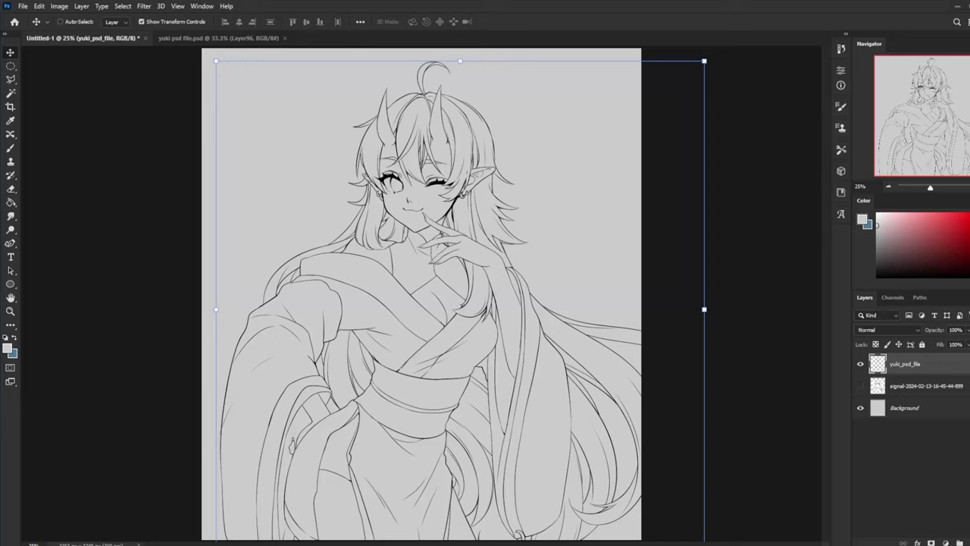
Activate the Brush tool, add an empty layer directly above Background, and enlarge the color field and navigator preview
key("b")
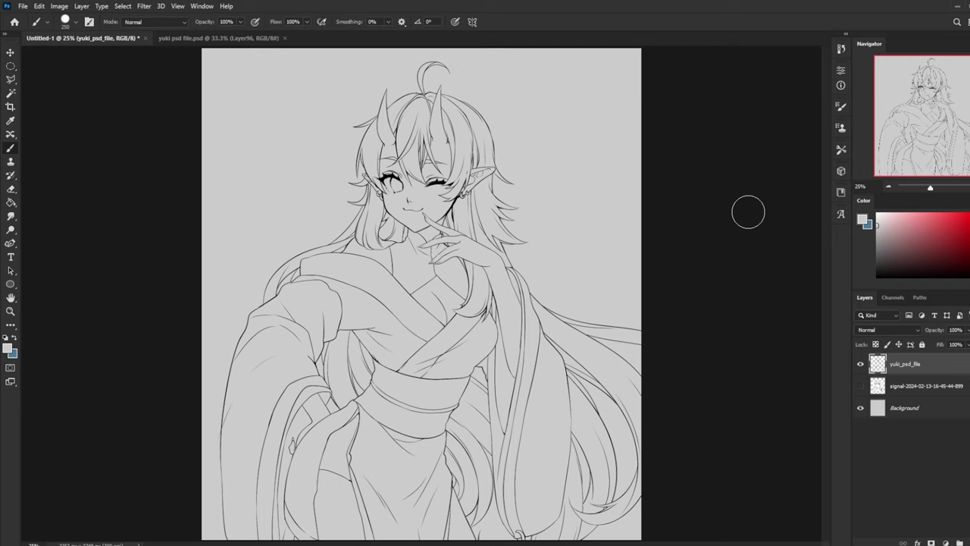
left_click(932, 410)
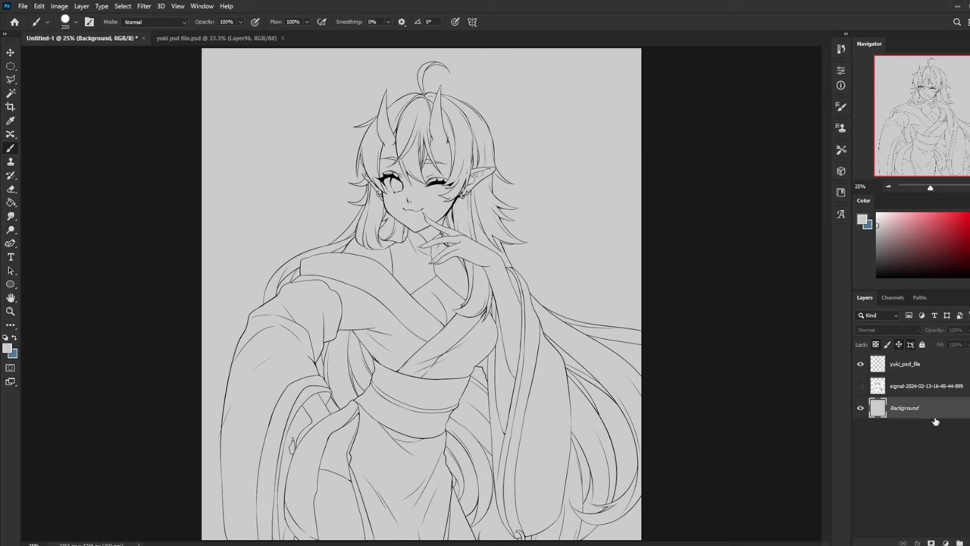
key("ctrl+shift+alt+n")
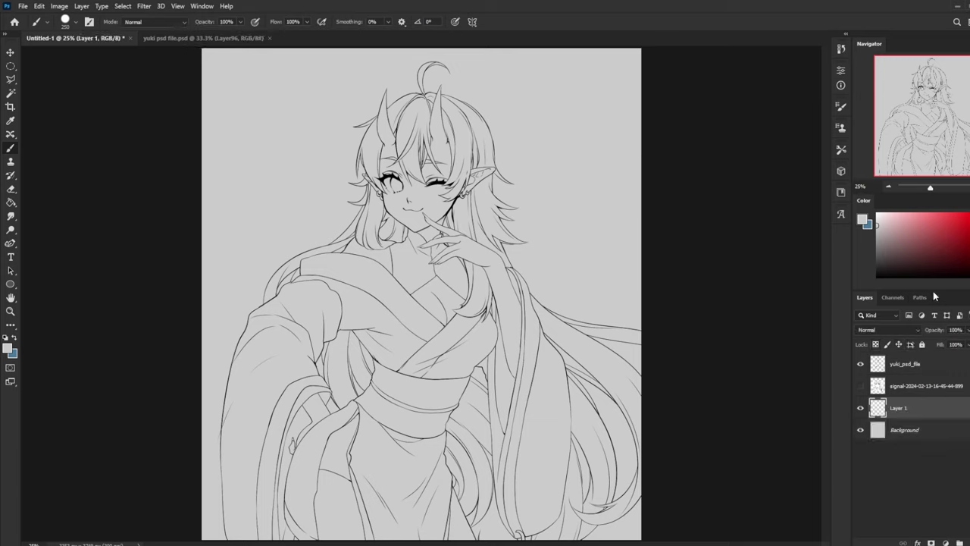
left_click_drag(936, 291, 944, 319)
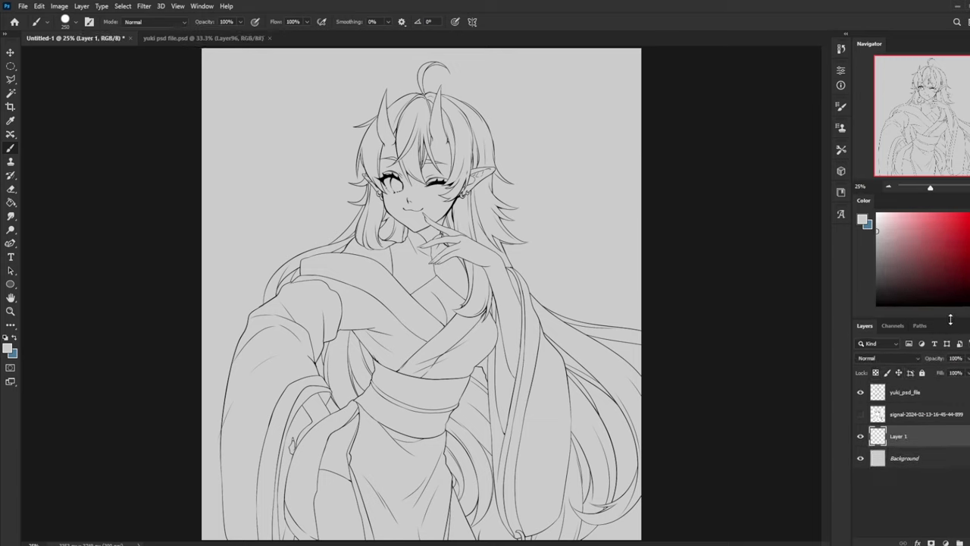
left_click_drag(930, 192, 940, 242)
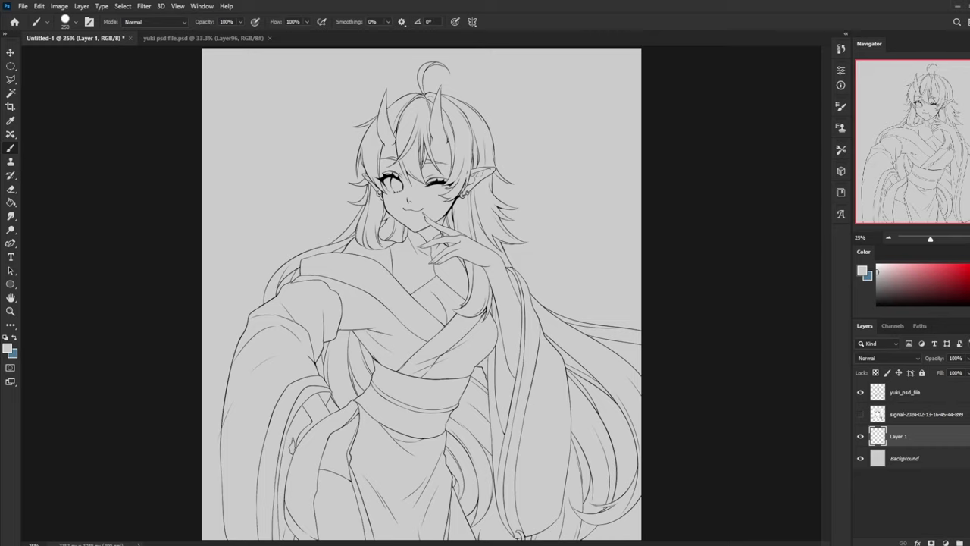
Set the foreground color to the muted red c47a72 and return to the Brush tool
key("super")
left_click(916, 460)
left_click(864, 271)
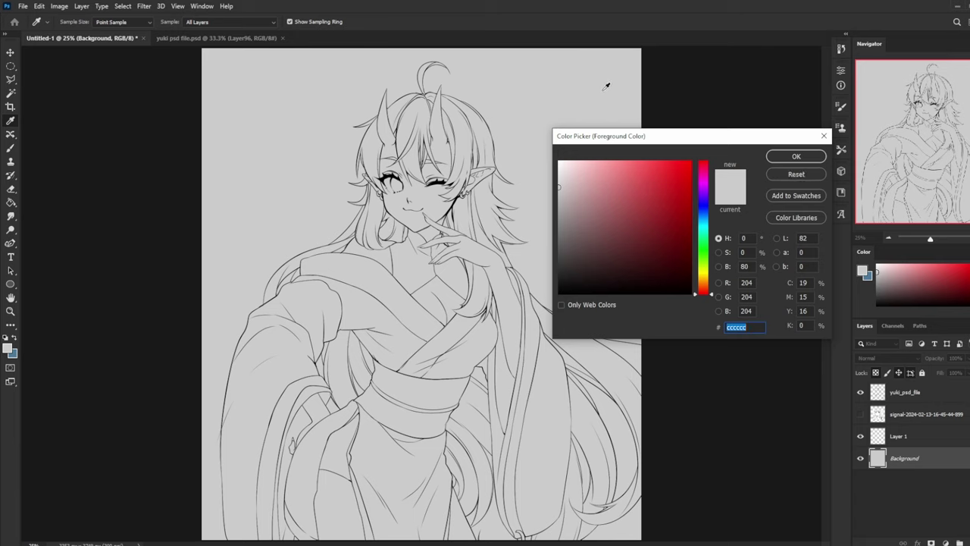
key("alt")
mouse_move(559, 187)
left_mouse_down()
mouse_move(534, 157)
mouse_move(567, 279)
mouse_move(560, 186)
mouse_move(536, 176)
left_mouse_up()
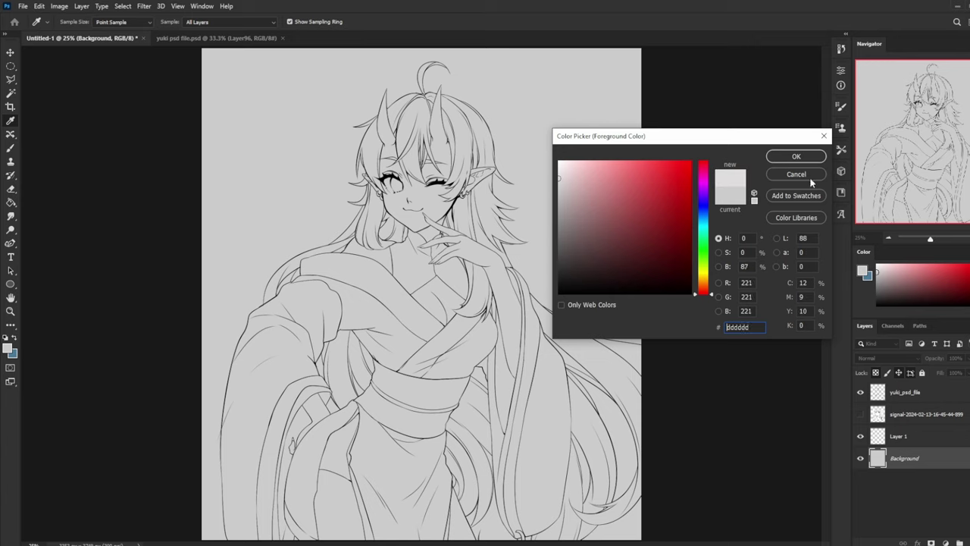
mouse_move(626, 177)
left_mouse_down()
mouse_move(645, 212)
mouse_move(630, 190)
mouse_move(602, 178)
mouse_move(529, 203)
mouse_move(528, 216)
mouse_move(527, 186)
mouse_move(526, 239)
mouse_move(527, 187)
mouse_move(547, 191)
mouse_move(552, 149)
mouse_move(551, 288)
mouse_move(622, 242)
mouse_move(621, 219)
mouse_move(639, 192)
mouse_move(620, 189)
mouse_move(667, 141)
mouse_move(640, 150)
mouse_move(668, 255)
mouse_move(652, 271)
mouse_move(629, 271)
mouse_move(659, 269)
mouse_move(576, 255)
mouse_move(604, 181)
mouse_move(658, 190)
mouse_move(620, 200)
mouse_move(620, 188)
mouse_move(550, 185)
mouse_move(540, 235)
left_mouse_up()
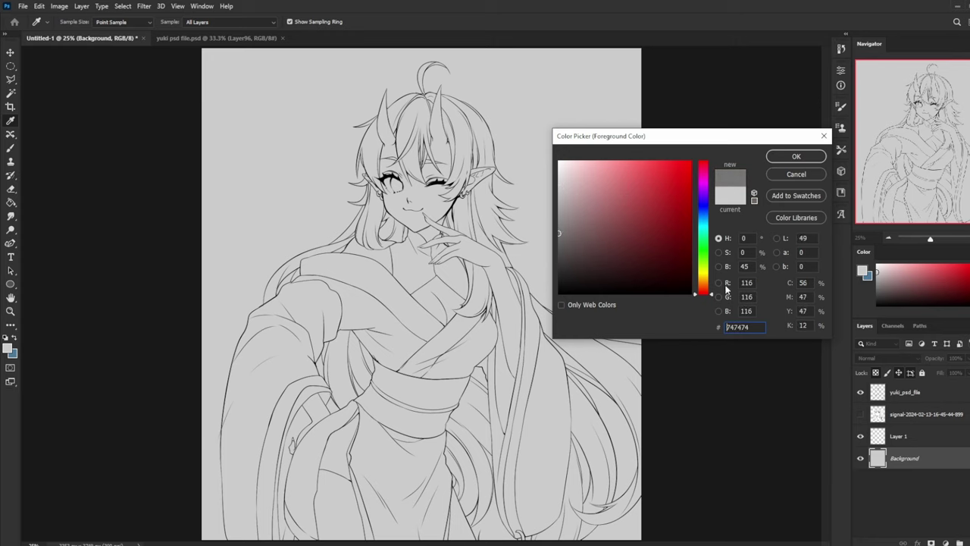
left_click_drag(707, 297, 708, 295)
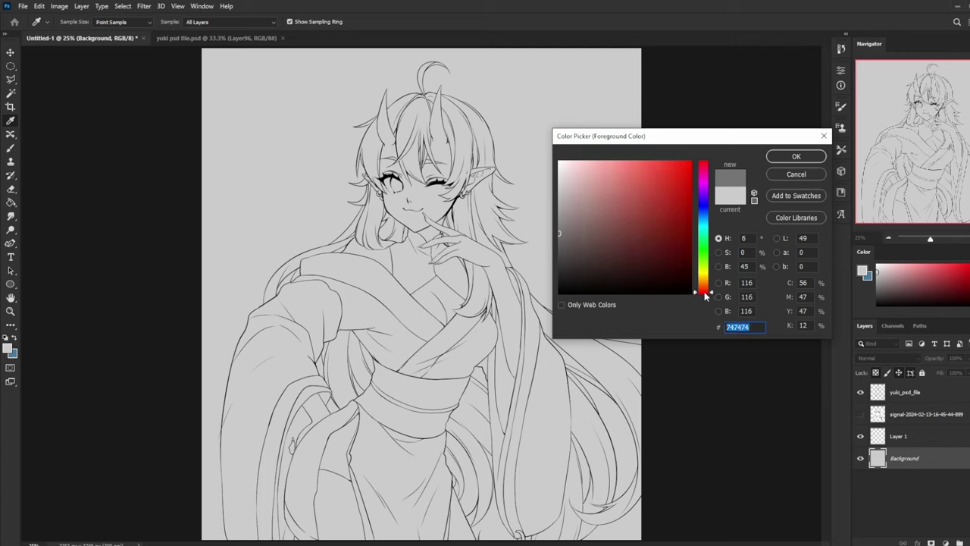
mouse_move(619, 196)
left_mouse_down()
mouse_move(595, 190)
mouse_move(595, 180)
mouse_move(628, 196)
mouse_move(654, 252)
mouse_move(598, 184)
mouse_move(645, 217)
mouse_move(651, 245)
mouse_move(610, 198)
mouse_move(622, 185)
mouse_move(661, 225)
mouse_move(633, 238)
mouse_move(613, 184)
mouse_move(638, 241)
mouse_move(611, 188)
mouse_move(651, 221)
mouse_move(653, 238)
mouse_move(605, 190)
mouse_move(614, 191)
left_mouse_up()
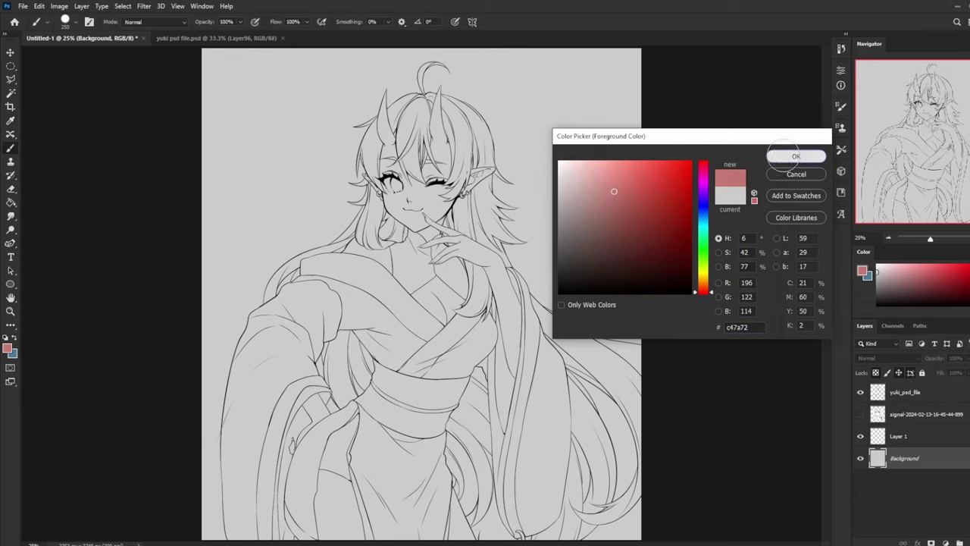
left_click(795, 156)
key("b")
Add a second empty layer between Background and Layer 1
left_click(929, 439)
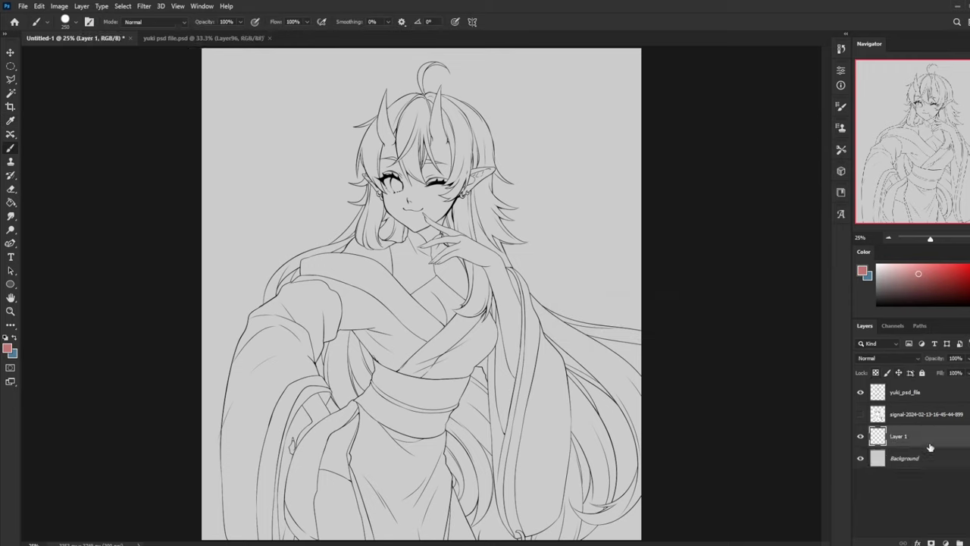
left_click(942, 464)
left_click(969, 543)
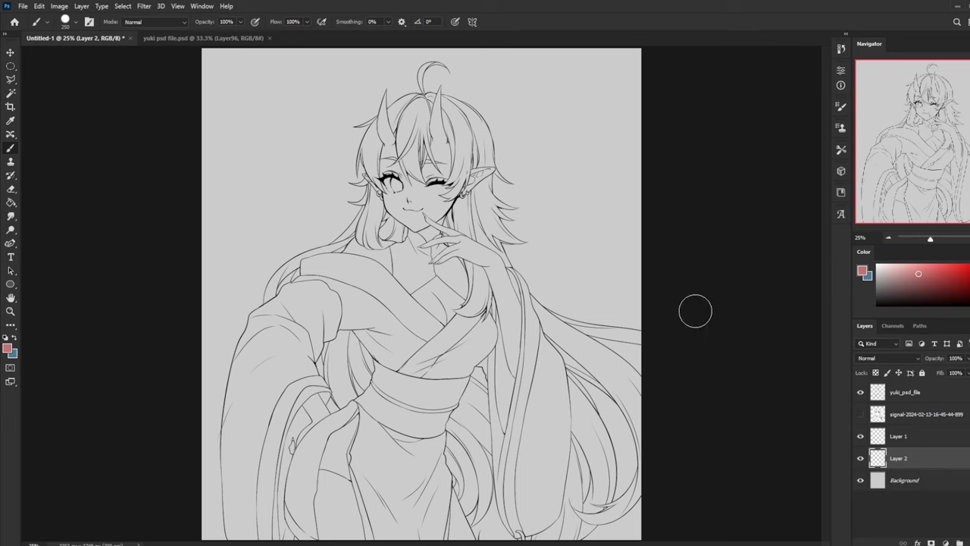
Paint four round swatches beside the character's head in muted red, medium pink, pale pink and darker muted red
left_click_drag(580, 110, 590, 114)
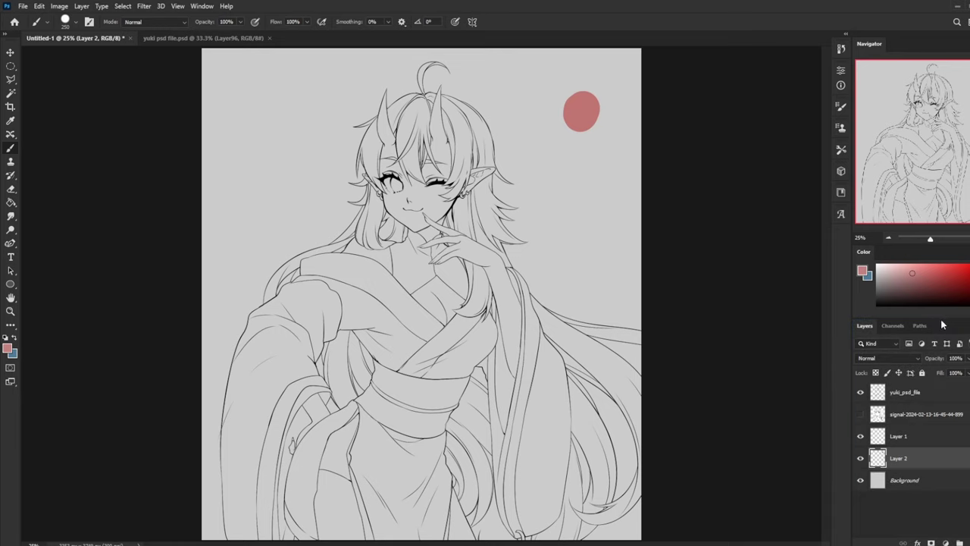
left_click_drag(941, 320, 942, 361)
mouse_move(916, 284)
left_mouse_down()
mouse_move(900, 271)
mouse_move(926, 296)
mouse_move(919, 290)
left_mouse_up()
left_click(602, 130)
left_click(552, 94)
left_click(605, 161)
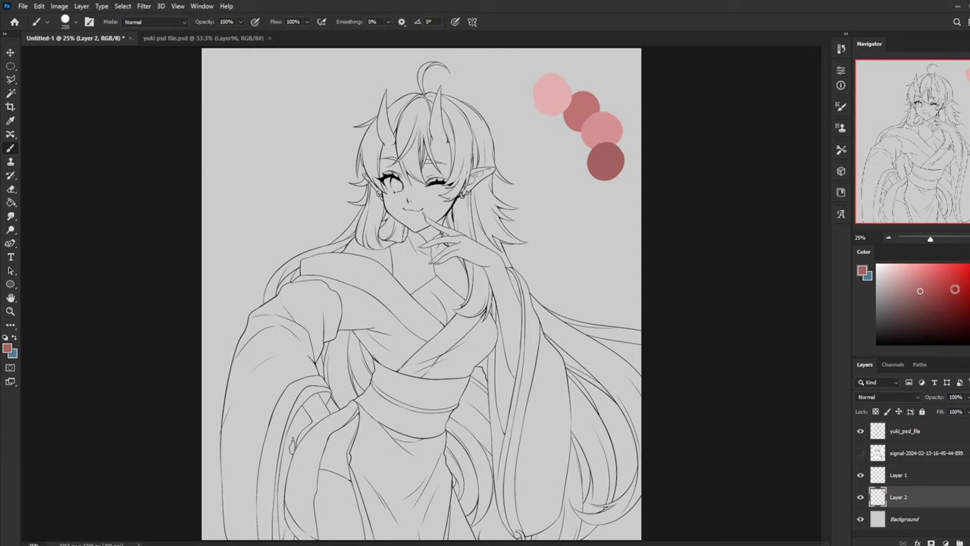
Reduce the brush to 150 px and extend the swatch chain downward with a deeper red and a dark brownish red
left_click(930, 295)
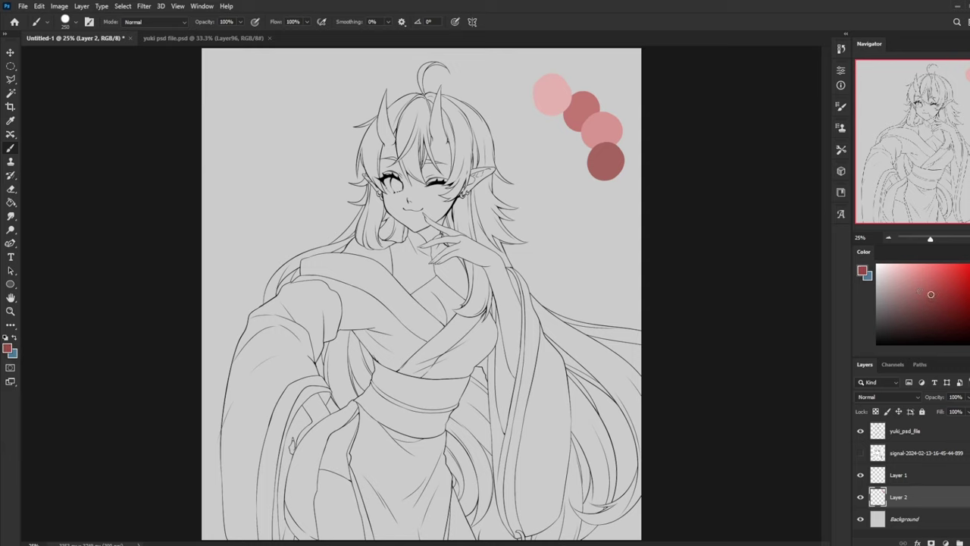
key("bracketleft")
key("bracketleft")
key("bracketleft")
left_click(620, 181)
left_click(937, 306)
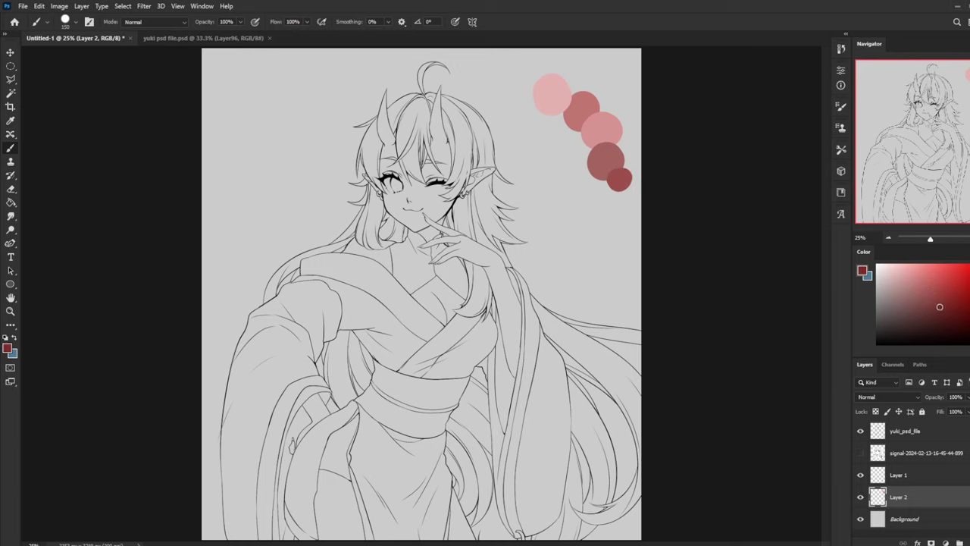
left_click(620, 184)
left_click(619, 195)
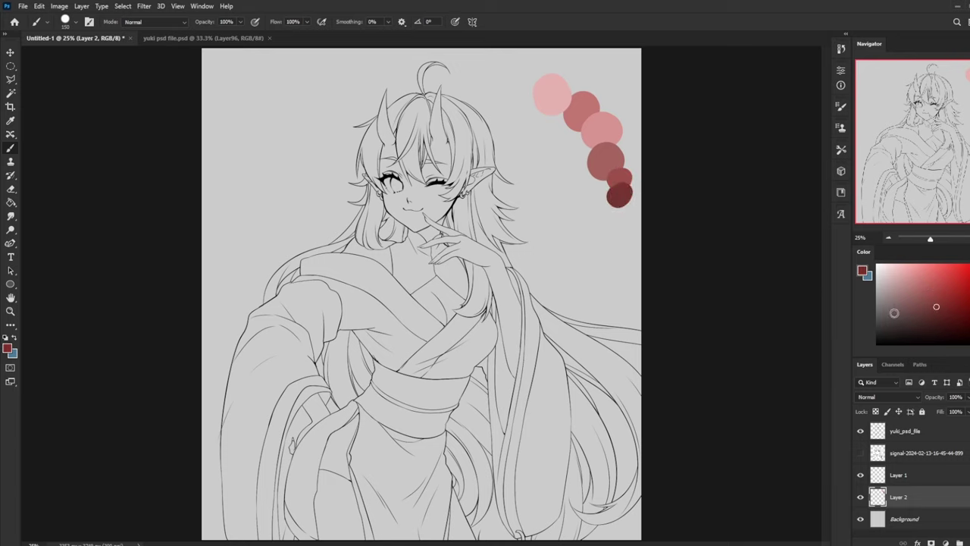
left_click(916, 287)
Compare the line art with the finished colored illustration in yuki psd file.psd, ending on the line art document
left_click(244, 39)
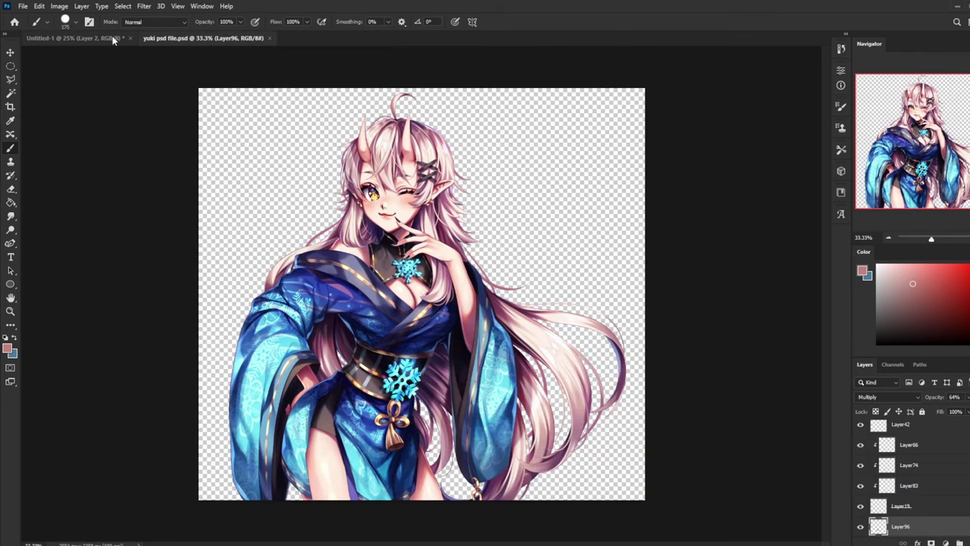
left_click(97, 41)
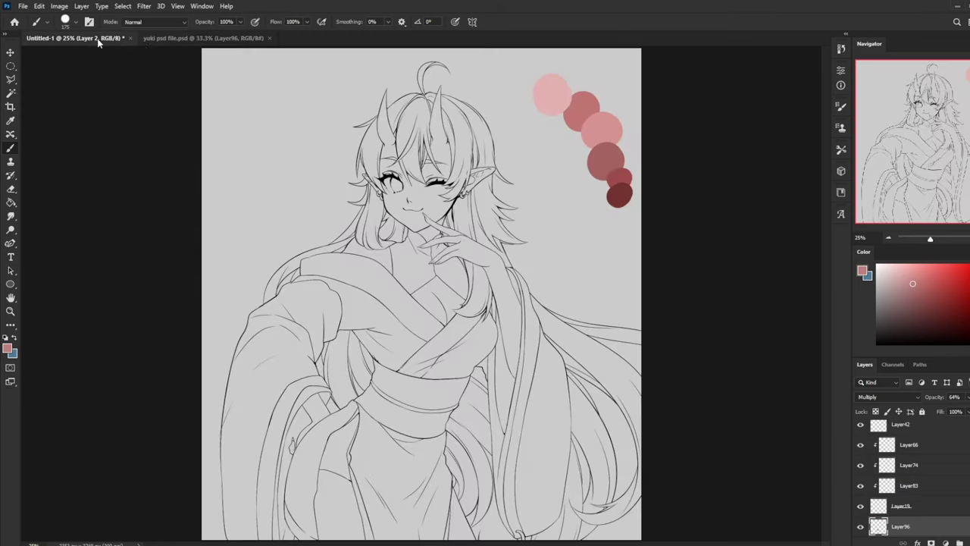
left_click(170, 41)
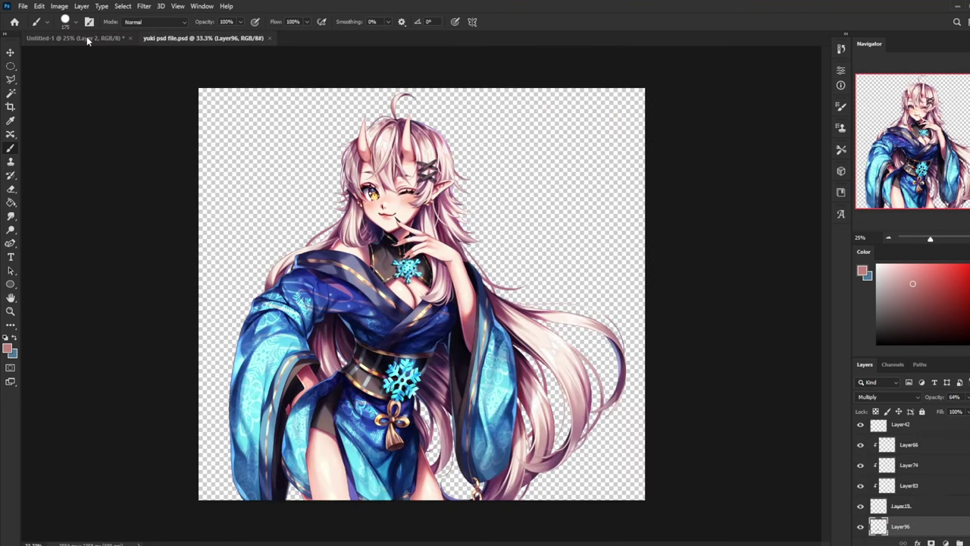
left_click(87, 38)
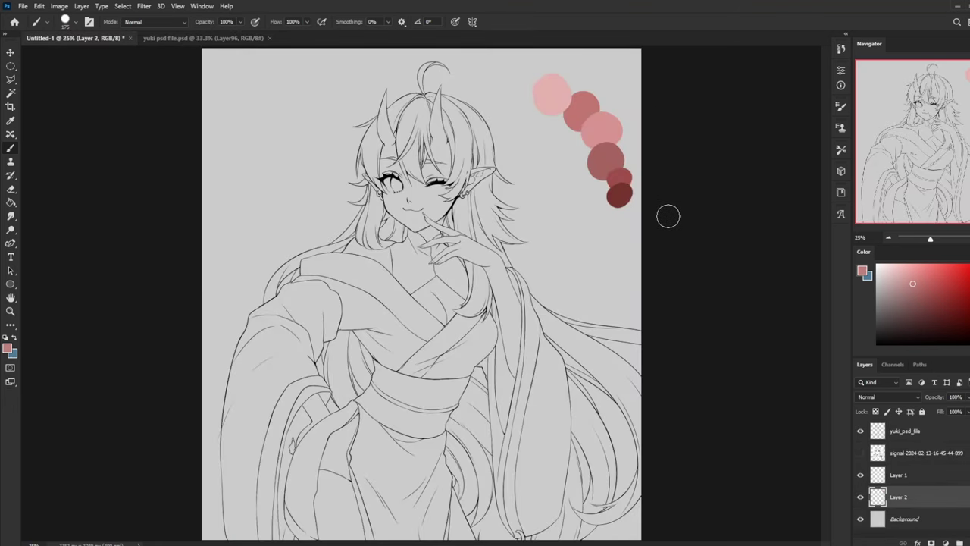
Paint a parallel row of more saturated swatches beside the first: salmon pink, bright red, deep red and dark red
mouse_move(913, 283)
left_mouse_down()
mouse_move(908, 273)
mouse_move(933, 283)
left_mouse_up()
left_click(535, 103)
left_click(569, 132)
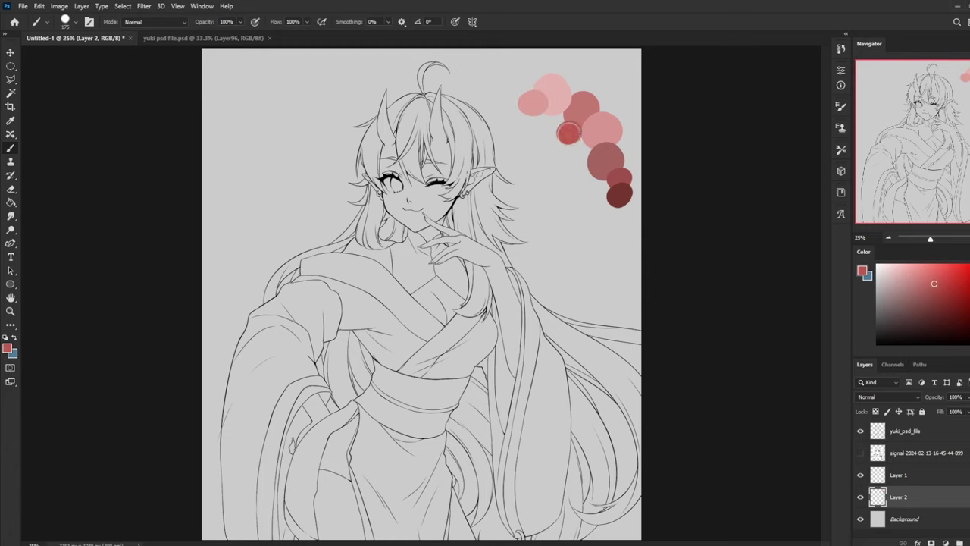
left_click(945, 292)
left_click(587, 171)
left_click(957, 303)
left_click(604, 210)
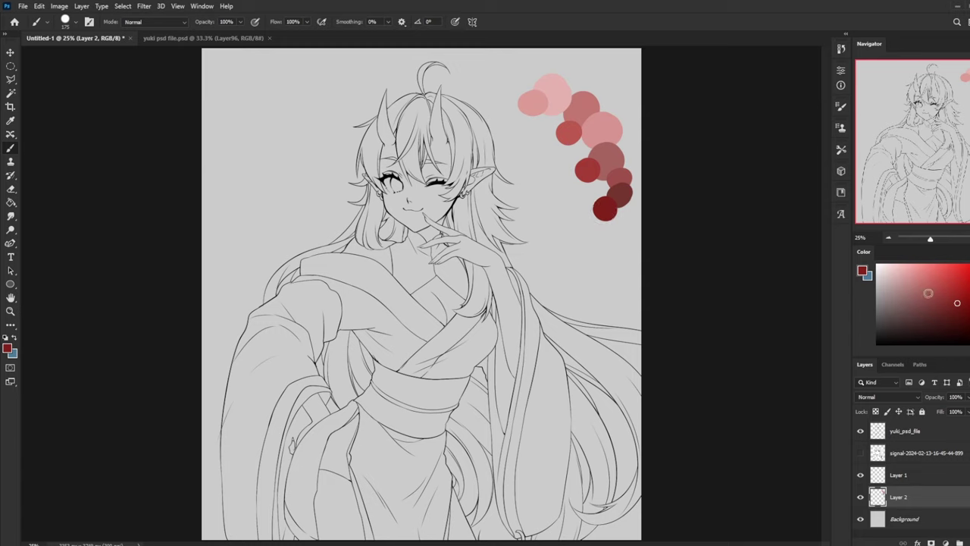
Shift the hue toward crimson, paint a swatch just below the dark red one, and sample both up close to compare
left_click(969, 267)
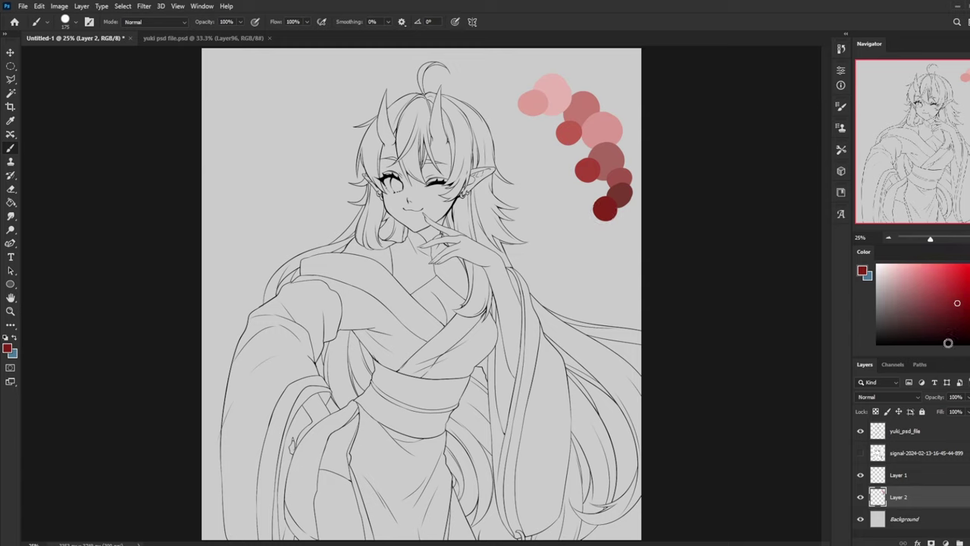
left_click(602, 226)
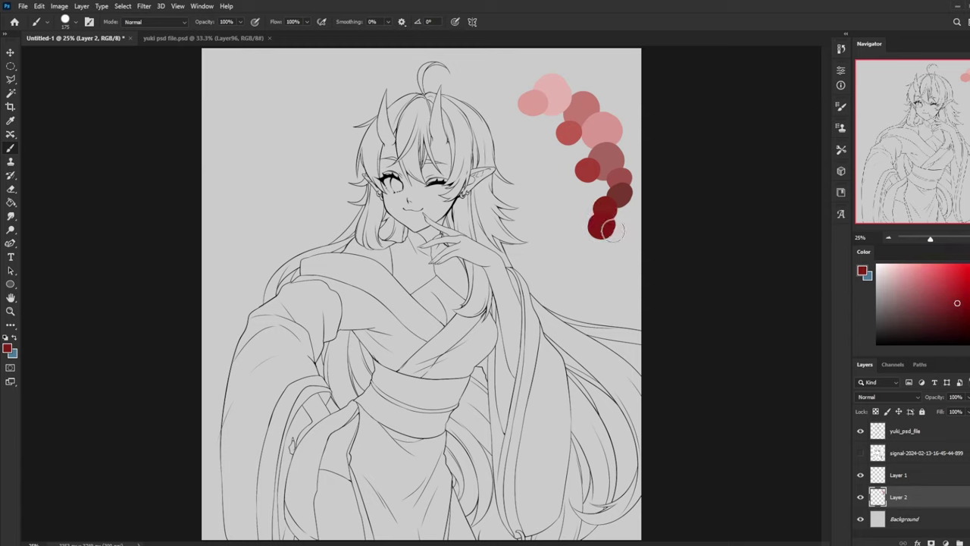
key("z")
left_click_drag(601, 228, 751, 295)
key("b")
left_click(628, 188, "alt")
left_click_drag(675, 173, 553, 319)
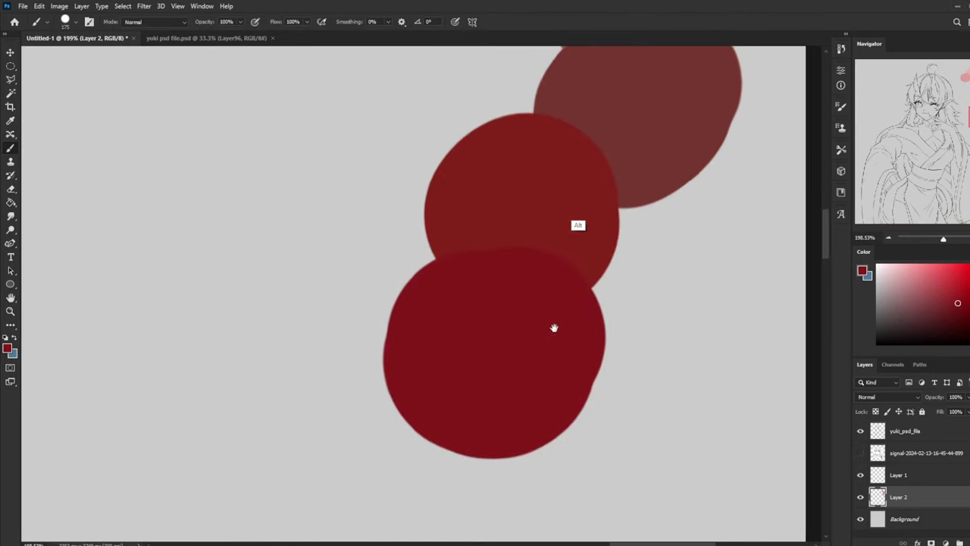
left_click(579, 188, "alt")
left_click(538, 347, "alt")
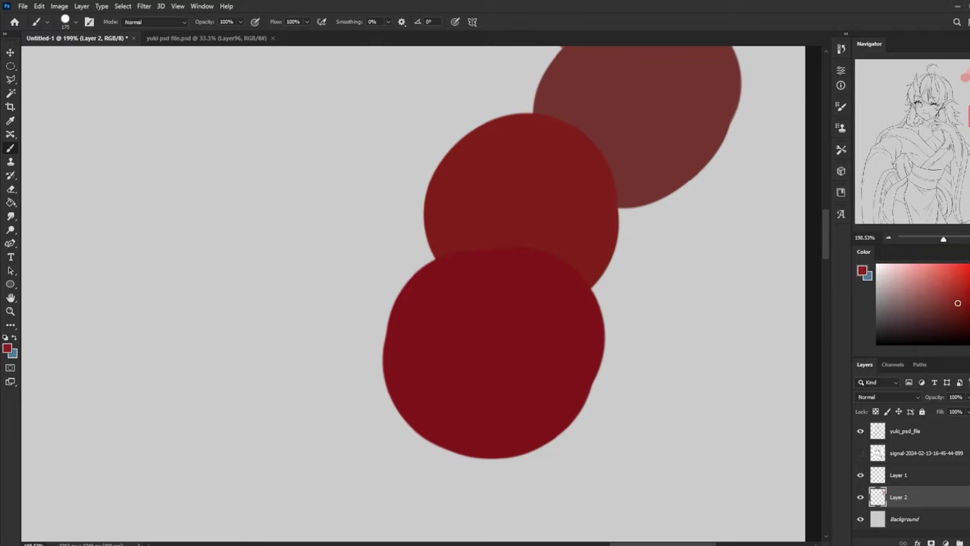
Paint two comparison swatches beside the dark reds, one orange-leaning dark red and one crimson, and undo both
left_click(357, 156)
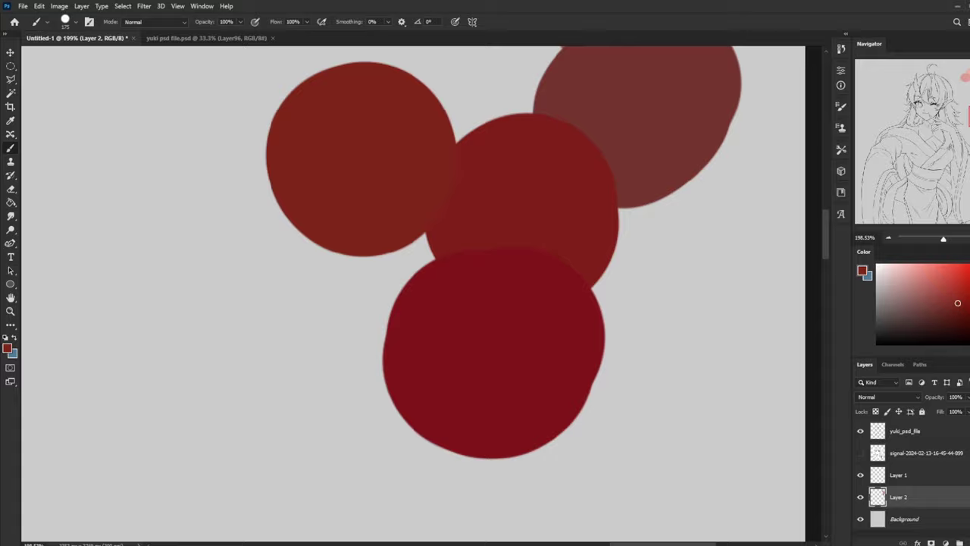
left_click(268, 308)
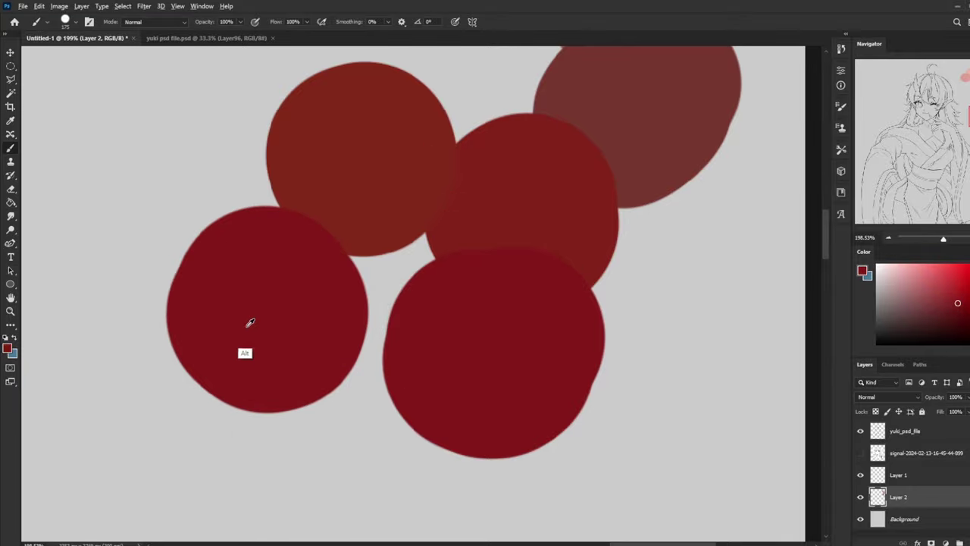
left_click(281, 320, "alt")
key("ctrl+z")
key("ctrl+z")
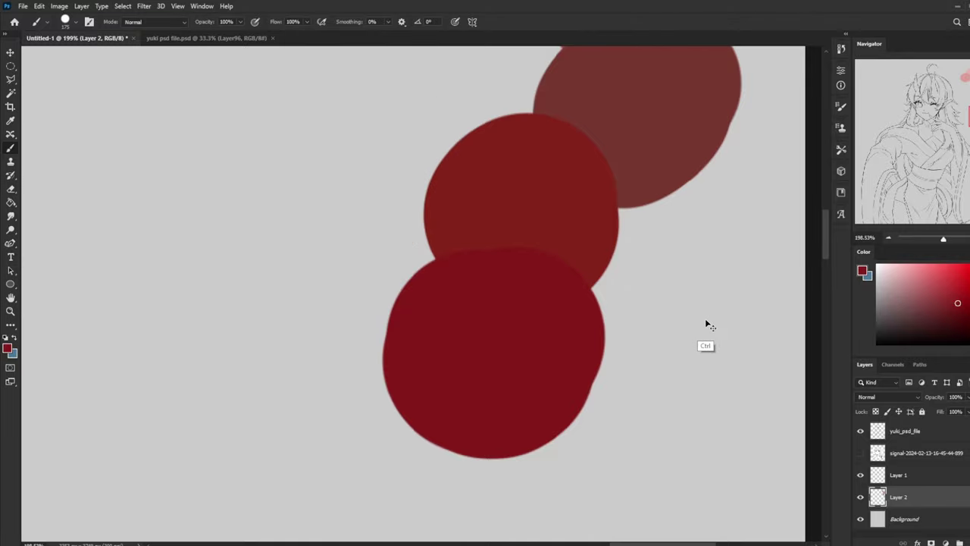
Undo the dark red and crimson end swatches and paint a single crimson swatch in the dark red one's place
key("ctrl+minus")
key("ctrl+minus")
key("ctrl+minus")
key("ctrl+minus")
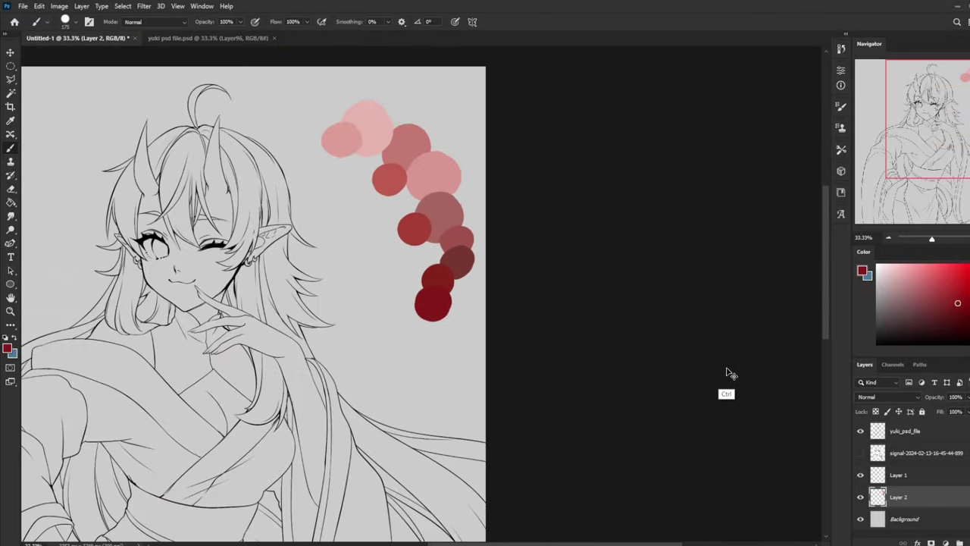
key("ctrl+minus")
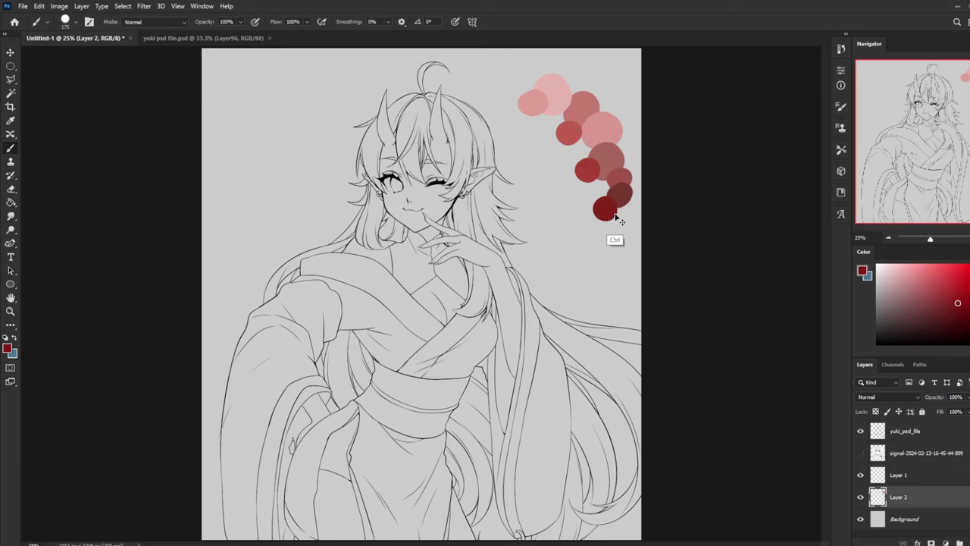
key("ctrl+z")
left_click(604, 209)
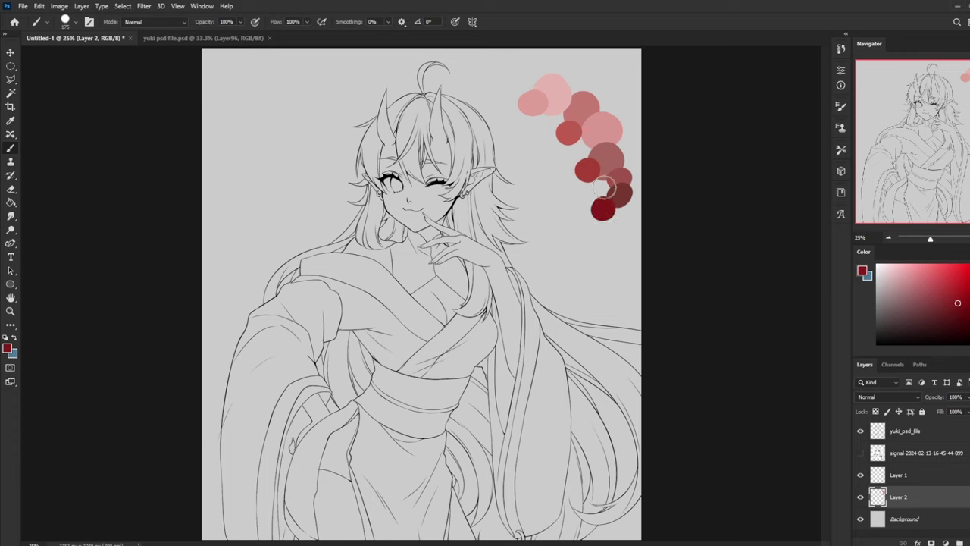
Sample the lightest pink swatch, shift its hue toward orange, and paint a light peach swatch just above it
left_click(534, 97, "alt")
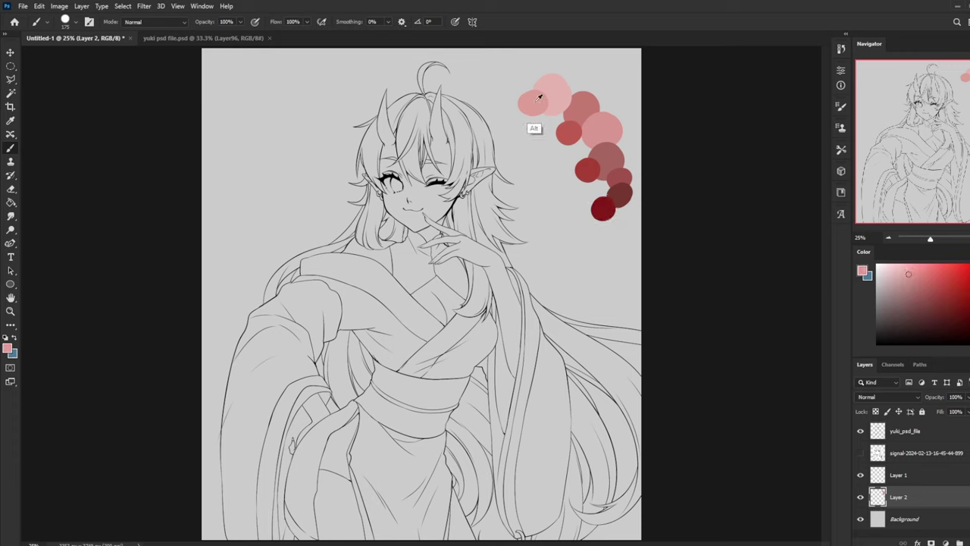
left_click(535, 94, "alt")
left_click(562, 82, "alt")
left_click_drag(969, 344, 969, 341)
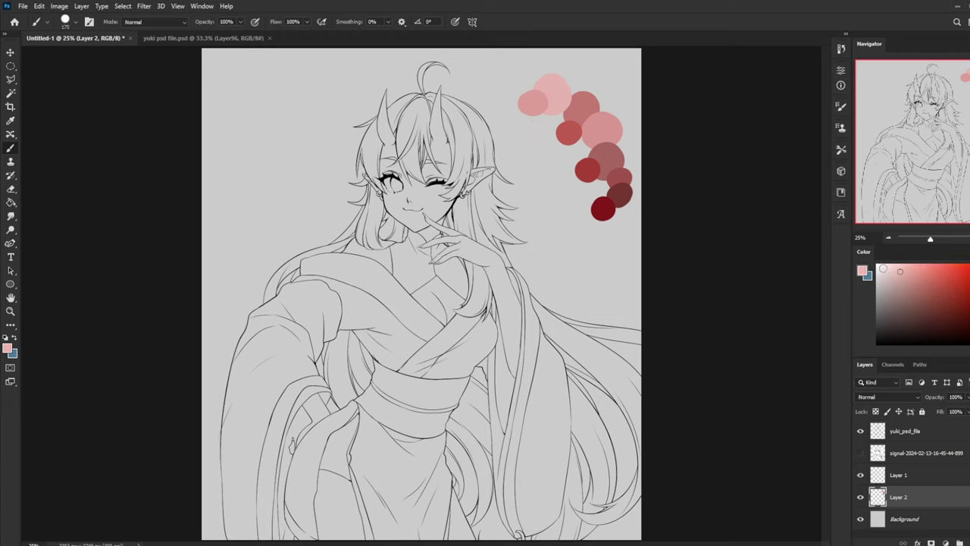
left_click(568, 73)
left_click(566, 84, "alt")
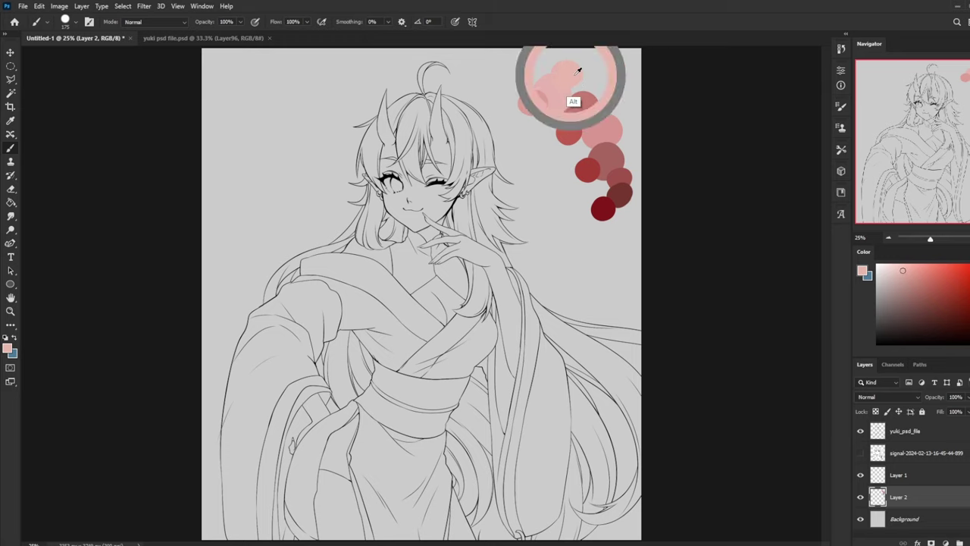
Sample the medium pink swatch, choose a slightly lighter tint, and paint a swatch of it at its upper edge
left_click(606, 130, "alt")
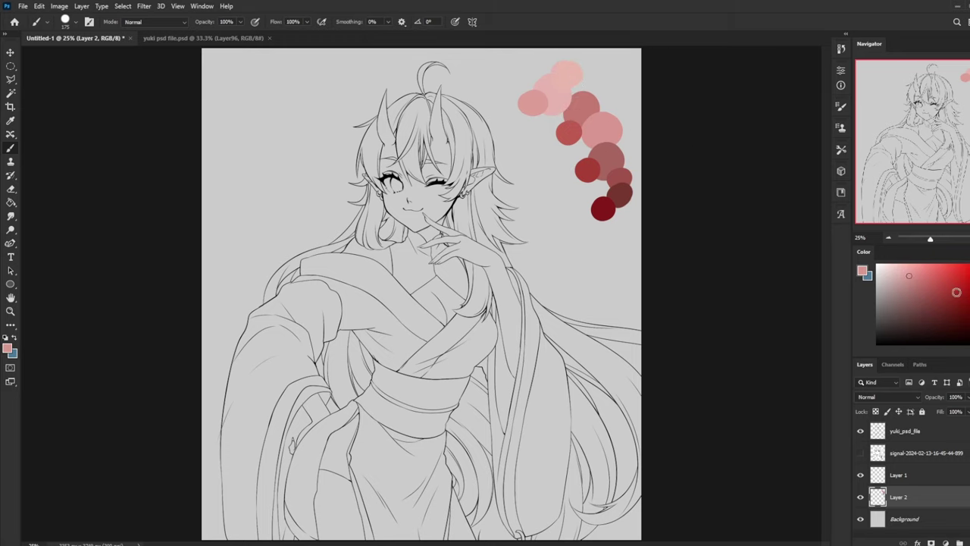
left_click(906, 272)
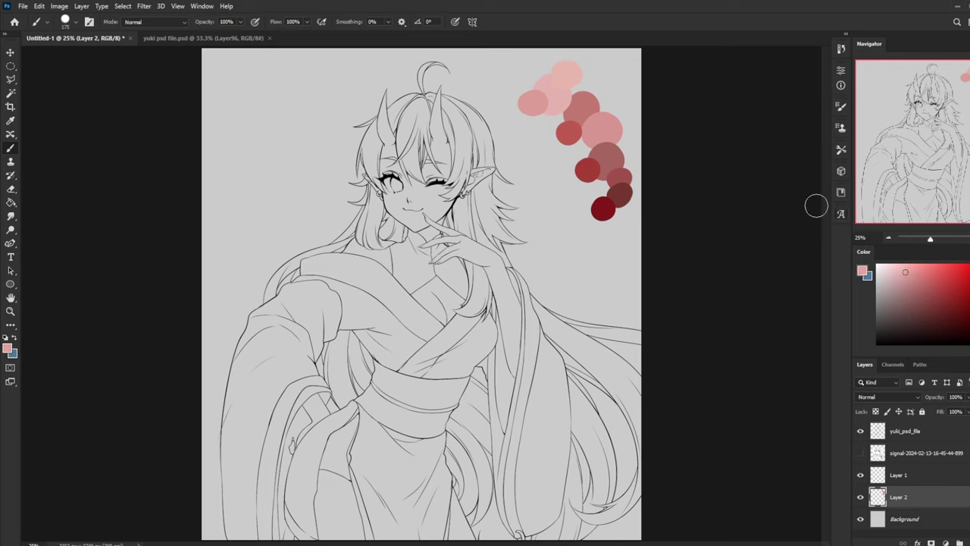
left_click(615, 110)
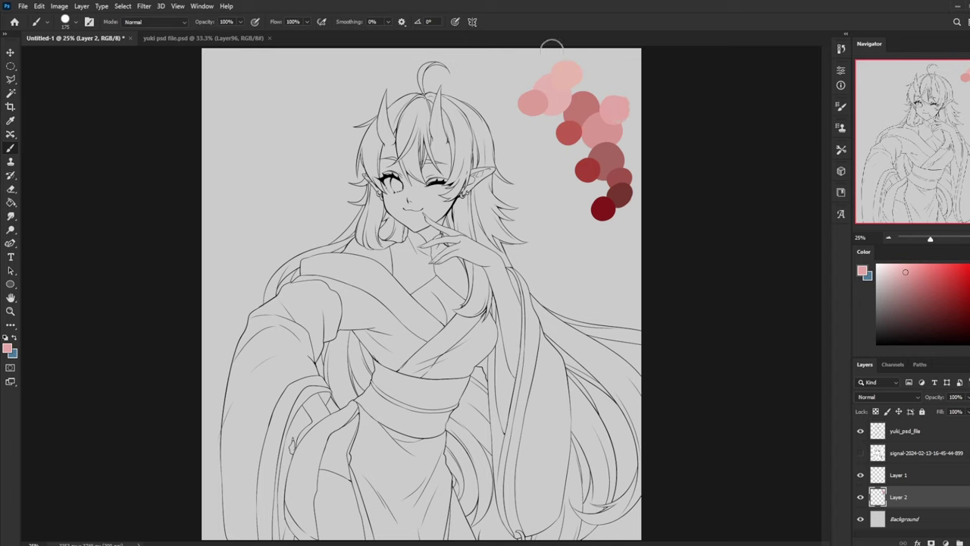
Sample the medium pink swatch and paint the character's face and ears with it on a new layer
left_click(604, 131, "alt")
left_click(969, 543)
mouse_move(400, 147)
left_mouse_down()
mouse_move(413, 203)
mouse_move(395, 201)
mouse_move(432, 228)
mouse_move(450, 182)
mouse_move(451, 133)
mouse_move(376, 174)
left_mouse_up()
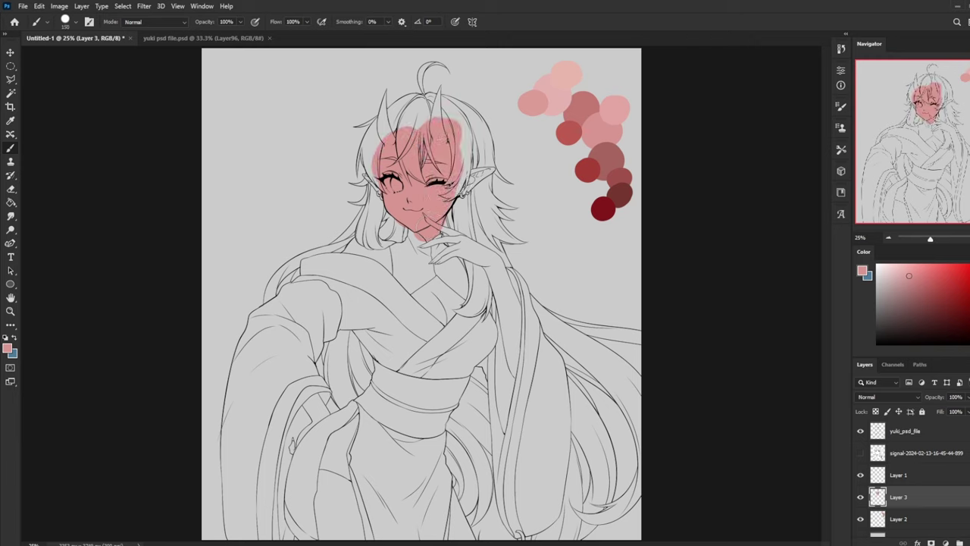
key("bracketleft")
mouse_move(477, 173)
left_mouse_down()
mouse_move(464, 192)
mouse_move(493, 173)
left_mouse_up()
Erase pink spilling over the hair around the forehead with a small hard round eraser, undoing the unwanted strokes
key("bracketright")
key("e")
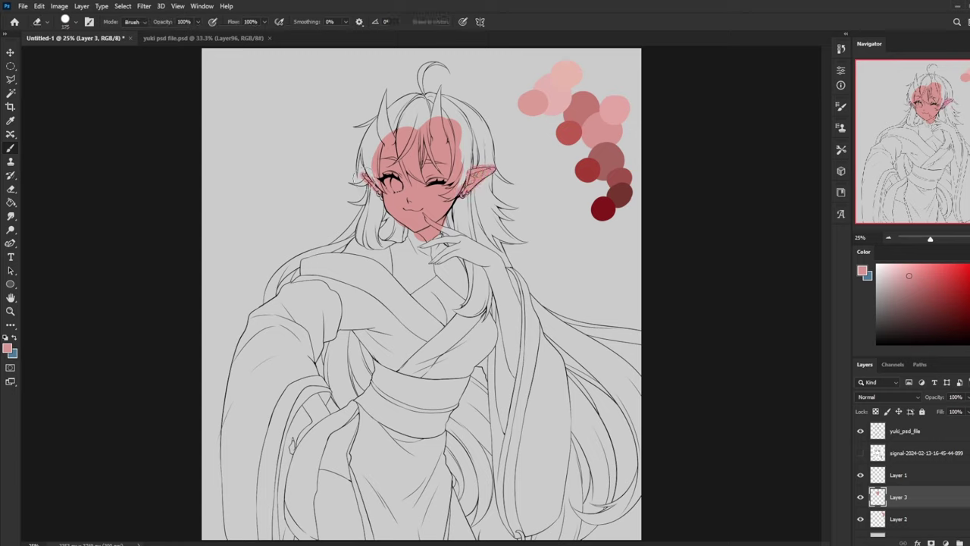
right_click(410, 174)
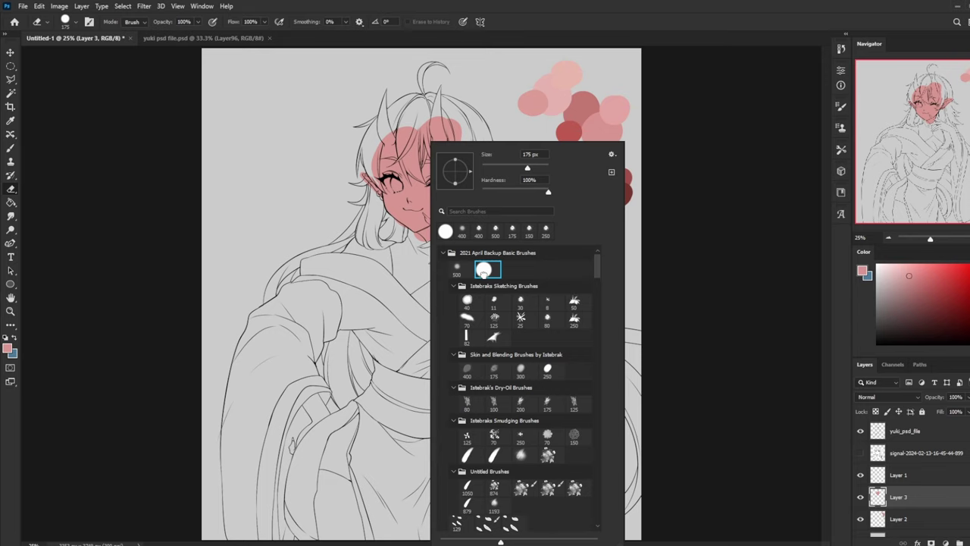
left_click(673, 225)
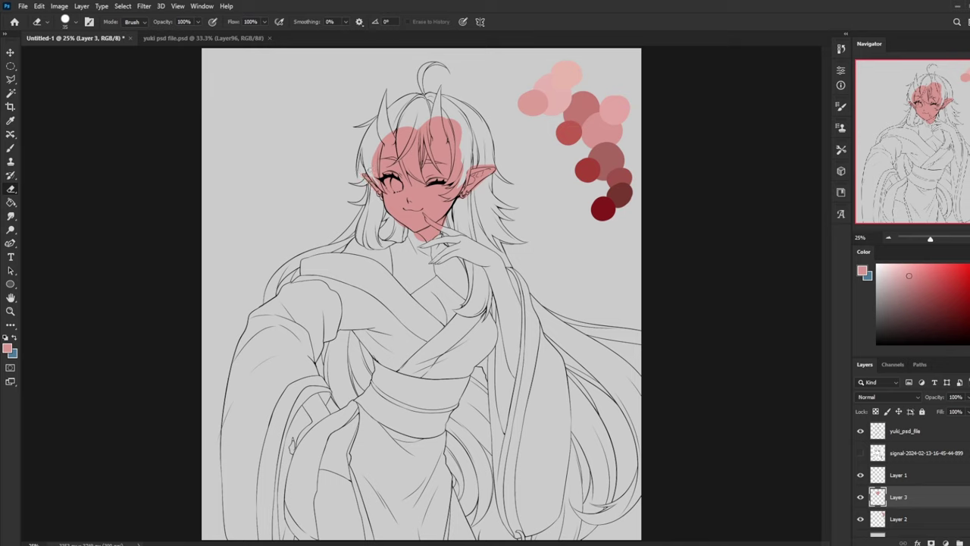
left_click_drag(378, 183, 377, 153)
key("ctrl+z")
mouse_move(402, 131)
left_mouse_down()
mouse_move(398, 159)
mouse_move(421, 169)
left_mouse_up()
key("ctrl+z")
key("ctrl+z")
key("ctrl+z")
key("ctrl+z")
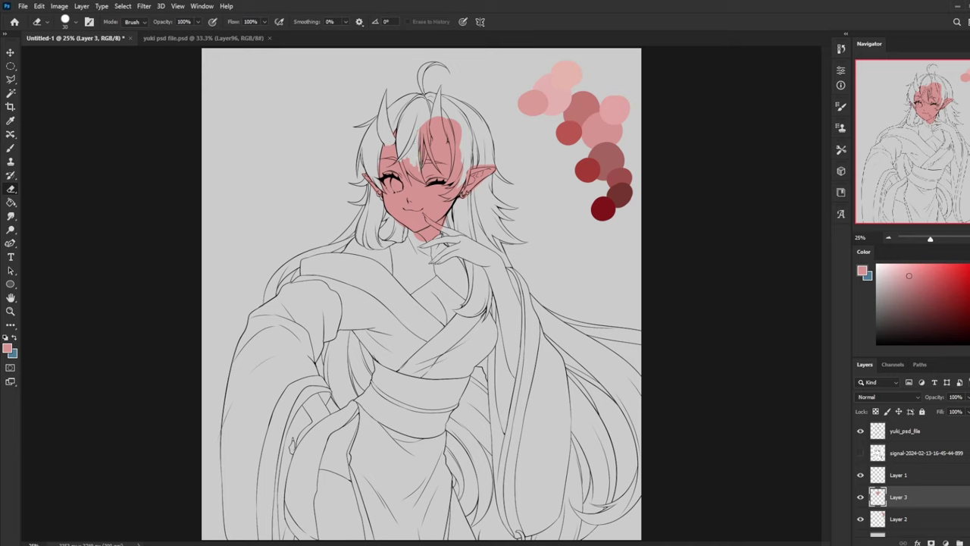
mouse_move(416, 130)
left_mouse_down()
mouse_move(417, 170)
mouse_move(409, 156)
left_mouse_up()
Outline the pink overlapping the bangs, side hair and area below the chin with the Lasso tool, delete it, and deselect
key("l")
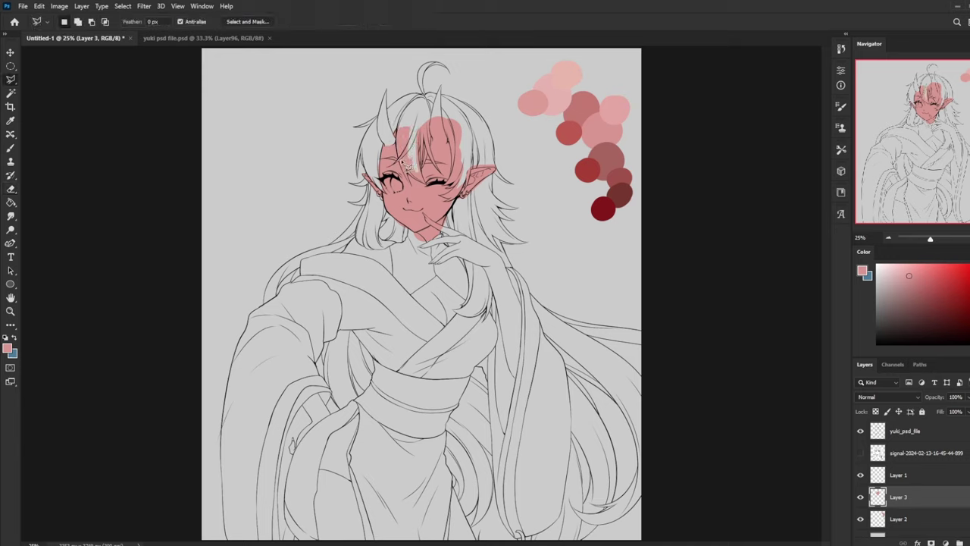
right_click(11, 79)
left_click(42, 80)
mouse_move(426, 185)
left_mouse_down()
mouse_move(409, 110)
mouse_move(427, 136)
mouse_move(422, 169)
mouse_move(423, 124)
mouse_move(432, 160)
mouse_move(408, 130)
mouse_move(438, 107)
mouse_move(447, 136)
mouse_move(450, 115)
mouse_move(439, 137)
mouse_move(449, 150)
mouse_move(430, 115)
mouse_move(466, 165)
mouse_move(443, 140)
mouse_move(449, 188)
mouse_move(468, 169)
mouse_move(445, 176)
mouse_move(445, 200)
mouse_move(465, 143)
mouse_move(449, 196)
mouse_move(465, 173)
mouse_move(445, 203)
mouse_move(470, 177)
mouse_move(464, 144)
mouse_move(481, 172)
mouse_move(465, 179)
mouse_move(476, 179)
mouse_move(459, 207)
mouse_move(478, 170)
mouse_move(456, 205)
mouse_move(466, 161)
mouse_move(483, 187)
mouse_move(447, 178)
mouse_move(491, 185)
mouse_move(461, 199)
mouse_move(449, 234)
left_mouse_up()
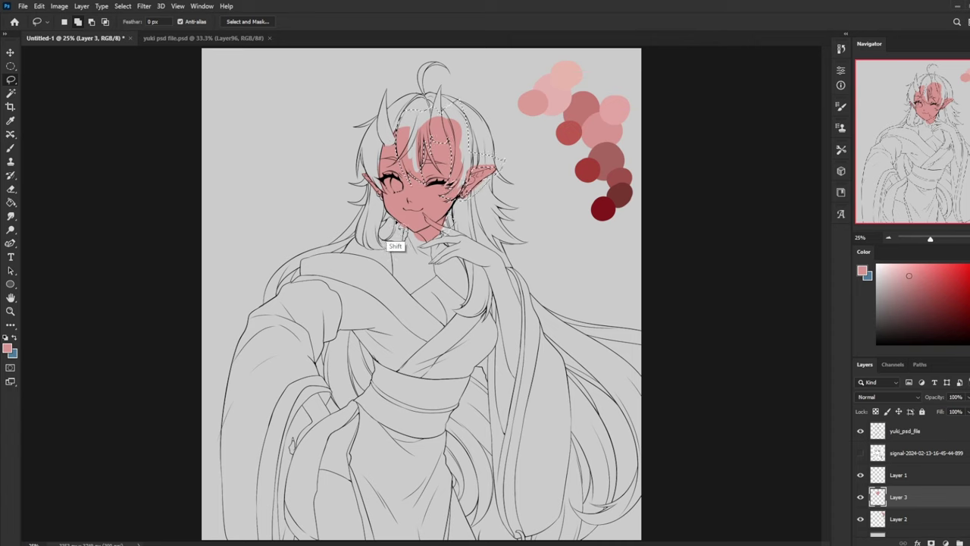
mouse_move(418, 239)
left_mouse_down()
mouse_move(430, 247)
mouse_move(418, 231)
left_mouse_up()
key("Delete")
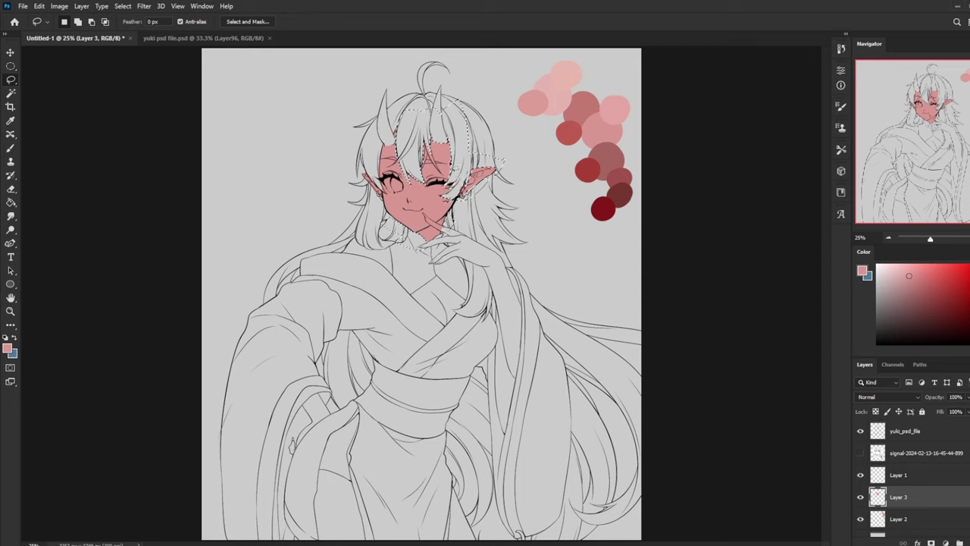
key("m")
right_click(462, 161)
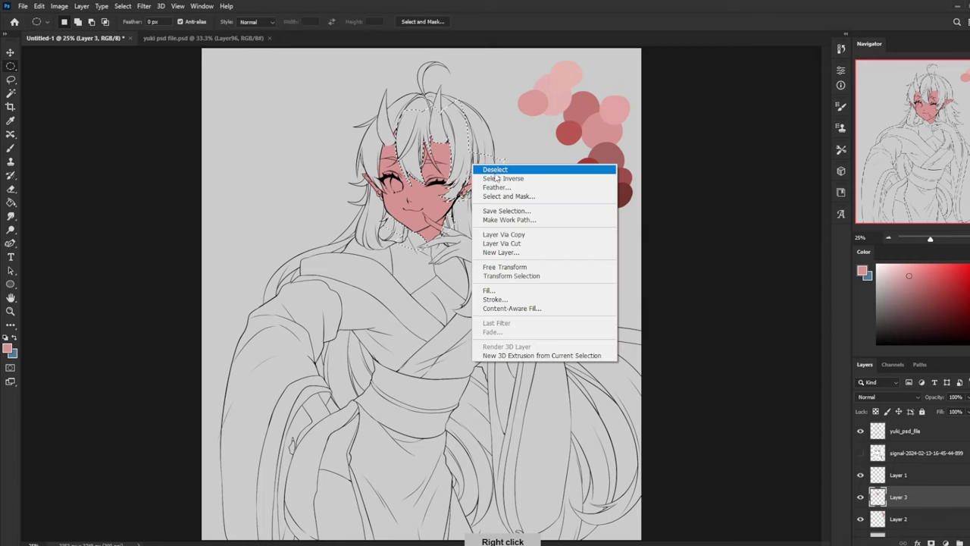
left_click(485, 165)
Tidy the edges of the face color with a small eraser and toggle Layer 3's visibility to check the coverage
key("e")
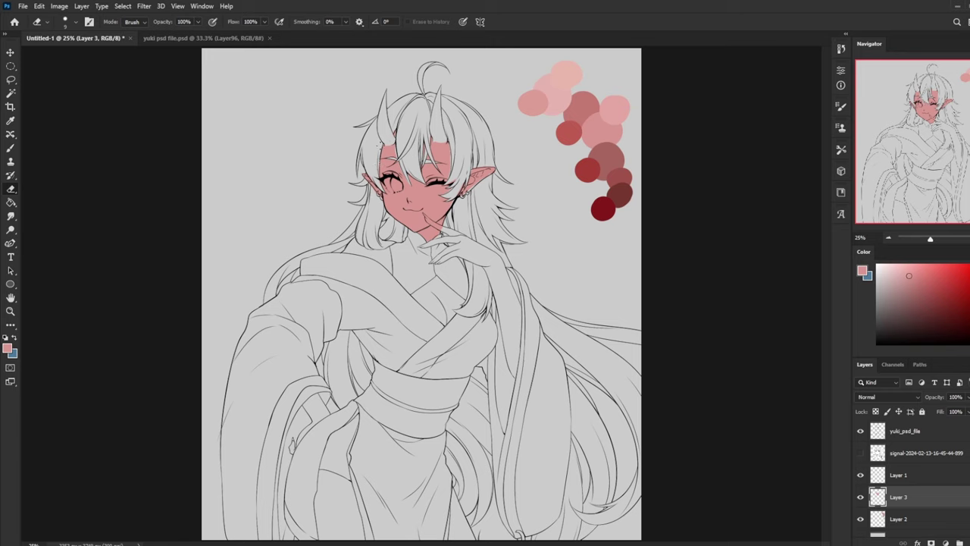
left_click(860, 497)
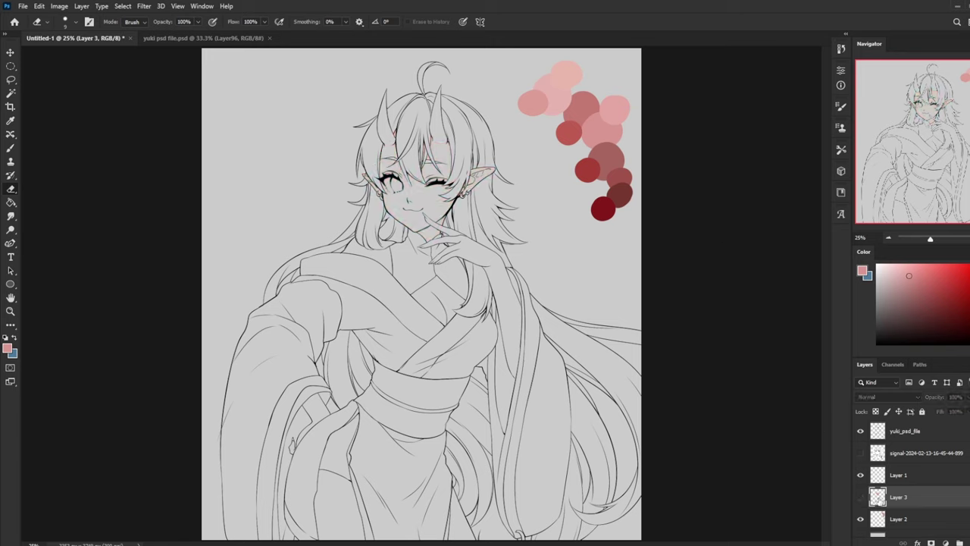
left_click(860, 497)
Add a new layer below Layer 3 and paint a large pink oval beside the character's head with a 175 px brush
key("b")
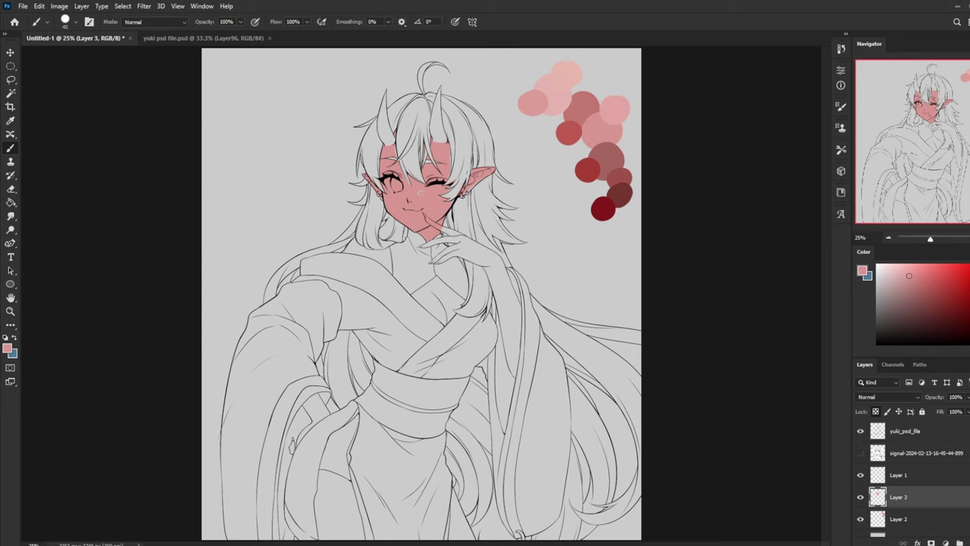
left_click(935, 521)
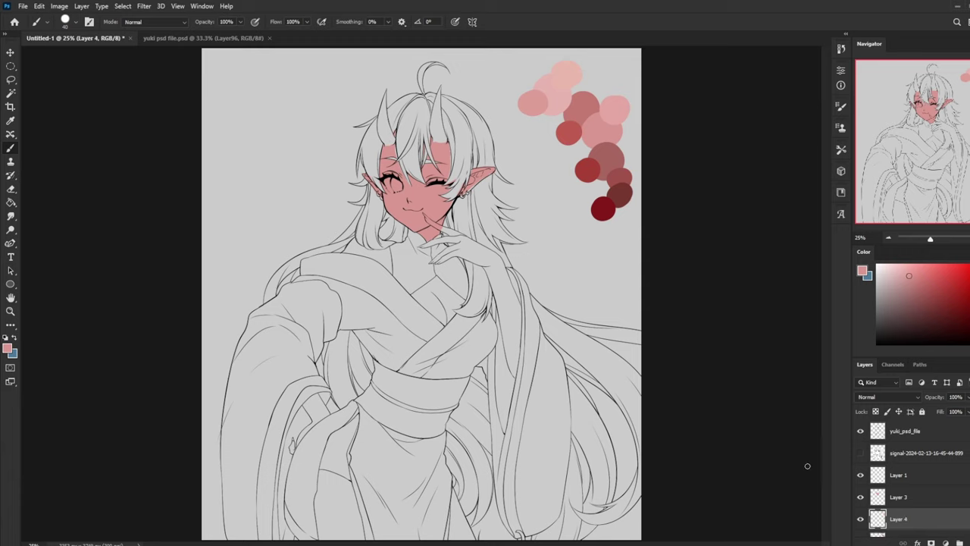
key("bracketright")
key("bracketright")
key("bracketright")
key("bracketright")
key("bracketright")
key("bracketright")
mouse_move(291, 153)
left_mouse_down()
mouse_move(281, 162)
mouse_move(297, 188)
mouse_move(265, 171)
mouse_move(276, 176)
left_mouse_up()
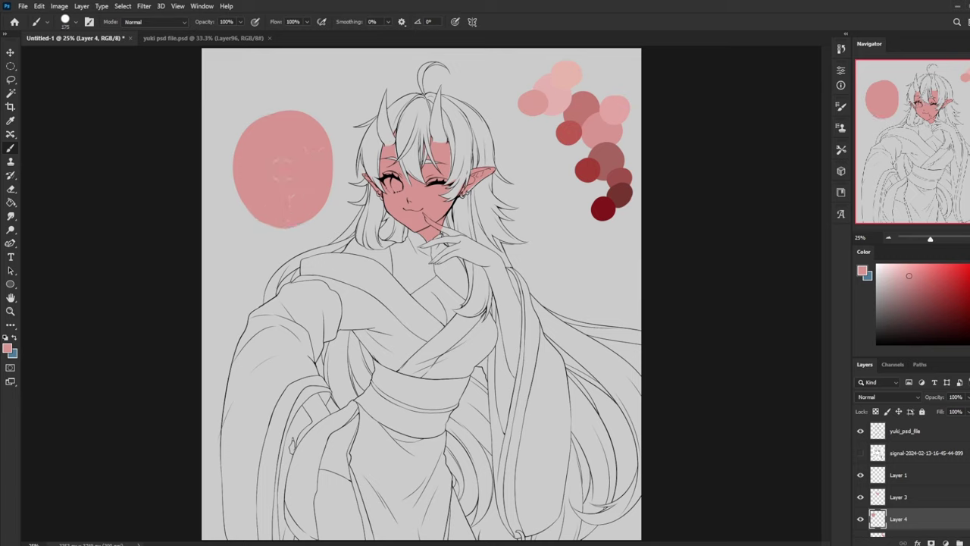
left_click_drag(309, 126, 309, 199)
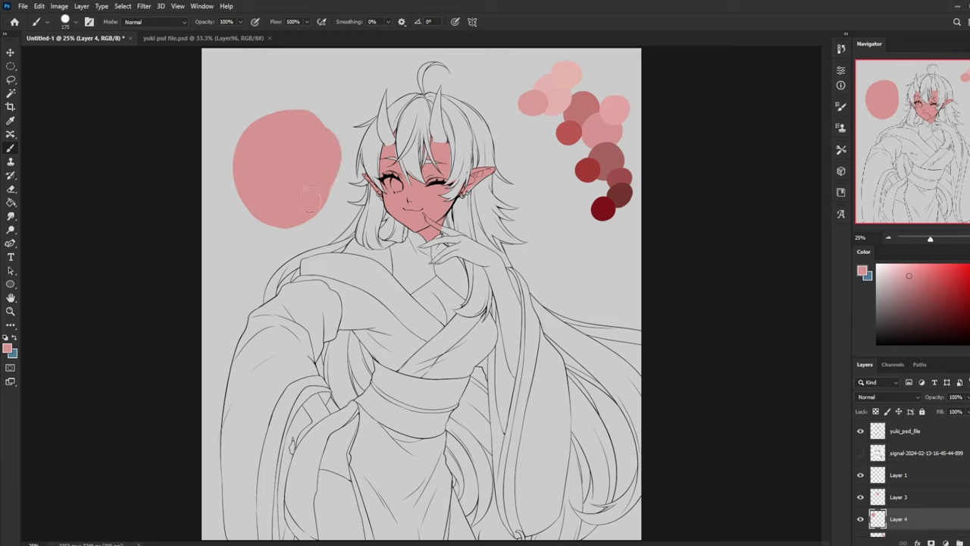
mouse_move(310, 160)
left_mouse_down()
mouse_move(333, 148)
mouse_move(269, 127)
mouse_move(321, 118)
mouse_move(339, 139)
mouse_move(334, 206)
left_mouse_up()
Reshape the pink oval into a face shape tapering to a chin by extending its lower end and erasing its edges
key("e")
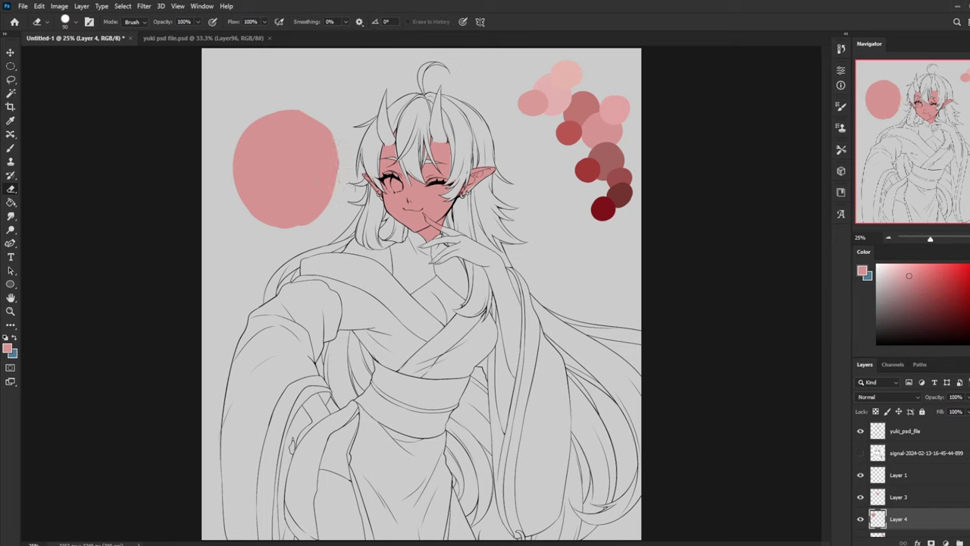
key("ctrl+z")
left_click_drag(345, 166, 332, 209)
key("ctrl+z")
key("b")
mouse_move(247, 189)
left_mouse_down()
mouse_move(287, 214)
mouse_move(278, 223)
mouse_move(301, 200)
mouse_move(283, 222)
mouse_move(312, 213)
left_mouse_up()
key("r")
key("e")
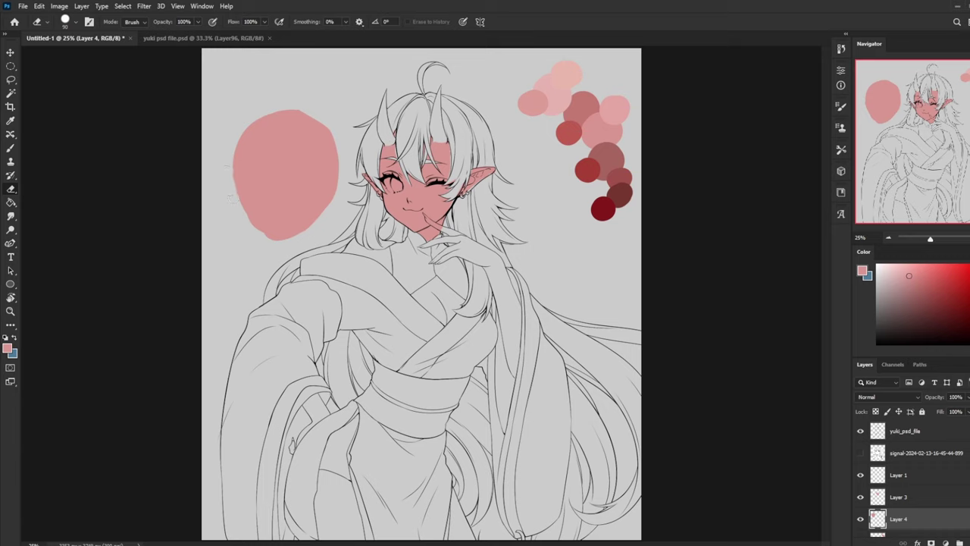
left_click_drag(235, 204, 258, 228)
Lock Layer 4's transparent pixels and set up a large soft brush at 6% opacity with the dark red swatch's color
key("b")
right_click(351, 205)
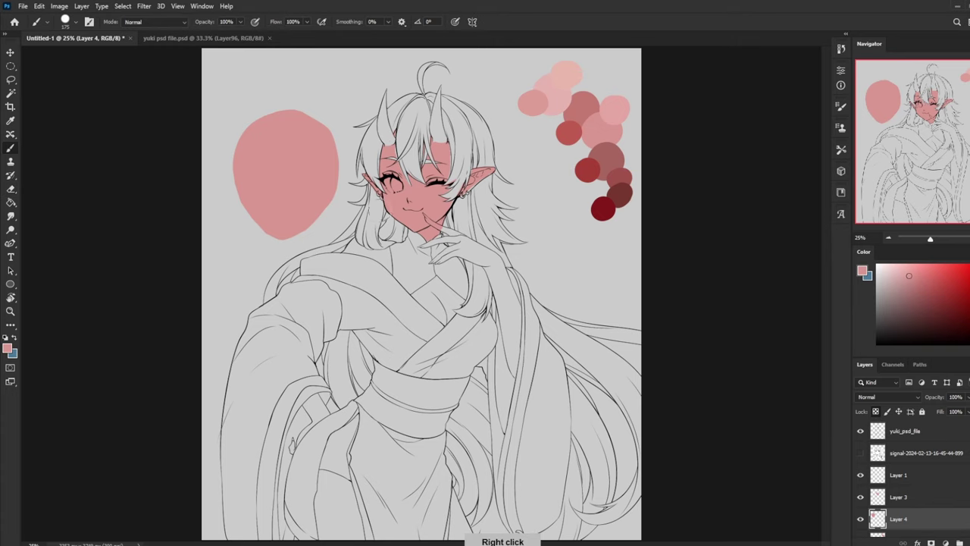
left_click(379, 269)
left_click(725, 257)
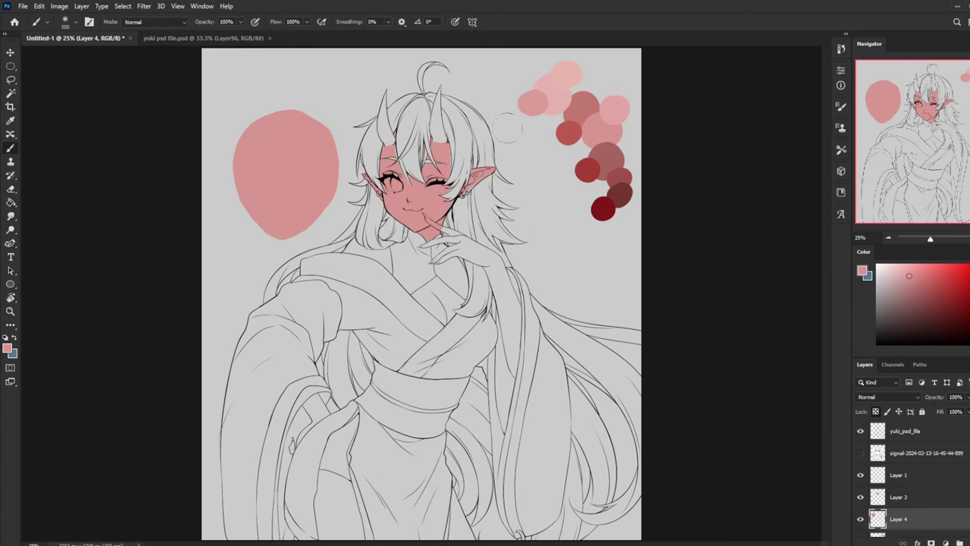
left_click(611, 196, "alt")
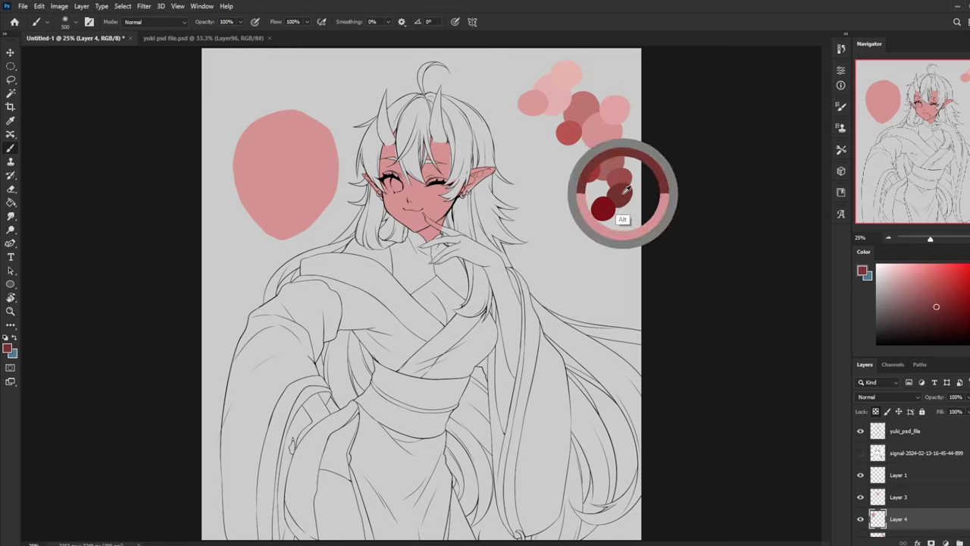
left_click(628, 190, "alt")
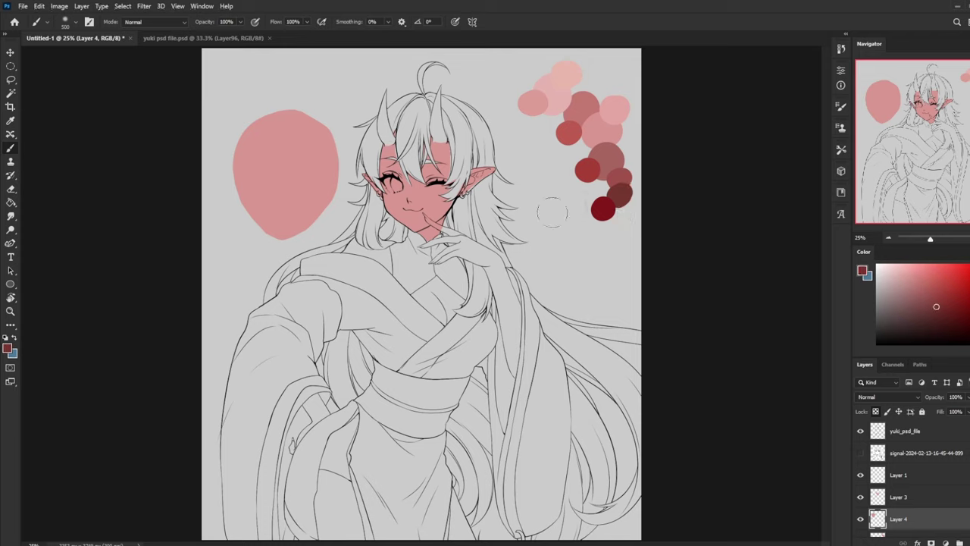
key("bracketright")
key("bracketright")
key("bracketright")
left_click(240, 21)
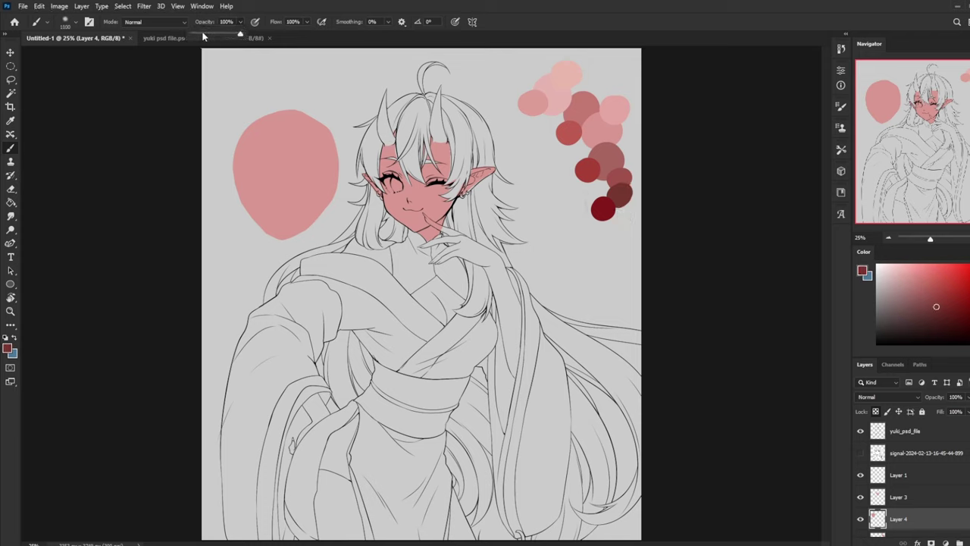
left_click(196, 36)
Shade the lower part of the pink face shape with a soft dark red gradient, varying the brush size
key("bracketleft")
key("bracketleft")
key("bracketleft")
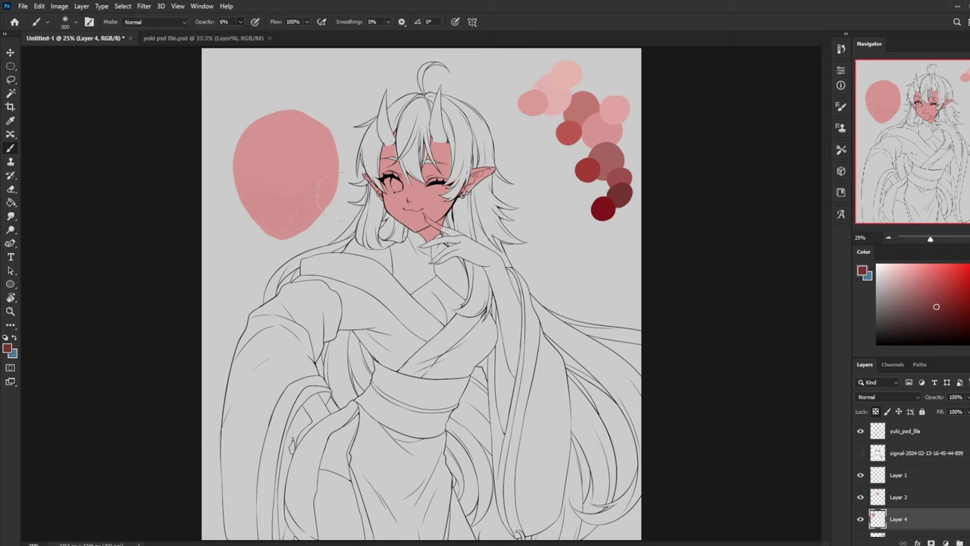
key("bracketleft")
key("bracketleft")
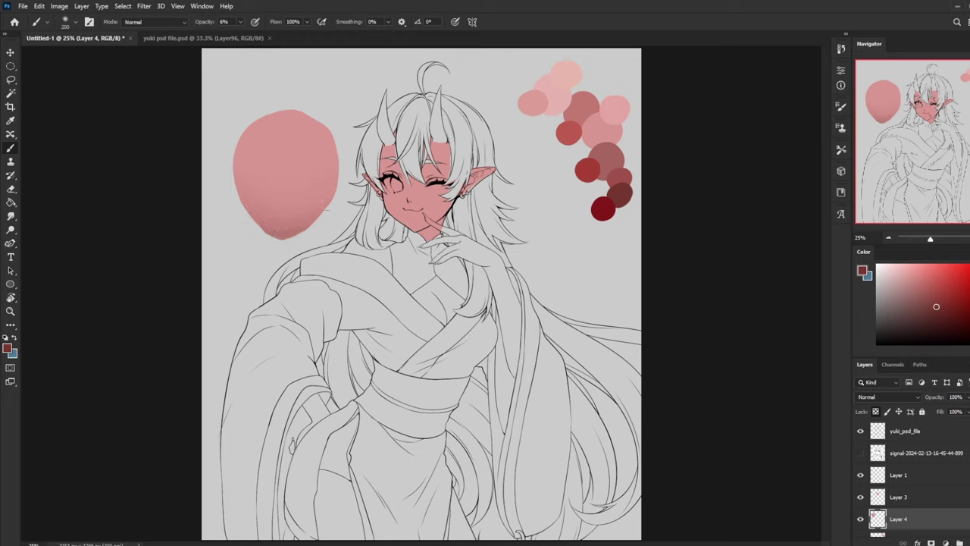
mouse_move(251, 222)
left_mouse_down()
mouse_move(291, 223)
mouse_move(280, 227)
mouse_move(316, 212)
mouse_move(269, 208)
mouse_move(356, 184)
left_mouse_up()
key("bracketleft")
key("bracketright")
key("bracketright")
key("bracketright")
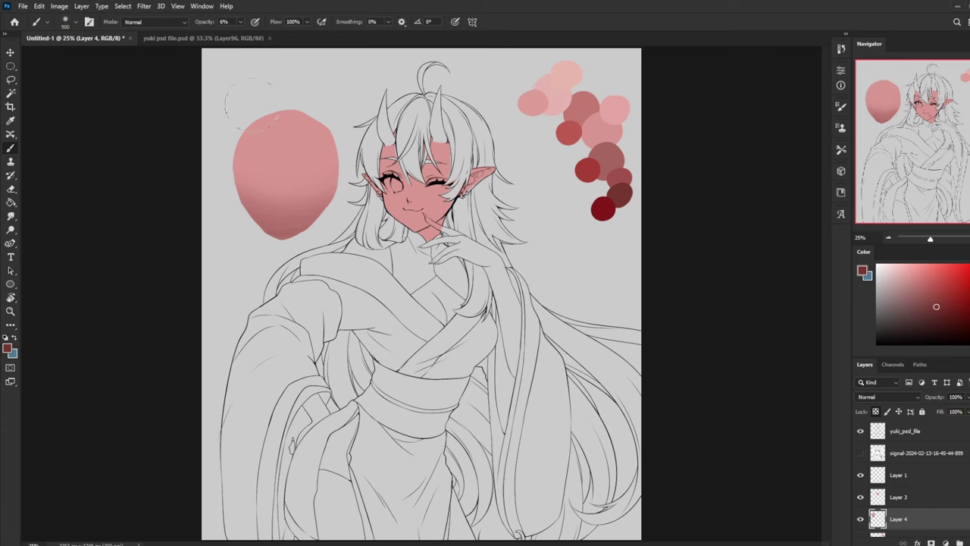
Sample the light peach swatch, raise the brush opacity to 12%, and softly lighten the upper part of the face shape
left_click(570, 73, "alt")
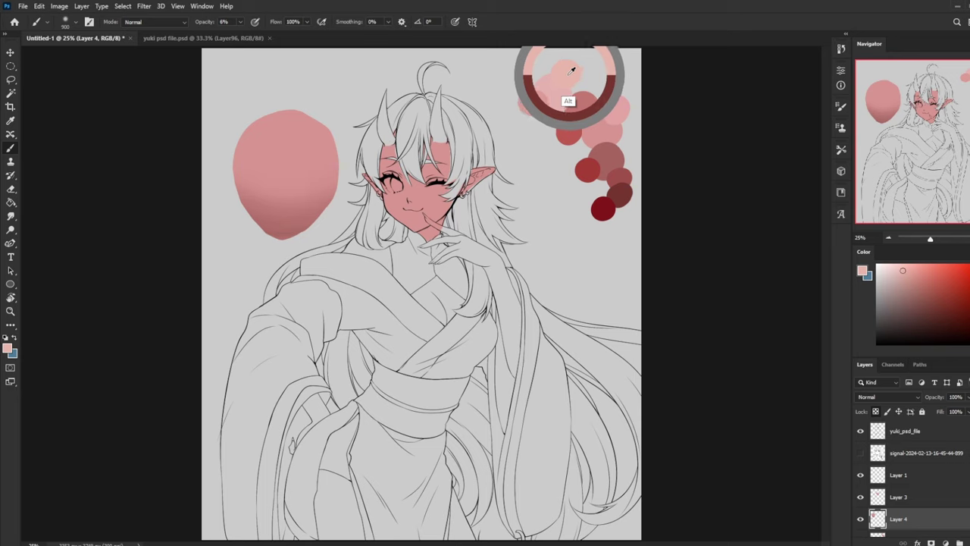
left_click_drag(569, 69, 570, 70)
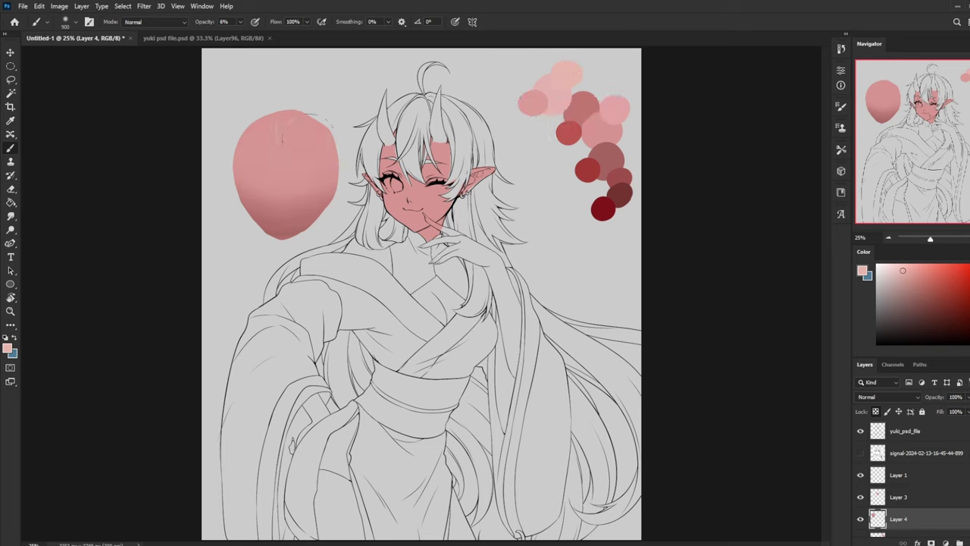
left_click(240, 22)
key("bracketright")
key("bracketright")
key("bracketright")
left_click_drag(288, 143, 278, 128)
left_click_drag(296, 162, 259, 157)
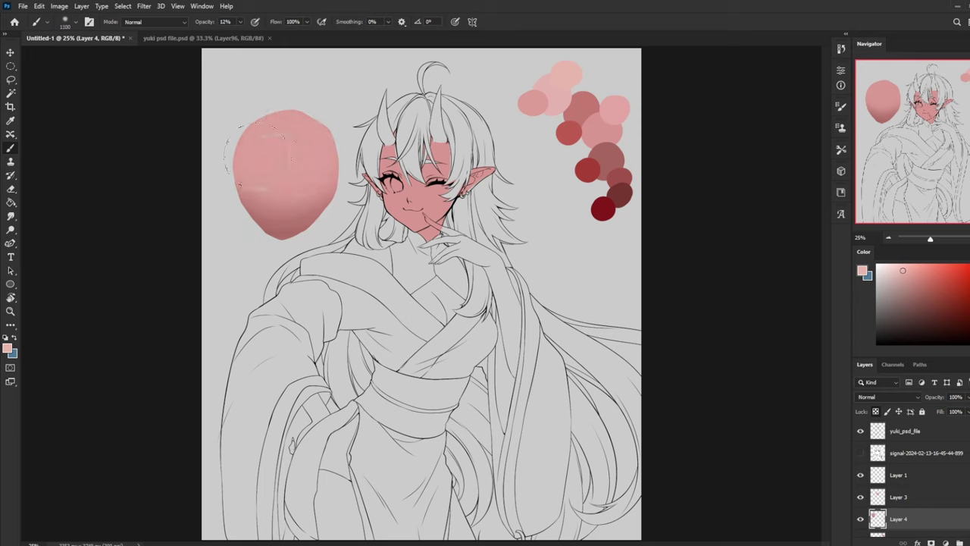
key("bracketleft")
key("bracketleft")
key("bracketleft")
key("bracketleft")
key("bracketleft")
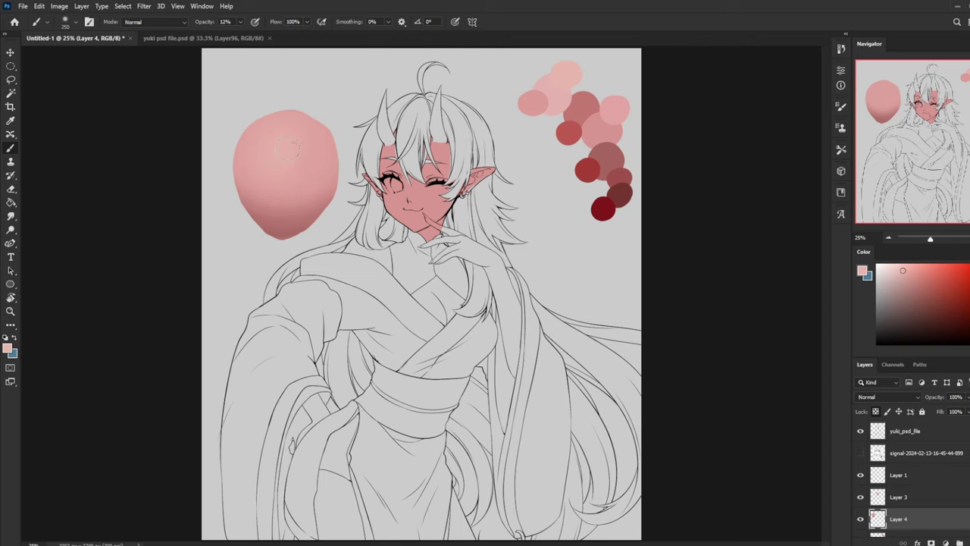
Raise the brush opacity to 41% and soften the upper face shape's light pink shading with tones sampled from the shape
left_click(241, 22)
mouse_move(270, 203)
left_mouse_down()
mouse_move(322, 195)
mouse_move(294, 210)
mouse_move(303, 201)
left_mouse_up()
key("ctrl+z")
left_click(318, 173, "alt")
left_click(281, 152, "alt")
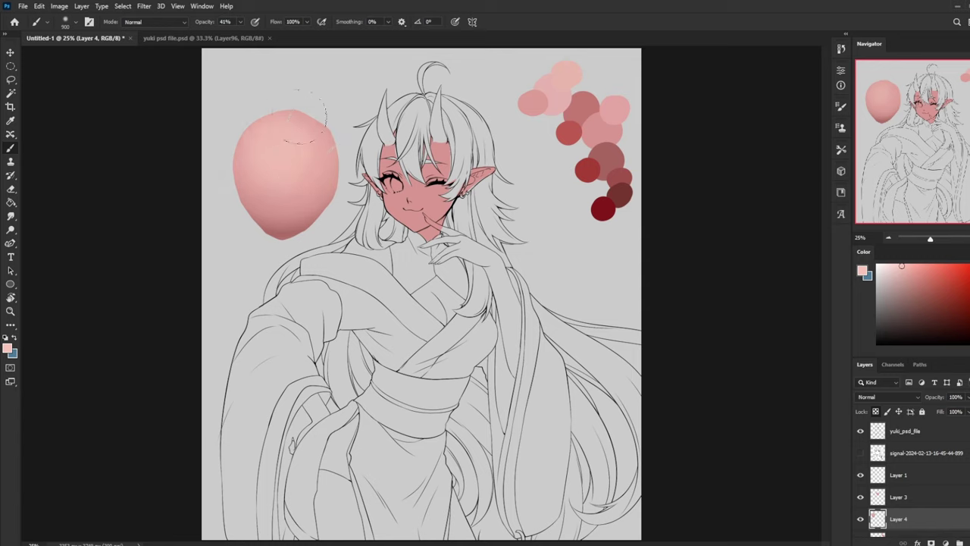
left_click_drag(261, 129, 304, 158)
left_click(311, 160, "alt")
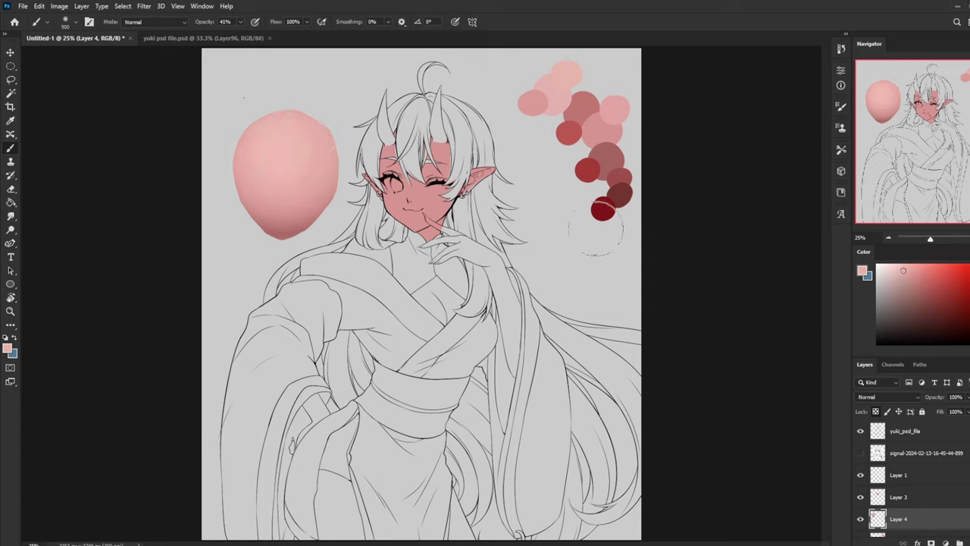
Try another brush blend mode with sampled colors on the face shape, and return the mode to Normal
left_click(570, 134, "alt")
left_click(146, 24)
left_click(151, 278)
left_click(313, 180, "alt")
left_click(167, 25)
left_click(169, 32)
Set the brush to white at 13% opacity and paint a soft highlight on the upper face shape, varying the brush size
left_click_drag(902, 282, 865, 258)
left_click_drag(244, 25, 238, 37)
key("bracketleft")
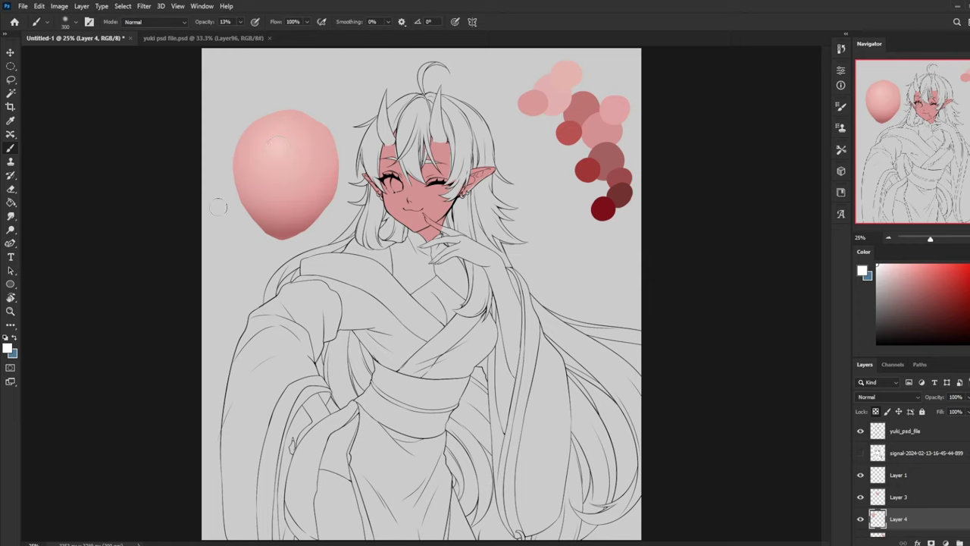
key("bracketright")
key("bracketright")
key("bracketright")
key("bracketleft")
key("bracketleft")
key("bracketleft")
key("bracketleft")
key("bracketleft")
Duplicate Layer 4 with the original hidden, and open the copy in the Liquify filter
key("ctrl+j")
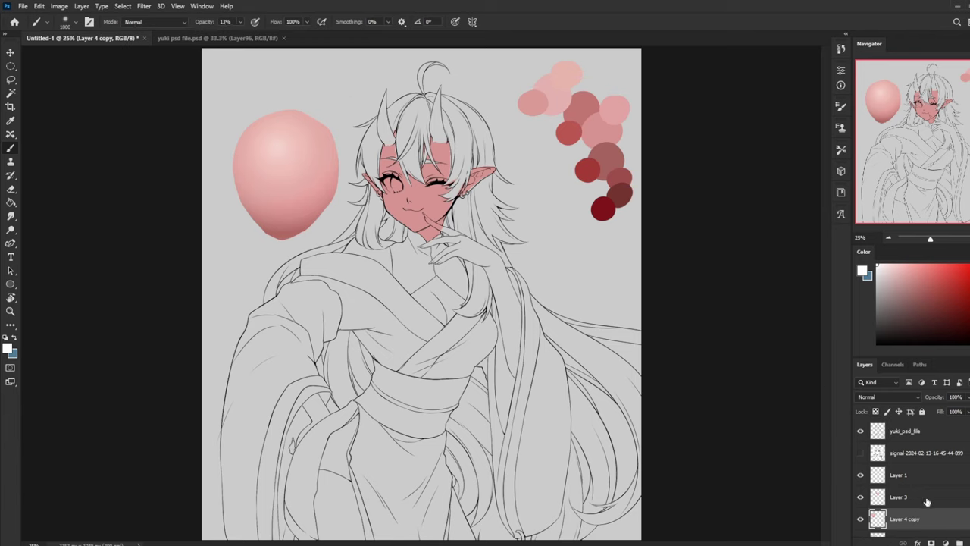
scroll(902, 496, "down", 2)
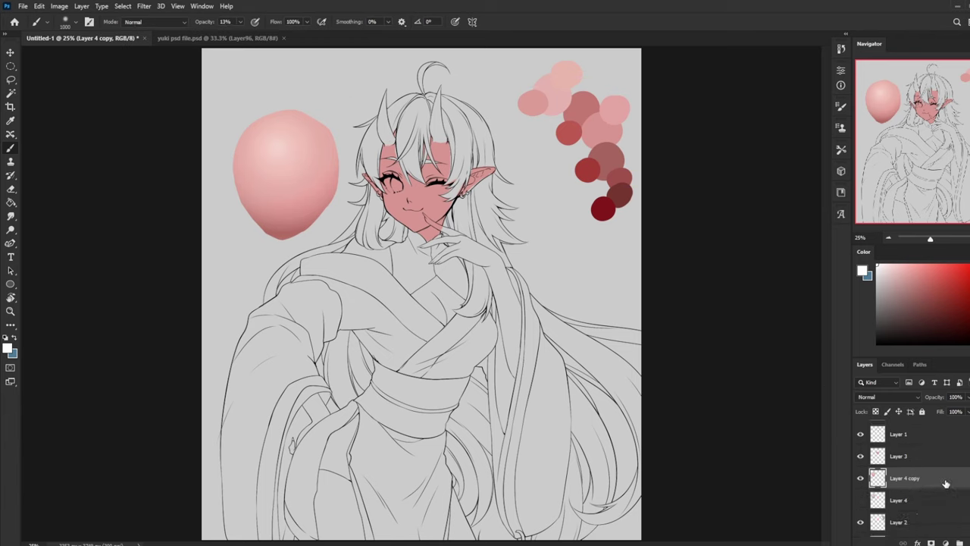
left_click(143, 6)
left_click(177, 102)
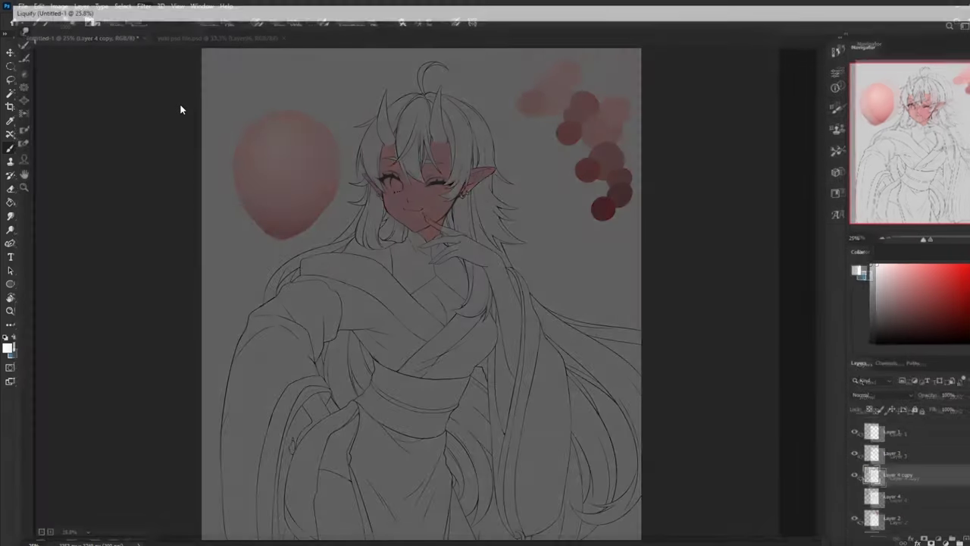
Push the face shape's left edge inward below the forehead with the Forward Warp tool, reducing the brush size to 250
key("]")
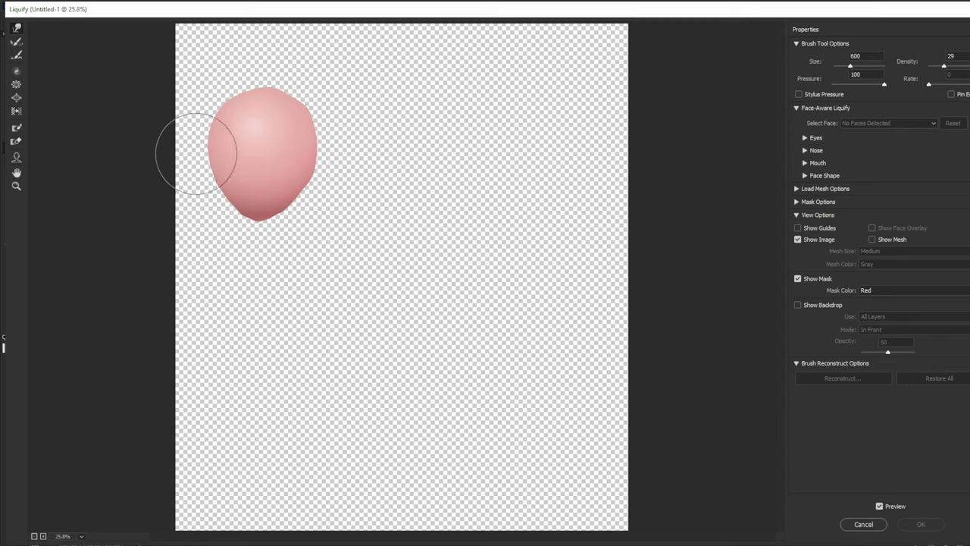
key("[")
mouse_move(198, 164)
left_mouse_down()
mouse_move(207, 167)
mouse_move(204, 154)
left_mouse_up()
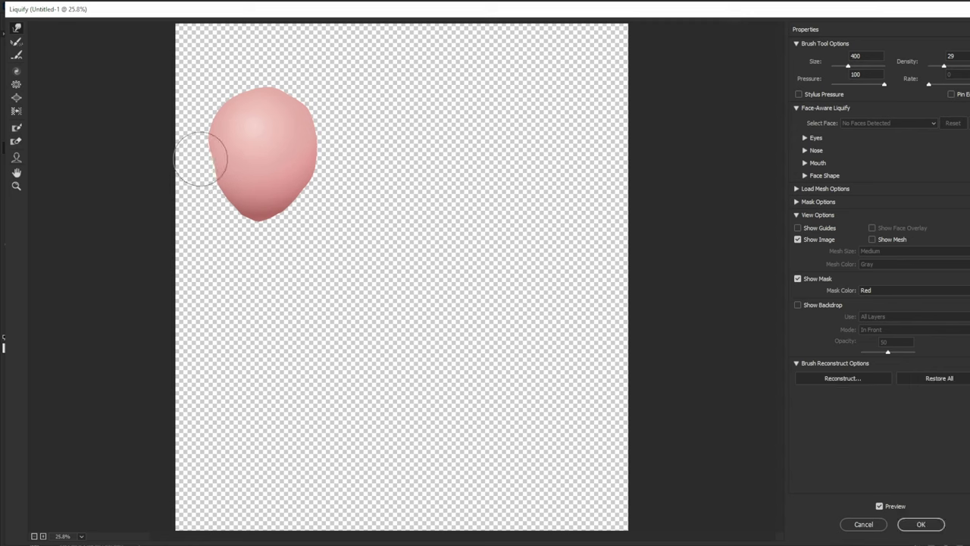
key("bracketright")
key("bracketleft")
key("bracketleft")
key("bracketleft")
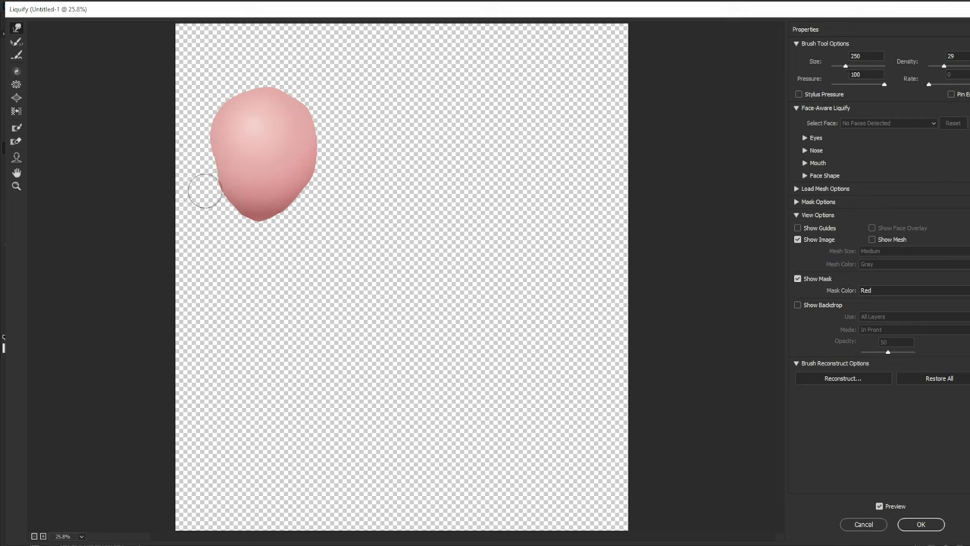
key("bracketleft")
key("bracketleft")
key("bracketright")
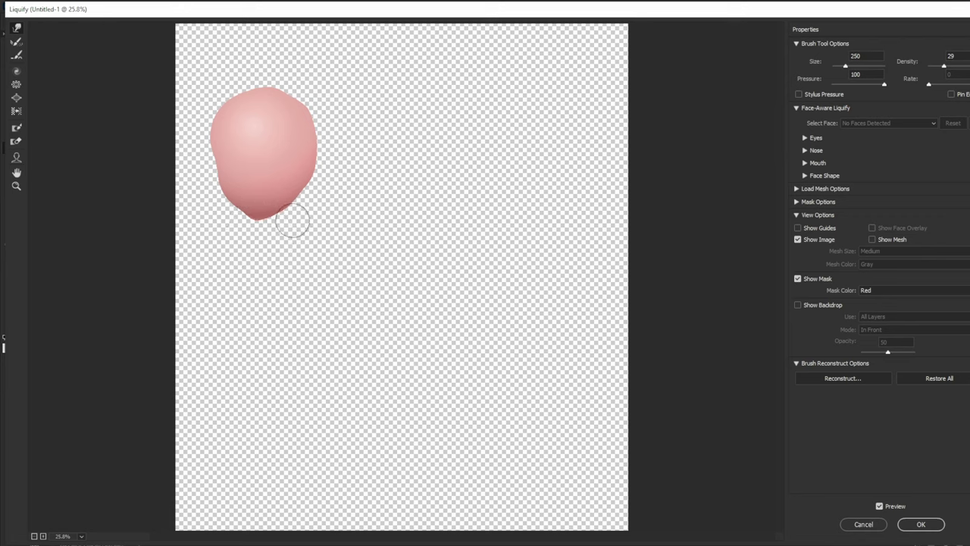
Refine the right jaw and chin edge of the face shape in Liquify with brush sizes between 250 and 600
key("bracketright")
key("bracketright")
key("bracketright")
key("bracketright")
key("bracketright")
key("bracketright")
key("bracketright")
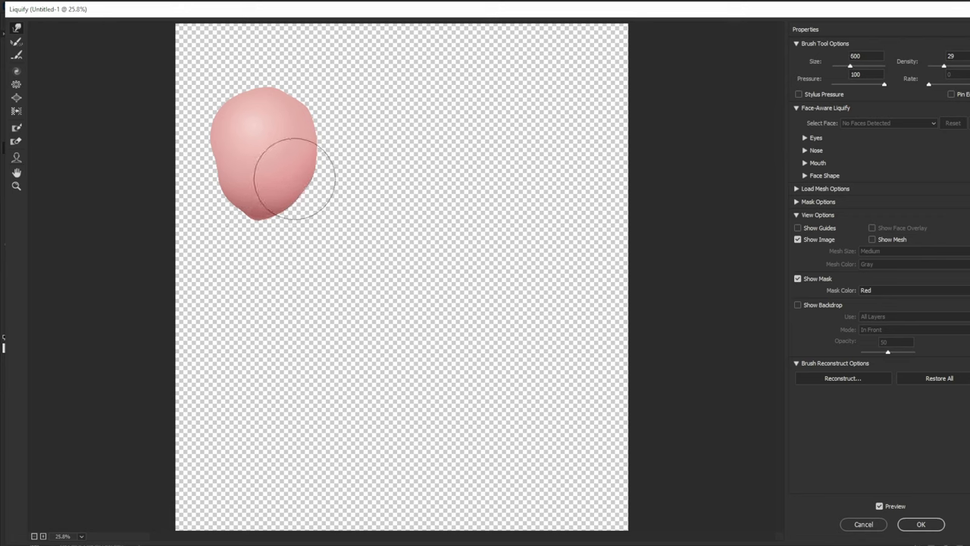
key("bracketleft")
key("bracketleft")
key("bracketleft")
key("bracketleft")
key("bracketleft")
key("bracketleft")
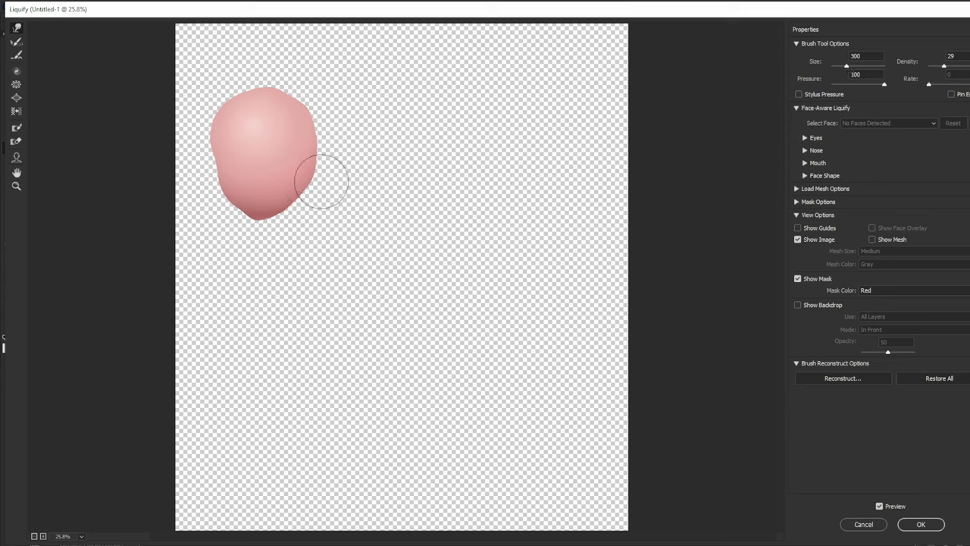
Smooth the crown and right side of the face shape with brush sizes down to 400, and apply Liquify
key("bracketright")
key("bracketright")
key("bracketright")
key("bracketright")
key("bracketright")
key("bracketright")
key("bracketright")
key("bracketright")
key("bracketleft")
key("bracketleft")
key("bracketleft")
key("bracketleft")
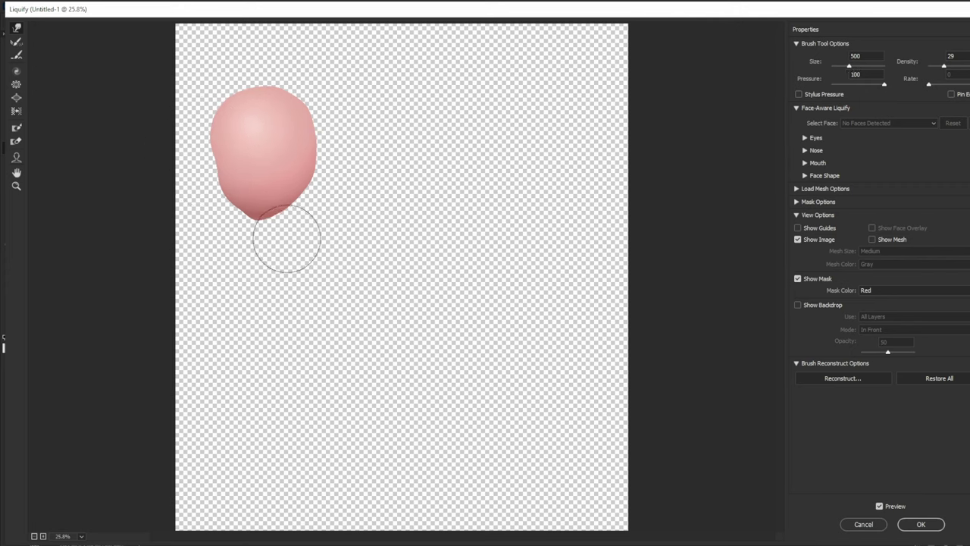
key("bracketleft")
key("bracketleft")
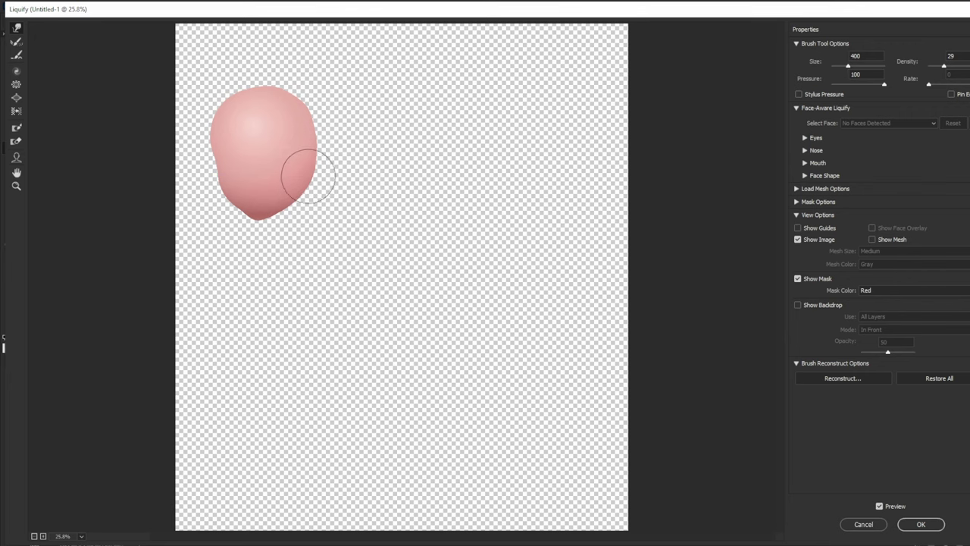
left_click(921, 524)
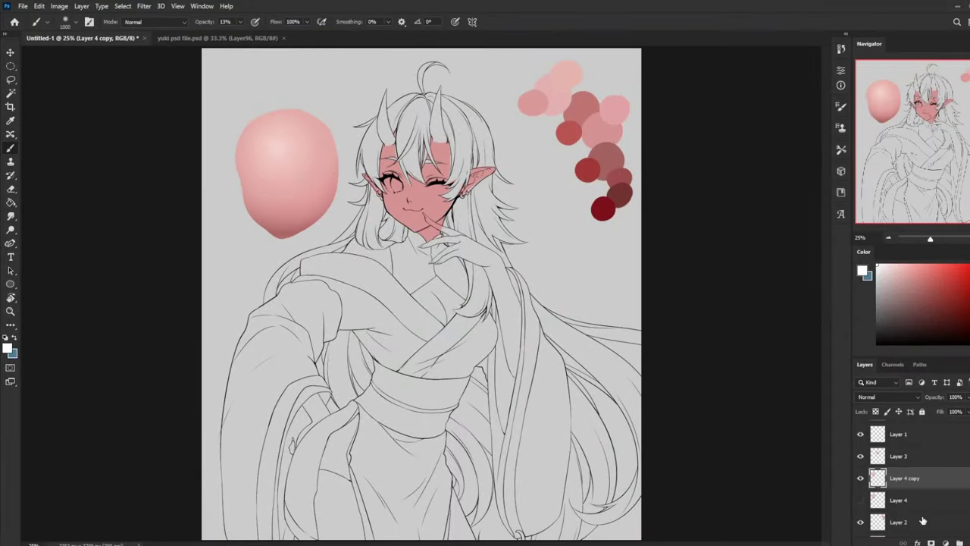
Pick a vivid crimson, add a new layer above Layer 4 copy, and set the brush opacity to 100%
left_click(969, 267)
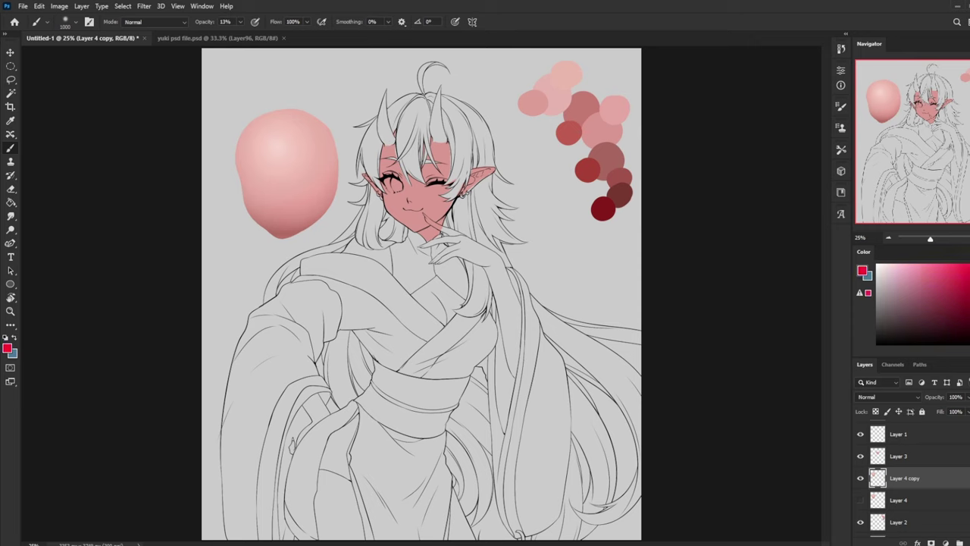
key("ctrl+shift+alt+n")
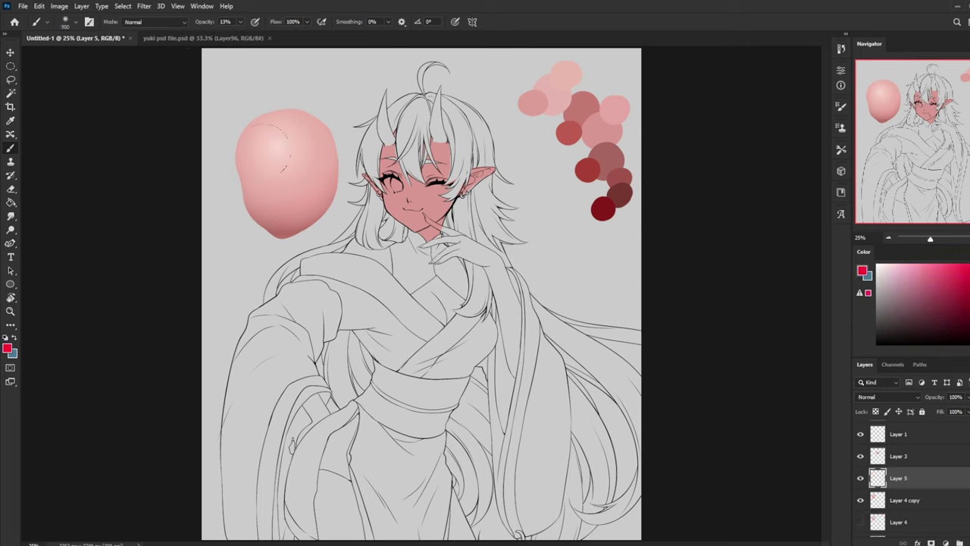
key("0")
Mark the face shape's side contour, mid-face zone and chin with crimson strokes, and undo the marks
mouse_move(226, 119)
left_mouse_down()
mouse_move(243, 219)
mouse_move(266, 250)
left_mouse_up()
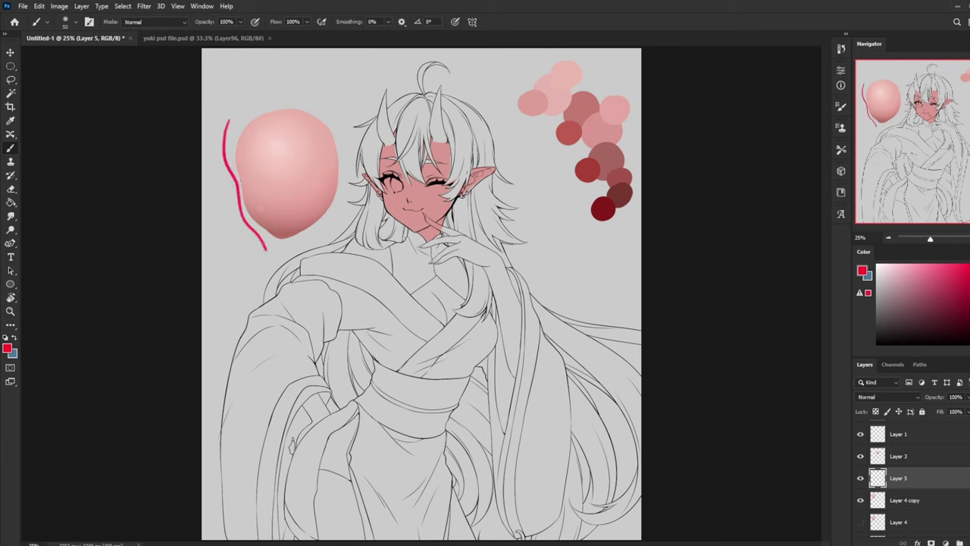
mouse_move(239, 170)
left_mouse_down()
mouse_move(253, 191)
mouse_move(287, 182)
mouse_move(327, 190)
left_mouse_up()
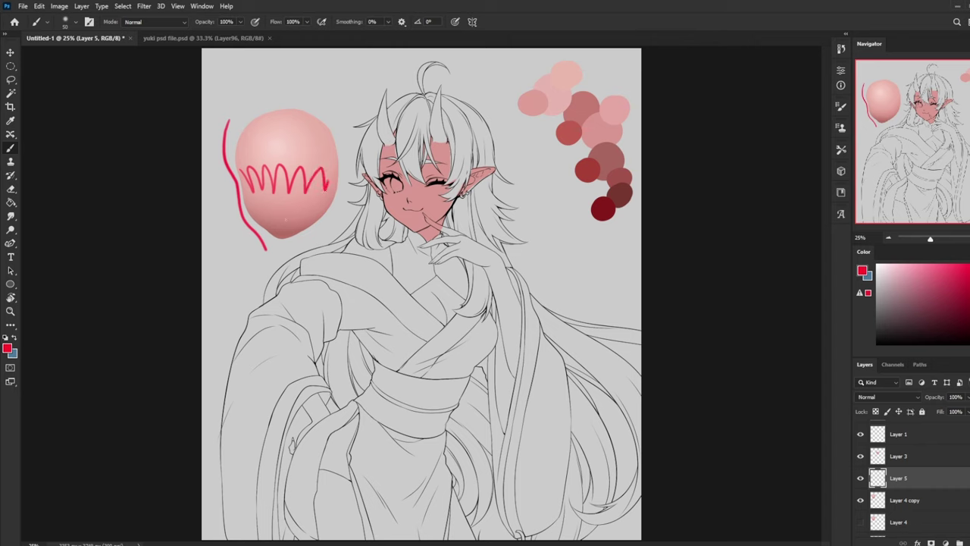
left_click_drag(267, 232, 311, 222)
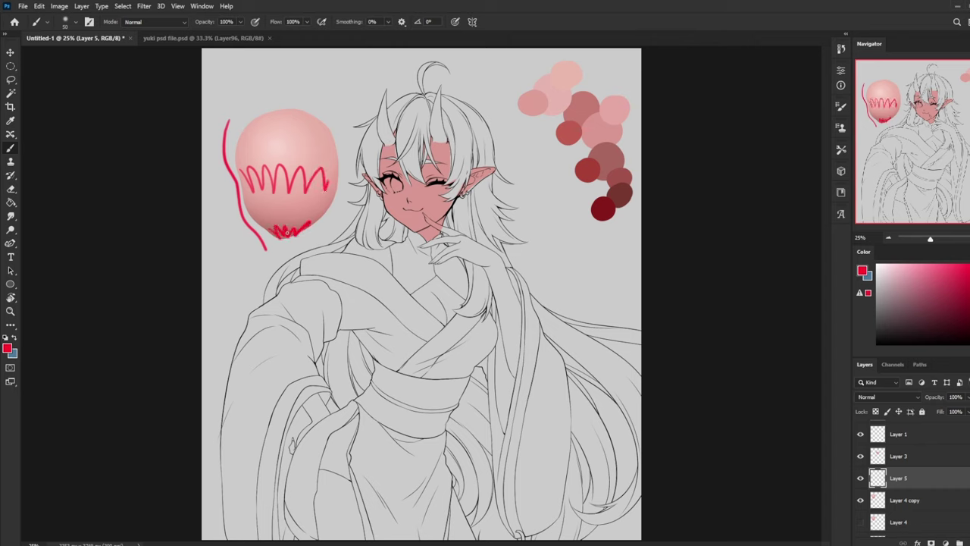
key("ctrl+z")
key("ctrl+z")
key("ctrl+z")
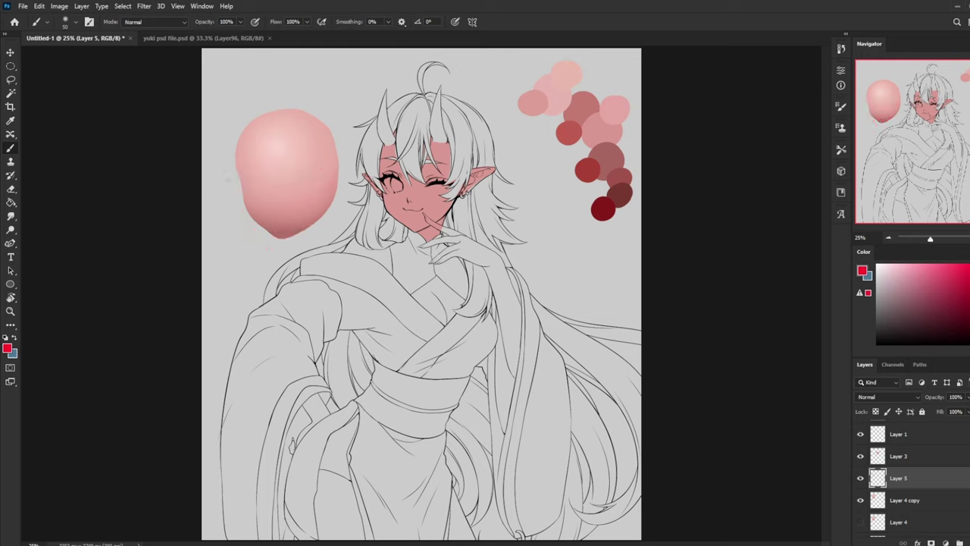
Sketch curved crimson guide strokes over both cheeks of the face shape, and undo them
mouse_move(232, 182)
left_mouse_down()
mouse_move(242, 186)
mouse_move(254, 166)
left_mouse_up()
key("ctrl+z")
left_click_drag(254, 166, 235, 209)
left_click_drag(297, 188, 282, 202)
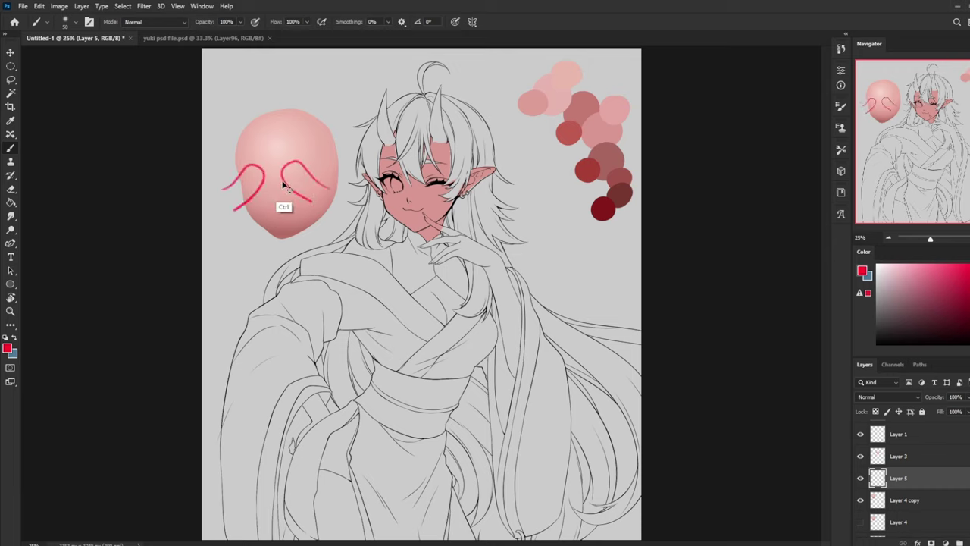
key("ctrl+z")
key("ctrl+z")
Circle the eye socket areas on both sides of the face shape in crimson, and undo the circles
left_click_drag(244, 167, 250, 167)
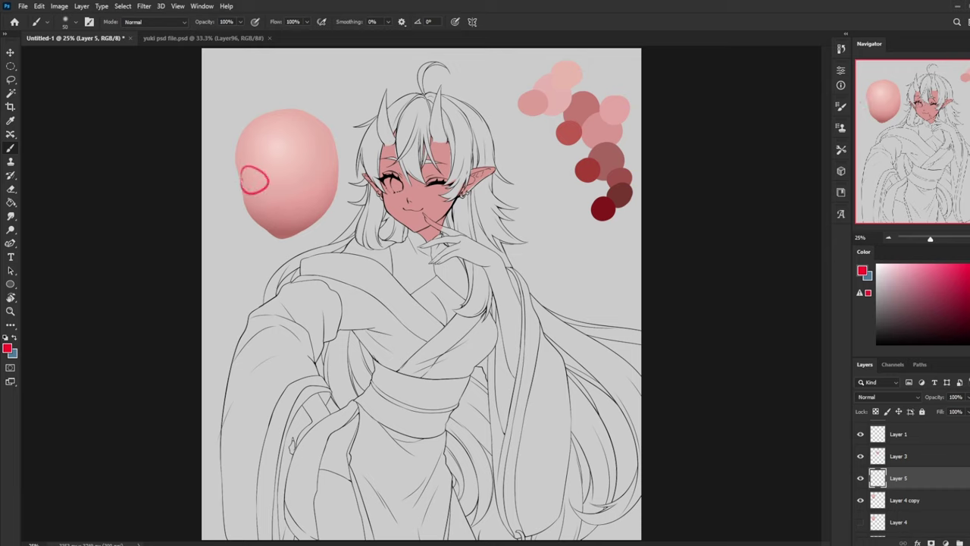
left_click_drag(310, 171, 307, 166)
key("ctrl+z")
key("ctrl+z")
left_click_drag(245, 167, 242, 187)
key("ctrl+z")
key("ctrl+z")
key("ctrl+z")
Circle the chin of the face shape in crimson, and undo the mark
left_click_drag(268, 230, 275, 228)
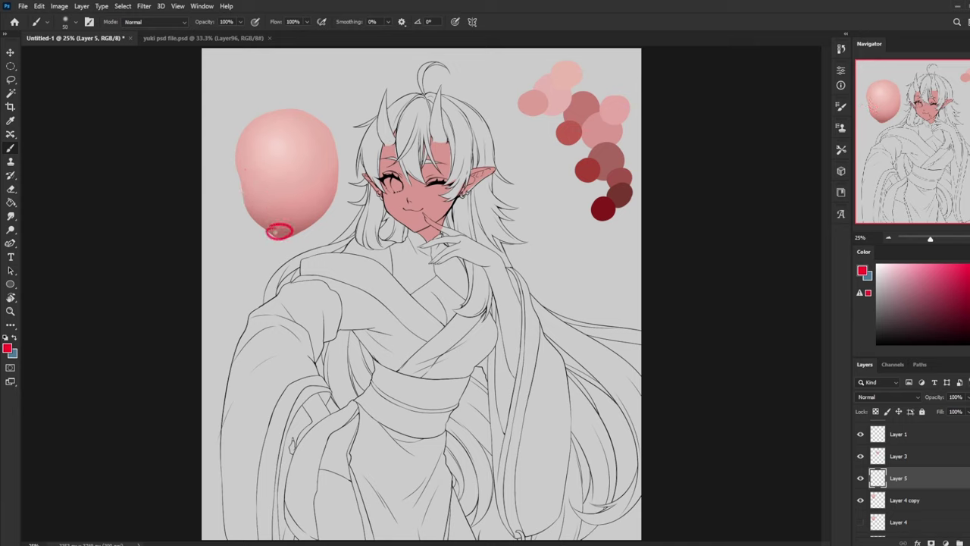
key("ctrl+z")
key("ctrl+z")
key("ctrl+z")
key("ctrl+z")
Draw crimson vertical contour lines across the face shape on Layer 5, following its curvature from forehead to chin
mouse_move(253, 120)
left_mouse_down()
mouse_move(246, 168)
mouse_move(267, 228)
left_mouse_up()
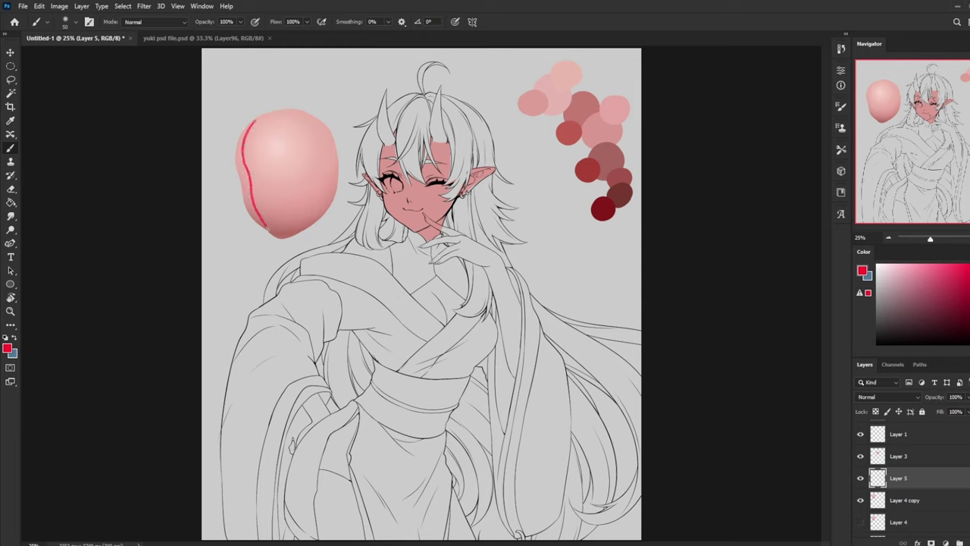
mouse_move(266, 124)
left_mouse_down()
mouse_move(259, 168)
mouse_move(275, 226)
left_mouse_up()
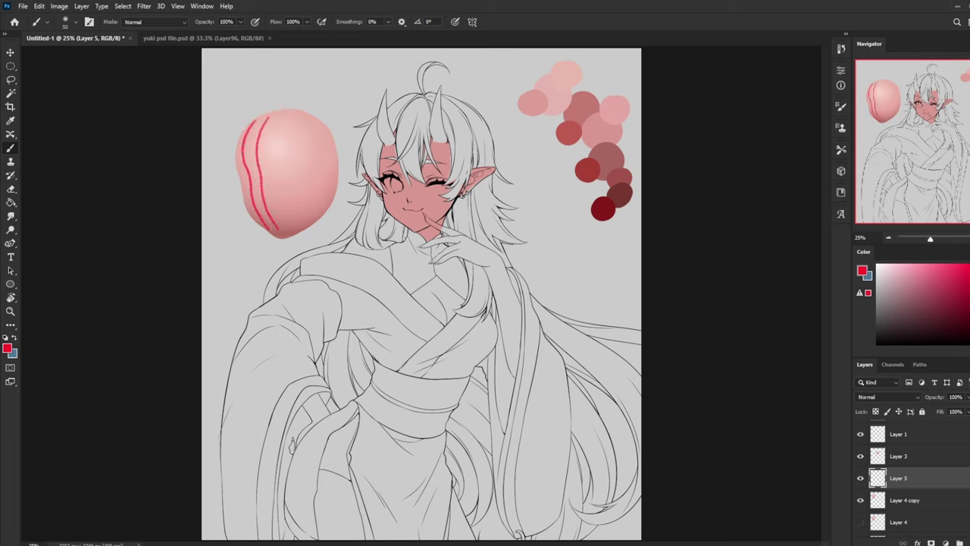
mouse_move(274, 115)
left_mouse_down()
mouse_move(279, 227)
mouse_move(286, 169)
mouse_move(290, 231)
mouse_move(295, 167)
mouse_move(298, 228)
left_mouse_up()
left_click_drag(307, 154, 303, 231)
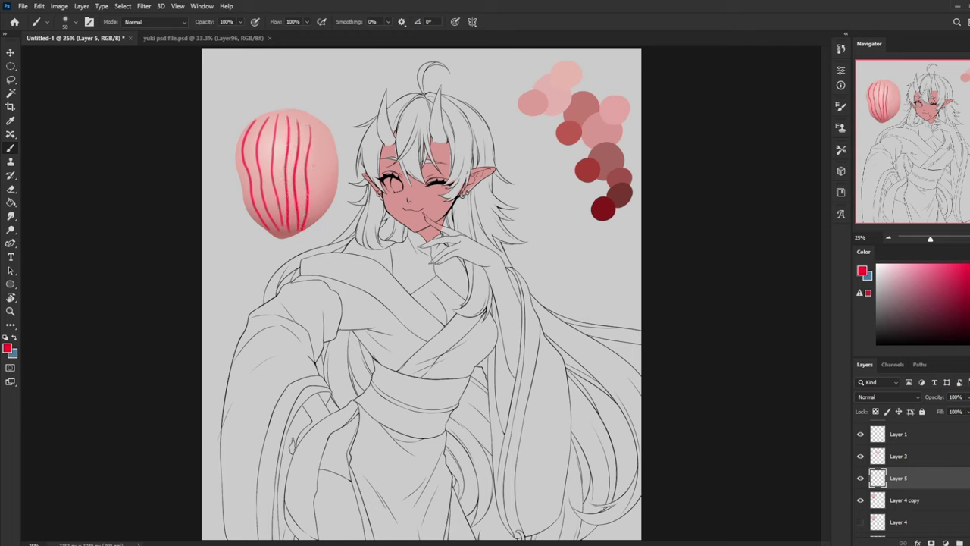
left_click_drag(318, 130, 315, 223)
Add curved horizontal contour lines across the lower half of the face shape down to the chin, redrawing misplaced ones
left_click_drag(289, 182, 312, 182)
mouse_move(241, 196)
left_mouse_down()
mouse_move(286, 195)
mouse_move(240, 205)
mouse_move(310, 200)
left_mouse_up()
key("ctrl+z")
mouse_move(245, 208)
left_mouse_down()
mouse_move(325, 199)
mouse_move(296, 212)
mouse_move(287, 205)
mouse_move(321, 202)
left_mouse_up()
key("ctrl+z")
key("ctrl+z")
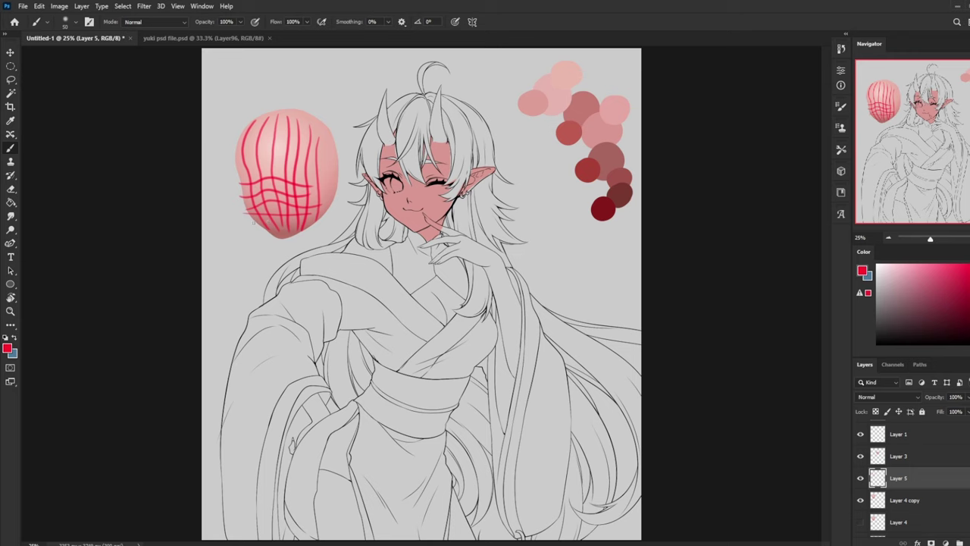
mouse_move(262, 228)
left_mouse_down()
mouse_move(283, 237)
mouse_move(314, 229)
mouse_move(288, 231)
left_mouse_up()
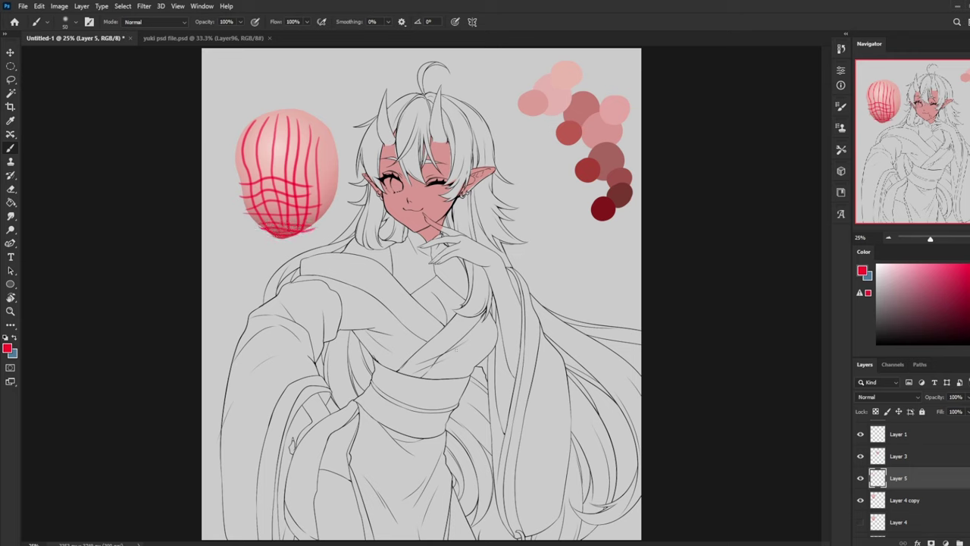
Compare the face shape with and without the contour lines, leave Layer 5 hidden, and select Layer 4 copy
left_click(860, 478)
left_click(860, 477)
left_click(860, 477)
left_click(860, 477)
left_click(860, 478)
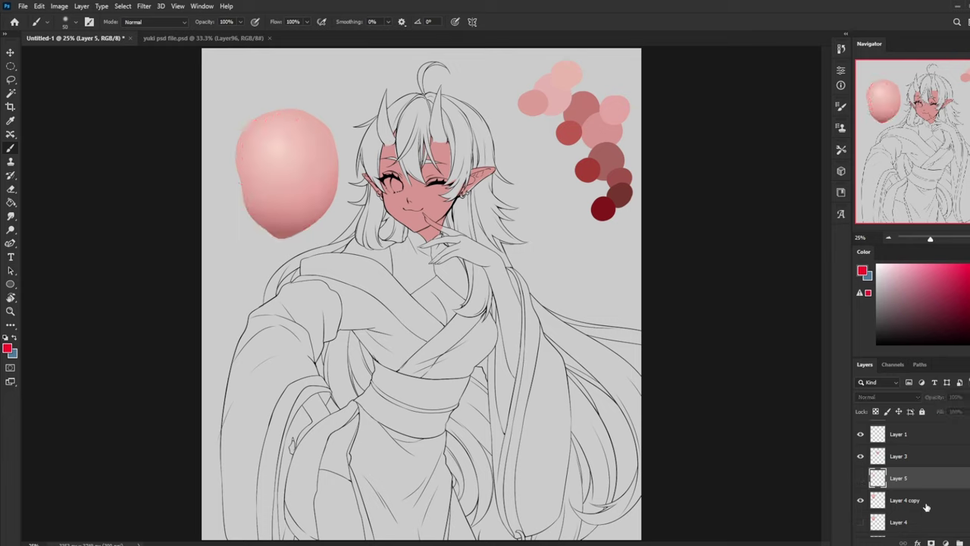
left_click(926, 505)
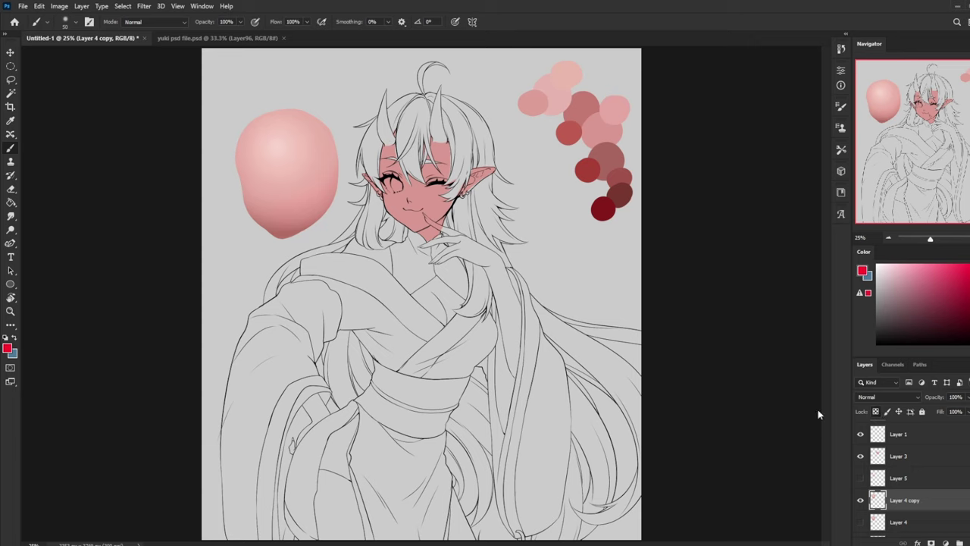
Sample the chin's muted red, lower the brush opacity to 39%, and try shading both eye sockets at brush size 600
left_click(282, 231, "alt")
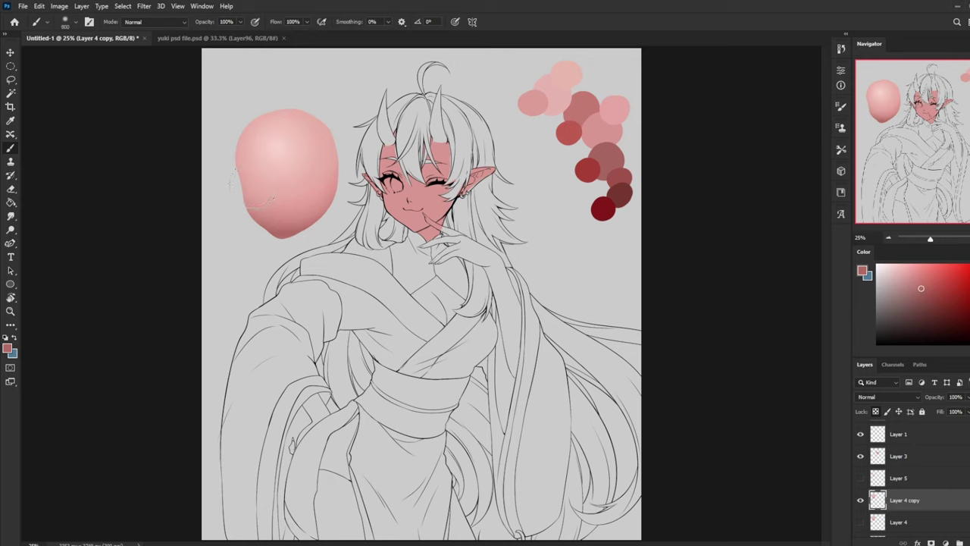
key("[")
left_click_drag(248, 180, 253, 176)
key("ctrl+z")
left_click_drag(241, 23, 211, 33)
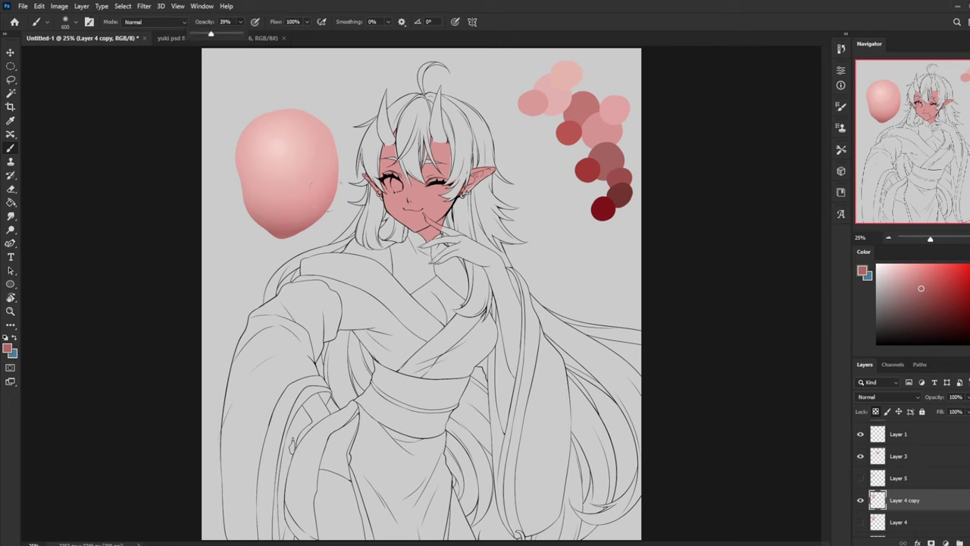
left_click_drag(250, 181, 248, 173)
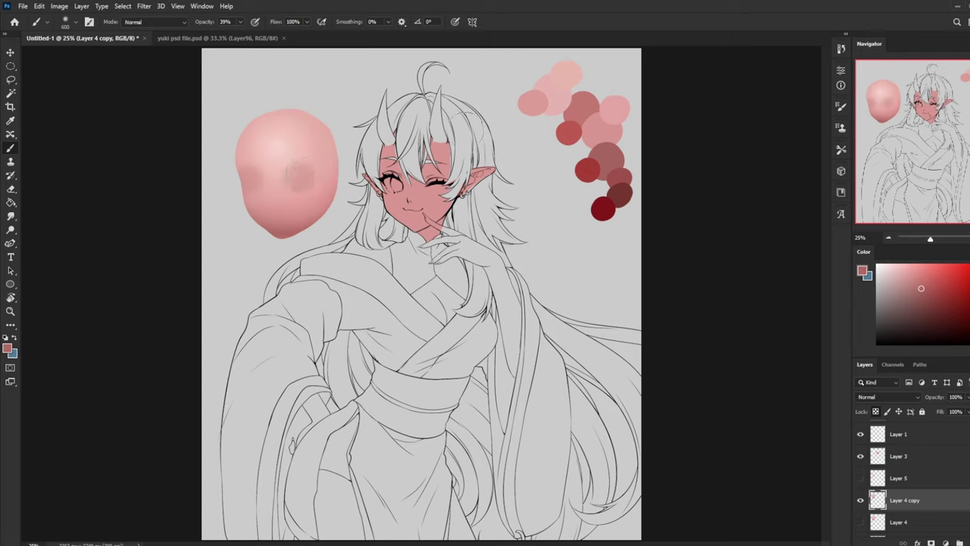
Sample the dark crimson swatch, lower the brush opacity to 19%, and shade both eye sockets of the face shape
left_click(603, 212, "alt")
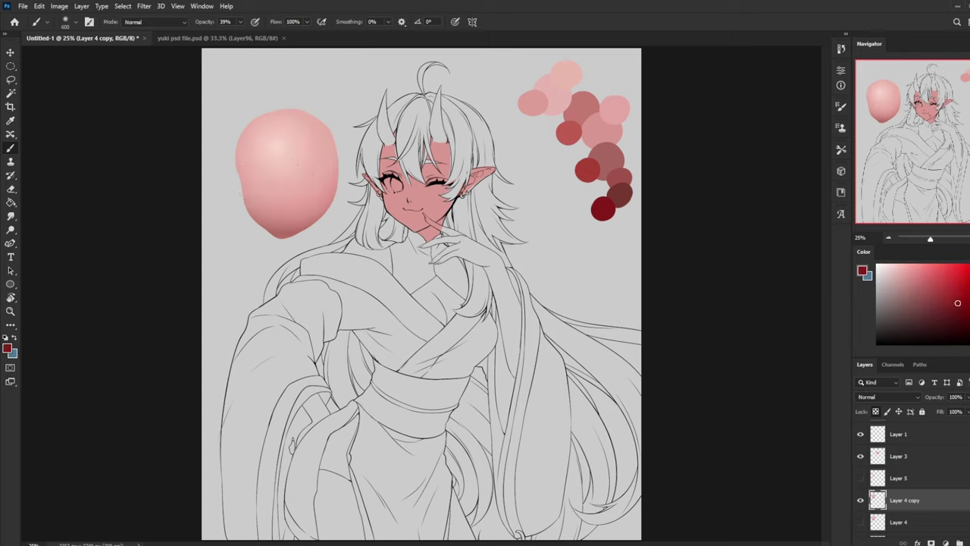
left_click(248, 182)
left_click(240, 21)
left_click_drag(240, 34, 231, 34)
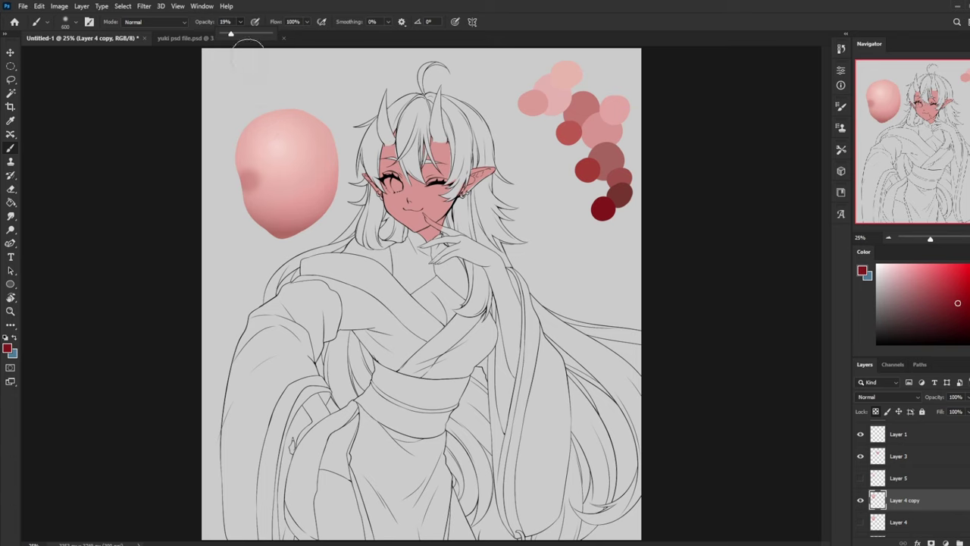
left_click(250, 181)
left_click(254, 181)
left_click(297, 181)
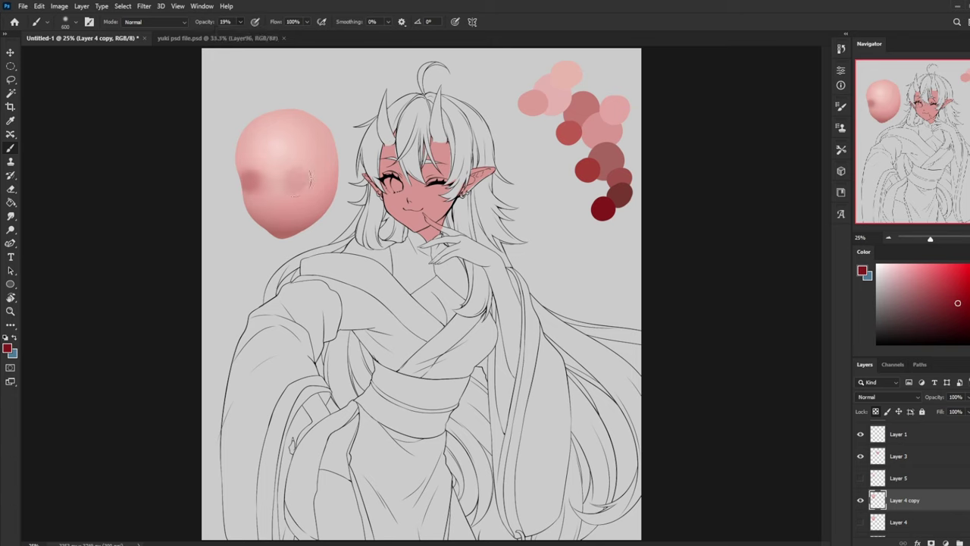
left_click(299, 180)
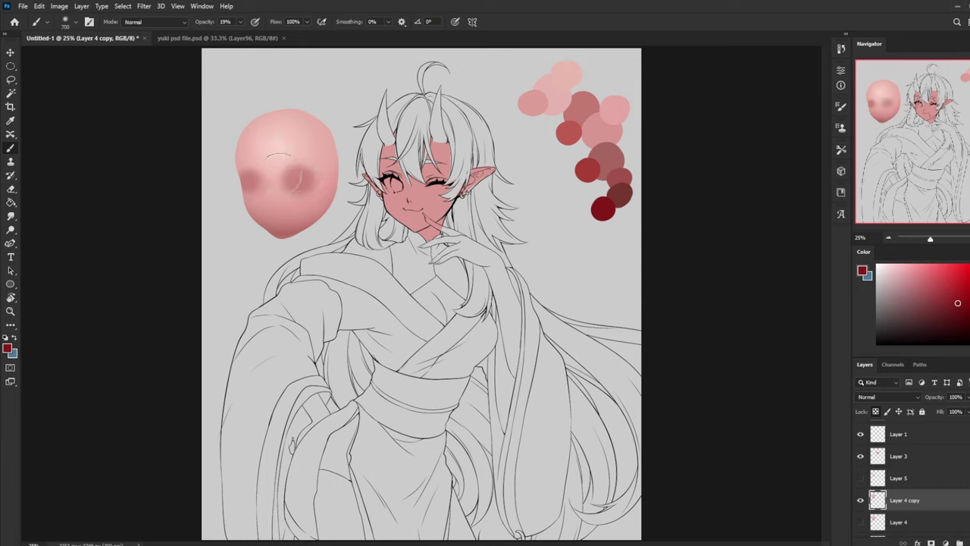
left_click(296, 180)
left_click(255, 182)
Reduce the brush size to 200 and paint a small nose highlight in light pink sampled from the forehead
key("bracketleft")
key("bracketleft")
key("bracketleft")
key("bracketleft")
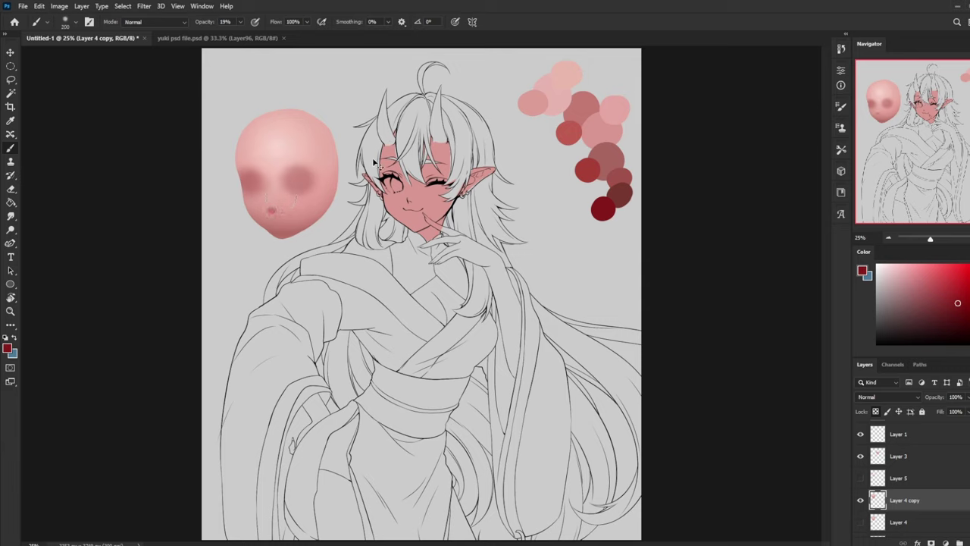
key("ctrl+z")
left_click(285, 141, "alt")
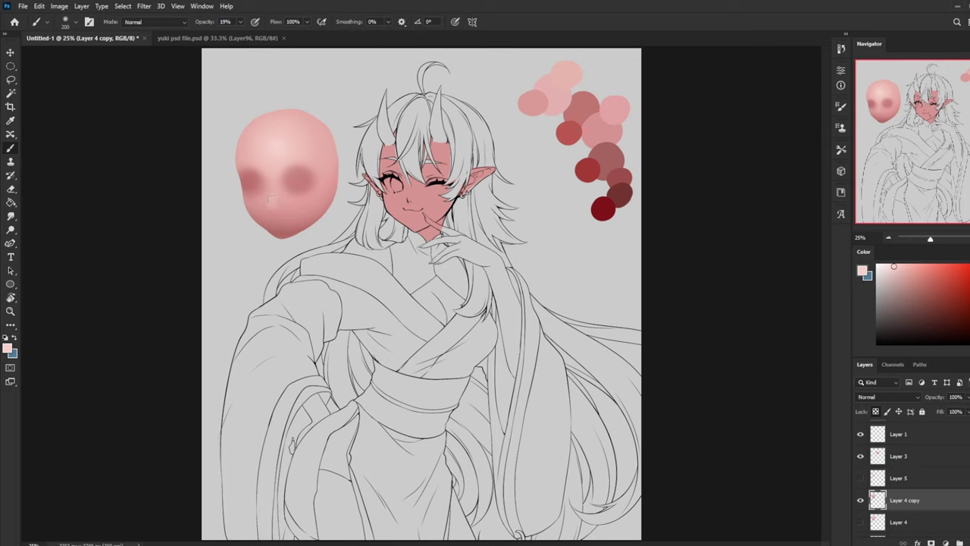
left_click(299, 196, "alt")
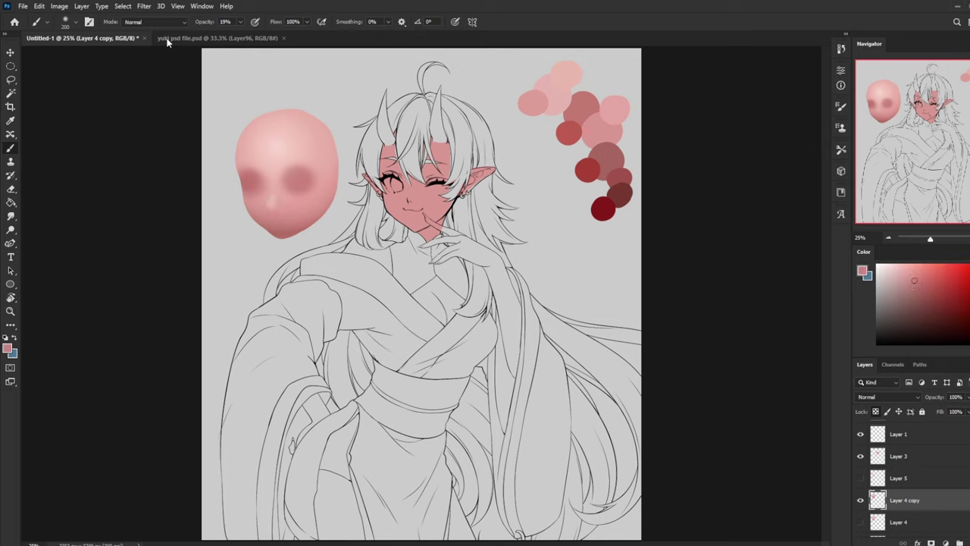
Raise the brush opacity to 54% and lighten the mouth and chin area with light pink sampled from the nose
left_click_drag(242, 22, 260, 32)
left_click(275, 196, "alt")
mouse_move(281, 235)
left_mouse_down()
mouse_move(309, 222)
mouse_move(273, 222)
left_mouse_up()
key("bracketright")
key("bracketright")
key("bracketright")
key("bracketright")
key("bracketright")
key("bracketright")
key("bracketleft")
key("bracketleft")
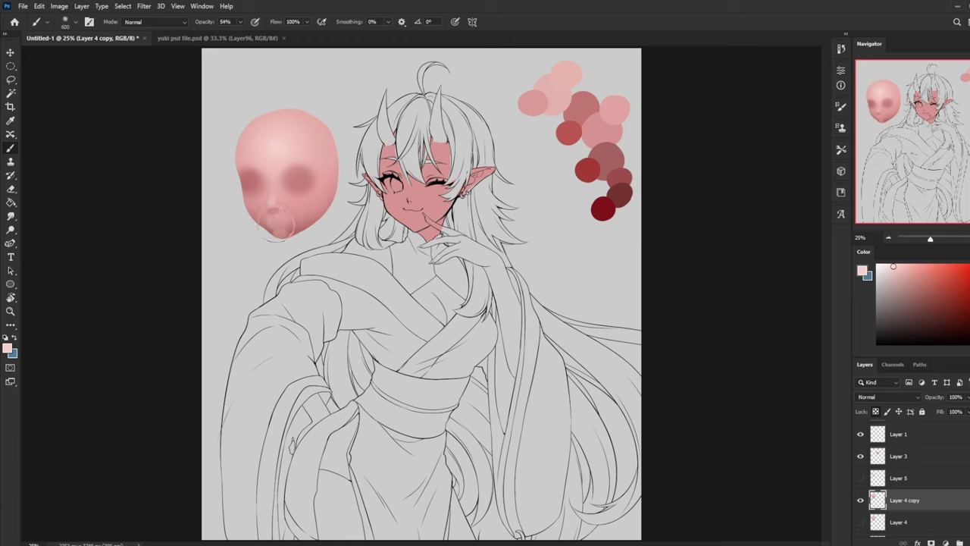
Sample the eye socket's muted pink and extend the shading across the nose bridge at brush size 600
left_click(300, 174, "alt")
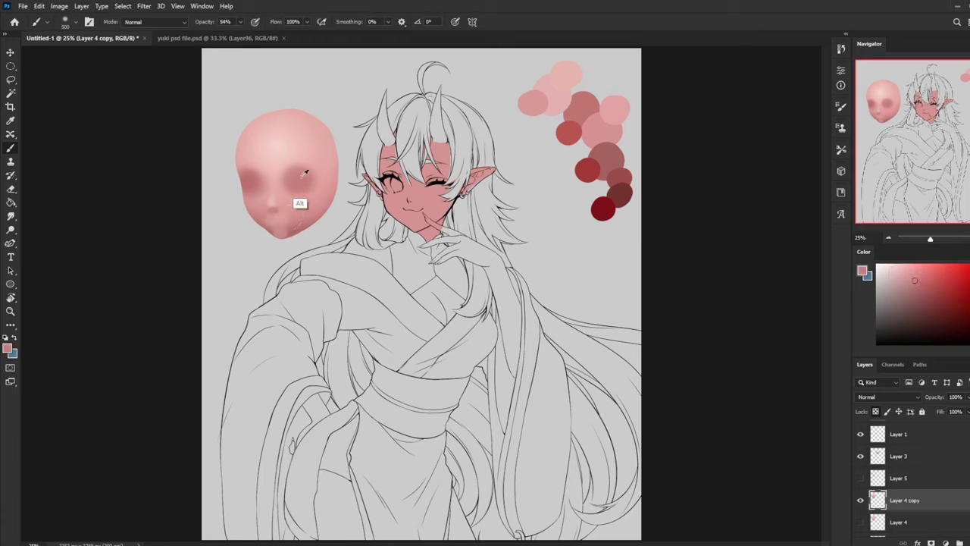
key("bracketright")
key("bracketright")
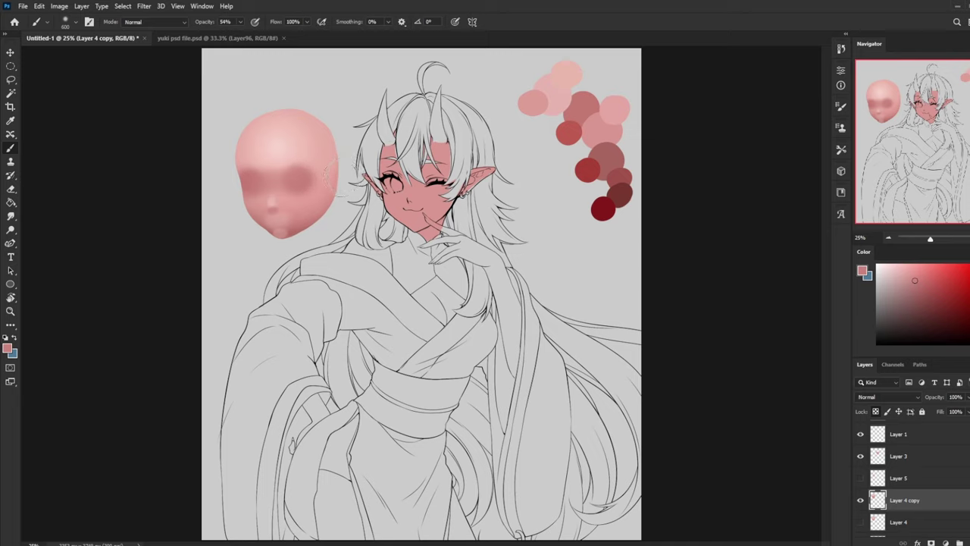
Blend the forehead and brow into the nose bridge with light pinks sampled from the forehead
left_click(286, 157, "alt")
mouse_move(291, 159)
left_mouse_down()
mouse_move(255, 156)
mouse_move(296, 141)
mouse_move(268, 140)
mouse_move(292, 141)
mouse_move(255, 156)
mouse_move(289, 148)
mouse_move(262, 144)
mouse_move(282, 170)
left_mouse_up()
left_click(301, 141, "alt")
left_click(276, 147, "alt")
left_click(291, 149, "alt")
left_click(255, 147, "alt")
left_click(277, 144, "alt")
left_click(282, 170, "alt")
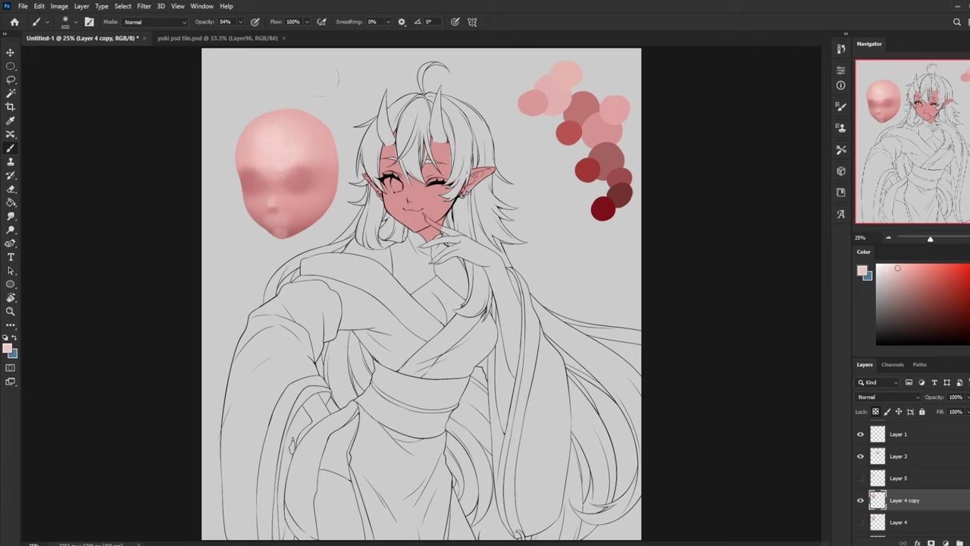
Lower the brush opacity to 25% and soften the eye sockets and nose bridge with pinks sampled from the face shape
left_click(240, 22)
left_click_drag(241, 33, 227, 34)
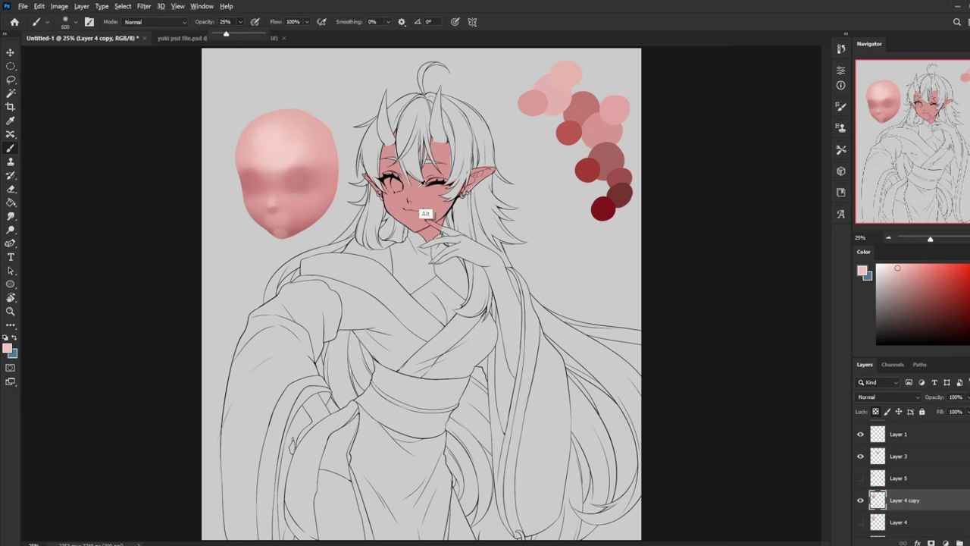
left_click(304, 177, "alt")
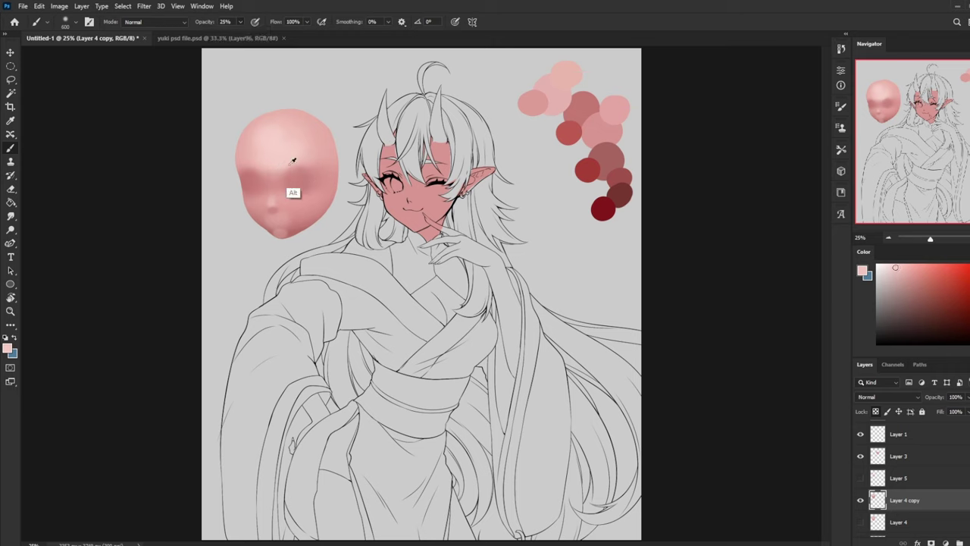
left_click(276, 168, "alt")
mouse_move(274, 168)
left_mouse_down()
mouse_move(262, 174)
mouse_move(274, 187)
mouse_move(269, 202)
mouse_move(310, 199)
mouse_move(251, 203)
mouse_move(301, 199)
left_mouse_up()
key("bracketleft")
key("bracketleft")
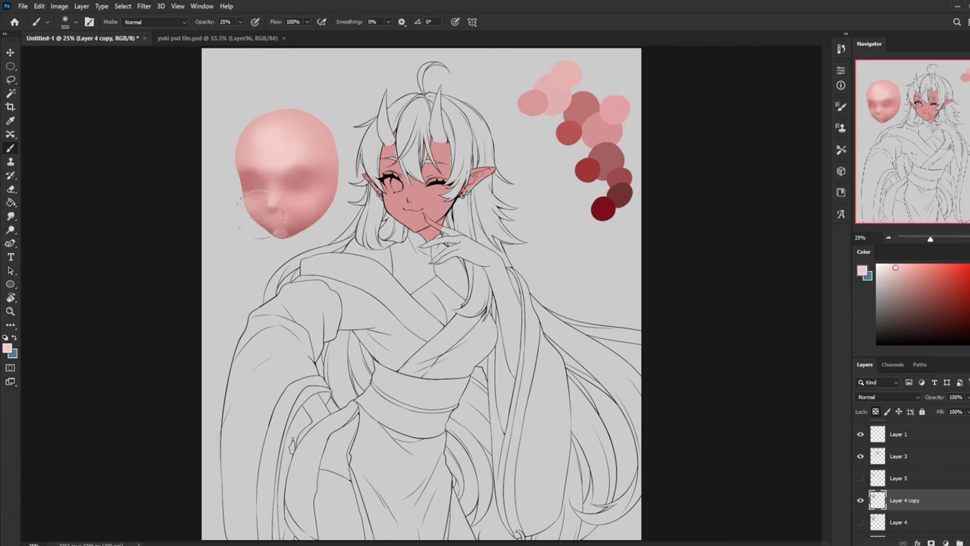
Blend the cheeks and the area around the mouth with pinks sampled from the palette and the face shape
left_click(597, 162, "alt")
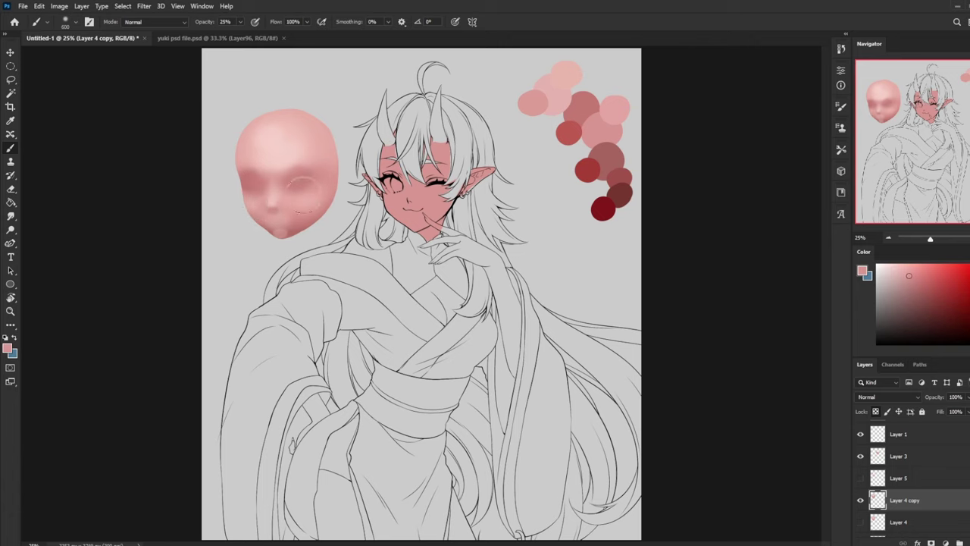
left_click(301, 201, "alt")
left_click(276, 191, "alt")
left_click(294, 214, "alt")
left_click(293, 231, "alt")
Darken the chin and lower mouth area with muted red sampled near the jaw, reducing the brush size to 175
key("bracketleft")
key("bracketleft")
key("bracketleft")
key("bracketleft")
key("bracketleft")
key("bracketleft")
key("bracketleft")
left_click(300, 226, "alt")
left_click_drag(299, 229, 287, 229)
key("bracketright")
key("bracketright")
key("bracketright")
key("bracketright")
key("bracketright")
key("bracketright")
key("bracketleft")
key("bracketleft")
key("bracketleft")
key("bracketleft")
key("bracketleft")
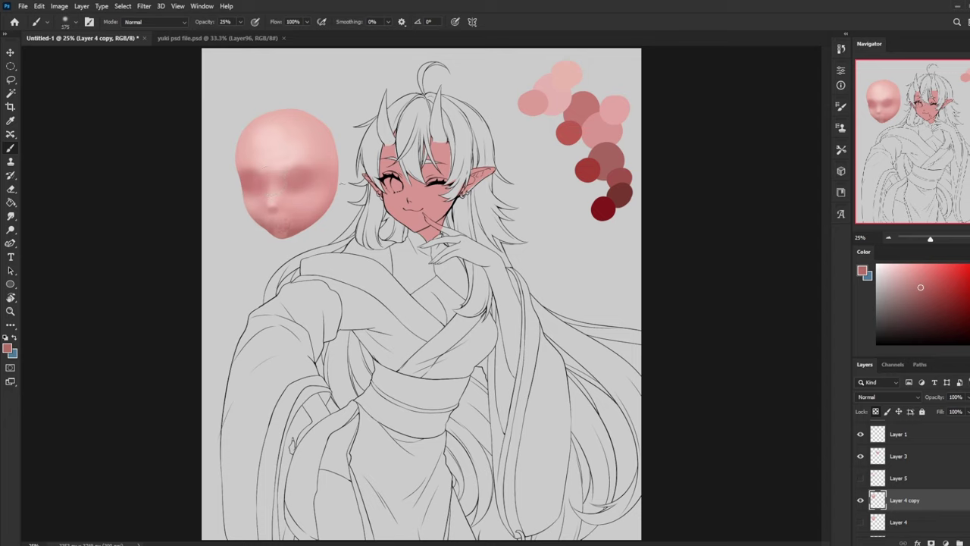
Define the nose tip and the shadow beneath it with sampled pinks at 56% opacity and brush size 70
left_click(265, 203, "alt")
key("4")
left_click(272, 209, "alt")
left_click(273, 211, "alt")
left_click(283, 207, "alt")
left_click_drag(278, 211, 271, 210)
left_click(280, 199, "alt")
left_click(282, 211, "alt")
Choose the size 80 brush from Istebrak's Dry-Oil Brushes, set 70% opacity, and refine the nose underside and bridge
right_click(332, 232)
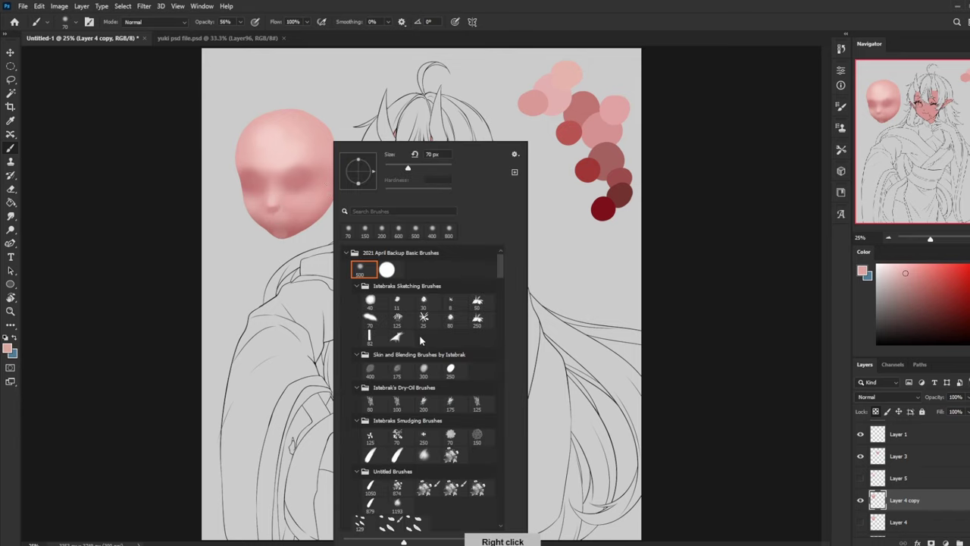
left_click(374, 403)
left_click(735, 317)
key("ctrl+plus")
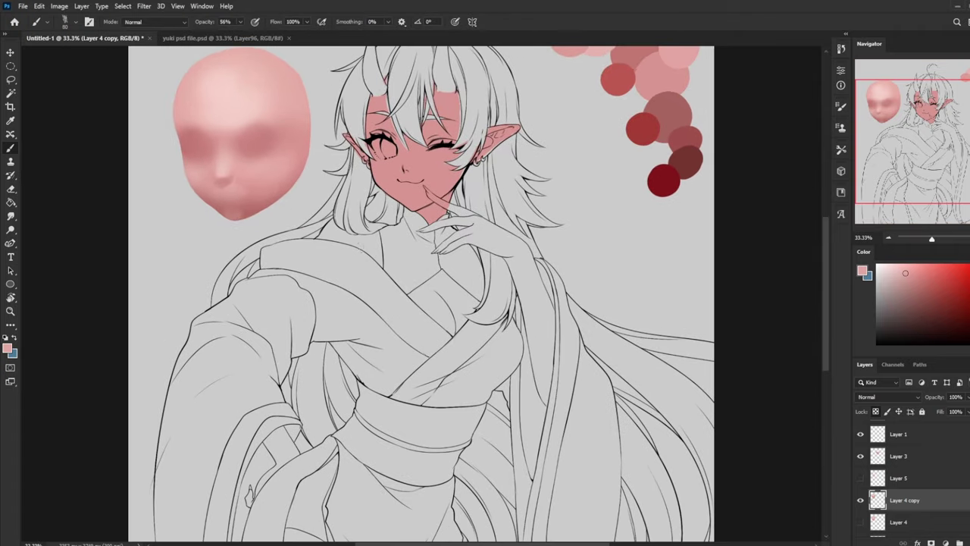
left_click_drag(319, 209, 437, 296)
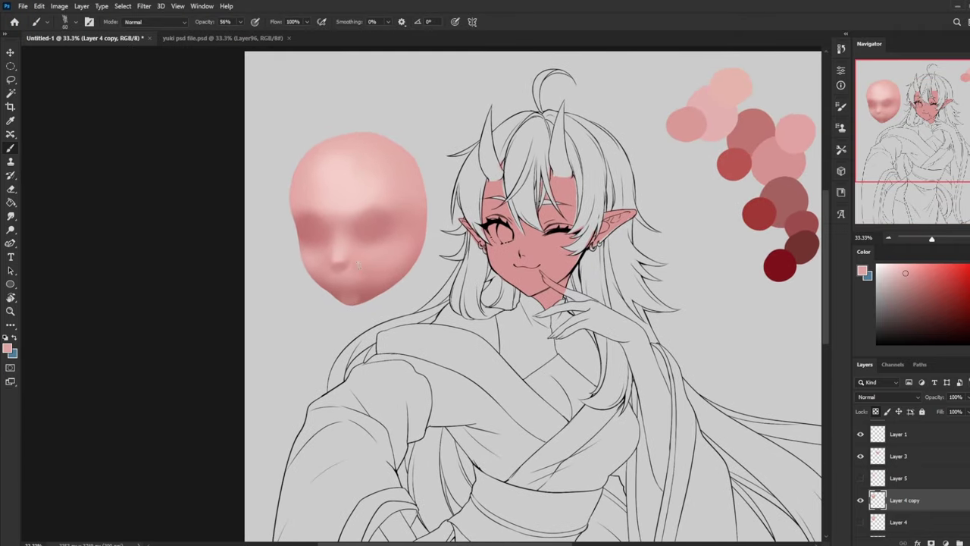
left_click_drag(240, 21, 247, 37)
left_click(352, 270)
left_click(338, 265, "alt")
left_click(340, 241, "alt")
left_click(349, 204, "alt")
Use the Smudge tool at 5% strength to soften the face shape's edge near the temple
left_click(11, 216)
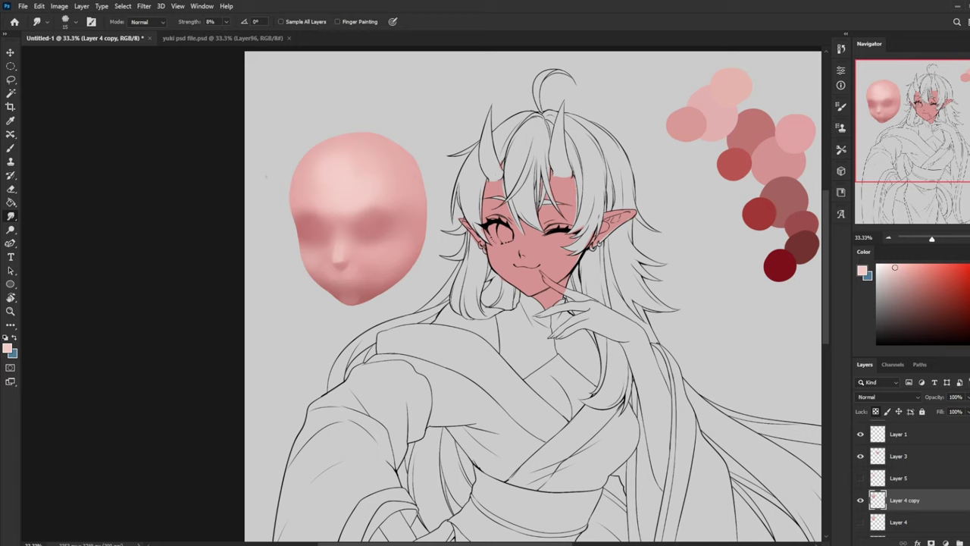
key("bracketright")
key("bracketleft")
left_click(226, 22)
left_click_drag(227, 34, 225, 34)
left_click(288, 198)
Switch back to the soft round 500 brush, undo the oversized brow stroke, and touch up the nose bridge at 34% opacity
key("b")
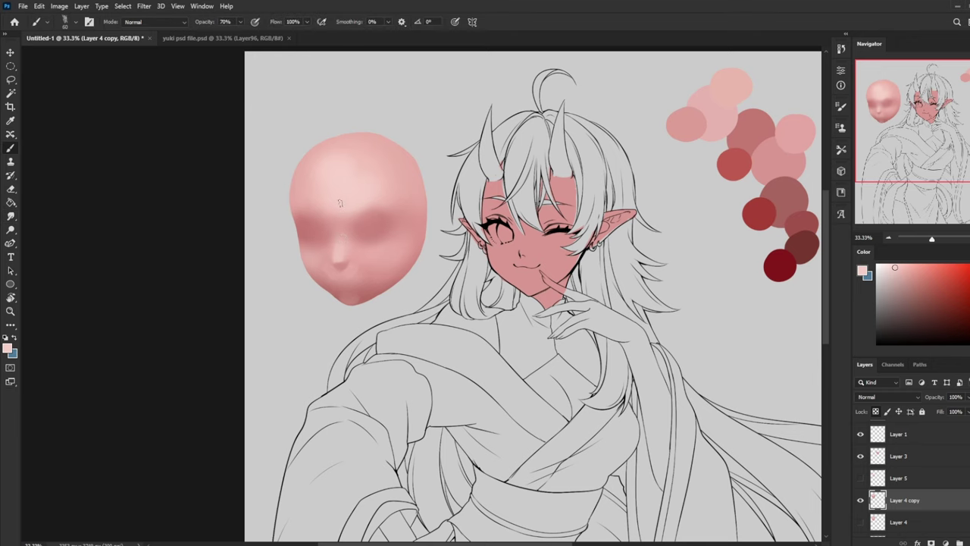
right_click(409, 197)
double_click(415, 267)
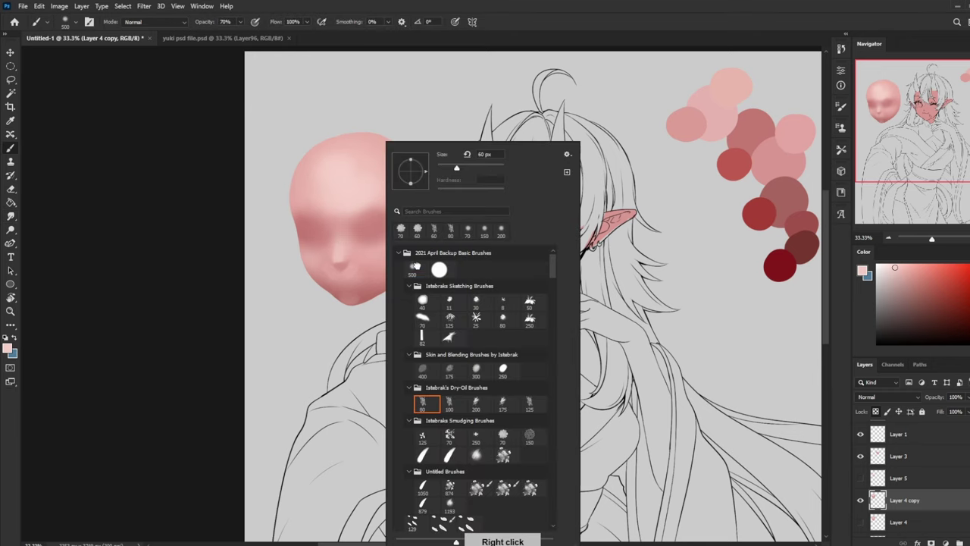
left_click_drag(345, 224, 325, 199)
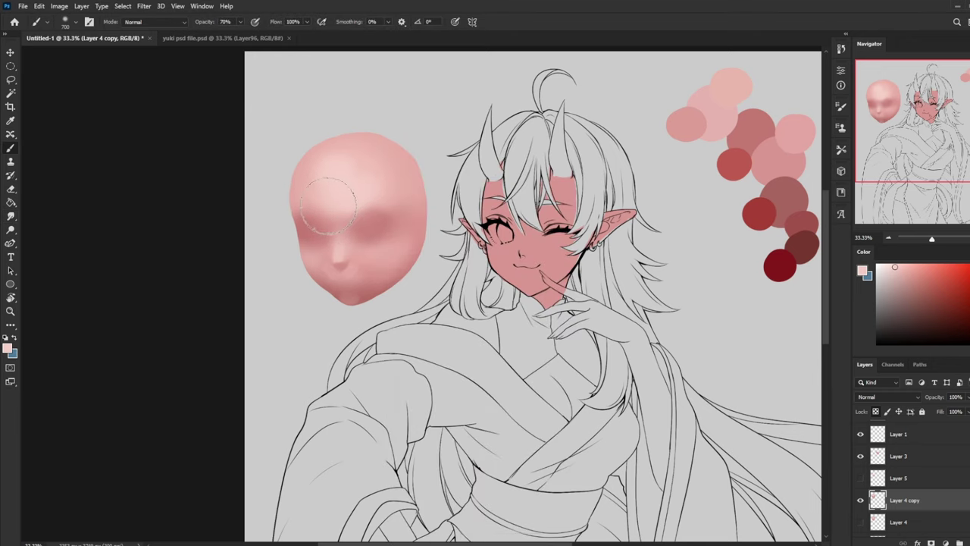
key("ctrl+z")
key("bracketleft")
left_click(240, 23)
left_click(224, 35)
left_click(341, 231)
Smudge the mouth and chin shading, then enlarge the Smudge tool and blend the eye socket shadow
key("r")
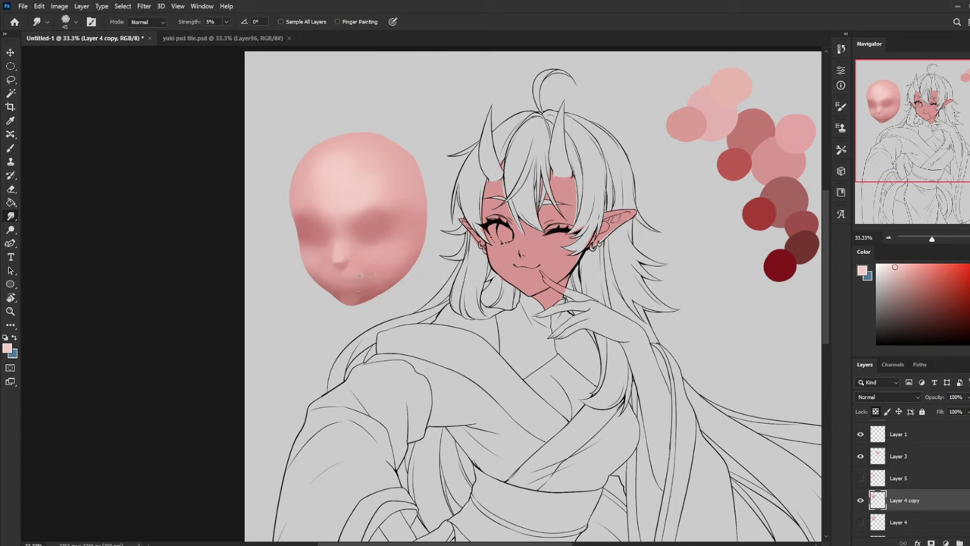
left_click_drag(368, 289, 345, 298)
key("bracketright")
key("bracketright")
key("bracketright")
mouse_move(382, 220)
left_mouse_down()
mouse_move(398, 223)
mouse_move(370, 225)
mouse_move(388, 221)
left_mouse_up()
Return to the Brush tool and smooth the forehead with light pink sampled above the brow, adjusting the brush size to 600
key("b")
left_click(341, 198, "alt")
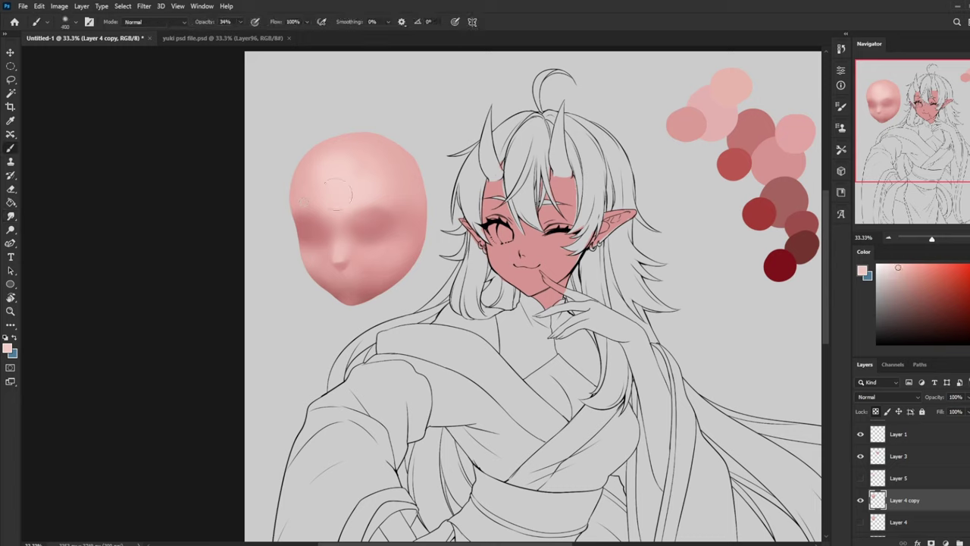
key("bracketright")
key("bracketright")
key("bracketright")
key("bracketleft")
key("bracketleft")
key("bracketleft")
key("bracketleft")
key("bracketleft")
key("bracketright")
key("bracketright")
key("bracketright")
key("bracketright")
key("bracketright")
Soften the shading beneath the eye socket and along the temple and cheek edge with sampled pinks
left_click_drag(405, 238, 382, 244)
left_click(299, 206, "alt")
left_click(303, 248, "alt")
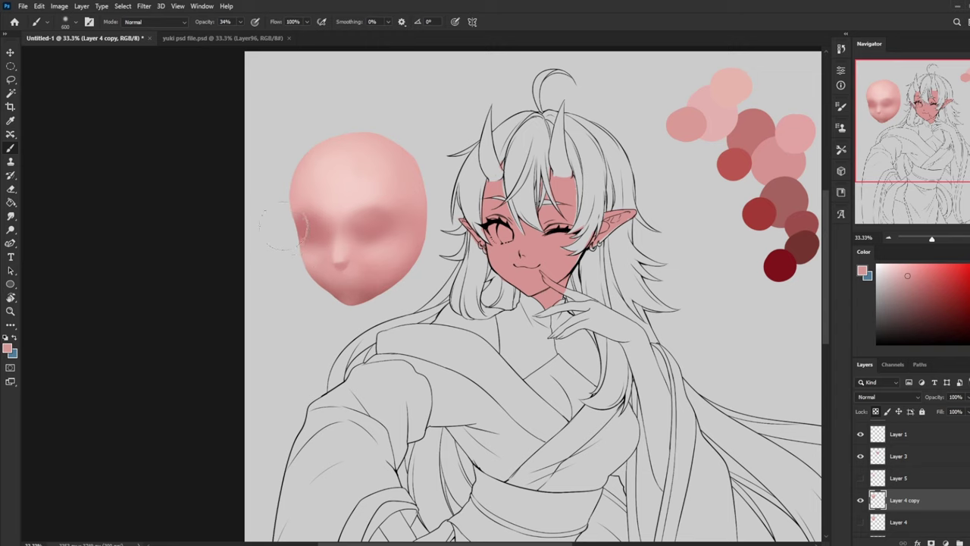
Raise the brush opacity to 42% and rework both eye sockets and the brow with tones sampled from the face shape
left_click(368, 225, "alt")
left_click(240, 23)
left_click_drag(239, 33, 244, 34)
left_click(379, 228, "alt")
left_click_drag(371, 223, 396, 219)
left_click(346, 214, "alt")
mouse_move(335, 208)
left_mouse_down()
mouse_move(342, 231)
mouse_move(320, 203)
mouse_move(338, 235)
mouse_move(342, 206)
mouse_move(314, 229)
left_mouse_up()
left_click(317, 231, "alt")
Select Layer 3 and shade the character's chin and cheek with muted red and pink sampled from the face shape
left_click(938, 461)
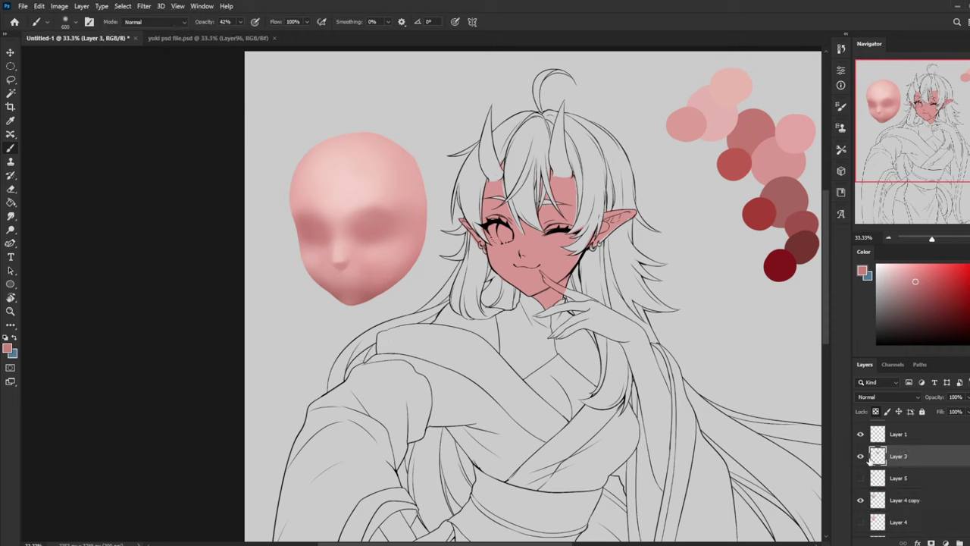
left_click(860, 456)
left_click(860, 455)
left_click(357, 271, "alt")
left_click(240, 21)
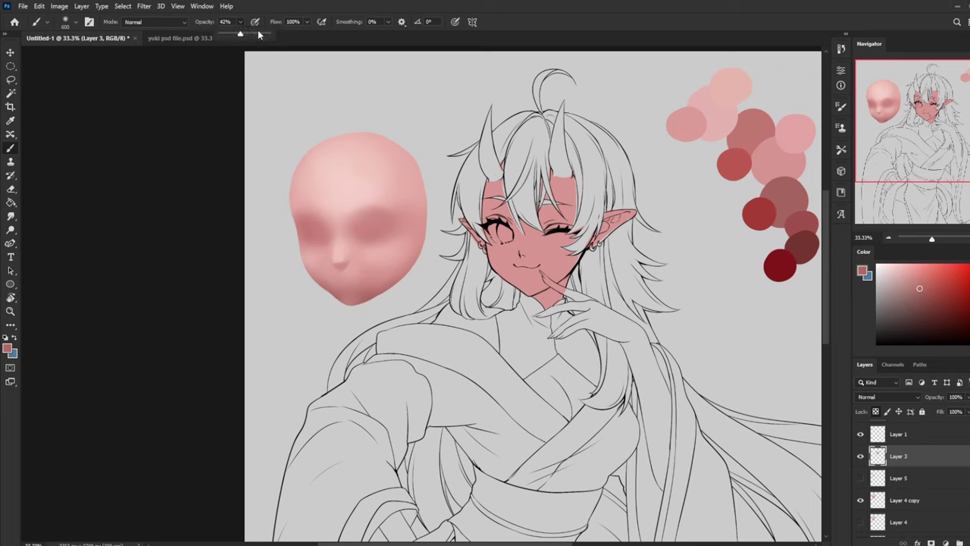
left_click(374, 290, "alt")
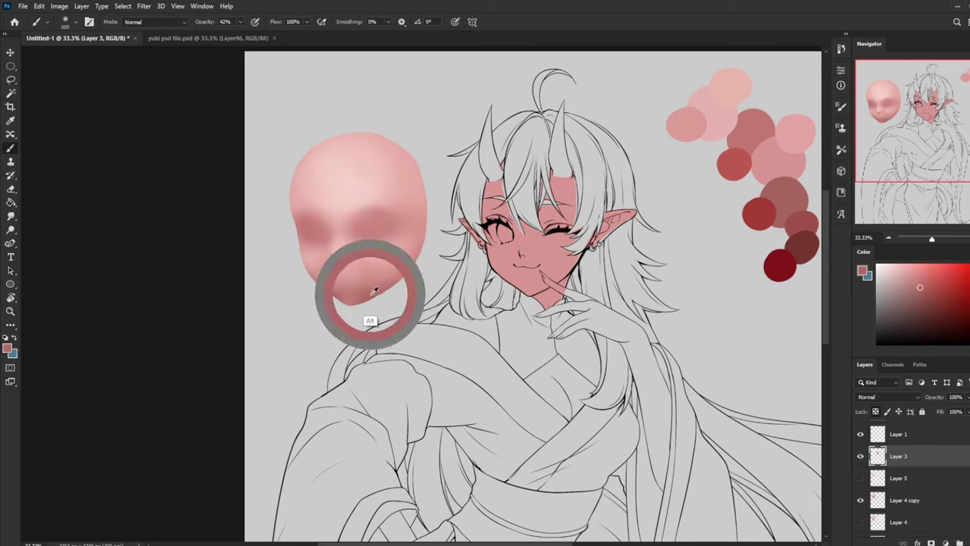
left_click(369, 294, "alt")
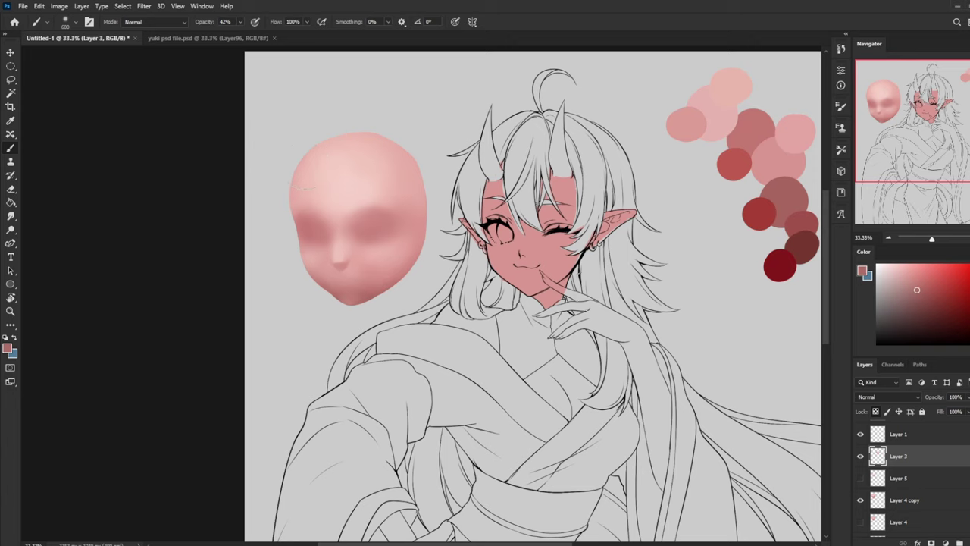
mouse_move(549, 295)
left_mouse_down()
mouse_move(600, 284)
mouse_move(560, 289)
left_mouse_up()
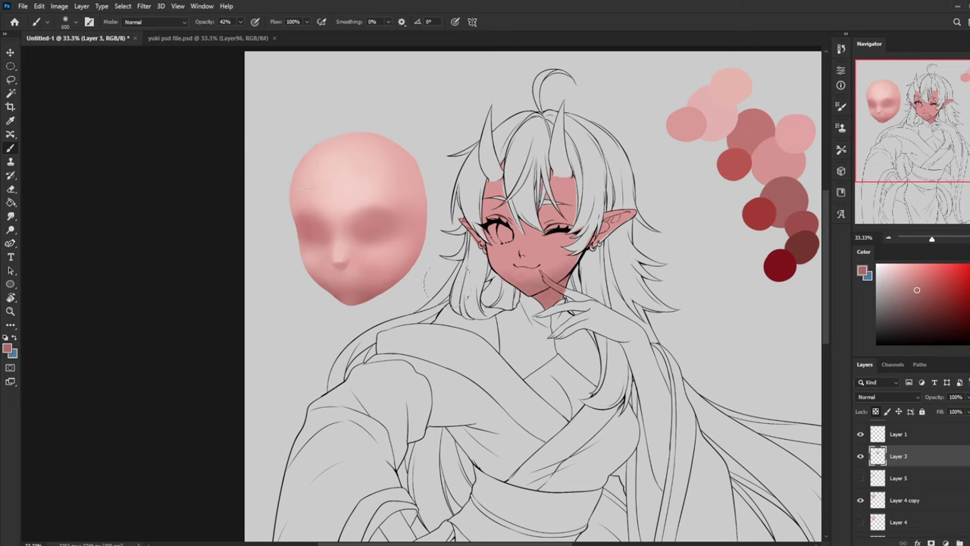
left_click(371, 263, "alt")
left_click_drag(579, 241, 567, 256)
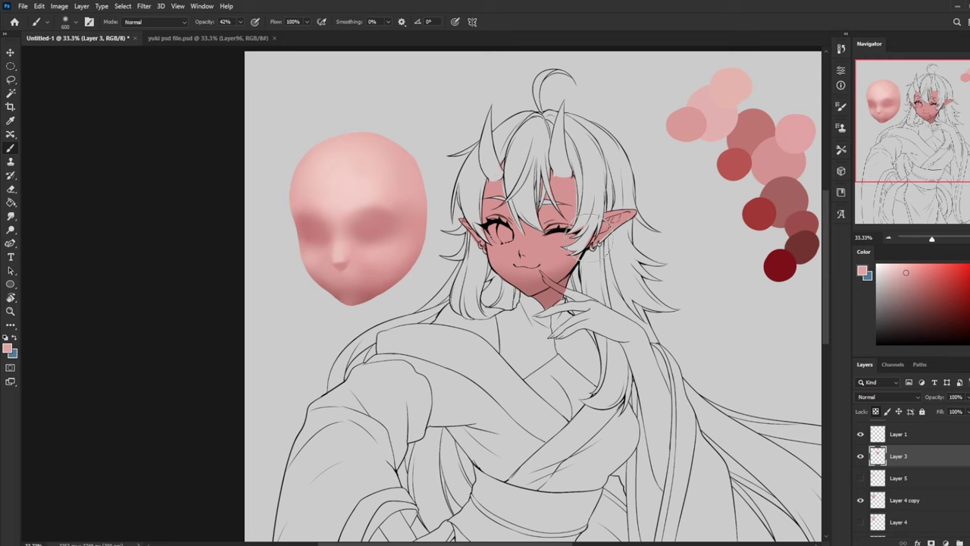
Shade the nose bridge and eye area with muted red sampled from the face shape, and lighten the forehead with palette light pink
left_click(362, 291, "alt")
mouse_move(509, 223)
left_mouse_down()
mouse_move(550, 228)
mouse_move(523, 218)
mouse_move(543, 217)
left_mouse_up()
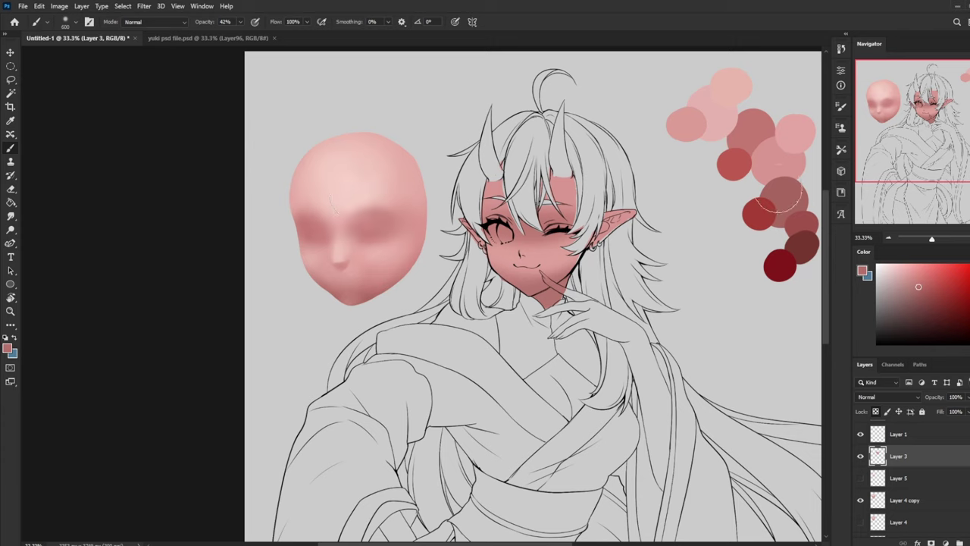
left_click(726, 139, "alt")
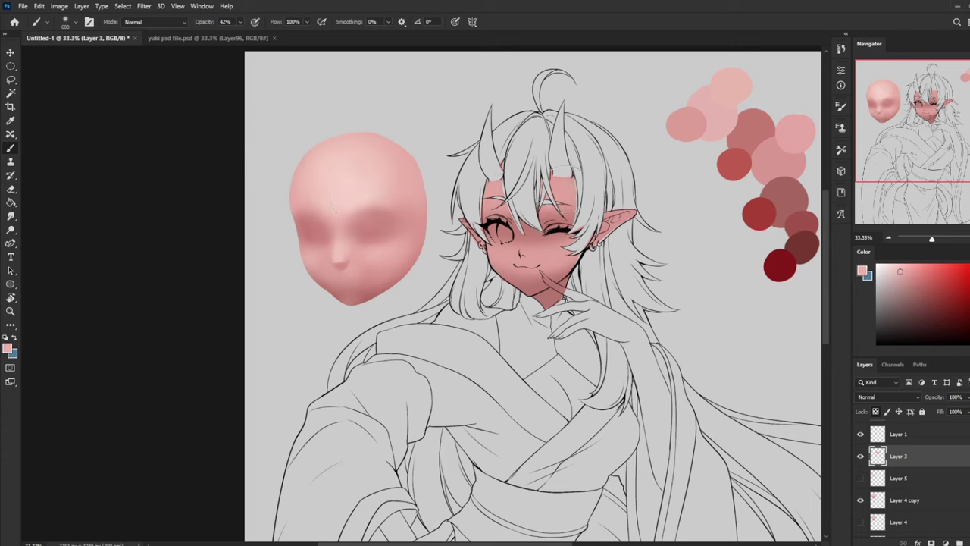
left_click(523, 230, "alt")
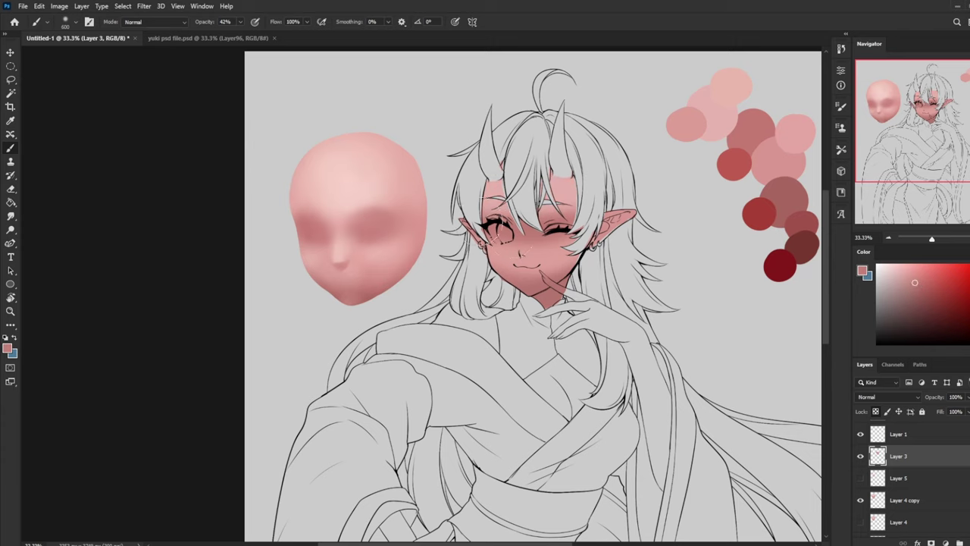
left_click(568, 196, "alt")
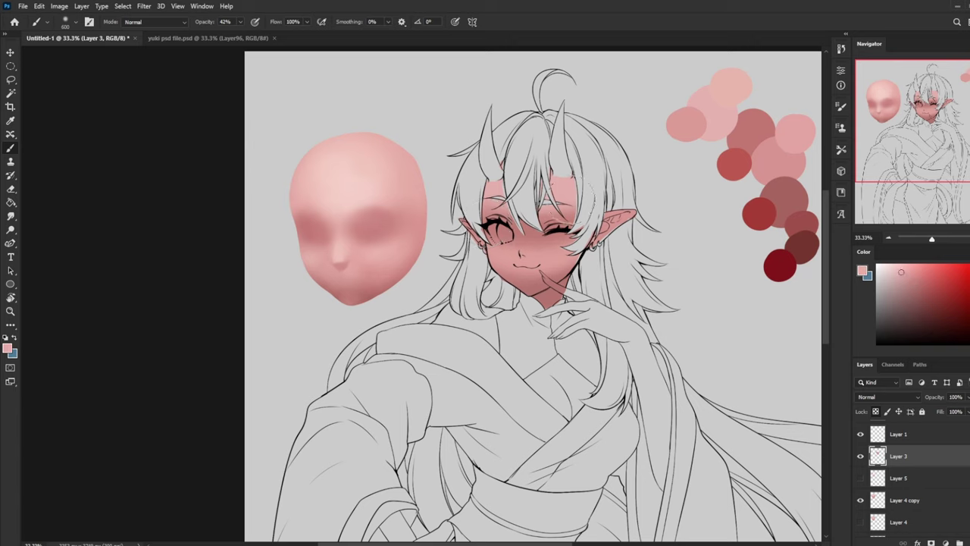
Blend the nose bridge, cheeks and chin with light and muted pinks sampled from the character's face
left_click(532, 240, "alt")
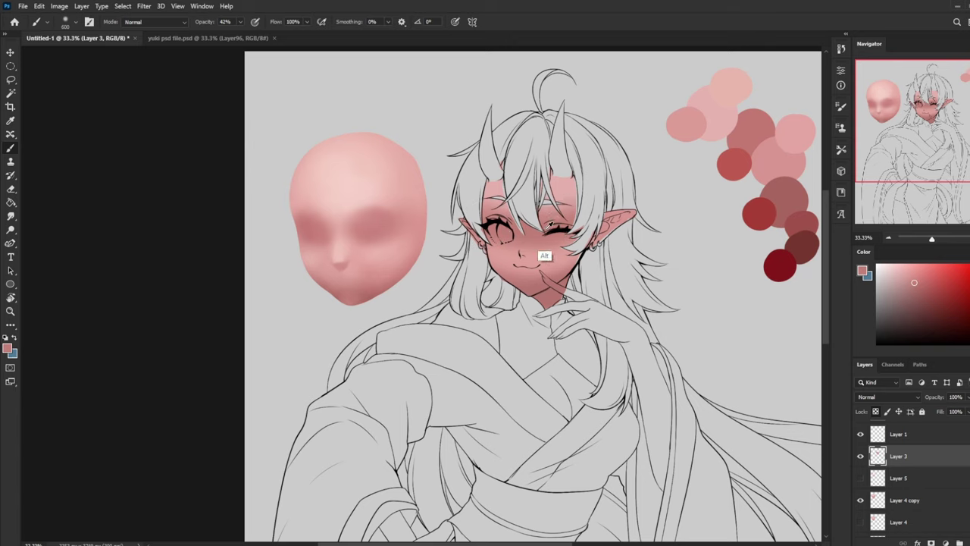
left_click(547, 255, "alt")
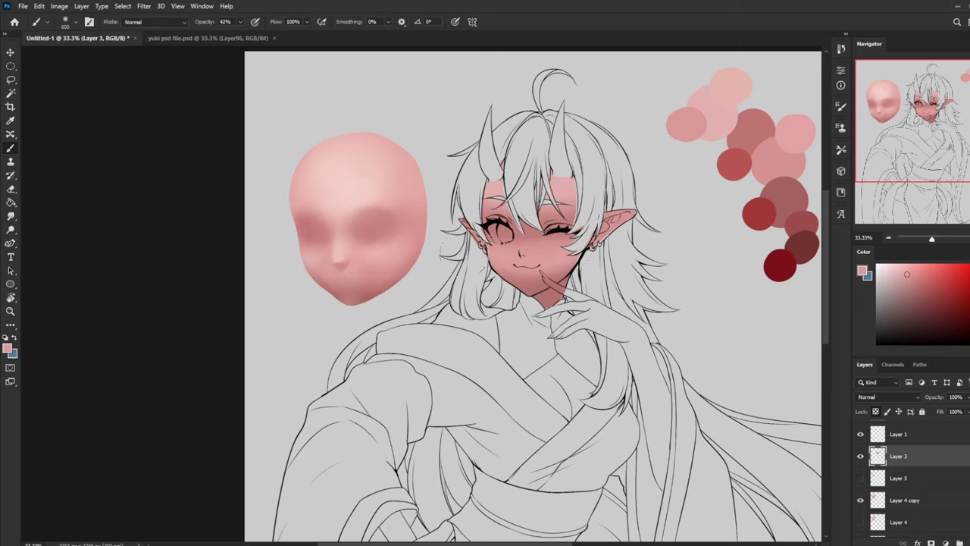
left_click(563, 212, "alt")
left_click(524, 232, "alt")
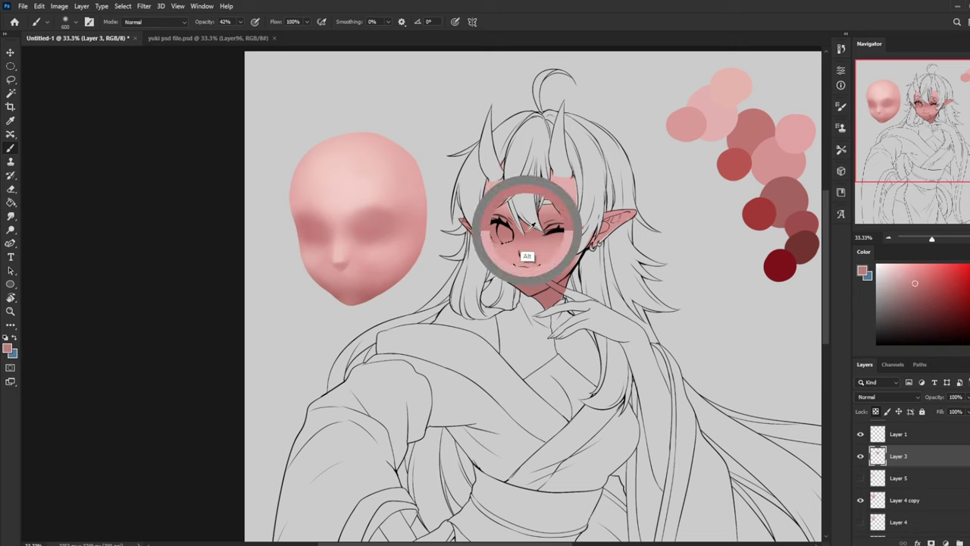
left_click(550, 255, "alt")
left_click(534, 284, "alt")
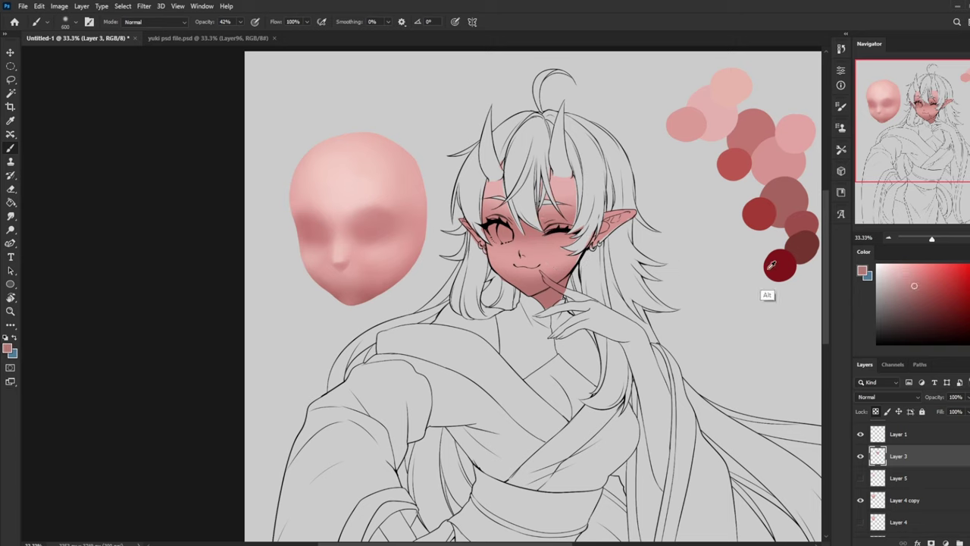
Darken the neck under the character's chin with a deep red based on the palette's darkest brown-red, using brush size 80
left_click(805, 252, "alt")
mouse_move(936, 304)
left_mouse_down()
mouse_move(939, 325)
mouse_move(956, 328)
mouse_move(950, 316)
left_mouse_up()
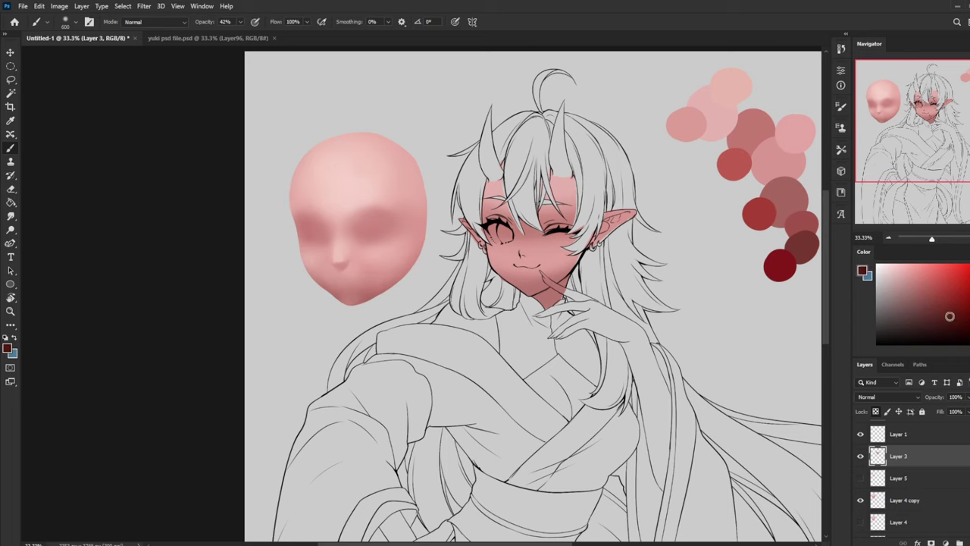
mouse_move(543, 295)
left_mouse_down()
mouse_move(557, 291)
mouse_move(552, 302)
left_mouse_up()
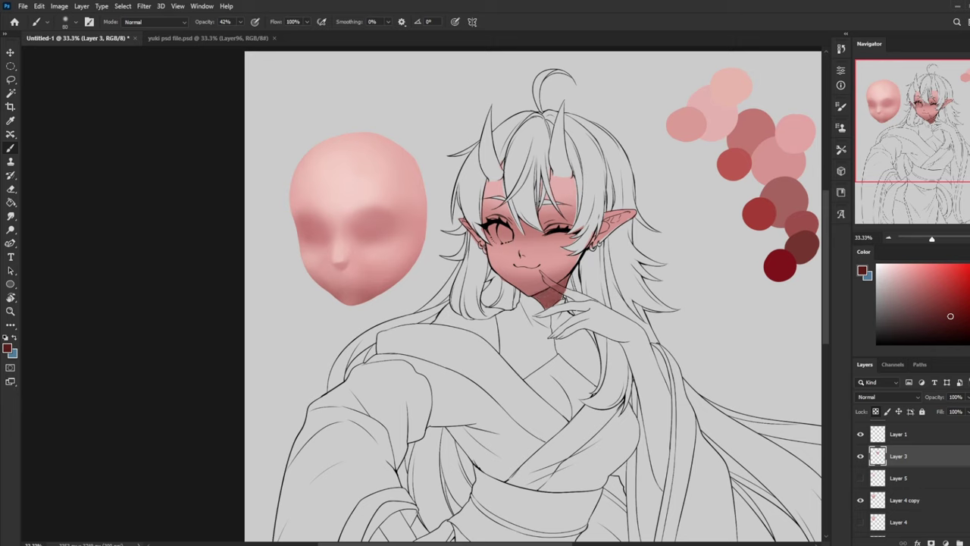
Erase the skin colour overlapping the raised finger beside the chin with a much smaller eraser
key("e")
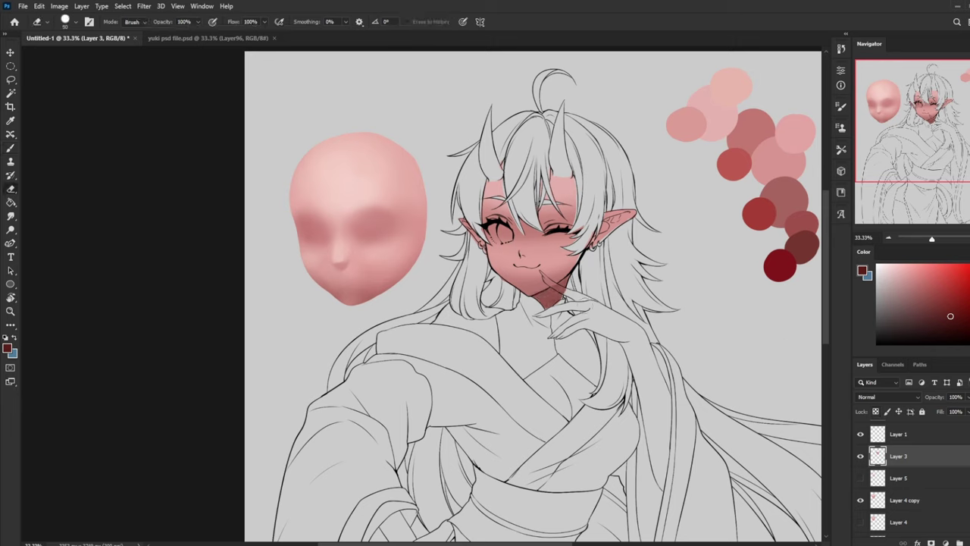
key("[")
key("[")
key("[")
key("[")
key("[")
key("[")
key("[")
key("[")
key("[")
left_click_drag(565, 291, 548, 281)
key("bracketleft")
Touch up the neck shadow beside the fingers with its sampled dark red, using a hard round brush at size 25
key("b")
left_click(546, 293, "alt")
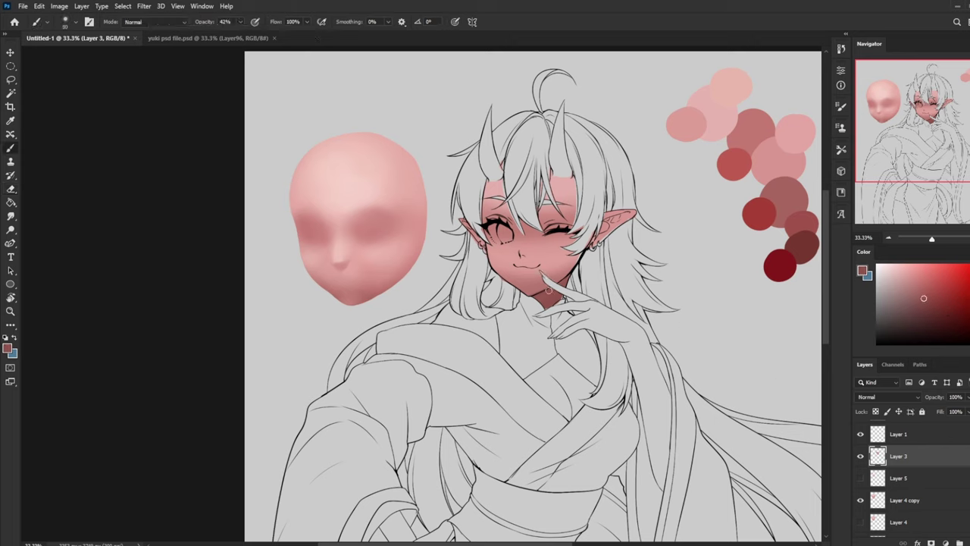
right_click(603, 285)
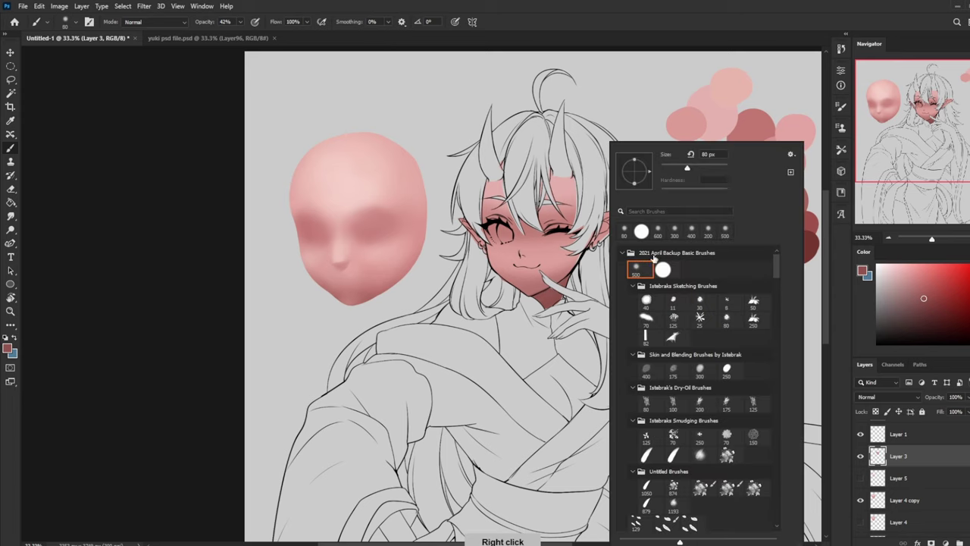
left_click(546, 297, "alt")
key("bracketleft")
key("bracketleft")
key("bracketleft")
key("bracketleft")
key("bracketleft")
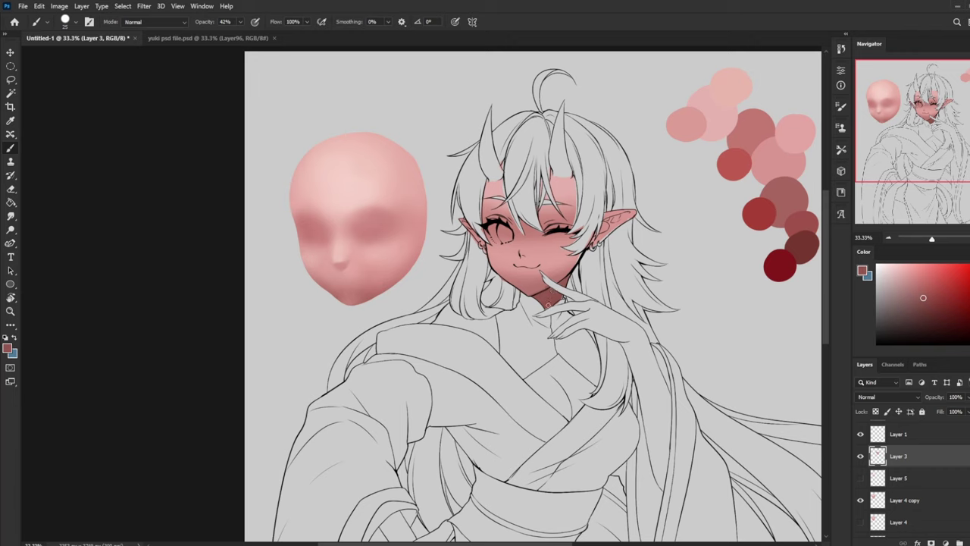
Clean up the edges of the neck colour around the finger with the Eraser, and return to the Brush tool
key("e")
key("z")
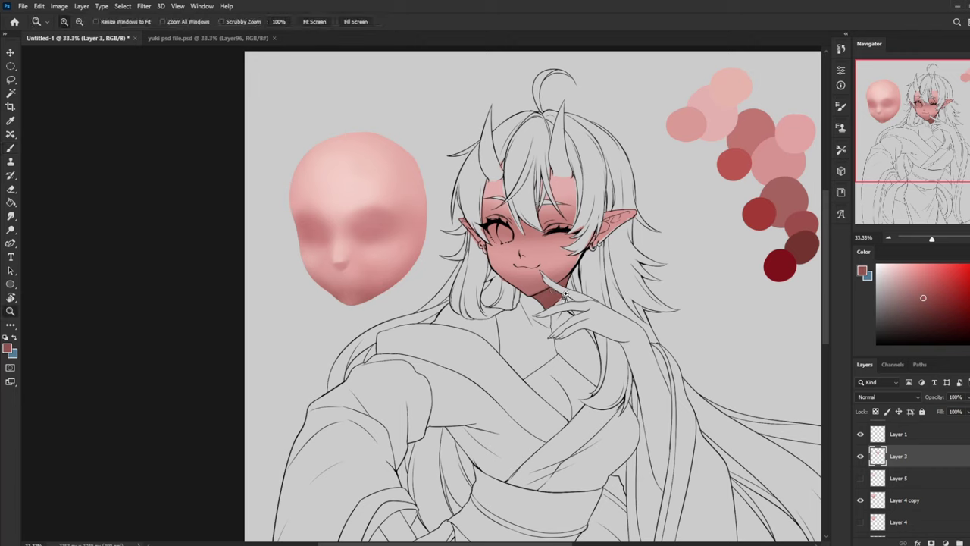
key("b")
key("e")
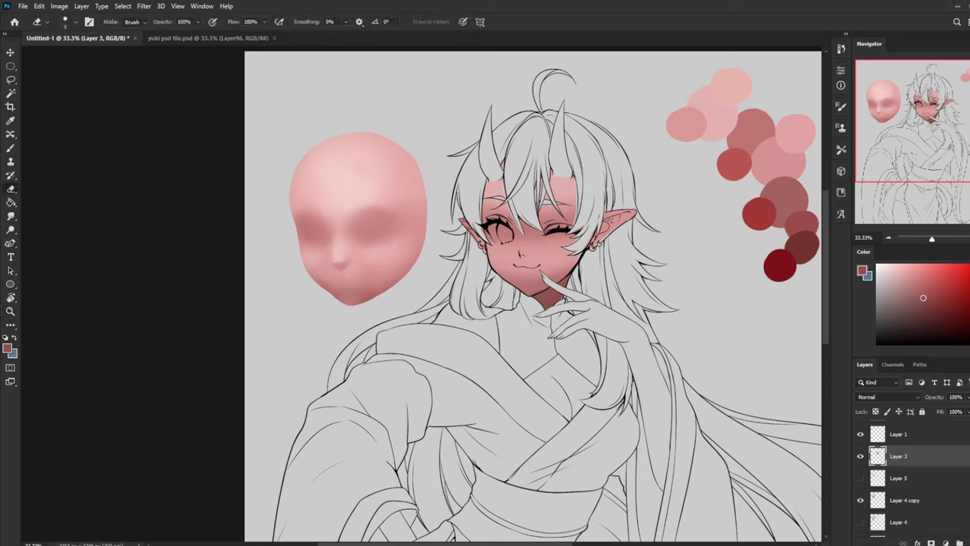
key("b")
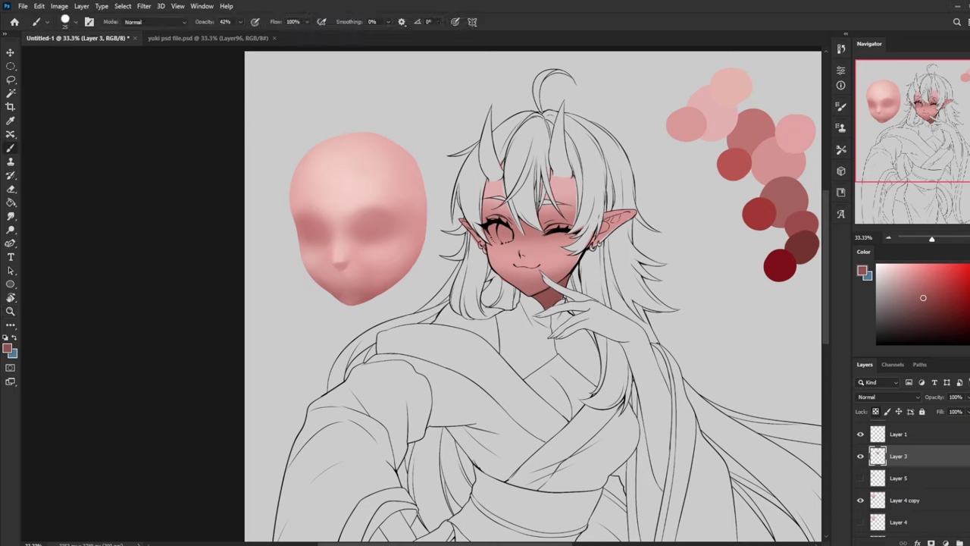
Switch to the soft round brush, reduce it to 300, and lighten the cheek and chin with pinks sampled from the face
right_click(555, 281)
left_click(581, 269)
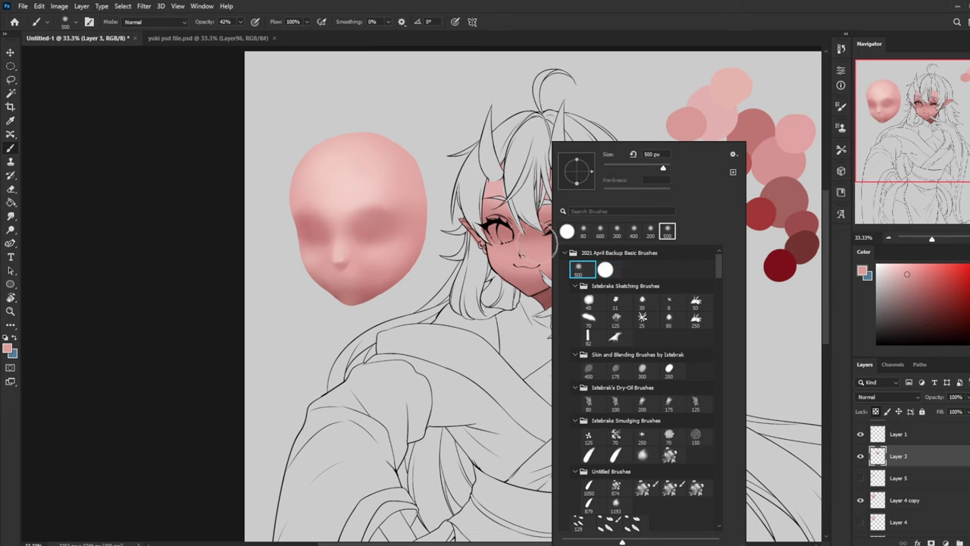
left_click(539, 250, "alt")
key("bracketleft")
key("bracketleft")
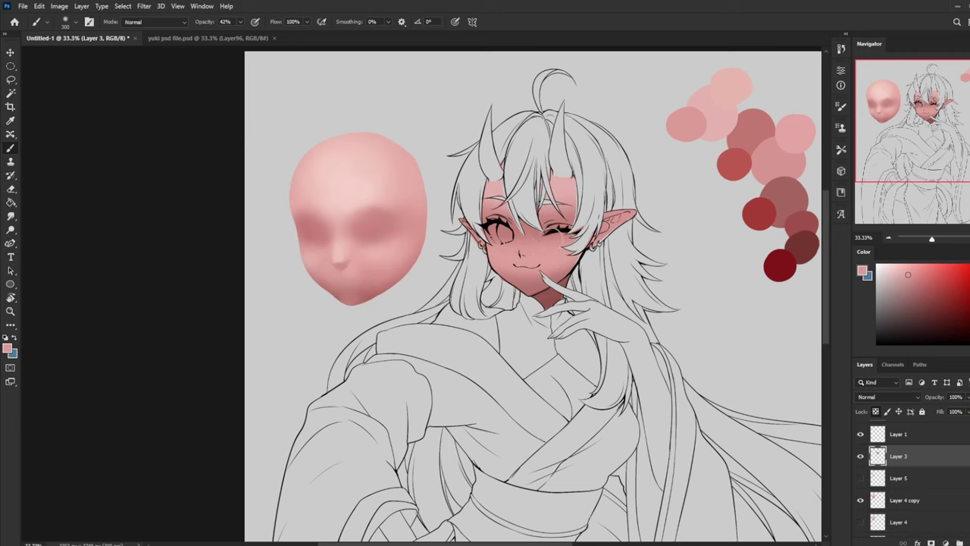
left_click(540, 241, "alt")
left_click(551, 264, "alt")
left_click_drag(529, 280, 539, 278)
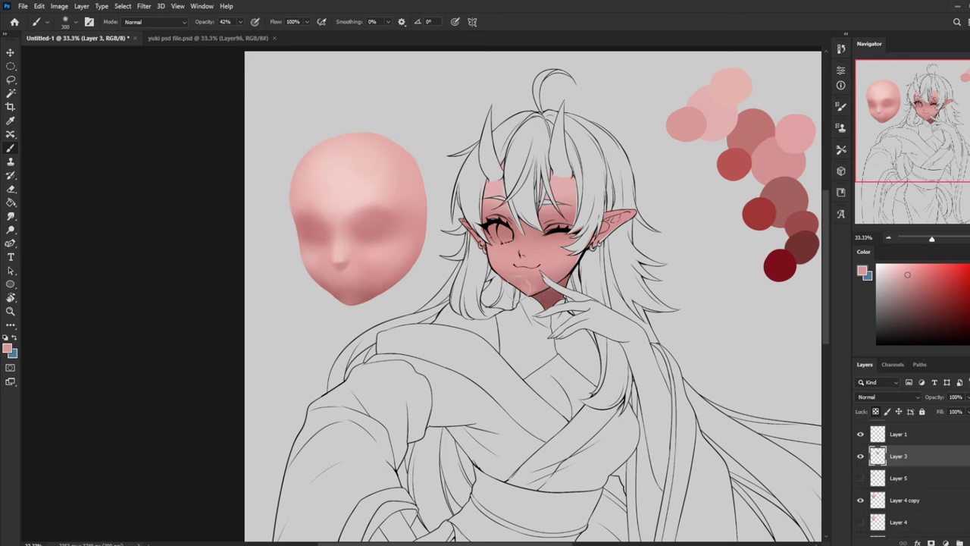
Add a light pink highlight along the nose and lighten the forehead, adjusting the brush size
left_click(535, 280, "alt")
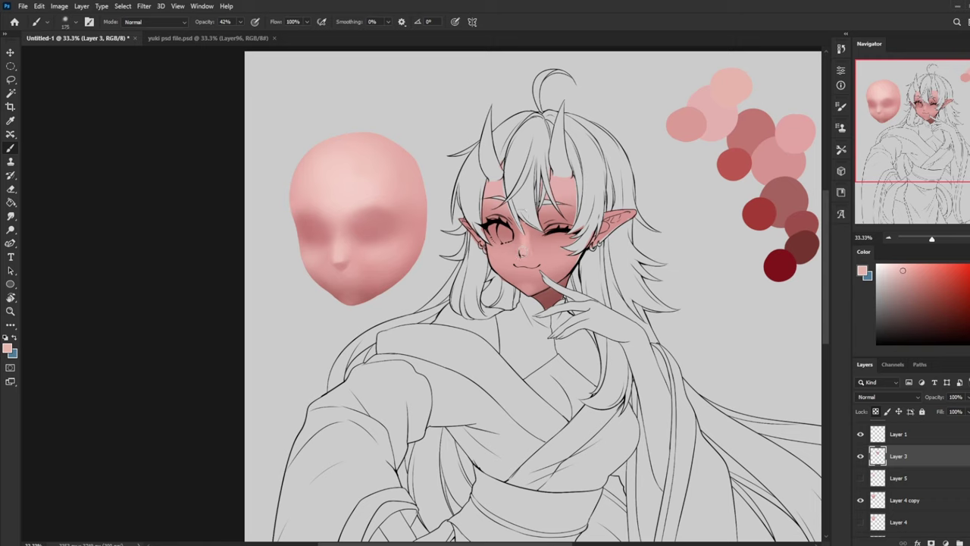
key("bracketright")
key("bracketright")
key("bracketright")
left_click_drag(494, 207, 491, 202)
key("bracketleft")
Shade below the lower lip with red sampled from the palette at brush size 90, and soften it with pink from the chin
left_click(760, 213, "alt")
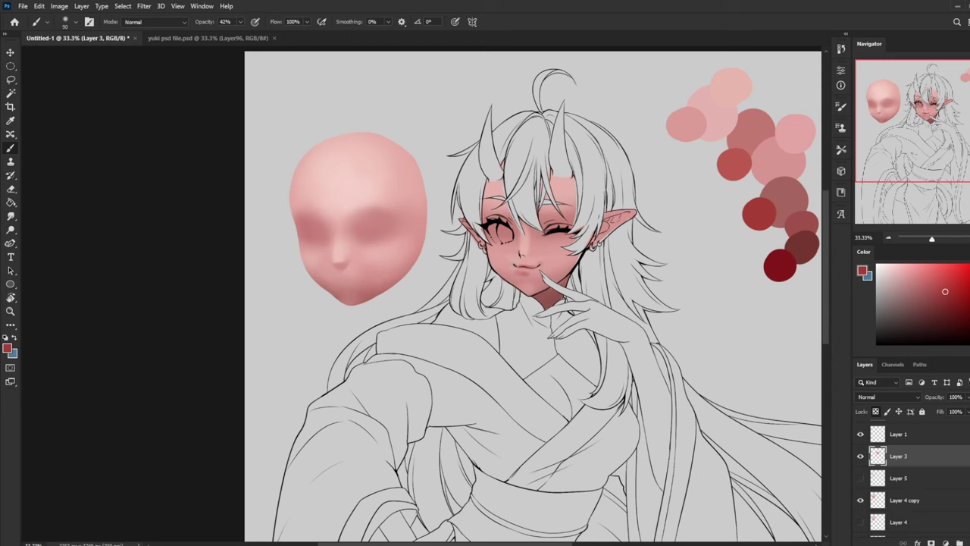
key("ctrl+plus")
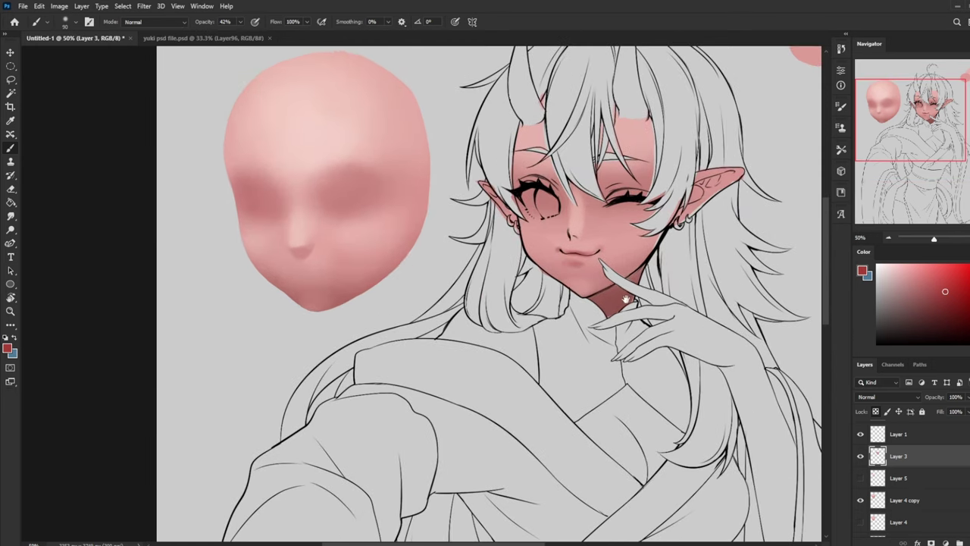
left_click_drag(628, 298, 403, 361)
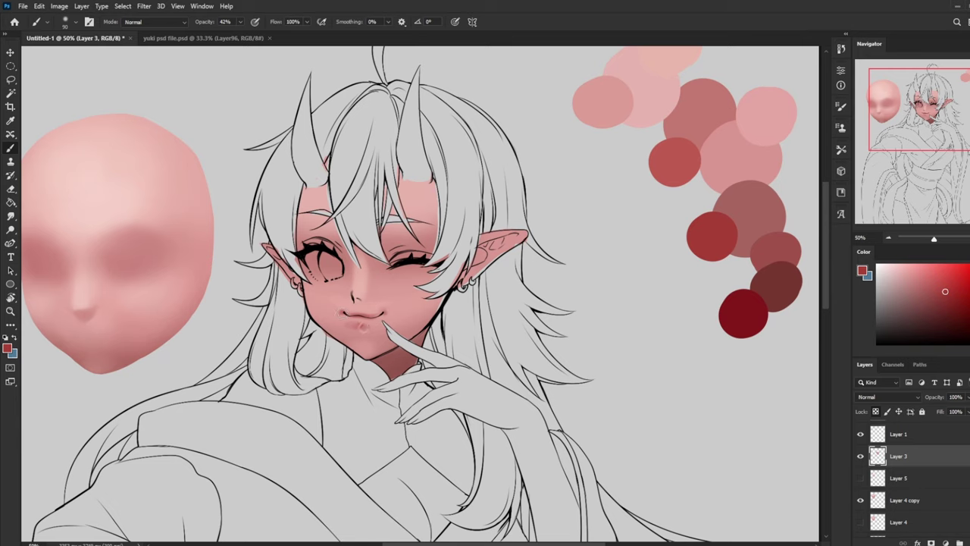
left_click(342, 341, "alt")
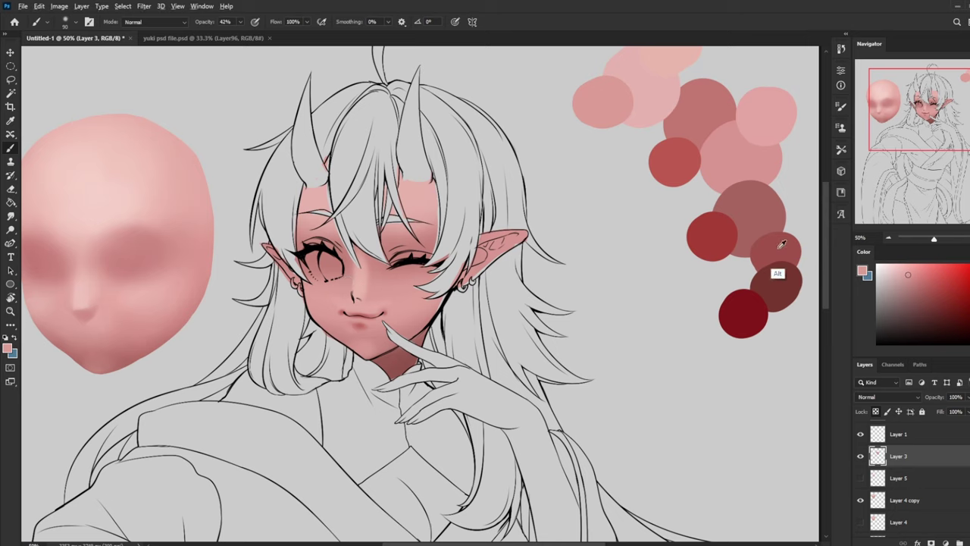
Paint the shadow under the nose with dark reds from the palette and blend it with pinks sampled beside the nose
left_click(779, 275, "alt")
left_click(360, 316, "alt")
left_click(771, 246, "alt")
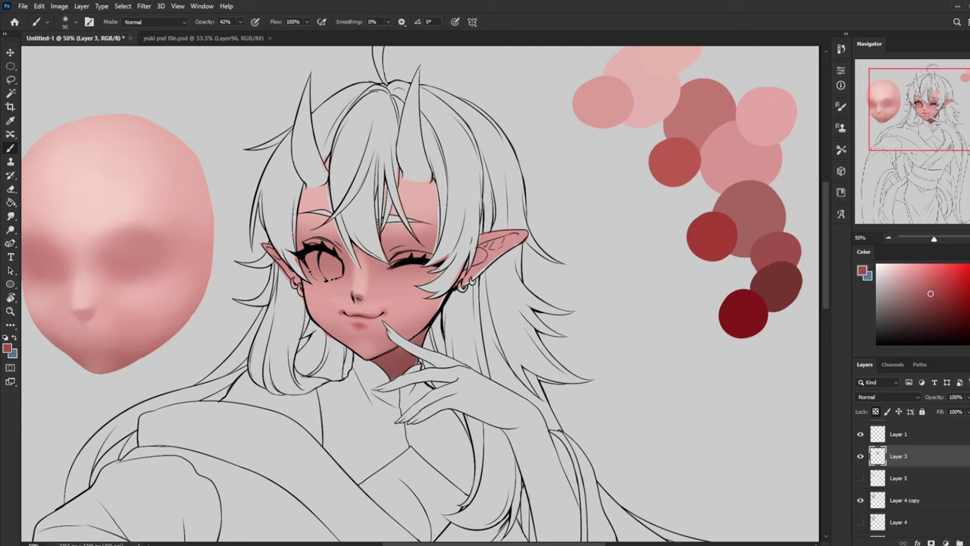
left_click(372, 287, "alt")
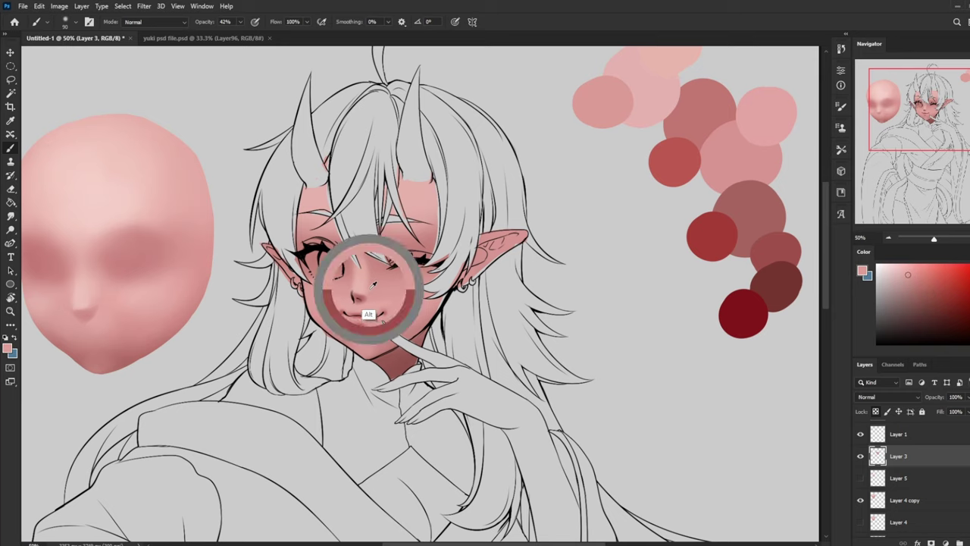
left_click(377, 263, "alt")
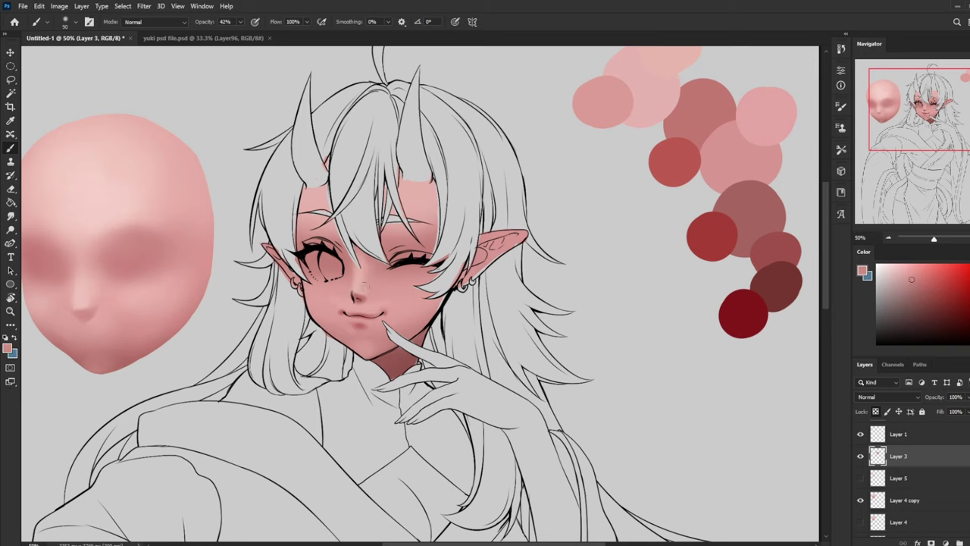
Switch to the 80 px Dry-Oil brush, reduce it to 40, and paint light pink highlights on the cheek below the closed eye
right_click(363, 278)
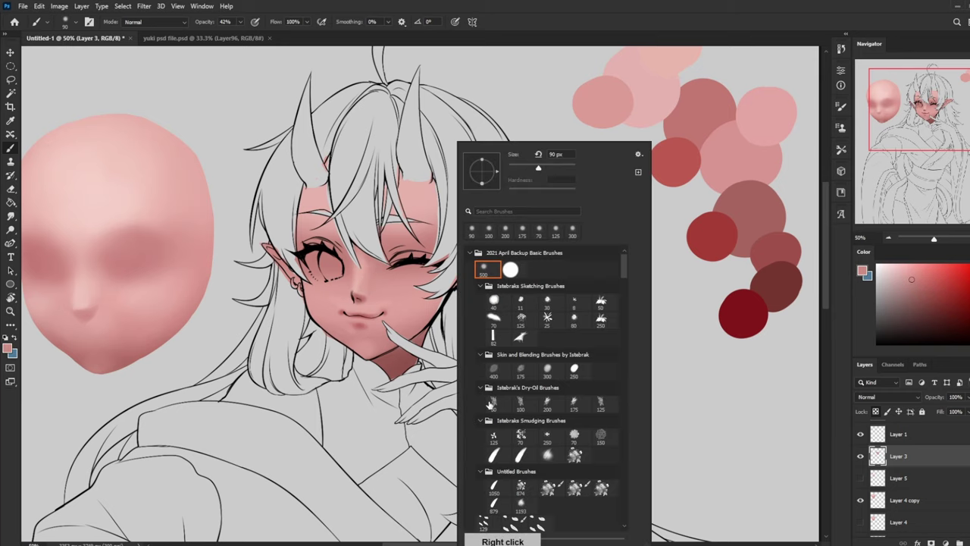
left_click(493, 404)
left_click(354, 309, "alt")
key("[")
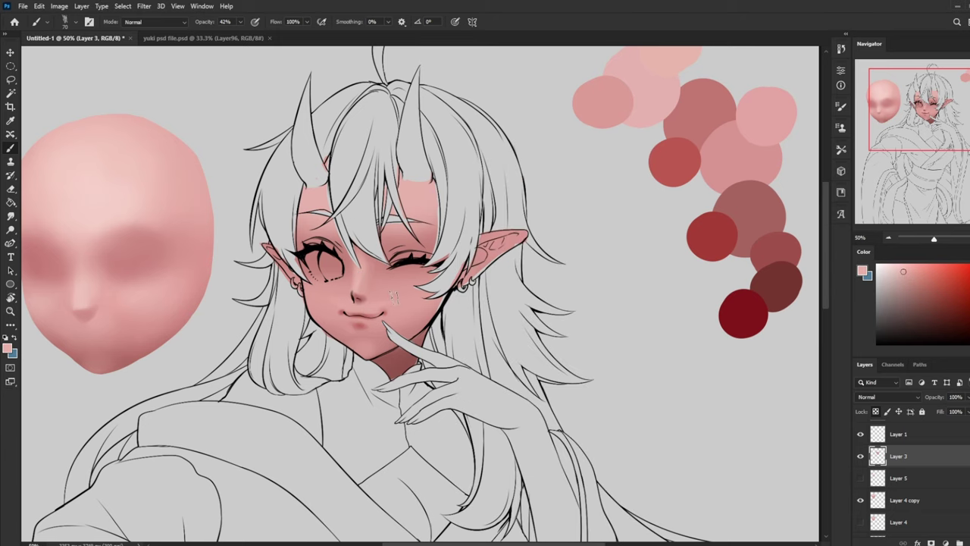
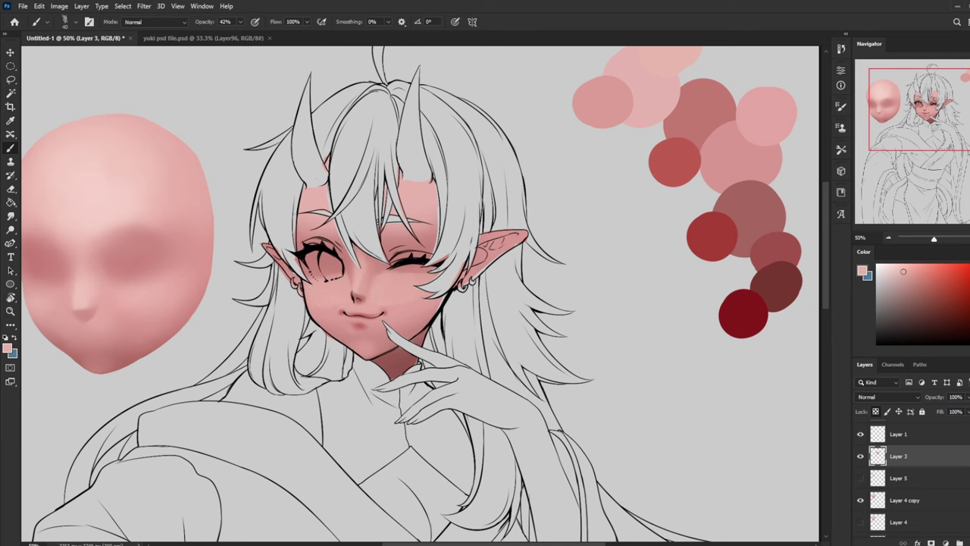
Blend the under-eye cheek area and add a light spot on the chin with pinks sampled from the face
key("ctrl+minus")
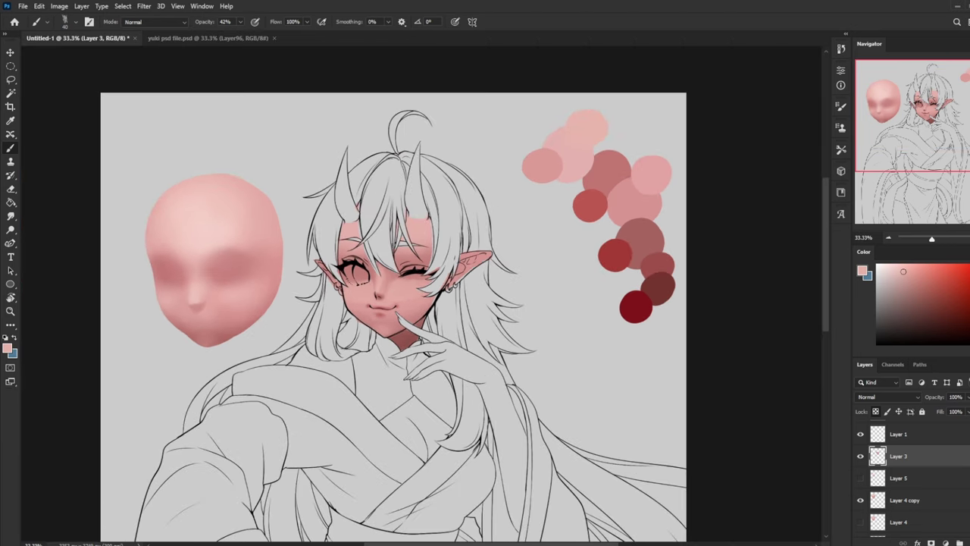
left_click(409, 286, "alt")
left_click(410, 285, "alt")
left_click(395, 355, "alt")
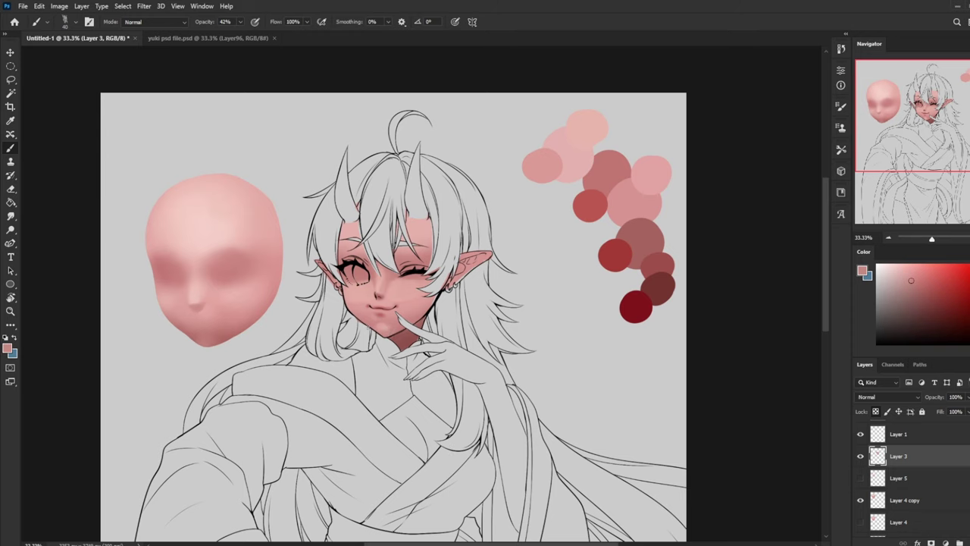
Refine the chin and lower-lip shading with sampled darker pinks, and blend the cheek beside the nose
left_click(402, 324, "alt")
mouse_move(181, 317)
left_mouse_down()
mouse_move(237, 313)
mouse_move(223, 340)
left_mouse_up()
left_click(397, 319, "alt")
left_click_drag(377, 313, 382, 319)
left_click(397, 287, "alt")
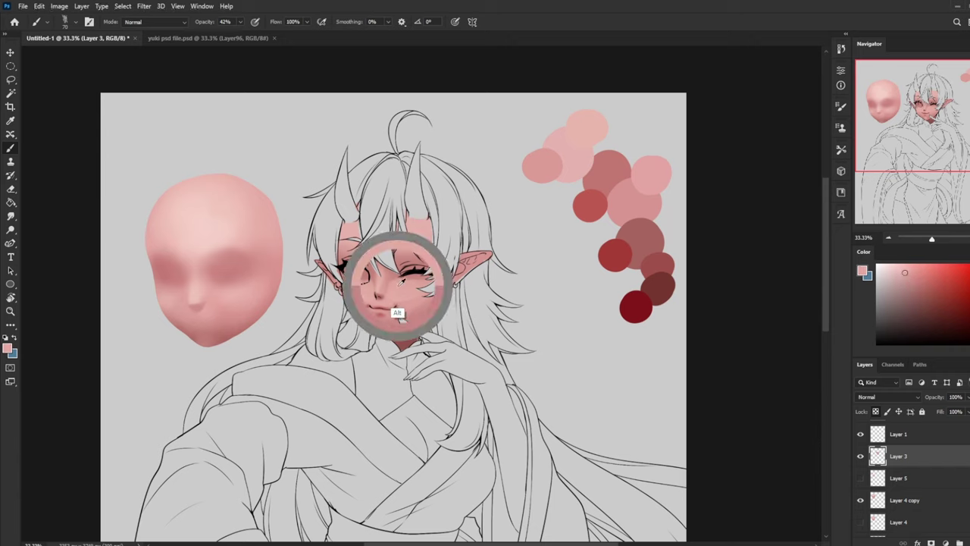
left_click(384, 279, "alt")
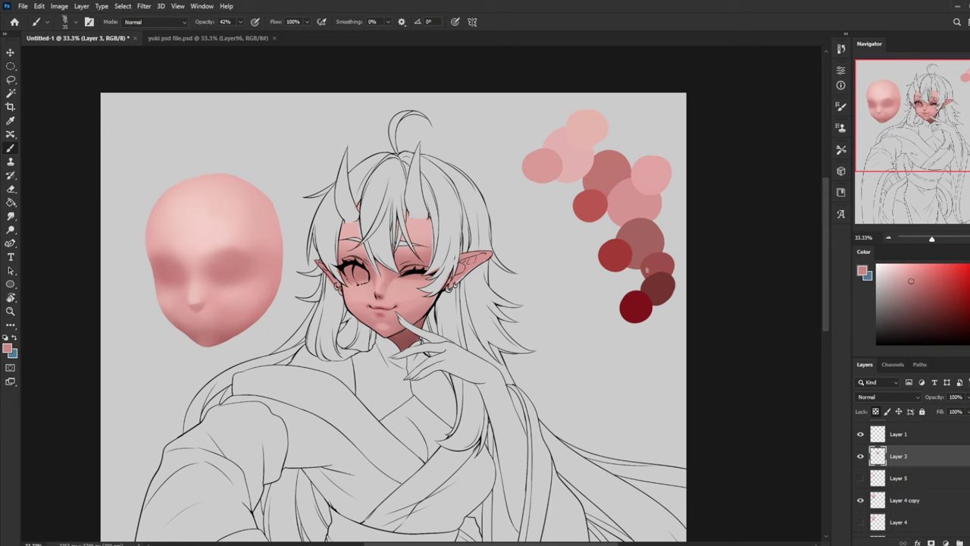
Refine the shading around the open eye with dark reds from the palette and tones sampled near the eye
left_click(652, 265, "alt")
left_click(658, 288, "alt")
left_click(645, 256, "alt")
left_click(361, 282, "alt")
left_click(345, 256, "alt")
mouse_move(345, 256)
left_mouse_down()
mouse_move(338, 266)
mouse_move(352, 271)
mouse_move(357, 231)
left_mouse_up()
left_click(360, 266, "alt")
left_click(358, 239, "alt")
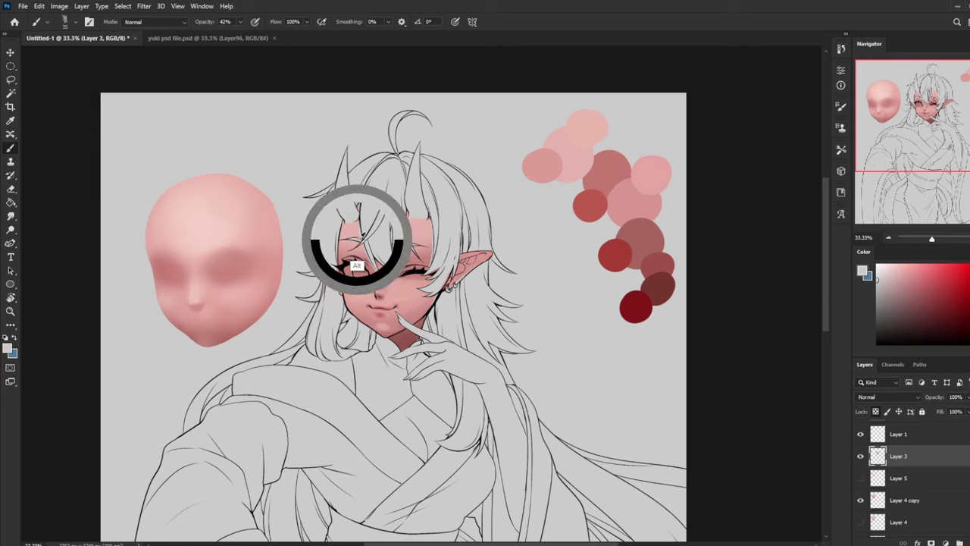
left_click(360, 265, "alt")
left_click_drag(367, 288, 355, 271)
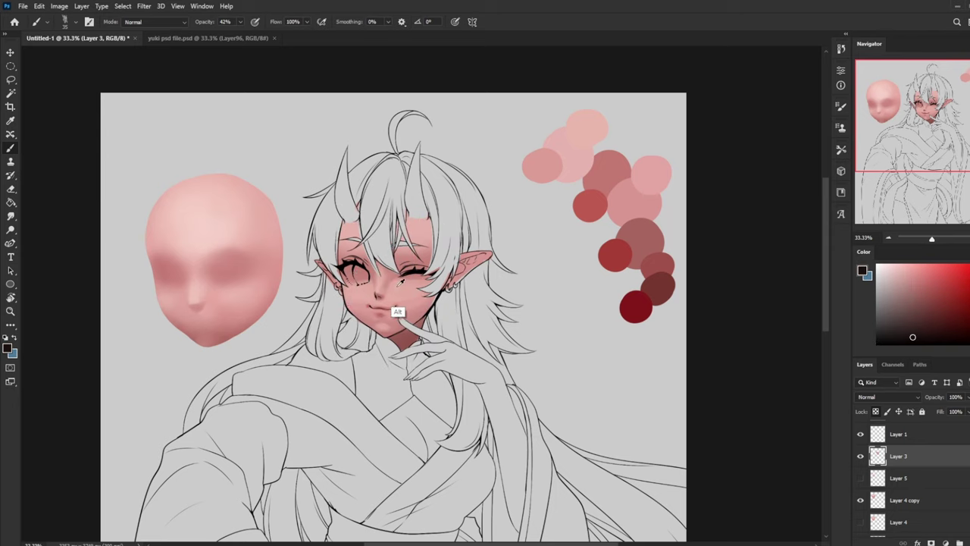
Touch up the mouth line and blend the cheek beside the mouth and nose with pinks sampled from the face
left_click_drag(379, 307, 383, 308)
left_click(401, 314, "alt")
left_click(403, 279, "alt")
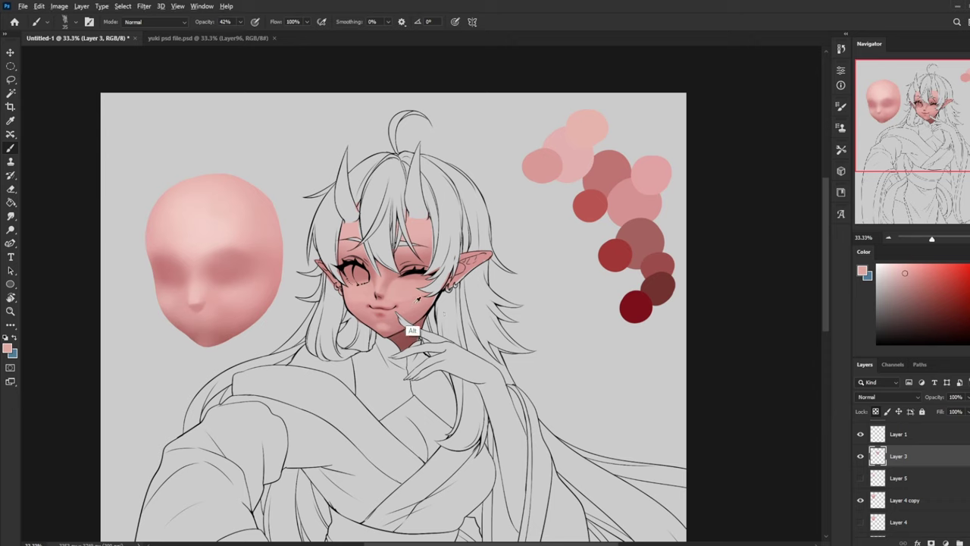
left_click(415, 305, "alt")
left_click(403, 313, "alt")
left_click(400, 285, "alt")
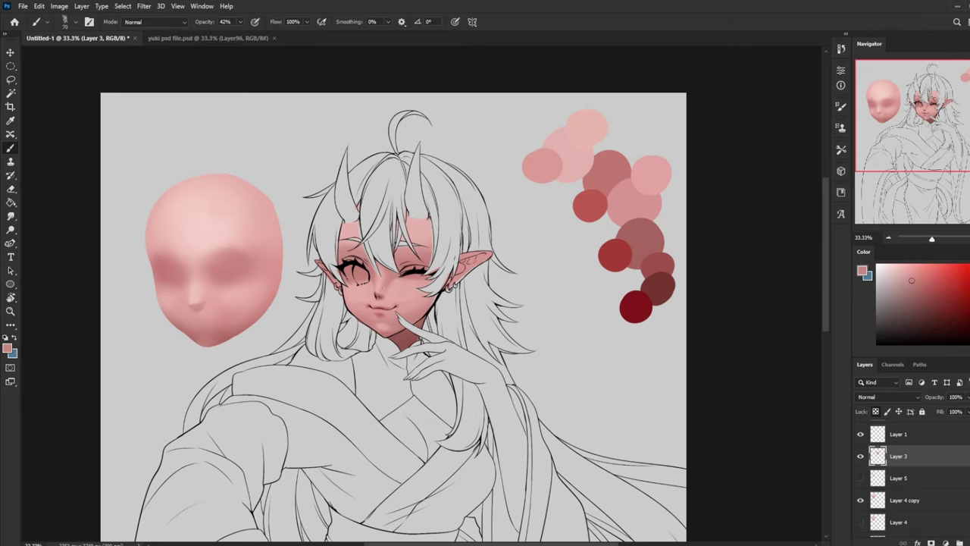
Raise the brush opacity to 85% and shade the closed eye's upper lid on Layer 3 with sampled darker pinks
scroll(440, 290, "up", 1)
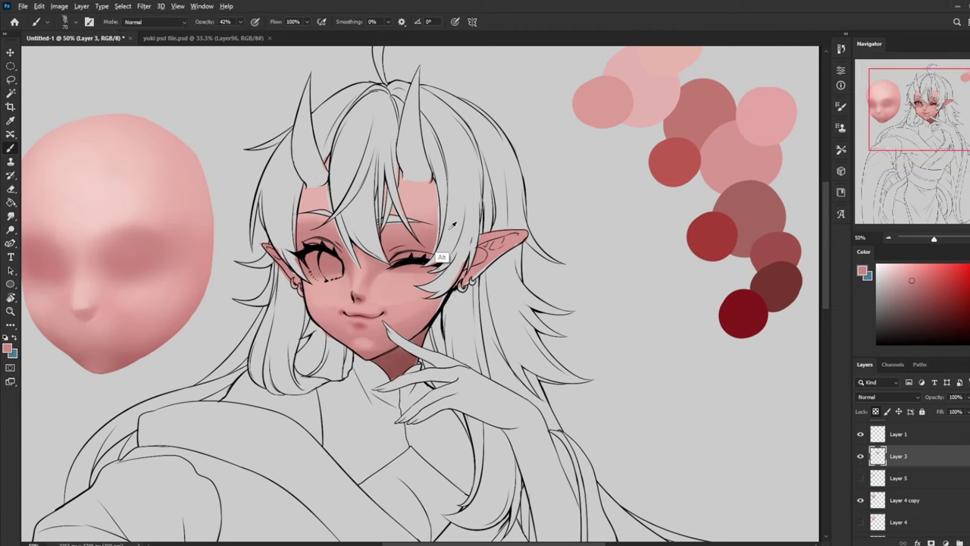
left_click(729, 151, "alt")
left_click_drag(241, 24, 262, 35)
key("bracketright")
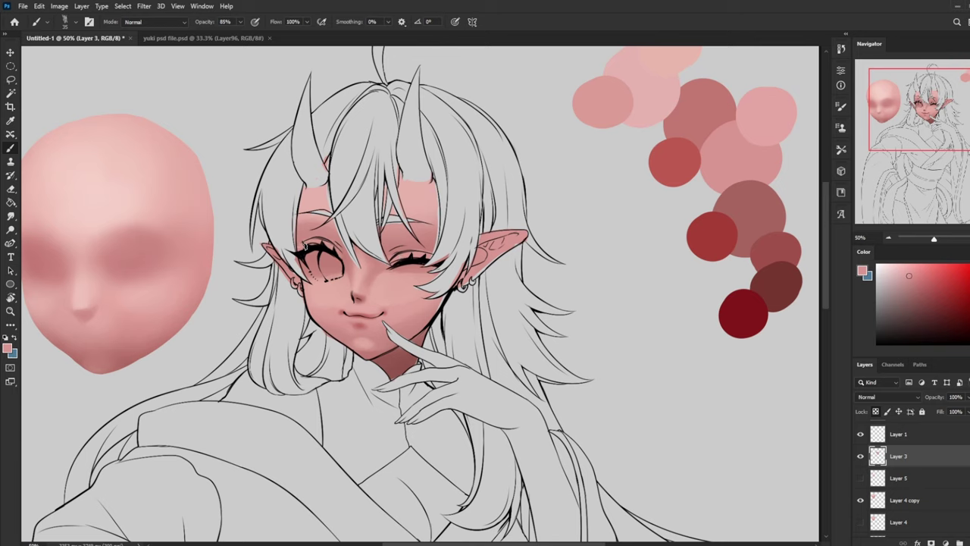
left_click(370, 382, "alt")
left_click_drag(433, 243, 394, 240)
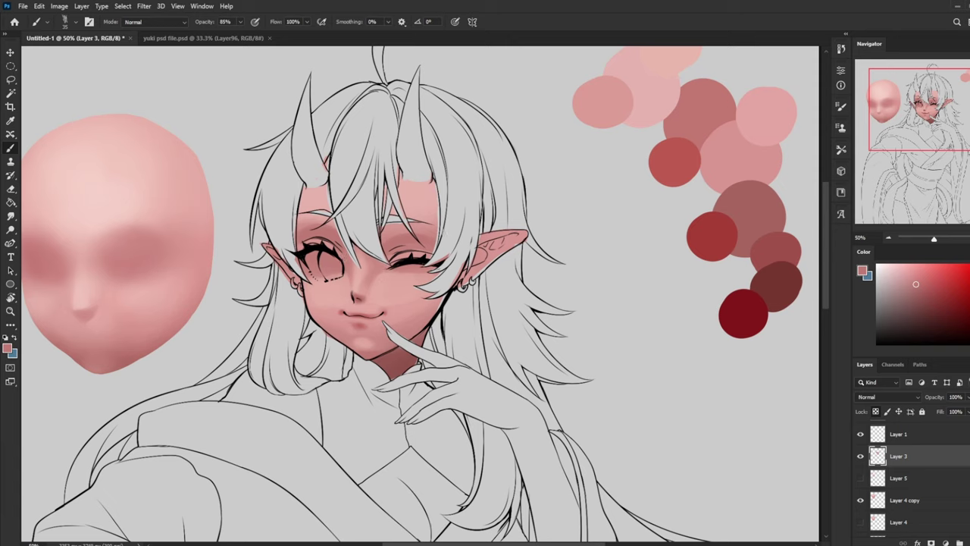
left_click(938, 478)
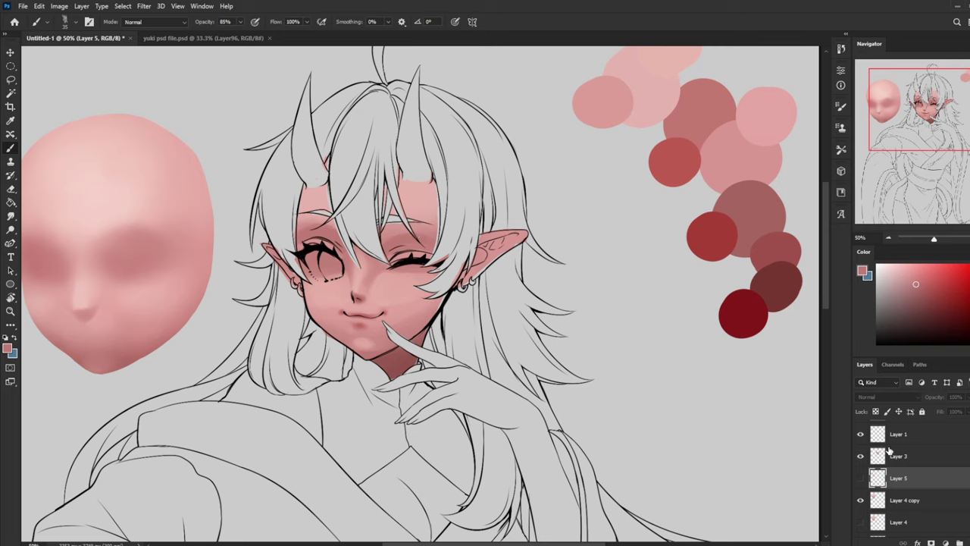
left_click(898, 455)
left_click(403, 239, "alt")
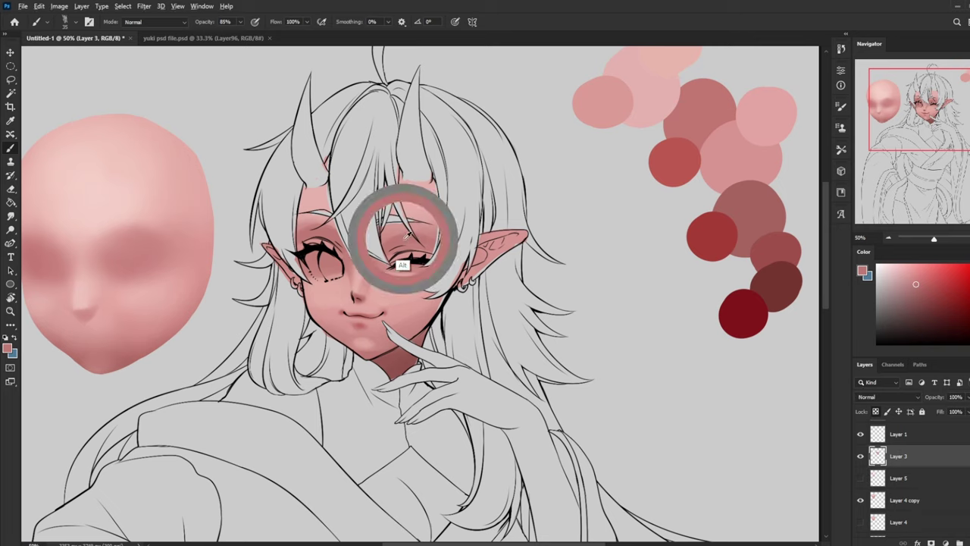
Add a very dark maroon swatch beside the deep red at the end of the palette on Layer 2, at 100% opacity
left_click(779, 292, "alt")
left_click(951, 322)
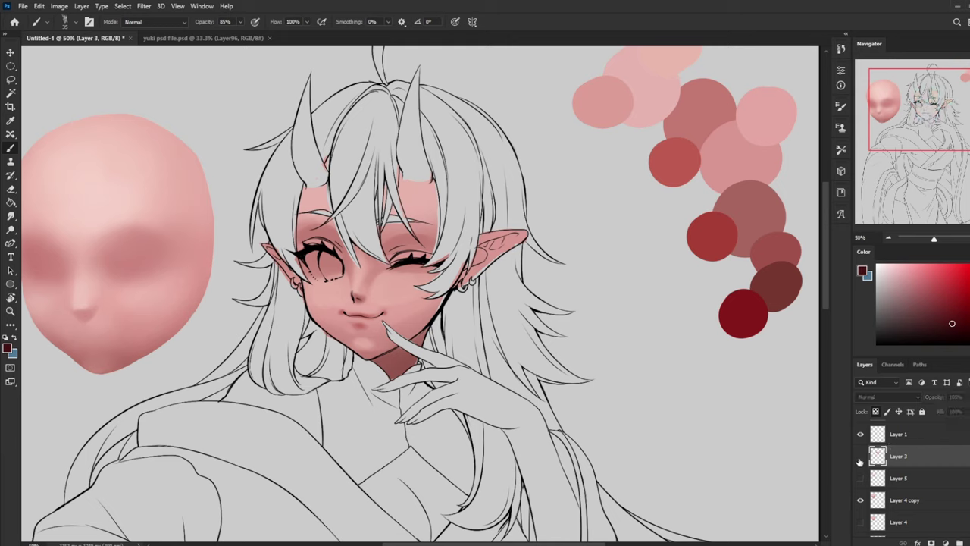
scroll(879, 500, "down", 2)
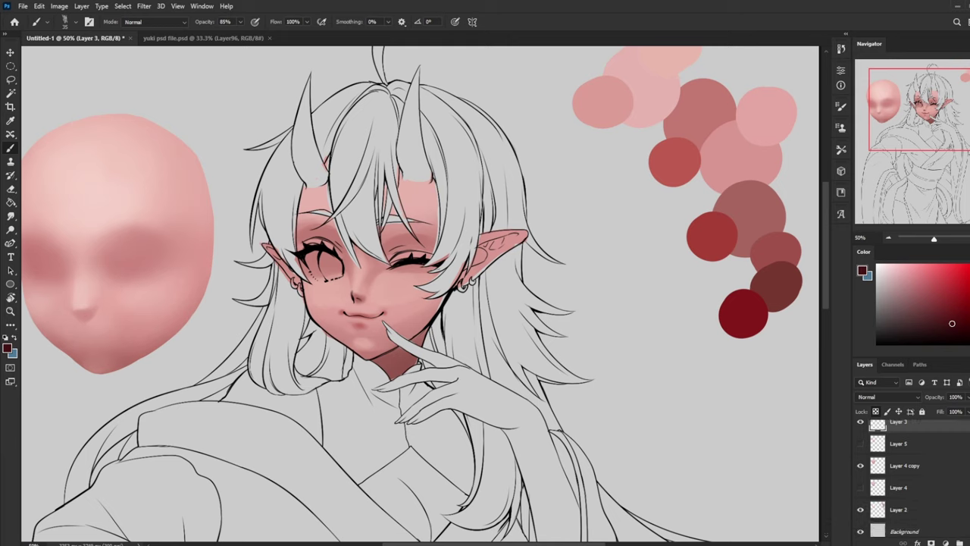
left_click(860, 505)
left_click(860, 505)
left_click(900, 504)
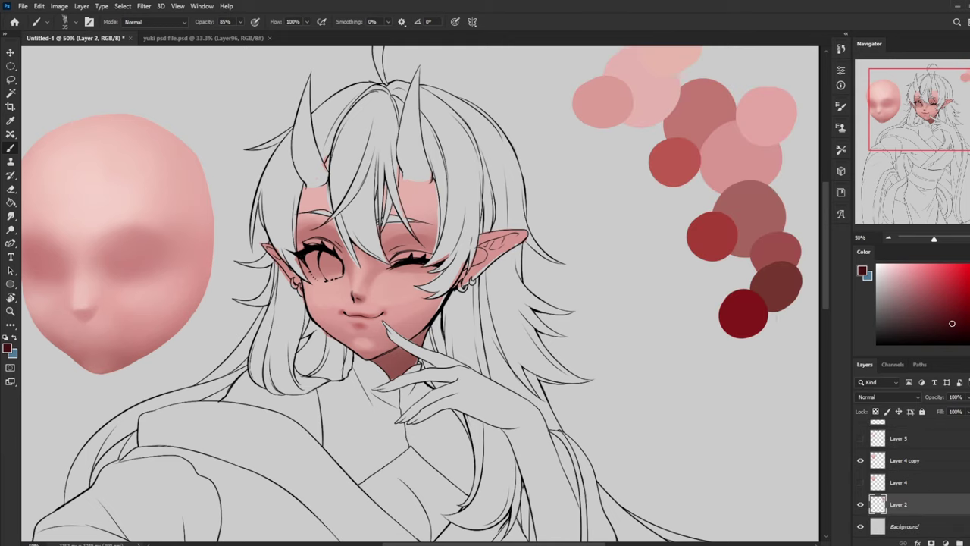
left_click_drag(781, 312, 781, 326)
left_click(241, 24)
left_click_drag(244, 35, 273, 38)
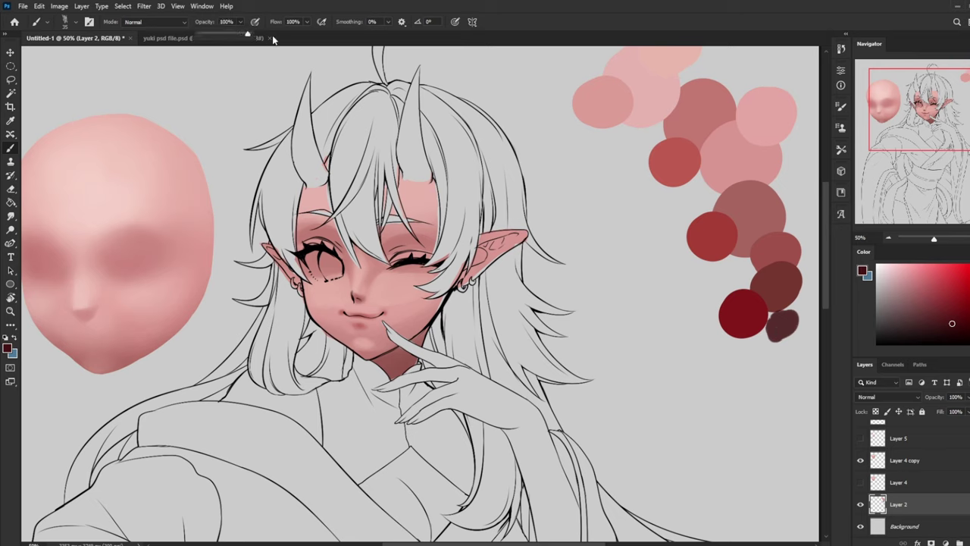
mouse_move(786, 323)
left_mouse_down()
mouse_move(776, 335)
mouse_move(770, 327)
left_mouse_up()
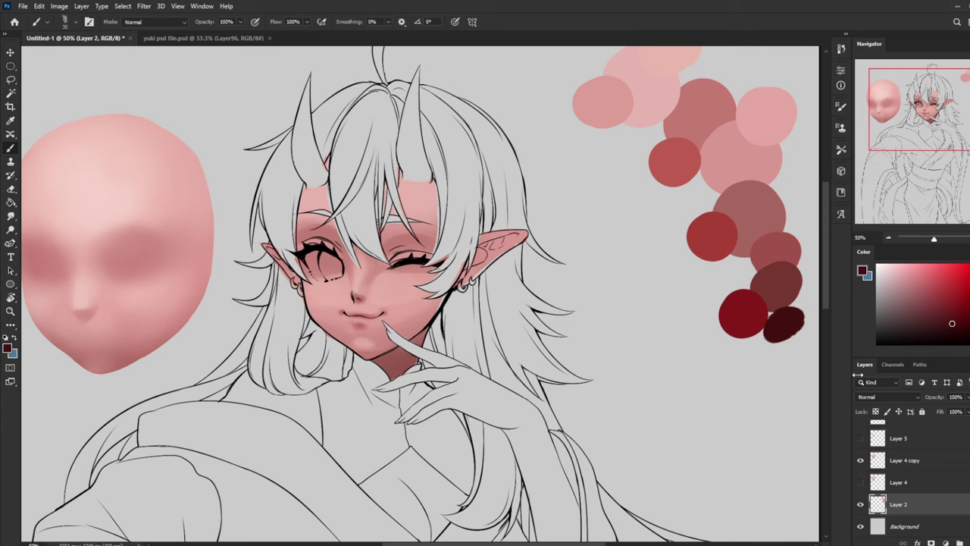
Paint the eyelid creases of both eyes on Layer 3 with the dark maroon swatch at 55% opacity
scroll(789, 248, "up", 3)
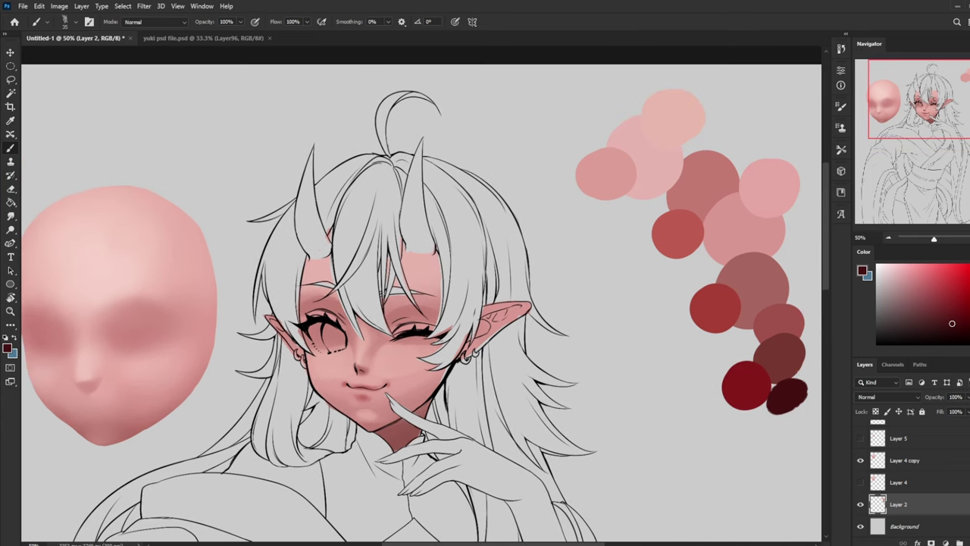
scroll(947, 485, "up", 1)
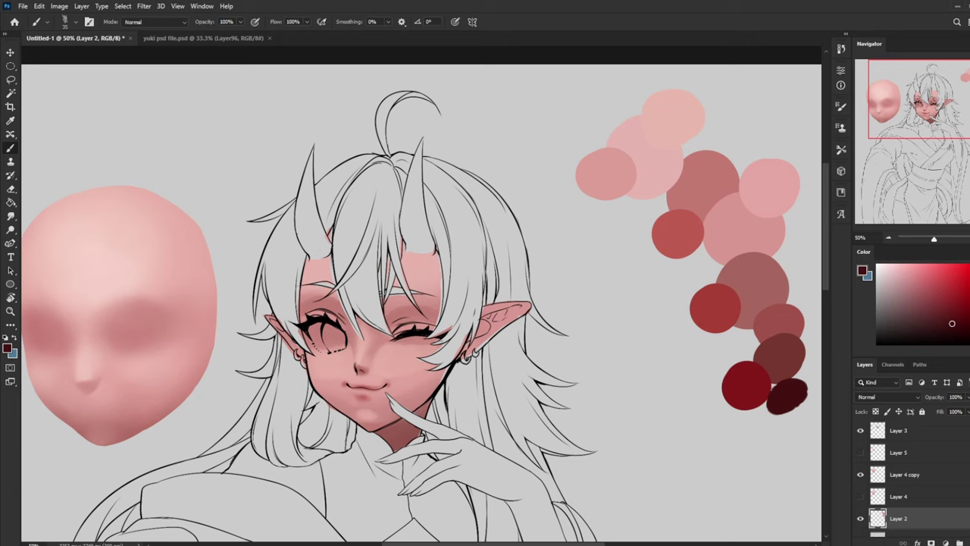
left_click(912, 443)
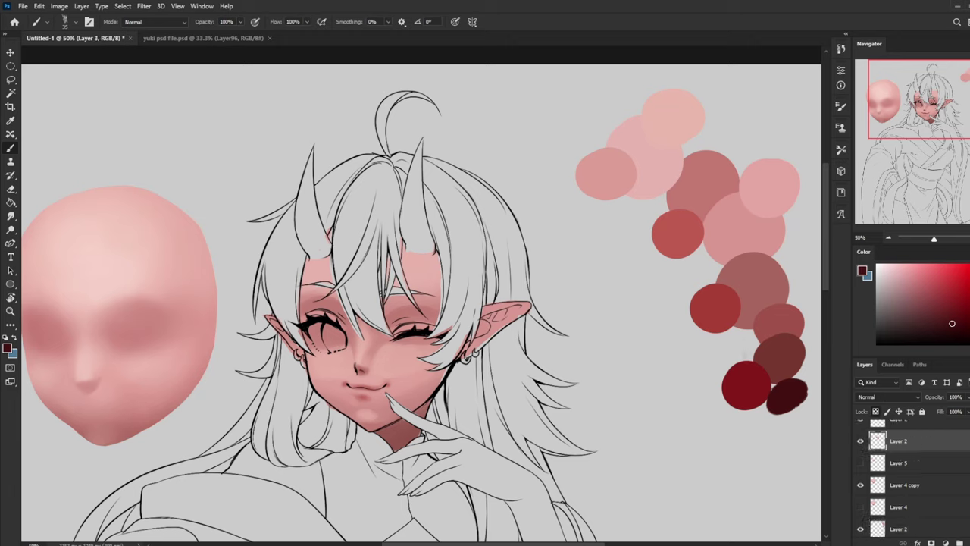
left_click(788, 391, "alt")
left_click_drag(342, 316, 303, 309)
left_click(241, 21)
left_click_drag(239, 33, 223, 38)
left_click_drag(345, 320, 304, 311)
left_click_drag(430, 316, 393, 323)
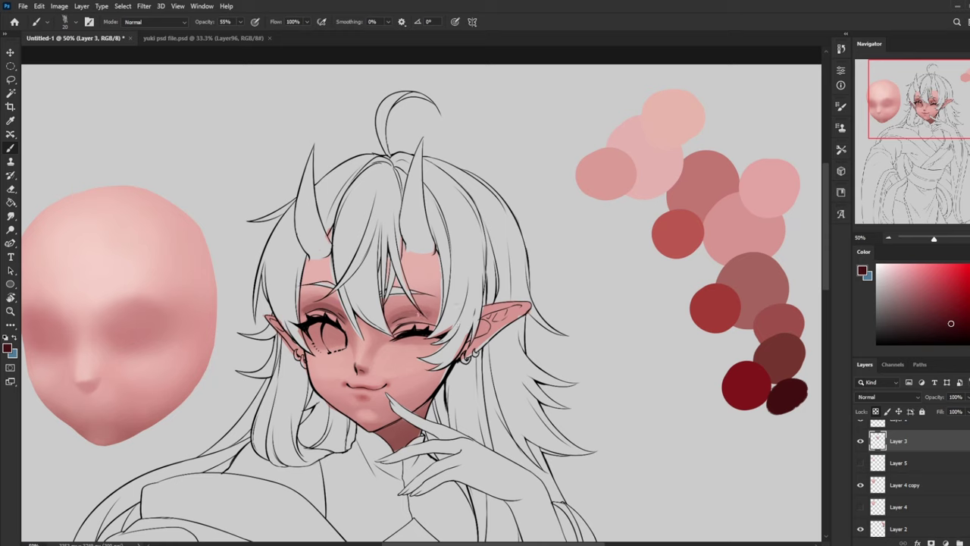
left_click_drag(419, 314, 397, 322)
key("ctrl+z")
Shade beneath both eyes with the dark maroon and a sampled eyelid red, and return the brush opacity to 100%
left_click(409, 371, "alt")
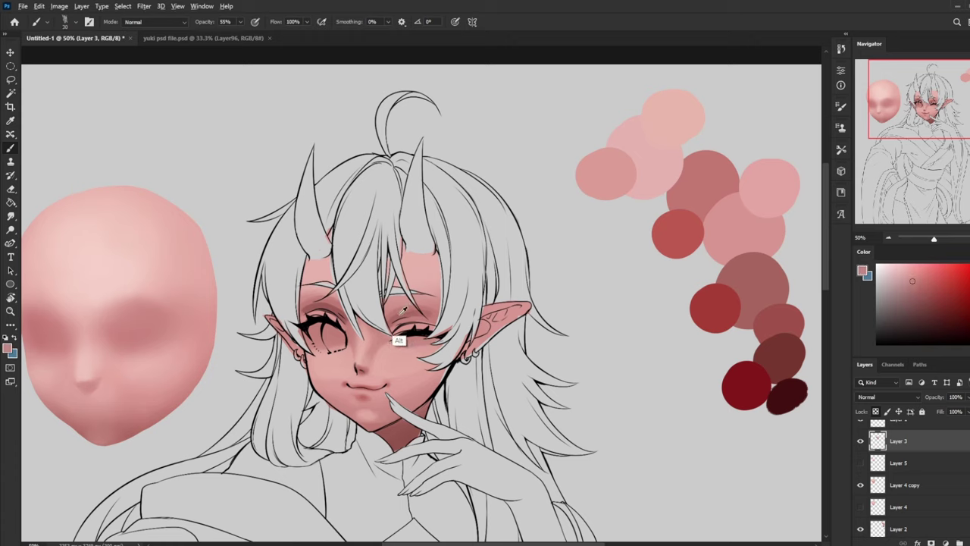
left_click(777, 388, "alt")
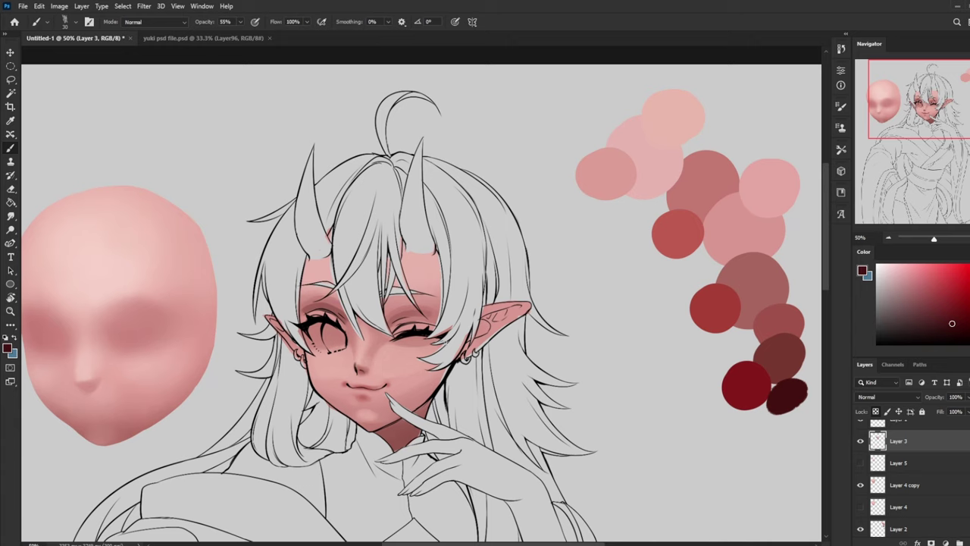
left_click_drag(403, 343, 425, 347)
left_click_drag(335, 354, 312, 348)
key("ctrl+z")
left_click(335, 309, "alt")
left_click_drag(344, 350, 316, 352)
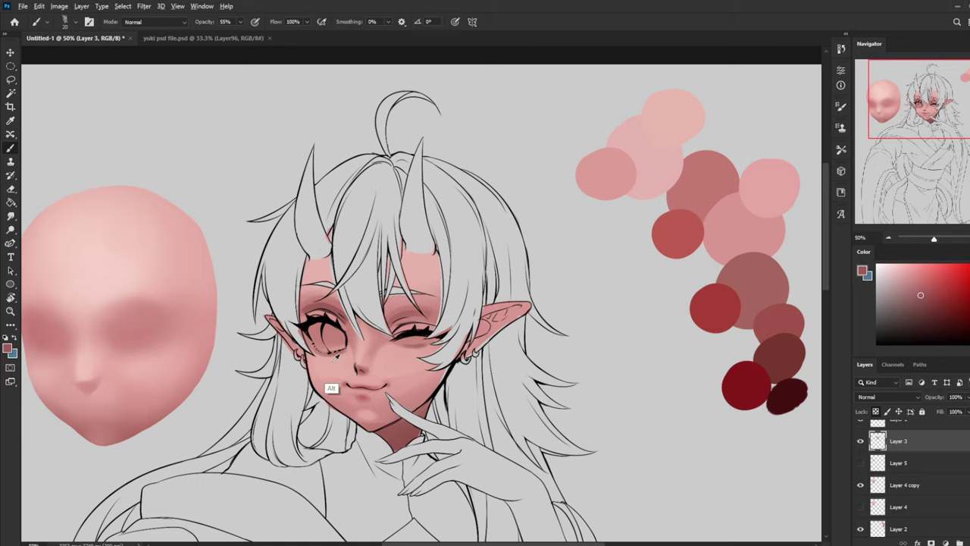
left_click(332, 388, "alt")
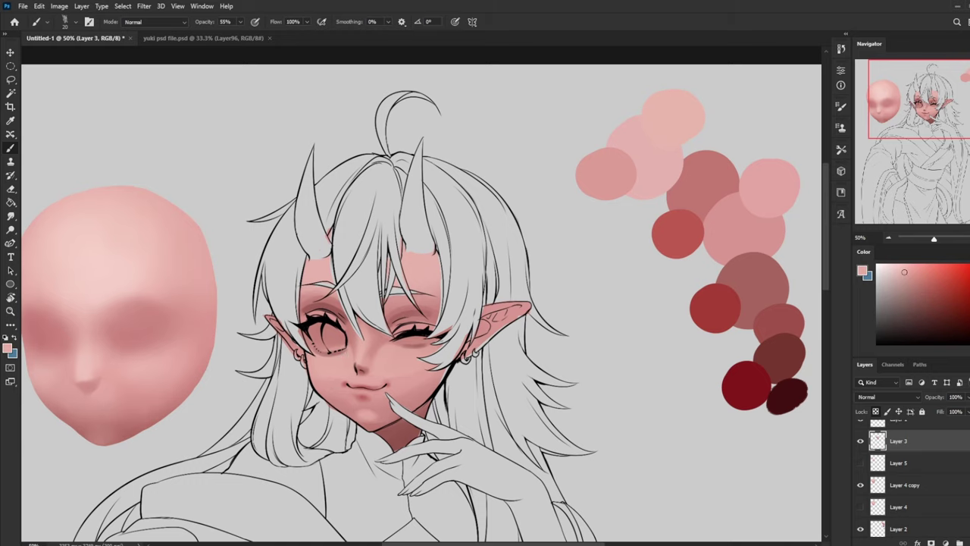
left_click(240, 21)
Save the document to the Desktop as the Photoshop file qweqweqwe with Maximize Compatibility enabled
key("ctrl+s")
scroll(79, 92, "up", 1)
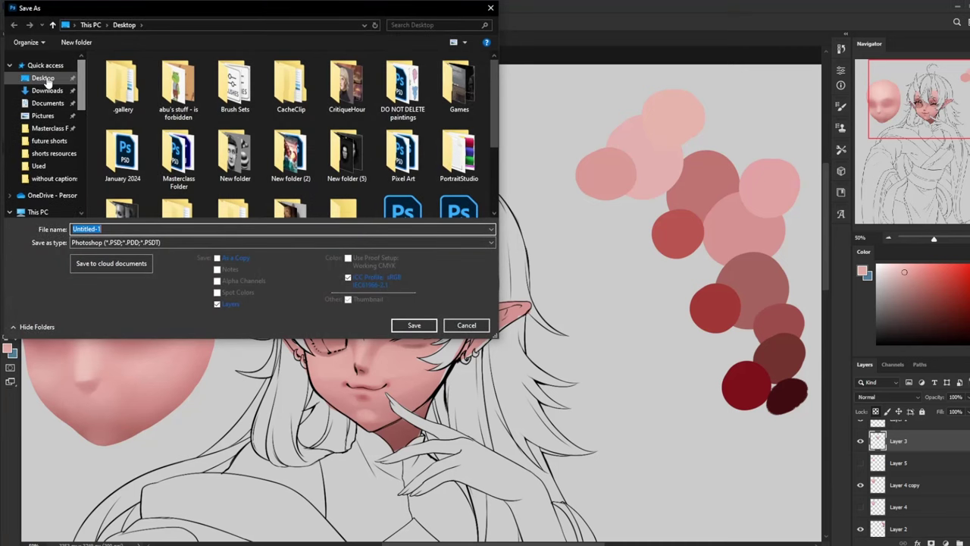
type("qweqweqwe")
key("super+h")
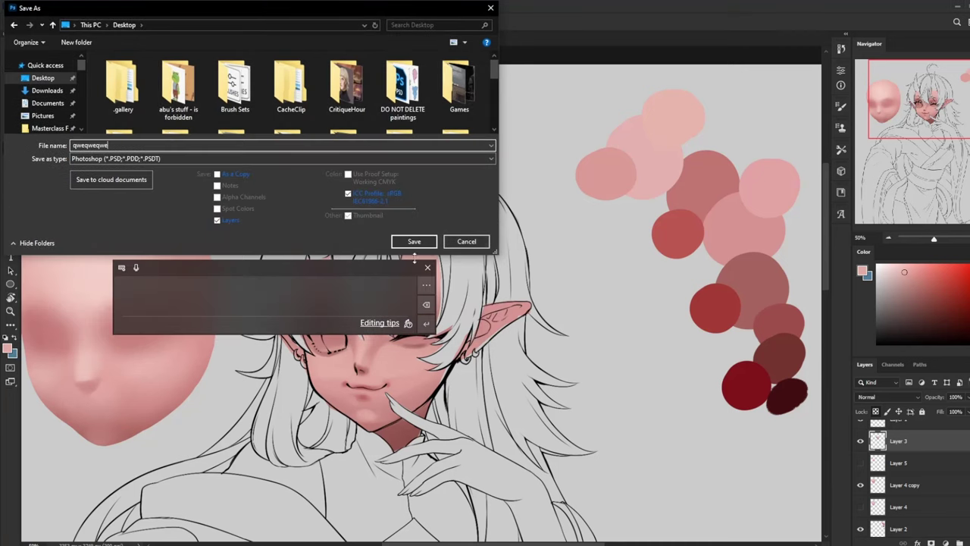
left_click(415, 241)
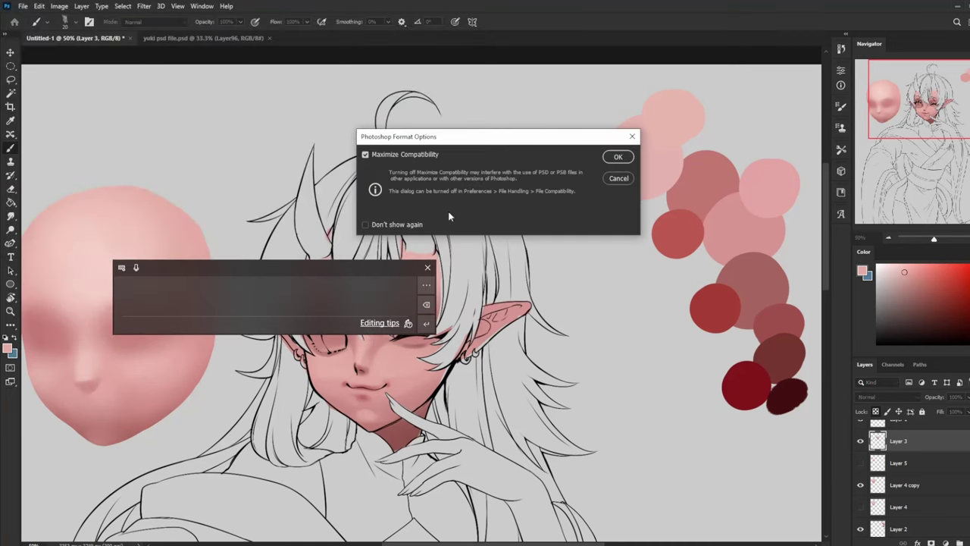
left_click(618, 156)
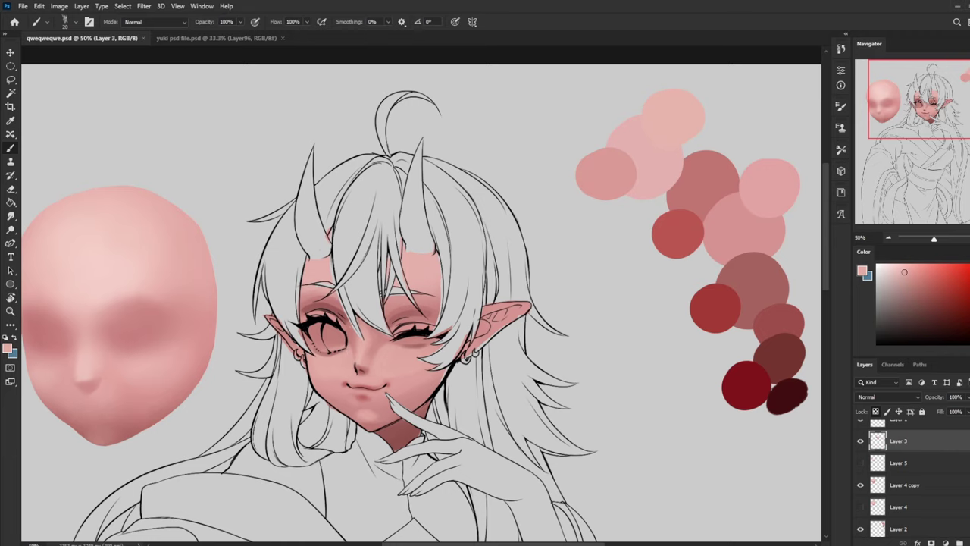
Blend the closed eye's lid and both cheeks with pinks sampled from around the eyes, cheeks and chin
left_click(347, 353, "alt")
left_click_drag(400, 312, 409, 309)
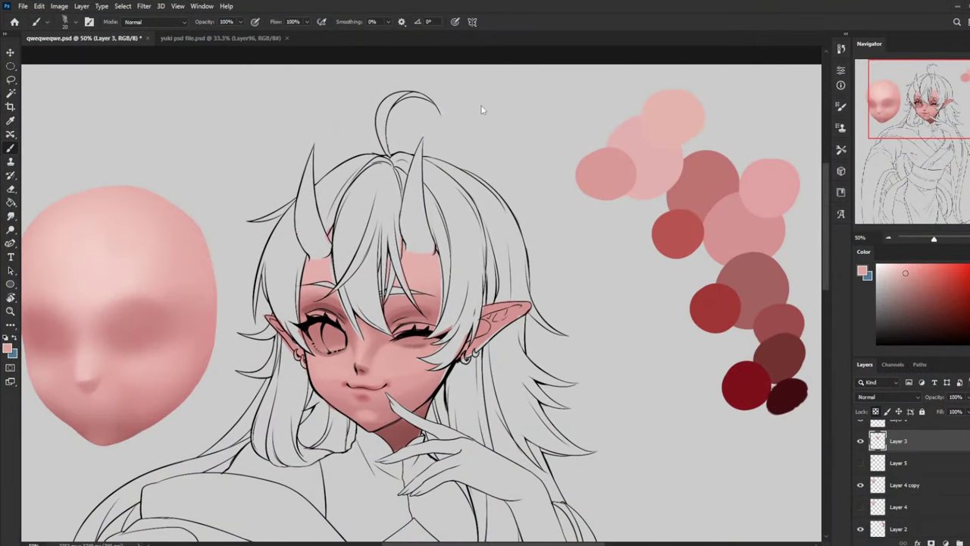
left_click(345, 356, "alt")
left_click(323, 359, "alt")
left_click(326, 382, "alt")
left_click(404, 403, "alt")
left_click(385, 362, "alt")
left_click(391, 364, "alt")
left_click(402, 353, "alt")
Mix a pale peach skin tone and paint it as a new swatch beside the lightest palette colors on Layer 2
left_click_drag(969, 345, 969, 341)
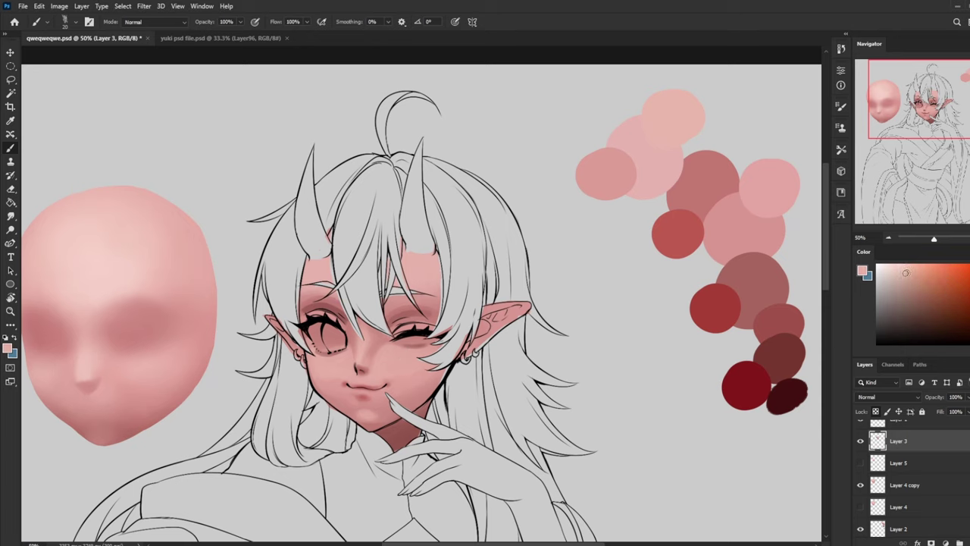
left_click_drag(902, 272, 903, 265)
left_click(399, 358, "alt")
left_click(969, 341)
left_click_drag(907, 275, 895, 269)
left_click(894, 519)
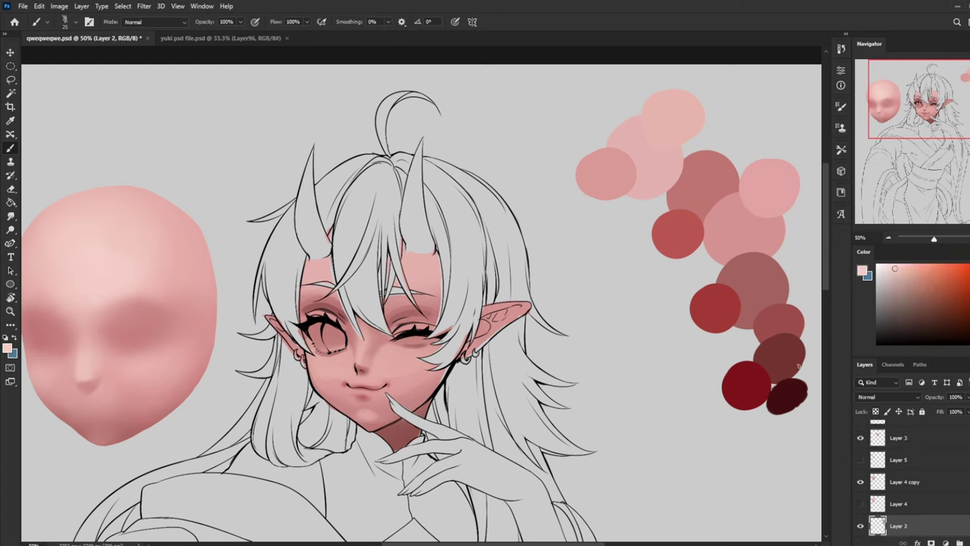
mouse_move(592, 106)
left_mouse_down()
mouse_move(617, 93)
mouse_move(554, 121)
left_mouse_up()
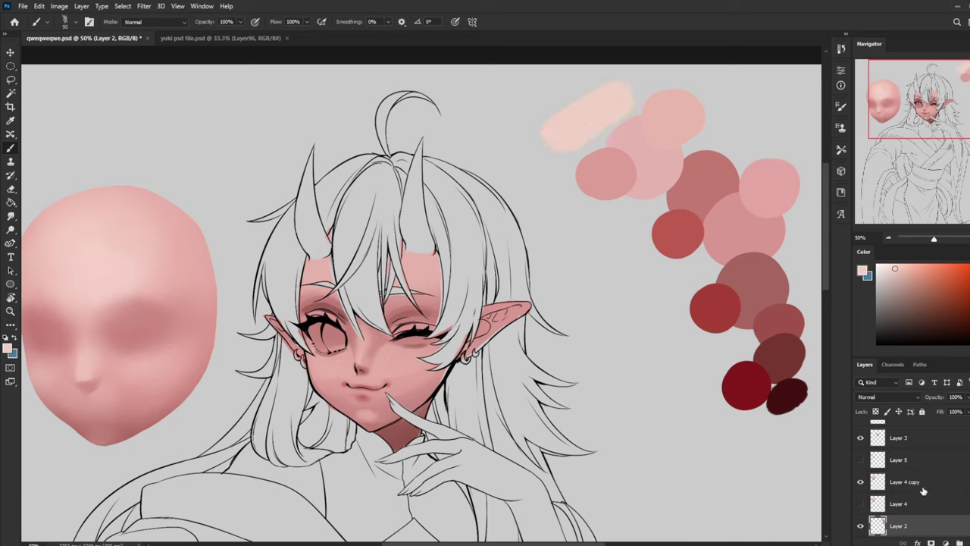
Paint pale peach highlights on the cheeks below both eyes on Layer 3 with a smaller brush
scroll(902, 477, "up", 1)
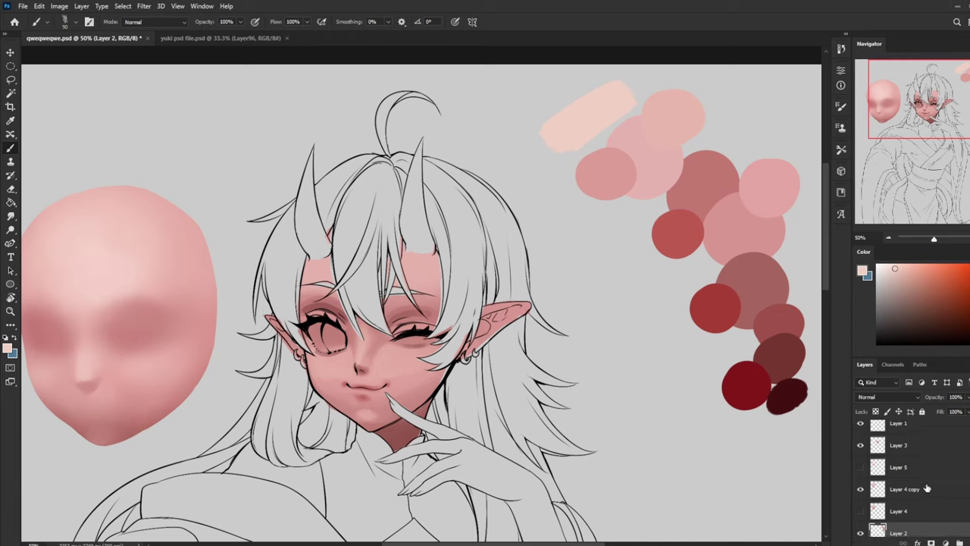
left_click(902, 445)
key("bracketleft")
key("bracketleft")
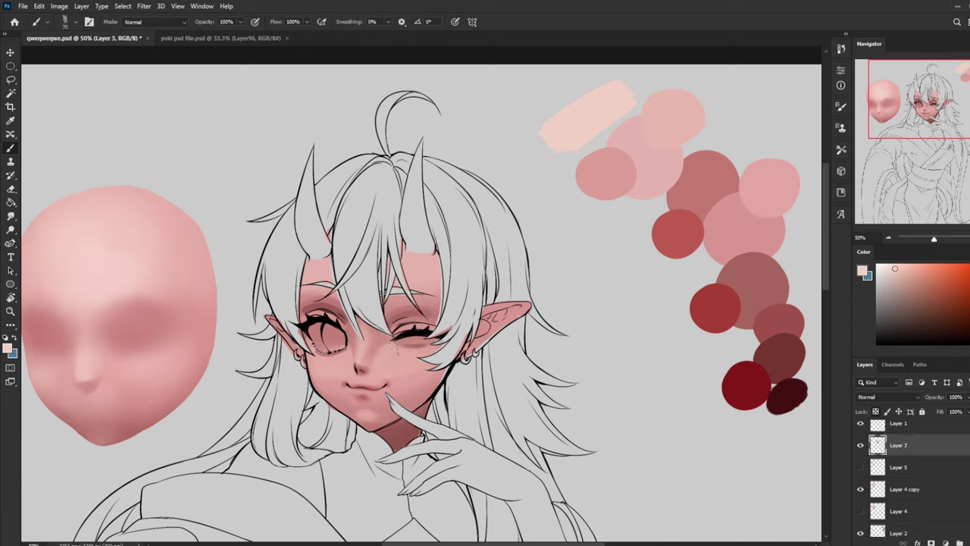
left_click_drag(384, 350, 415, 354)
left_click_drag(344, 353, 328, 362)
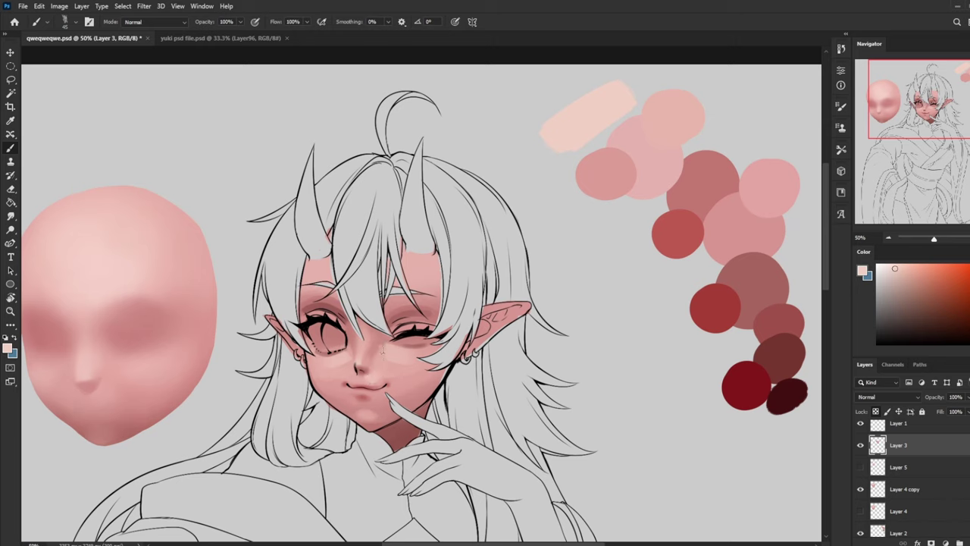
Try a pale highlight above the upper lip, undo it, and touch up the lips with a sampled red
left_click_drag(348, 380, 353, 372)
key("ctrl+z")
left_click(369, 414, "alt")
key("bracketright")
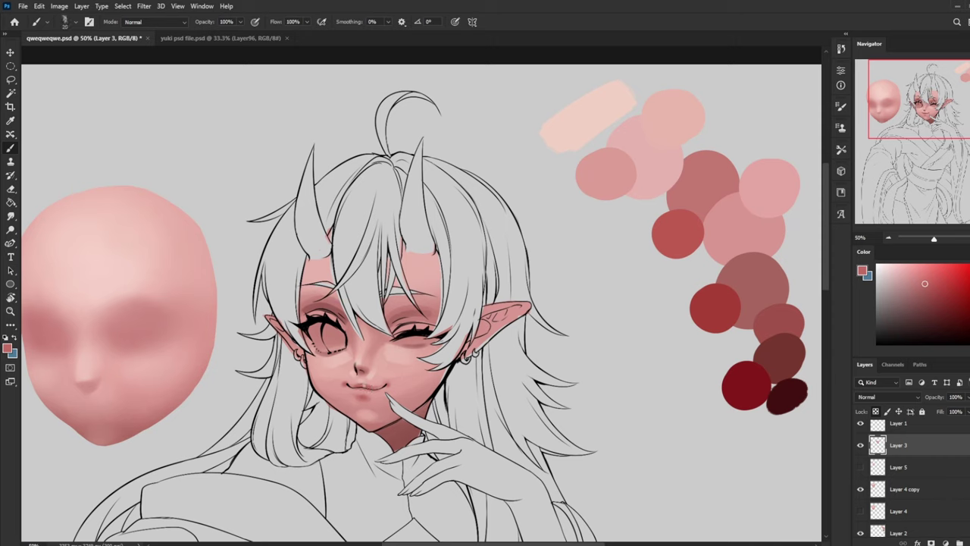
left_click(369, 388)
key("bracketleft")
Paint near-white pink highlights on the cheeks just below both eyes, starting from light pinks sampled on the face
key("bracketright")
key("bracketright")
key("bracketright")
key("bracketright")
left_click(345, 356, "alt")
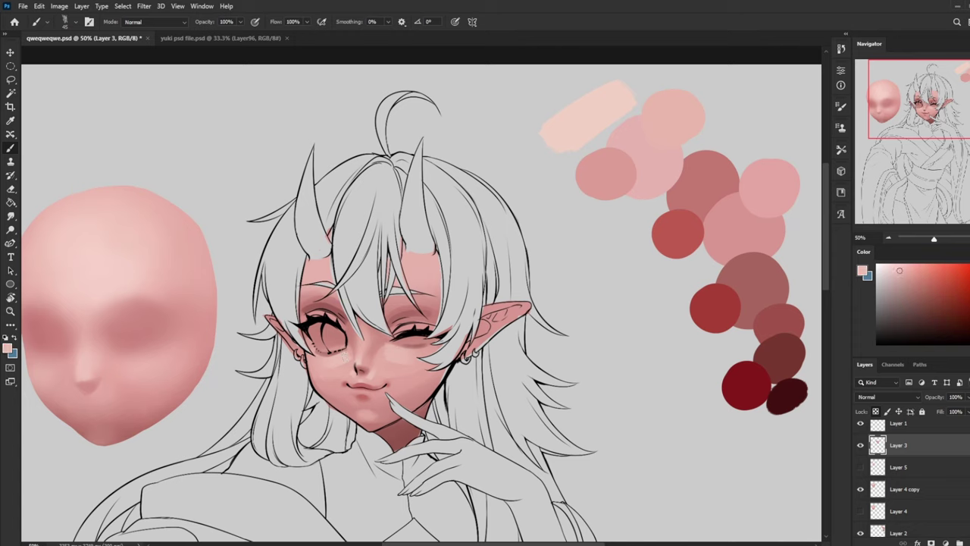
left_click(348, 364, "alt")
left_click(403, 357, "alt")
left_click(885, 264)
mouse_move(395, 352)
left_mouse_down()
mouse_move(413, 364)
mouse_move(397, 352)
left_mouse_up()
left_click_drag(338, 354, 349, 357)
Blend the area between the nose, mouth corner and cheek with pinks sampled from the surrounding skin
key("bracketleft")
key("bracketleft")
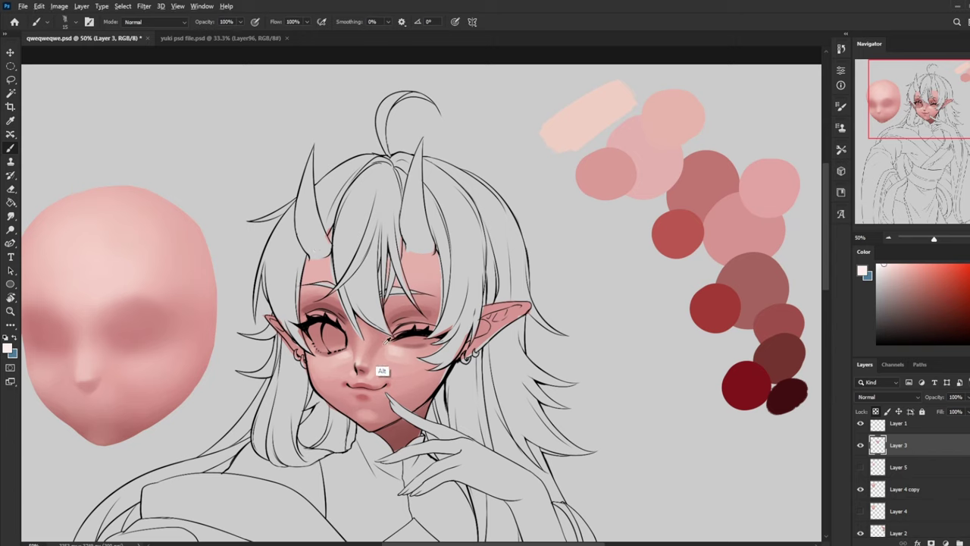
left_click(390, 376, "alt")
left_click(372, 352, "alt")
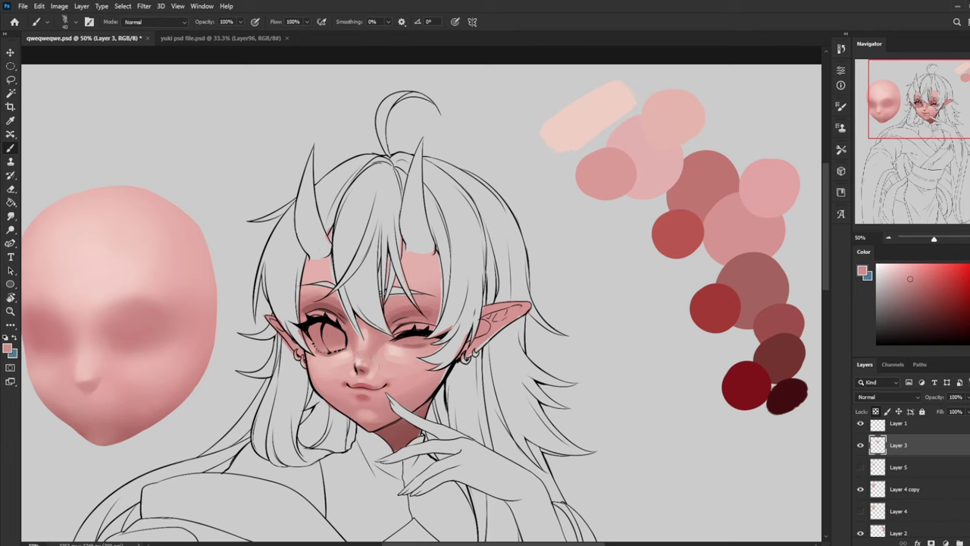
Try a pale pink stroke along the closed eye's lid and undo it
key("ctrl")
left_click(400, 347, "alt")
left_click_drag(431, 324, 393, 334)
key("ctrl+z")
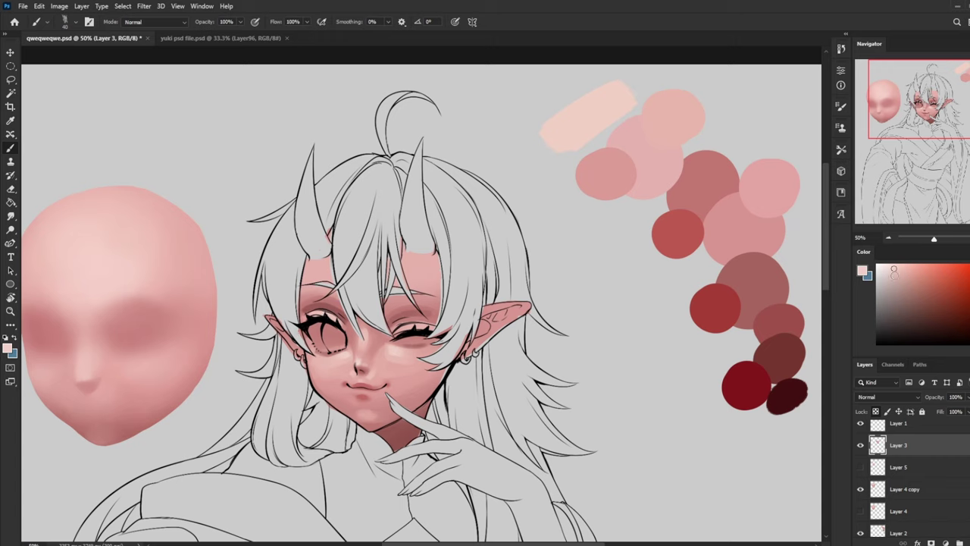
Fill the open eye's white with a pale greyish pink
left_click(884, 271)
left_click(887, 274)
mouse_move(313, 325)
left_mouse_down()
mouse_move(326, 351)
mouse_move(343, 341)
mouse_move(335, 330)
mouse_move(322, 349)
mouse_move(339, 339)
mouse_move(337, 349)
mouse_move(345, 334)
mouse_move(339, 350)
mouse_move(311, 336)
left_mouse_up()
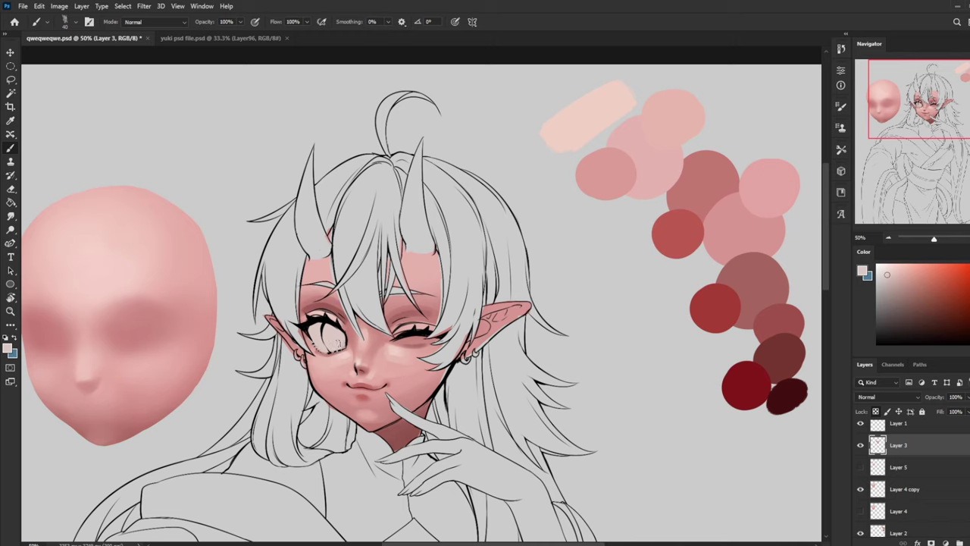
Shade the upper part of the open eyeball with a darker greyish pink and a smaller brush
left_click(335, 337, "alt")
left_click(888, 289)
left_click(887, 290)
key("bracketleft")
mouse_move(345, 333)
left_mouse_down()
mouse_move(309, 325)
mouse_move(306, 312)
mouse_move(307, 327)
mouse_move(338, 328)
left_mouse_up()
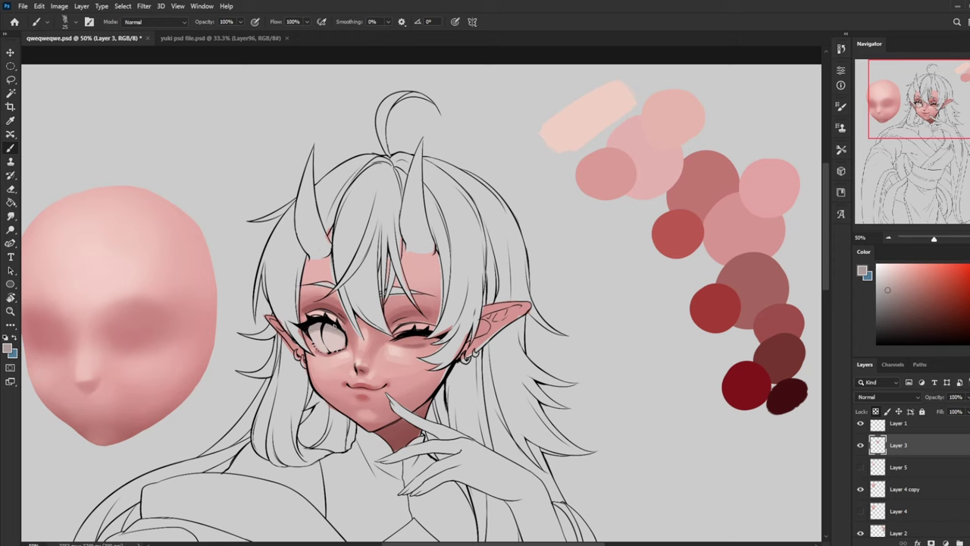
Deepen the eyeball's shadow with a darker grey and blend it using tones sampled from the eye and cheek
left_click(887, 302)
left_click_drag(886, 301, 886, 303)
left_click(336, 345, "alt")
left_click(320, 333, "alt")
left_click(340, 374, "alt")
left_click(342, 372, "alt")
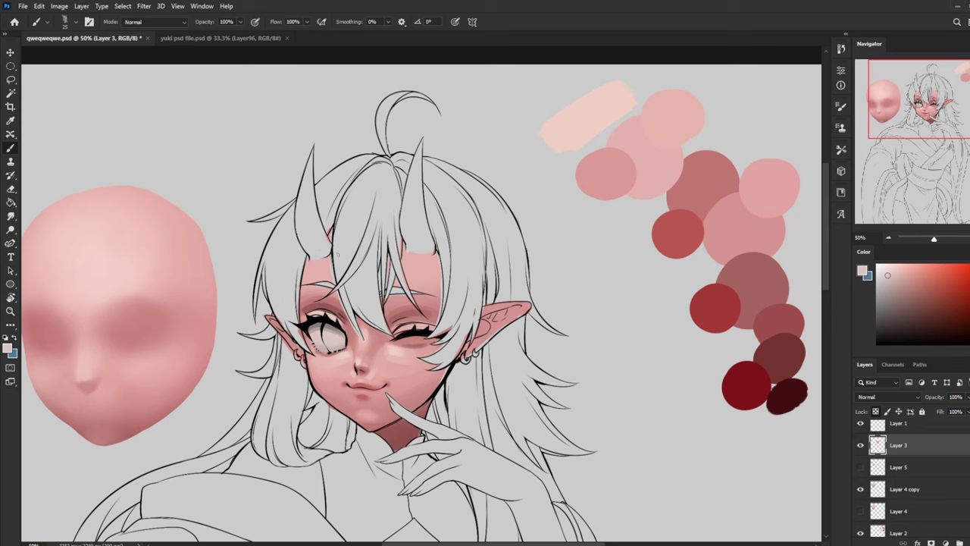
Smudge the facial shading around the eyes at 5% strength to soften its transitions, checking the whole figure
left_click_drag(538, 382, 579, 286)
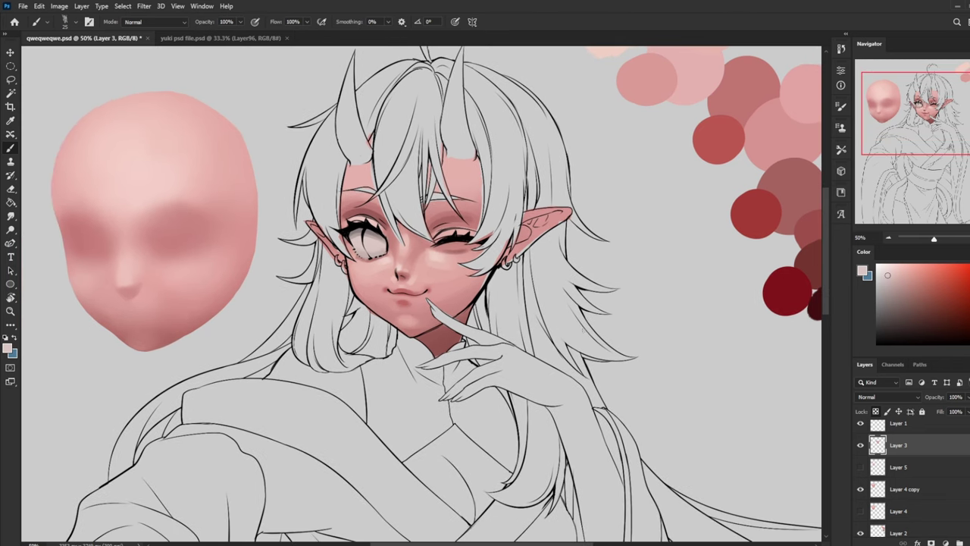
left_click(11, 215)
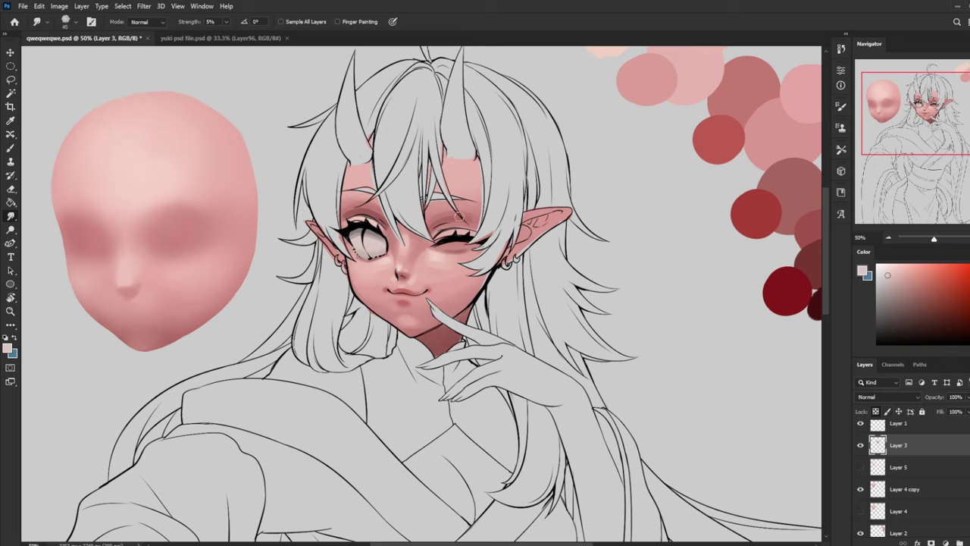
key("bracketleft")
key("bracketleft")
key("ctrl+minus")
key("ctrl+minus")
key("bracketright")
key("bracketright")
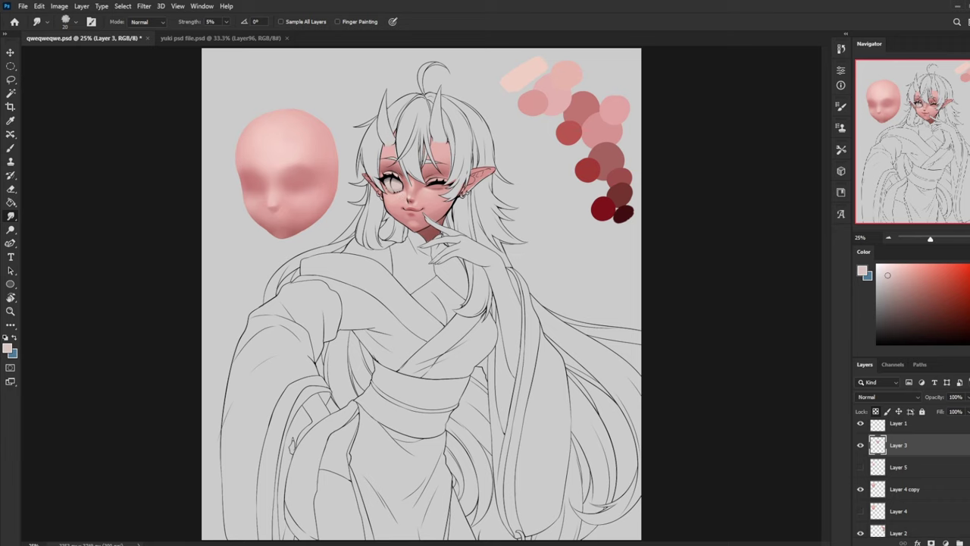
key("bracketleft")
key("ctrl+plus")
key("ctrl+plus")
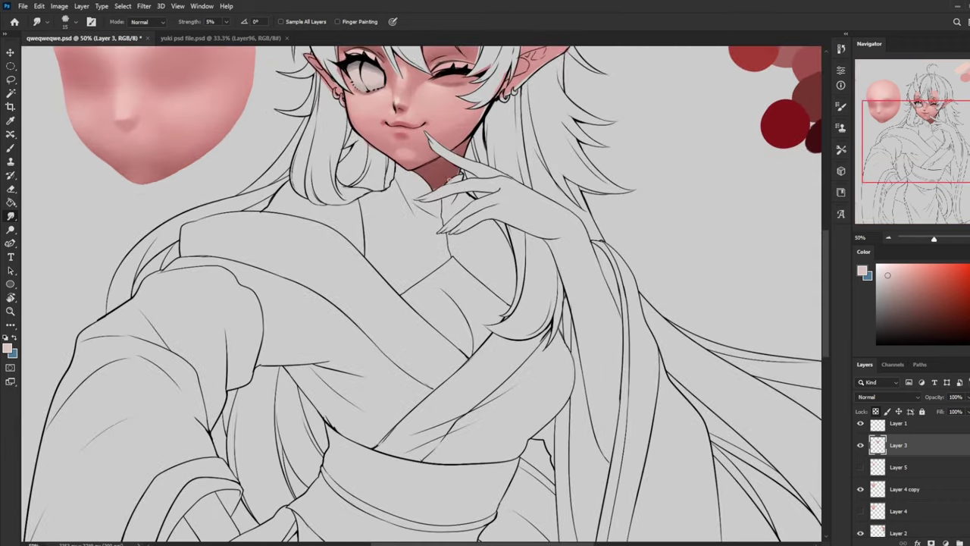
Smudge the shading on the cheeks and chin smooth, varying the brush size
left_click_drag(421, 232, 419, 368)
key("bracketright")
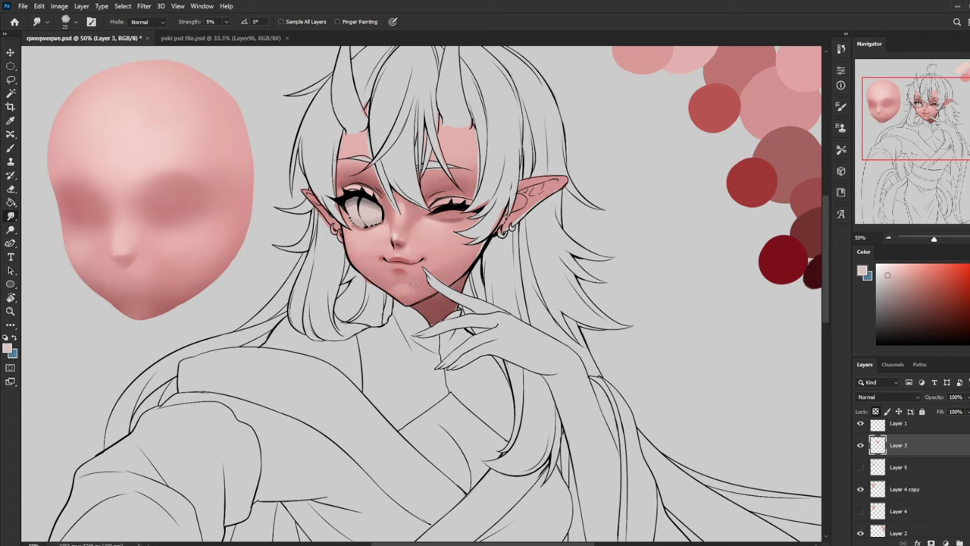
key("bracketleft")
key("bracketright")
key("bracketleft")
key("bracketright")
key("bracketright")
key("bracketleft")
key("bracketright")
key("bracketleft")
key("bracketright")
Brush the cheek below the closed eye with a light pink sampled from the face
key("b")
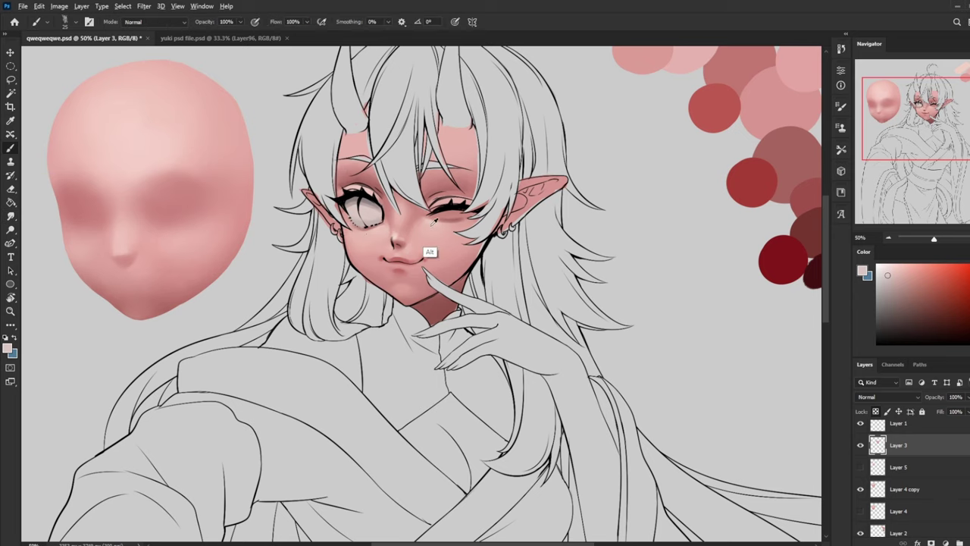
left_click(429, 258, "alt")
key("ctrl+minus")
scroll(446, 265, "down", 1)
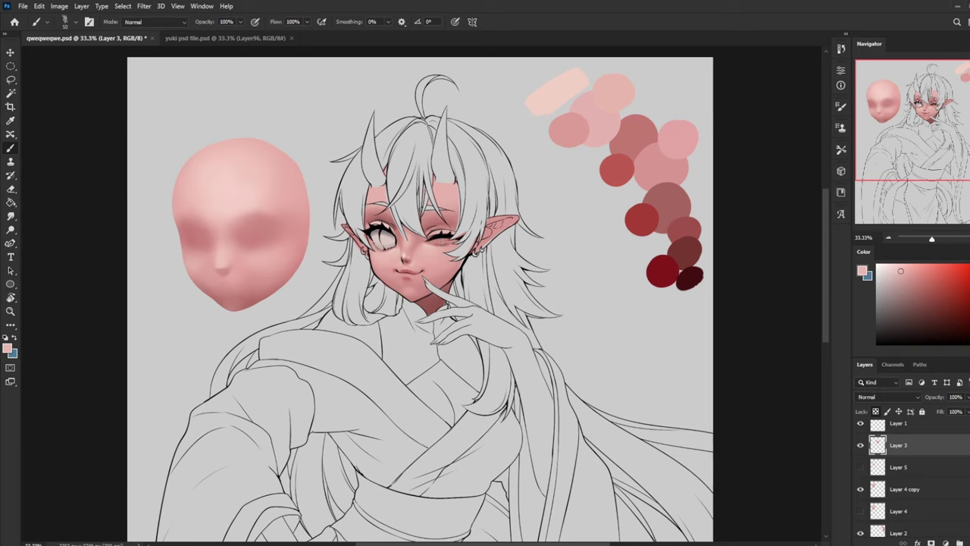
Shift the hue of Layer 3 slightly with a Hue/Saturation adjustment
key("ctrl+u")
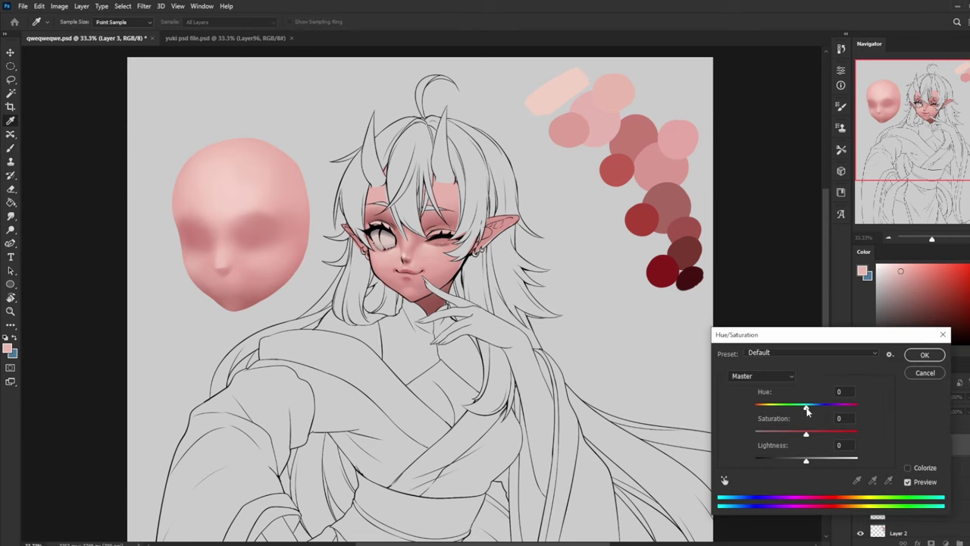
left_click_drag(807, 410, 808, 410)
left_click(917, 355)
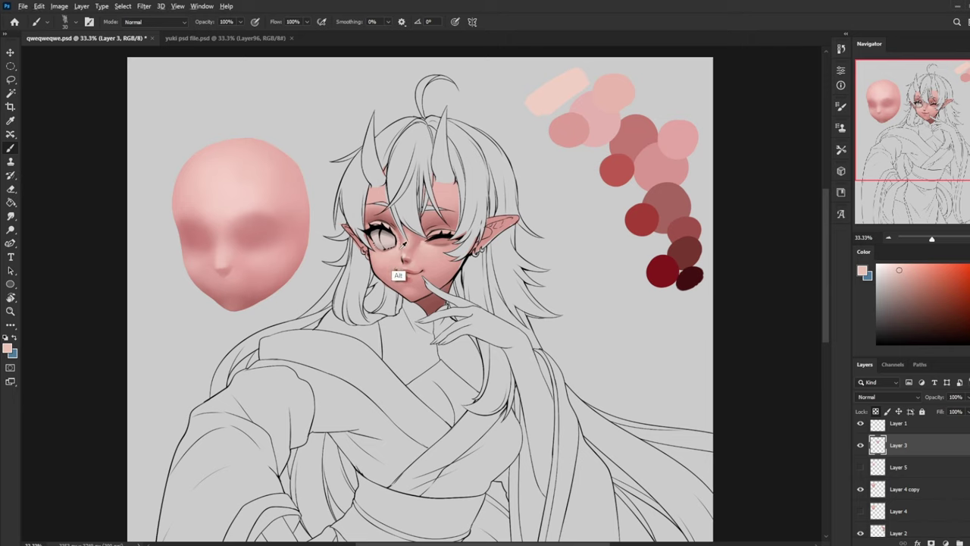
Refine the nose bridge and inner cheek with light and mid pinks sampled from the face
left_click(395, 237, "alt")
left_click(398, 251, "alt")
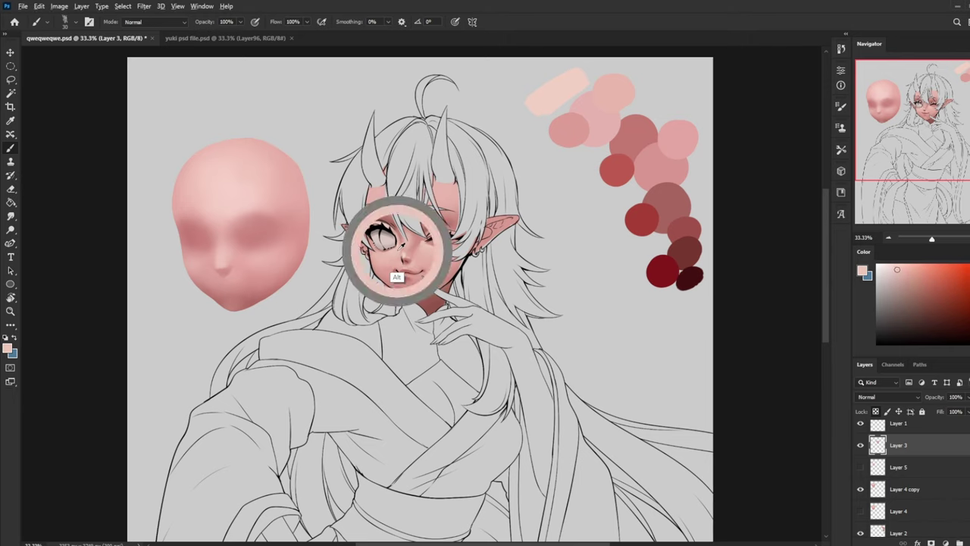
left_click(402, 231, "alt")
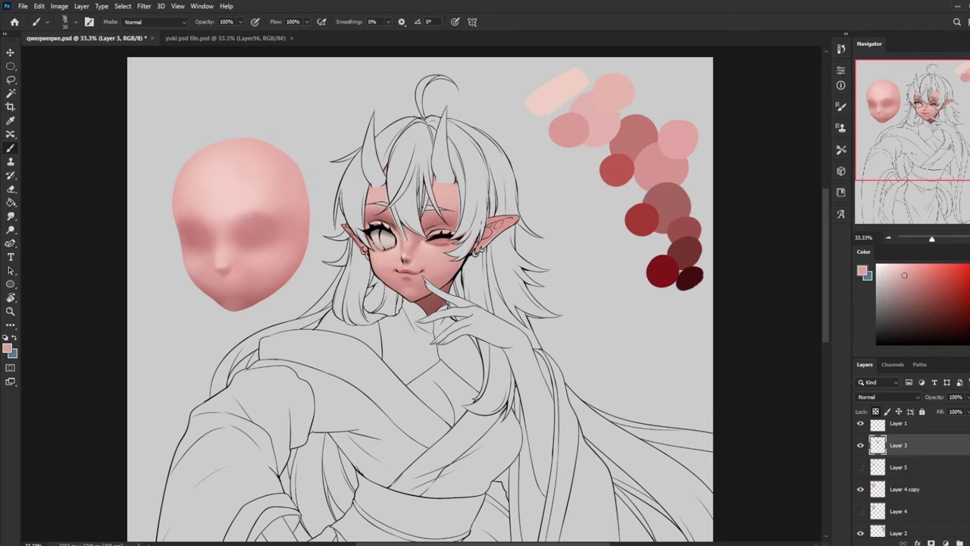
left_click(425, 273, "alt")
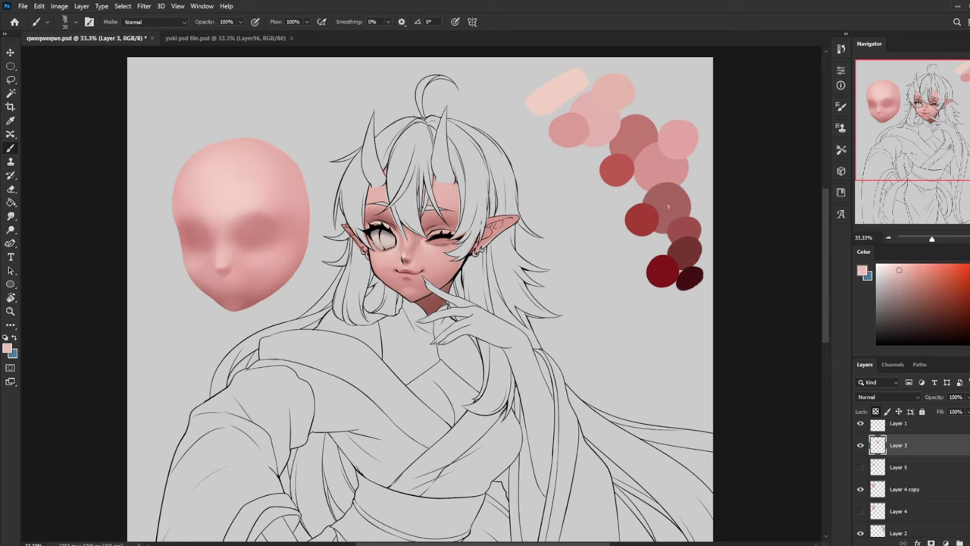
Tint the lips with the palette's strong red using the brush in Color blending mode
left_click(643, 220, "alt")
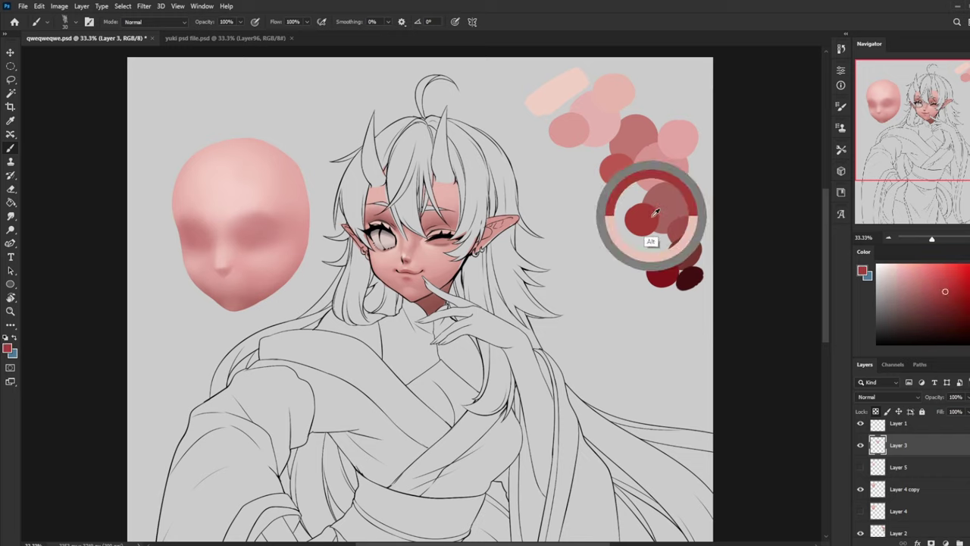
left_click(155, 21)
left_click(136, 282)
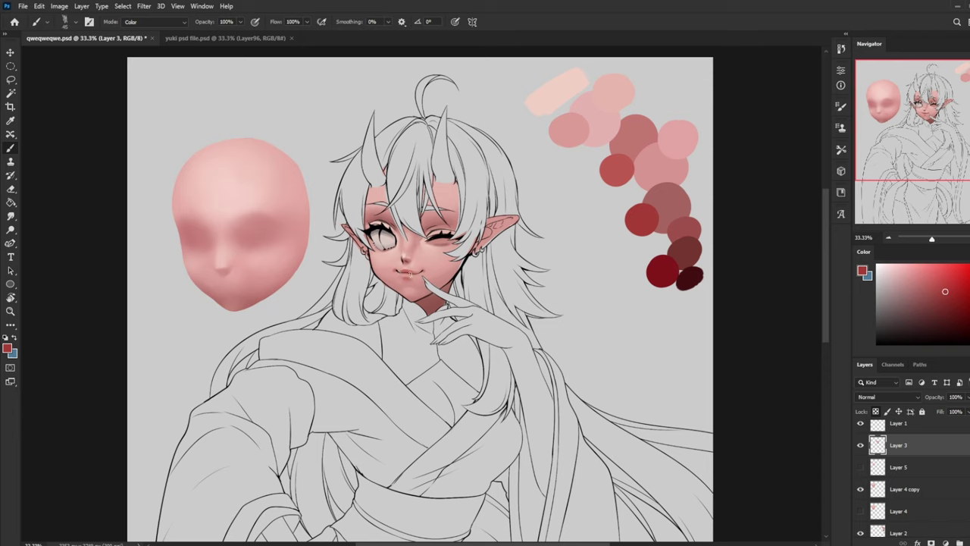
mouse_move(410, 275)
left_mouse_down()
mouse_move(398, 272)
mouse_move(407, 276)
left_mouse_up()
Return the brush to Normal mode at 30% opacity and tint around the mouth with a coral red
left_click(174, 23)
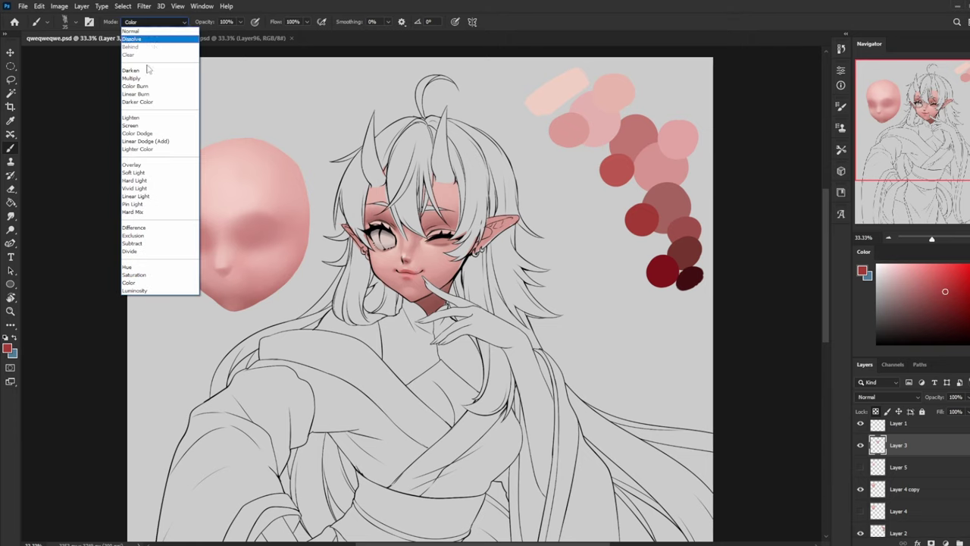
left_click(155, 32)
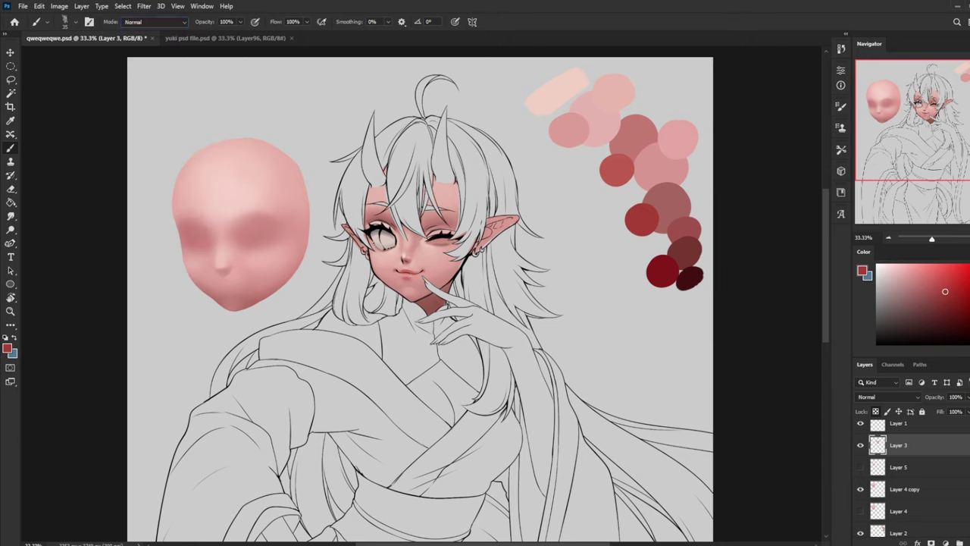
left_click_drag(240, 22, 207, 34)
left_click(928, 271)
left_click(417, 275)
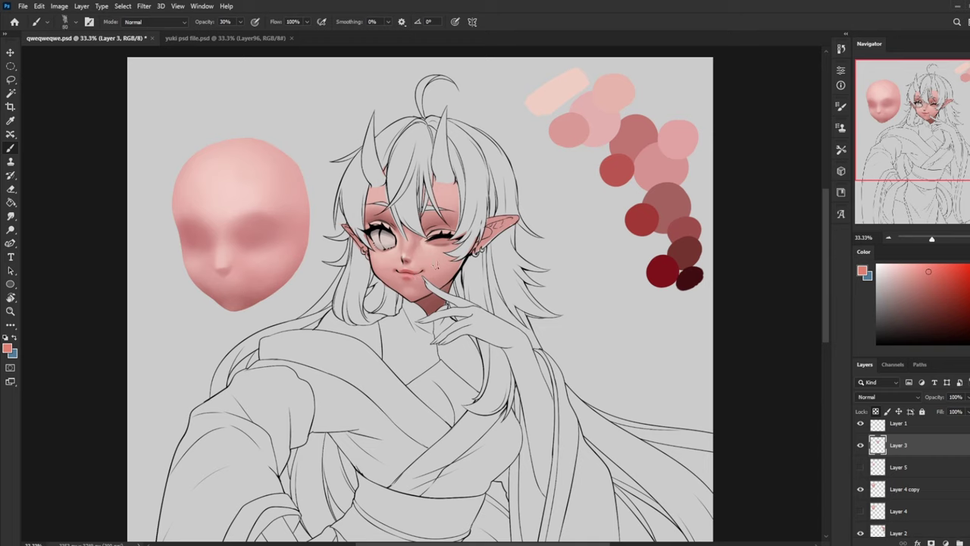
Choose the large soft round brush and paint a coral blush on the cheek below the closed eye
right_click(465, 266)
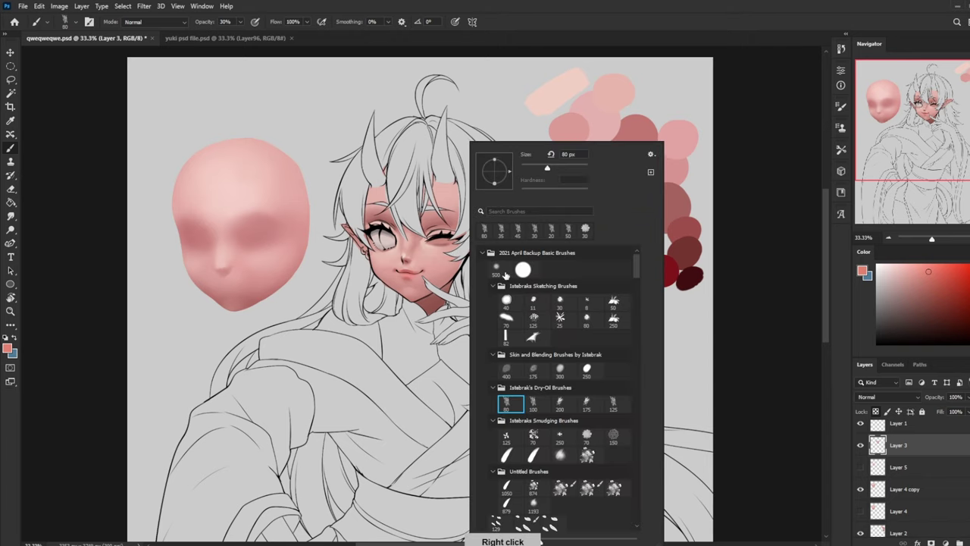
left_click(506, 274)
left_click(761, 220)
key("bracketleft")
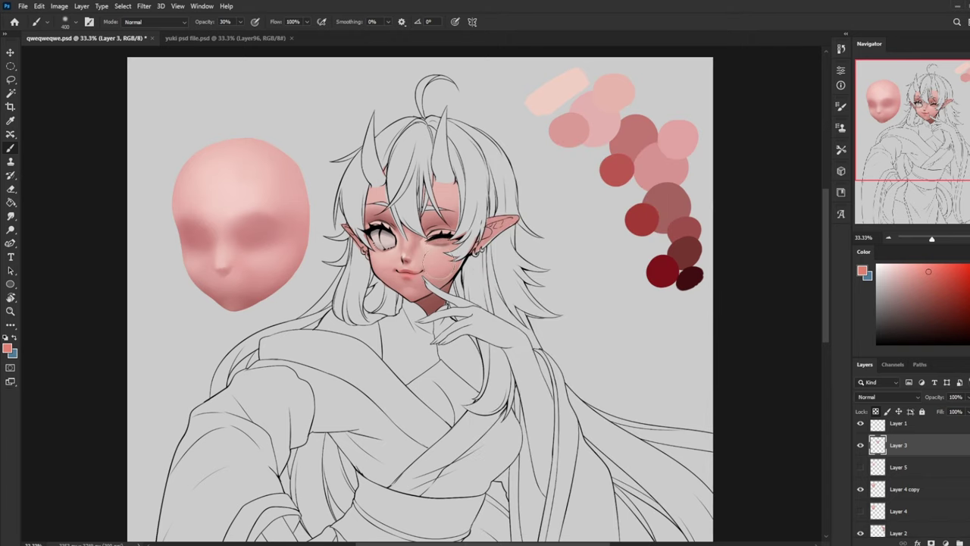
key("bracketright")
left_click_drag(440, 266, 444, 265)
Set the soft brush to white at 41% opacity and adjust its size for highlighting the face
key("bracketleft")
key("bracketleft")
left_click_drag(898, 268, 877, 264)
left_click_drag(239, 22, 251, 34)
left_click(466, 201)
key("bracketleft")
Sample a light pink from the cheek and smudge the blush on the cheek below the closed eye
key("ctrl+plus")
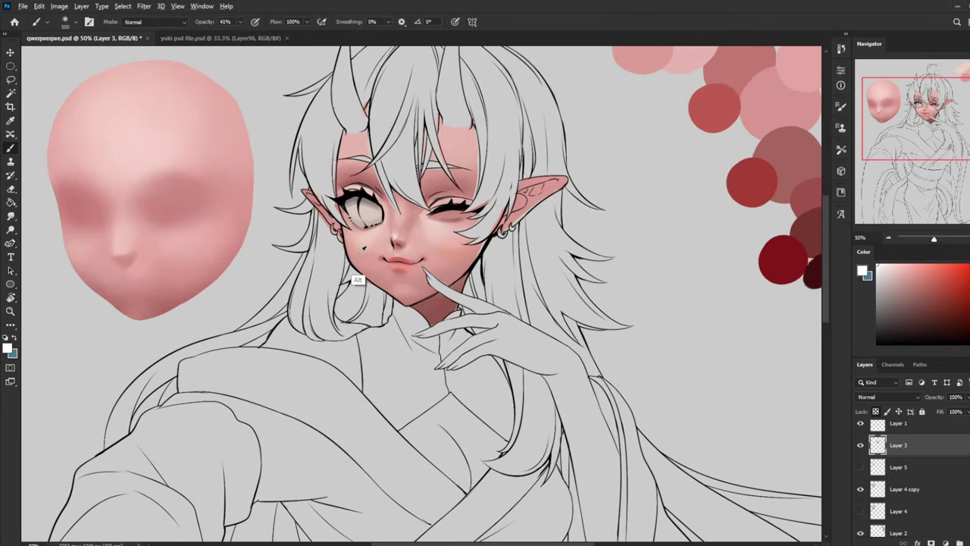
left_click(348, 267, "alt")
left_click(11, 216)
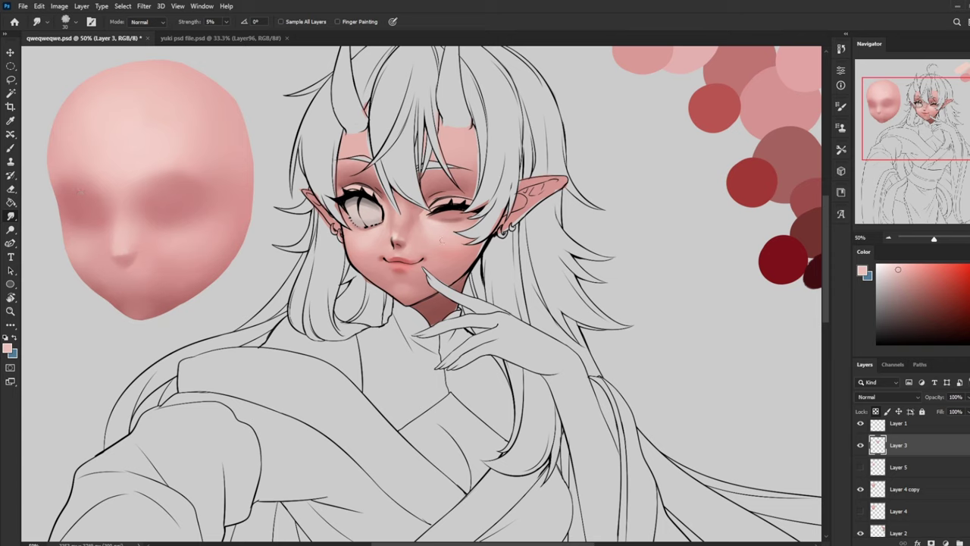
Paint soft pale pink highlights on the nose and chin, varying the size of the soft brush
key("b")
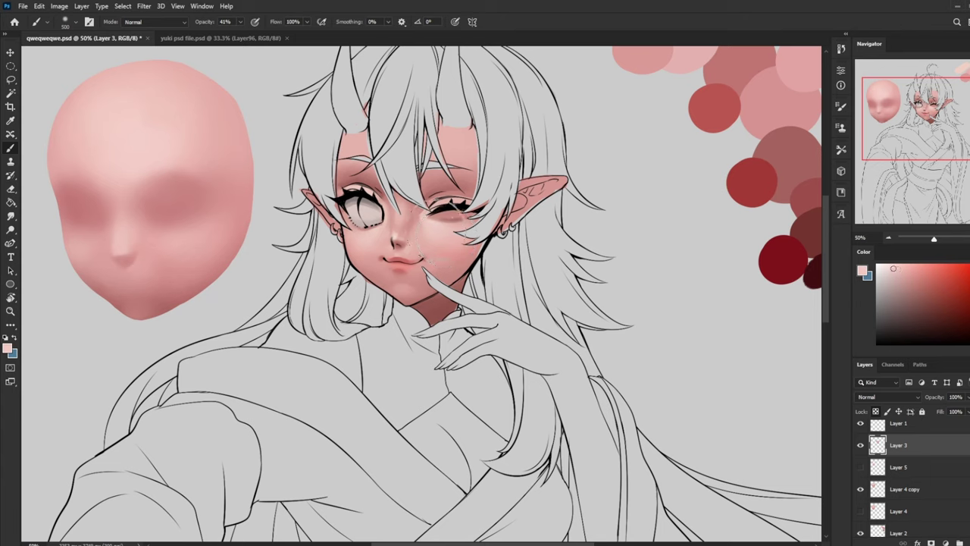
key("bracketleft")
key("bracketleft")
key("bracketleft")
key("bracketleft")
key("bracketleft")
key("bracketright")
key("bracketright")
key("bracketright")
key("bracketleft")
key("bracketleft")
key("bracketleft")
Smudge the new highlights into the surrounding skin with a smaller smudge brush
left_click(10, 216)
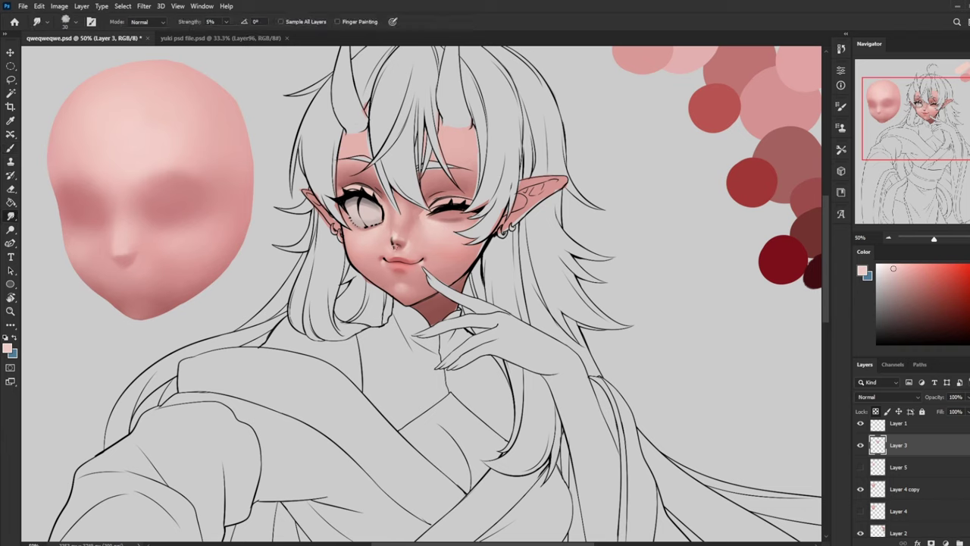
key("bracketleft")
key("bracketleft")
key("bracketright")
key("bracketleft")
Add a deep crimson accent sampled from the palette below the lower lip
key("b")
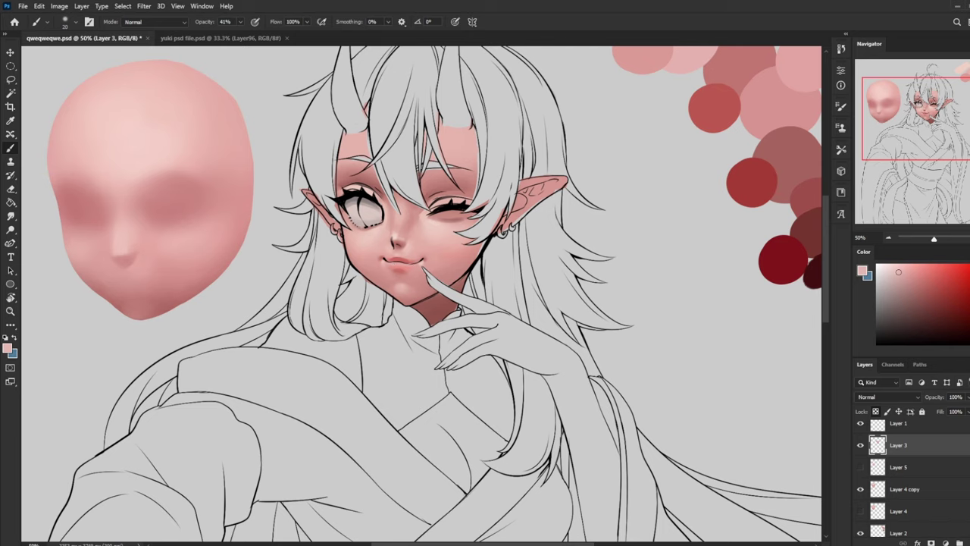
left_click(779, 262, "alt")
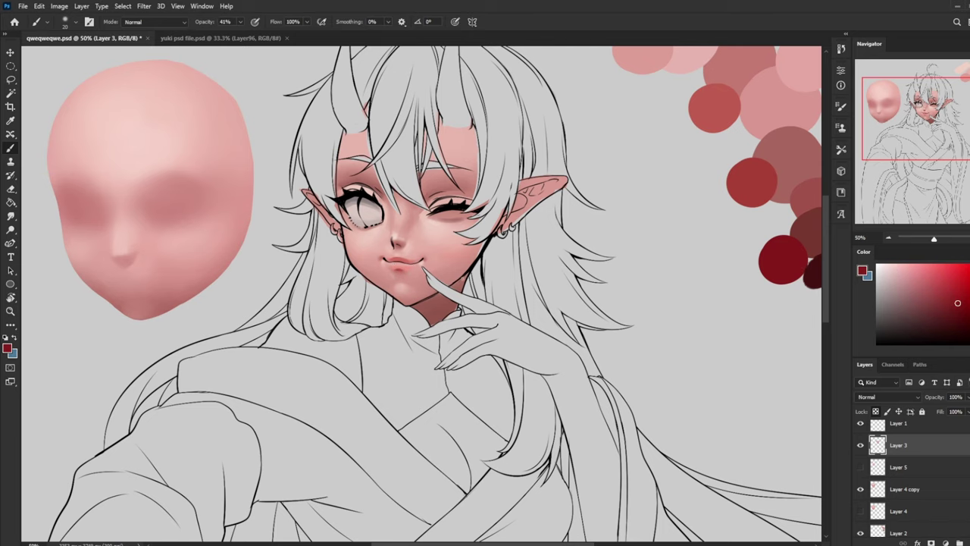
left_click_drag(565, 284, 455, 289)
Sample the darkest maroon from the palette, set the brush opacity to 50% and reduce the brush size
left_click(708, 286, "alt")
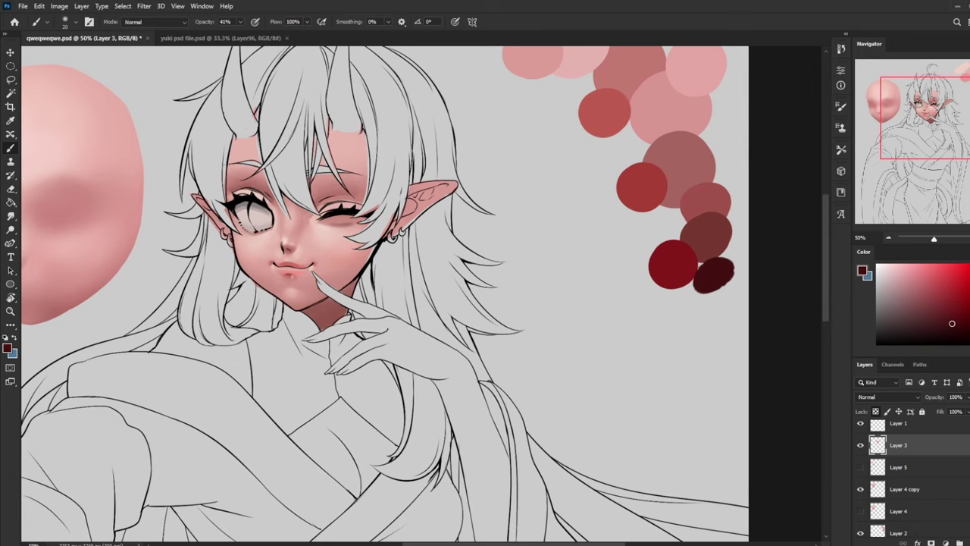
key("ctrl+minus")
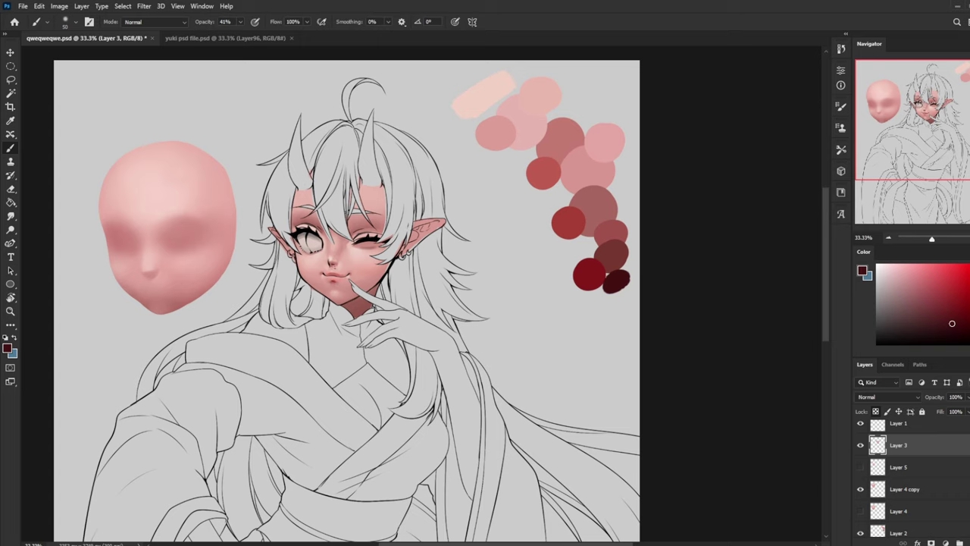
left_click(242, 22)
left_click(245, 35)
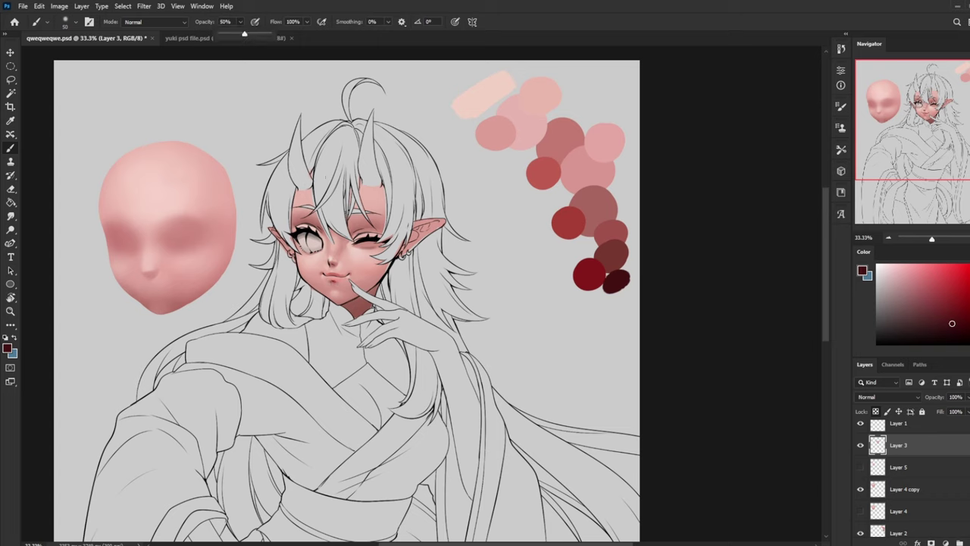
key("bracketleft")
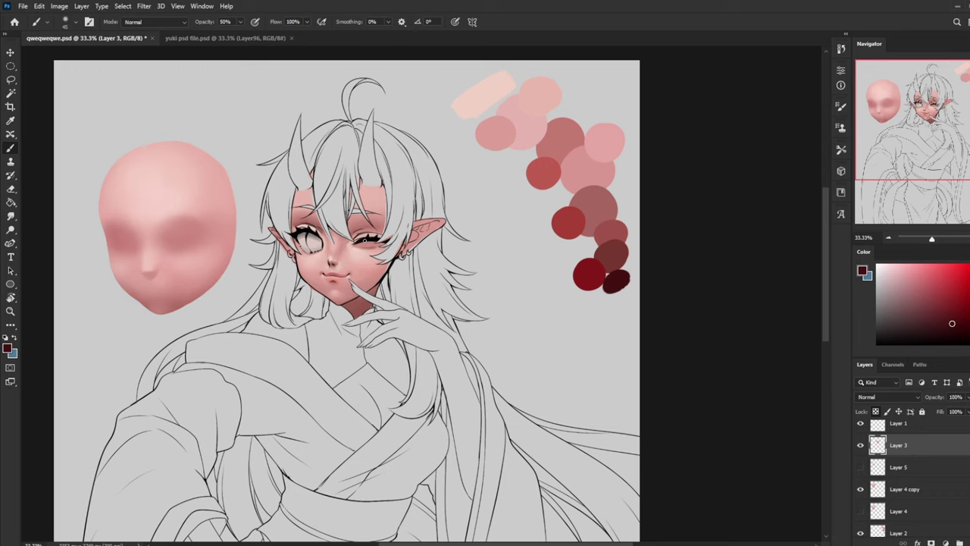
key("bracketleft")
key("ctrl+plus")
mouse_move(403, 299)
left_mouse_down()
mouse_move(612, 334)
mouse_move(572, 330)
left_mouse_up()
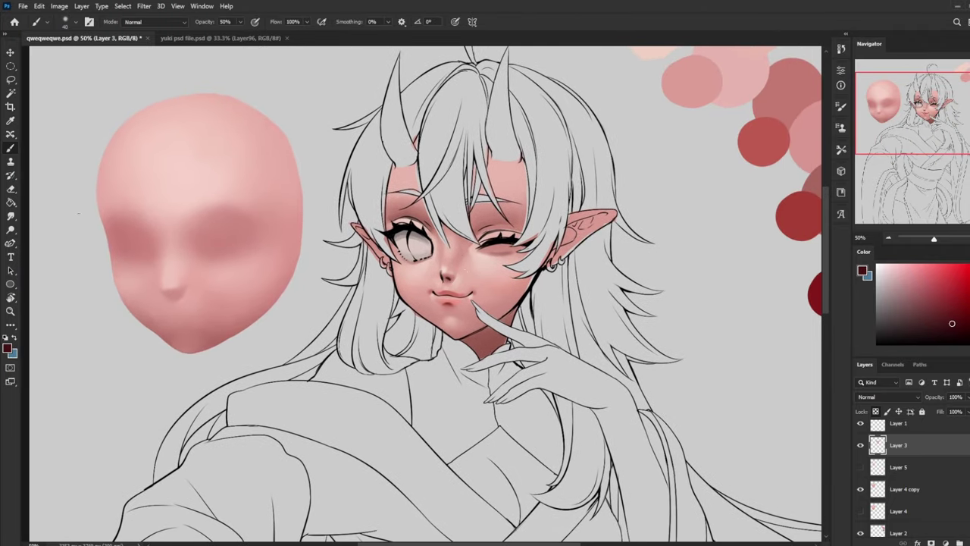
Smudge the shading in the upper part of the open eye with an enlarged smudge brush
left_click(11, 216)
key("bracketright")
key("bracketright")
key("bracketright")
key("bracketright")
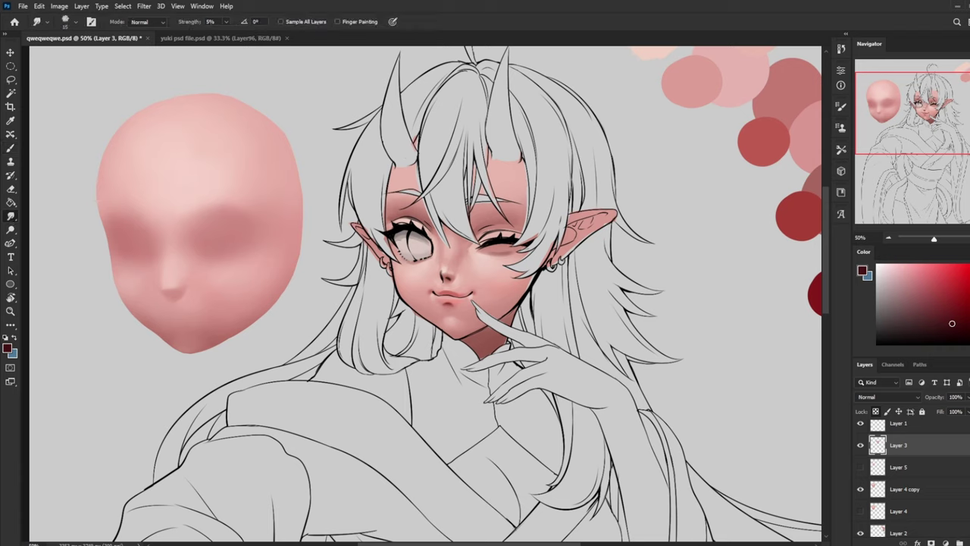
left_click_drag(403, 236, 409, 237)
key("ctrl+minus")
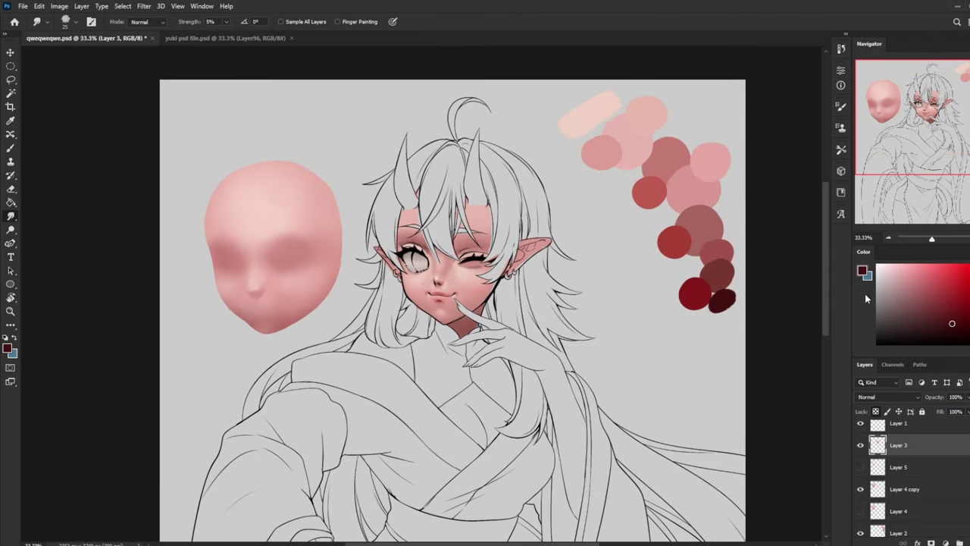
Paint a soft white highlight over the open eyeball with a 250 px brush, sampling greyish tones from around it
left_click(877, 265)
key("b")
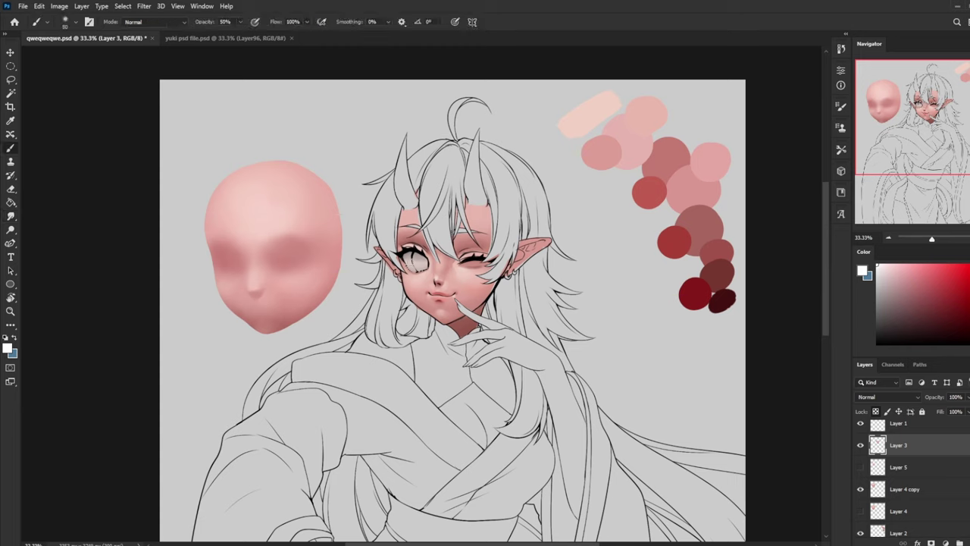
key("bracketright")
key("bracketright")
key("bracketright")
key("bracketright")
key("bracketright")
key("bracketright")
key("bracketright")
left_click_drag(414, 260, 418, 263)
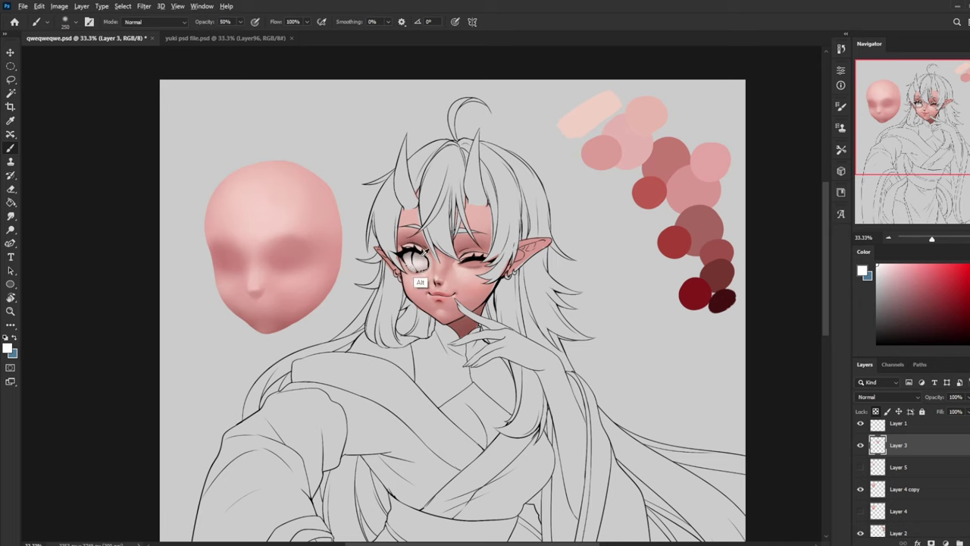
left_click(406, 257, "alt")
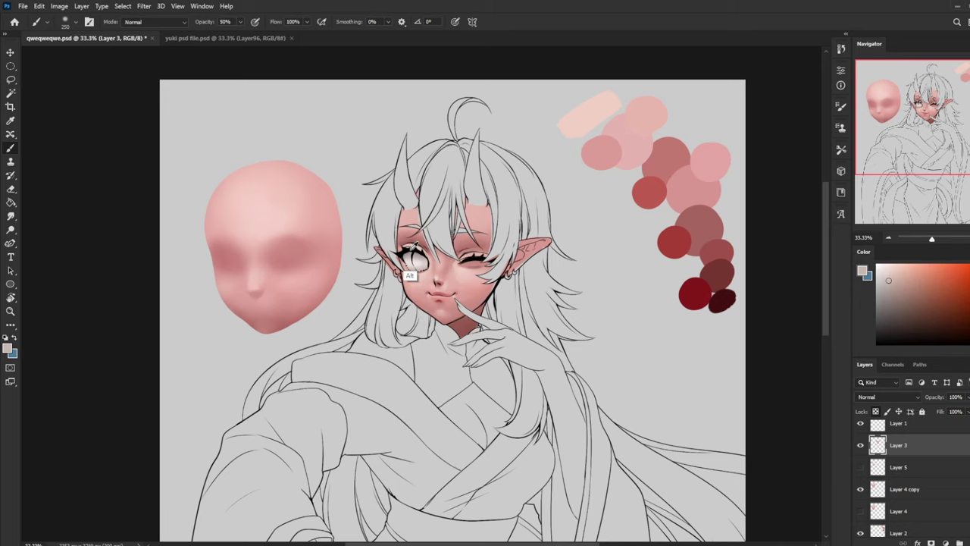
left_click(404, 260, "alt")
left_click(422, 263, "alt")
Sample light pinks from the cheek and paint them softly over the chin
left_click(426, 280, "alt")
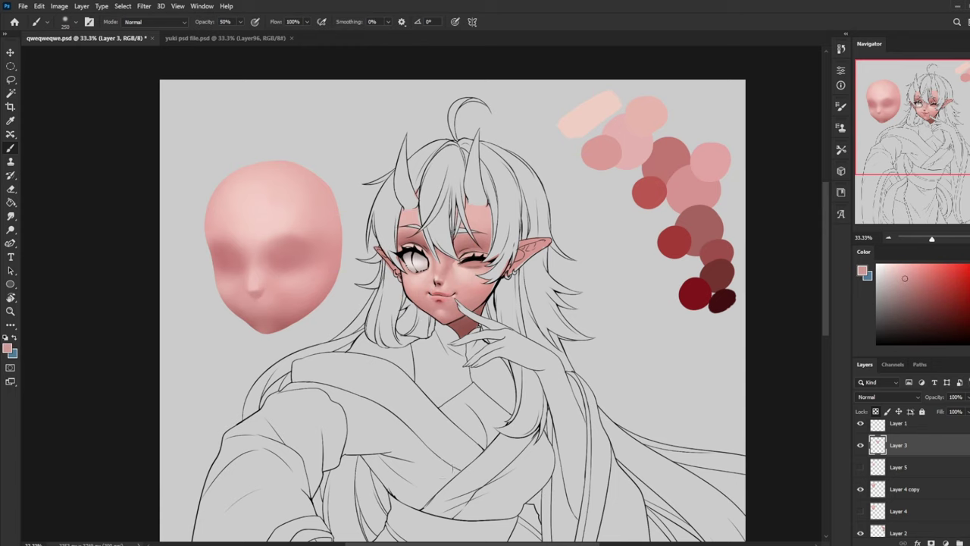
left_click(461, 303, "alt")
left_click_drag(443, 311, 452, 314)
left_click(467, 295, "alt")
left_click(10, 216)
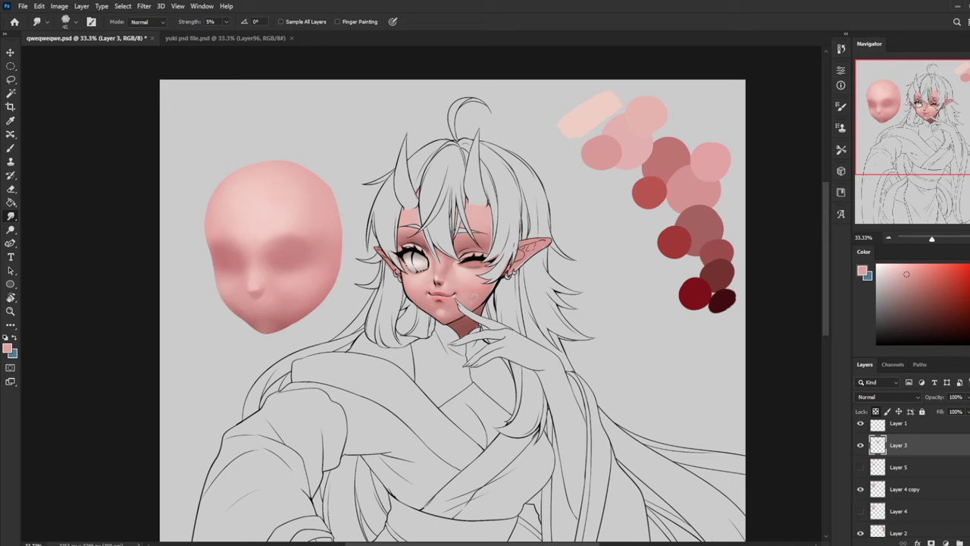
Sample the palette's medium red and shift it to a bright, saturated pink for the blush
key("b")
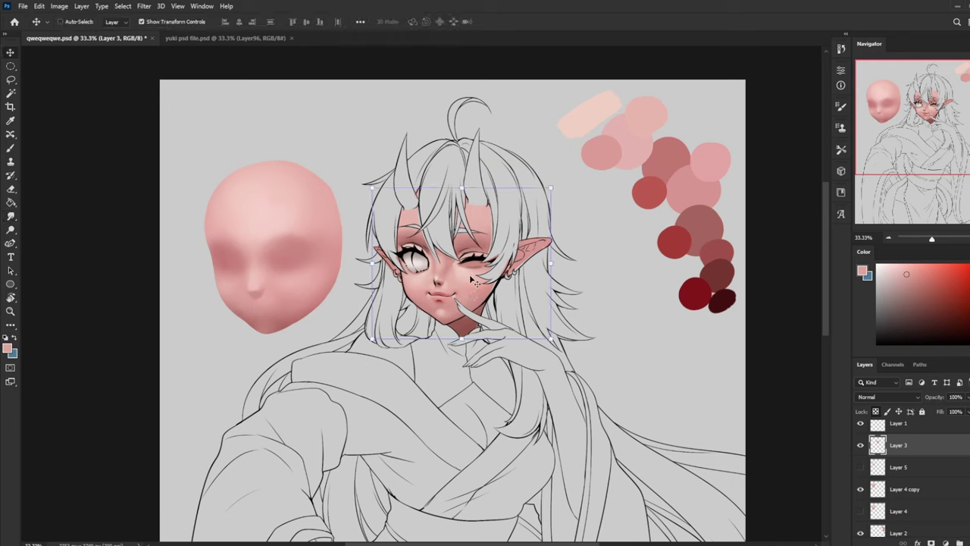
left_click(650, 189, "alt")
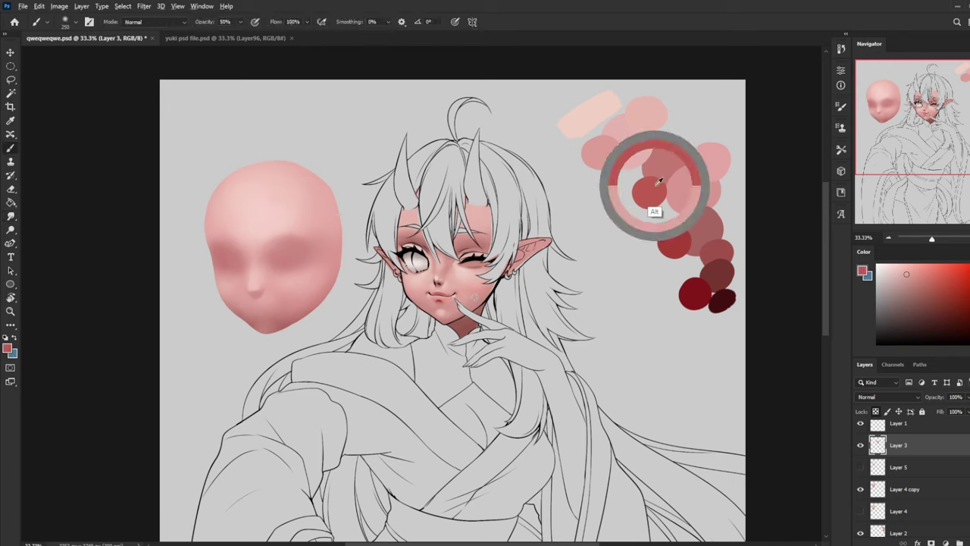
left_click(928, 269)
mouse_move(969, 265)
left_mouse_down()
mouse_move(969, 290)
mouse_move(969, 272)
left_mouse_up()
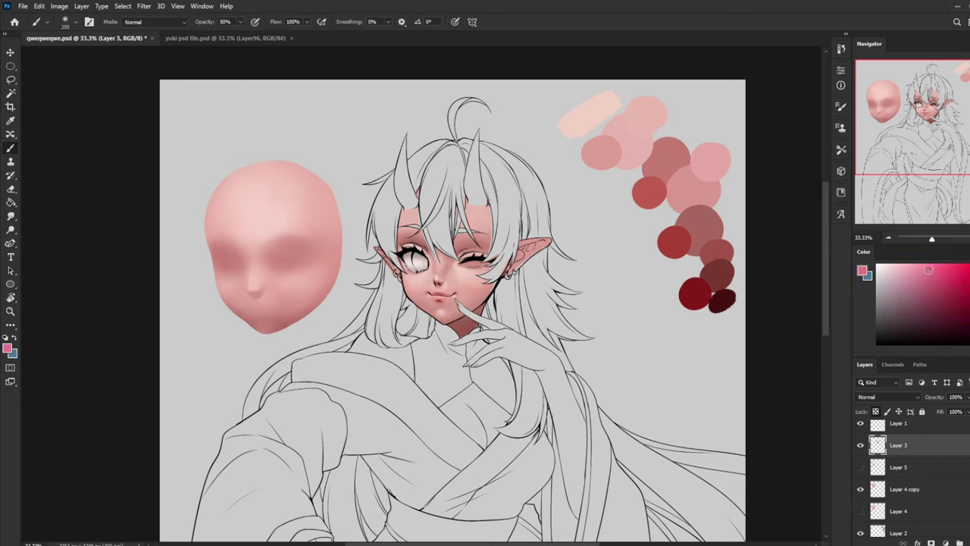
left_click(927, 267)
Paint soft pink blush on both cheeks with a varied brush size, and ready a 15 px smudge brush for blending
key("bracketright")
key("bracketright")
key("bracketright")
key("bracketright")
key("bracketright")
key("bracketright")
key("bracketright")
key("bracketleft")
key("bracketleft")
key("bracketleft")
key("bracketleft")
left_click_drag(406, 285, 413, 290)
key("bracketleft")
key("bracketleft")
key("bracketleft")
key("bracketright")
left_click(11, 217)
key("bracketleft")
key("bracketleft")
key("bracketleft")
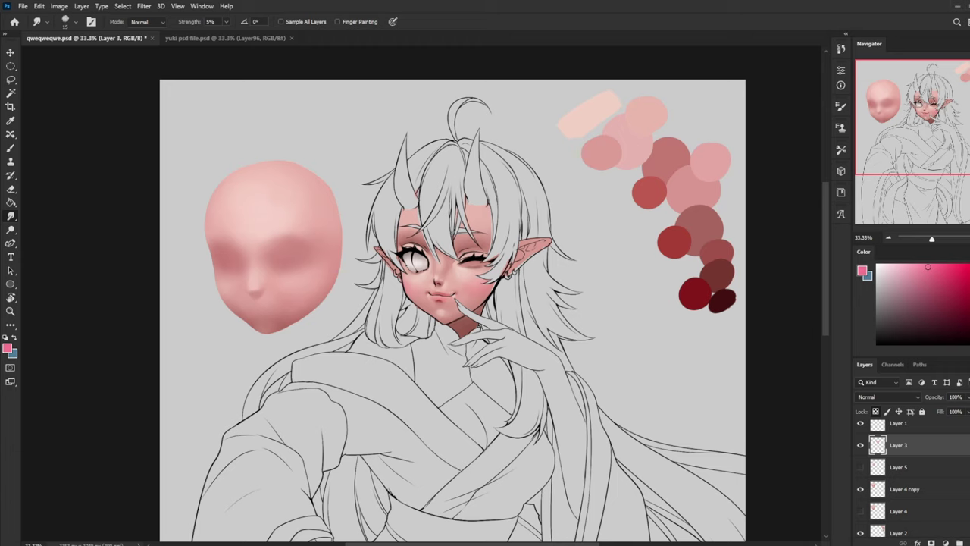
Try to add a pale pink highlight above the upper lip with a small 30 px brush
key("z")
left_click_drag(377, 225, 494, 331)
key("b")
left_click(429, 353, "alt")
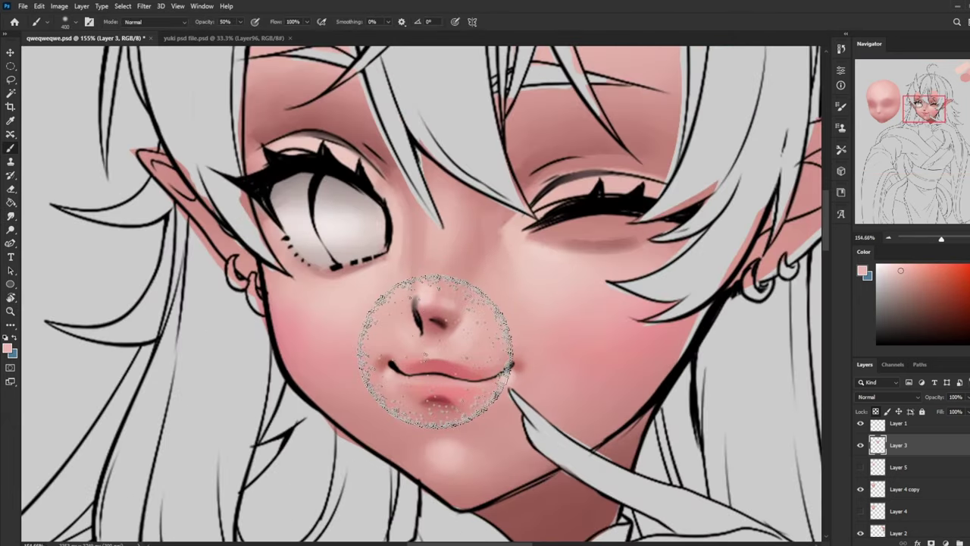
key("bracketleft")
key("bracketleft")
key("bracketleft")
key("bracketleft")
key("bracketleft")
key("bracketleft")
key("bracketleft")
key("bracketleft")
key("bracketleft")
key("bracketleft")
key("bracketleft")
key("bracketleft")
key("bracketleft")
key("bracketleft")
key("bracketleft")
key("bracketleft")
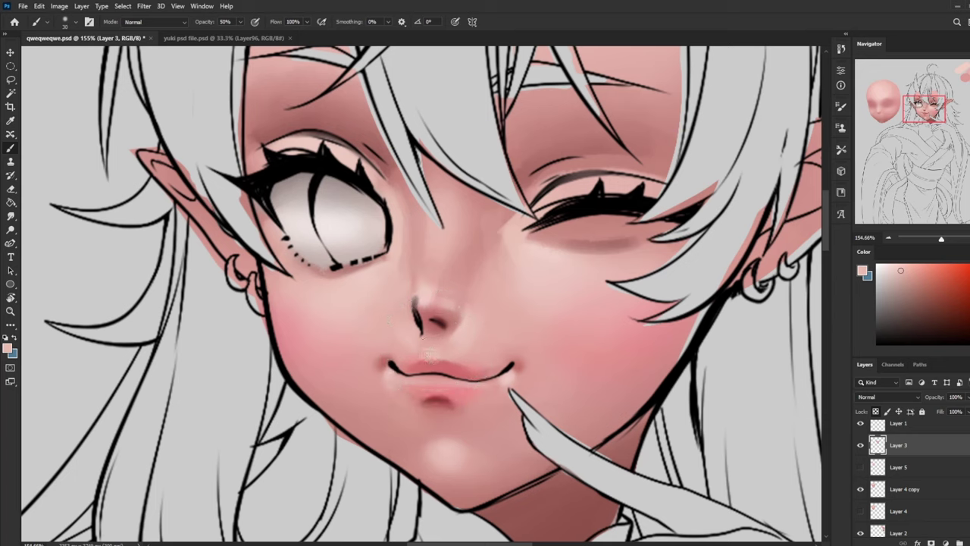
left_click_drag(429, 354, 436, 356)
key("ctrl+z")
key("ctrl+0")
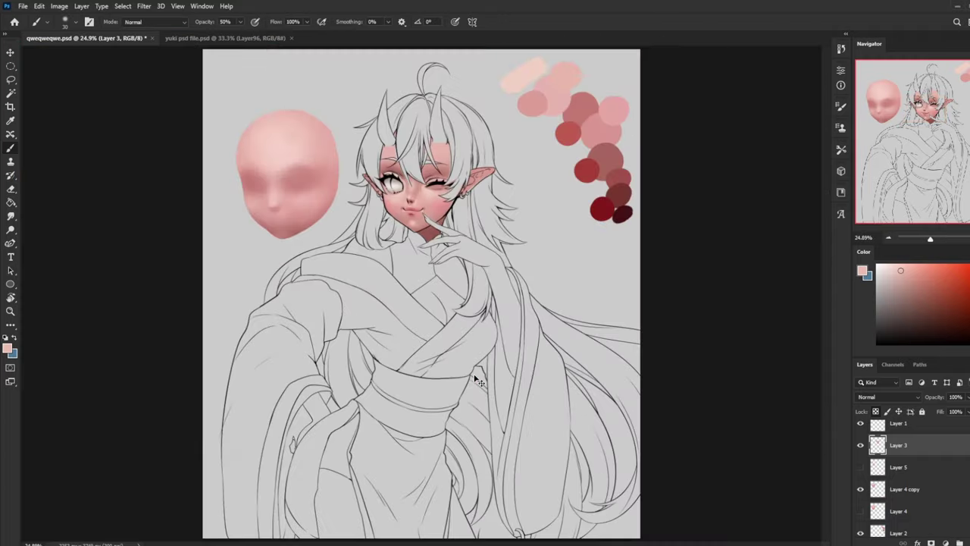
Sample the red of the lower lip and smudge the accent below the mouth into the skin
key("z")
left_click_drag(357, 98, 534, 246)
key("b")
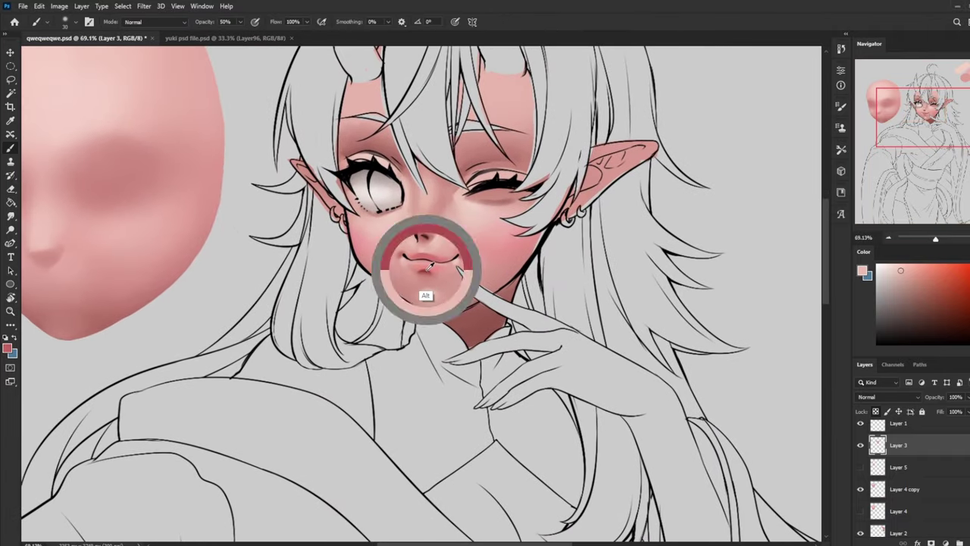
left_click(427, 270, "alt")
key("r")
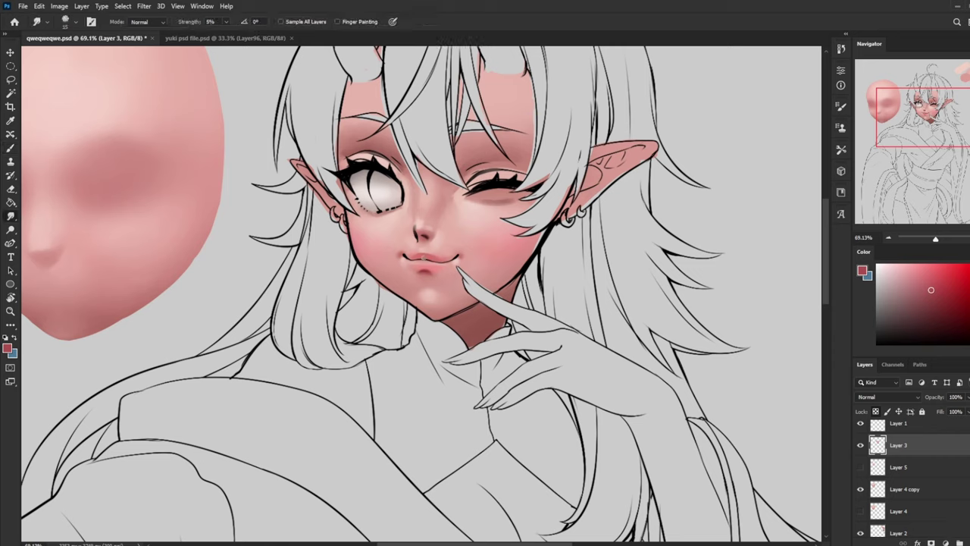
left_click_drag(431, 274, 417, 275)
Create a new layer above Layer 3 and enlarge the soft brush to 500 px
left_click(969, 542)
key("]")
key("]")
key("]")
key("]")
key("]")
key("]")
key("]")
key("b")
right_click(539, 256)
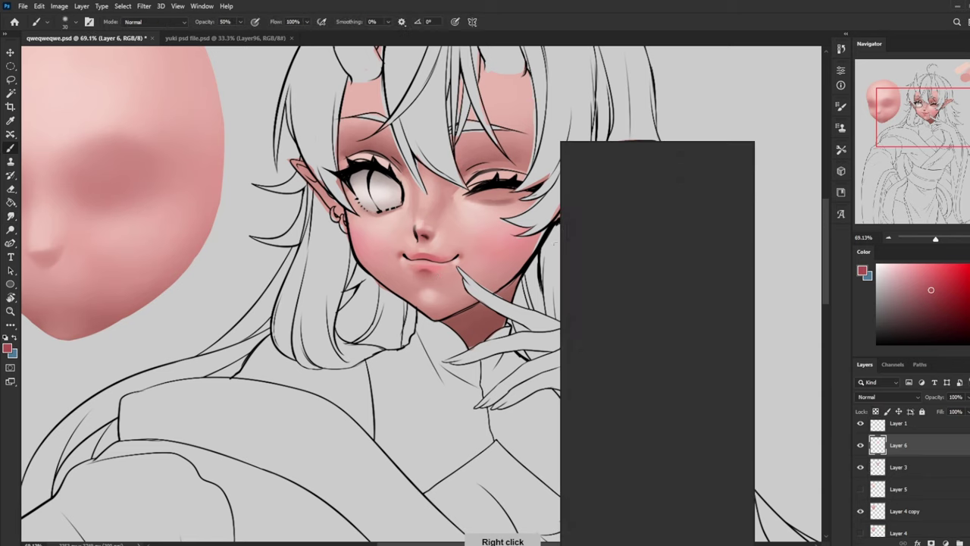
left_click(728, 102)
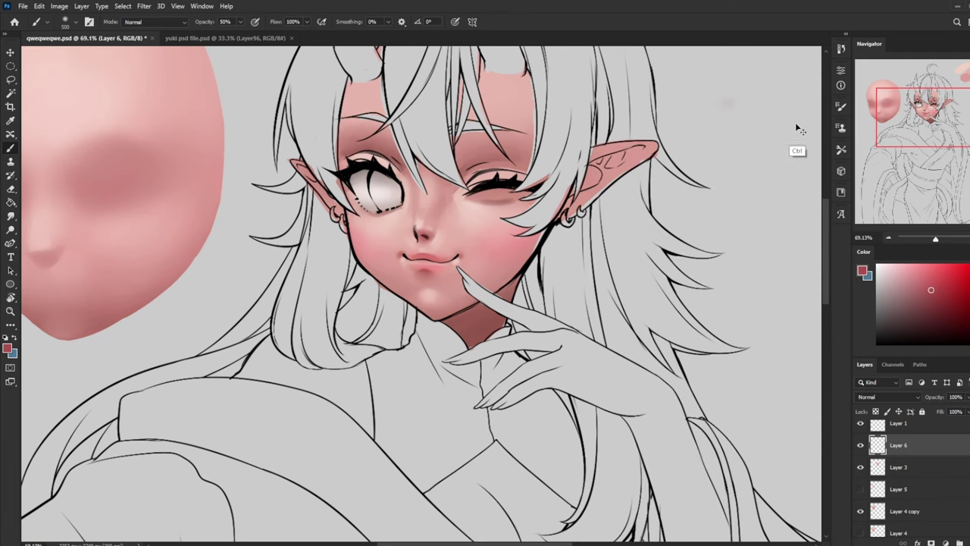
Sample the deep crimson from the palette and reduce the soft brush to 400 px
left_click_drag(652, 250, 412, 298)
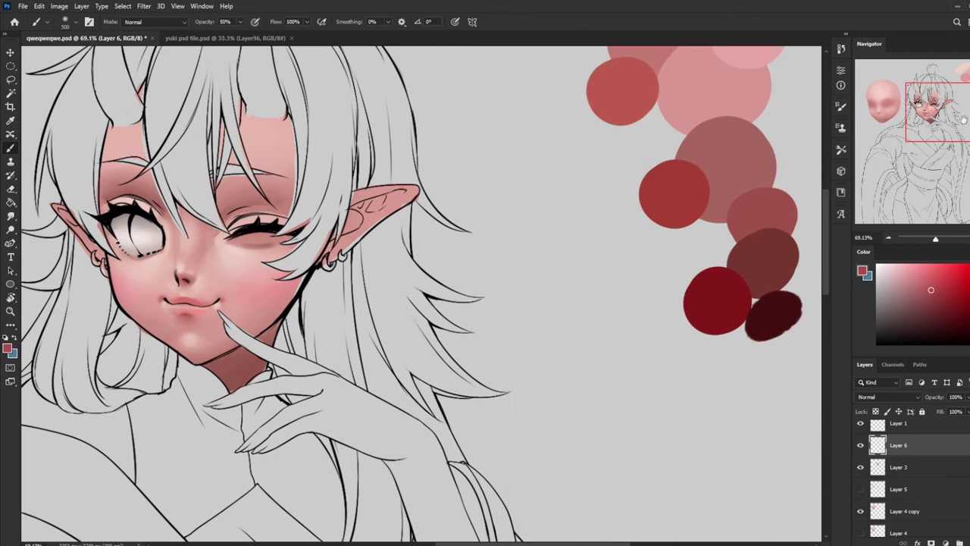
left_click(731, 297, "alt")
left_click_drag(265, 336, 504, 282)
key("[")
key("[")
key("[")
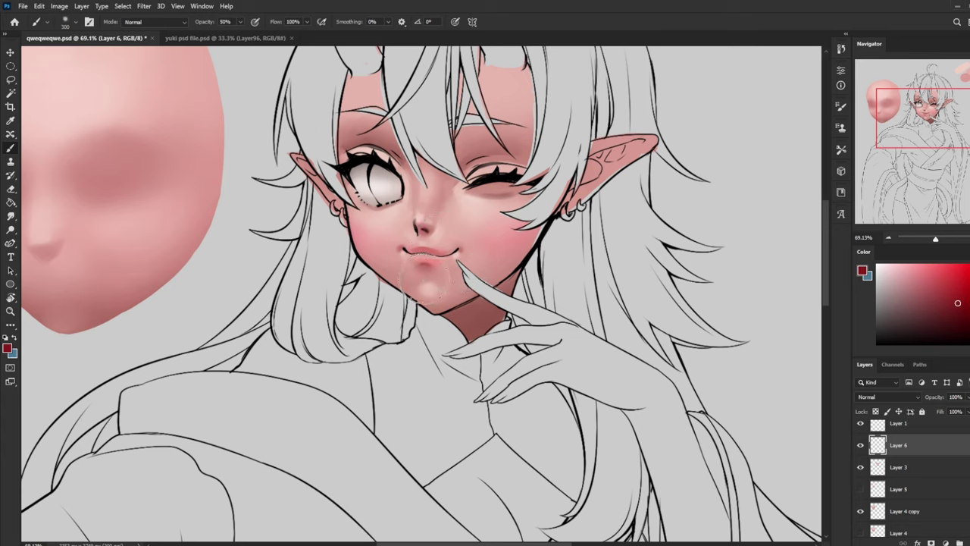
key("]")
key("]")
Lower the brush opacity to 9% and paint faint crimson shading between the lower lip and chin with a smaller brush
left_click_drag(434, 278, 426, 279)
key("ctrl+z")
left_click(240, 22)
left_click_drag(239, 35, 219, 35)
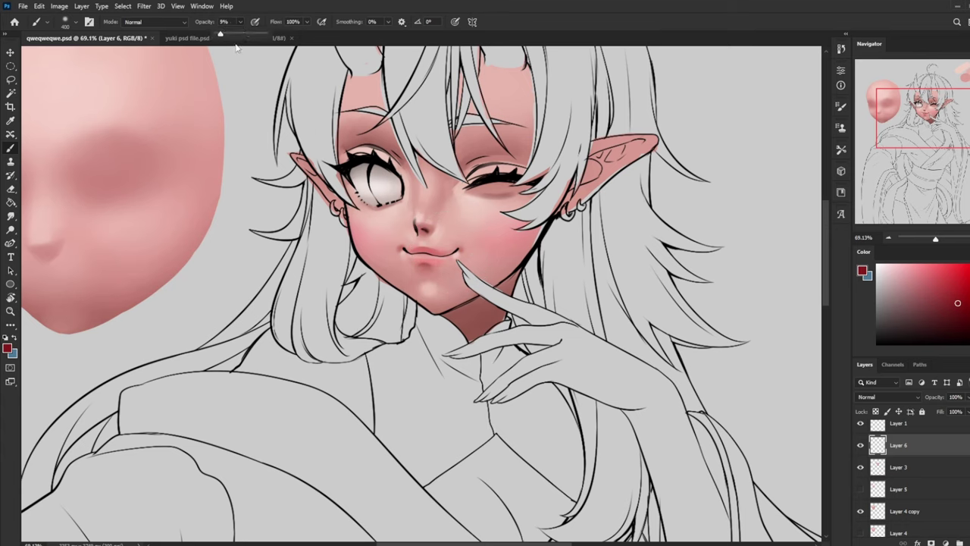
left_click(444, 226)
key("[")
key("[")
key("[")
key("[")
key("[")
key("[")
key("[")
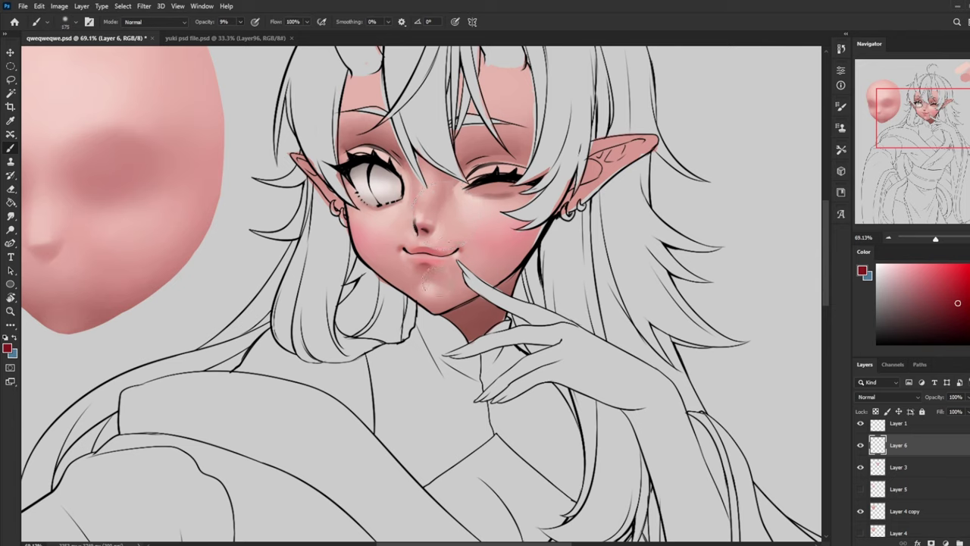
mouse_move(426, 272)
left_mouse_down()
mouse_move(443, 246)
mouse_move(431, 277)
left_mouse_up()
Switch to the eraser on the new layer and adjust its tip settings and size for cleaning up the shading
key("e")
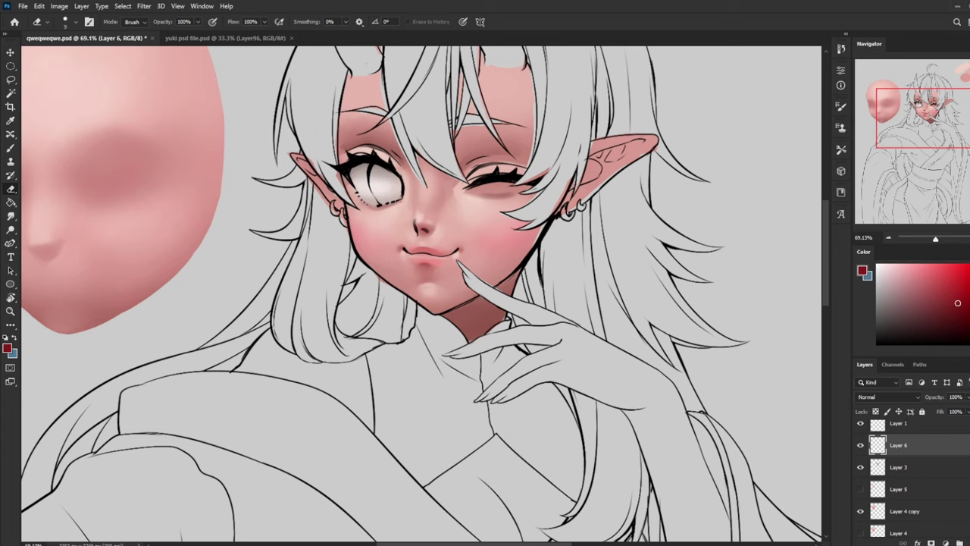
key("bracketright")
key("bracketright")
key("bracketright")
key("bracketright")
key("bracketright")
key("ctrl+minus")
key("ctrl+minus")
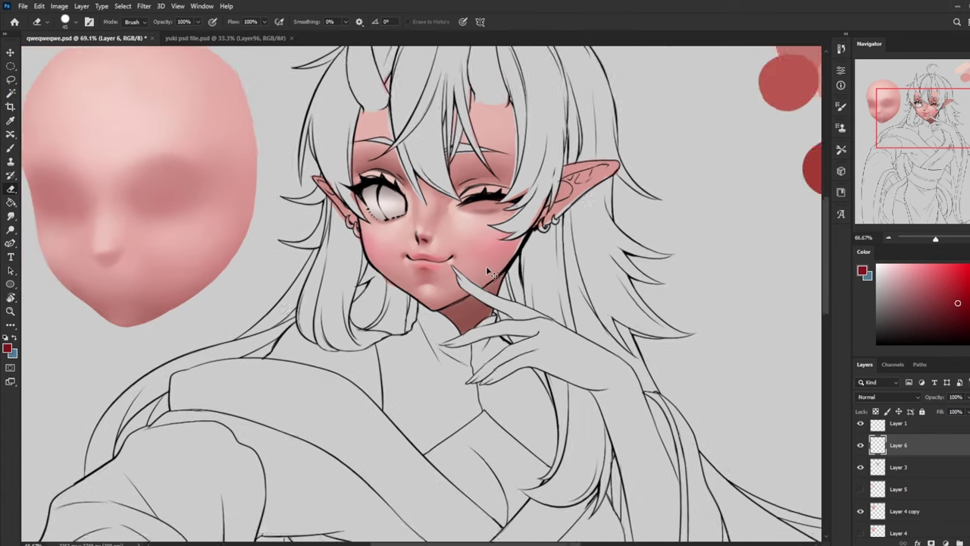
key("ctrl+minus")
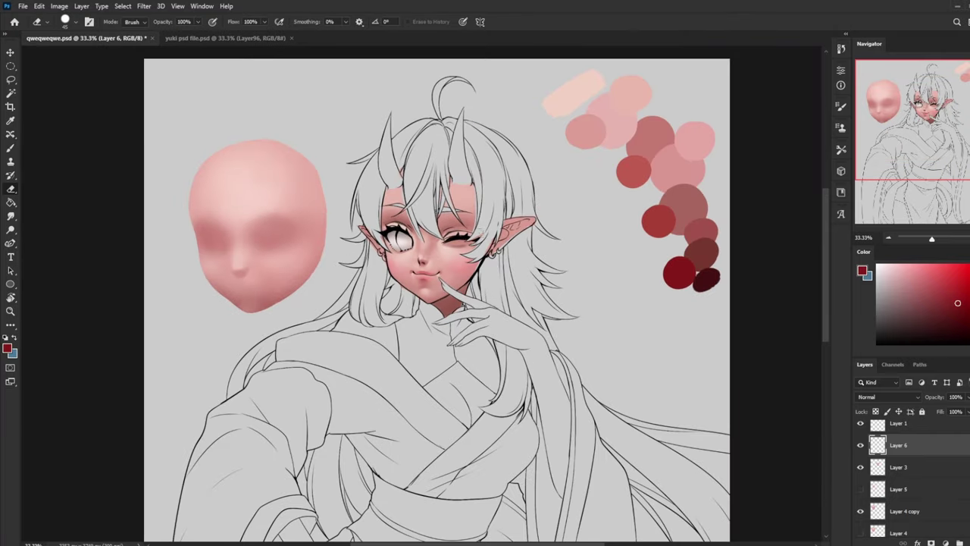
right_click(479, 233)
left_click(518, 265)
left_click(772, 226)
key("bracketleft")
key("bracketleft")
key("bracketleft")
key("bracketleft")
Raise the brush opacity to 100% and paint over the nose line with reds sampled from the nose
key("b")
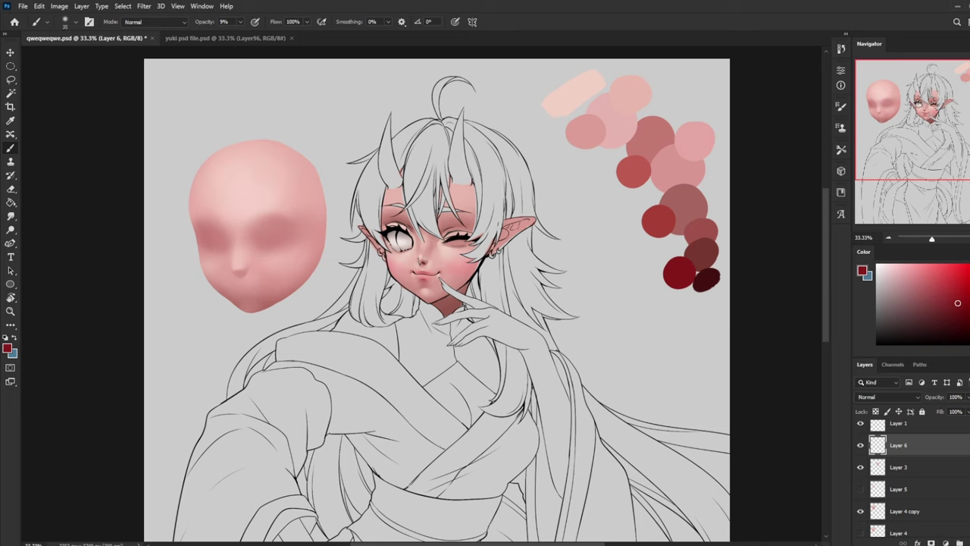
left_click(240, 22)
left_click_drag(240, 35, 286, 35)
left_click(421, 262)
left_click(422, 260, "alt")
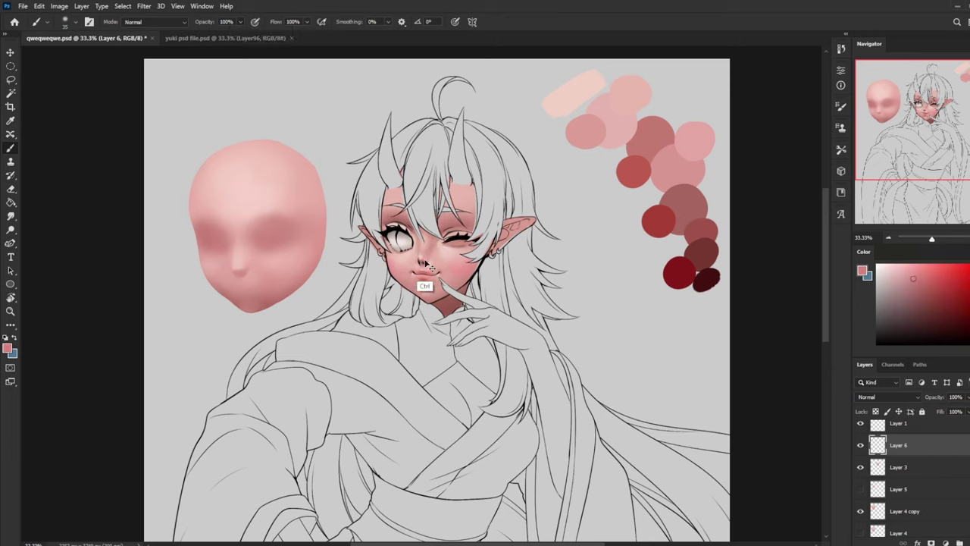
scroll(436, 281, "up", 5)
left_click(436, 281, "alt")
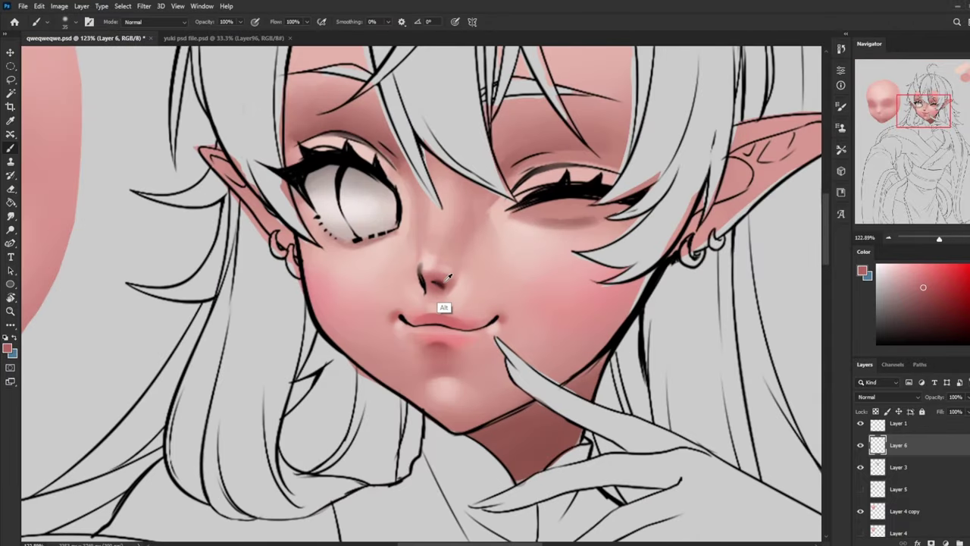
mouse_move(424, 289)
left_mouse_down()
mouse_move(421, 273)
mouse_move(425, 288)
left_mouse_up()
Retouch the skin around the nose and above the upper lip with tones repeatedly sampled from the neighbouring areas
left_click(436, 287, "alt")
left_click(406, 313, "alt")
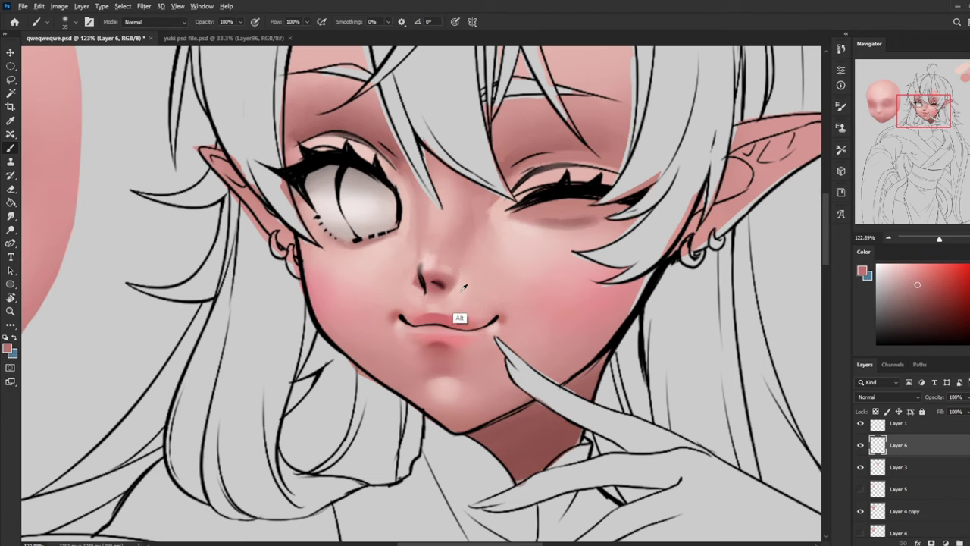
left_click(458, 318, "alt")
left_click(455, 293, "alt")
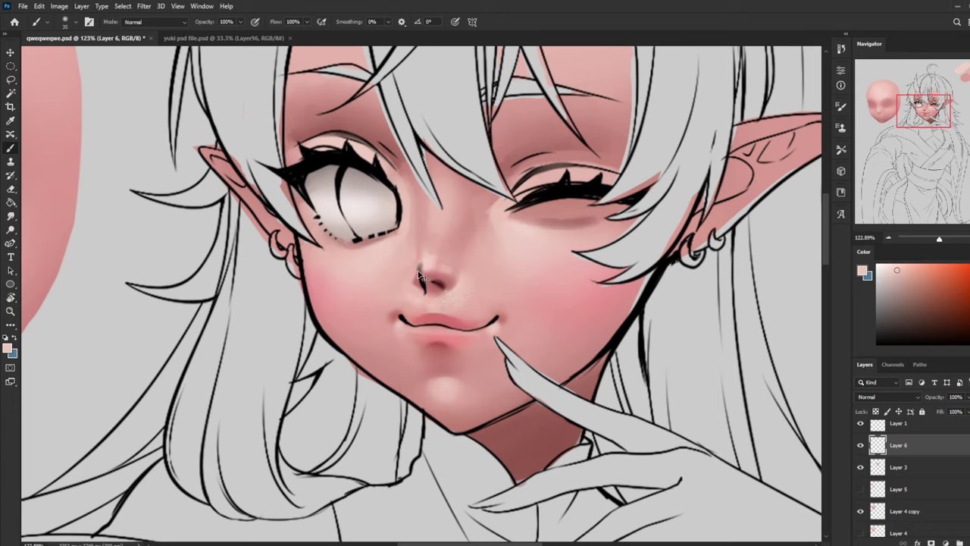
left_click(413, 297, "alt")
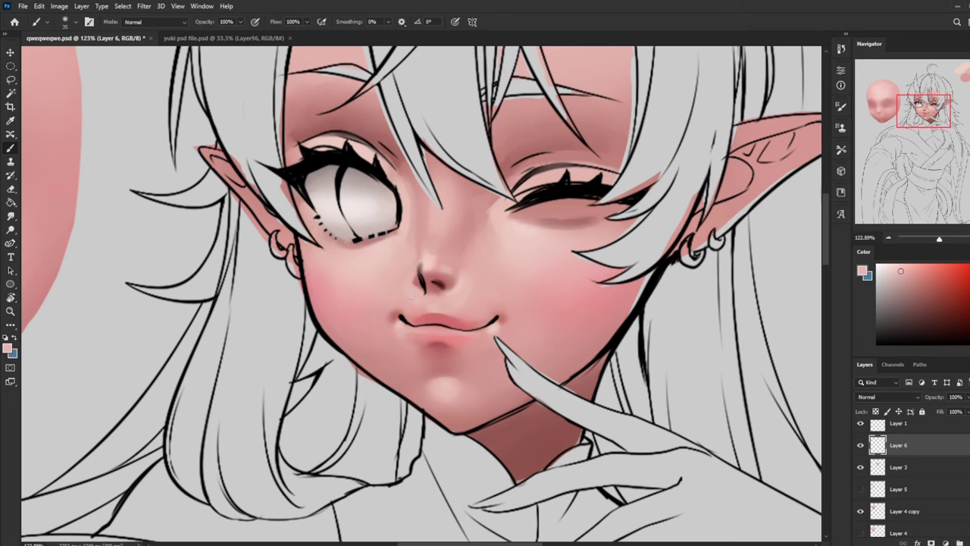
left_click(433, 305, "alt")
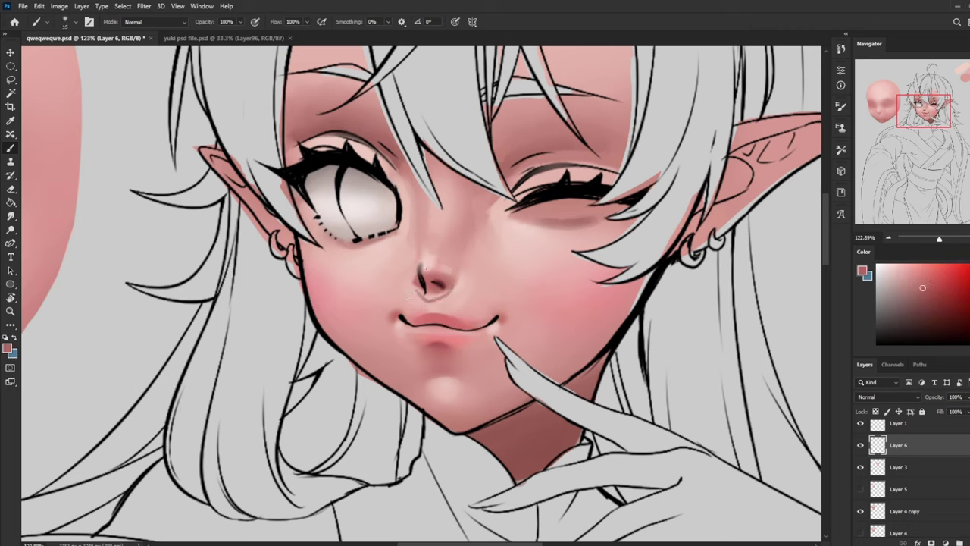
Lower the brush opacity to 54% and soften the shading under the nose with the sampled nose red
key("bracketright")
key("5")
key("4")
mouse_move(442, 290)
left_mouse_down()
mouse_move(413, 282)
mouse_move(448, 288)
left_mouse_up()
key("ctrl+0")
key("ctrl+plus")
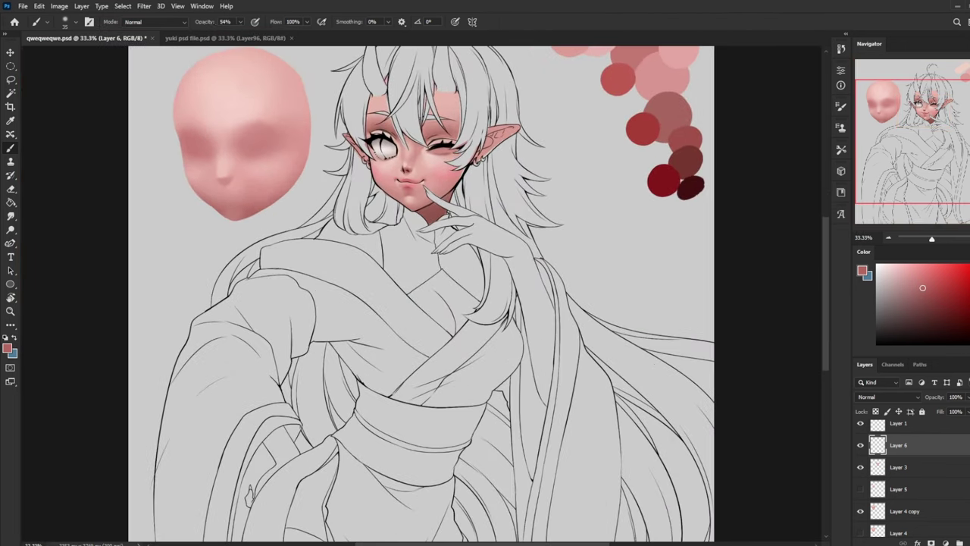
Sample a light pink from the face beside the mouth and raise the brush opacity to 83%
left_click(396, 196, "alt")
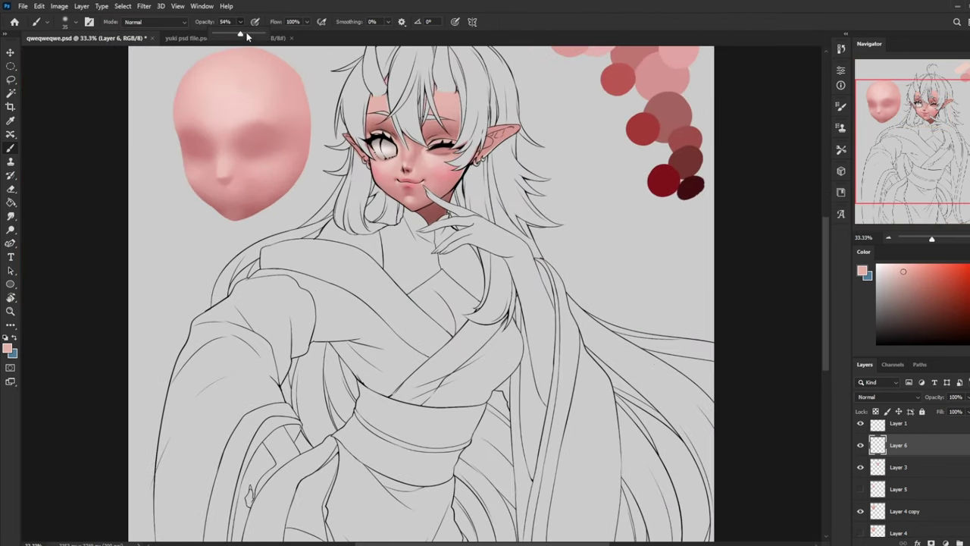
left_click_drag(246, 35, 259, 36)
left_click_drag(521, 252, 569, 347)
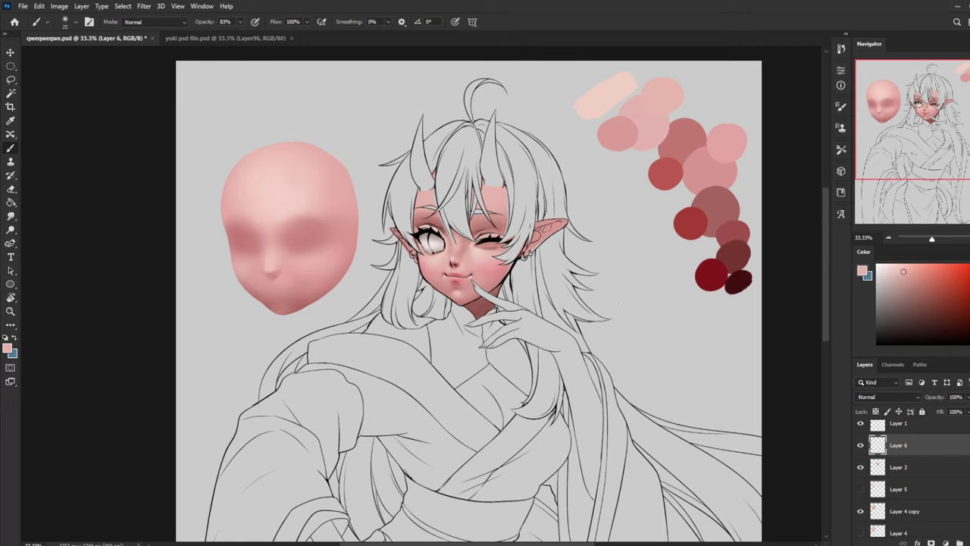
Merge Layer 6 down into Layer 3
key("r")
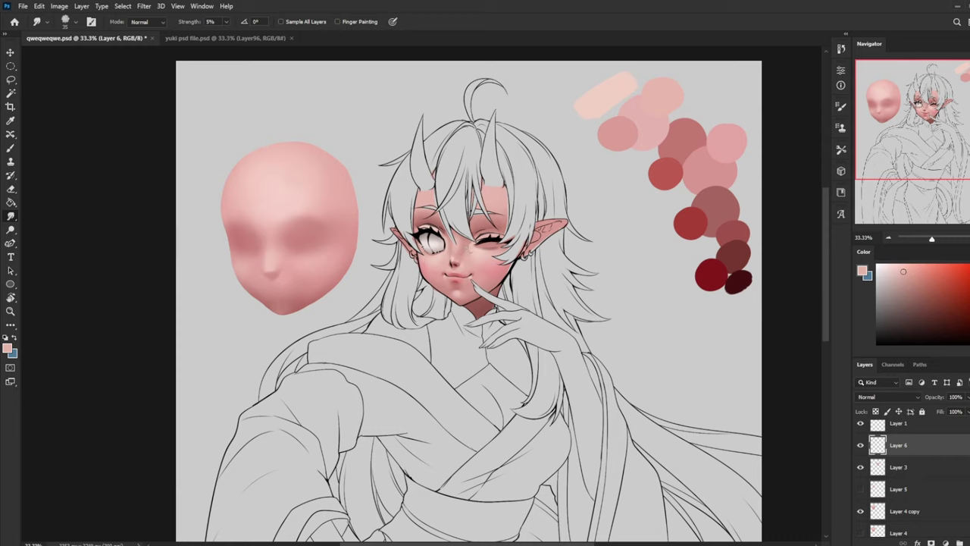
right_click(899, 446)
left_click(834, 371)
Load the soft brush with the palest peach swatch at 26% opacity and add a new layer above Layer 3
key("b")
right_click(571, 276)
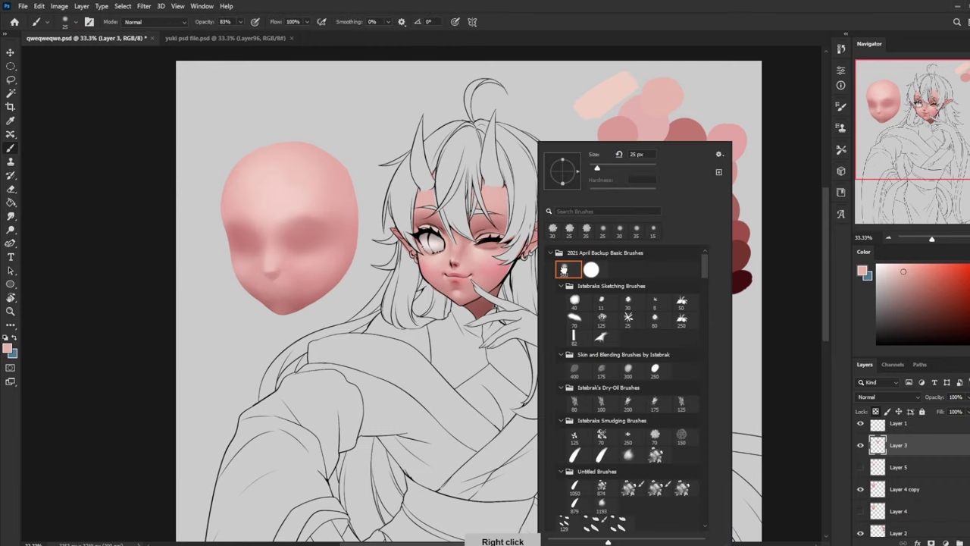
left_click(789, 213)
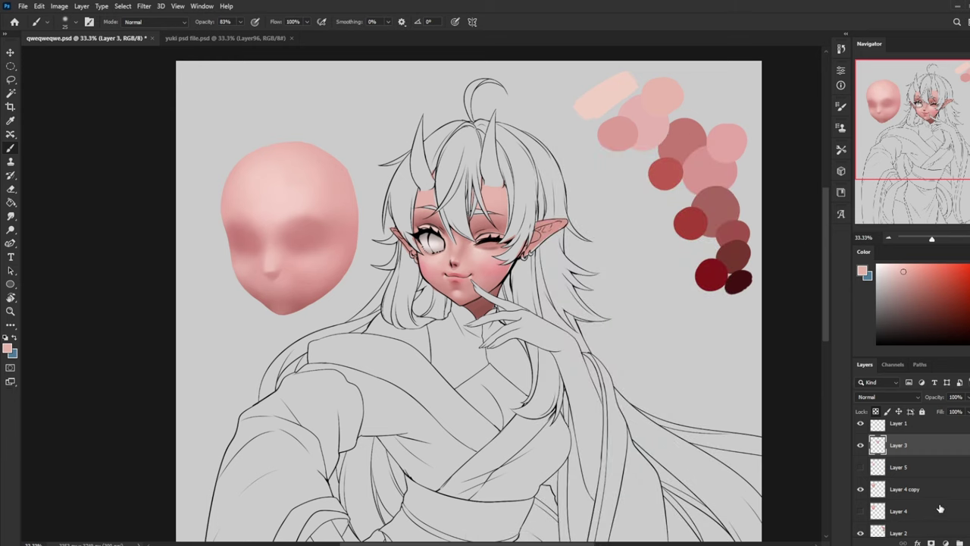
key("ctrl+minus")
left_click(525, 86, "alt")
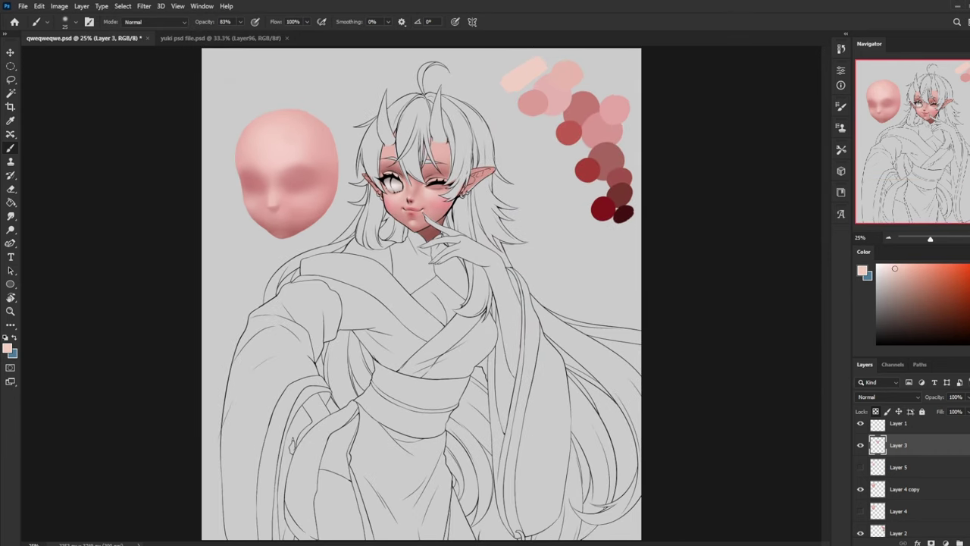
right_click(485, 253)
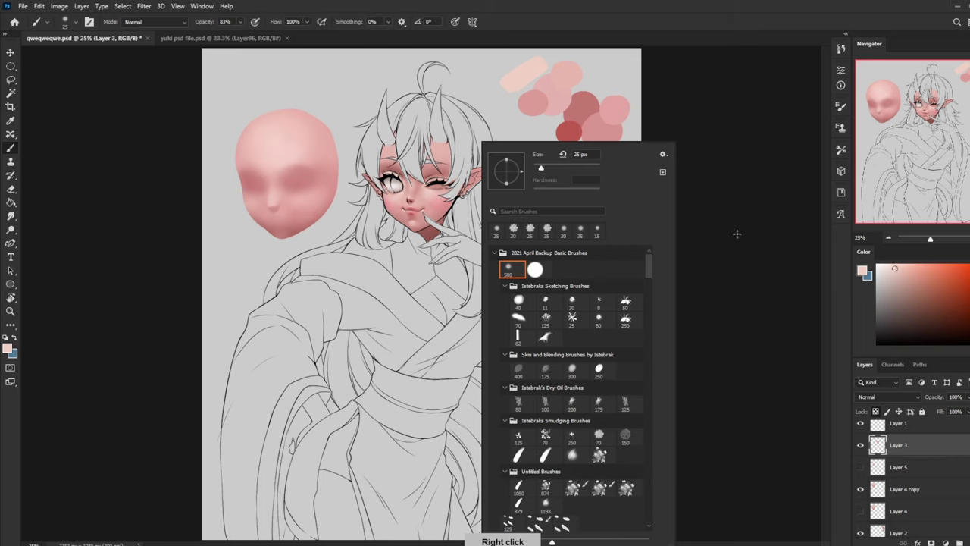
left_click(714, 254)
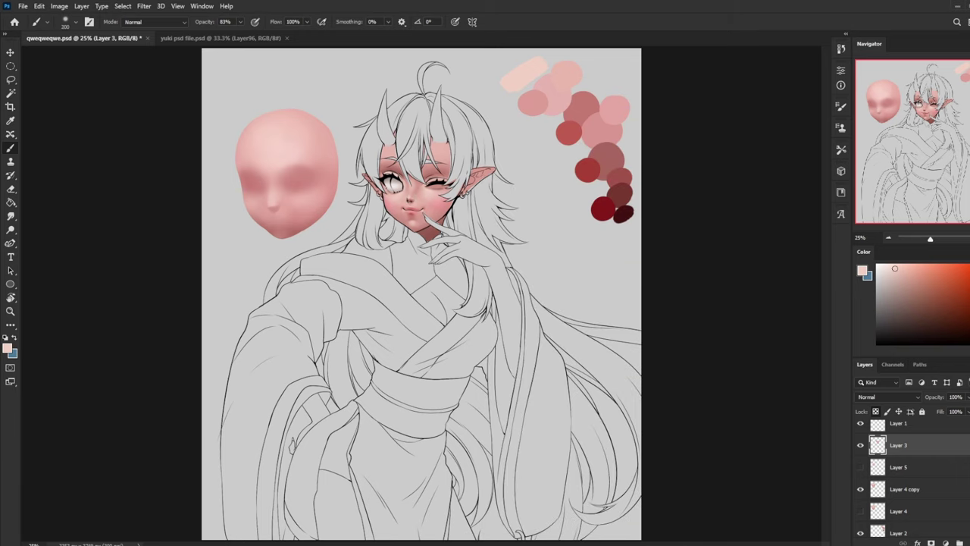
left_click(240, 21)
left_click_drag(243, 33, 213, 34)
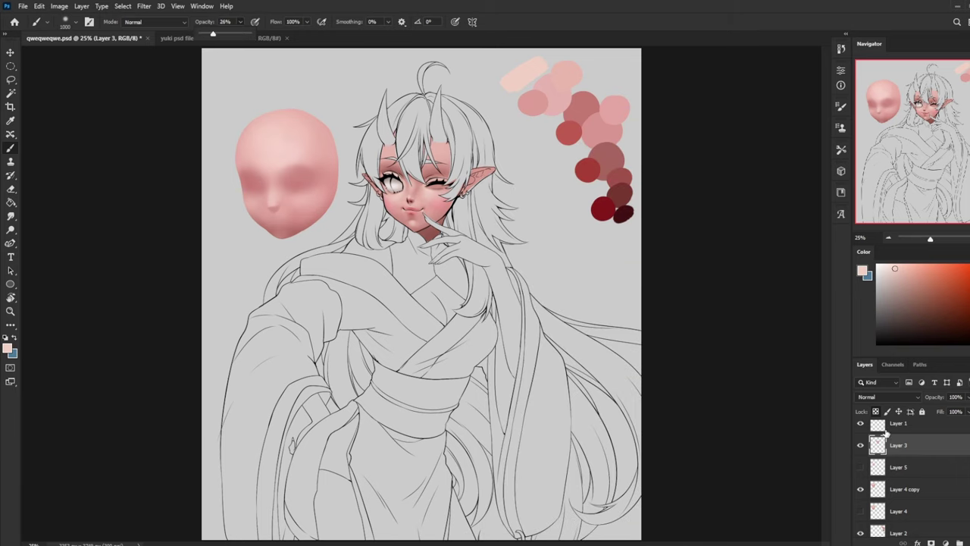
left_click(967, 543)
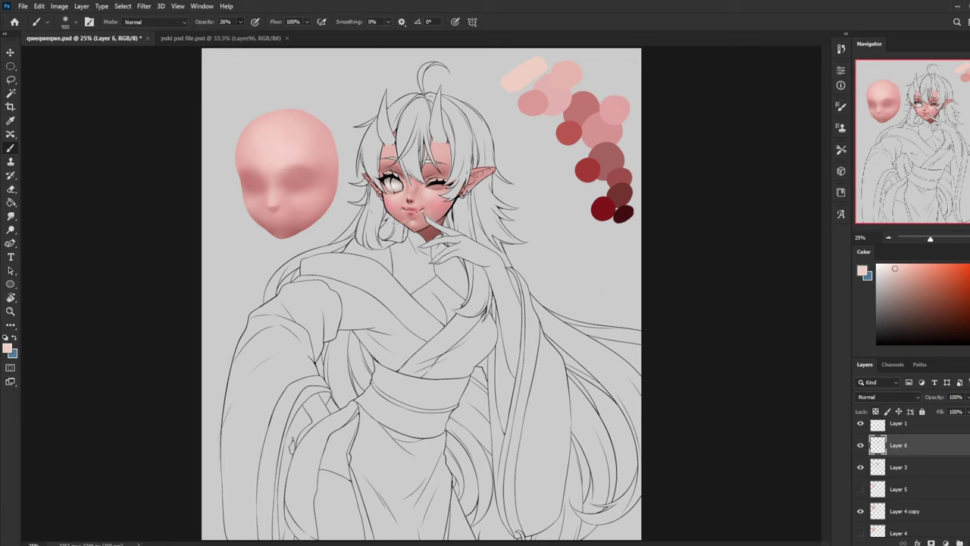
Lighten the colour to a near-white pink and paint soft highlights below the winking eye, reducing the brush to 300 px
key("bracketleft")
key("bracketleft")
key("bracketleft")
key("bracketleft")
key("bracketleft")
key("bracketleft")
left_click(883, 264)
key("bracketleft")
key("bracketleft")
key("bracketleft")
key("bracketleft")
mouse_move(440, 186)
left_mouse_down()
mouse_move(394, 204)
mouse_move(435, 191)
left_mouse_up()
key("bracketleft")
key("bracketleft")
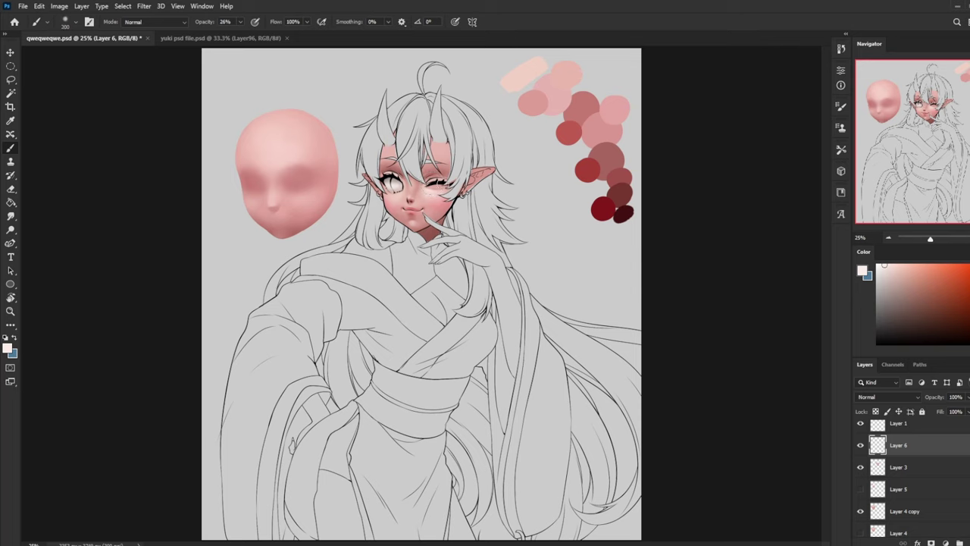
Erase highlight spill around the open eye and compare the face with Layer 6 hidden and shown
key("e")
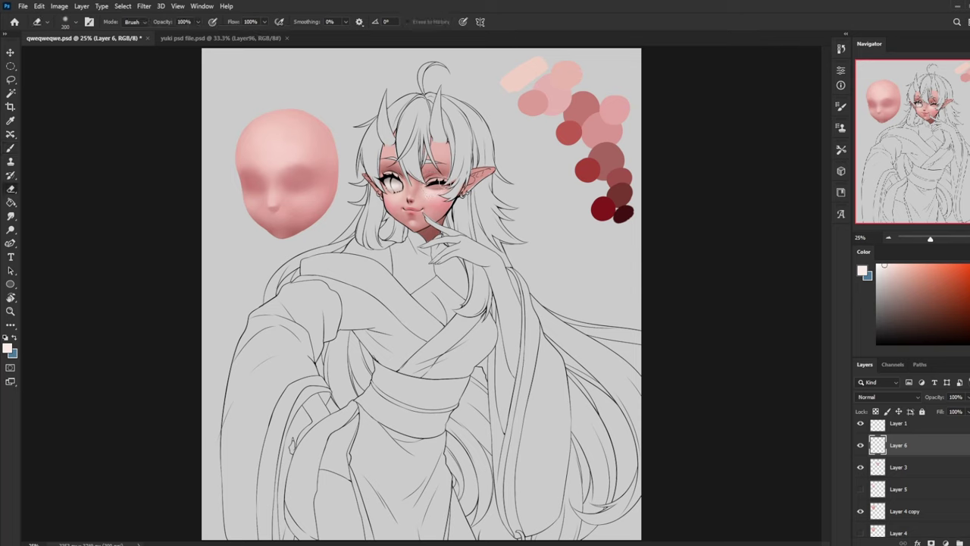
left_click_drag(386, 181, 393, 178)
left_click(860, 444)
left_click(860, 445)
left_click(860, 445)
left_click(860, 445)
left_click(860, 444)
left_click(860, 445)
Load the painted area of Layer 3 as a selection and create a new layer from it
left_click(919, 473)
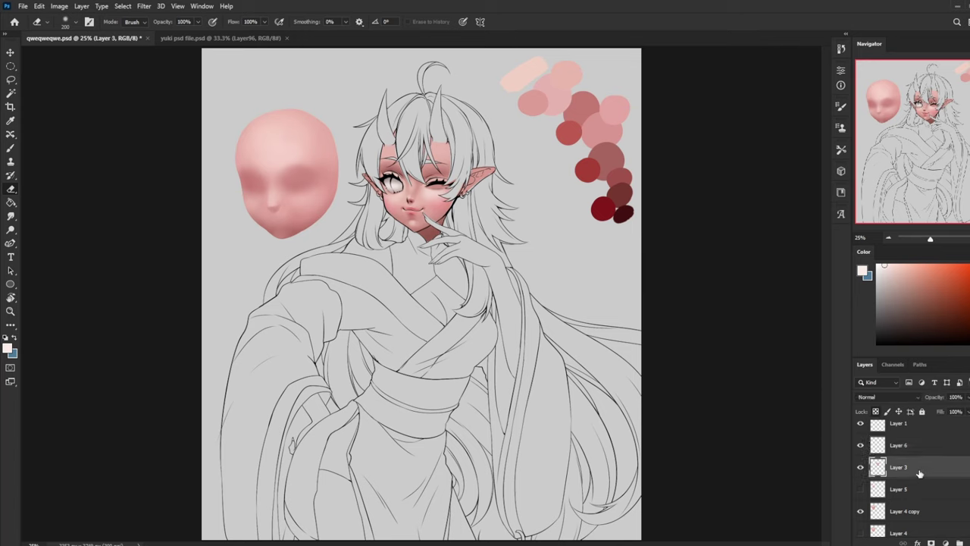
left_click(878, 467, "ctrl")
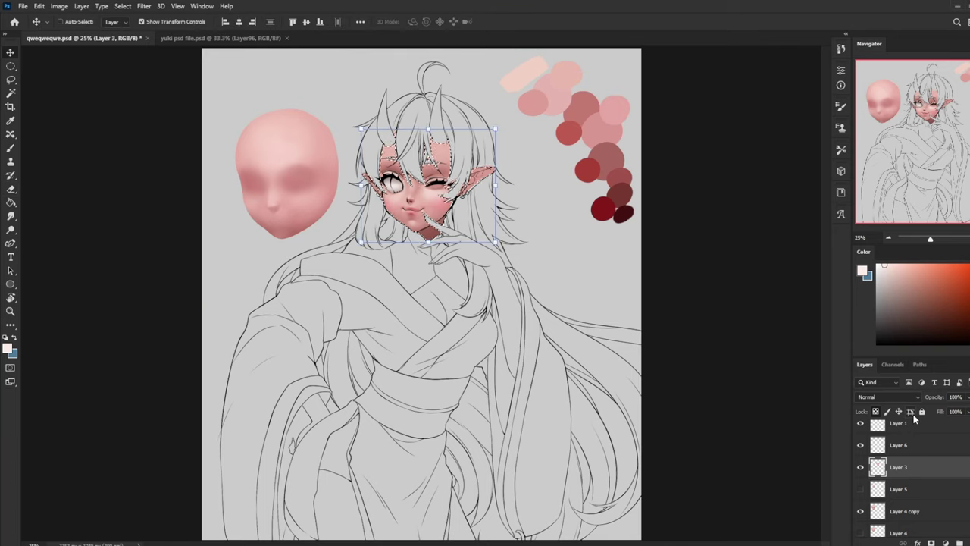
key("ctrl+j")
Paint faint shading on the face with the darkest maroon swatch at 16% opacity, going from a 900 px brush down to 125 px
key("b")
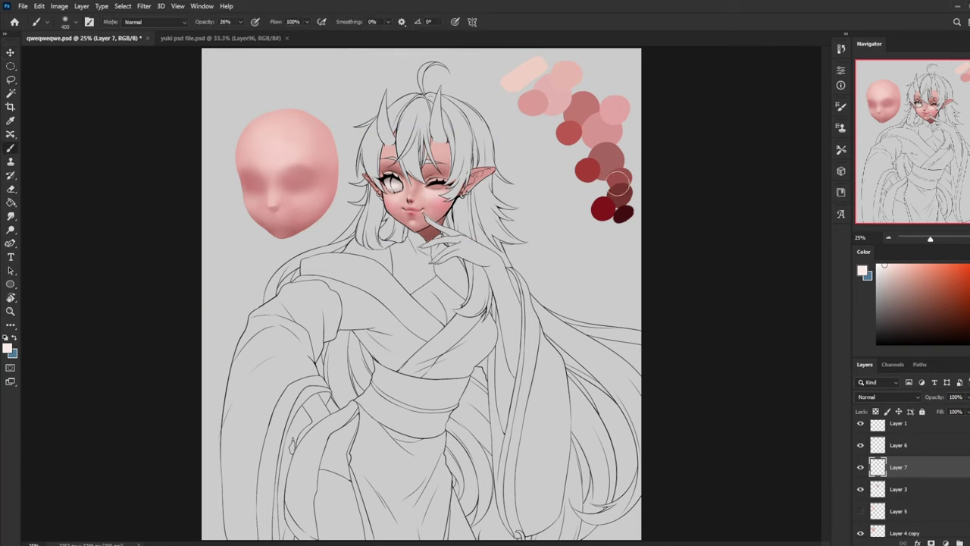
left_click(623, 214, "alt")
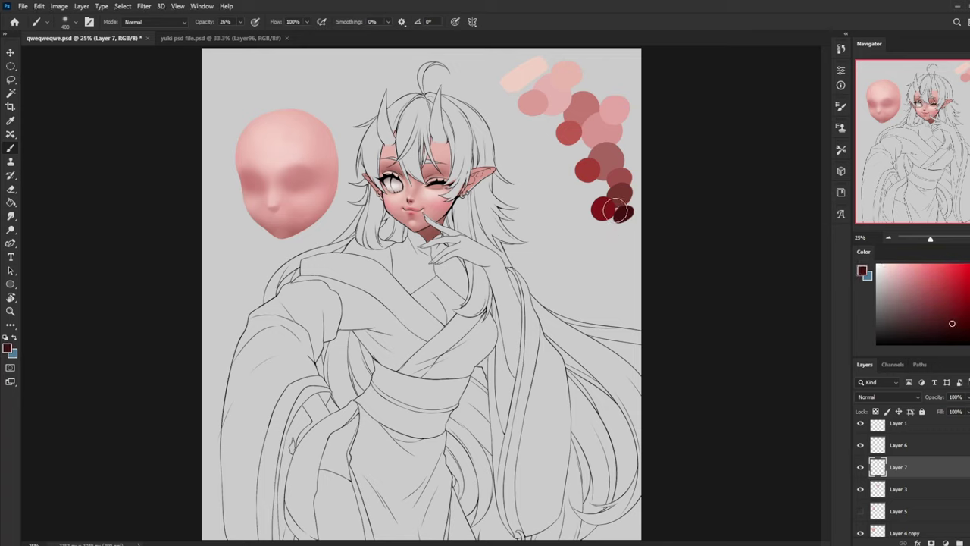
left_click(240, 22)
left_click_drag(234, 35, 229, 35)
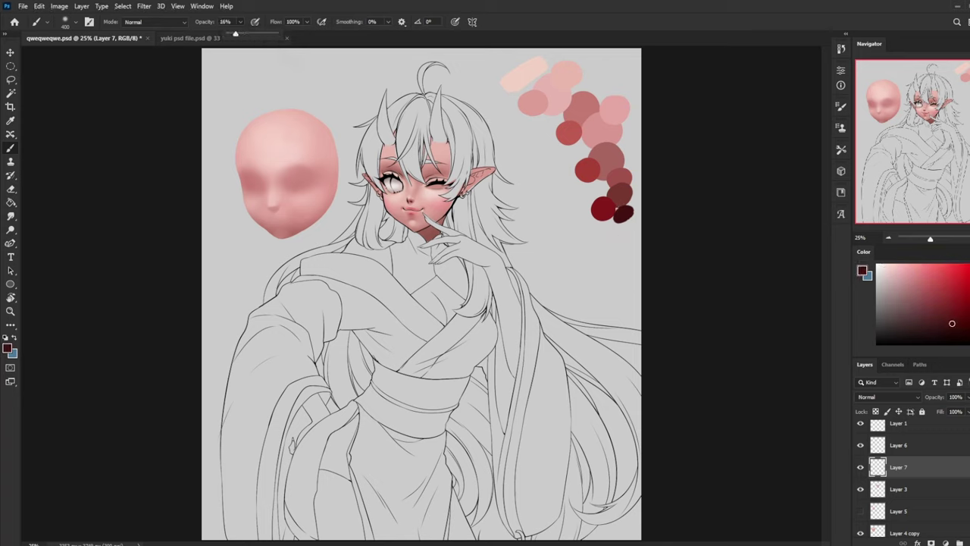
key("bracketright")
key("bracketright")
key("bracketright")
key("bracketright")
key("bracketright")
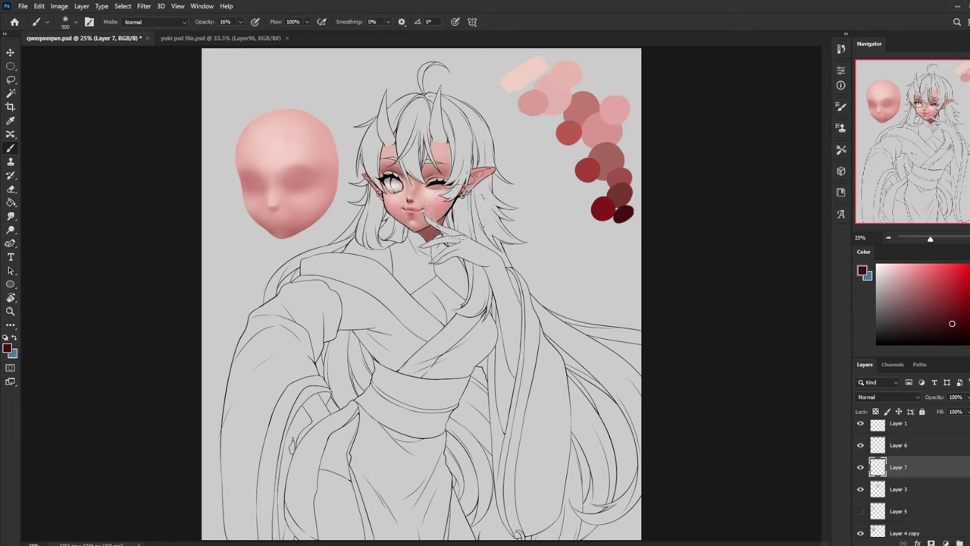
key("bracketleft")
key("bracketleft")
key("bracketleft")
key("bracketleft")
key("bracketleft")
key("bracketleft")
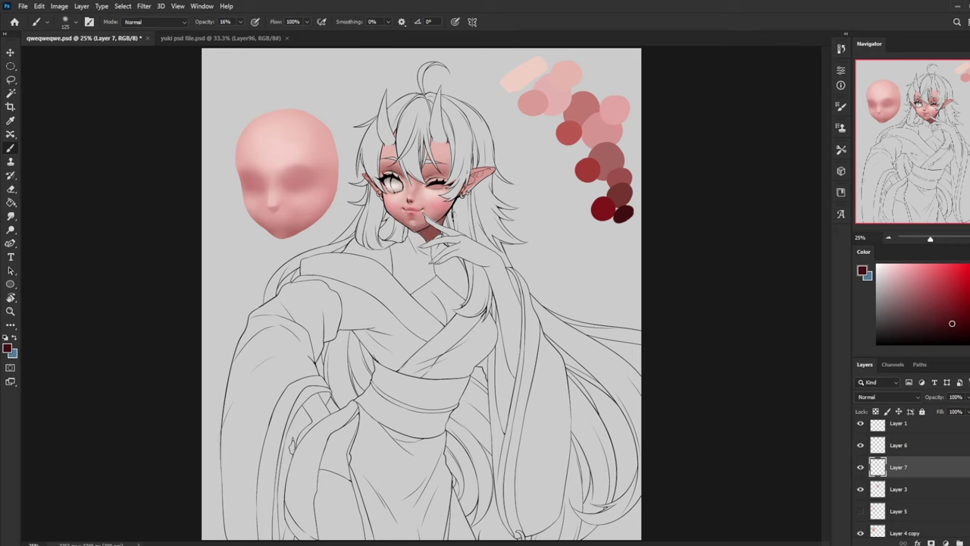
Switch to the eraser and choose the soft round tip at 200 px
key("e")
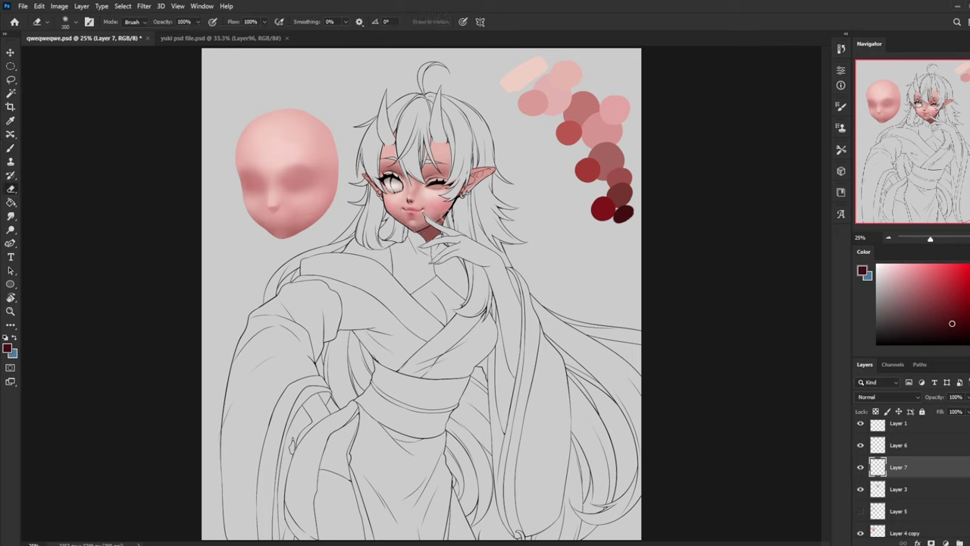
right_click(444, 195)
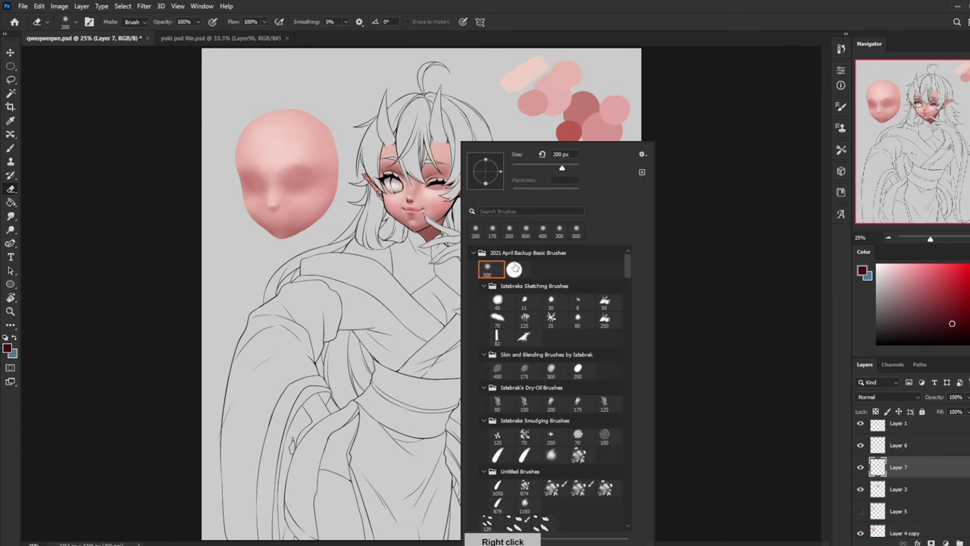
left_click(492, 270)
left_click(713, 240)
right_click(467, 189)
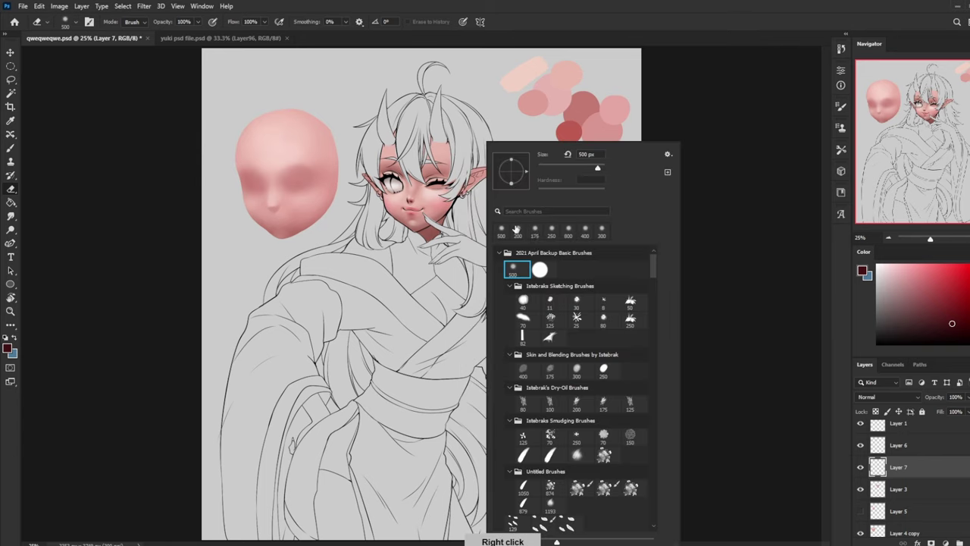
left_click(517, 230)
left_click(716, 215)
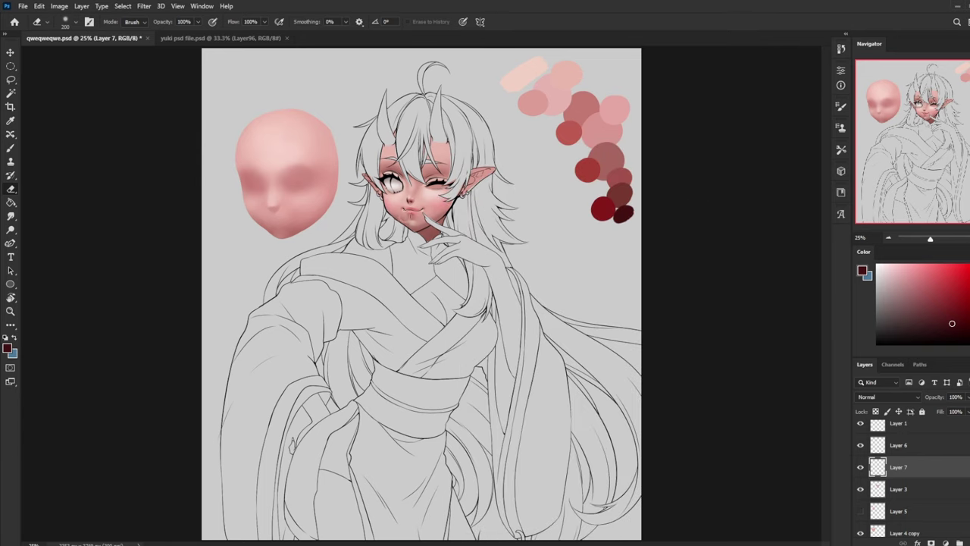
Undo the last eraser stroke, erase excess shading at the chin again and enlarge the eraser to 500 px
key("ctrl+z")
left_click_drag(414, 223, 414, 225)
key("bracketright")
key("bracketright")
key("bracketright")
key("bracketright")
Examine the face closer up, comparing it with the shading on Layer 7 and the highlights on Layer 6 hidden and shown
left_click(861, 468)
left_click(861, 468)
left_click(861, 467)
left_click(861, 468)
left_click(861, 467)
left_click(861, 467)
left_click(861, 468)
left_click(861, 468)
key("ctrl+plus")
left_click_drag(574, 258, 638, 409)
left_click(860, 446)
left_click(861, 446)
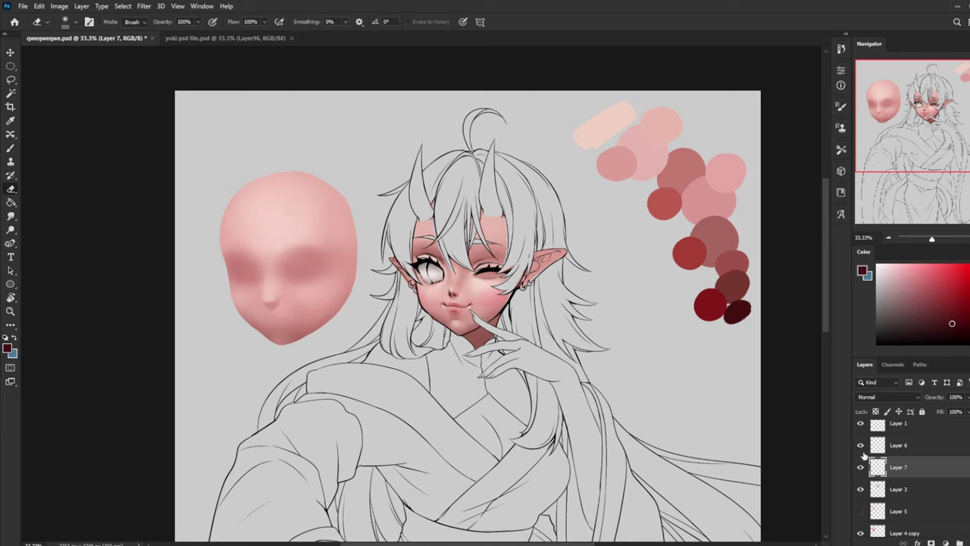
left_click(862, 467)
left_click(862, 448)
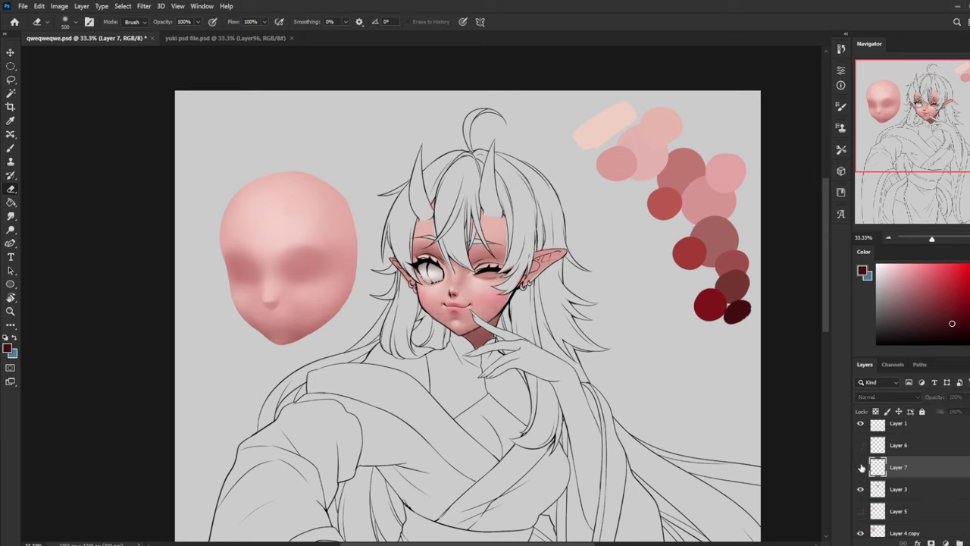
left_click_drag(860, 471, 861, 448)
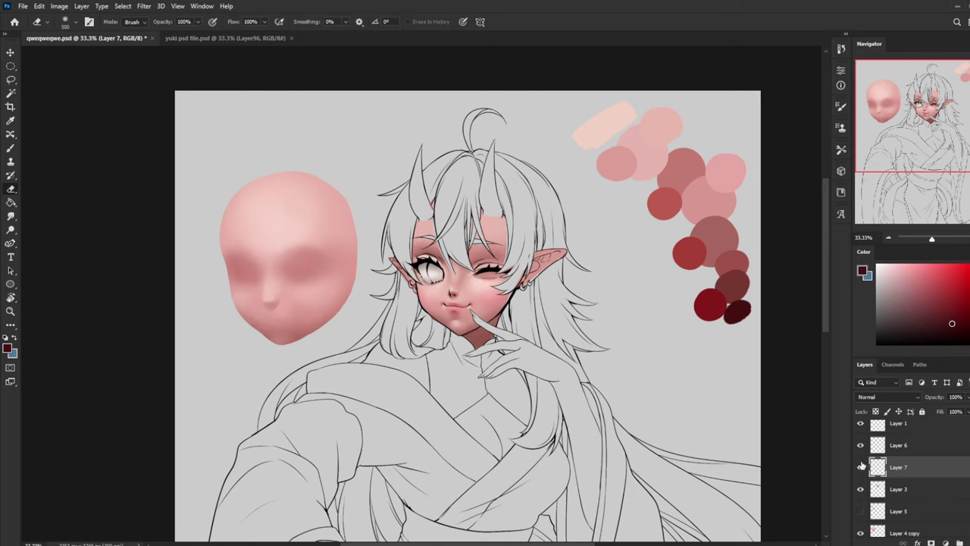
left_click(861, 468)
left_click(861, 468)
Clean up the highlights on Layer 6 with the eraser reduced to 90 px and merge the layer down into Layer 7
left_click(914, 447)
key("bracketleft")
key("bracketleft")
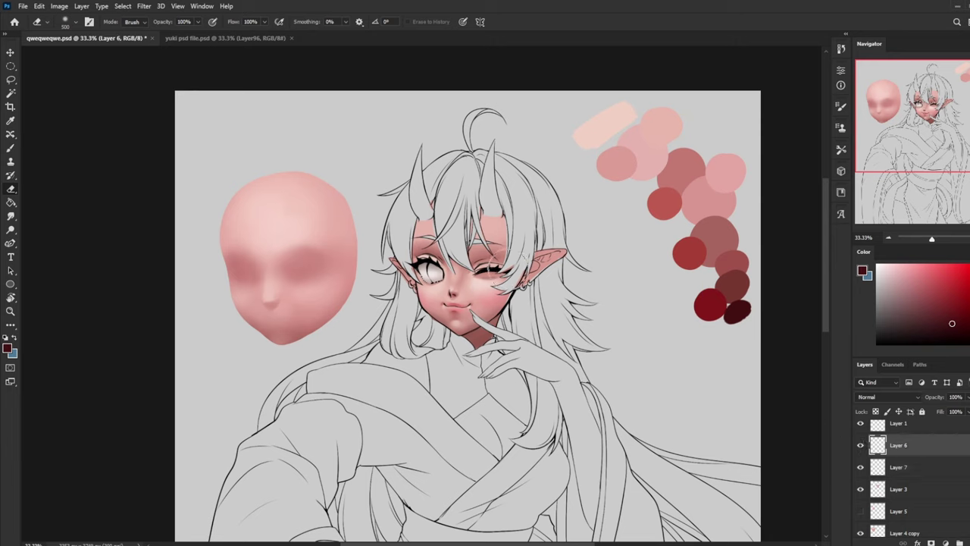
key("bracketleft")
key("bracketleft")
key("bracketleft")
key("bracketleft")
key("bracketleft")
key("bracketleft")
key("bracketleft")
key("bracketleft")
right_click(898, 445)
left_click(889, 315)
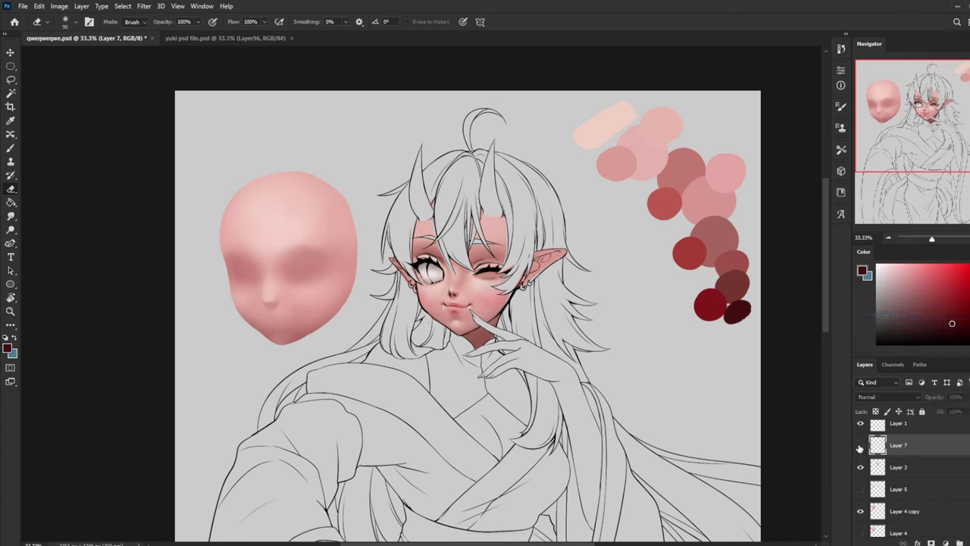
Check the face with Layer 7 hidden and shown, and merge that layer down into Layer 3
left_click(861, 447)
left_click(861, 447)
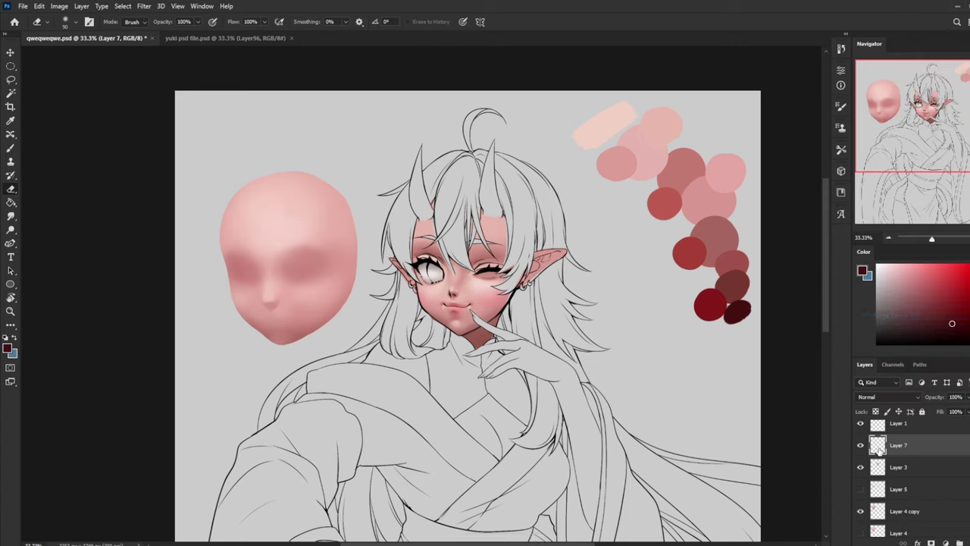
right_click(922, 454)
left_click(899, 324)
Sample a pale pink from the cheek below the winking eye and reduce the soft brush to 60 px for retouching Layer 3
key("r")
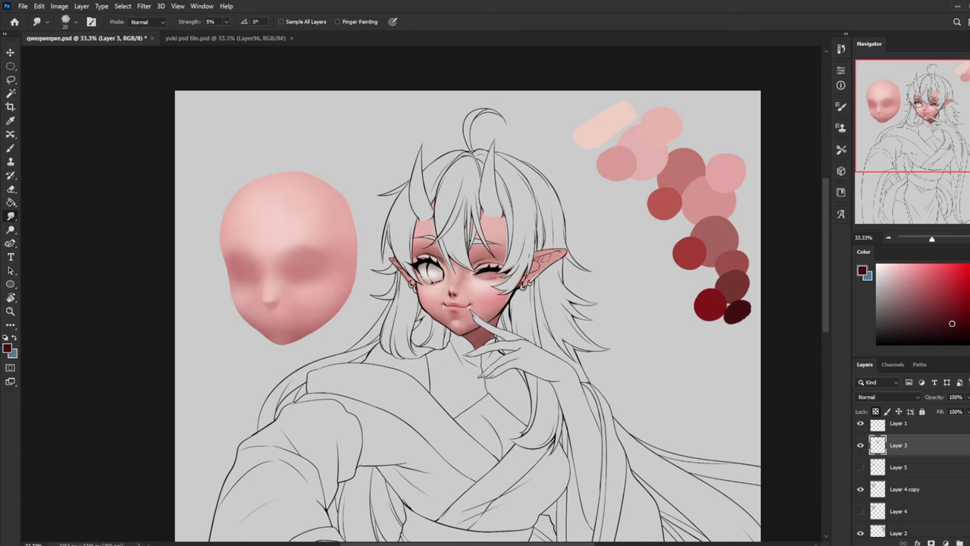
key("b")
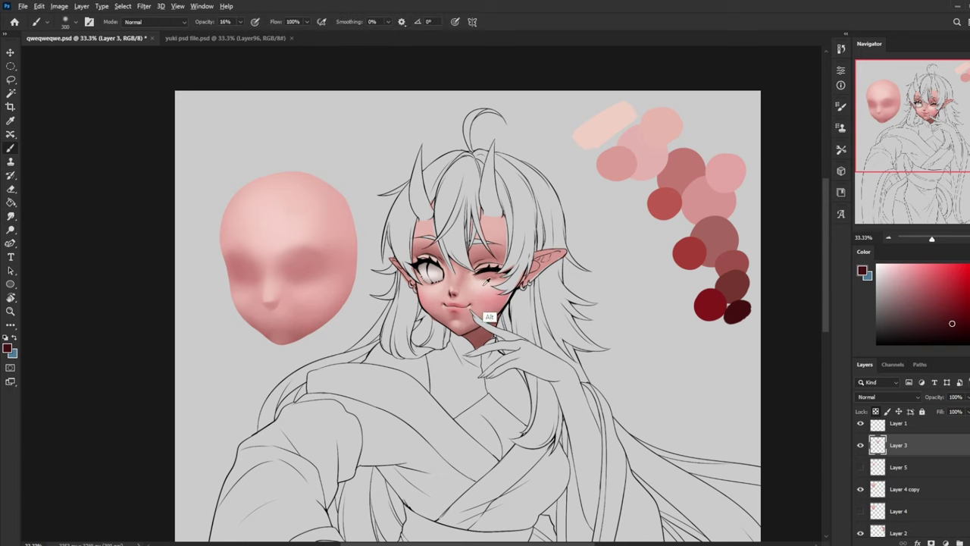
left_click(492, 313, "alt")
key("bracketleft")
key("bracketleft")
key("bracketleft")
key("bracketleft")
key("bracketleft")
key("bracketleft")
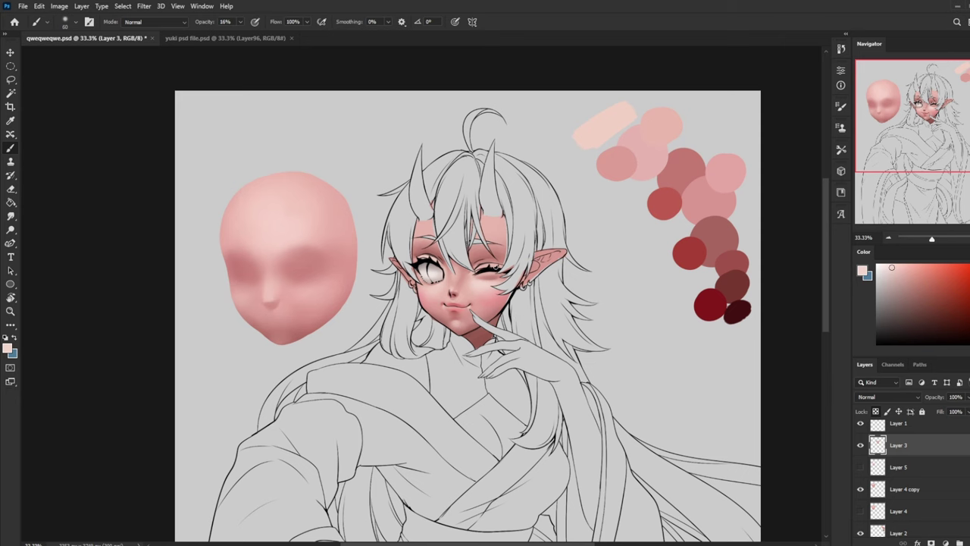
scroll(499, 260, "up", 2)
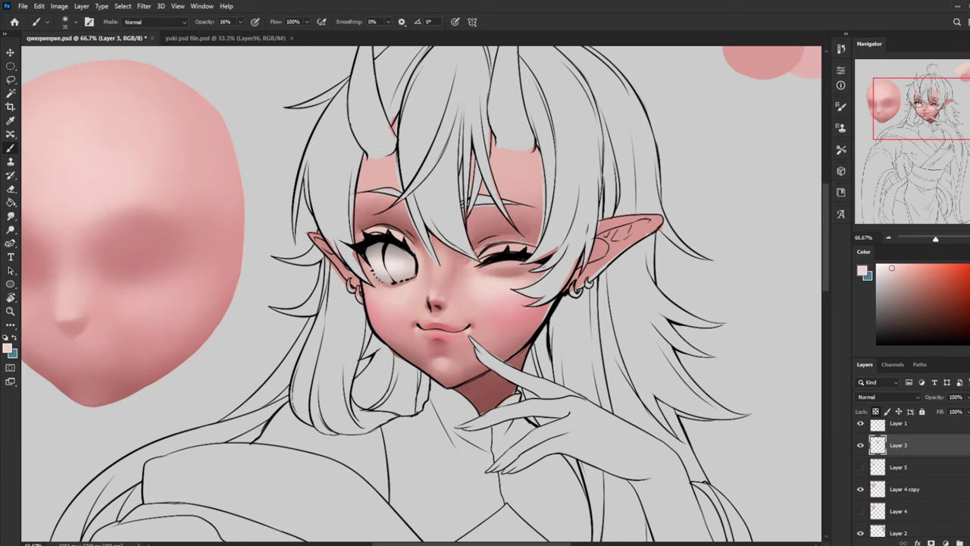
Raise the brush opacity to 82% and paint the closed eye's upper lid crease with tones sampled from the eyelid
left_click_drag(475, 250, 530, 239)
left_click(489, 226, "alt")
left_click(241, 21)
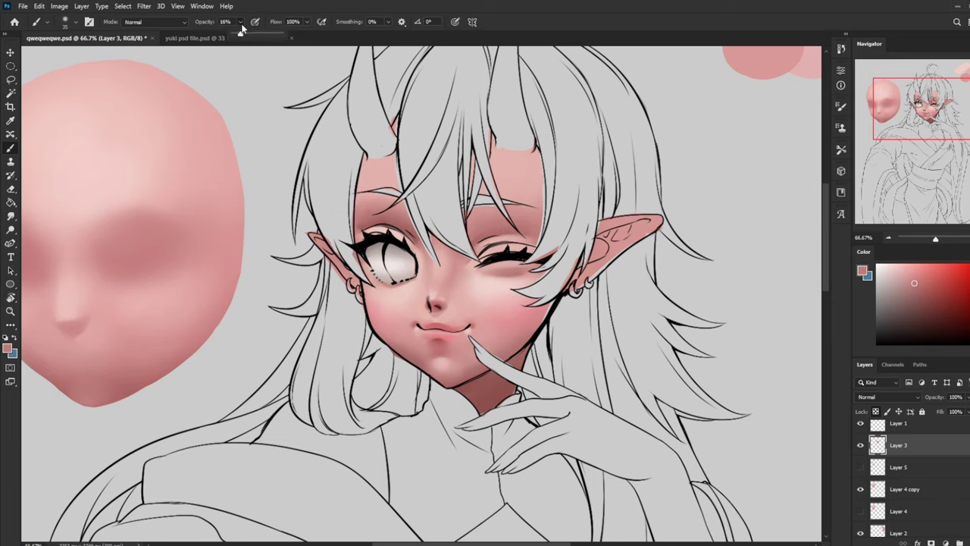
left_click_drag(240, 34, 271, 34)
left_click(496, 241, "alt")
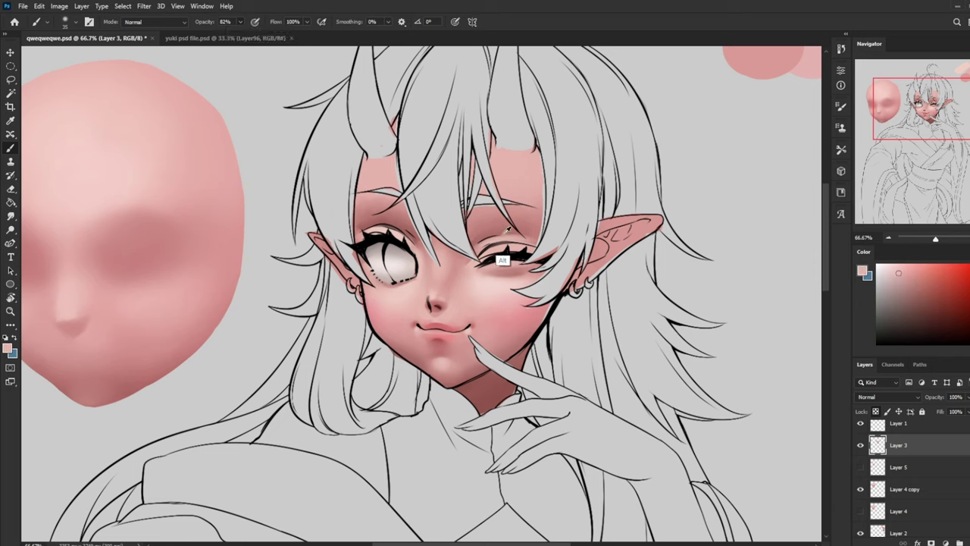
left_click(494, 229, "alt")
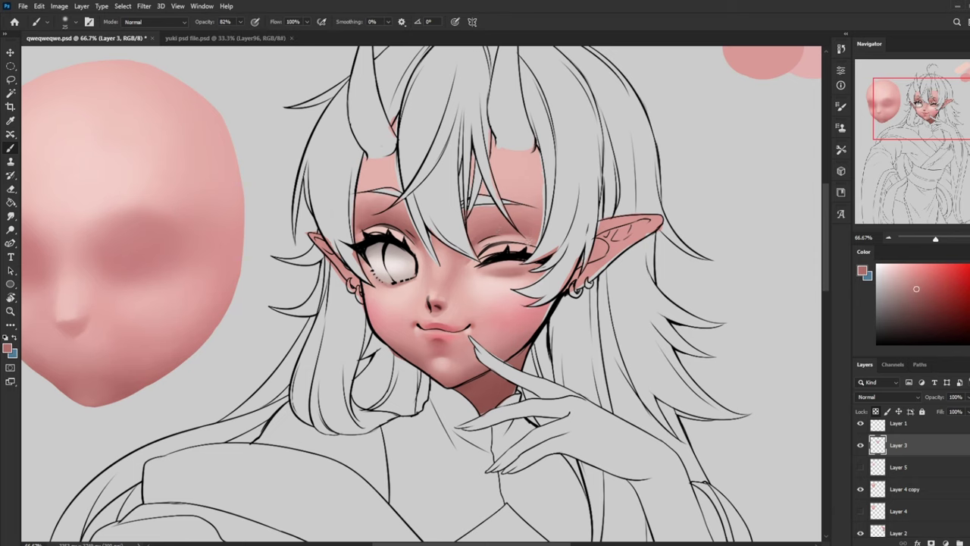
mouse_move(528, 243)
left_mouse_down()
mouse_move(499, 235)
mouse_move(479, 255)
left_mouse_up()
left_click(534, 231, "alt")
left_click_drag(525, 249, 471, 267)
left_click_drag(521, 249, 485, 261)
Refine the lid between the closed eye's crease and lashes with light and mid skin tones sampled around the eye
left_click(495, 235, "alt")
left_click(495, 241, "alt")
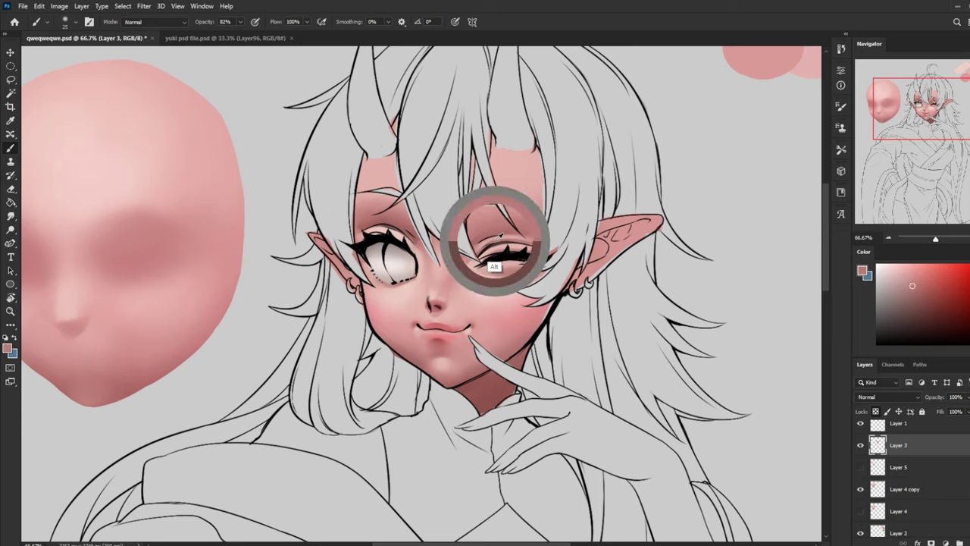
left_click(509, 285, "alt")
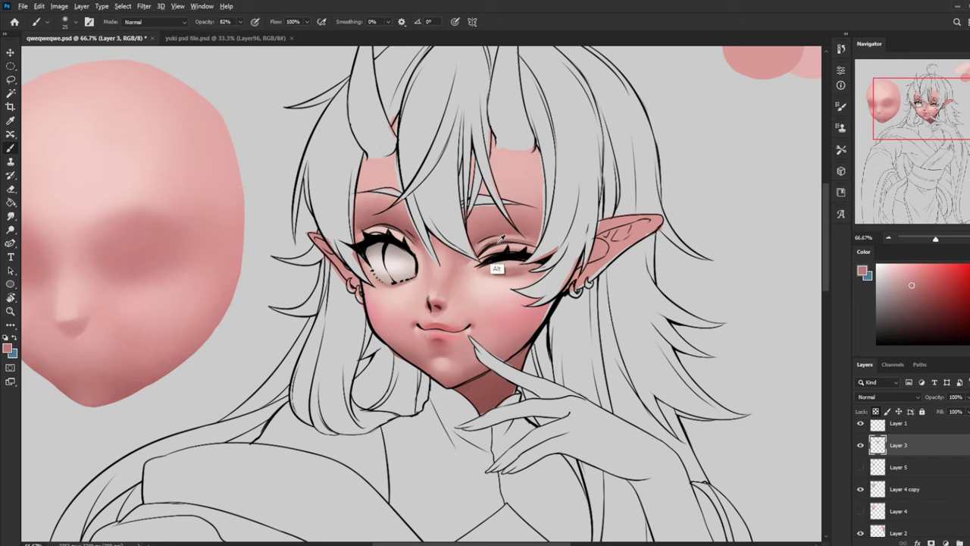
left_click(500, 238, "alt")
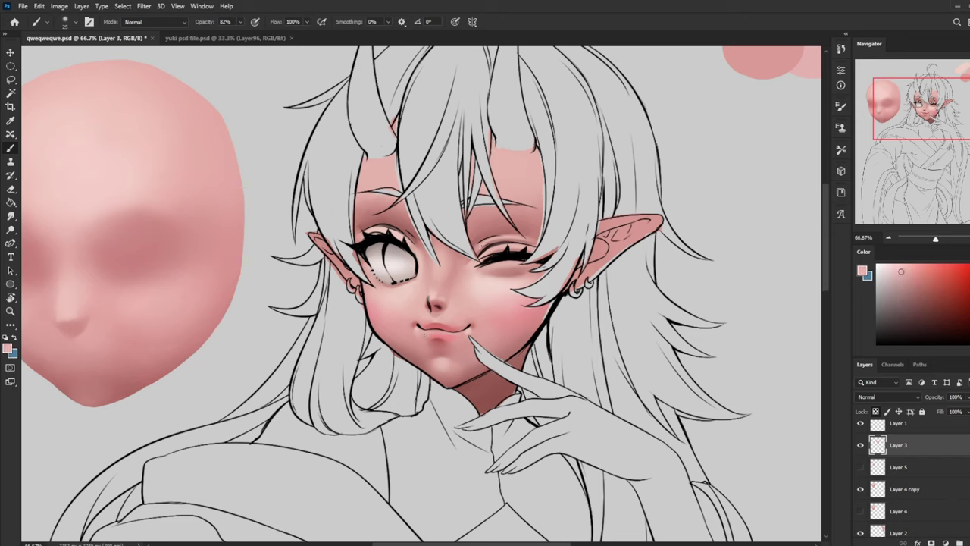
left_click(506, 257, "alt")
left_click(486, 254, "alt")
key("ctrl+minus")
key("ctrl+minus")
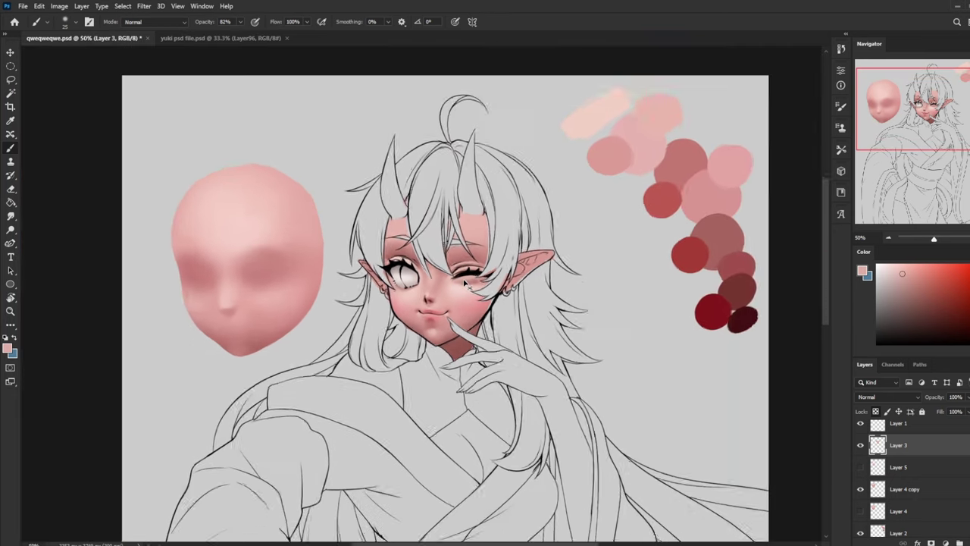
Shade the skin fold beneath the closed eye with the darkest maroon swatch at 13% opacity, using the Smudge tool to soften it
left_click(466, 282, "alt")
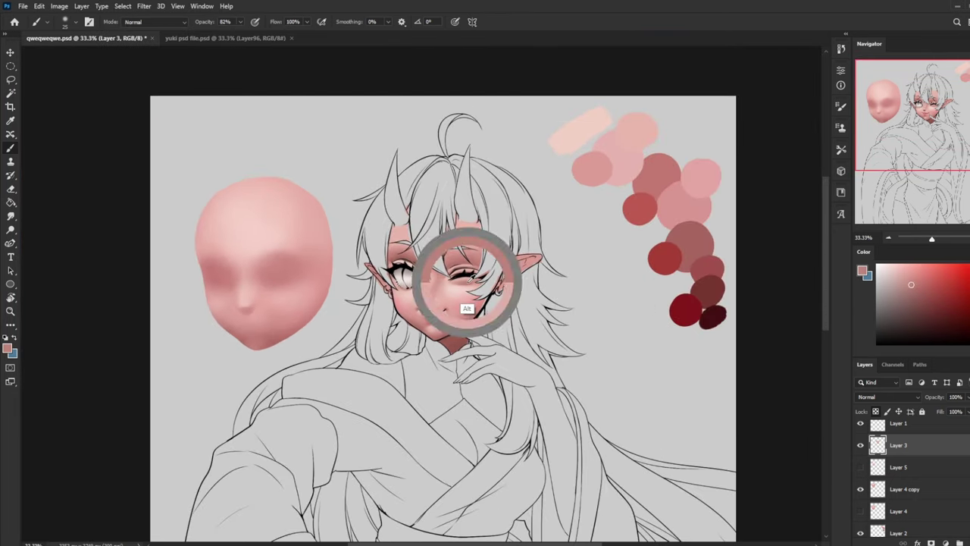
left_click(699, 309, "alt")
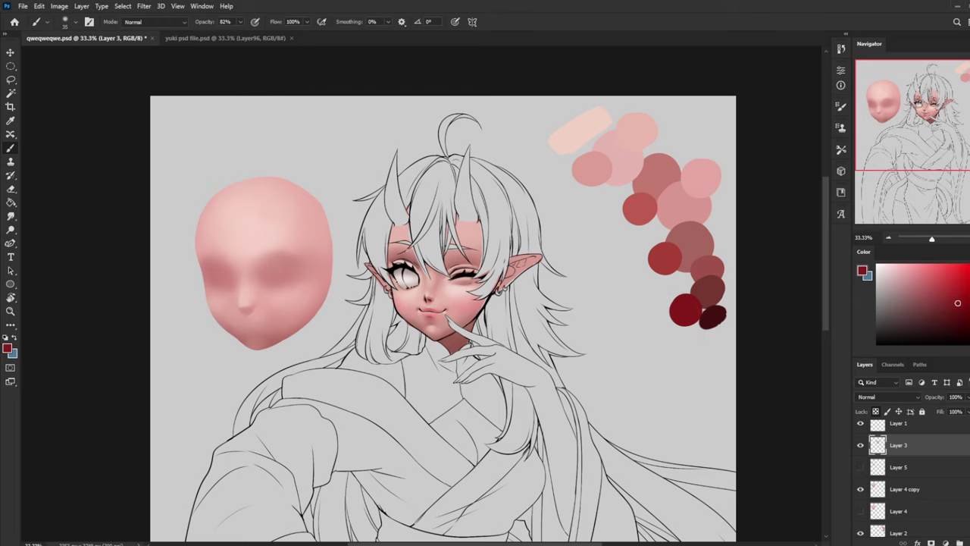
scroll(479, 290, "up", 8)
left_click(532, 331, "alt")
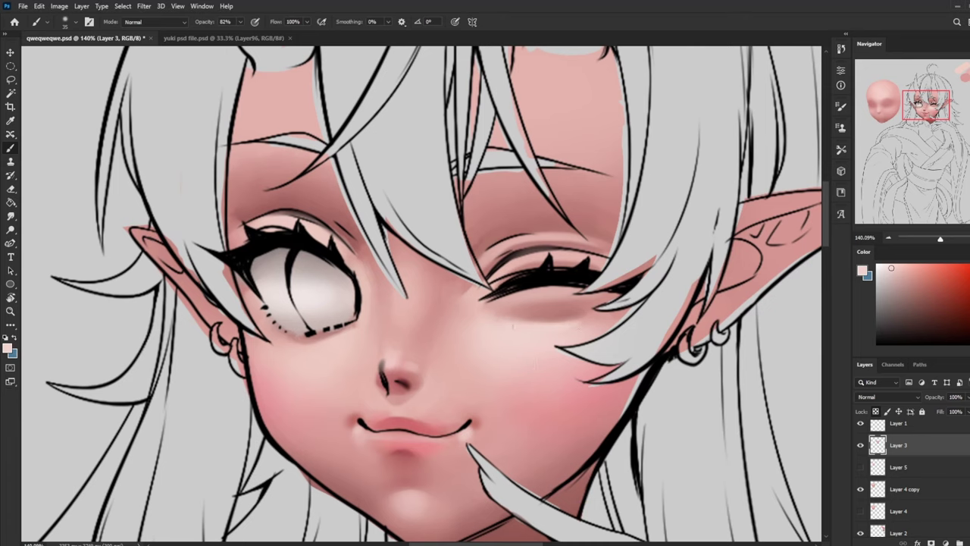
left_click_drag(617, 321, 310, 281)
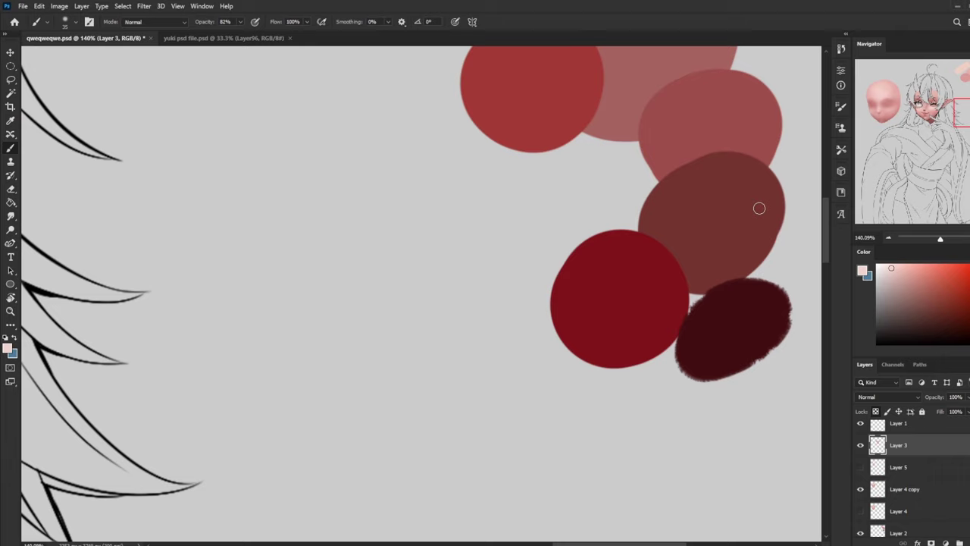
left_click(751, 336, "alt")
left_click(240, 22)
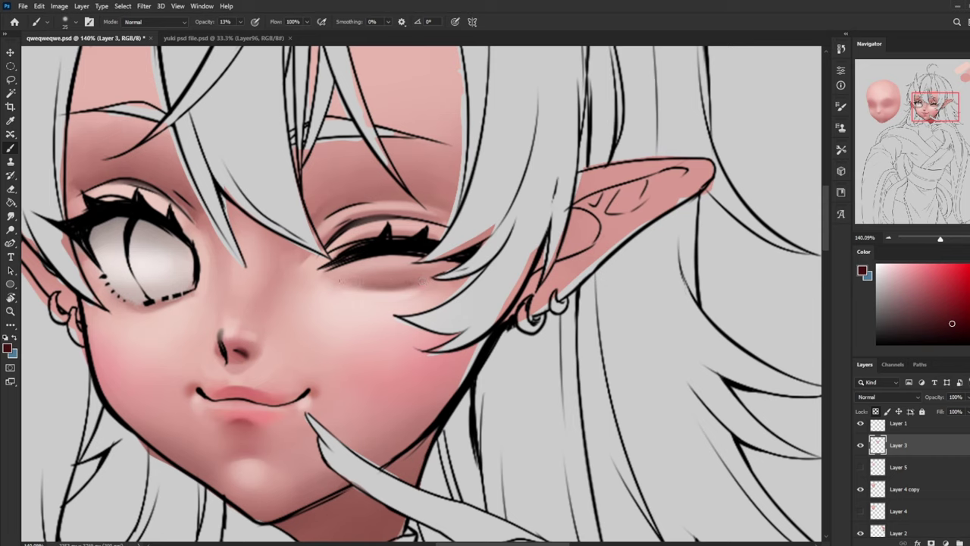
left_click(11, 216)
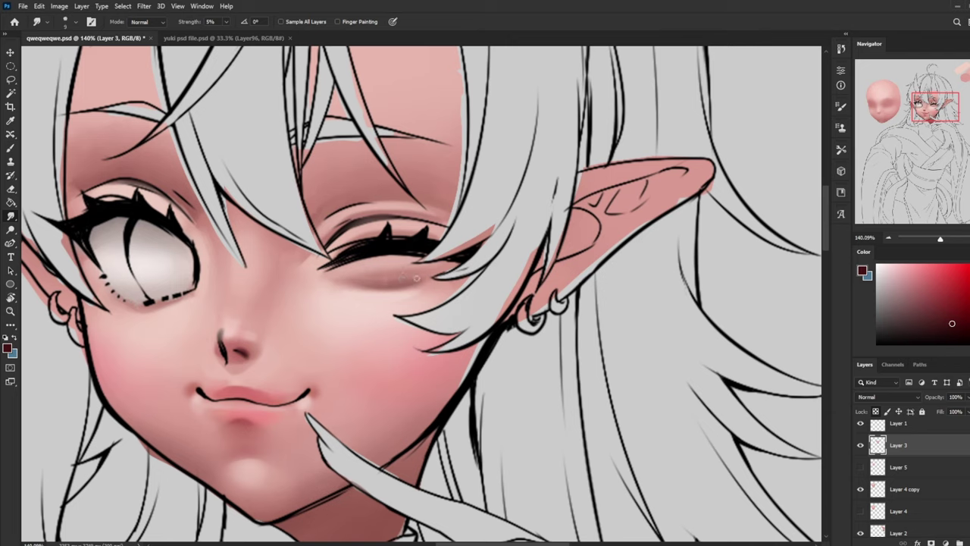
Deepen the closed eye's upper crease with a smaller brush at 42% opacity, using the shadow tone sampled below the lashes
key("b")
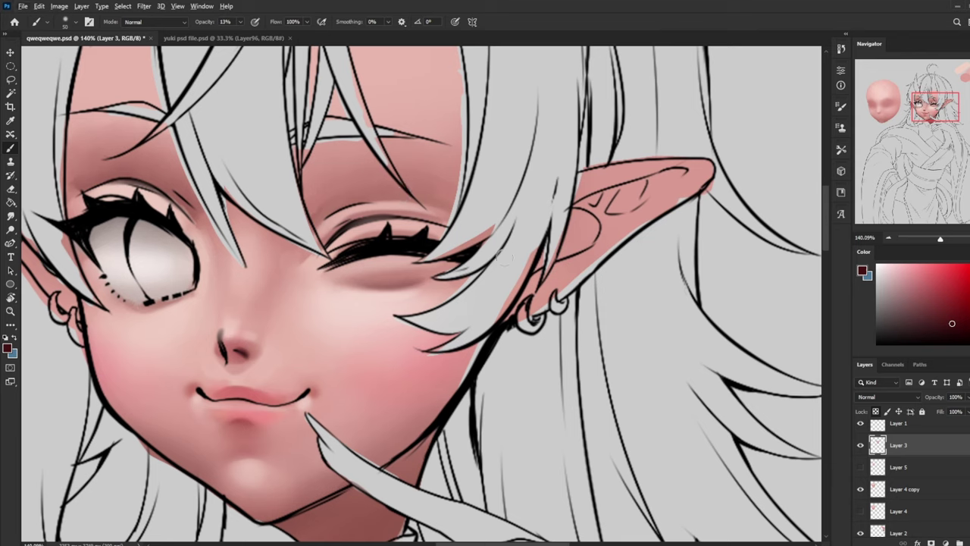
left_click(394, 275, "alt")
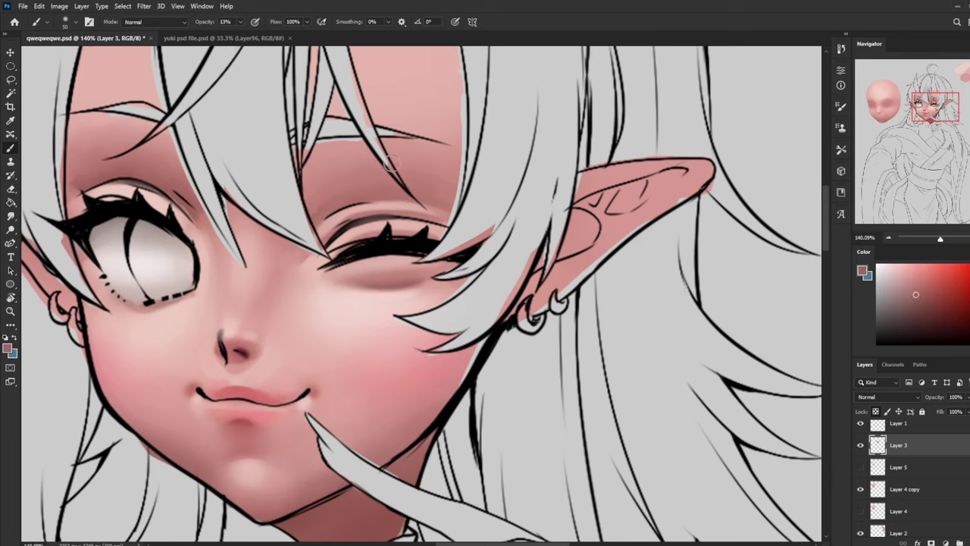
left_click(240, 22)
left_click_drag(243, 34, 255, 34)
key("bracketleft")
key("bracketleft")
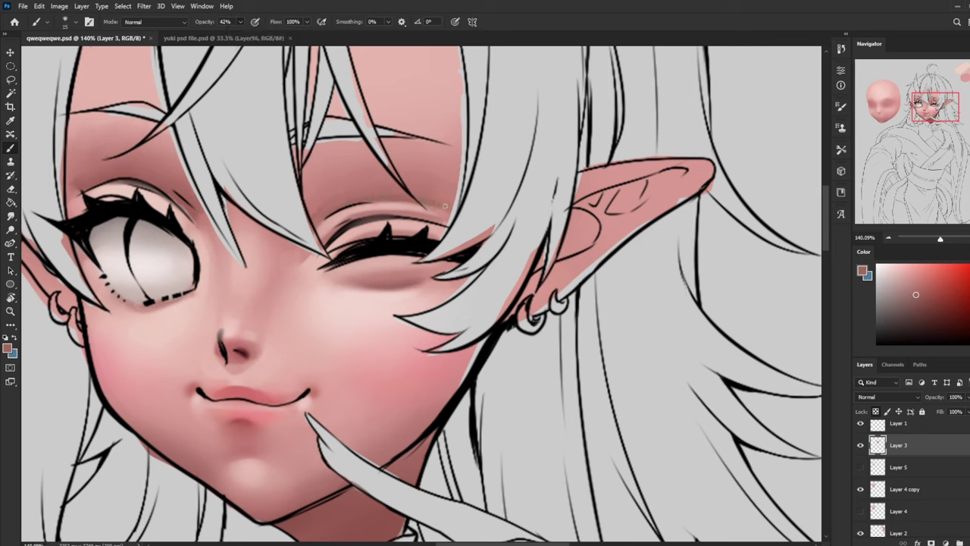
left_click_drag(364, 205, 333, 218)
Enlarge the brush to 100 px and sample the pale highlight tone from the cheek below the closed eye
key("bracketright")
key("bracketright")
key("bracketright")
key("bracketright")
left_click_drag(434, 305, 426, 310)
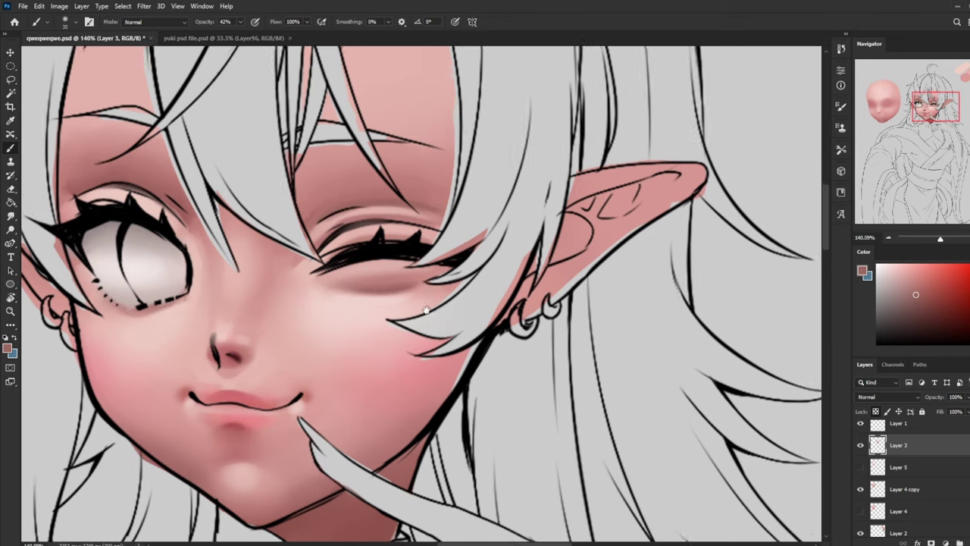
scroll(425, 309, "down", 5)
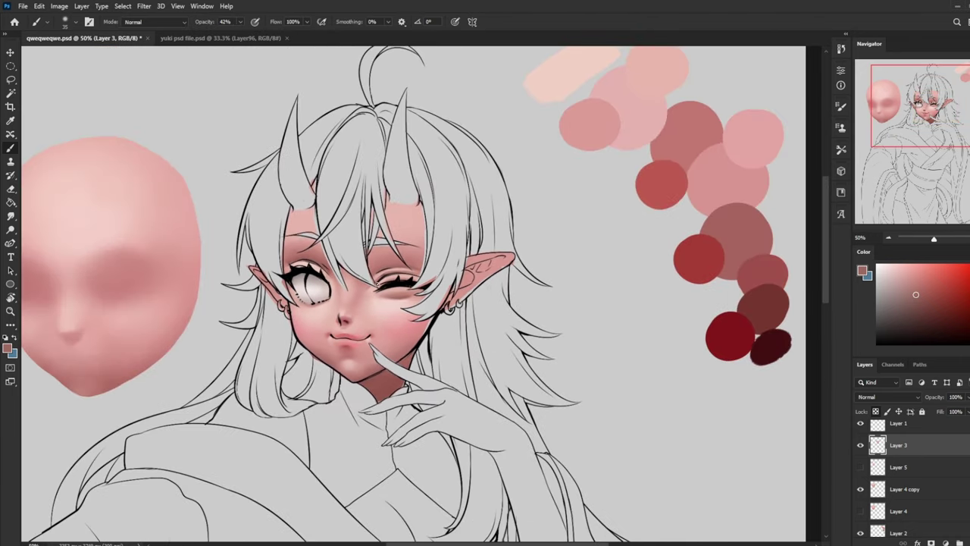
left_click(384, 333, "alt")
scroll(414, 295, "down", 2)
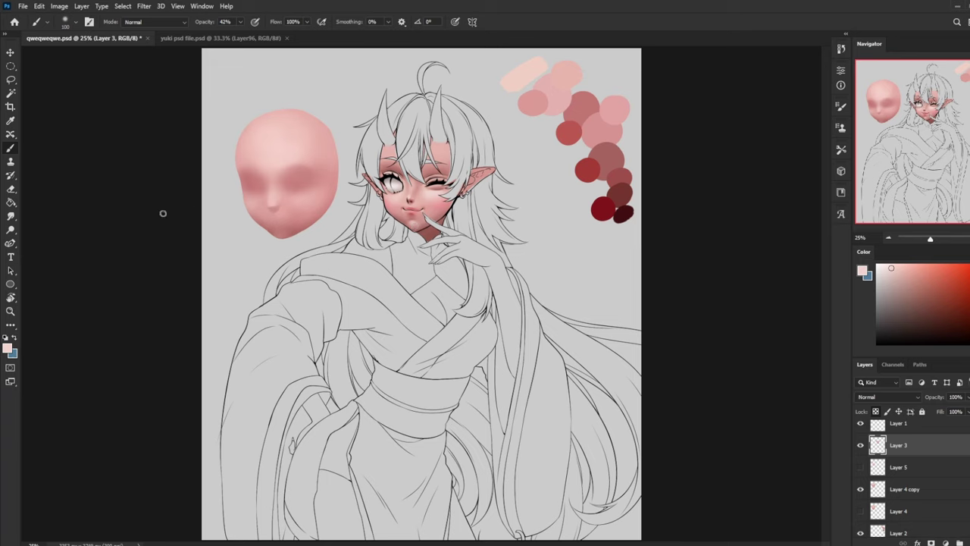
Blend the facial skin shading with an enlarged Smudge brush at 5% strength
left_click(11, 217)
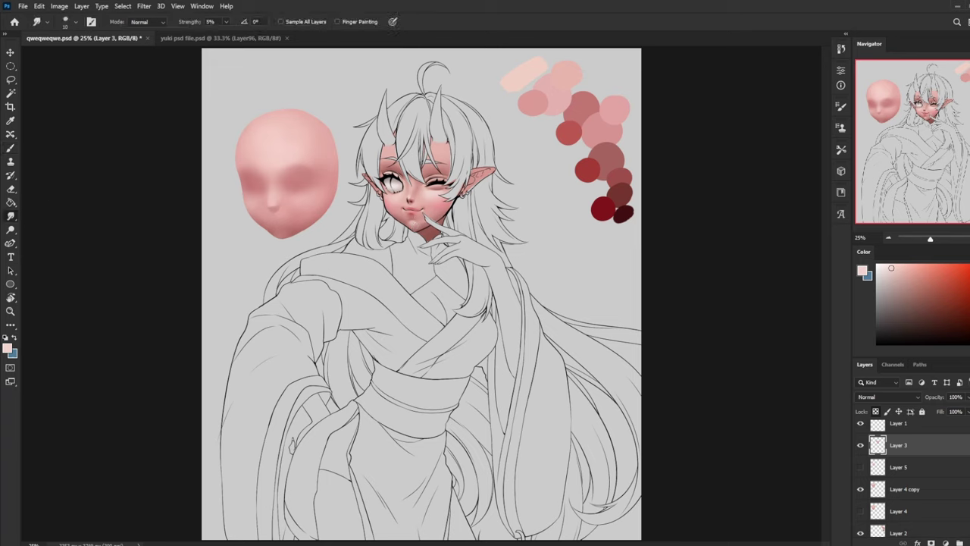
key("bracketright")
key("bracketright")
key("bracketright")
Touch up the cheeks and chin with sampled skin tones using the Brush tool at 64% opacity
key("b")
left_click(414, 248, "alt")
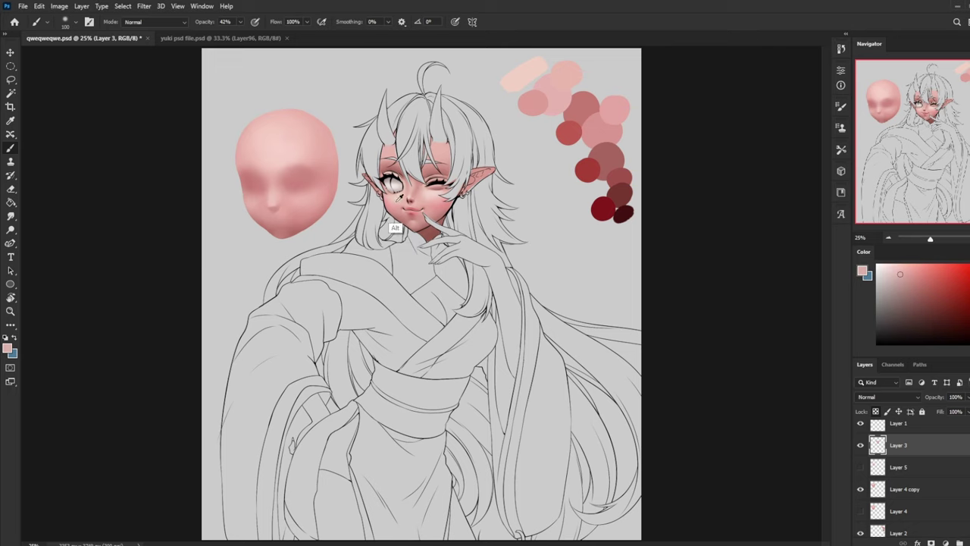
left_click(239, 21)
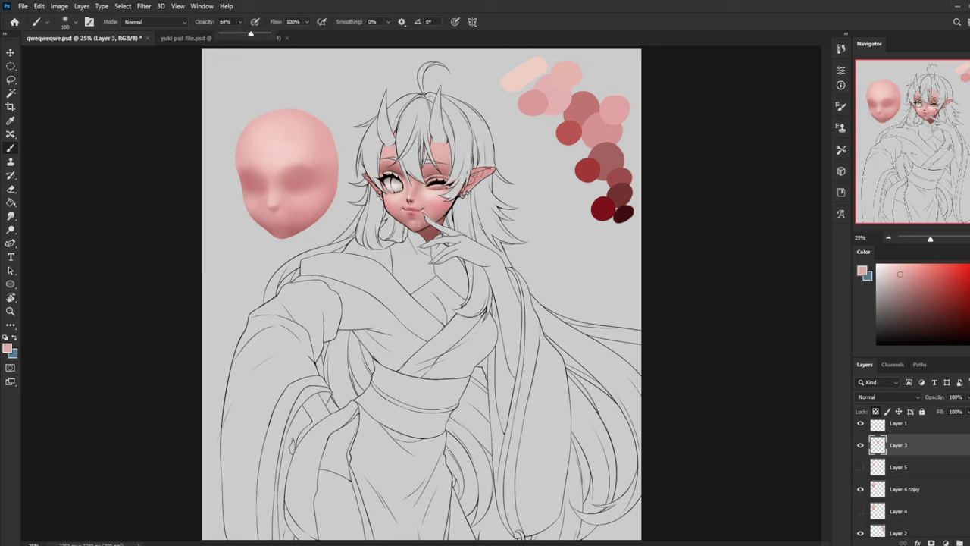
left_click(412, 224)
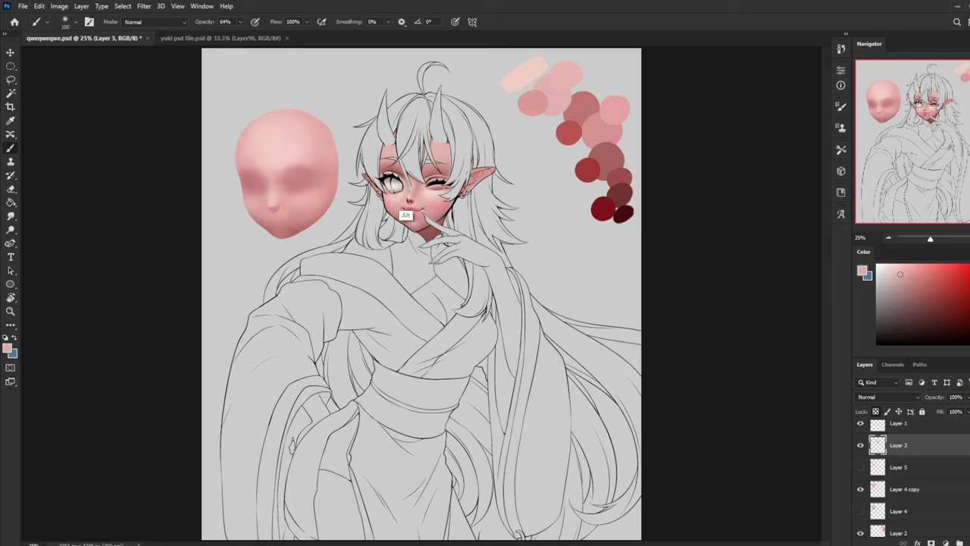
left_click(426, 193, "alt")
left_click(400, 196, "alt")
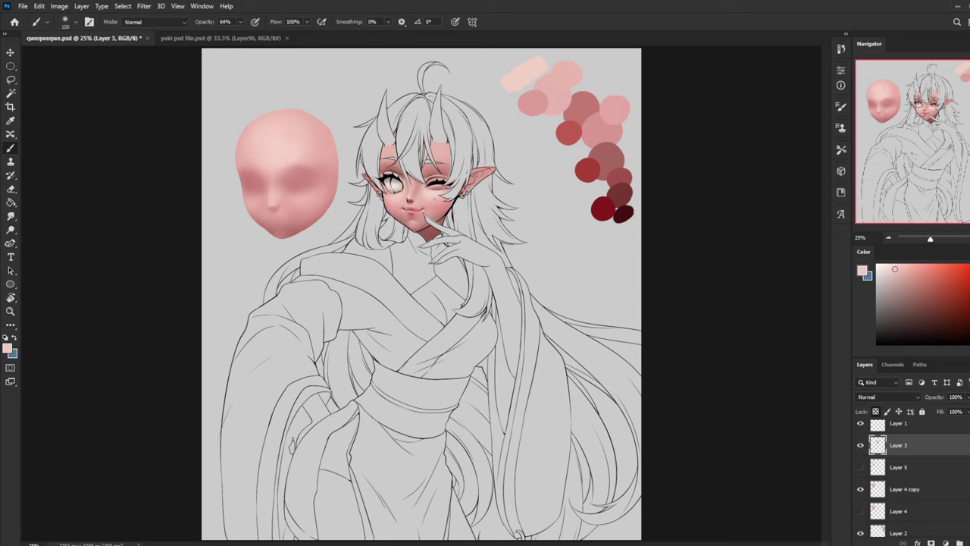
Lighten the chin with the sampled pale skin tone, using a 250 px brush at 25% opacity
key("ctrl+minus")
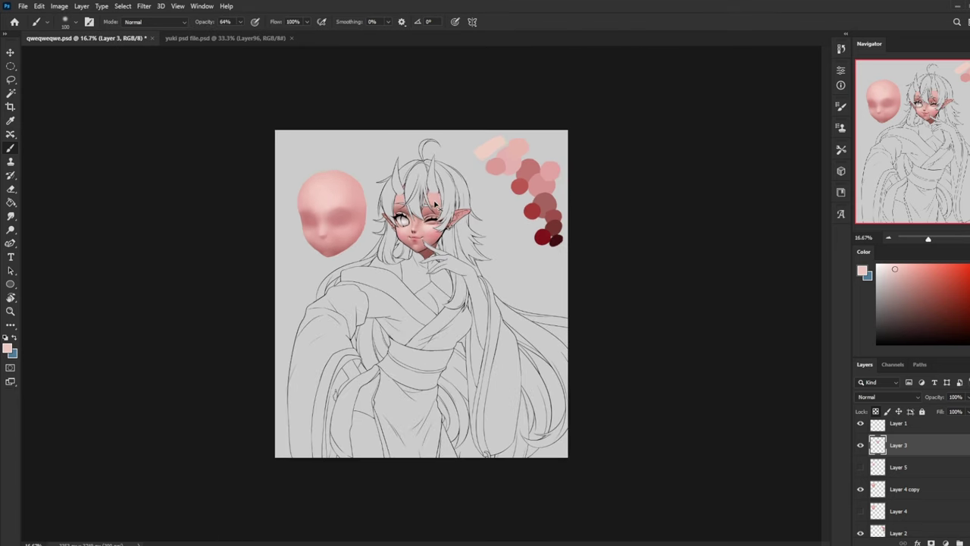
key("ctrl+plus")
left_click(413, 221, "alt")
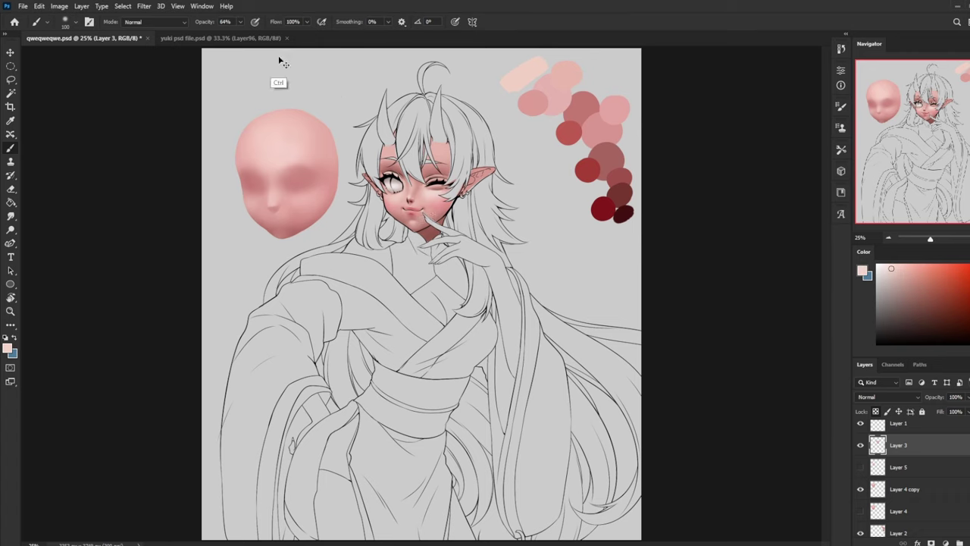
left_click(241, 21)
left_click_drag(241, 34, 221, 34)
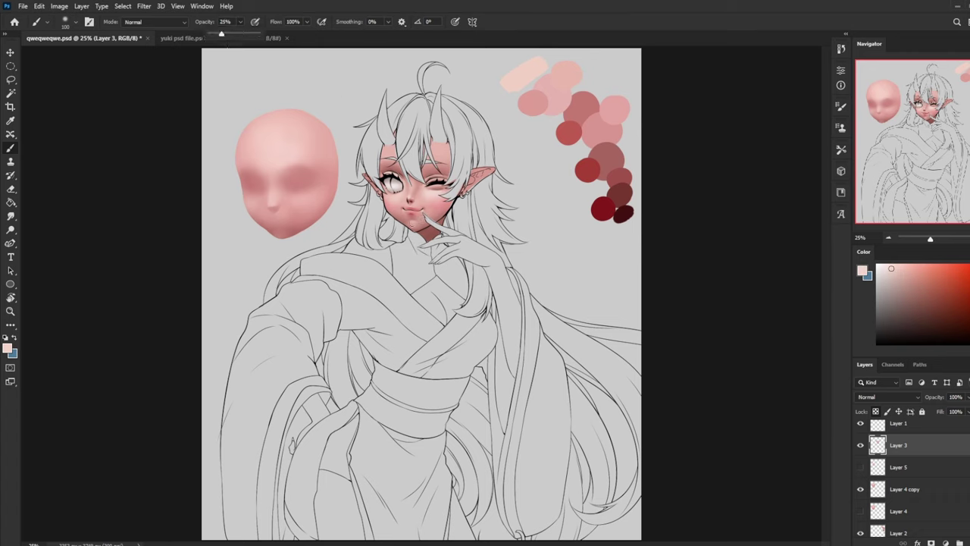
left_click(422, 232)
key("bracketright")
key("bracketright")
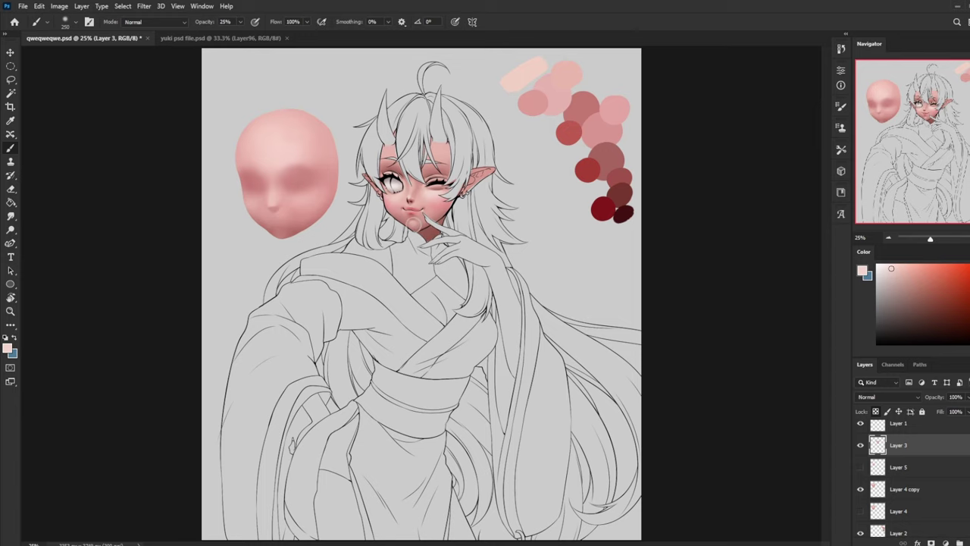
left_click_drag(411, 220, 417, 225)
Shade the mouth corner beside the fingertip with a 25 px brush, using the dark reddish tone sampled from the neck shadow
key("bracketleft")
key("bracketleft")
key("bracketleft")
key("z")
left_click_drag(314, 178, 520, 329)
key("b")
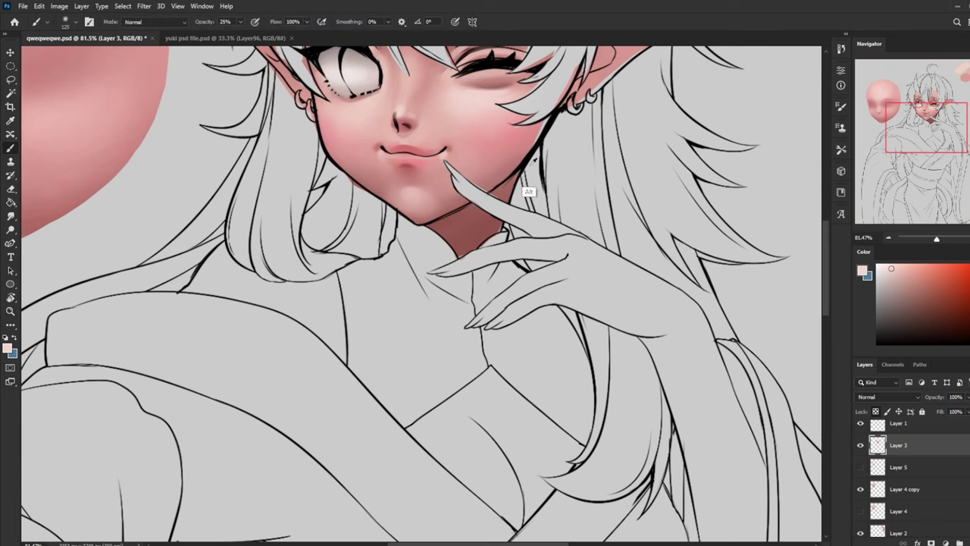
left_click(463, 352, "alt")
left_click_drag(452, 242, 369, 480)
left_click(368, 481, "alt")
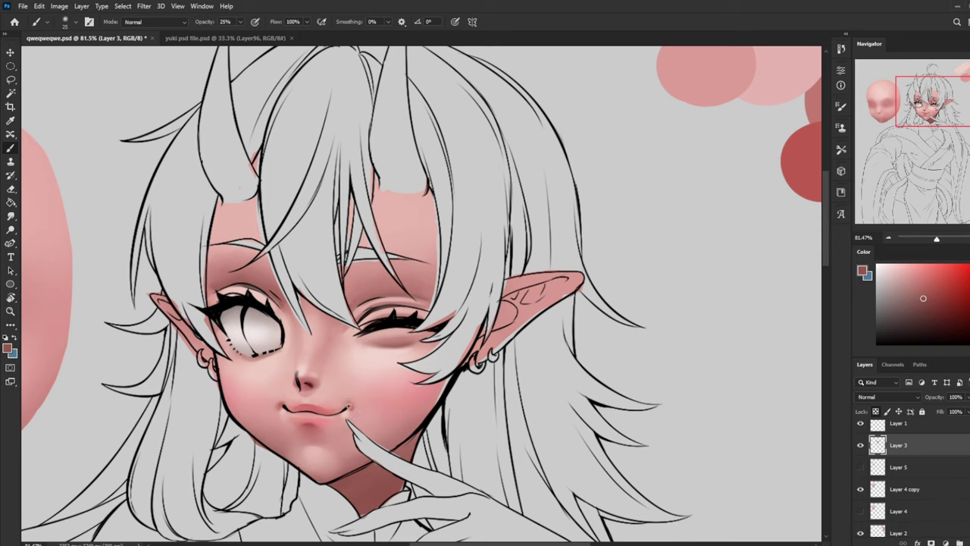
left_click(354, 411, "alt")
Define the nostril and the underside of the nose with dark red tones sampled from the nose
left_click(282, 444, "alt")
left_click(309, 384, "alt")
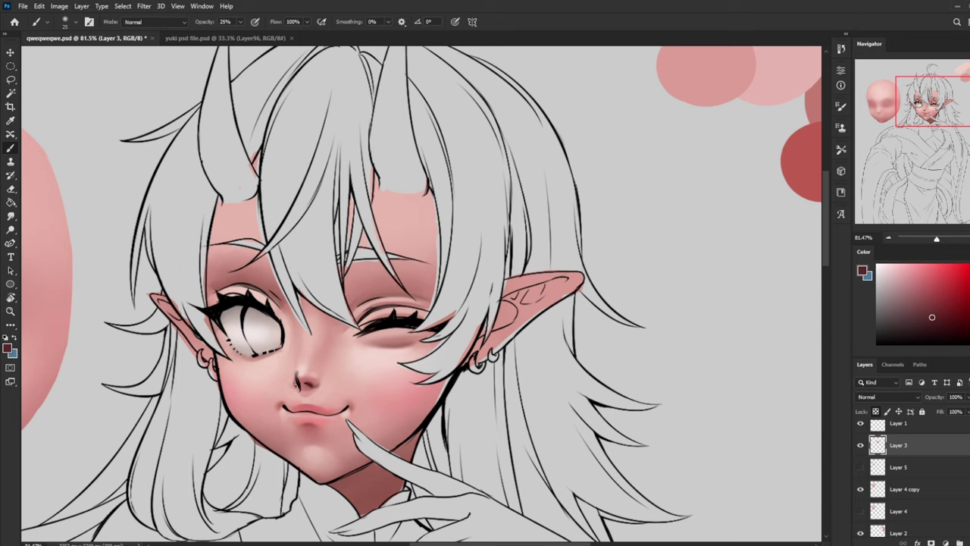
left_click(309, 385, "alt")
left_click(309, 385, "alt")
left_click_drag(347, 384, 523, 278)
key("ctrl+minus")
key("ctrl+minus")
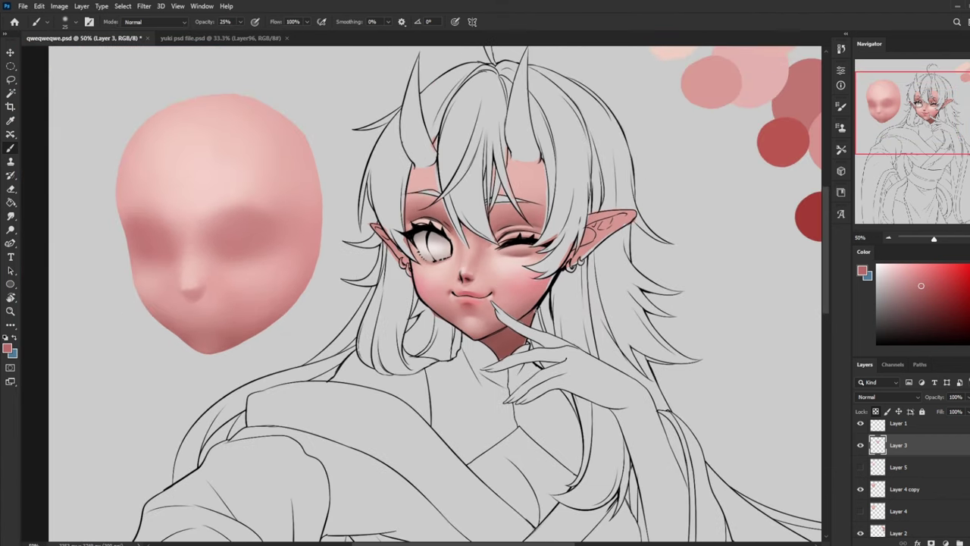
Soften the nose and mouth shading with the Smudge tool at 15 px, finishing with the Brush tool active again
left_click(11, 217)
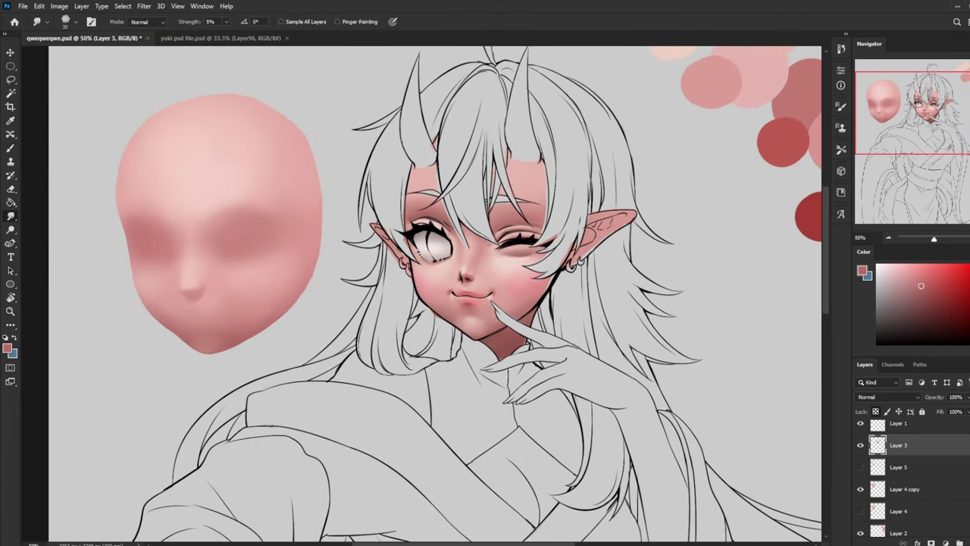
key("bracketleft")
key("bracketleft")
key("bracketright")
key("bracketright")
key("bracketleft")
key("ctrl+minus")
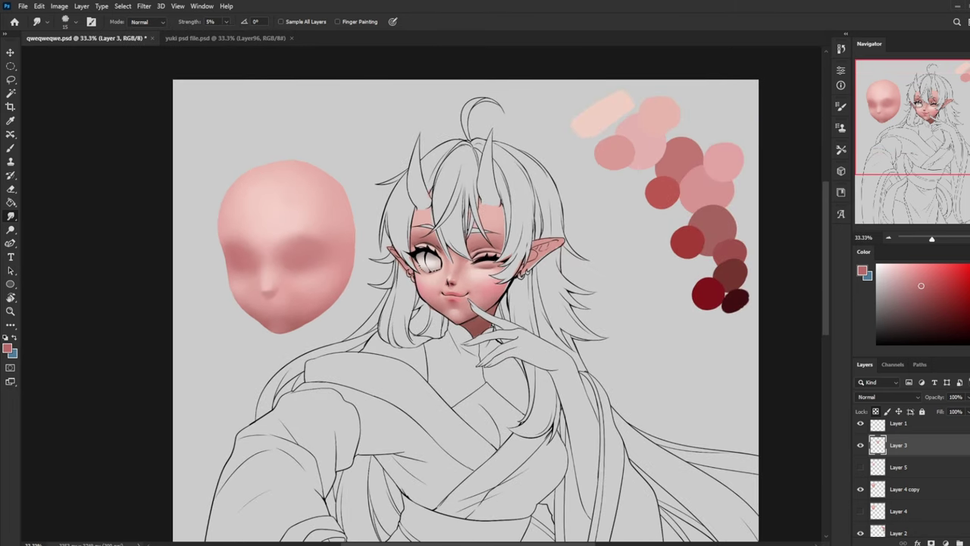
key("b")
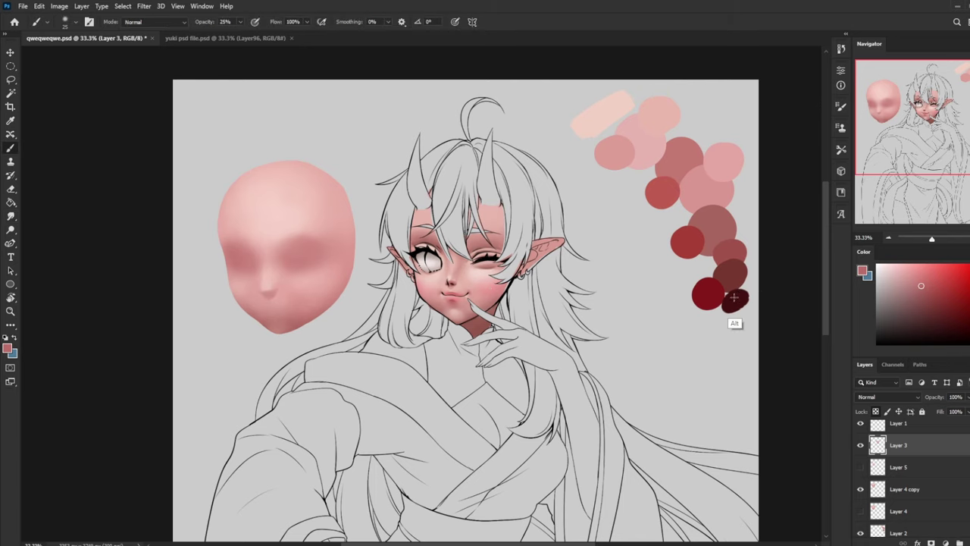
Deepen the cheek and mouth area with the deep red palette colour, using the soft round brush between 175 and 90 px at 25% opacity
left_click(720, 295, "alt")
right_click(514, 296)
left_click(542, 268)
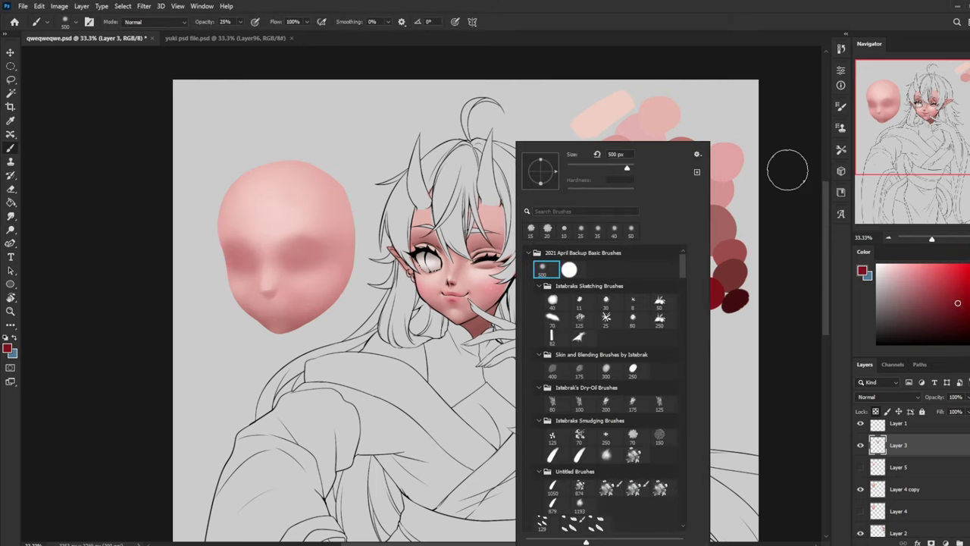
left_click(785, 173)
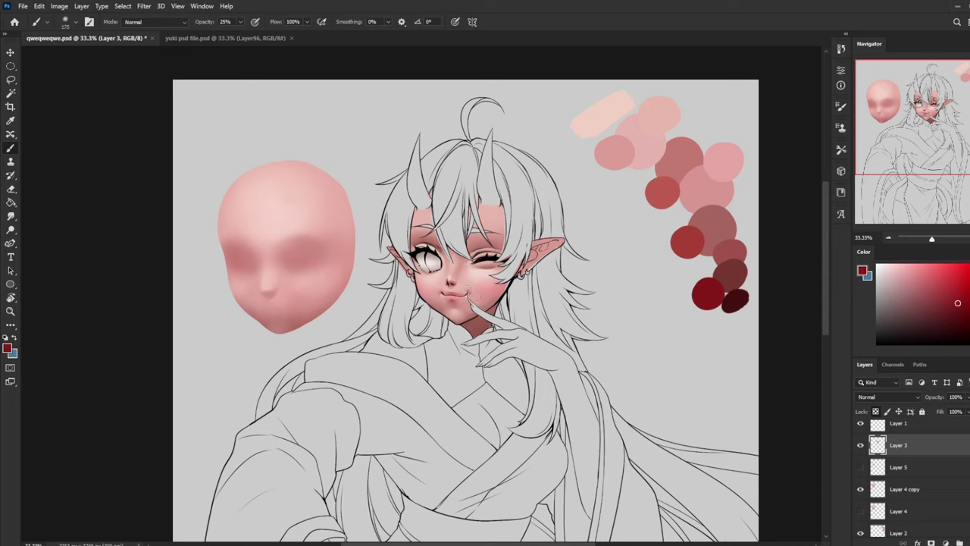
key("bracketleft")
key("bracketleft")
key("bracketleft")
key("bracketleft")
key("bracketleft")
key("bracketleft")
key("bracketright")
key("bracketright")
key("bracketright")
key("bracketright")
key("bracketright")
key("bracketright")
scroll(879, 443, "up", 2)
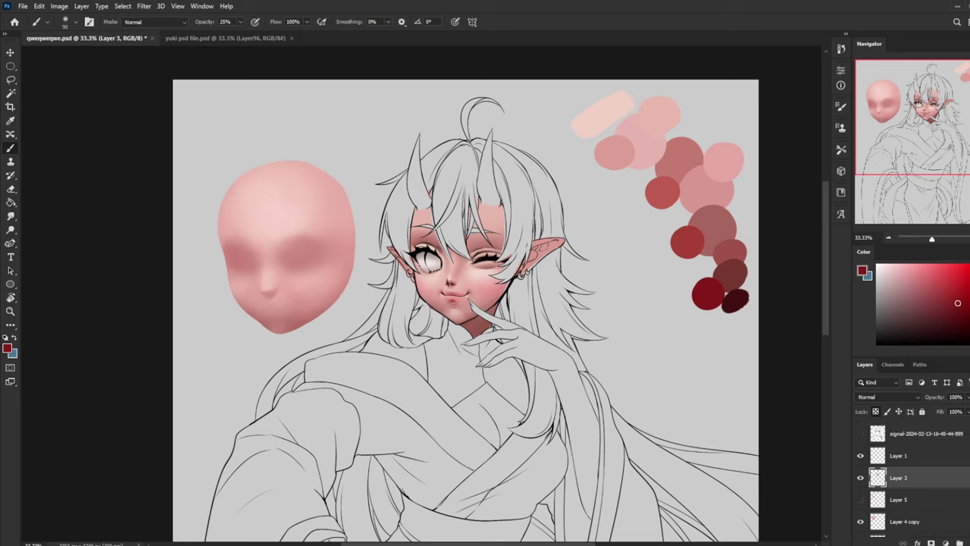
Shade the chin's lower edge with reddish tones sampled from the neck, using the brush at 54% opacity
left_click(469, 341, "alt")
left_click(241, 22)
left_click_drag(240, 35, 255, 34)
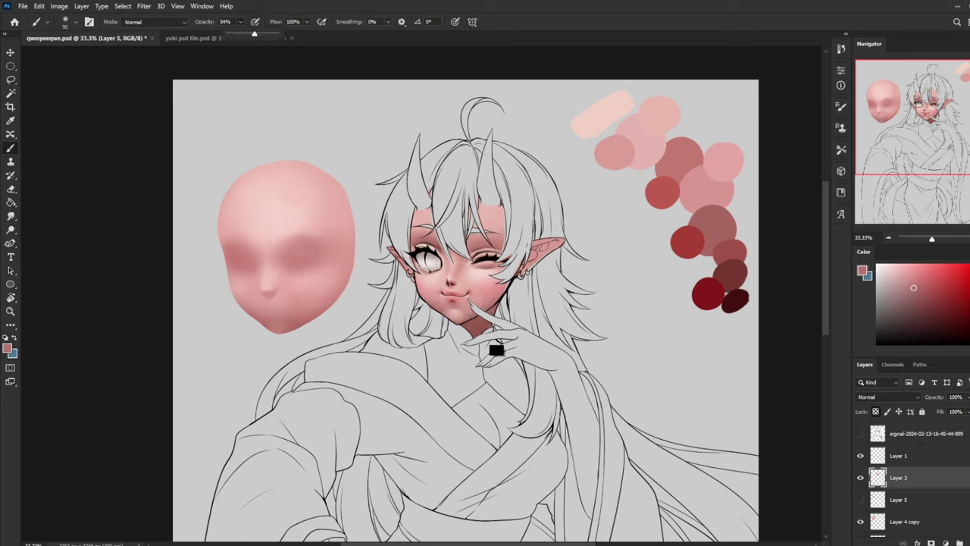
left_click(478, 316, "alt")
left_click(477, 316, "alt")
left_click_drag(450, 317, 463, 323)
left_click(479, 330, "alt")
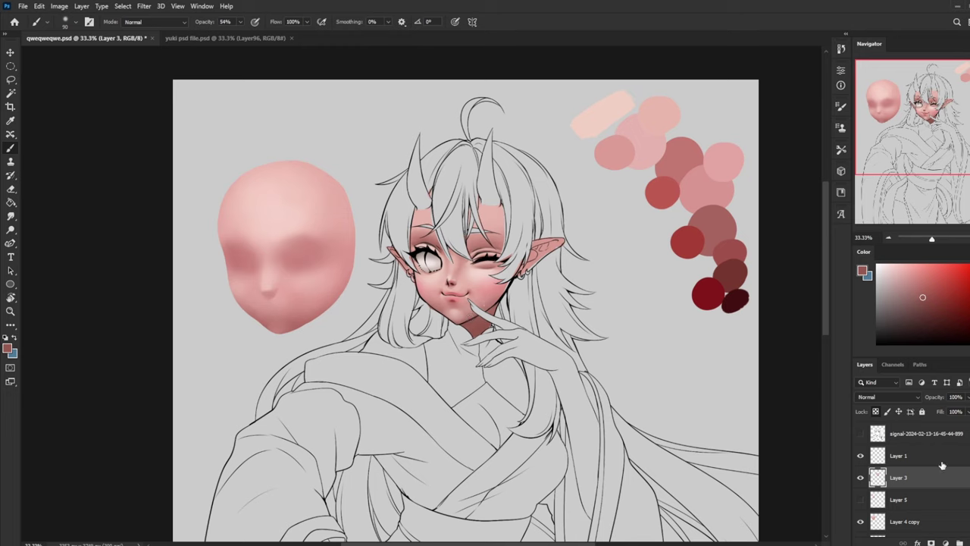
Copy the face outlines from the yuki_psd_file line art onto a new layer above Layer 3 and lock its transparent pixels
left_click(860, 455)
left_click(861, 460)
scroll(962, 464, "up", 1)
left_click(910, 432)
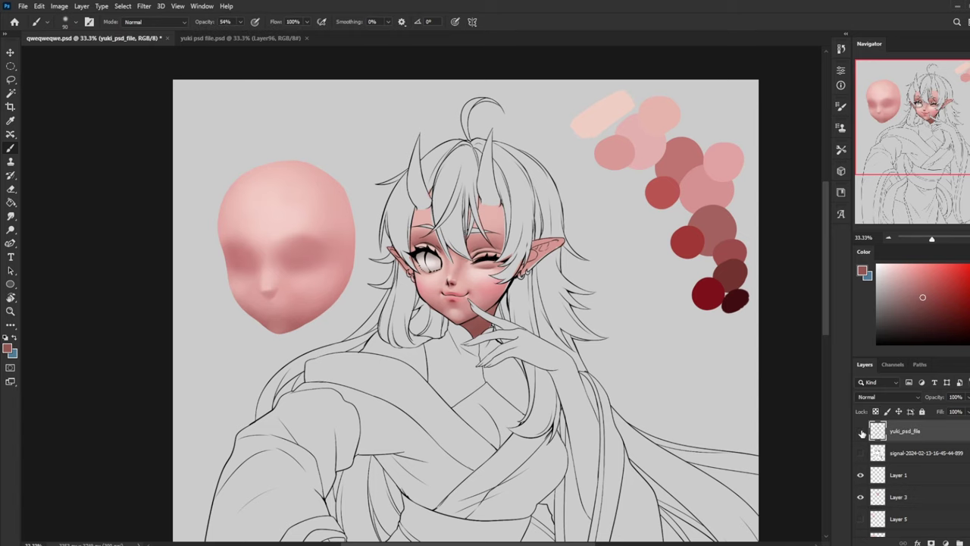
left_click(860, 430, "alt")
left_click(861, 430, "alt")
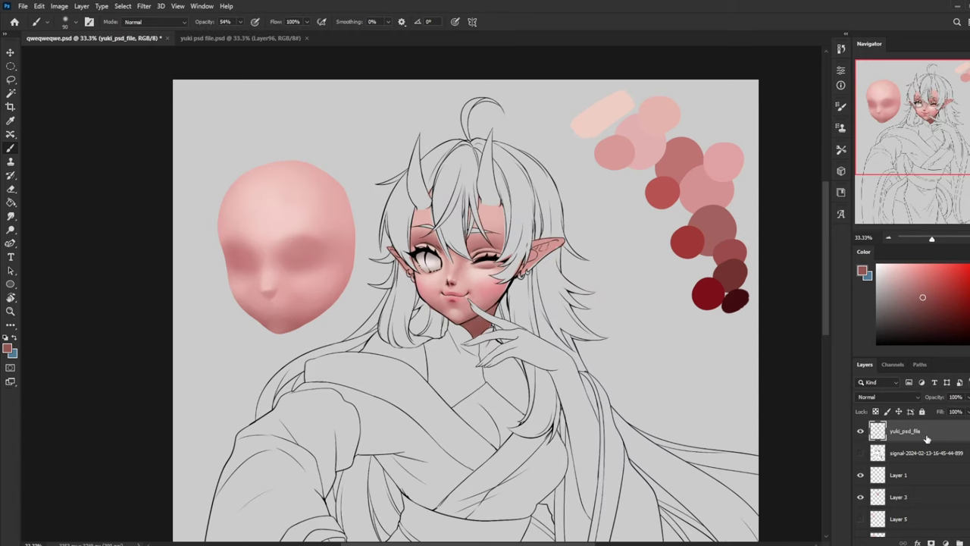
left_click(861, 431)
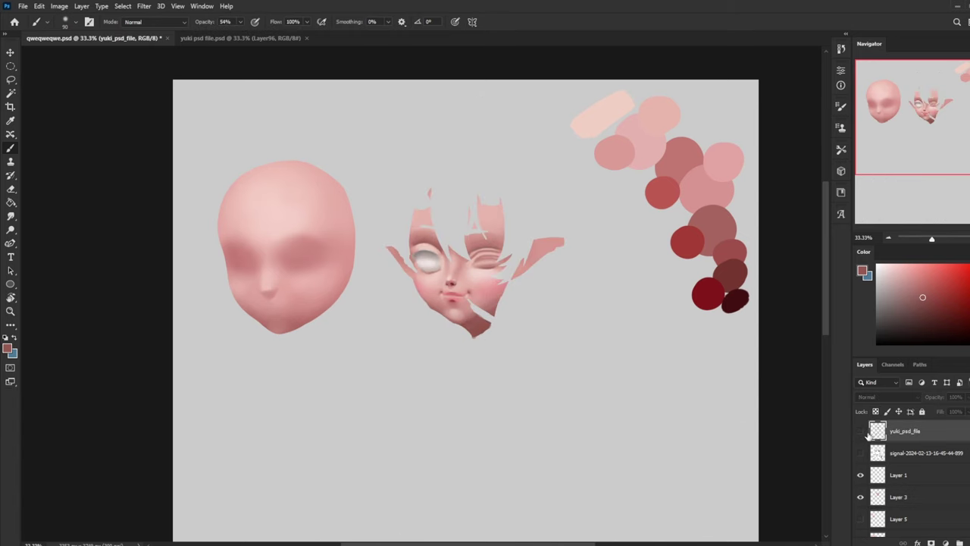
left_click(861, 430)
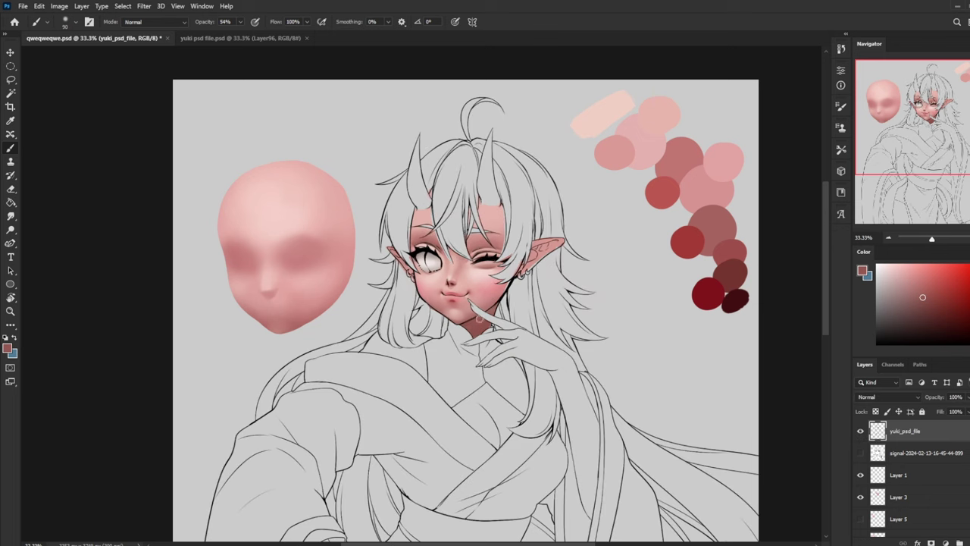
key("l")
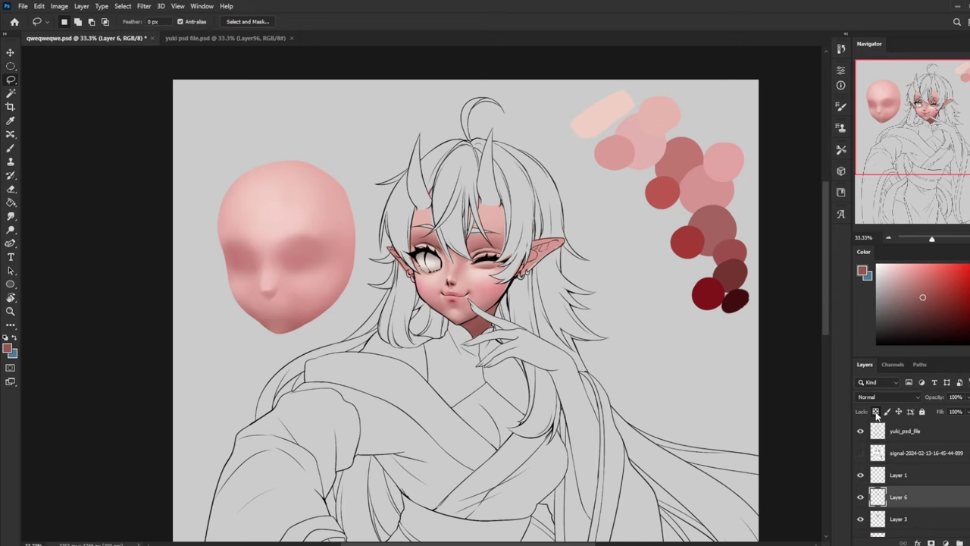
Recolour the jaw and ear outlines on Layer 6 with the dark brownish-red palette colour, using the soft round brush at 300 px
key("b")
right_click(470, 267)
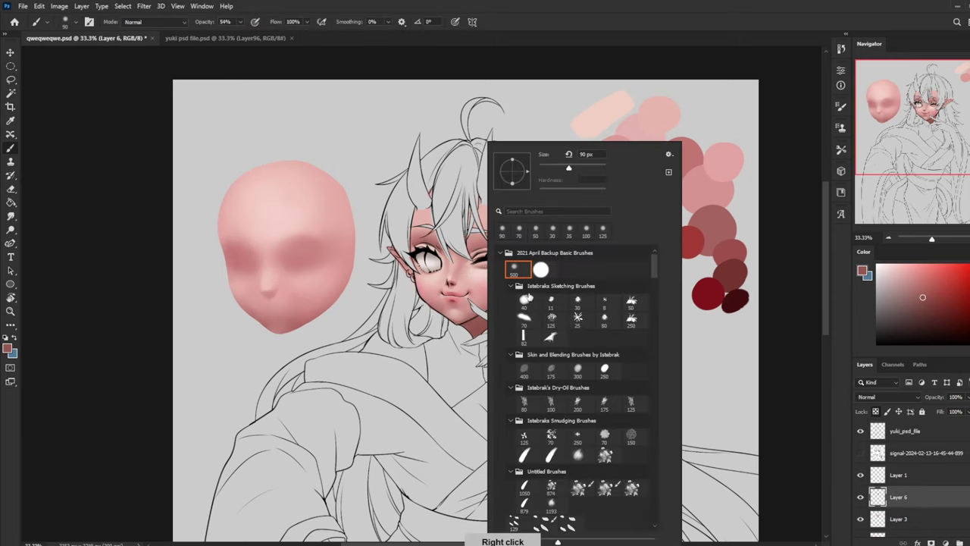
left_click(519, 273)
left_click(781, 212)
left_click(732, 299, "alt")
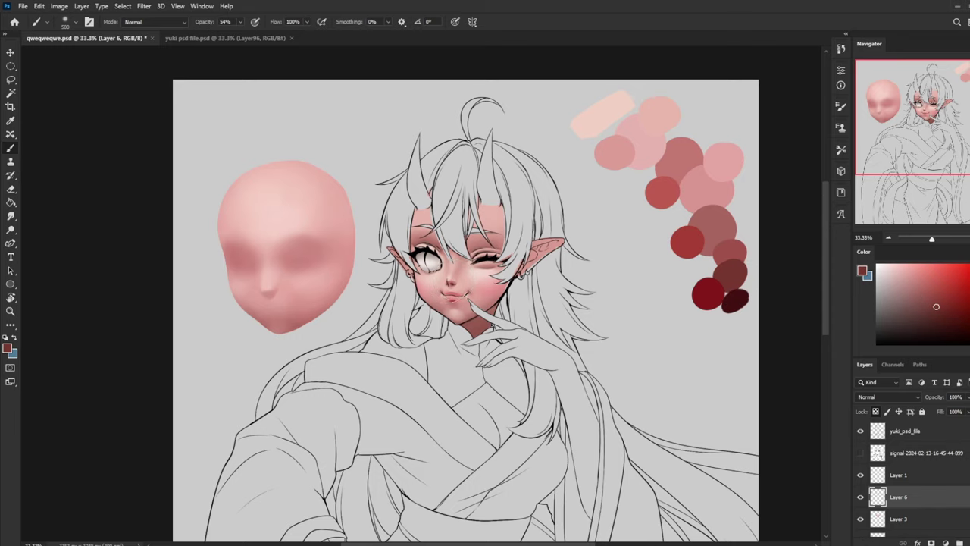
key("ctrl+plus")
key("ctrl+plus")
left_click_drag(572, 298, 287, 338)
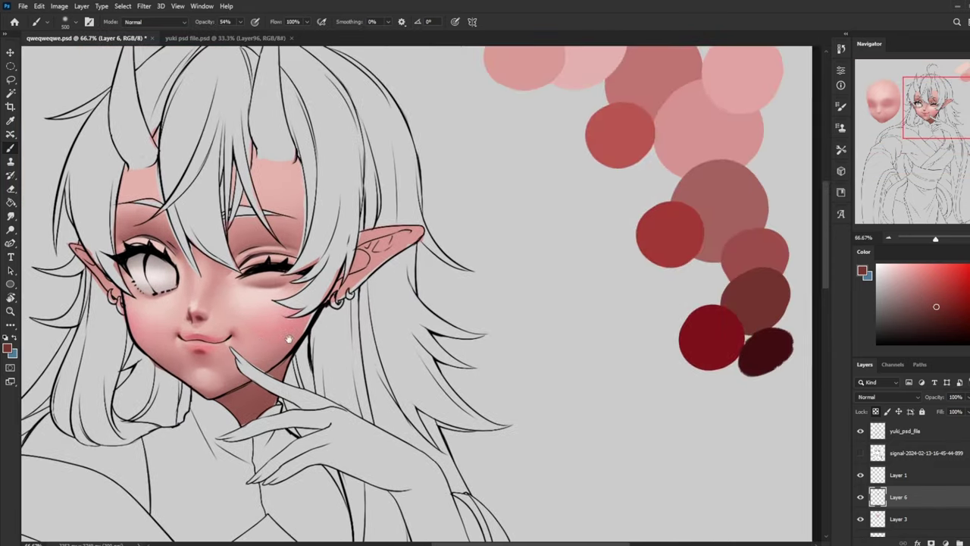
key("bracketleft")
key("bracketleft")
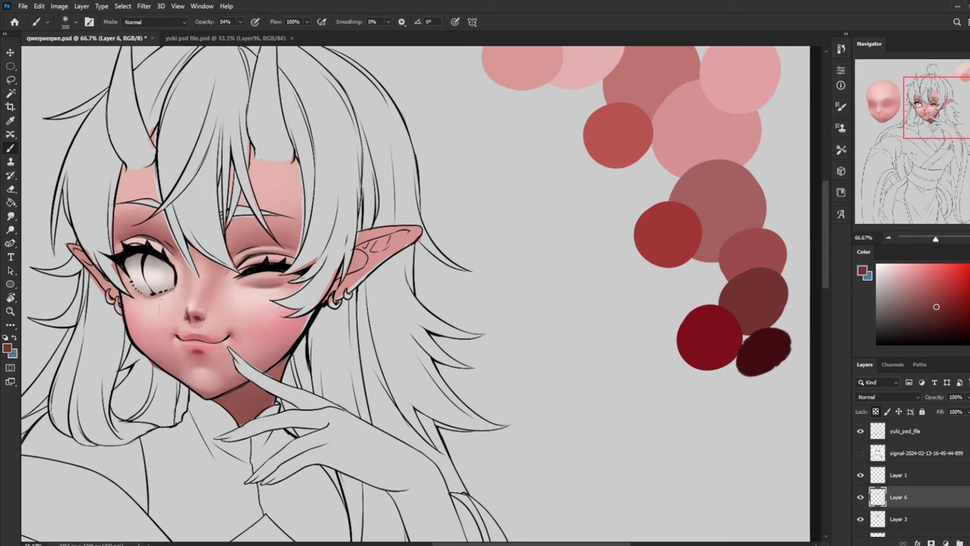
left_click(754, 292, "alt")
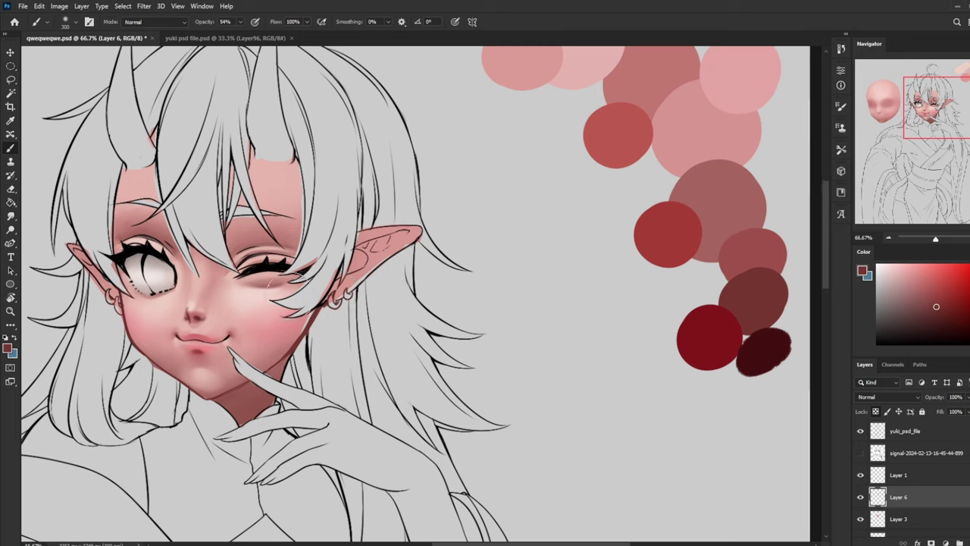
Tint the finer face lines and the closed eye's outer corner with the same brownish red, reducing the brush to 70 px
key("[")
key("[")
key("[")
key("[")
key("[")
key("[")
key("[")
key("[")
key("[")
key("[")
key("bracketleft")
key("bracketleft")
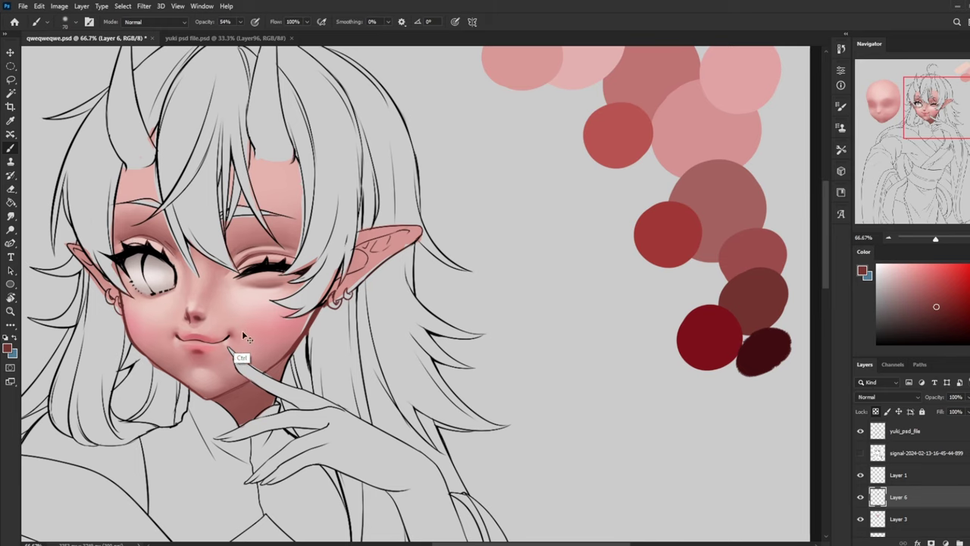
Refine the recoloured face lines with reddish palette tones and a near-black red, using the 70 px brush
key("ctrl+minus")
left_click(677, 260, "alt")
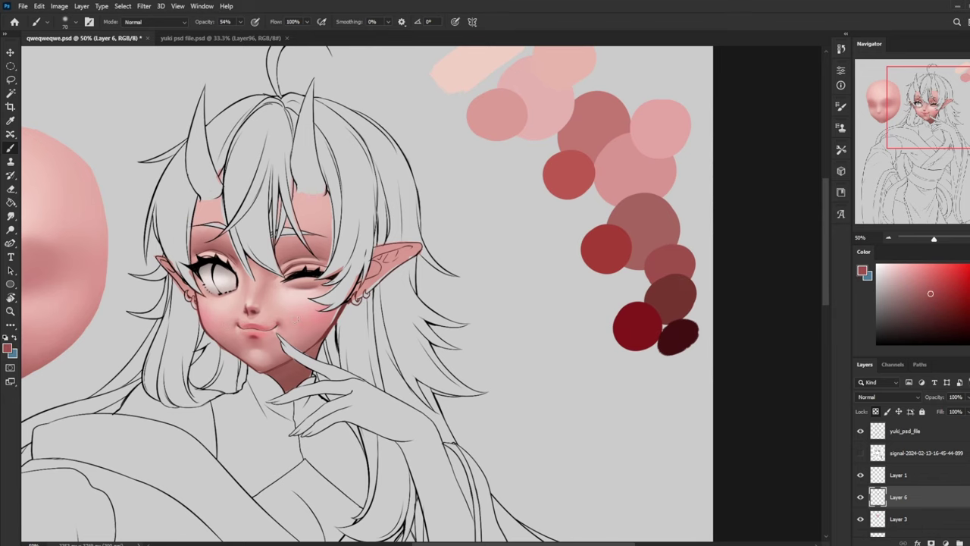
left_click_drag(413, 343, 470, 283)
left_click(744, 270, "alt")
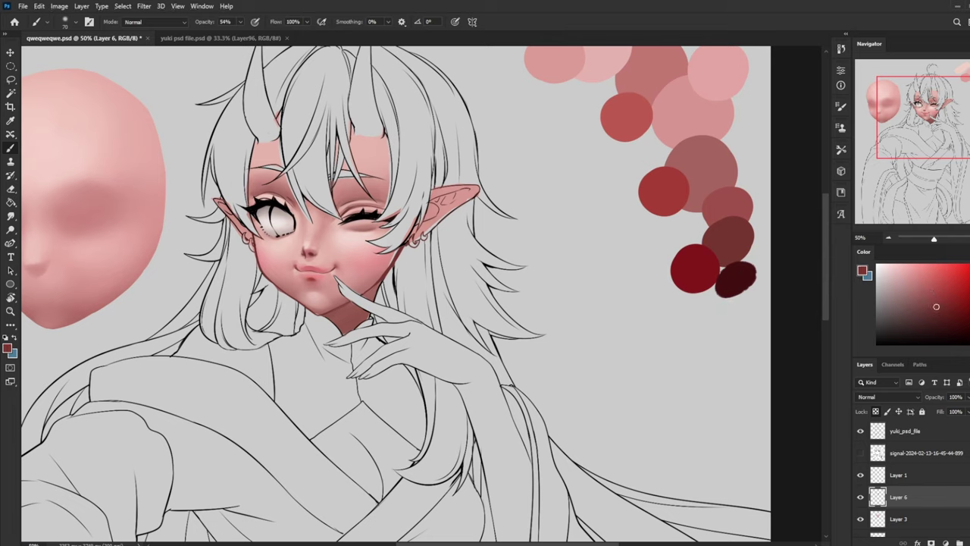
left_click(963, 319)
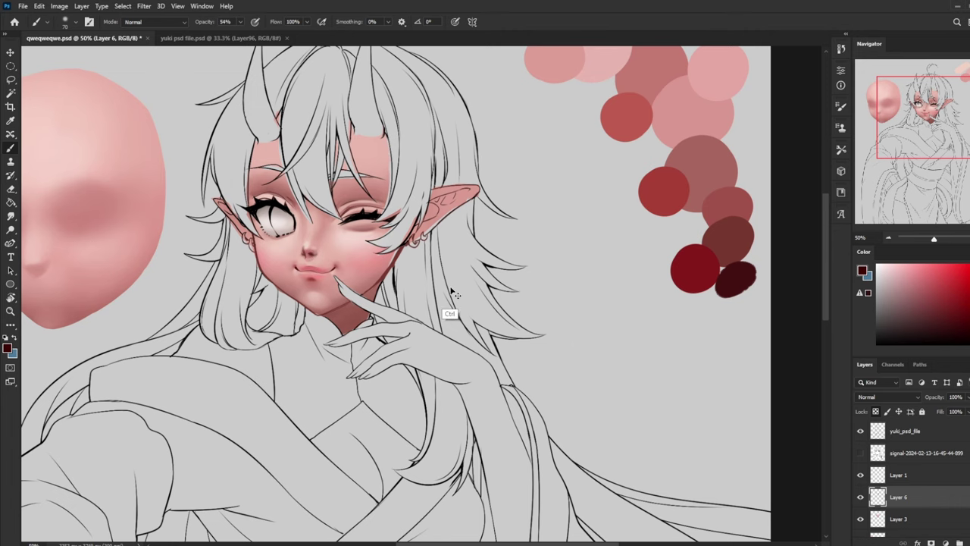
key("ctrl+minus")
key("ctrl+plus")
Lasso the lashes and outlines of both eyes on Layer 6 and copy them onto their own layer
left_click(860, 497)
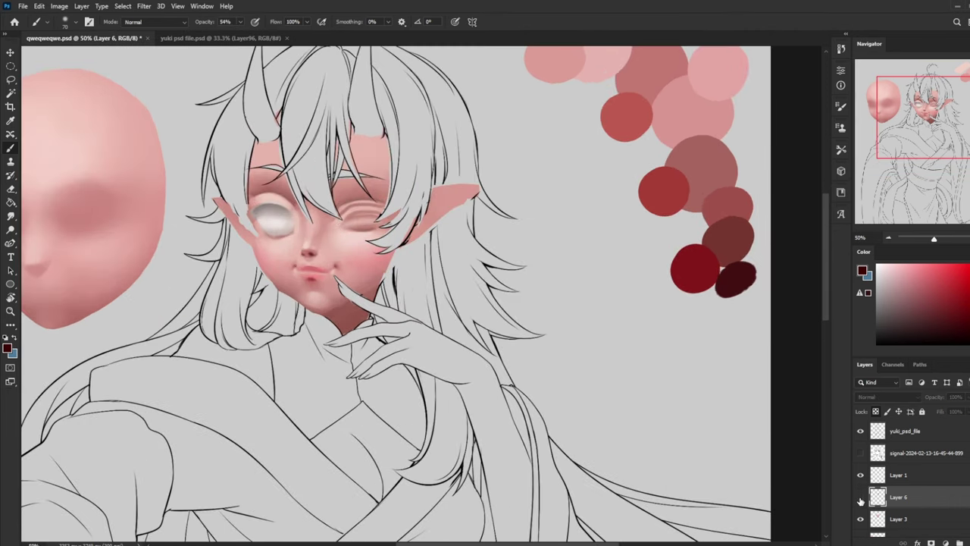
left_click(860, 497)
left_click(860, 498)
left_click(860, 499)
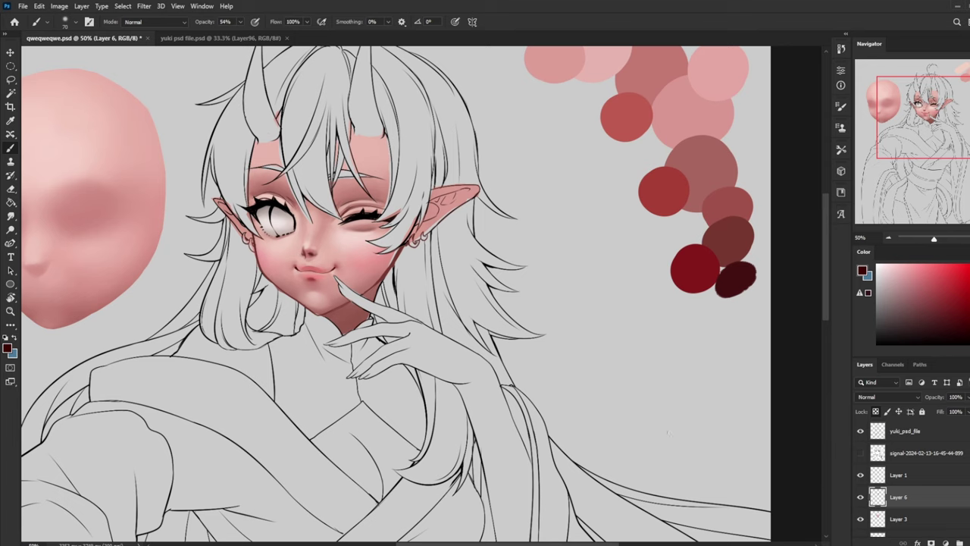
key("l")
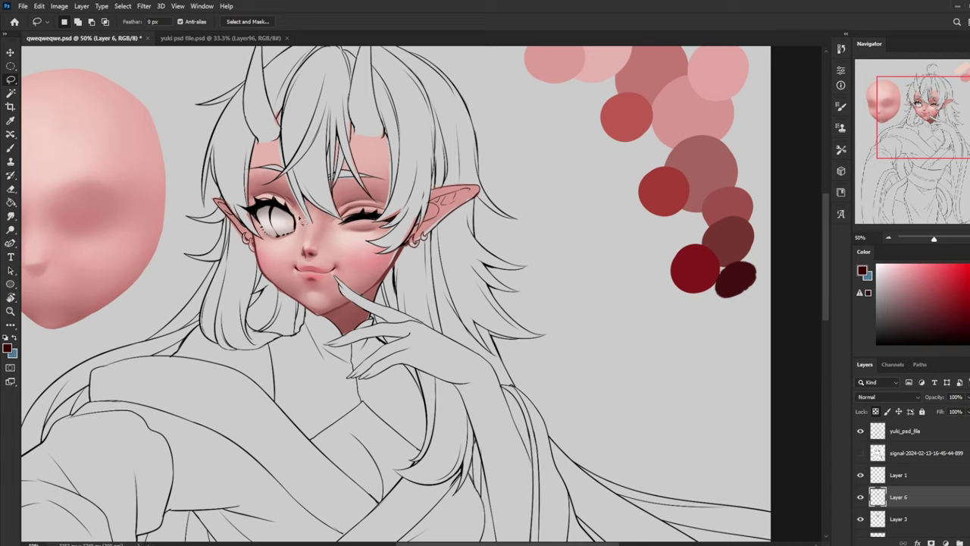
mouse_move(293, 211)
left_mouse_down()
mouse_move(257, 200)
mouse_move(244, 220)
mouse_move(301, 234)
mouse_move(300, 219)
mouse_move(353, 225)
mouse_move(357, 240)
mouse_move(391, 214)
mouse_move(338, 222)
mouse_move(382, 213)
mouse_move(348, 222)
mouse_move(346, 206)
mouse_move(345, 215)
left_mouse_up()
key("shift")
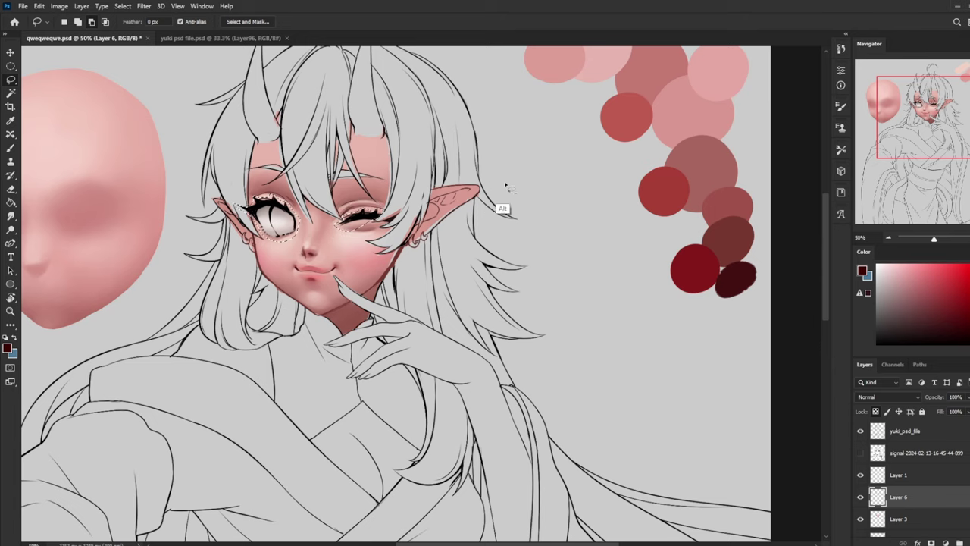
key("shift")
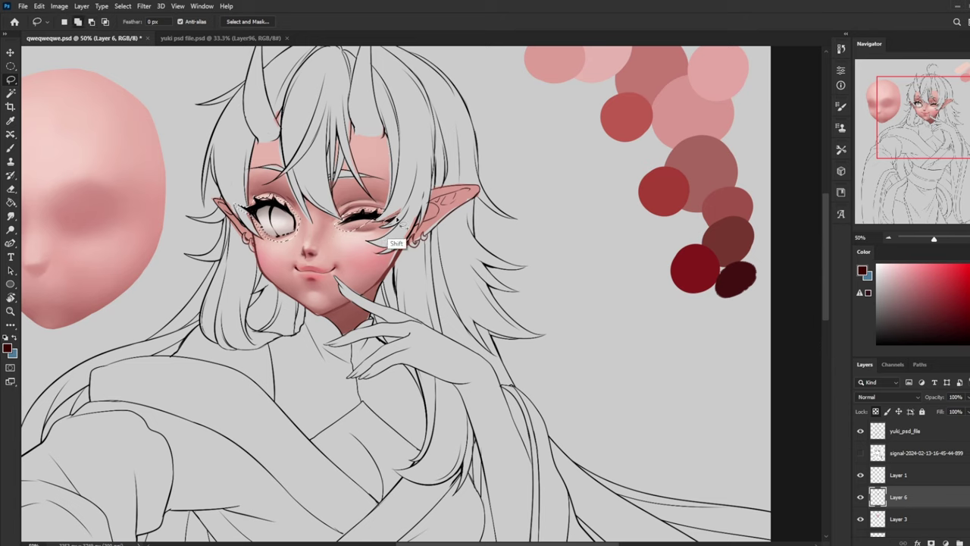
left_click(860, 497)
left_click(860, 497)
key("shift")
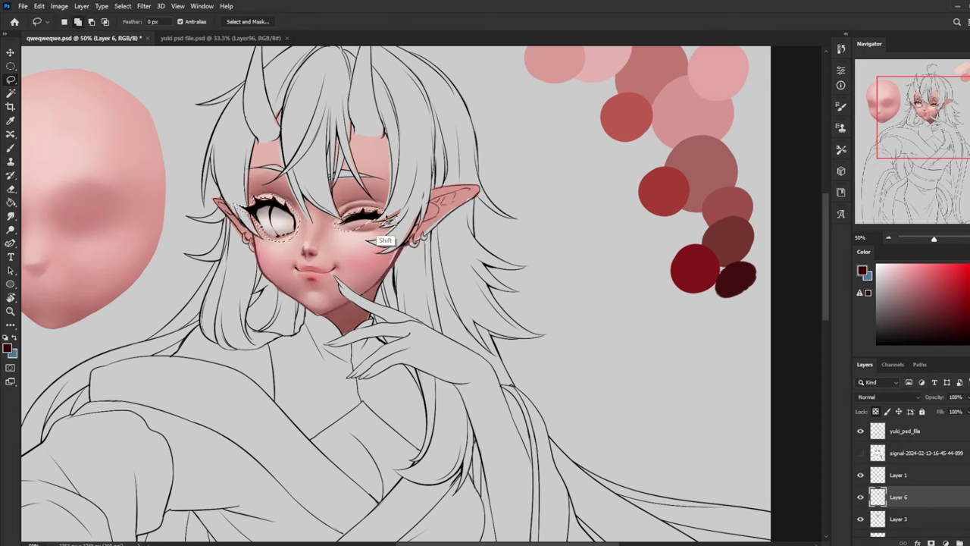
left_click_drag(404, 220, 410, 220)
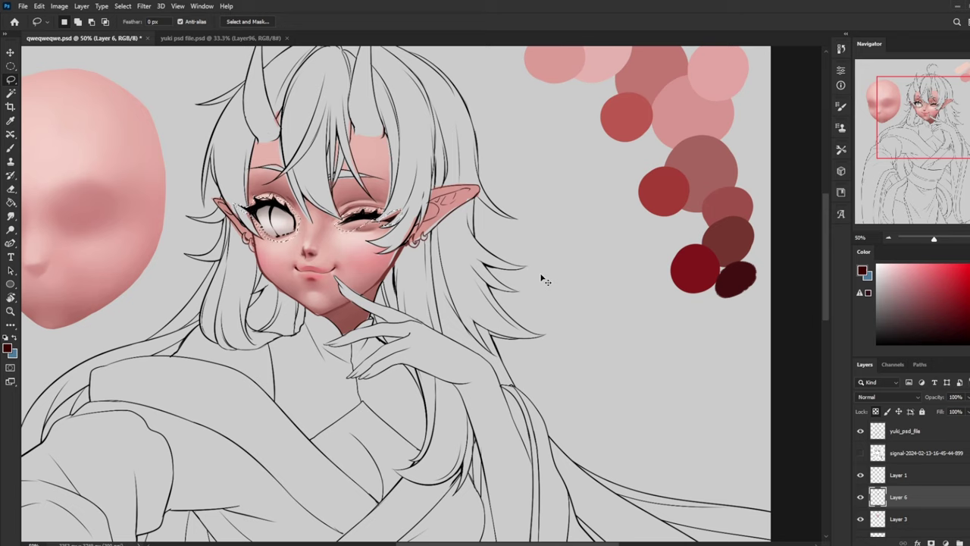
key("ctrl+j")
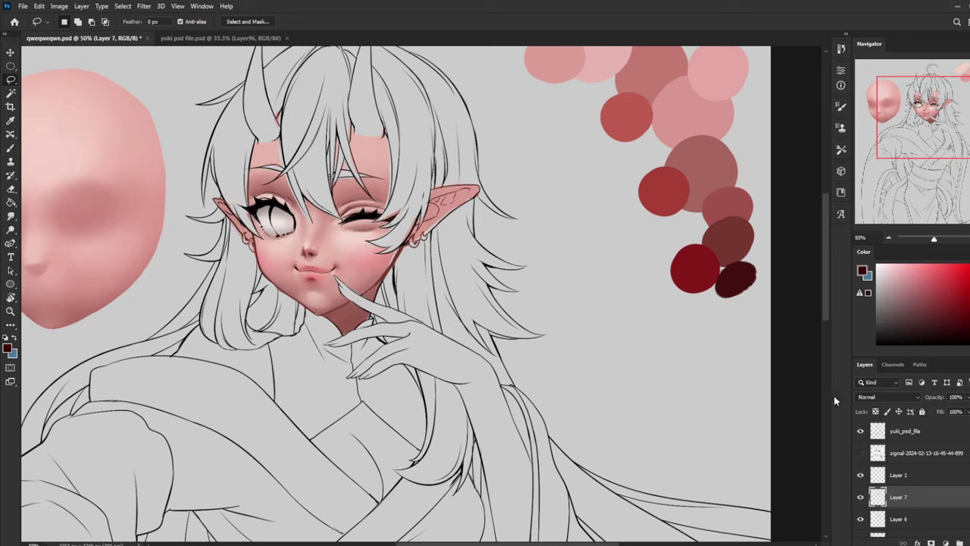
Check what the separated line layers contain, and merge the recoloured face outline layer, Layer 6, down into Layer 3
left_click(860, 497)
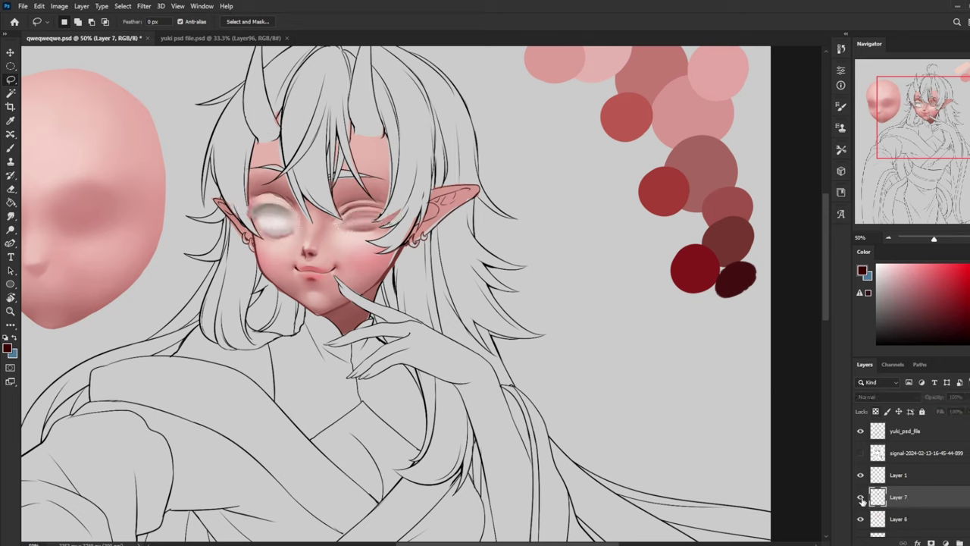
left_click(861, 497)
scroll(910, 477, "down", 2)
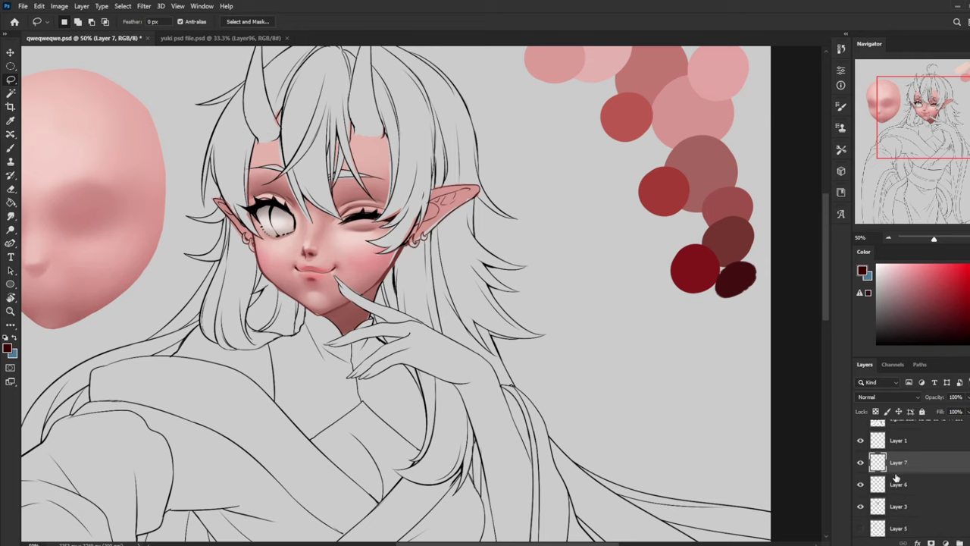
left_click(860, 463)
left_click(860, 462)
left_click(860, 484)
left_click(860, 483)
left_click(909, 483)
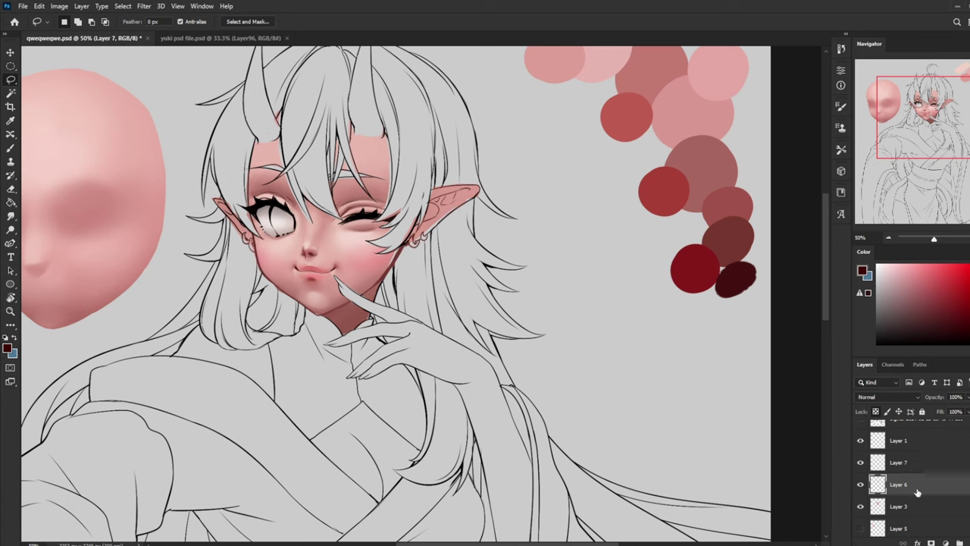
right_click(919, 485)
left_click(914, 350)
Erase stray paint outside the jawline on Layer 3 with a reduced eraser
key("z")
left_click_drag(180, 157, 470, 349)
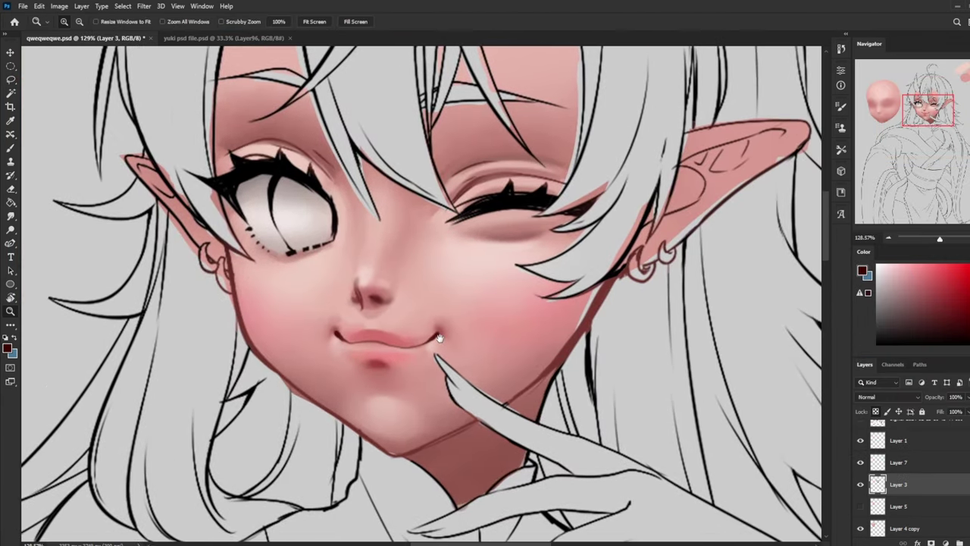
key("e")
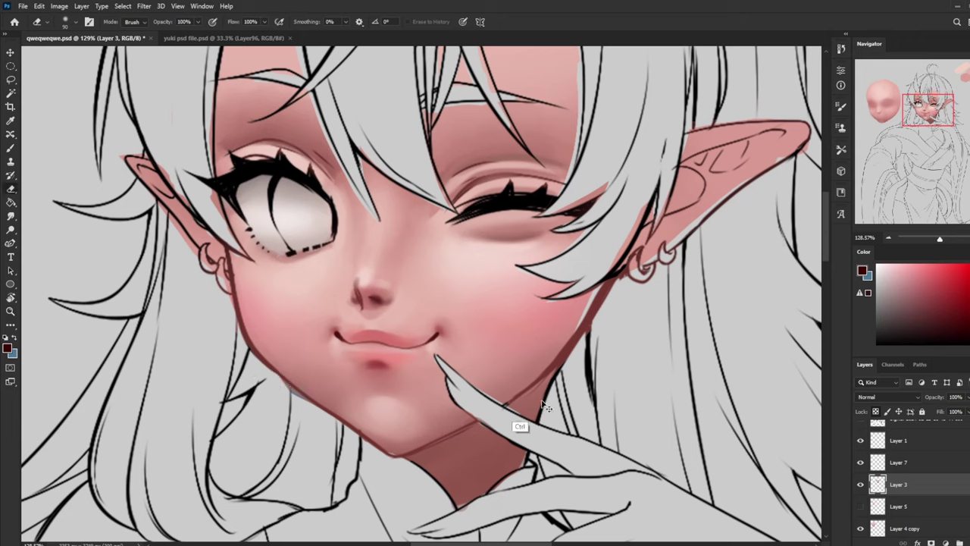
key("bracketleft")
key("bracketleft")
key("bracketleft")
key("bracketleft")
key("bracketleft")
key("bracketleft")
key("bracketleft")
mouse_move(285, 389)
left_mouse_down()
mouse_move(319, 413)
mouse_move(313, 420)
left_mouse_up()
Clean up the outer edge of the jaw and ear with the 82 px sketching brush tip as eraser, reduced in size
right_click(517, 265)
left_click(581, 337)
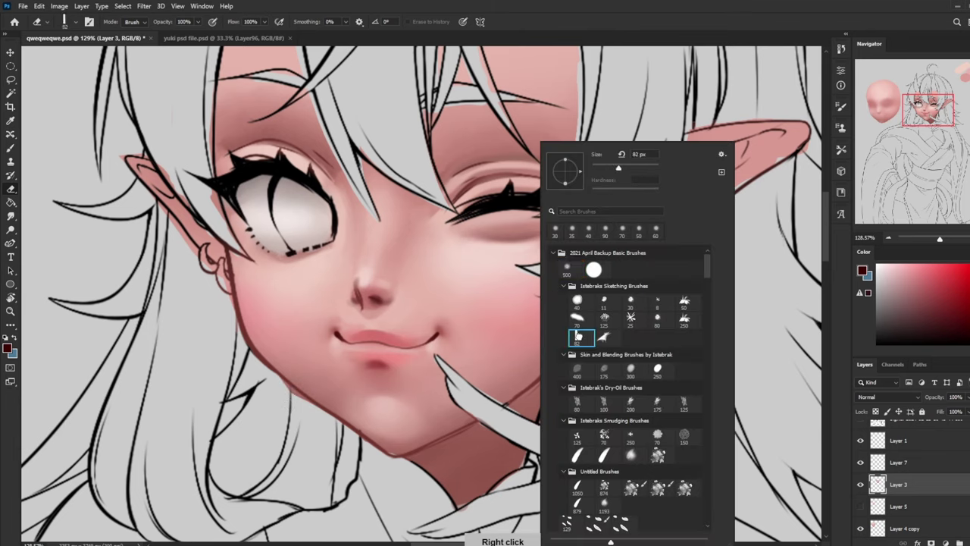
left_click(258, 410)
key("[")
key("[")
key("[")
key("[")
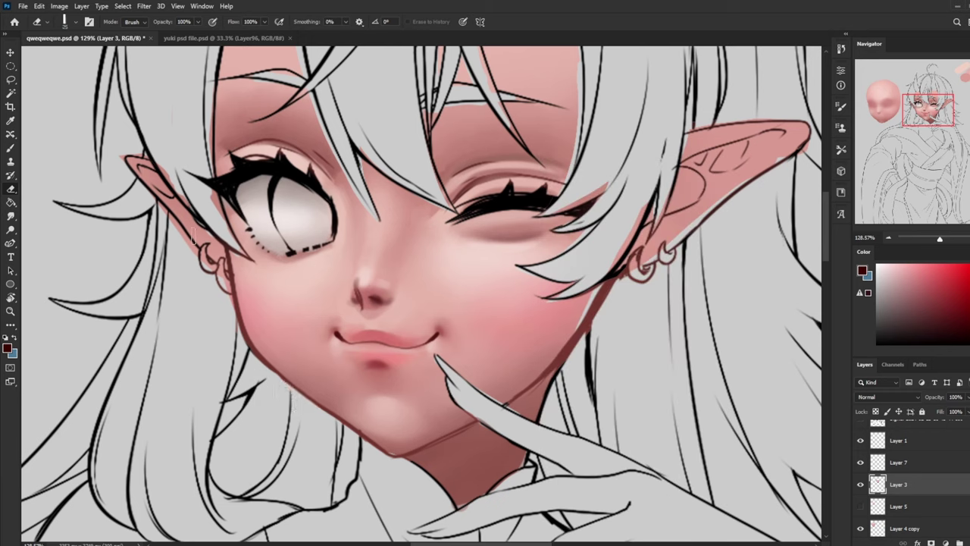
Open Liquify on Layer 3 and nudge the jaw contour beside the chin with the Forward Warp brush at size 125
left_click(148, 9)
left_click(171, 103)
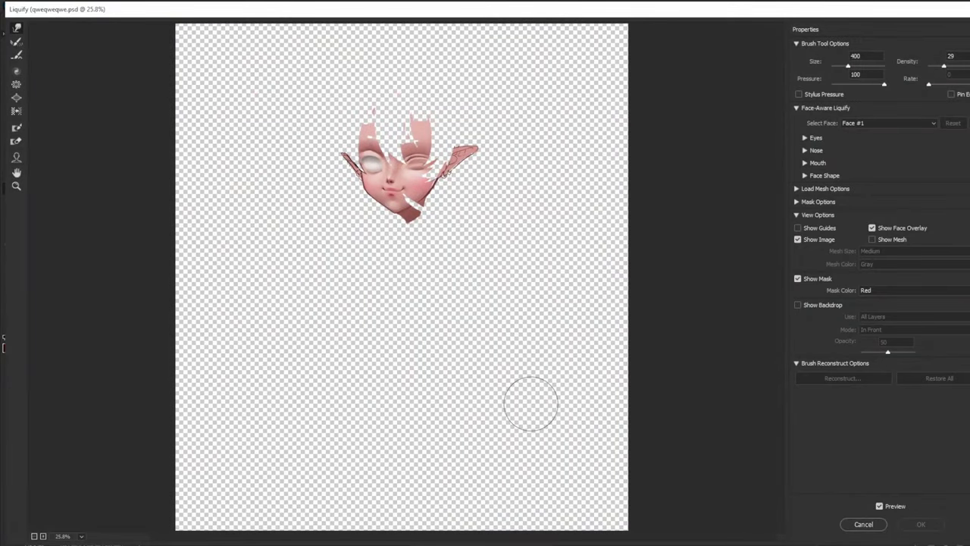
key("ctrl+plus")
key("ctrl+plus")
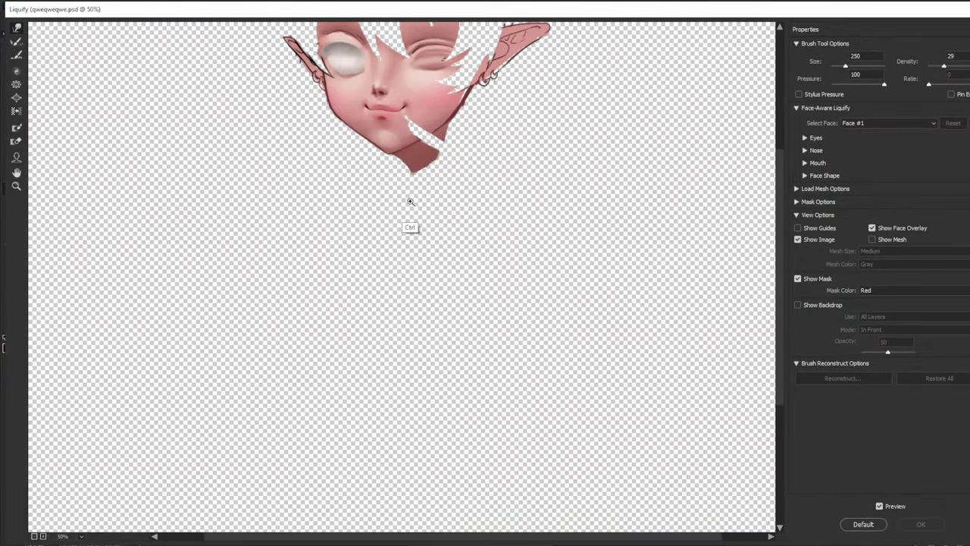
key("bracketleft")
left_click_drag(478, 197, 510, 378)
key("bracketleft")
key("bracketleft")
key("bracketleft")
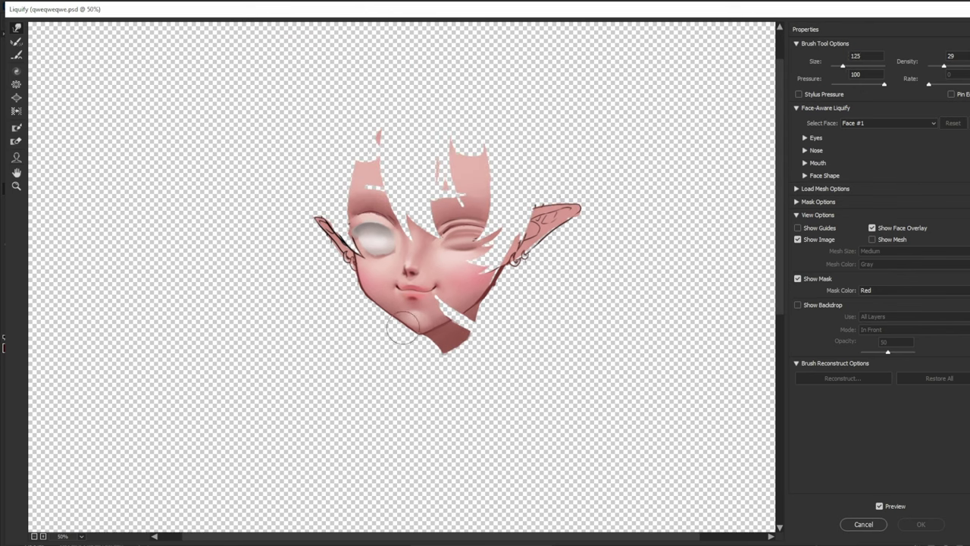
left_click_drag(401, 328, 408, 330)
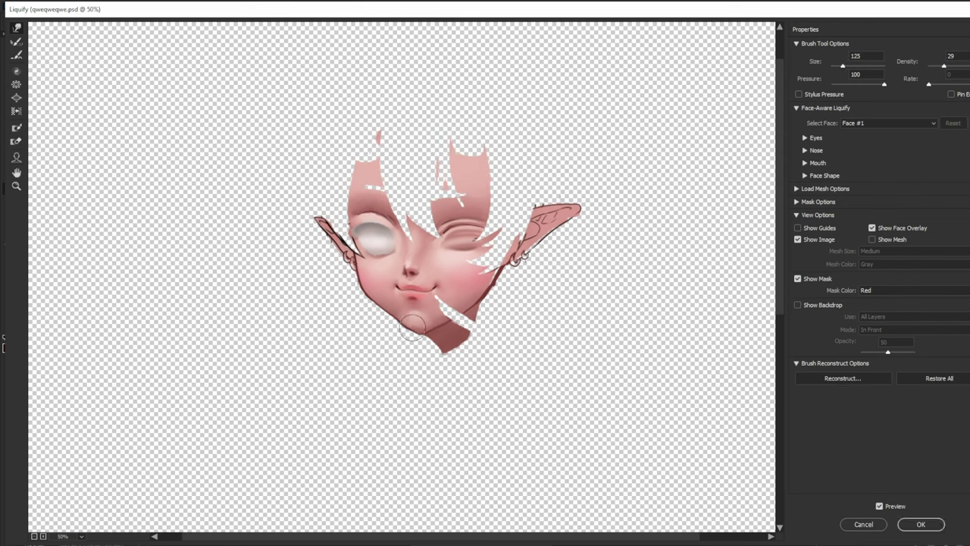
Refine the chin and neck contour with Liquify brush sizes 200 and 175, and apply the warp
key("bracketleft")
key("bracketleft")
key("bracketright")
key("bracketright")
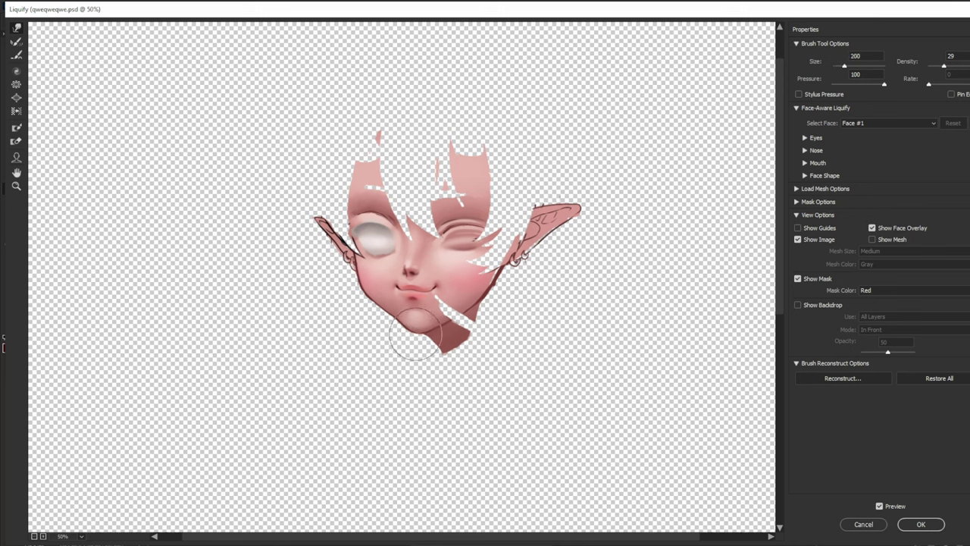
key("bracketright")
key("bracketright")
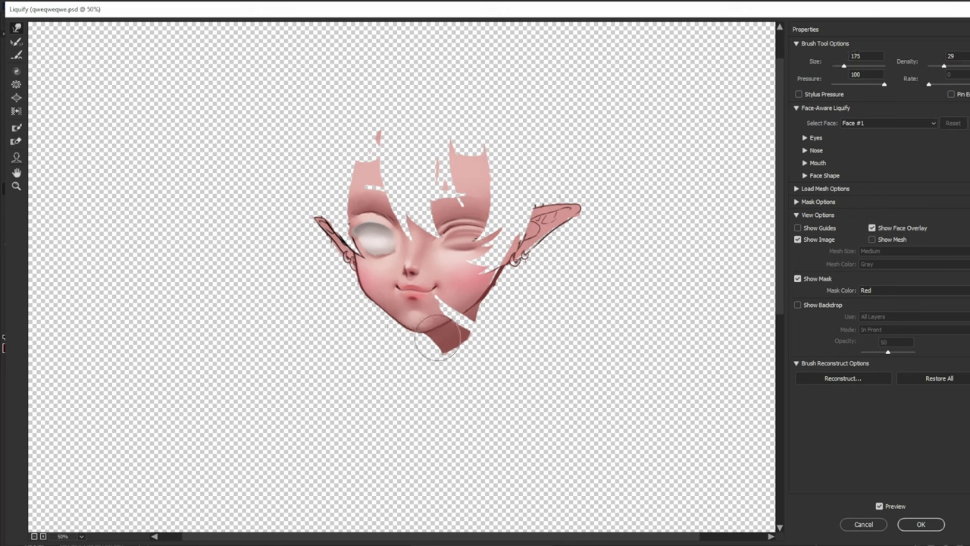
key("p")
key("p")
key("p")
key("p")
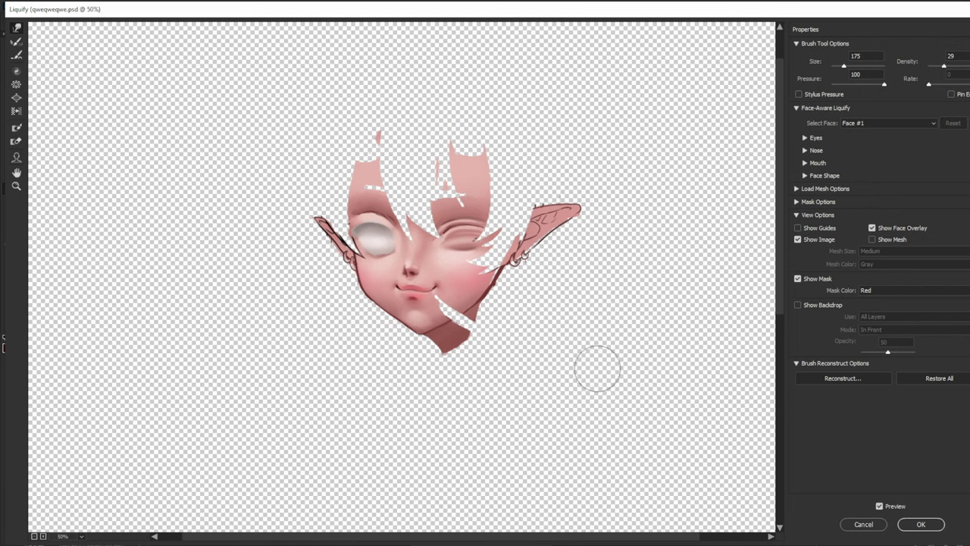
left_click(921, 523)
Add an empty layer directly above Layer 3 and make it the active painting layer
key("b")
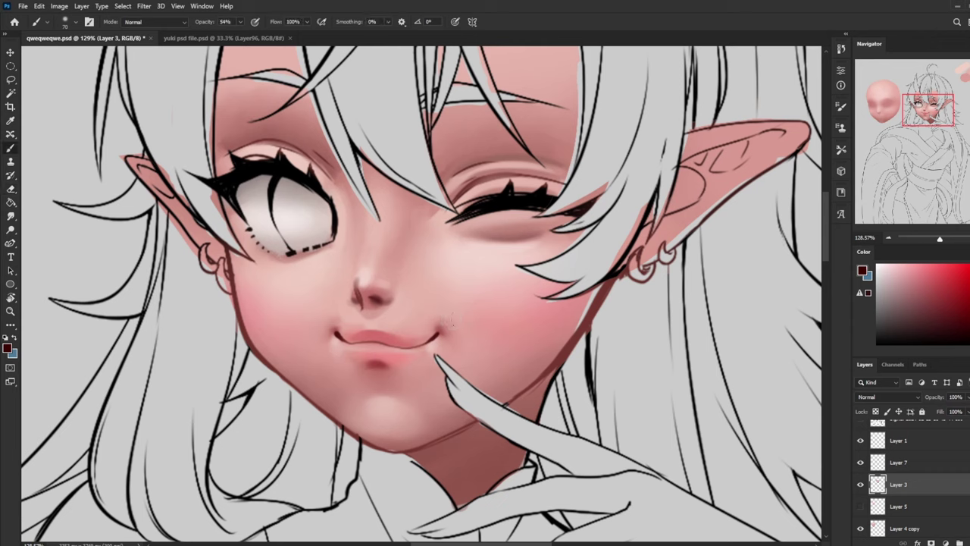
right_click(472, 316)
right_click(501, 303)
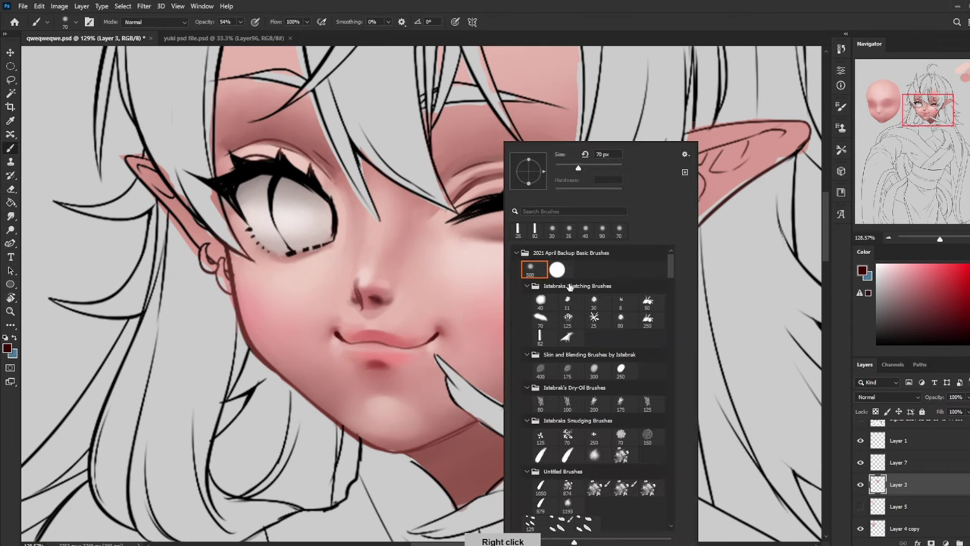
left_click(967, 543)
left_click(903, 506)
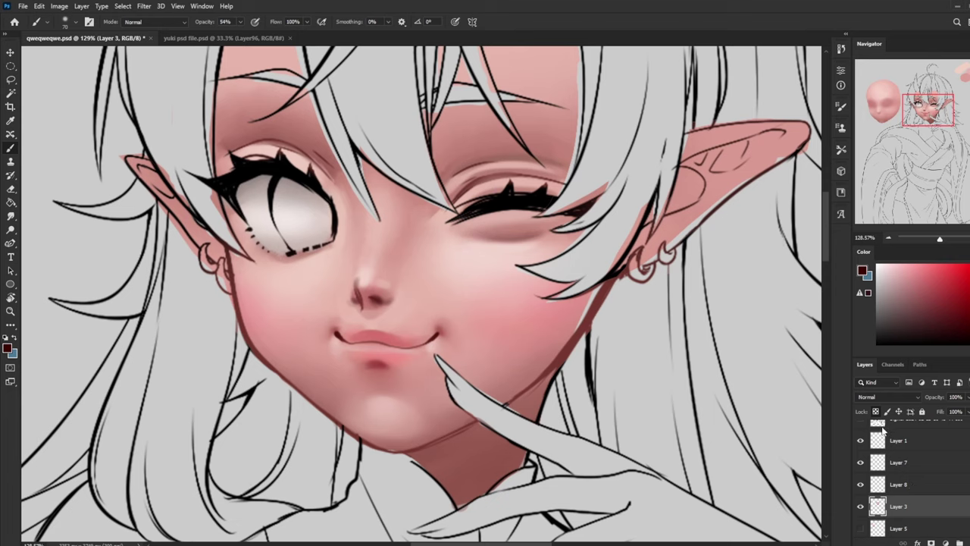
left_click(861, 486)
left_click(935, 489)
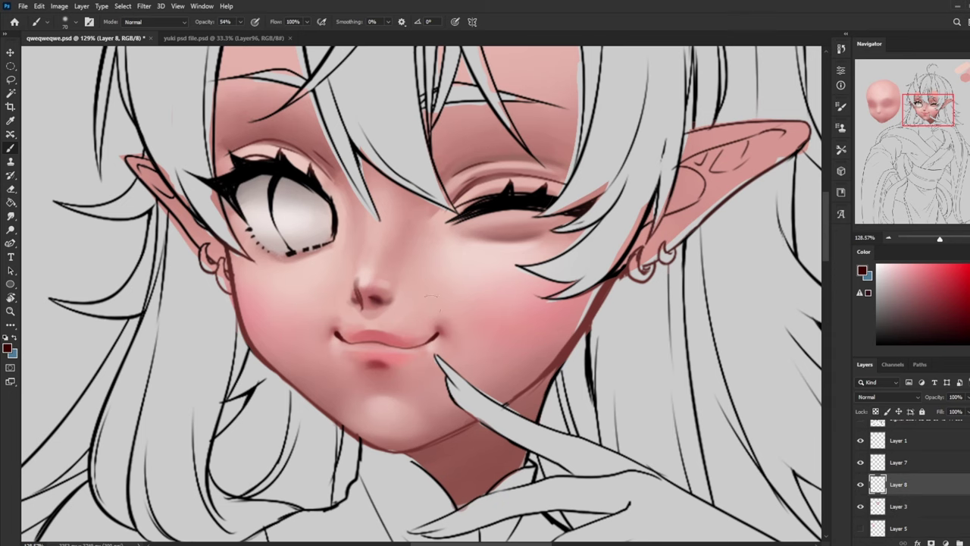
Darken the mouth line and its corners with the soft basic brush at 13% opacity, reduced to 30 px, and trim it with the eraser
left_click_drag(605, 321, 492, 275)
right_click(451, 224)
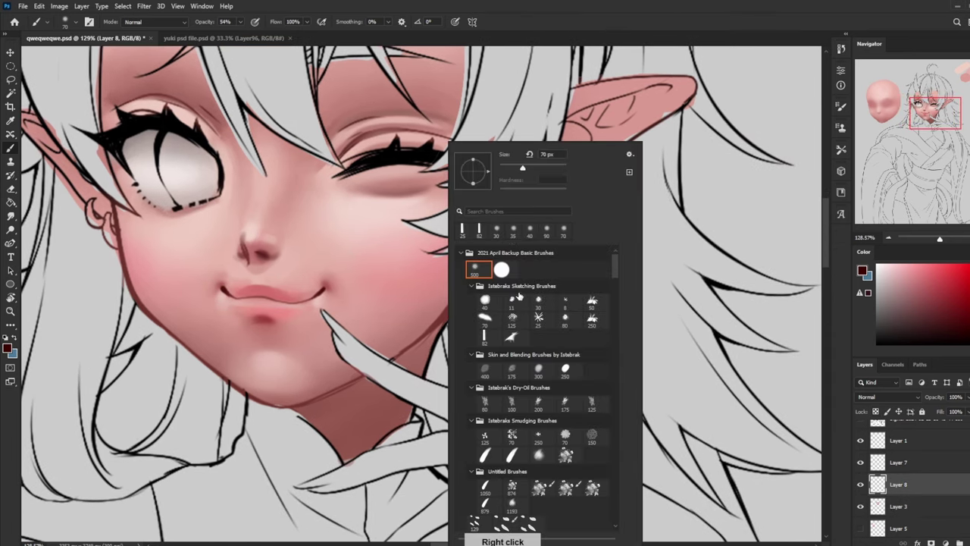
left_click(477, 270)
left_click(968, 327)
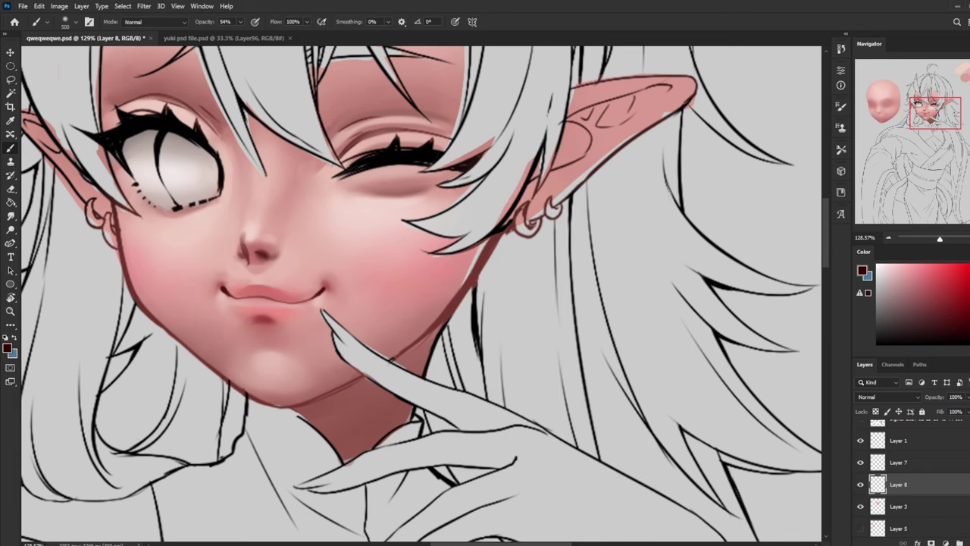
key("bracketleft")
key("bracketleft")
key("bracketleft")
key("bracketleft")
key("1")
key("3")
left_click_drag(268, 297, 221, 290)
mouse_move(319, 288)
left_mouse_down()
mouse_move(224, 293)
mouse_move(322, 291)
mouse_move(232, 296)
left_mouse_up()
key("bracketleft")
key("bracketleft")
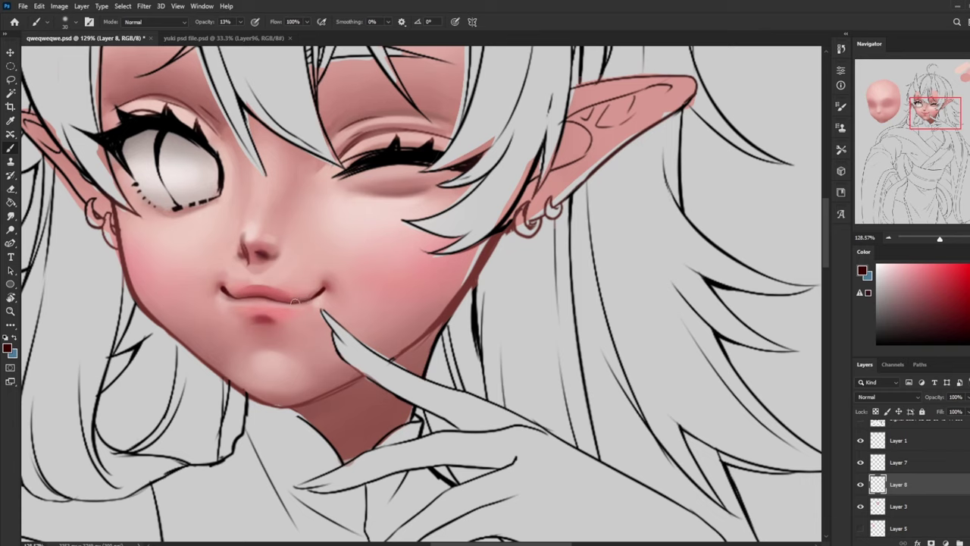
left_click_drag(295, 301, 251, 297)
key("e")
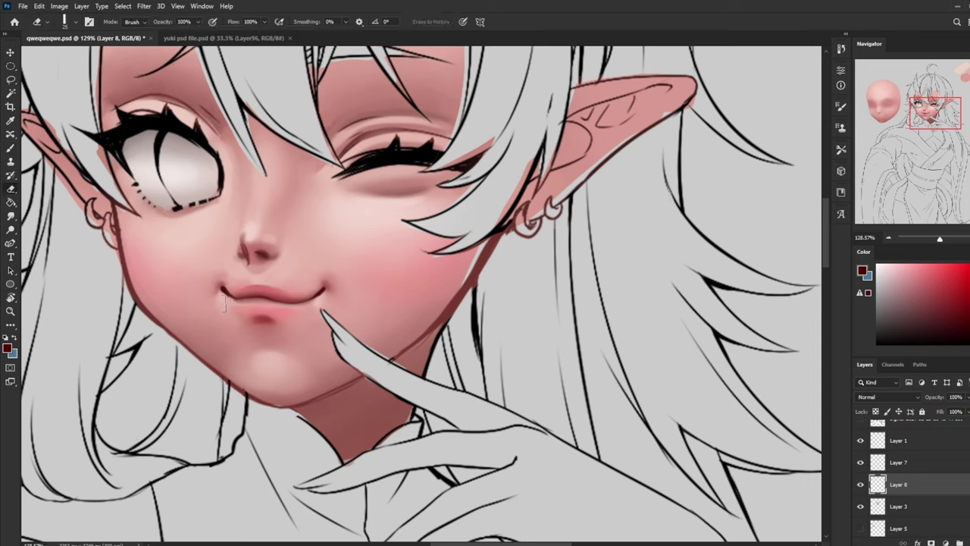
mouse_move(259, 303)
left_mouse_down()
mouse_move(280, 315)
mouse_move(229, 309)
mouse_move(306, 307)
left_mouse_up()
Compare the mouth with and without the new line layer, and merge that layer down into Layer 3
key("z")
left_click_drag(132, 224, 412, 378)
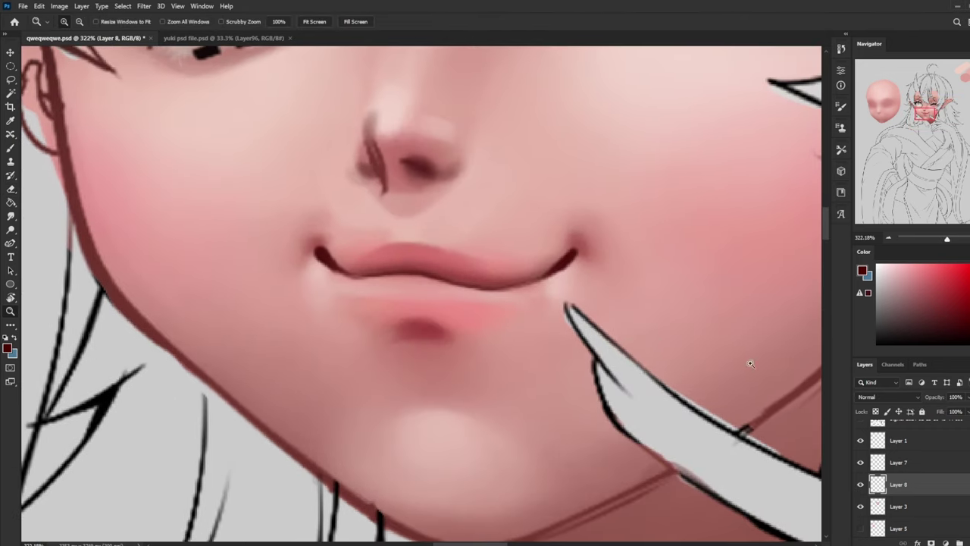
left_click(860, 485)
left_click(860, 485)
left_click(860, 485)
left_click(861, 485)
left_click(860, 485)
left_click(861, 485)
key("e")
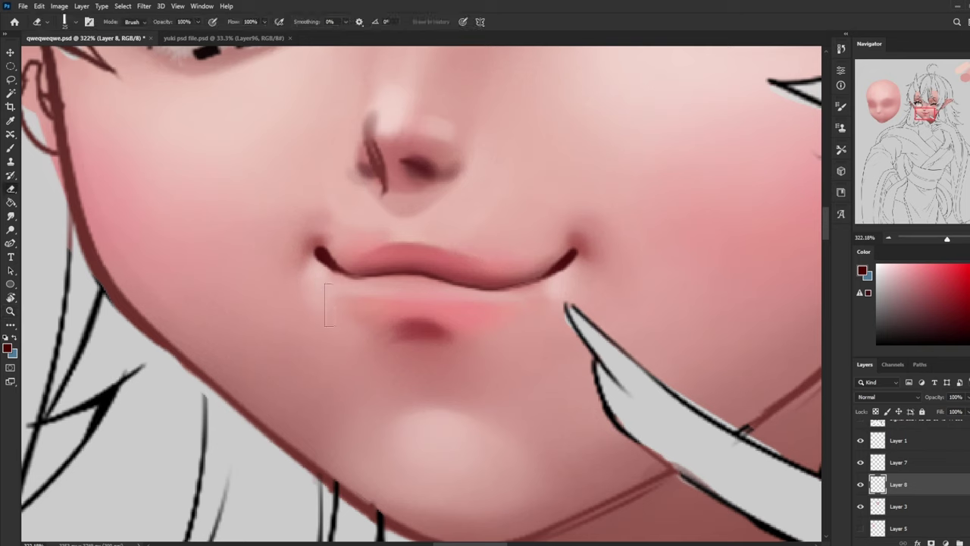
left_click(860, 484)
left_click(860, 484)
right_click(954, 487)
left_click(883, 350)
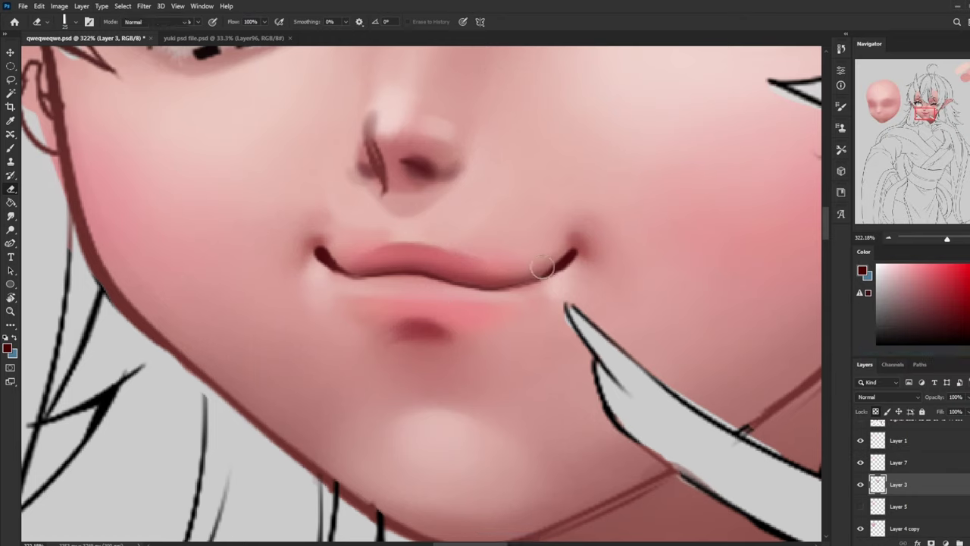
Sample the dark red at the mouth corner and soften both corners with the Smudge tool at 5% strength
key("b")
left_click(571, 256, "alt")
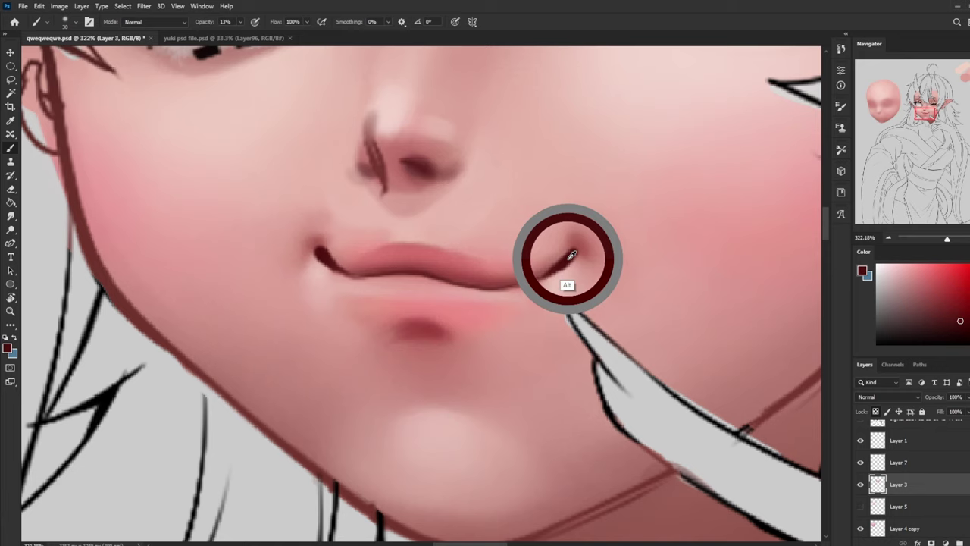
key("r")
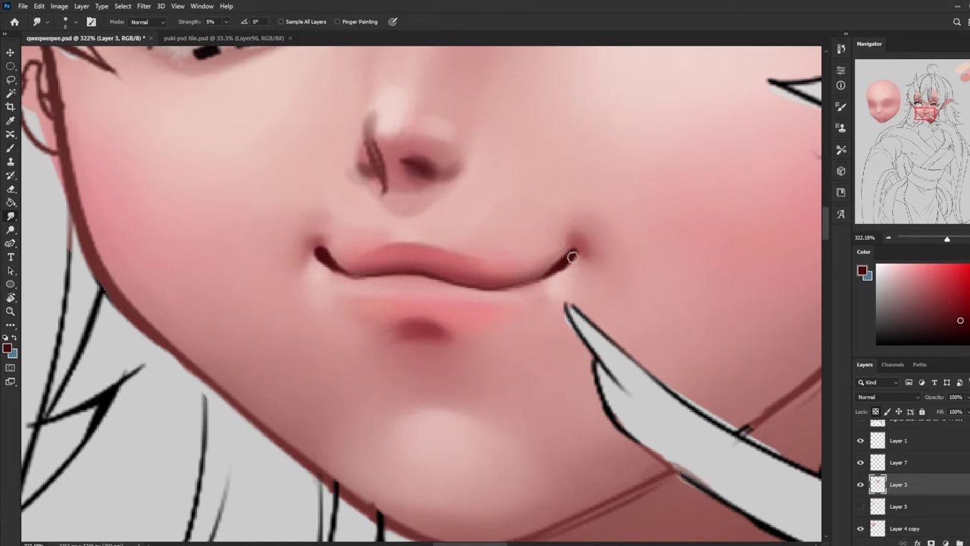
key("ctrl+minus")
key("ctrl+minus")
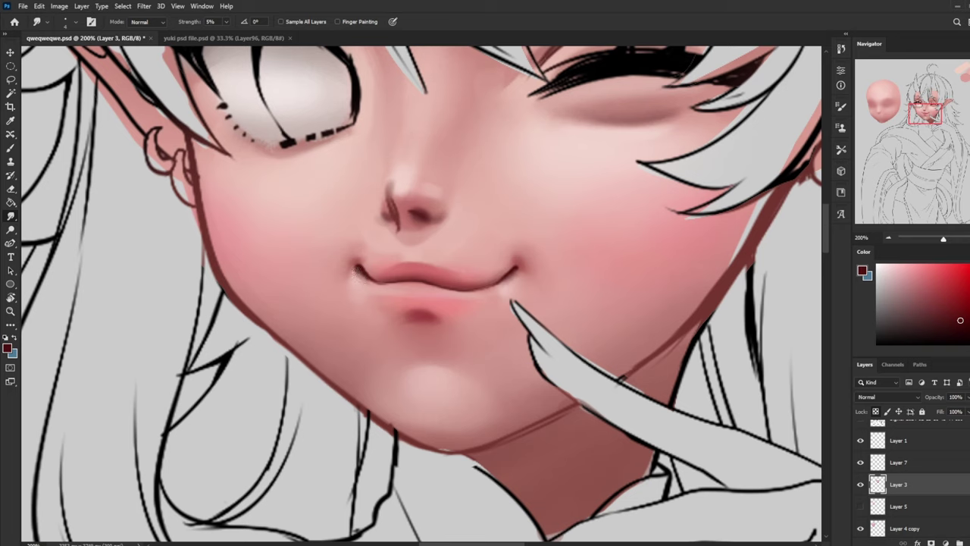
key("e")
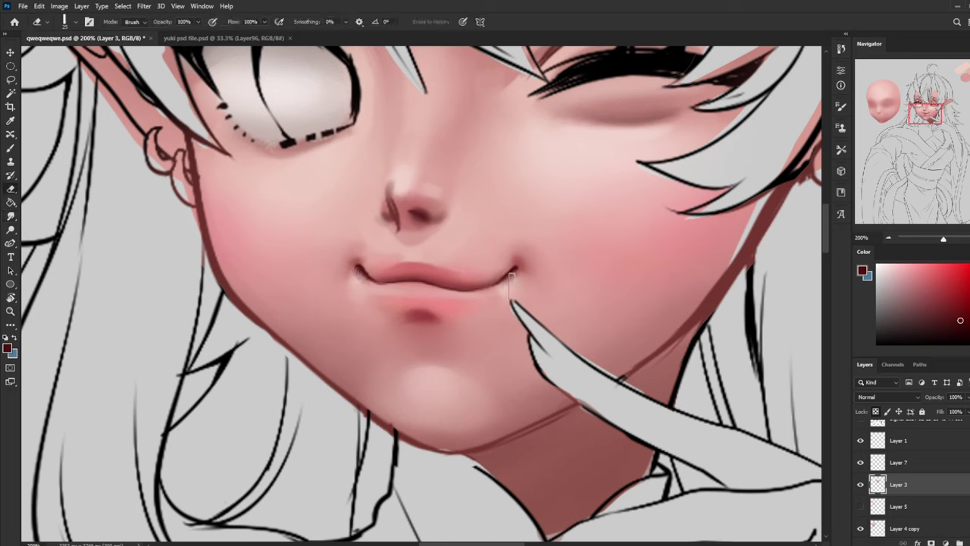
left_click(513, 306)
left_click(504, 214)
Touch up the mouth corners with sampled skin and dark red tones, raising opacity to 49%, and smudge the lip line
key("b")
right_click(552, 261)
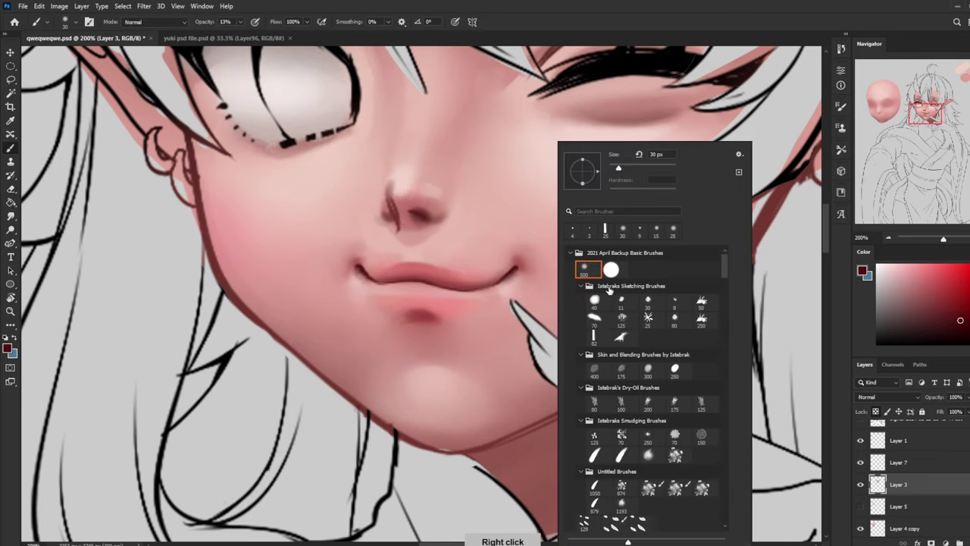
left_click(503, 285, "alt")
left_click(502, 284, "alt")
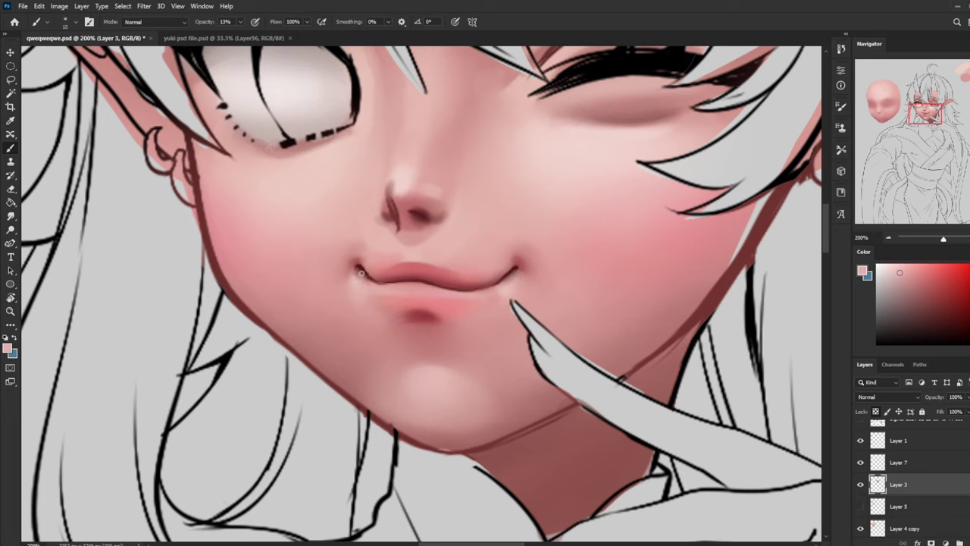
left_click(360, 272, "alt")
left_click(240, 21)
left_click_drag(234, 34, 257, 34)
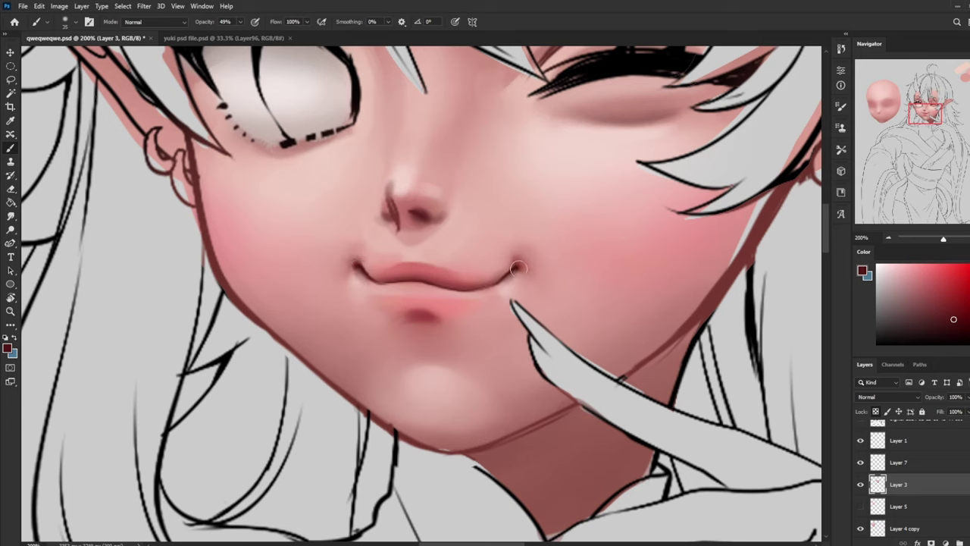
left_click(10, 217)
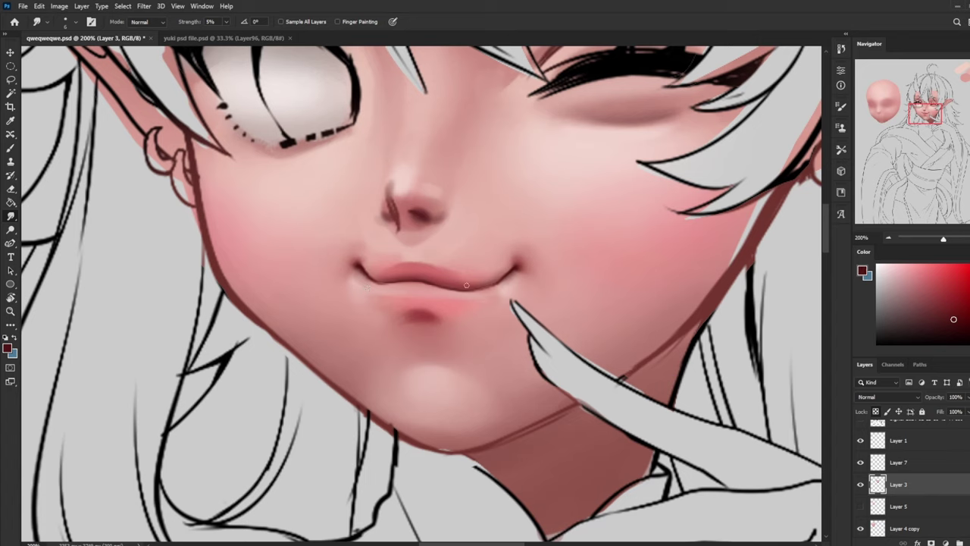
Clean up the skin around the mouth corners and above the upper lip with sampled pinks at 60% opacity
key("b")
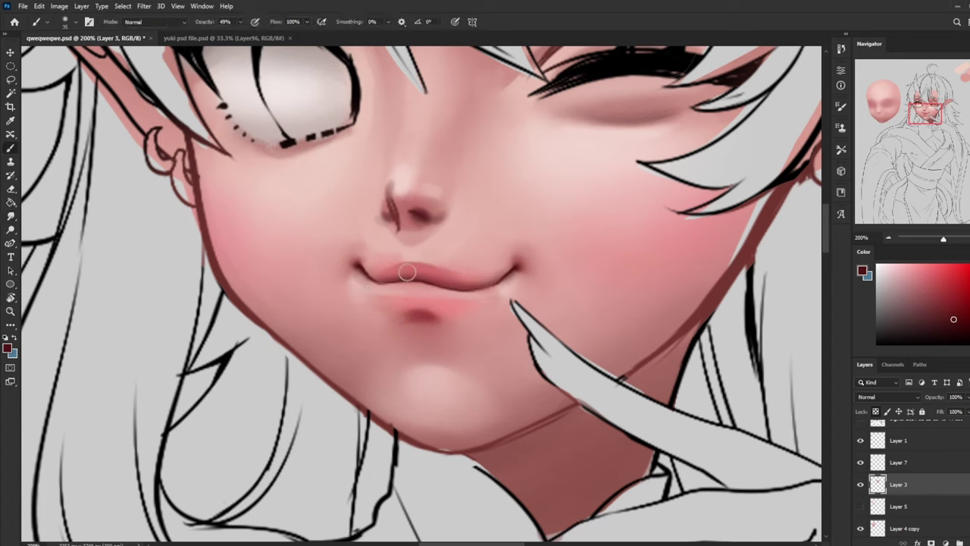
left_click(360, 279, "alt")
key("6")
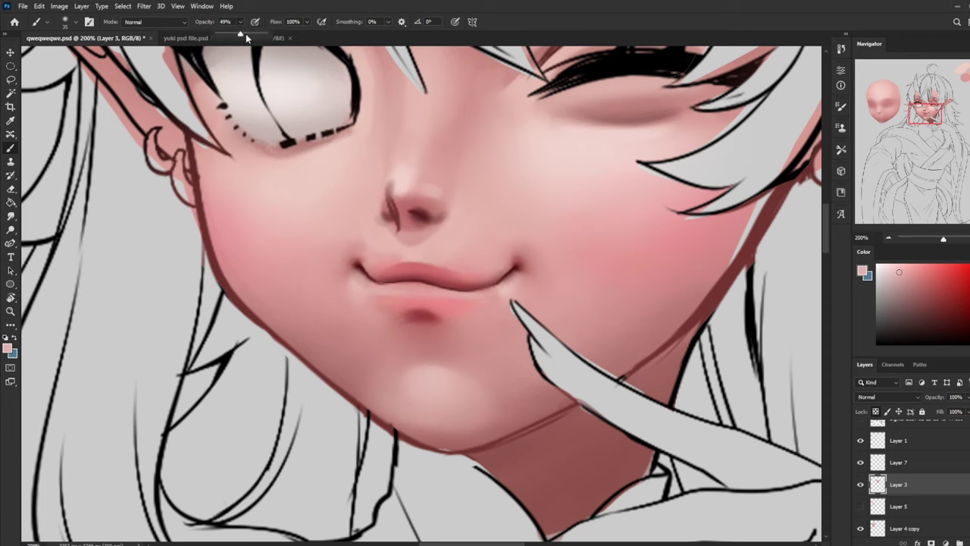
left_click(511, 283, "alt")
left_click_drag(506, 278, 519, 265)
mouse_move(365, 278)
left_mouse_down()
mouse_move(356, 277)
mouse_move(368, 282)
left_mouse_up()
mouse_move(519, 275)
left_mouse_down()
mouse_move(506, 279)
mouse_move(515, 272)
left_mouse_up()
left_click(407, 241, "alt")
left_click(408, 238, "alt")
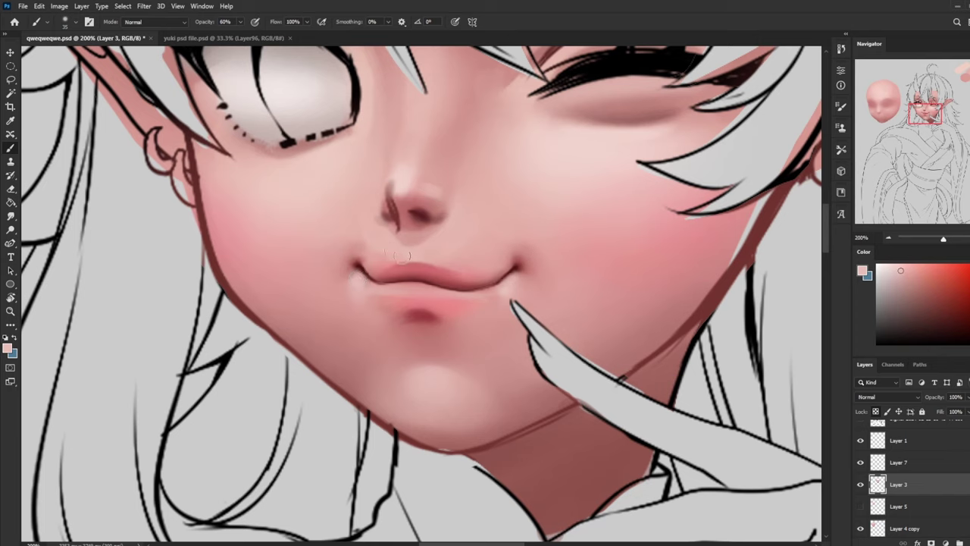
Define the nostril in sampled dark red with the 30 px sketching brush at 100% opacity, reduced in size
left_click(418, 238, "alt")
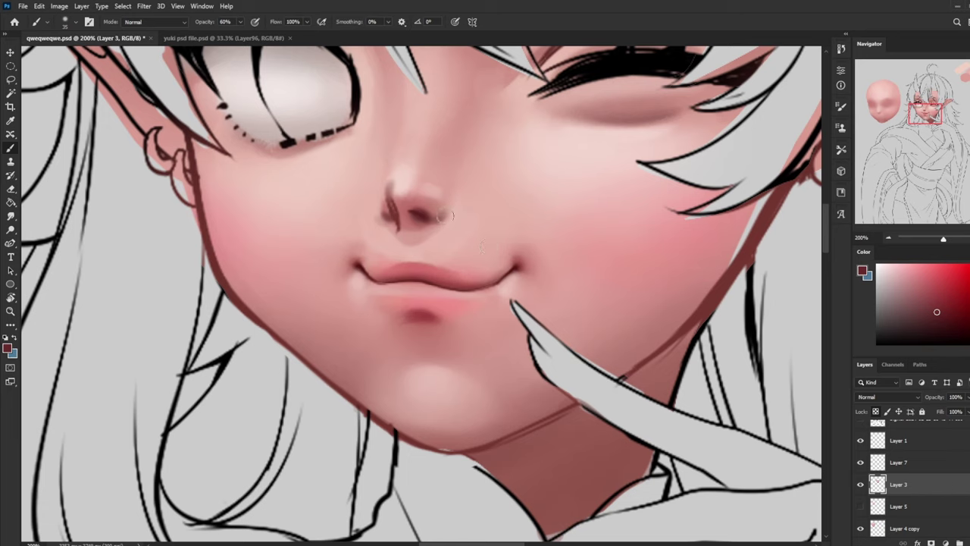
right_click(480, 246)
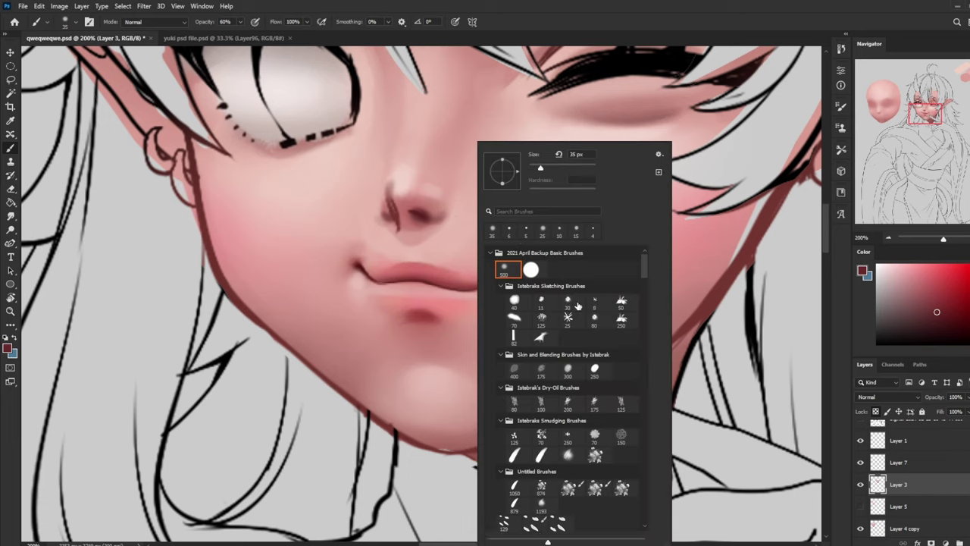
left_click(569, 302)
left_click(411, 207, "alt")
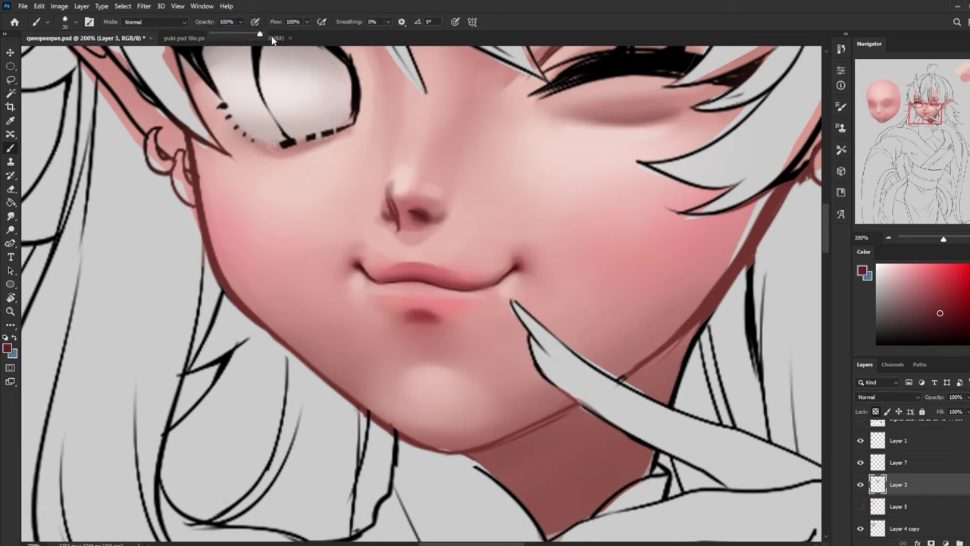
left_click(443, 134)
key("bracketleft")
key("bracketleft")
key("bracketleft")
key("bracketleft")
key("bracketleft")
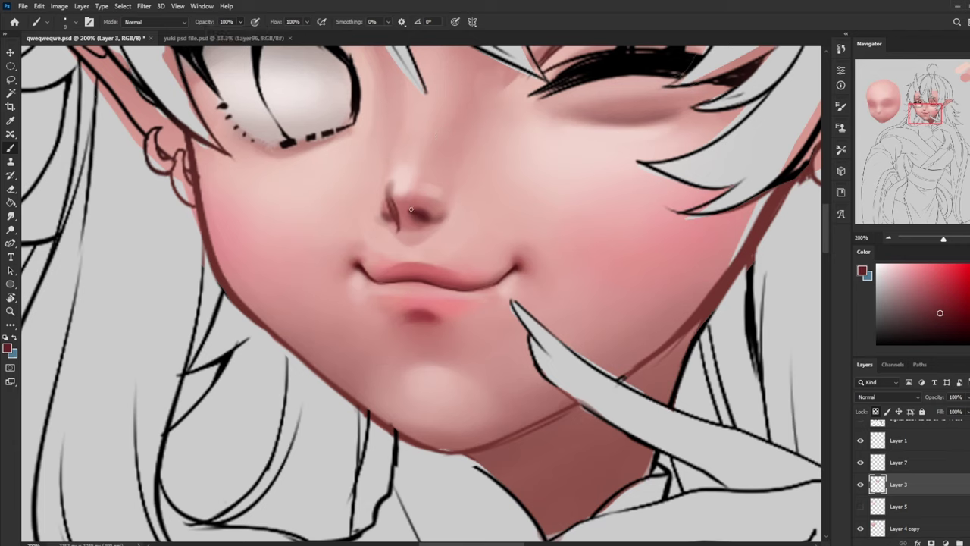
left_click_drag(411, 209, 428, 216)
Refine the edge of the right nostril with sampled pinks, softening the shading with the Smudge tool at 5% strength
left_click(433, 234, "alt")
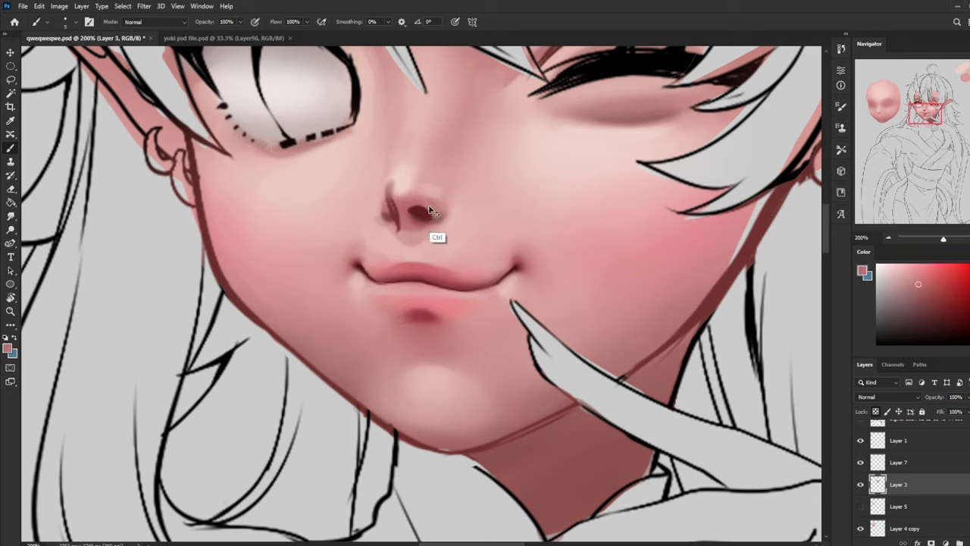
left_click_drag(431, 208, 411, 206)
left_click(435, 217, "alt")
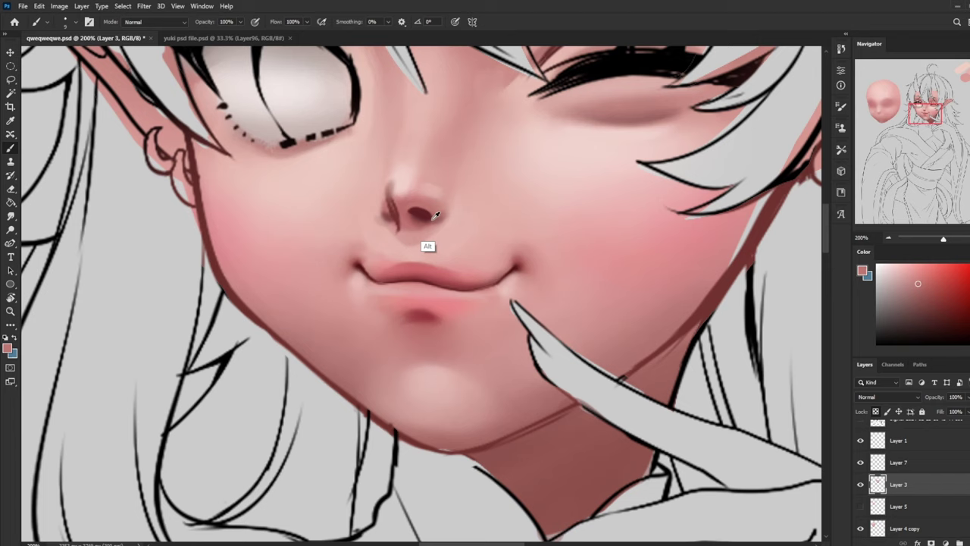
left_click(10, 217)
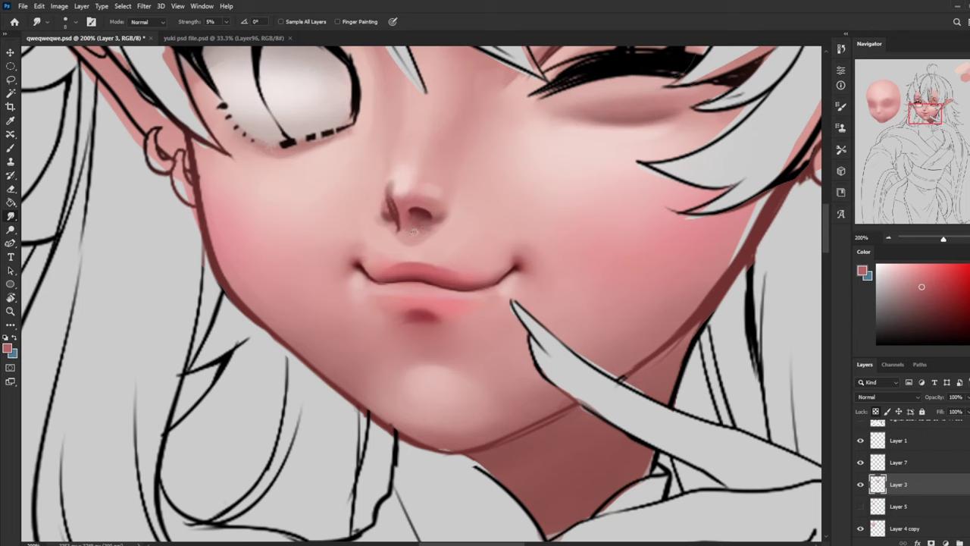
key("b")
left_click(433, 205, "alt")
left_click(436, 201, "alt")
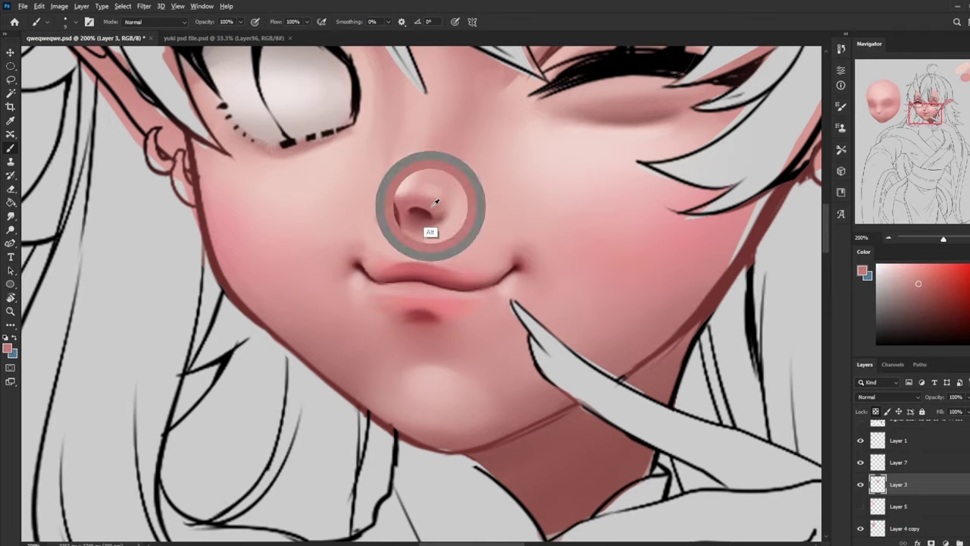
Reshape the outer wing of the right nostril with sampled nose shadow and surrounding skin tones
scroll(465, 277, "down", 3)
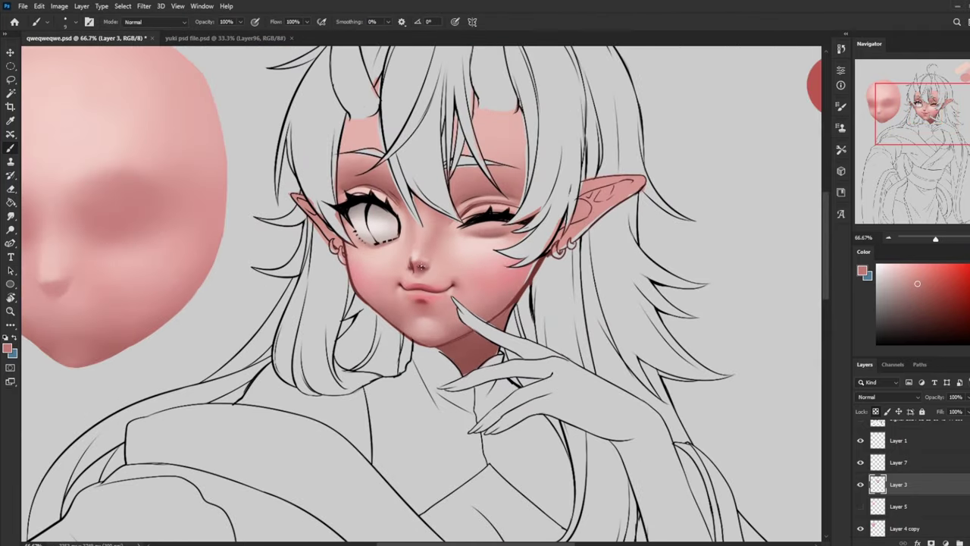
key("ctrl+space")
left_click_drag(396, 250, 448, 286)
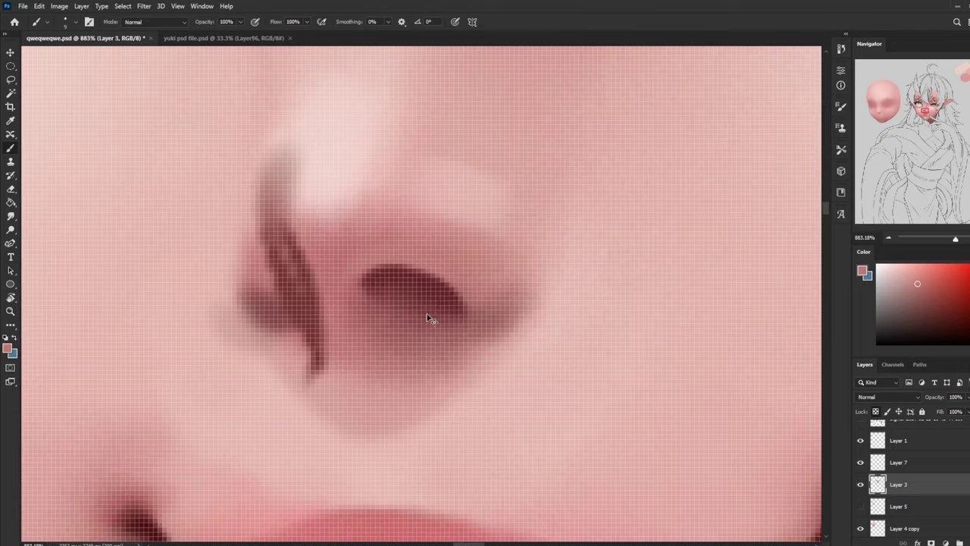
scroll(427, 318, "down", 4)
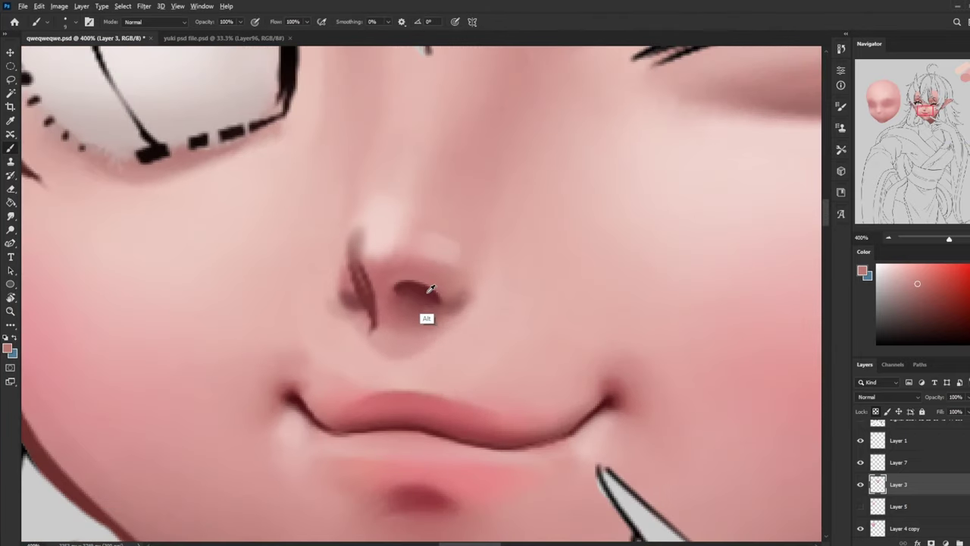
left_click(427, 293, "alt")
mouse_move(435, 302)
left_mouse_down()
mouse_move(456, 308)
mouse_move(468, 289)
mouse_move(449, 318)
left_mouse_up()
left_click(446, 282, "alt")
left_click(470, 343, "alt")
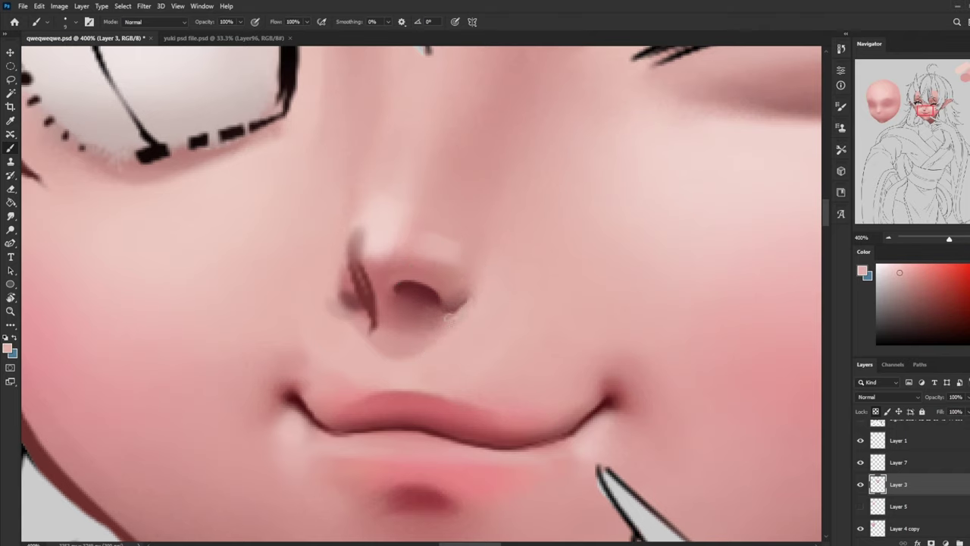
left_click(464, 319, "alt")
Paint out the dark line on the nose's left side and clean up the nostril wing with sampled pinks
left_click(354, 301, "alt")
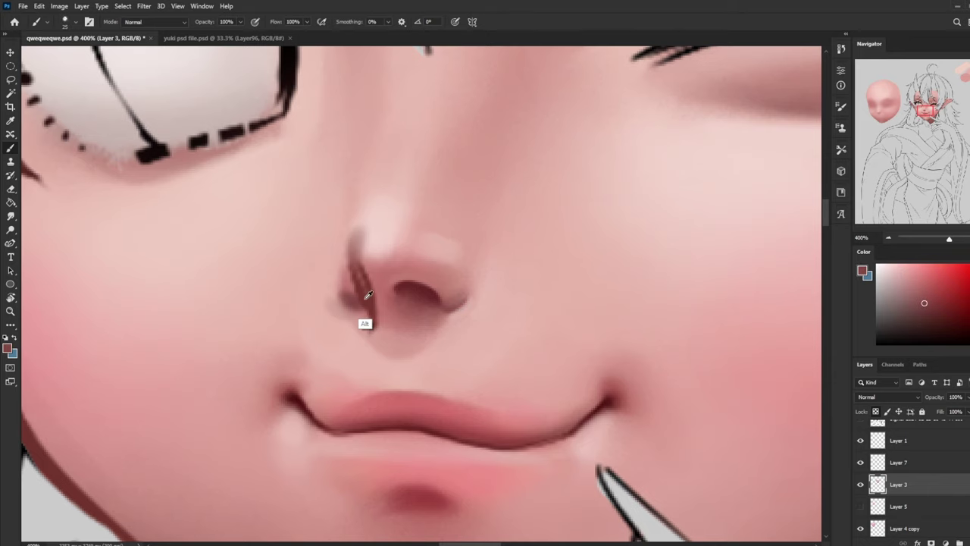
left_click(328, 317, "alt")
left_click_drag(334, 304, 328, 322)
left_click(424, 282, "alt")
mouse_move(366, 297)
left_mouse_down()
mouse_move(373, 320)
mouse_move(360, 264)
mouse_move(374, 310)
mouse_move(354, 282)
mouse_move(369, 323)
left_mouse_up()
left_click(378, 320, "alt")
left_click(379, 341, "alt")
left_click(411, 314, "alt")
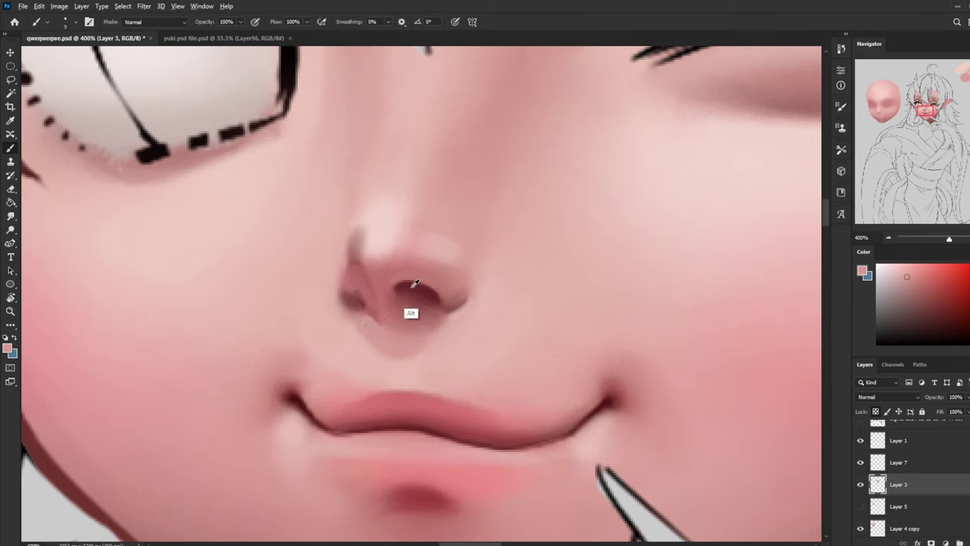
Paint the left nostril in dark red, smudge it at 5% strength, and touch up its edges with sampled pinks
mouse_move(350, 281)
left_mouse_down()
mouse_move(358, 302)
mouse_move(362, 286)
left_mouse_up()
key("ctrl+z")
key("ctrl+minus")
key("ctrl+minus")
key("ctrl+minus")
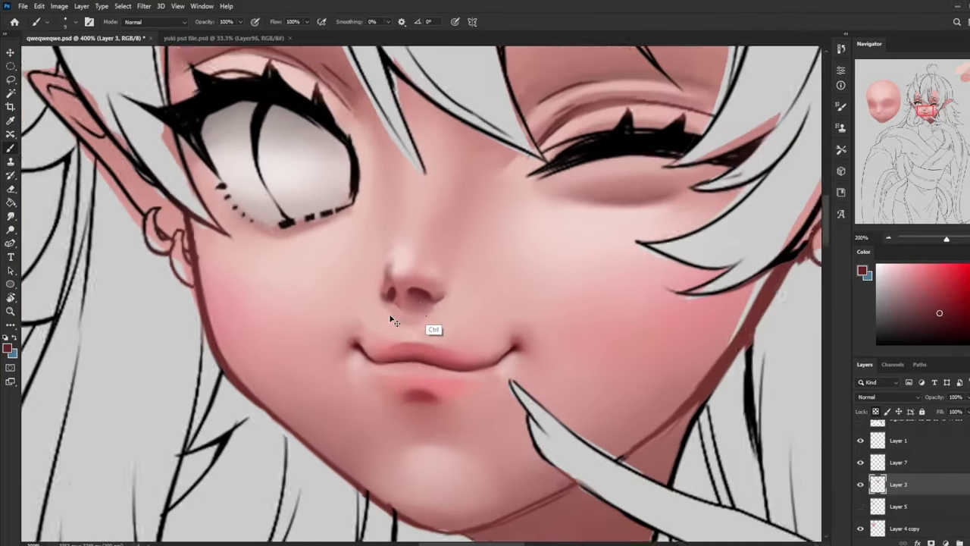
key("ctrl+plus")
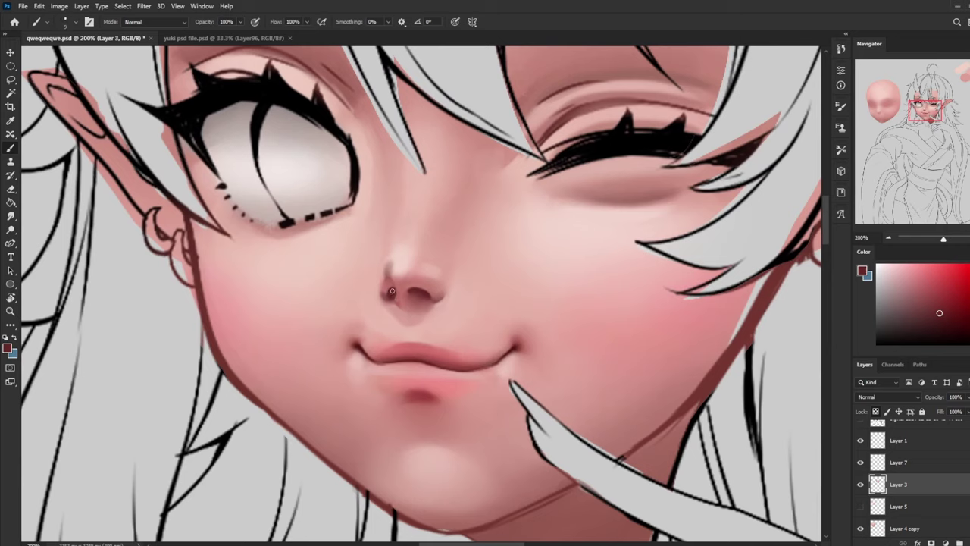
left_click(13, 217)
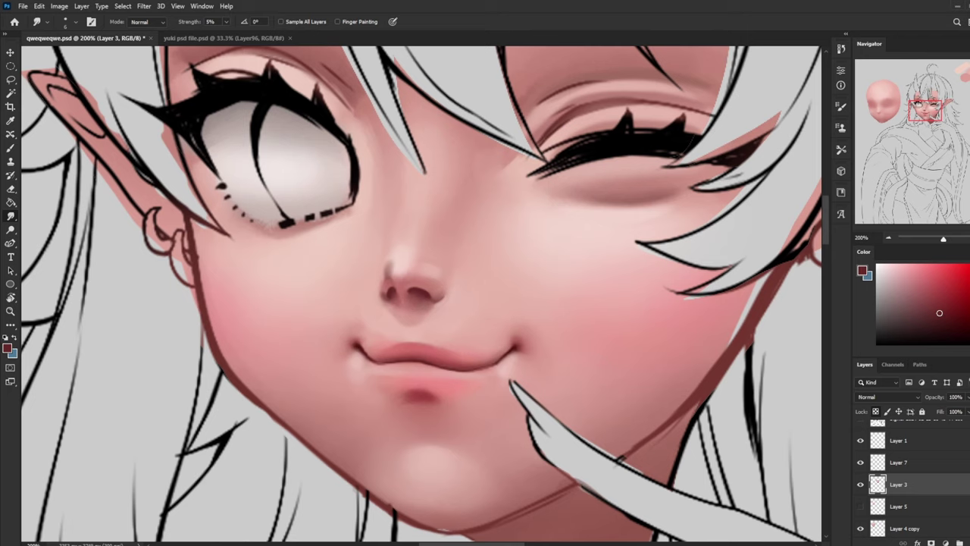
key("b")
left_click(387, 288, "alt")
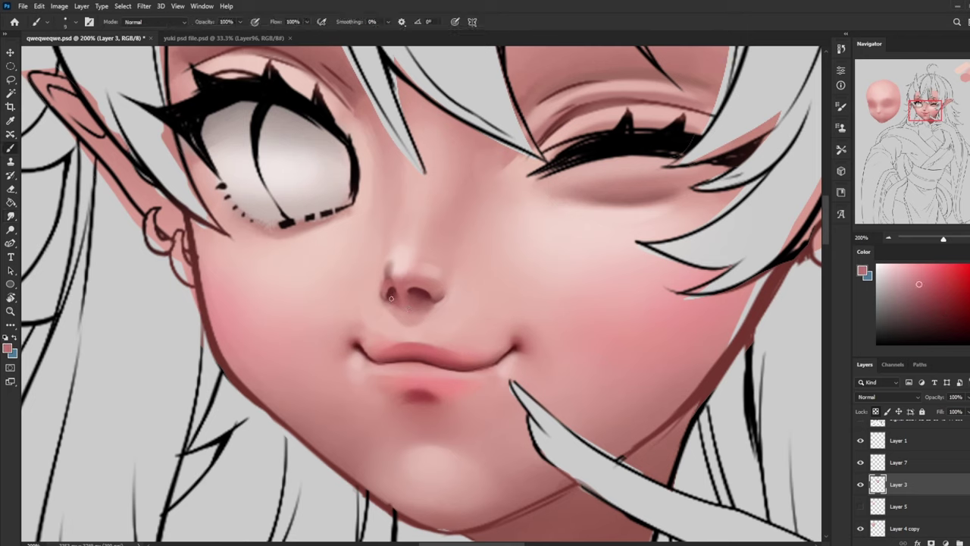
left_click(389, 284, "alt")
Soften the dark contour along the left side of the nose tip with sampled highlight and skin pinks
scroll(402, 266, "down", 4, "alt")
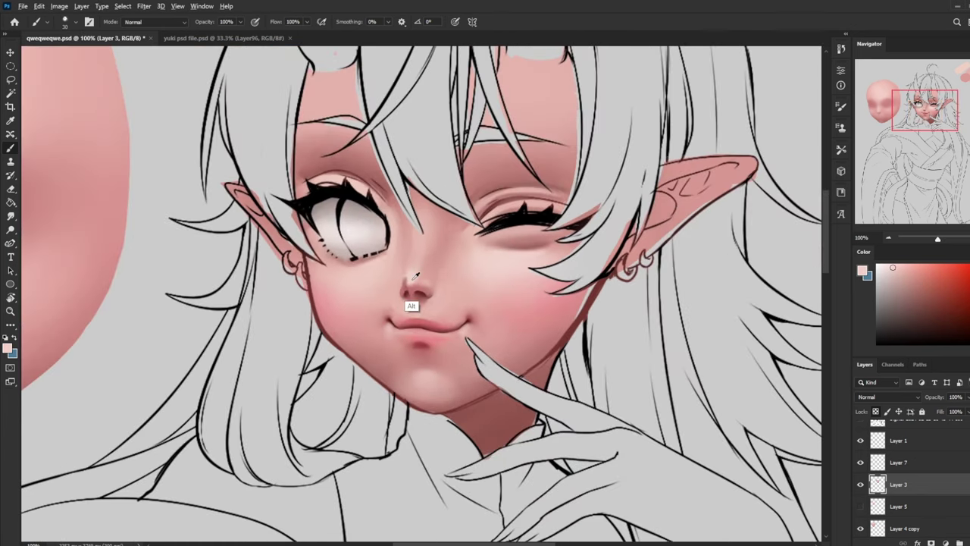
left_click(413, 277, "alt")
left_click(409, 282, "alt")
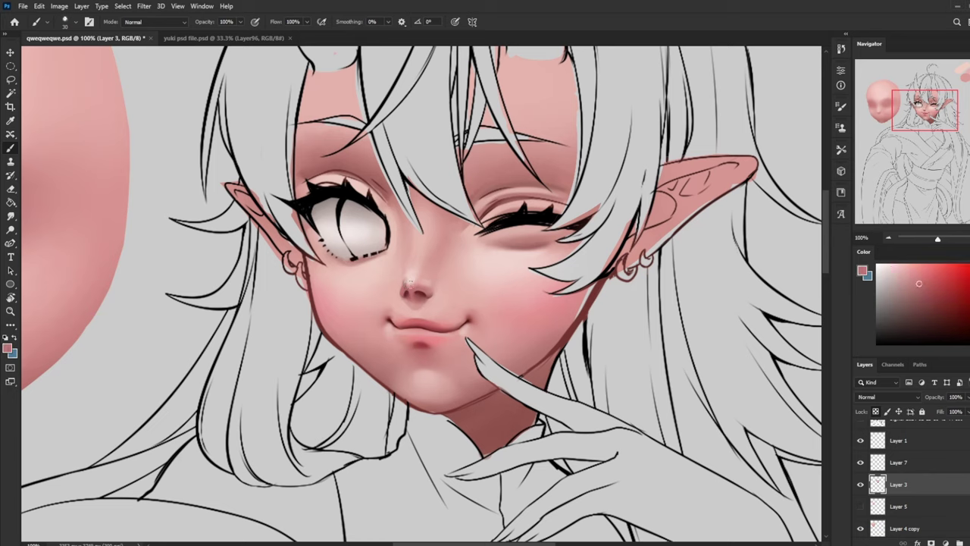
left_click(403, 285, "alt")
left_click(408, 293, "alt")
left_click(414, 291, "alt")
left_click(409, 291, "alt")
left_click(411, 290, "alt")
left_click(406, 288, "alt")
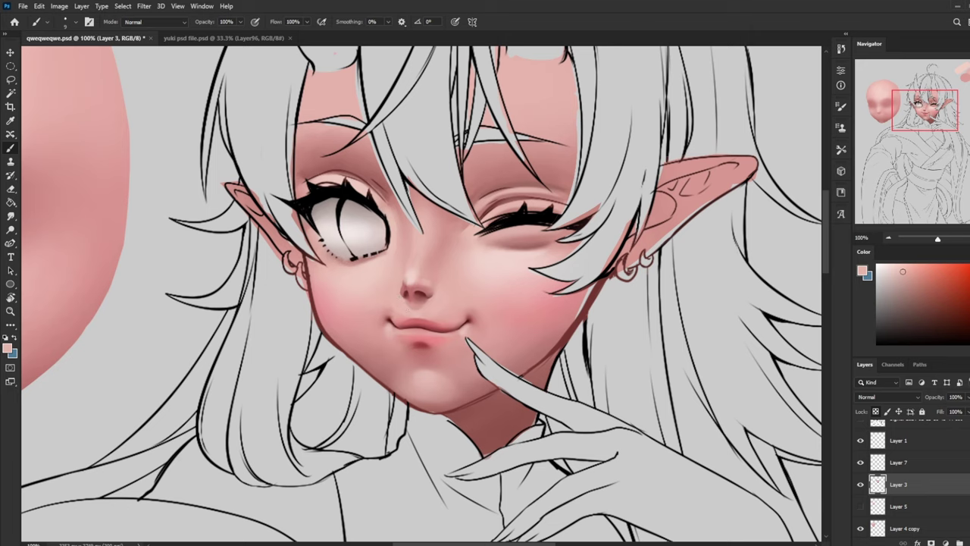
Touch up the nostrils with sampled dark red and clean the skin around them with light pink
left_click(422, 293, "alt")
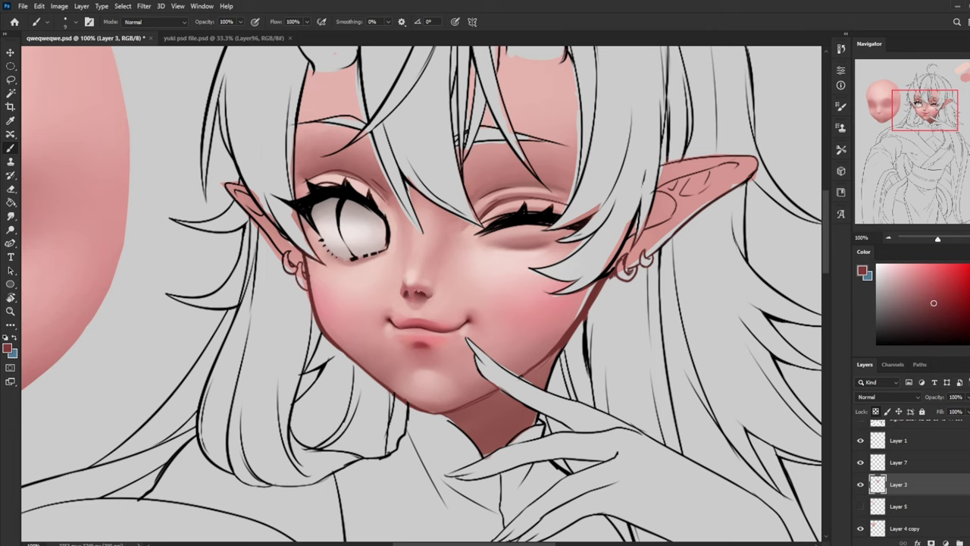
left_click(402, 322, "alt")
left_click(407, 292, "alt")
left_click(402, 318, "alt")
left_click(406, 315, "alt")
left_click(399, 313, "alt")
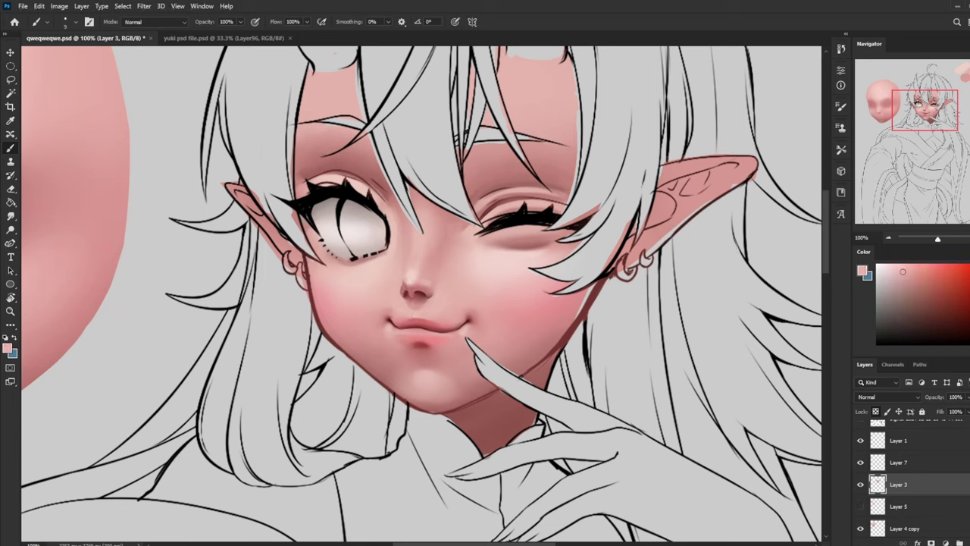
Refine the underside and left edge of the nose with sampled mid and light pinks
left_click(409, 324, "alt")
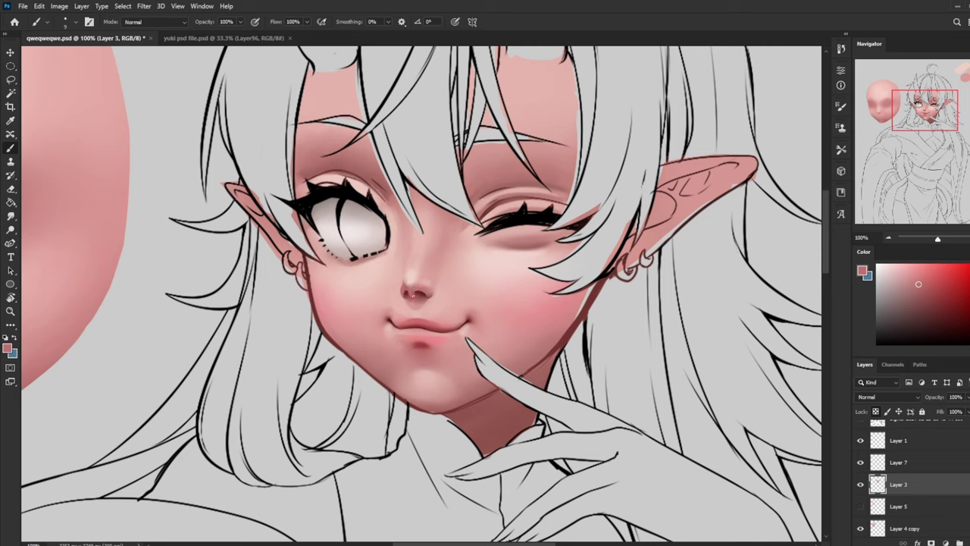
left_click(406, 320, "alt")
left_click(414, 318, "alt")
left_click(406, 311, "alt")
left_click(398, 283, "alt")
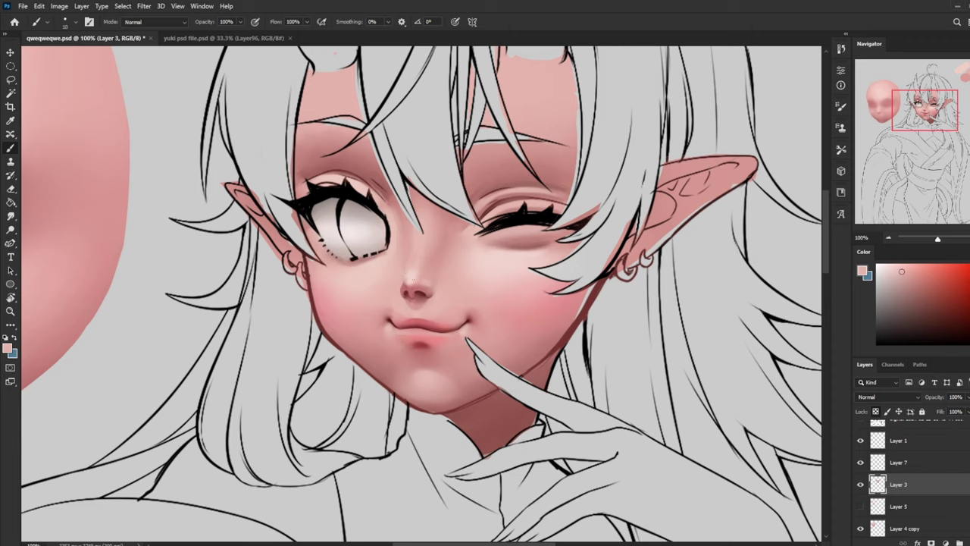
left_click(405, 311, "alt")
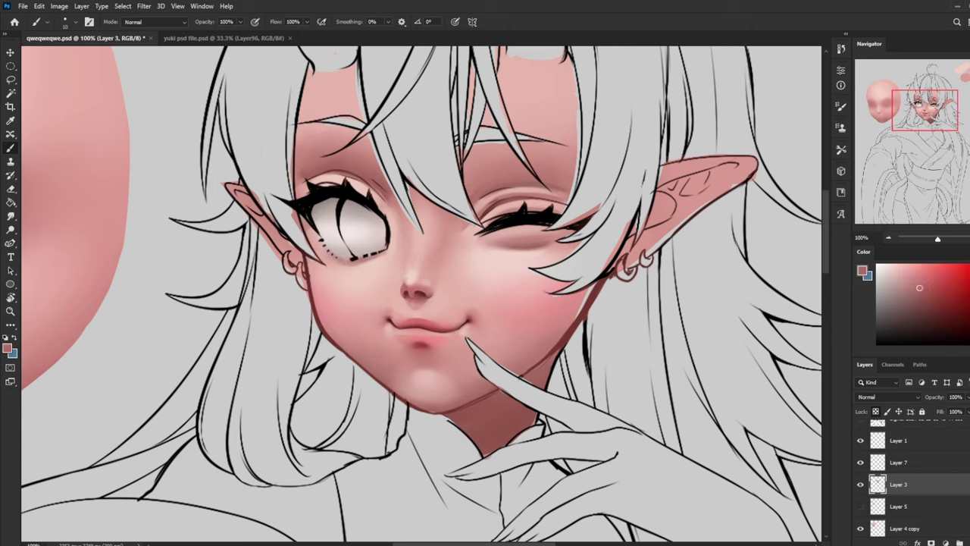
Reinforce the nostril shading with sampled reds and blend it using the Smudge tool at 5% strength
left_click(423, 293, "alt")
left_click(427, 317, "alt")
left_click(406, 317, "alt")
left_click(410, 296, "alt")
left_click(10, 217)
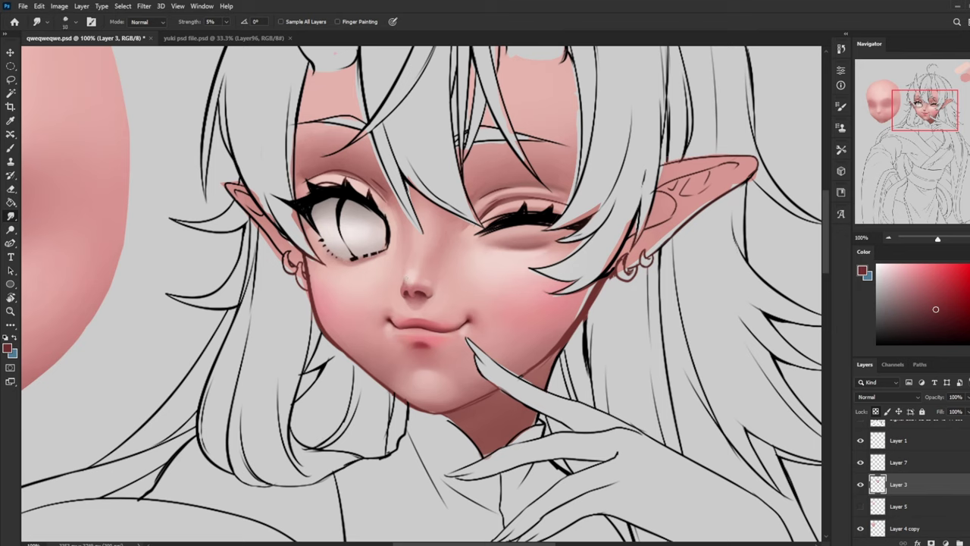
Flip the canvas horizontally and retouch the narrow side of the nose with sampled skin and shadow pinks
key("v")
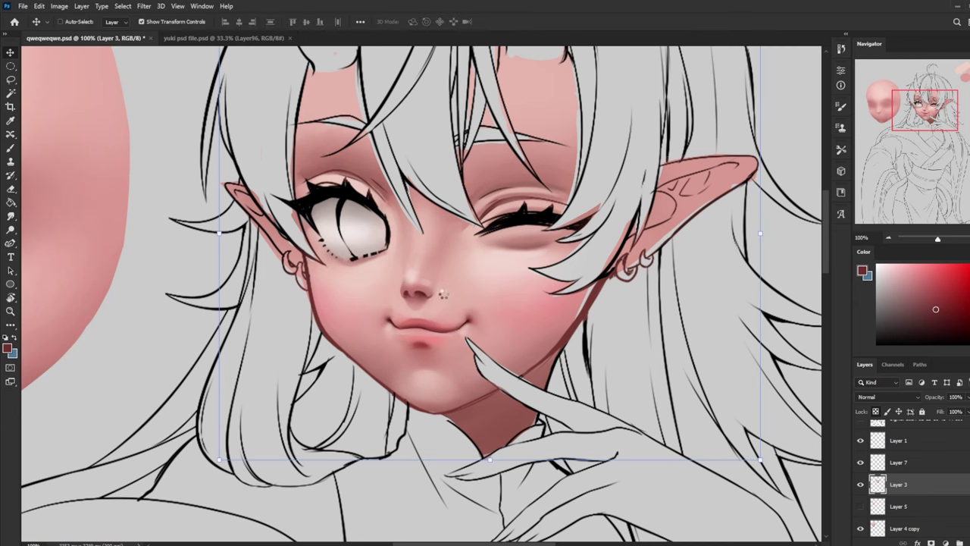
key("ctrl+shift+h")
key("b")
left_click(521, 287, "alt")
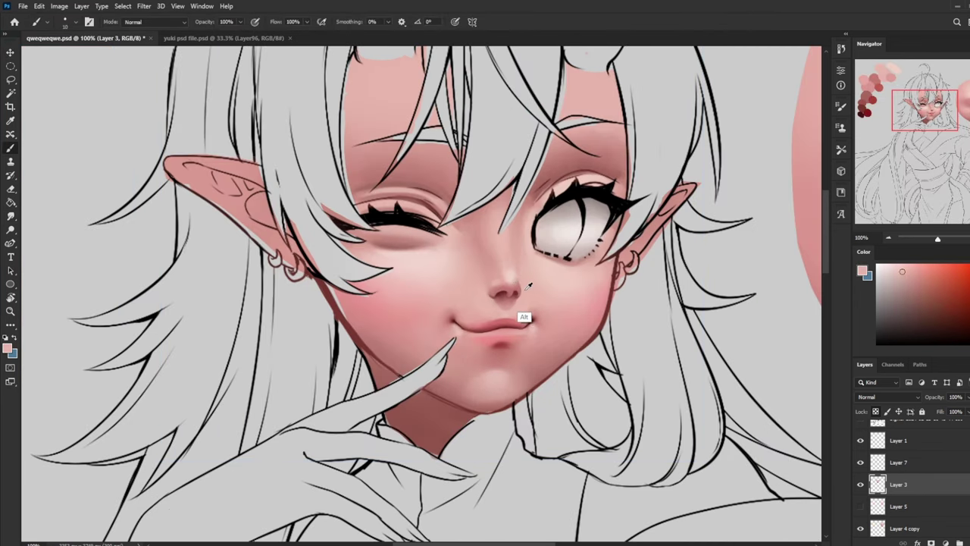
left_click(518, 289, "alt")
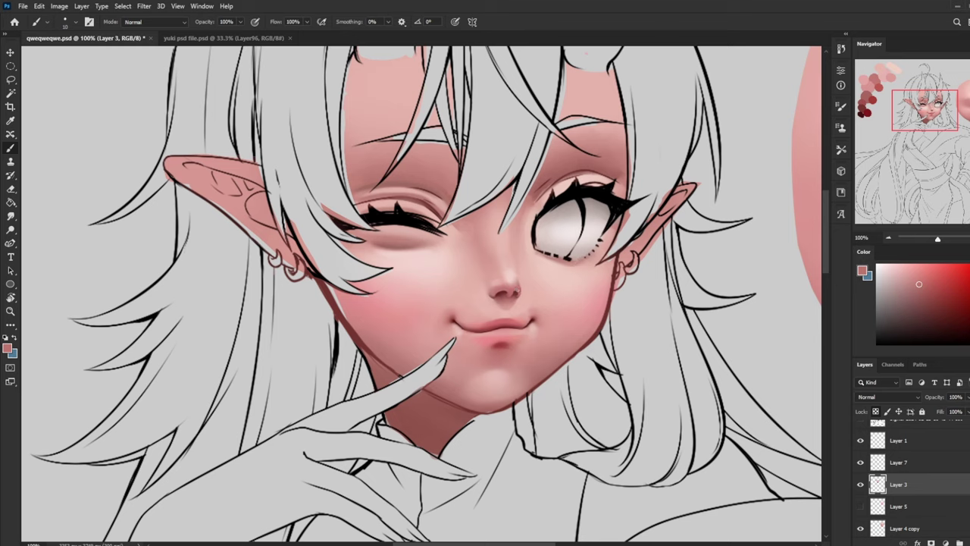
left_click(521, 289, "alt")
left_click(522, 288, "alt")
Choose the flat 82 px Istebraks sketching brush, reduce it to 15 px, and sample skin pink near the nose with the canvas rotated
right_click(491, 326)
left_click(580, 335)
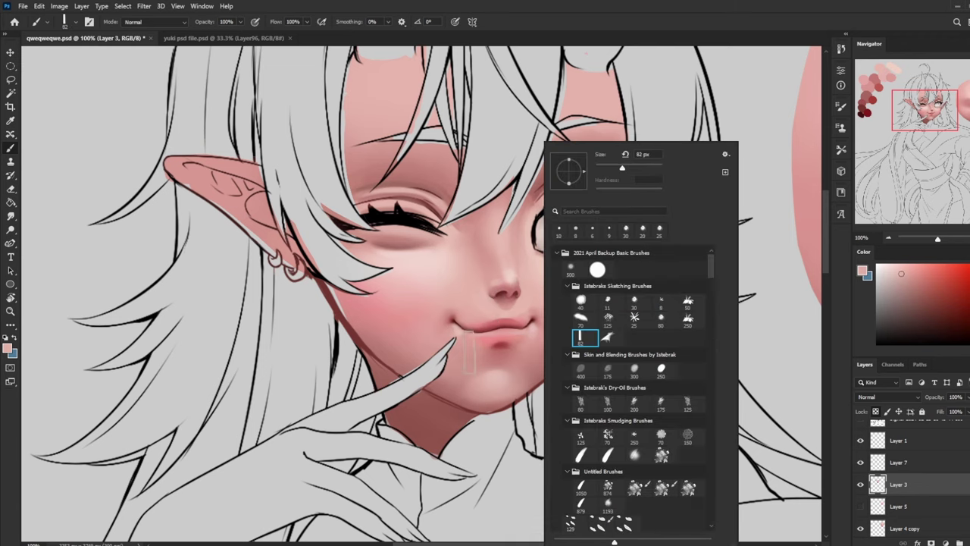
key("Escape")
key("r")
mouse_move(583, 361)
left_mouse_down()
mouse_move(550, 229)
mouse_move(409, 229)
left_mouse_up()
key("b")
left_click(406, 229, "alt")
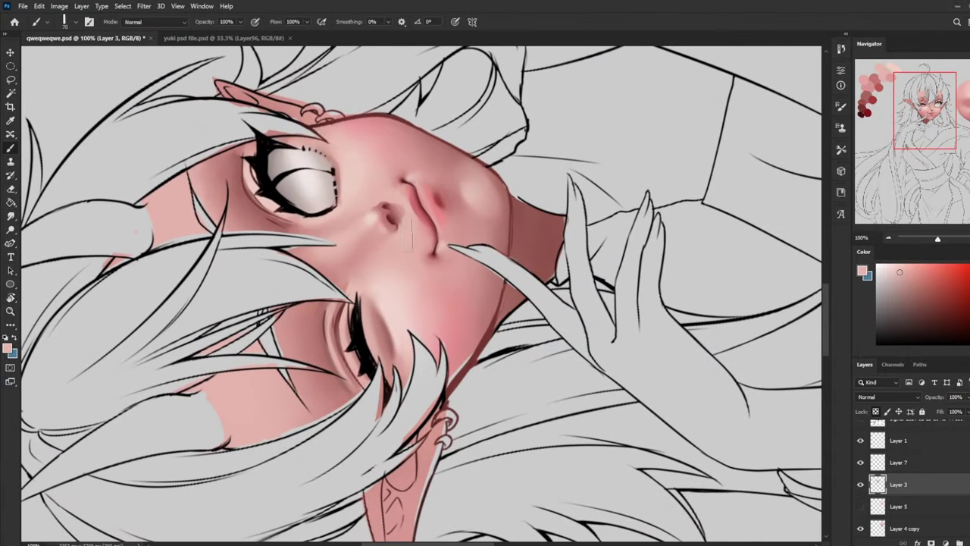
key("bracketleft")
key("z")
mouse_move(303, 163)
left_mouse_down()
mouse_move(429, 227)
mouse_move(500, 311)
left_mouse_up()
key("b")
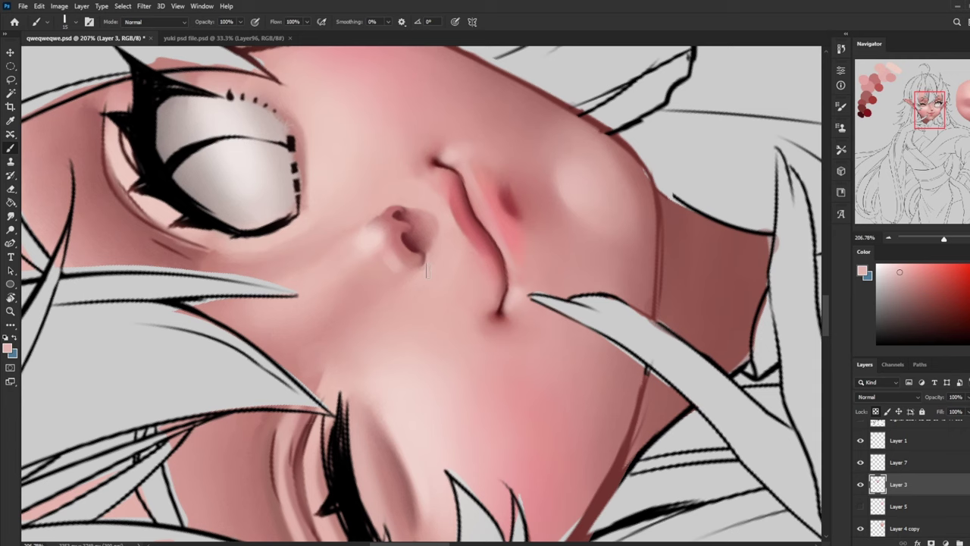
Check the document's pixel dimensions and resolution without changing them
left_click(59, 6)
left_click(99, 84)
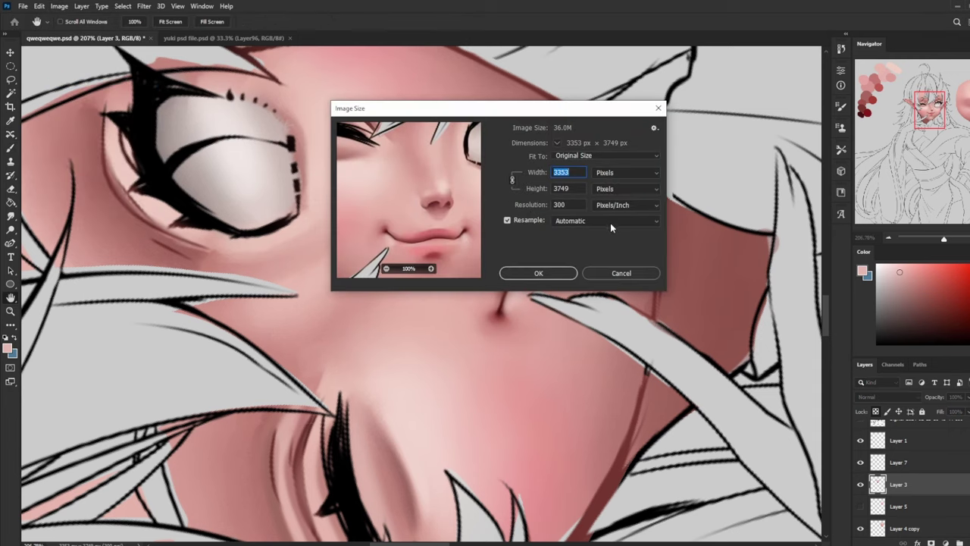
left_click(620, 274)
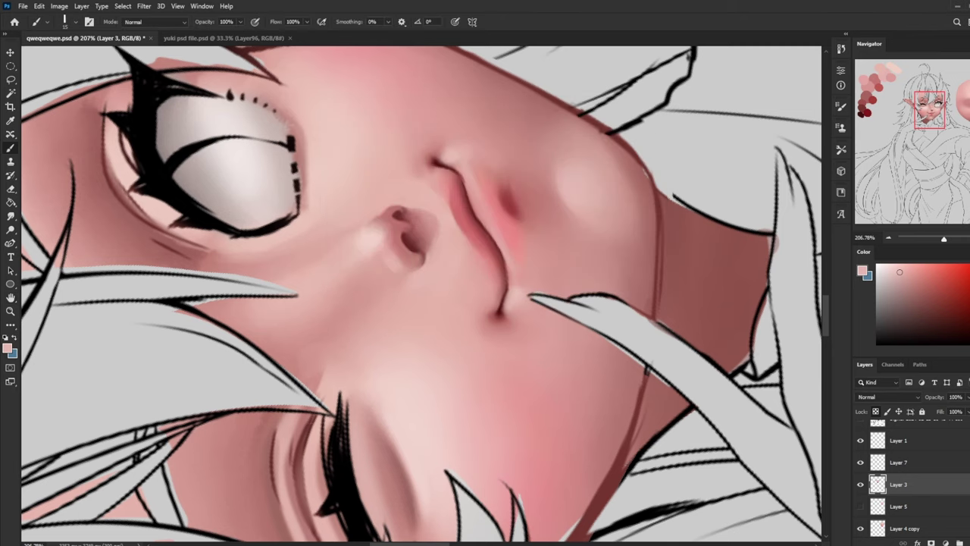
Sample light peach from the palette swatch and paint a small highlight beside the nostril with the canvas rotated
key("Escape")
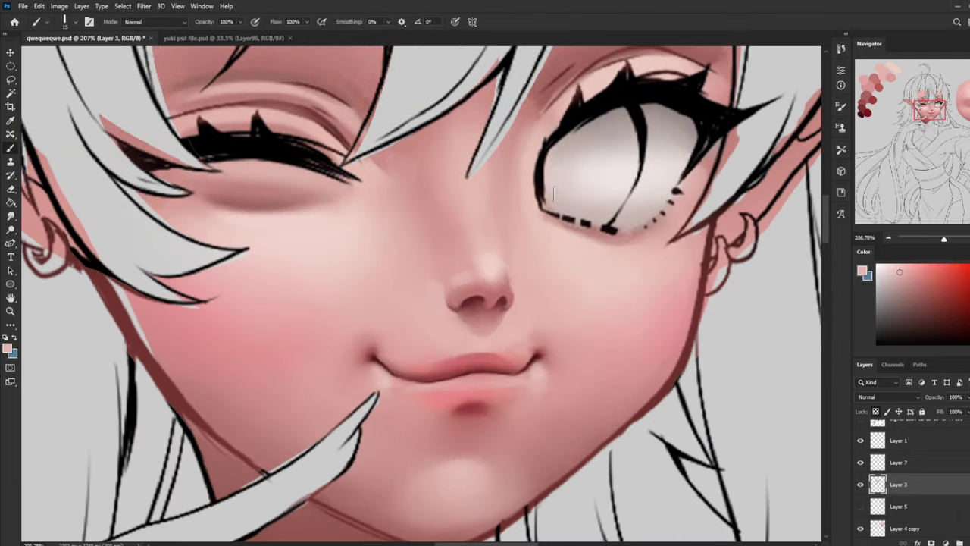
left_click(890, 72)
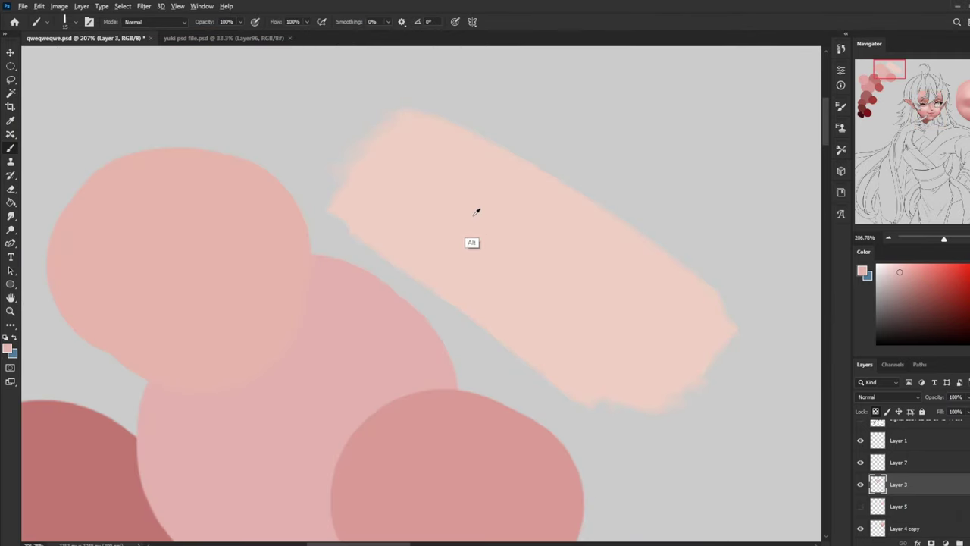
left_click(926, 111)
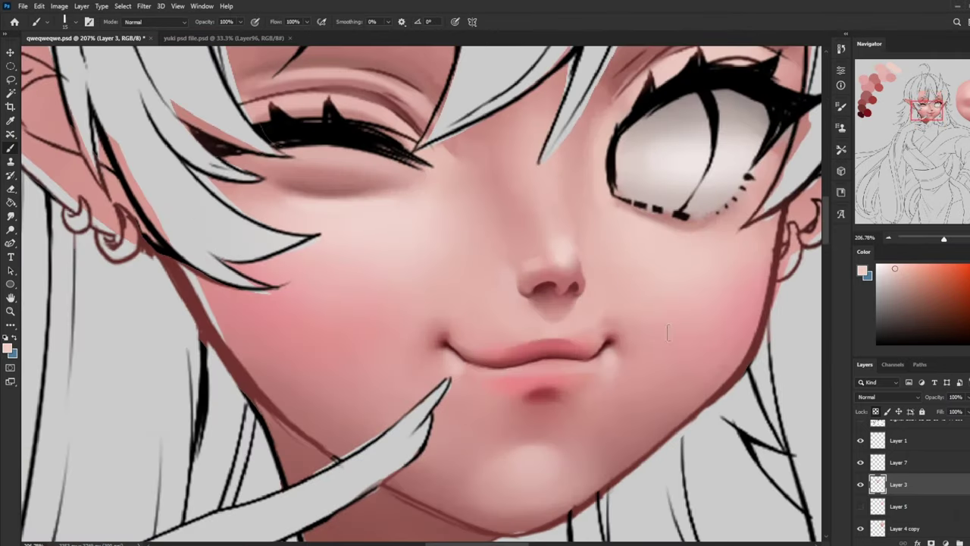
key("r")
left_click_drag(668, 332, 458, 113)
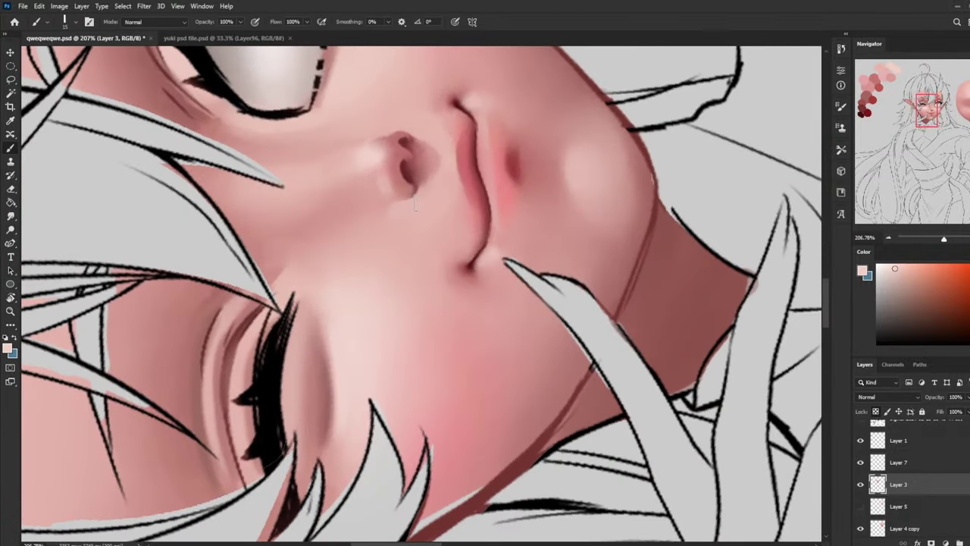
left_click_drag(415, 202, 403, 208)
key("r")
key("Escape")
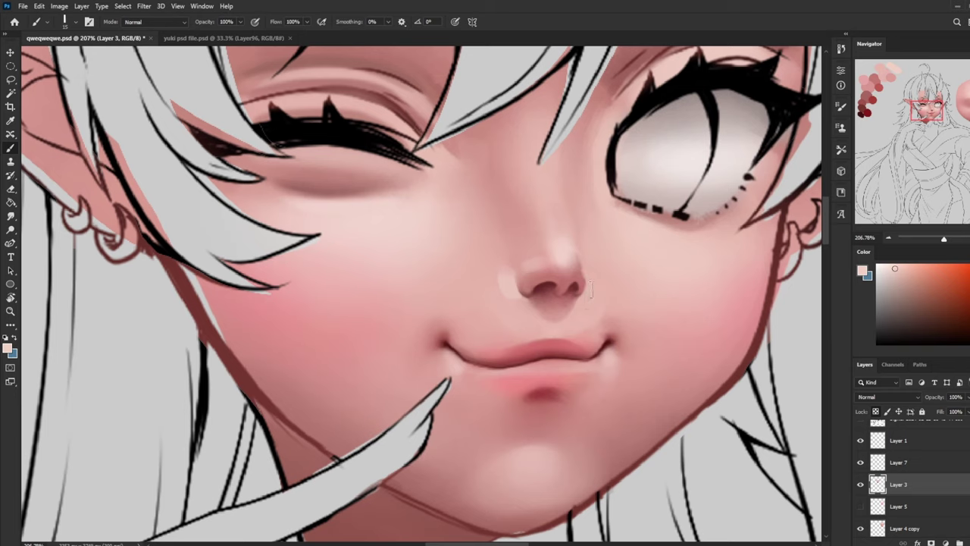
Blend the highlight beside the nostril with the Smudge tool at 5% strength and flip the canvas horizontally
left_click(580, 274, "alt")
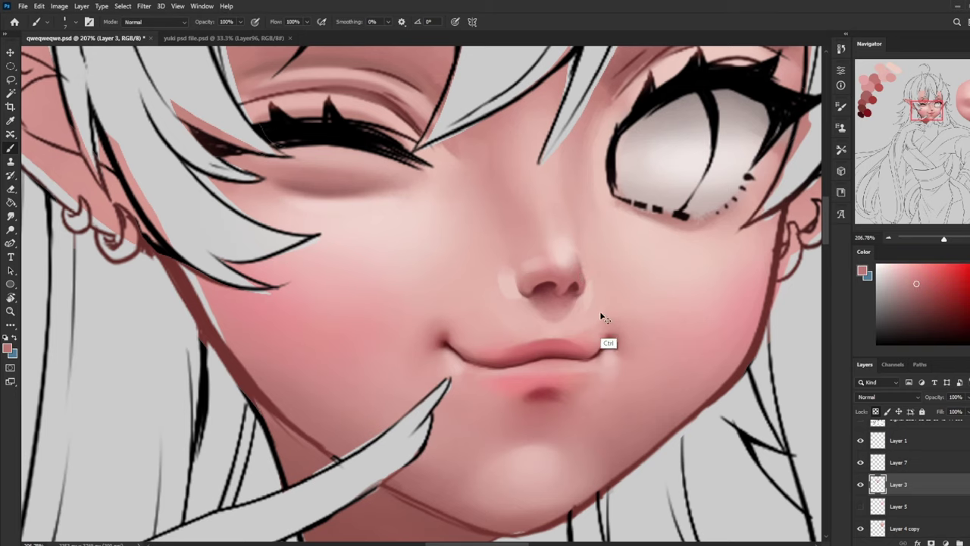
key("ctrl+minus")
key("ctrl+minus")
key("ctrl+minus")
key("ctrl+minus")
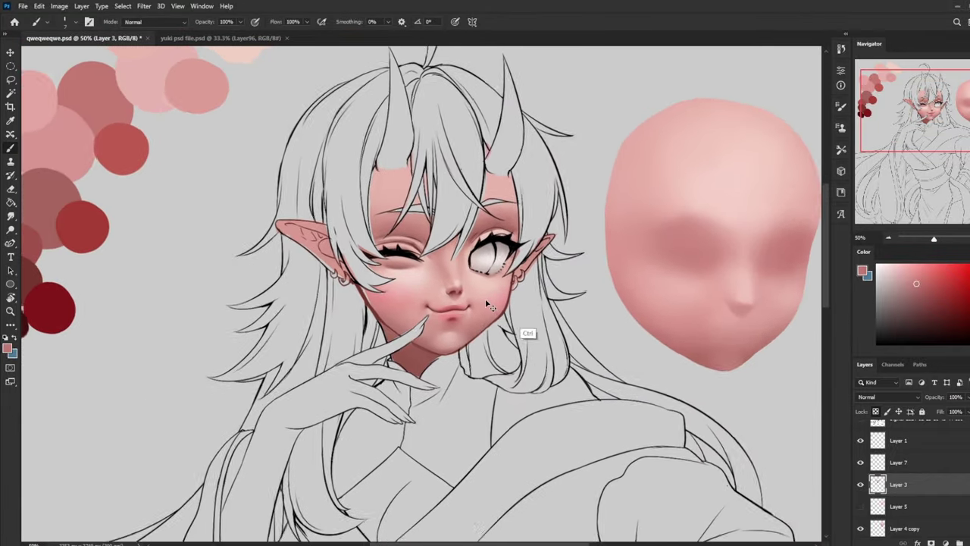
key("ctrl+plus")
left_click(11, 217)
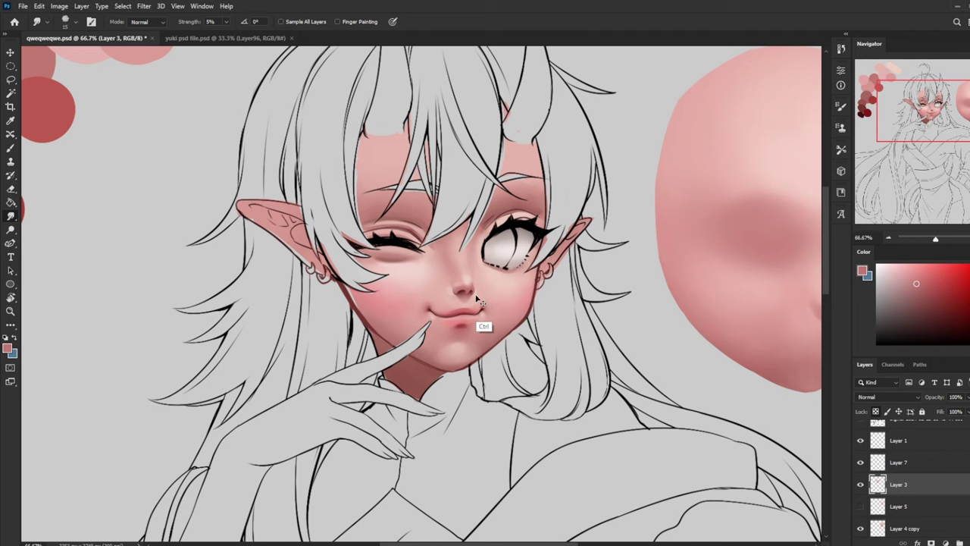
key("ctrl+h")
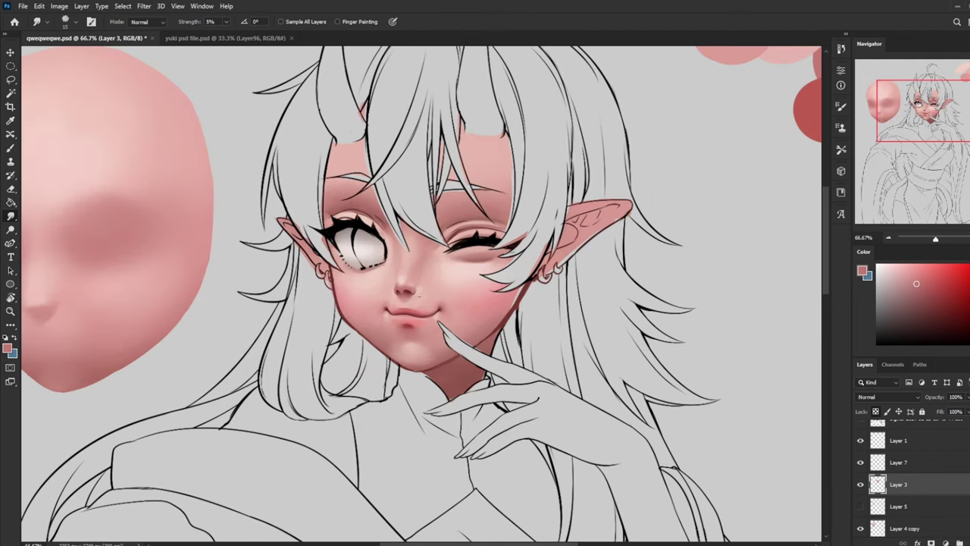
Lasso the nose, copy it to a new layer and scale the copy to 111.93%
key("l")
mouse_move(429, 261)
left_mouse_down()
mouse_move(396, 270)
mouse_move(396, 305)
mouse_move(434, 275)
mouse_move(441, 253)
left_mouse_up()
key("ctrl+j")
key("v")
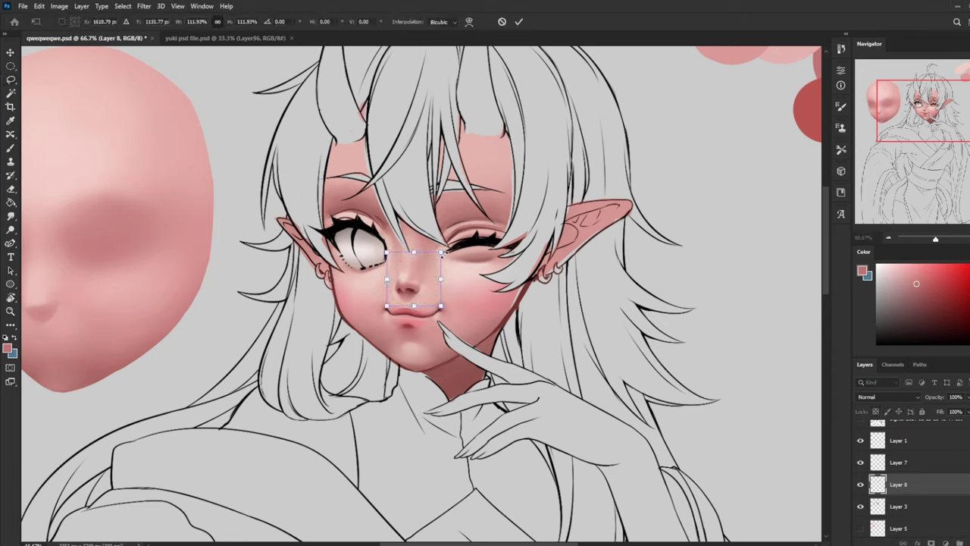
key("Return")
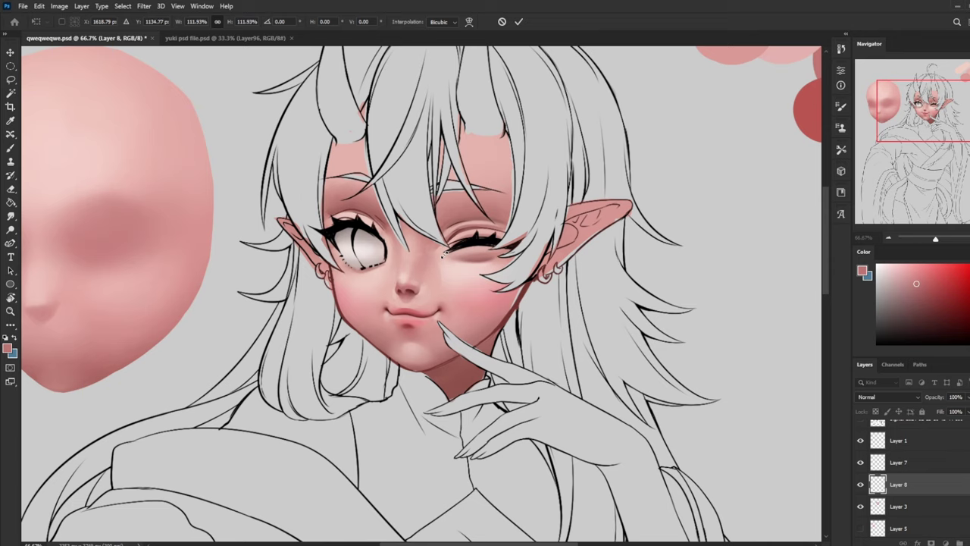
key("Right")
left_click(519, 21)
Erase the visible edges of the enlarged nose copy with a soft eraser brush
key("e")
right_click(479, 262)
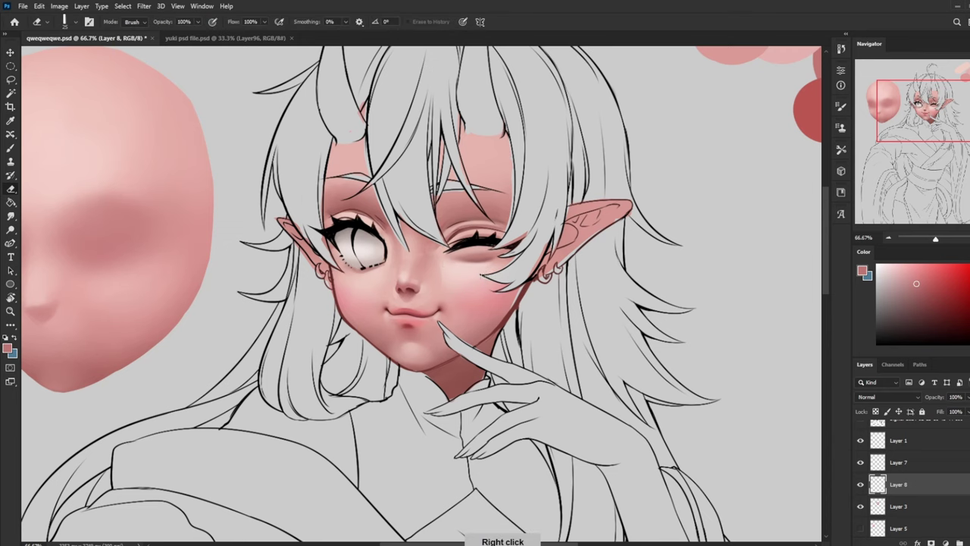
left_click(515, 270)
left_click(767, 219)
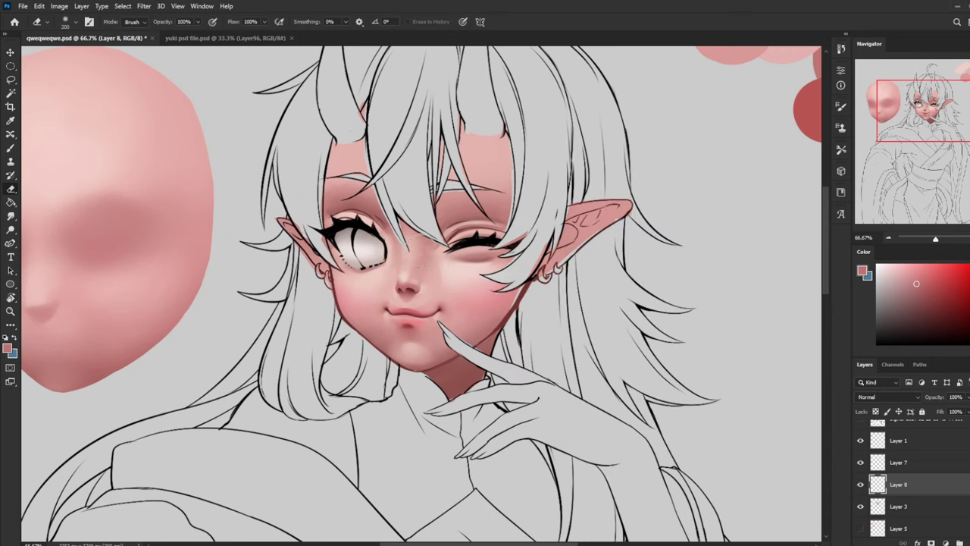
key("bracketleft")
key("bracketleft")
key("bracketleft")
key("bracketleft")
key("bracketleft")
Scale the nose copy to 105.42%, rotate it 3.44° and soften its edges with the eraser
key("ctrl+minus")
key("ctrl+minus")
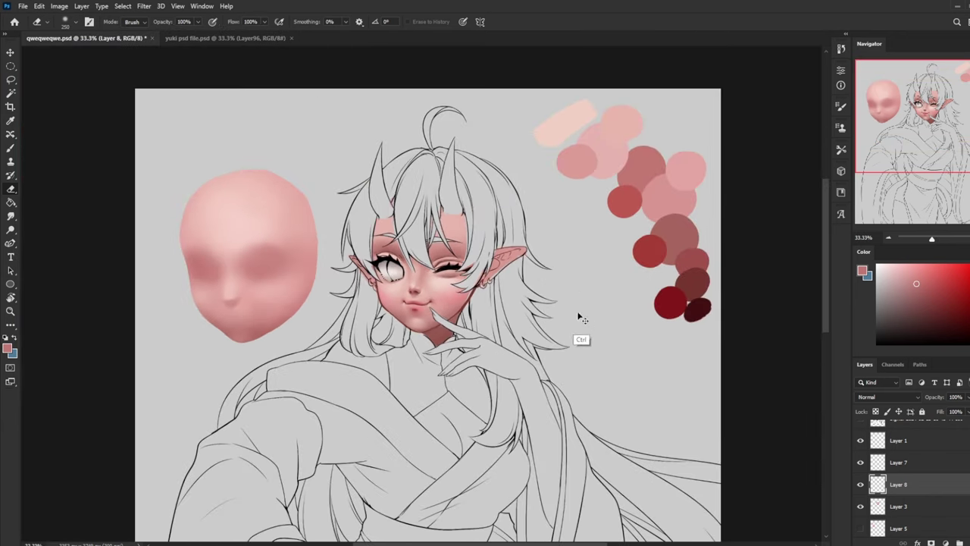
key("ctrl+plus")
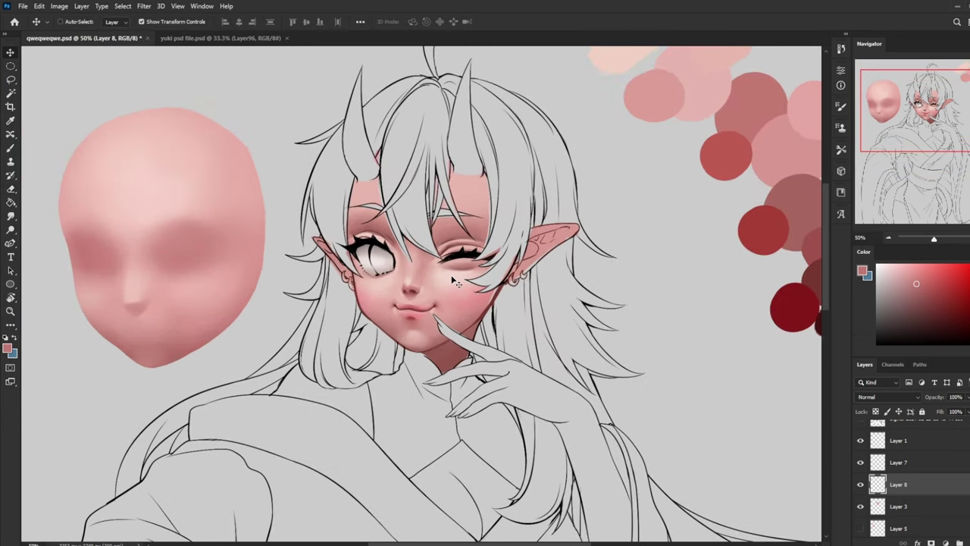
left_click_drag(439, 255, 442, 259)
key("Return")
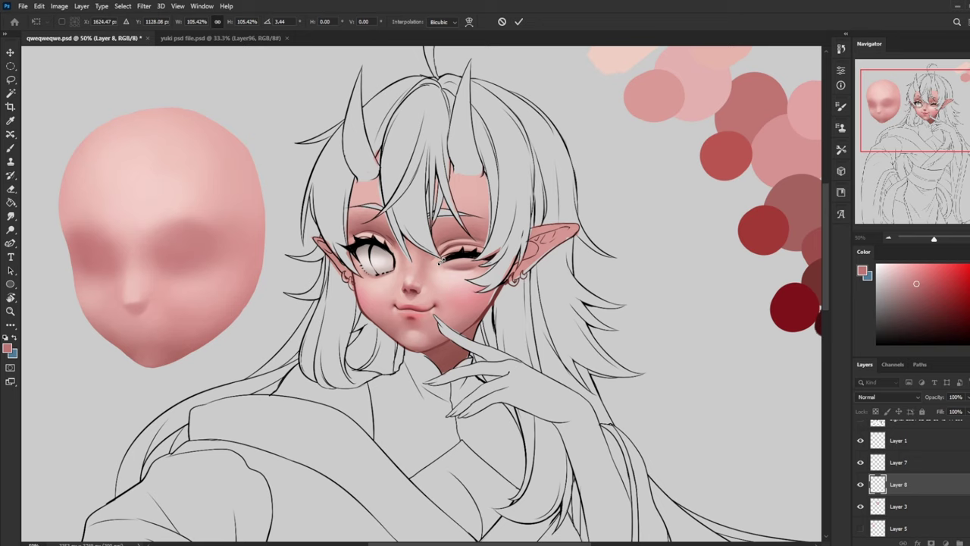
key("Return")
key("e")
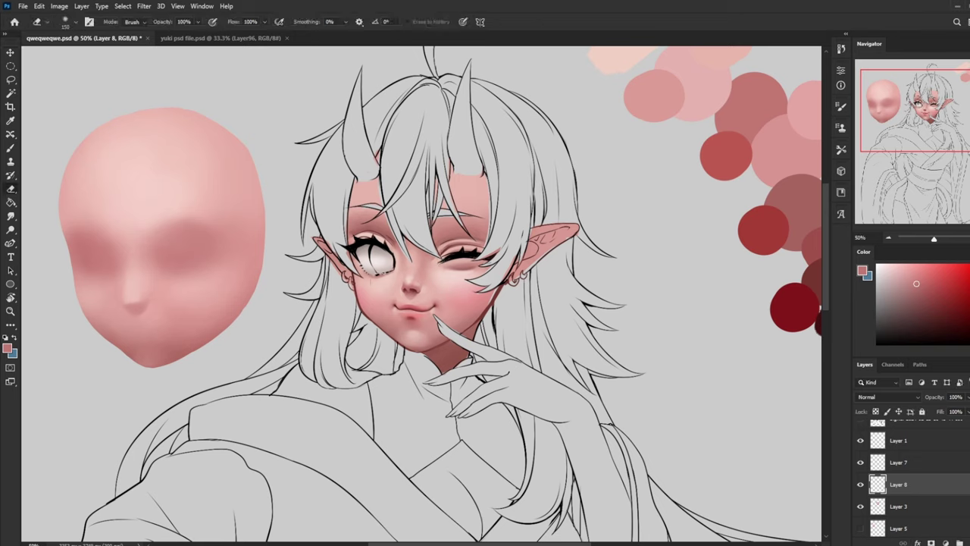
Compare the face with and without the enlarged nose copy by toggling the visibility of Layer 8
left_click(860, 484)
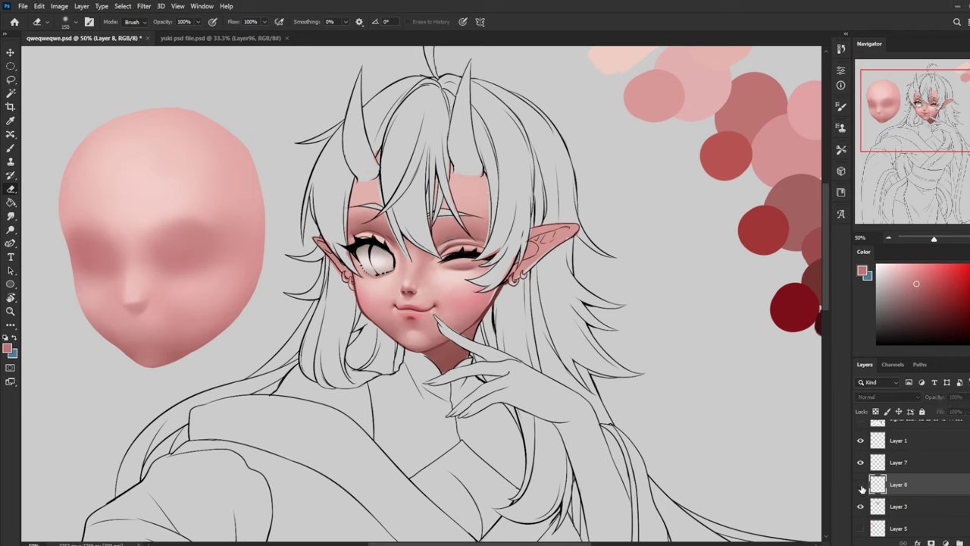
left_click(860, 485)
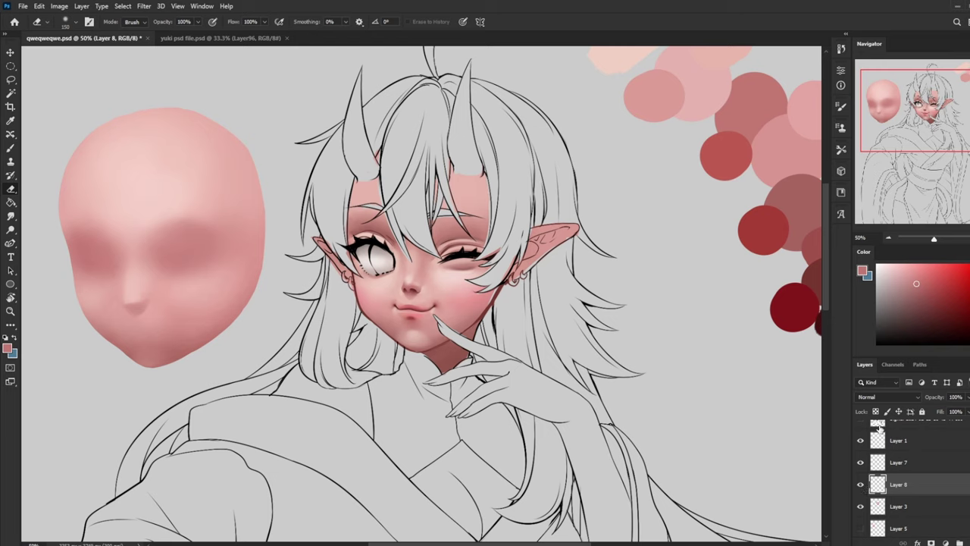
key("v")
key("e")
left_click(860, 485)
left_click(860, 485)
left_click(861, 486)
left_click(861, 486)
left_click(862, 486)
left_click(861, 486)
Merge the nose copy on Layer 8 down into Layer 3 and flip the canvas horizontally
right_click(906, 489)
left_click(899, 356)
key("ctrl+f")
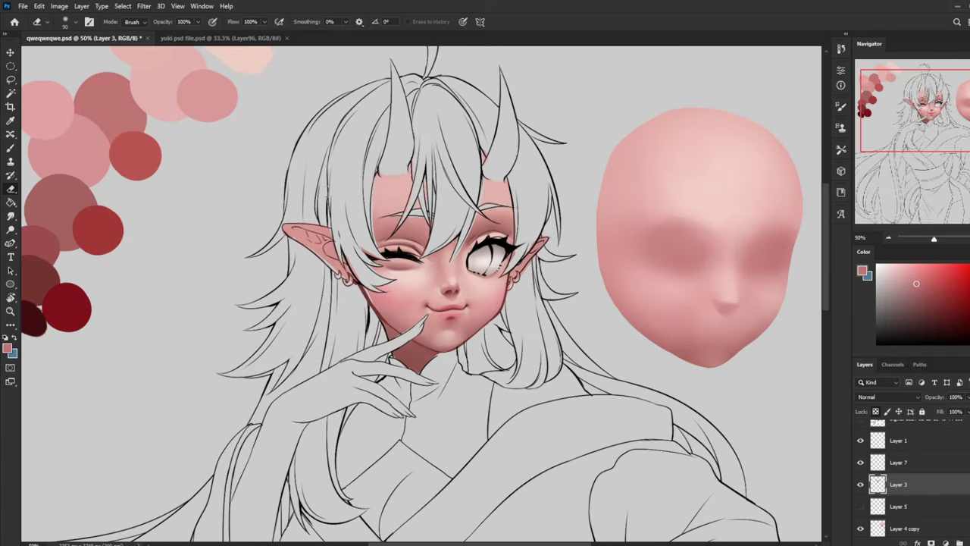
Reshape the nose and mouth area of Layer 3 with Liquify, using a forward warp brush reduced to size 60 and 50
left_click(144, 7)
left_click(185, 110)
left_click(582, 316)
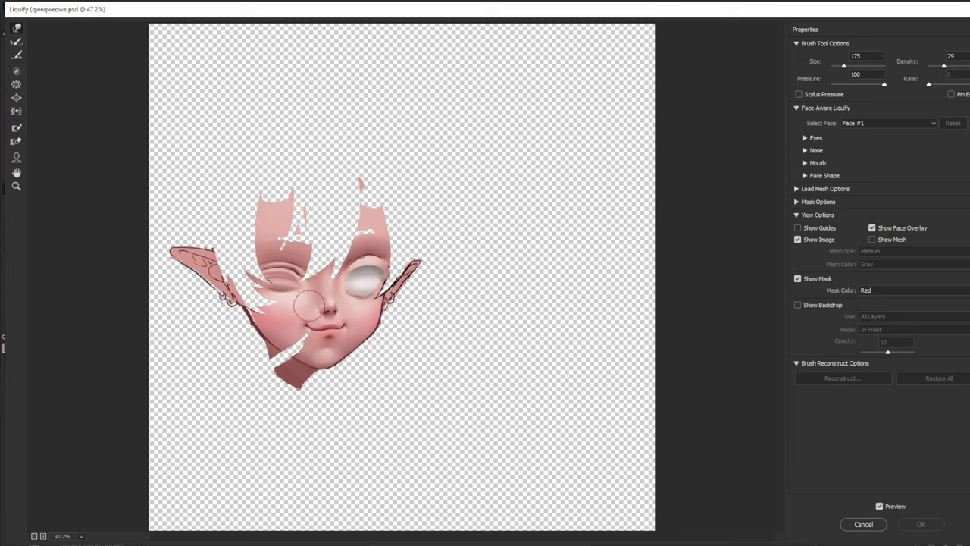
key("bracketleft")
key("bracketleft")
key("bracketleft")
key("bracketleft")
key("bracketleft")
key("bracketleft")
left_click(322, 315)
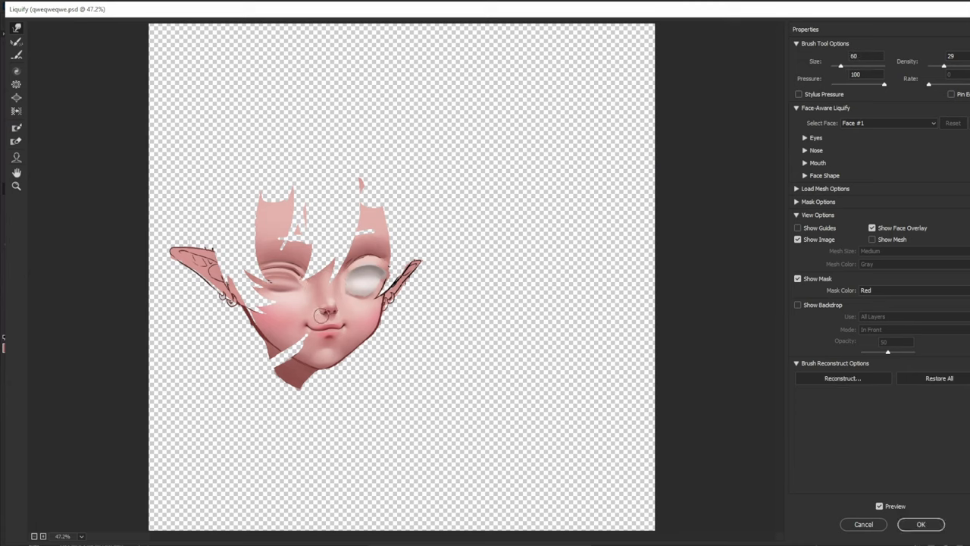
key("bracketleft")
left_click(924, 522)
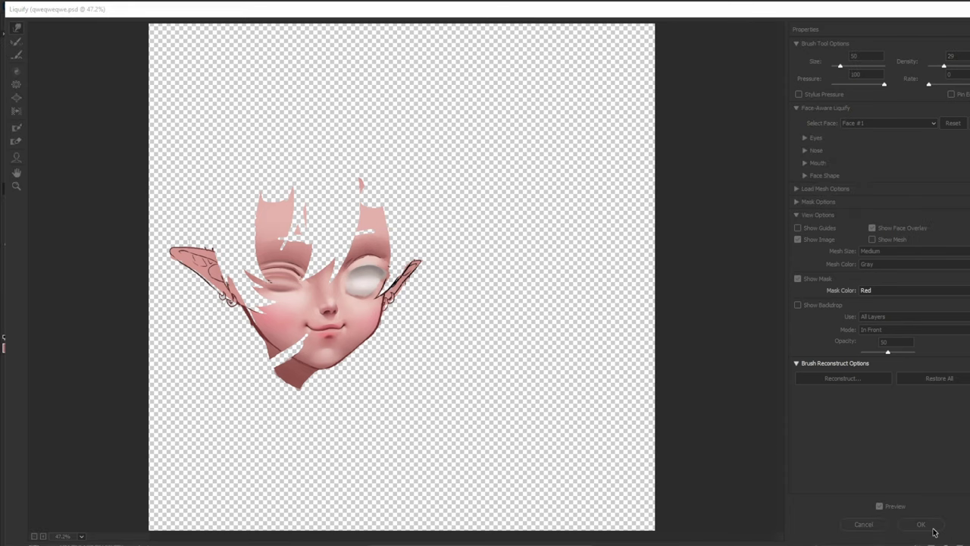
With the canvas flipped, sample red near the mouth corner and choose the soft 500 px basic brush, reduced to 100 px
key("F2")
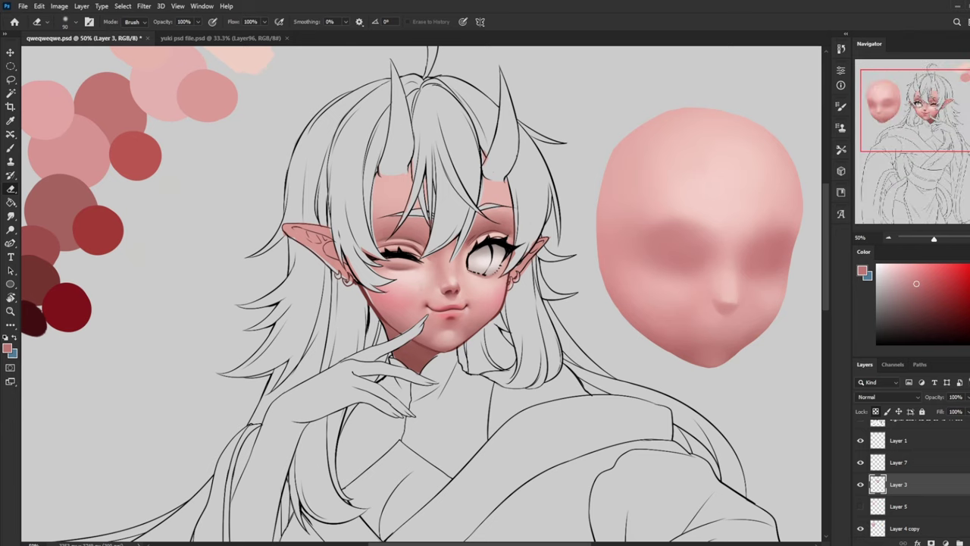
key("b")
left_click(437, 302, "alt")
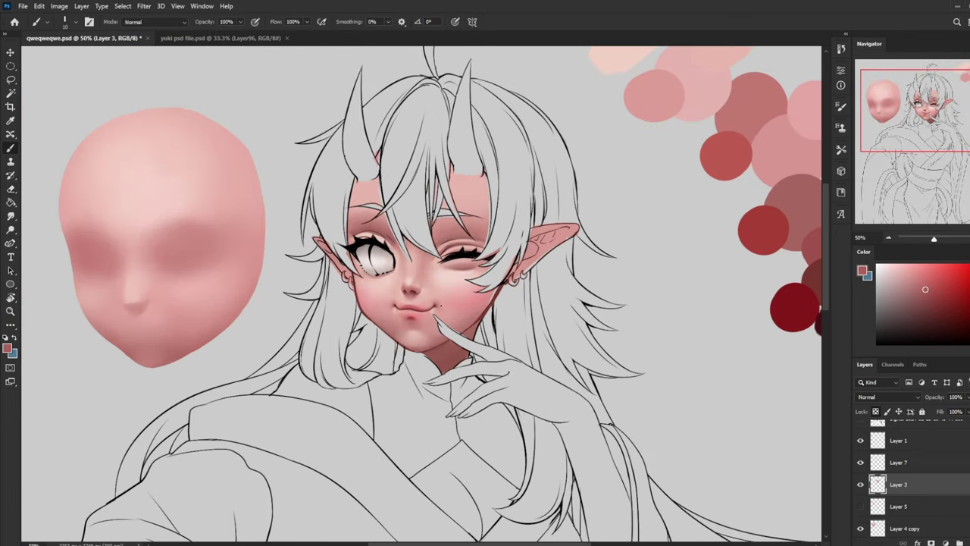
right_click(466, 265)
double_click(487, 264)
right_click(485, 263)
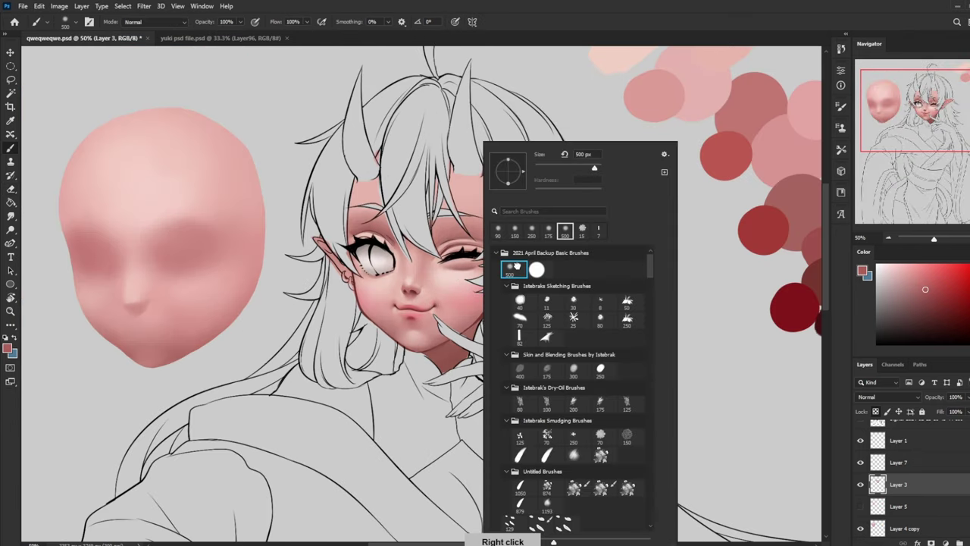
left_click(732, 284)
key("bracketleft")
key("bracketleft")
key("bracketleft")
key("bracketleft")
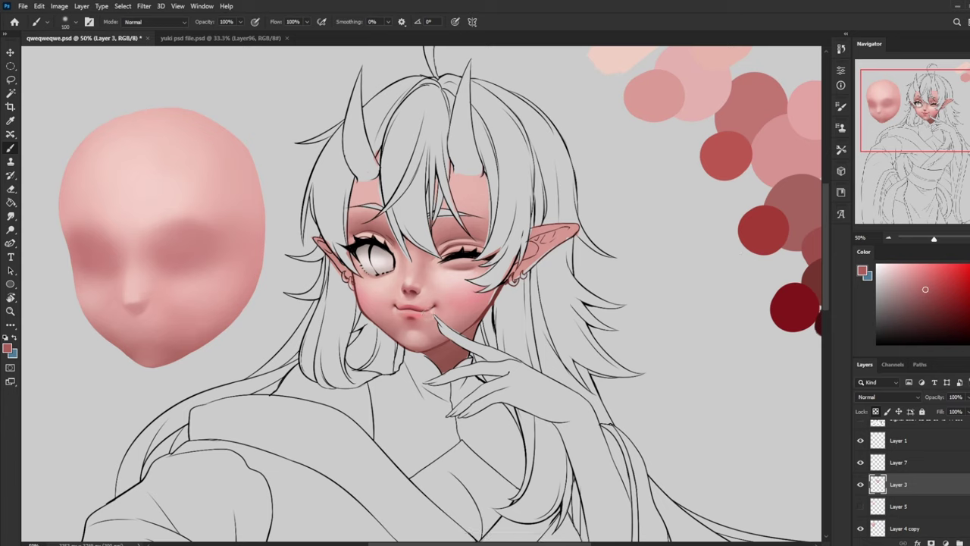
Set the brush mode to Lighten and retouch the lips and mouth corners with sampled pinks and reds
left_click(429, 315, "alt")
left_click(163, 22)
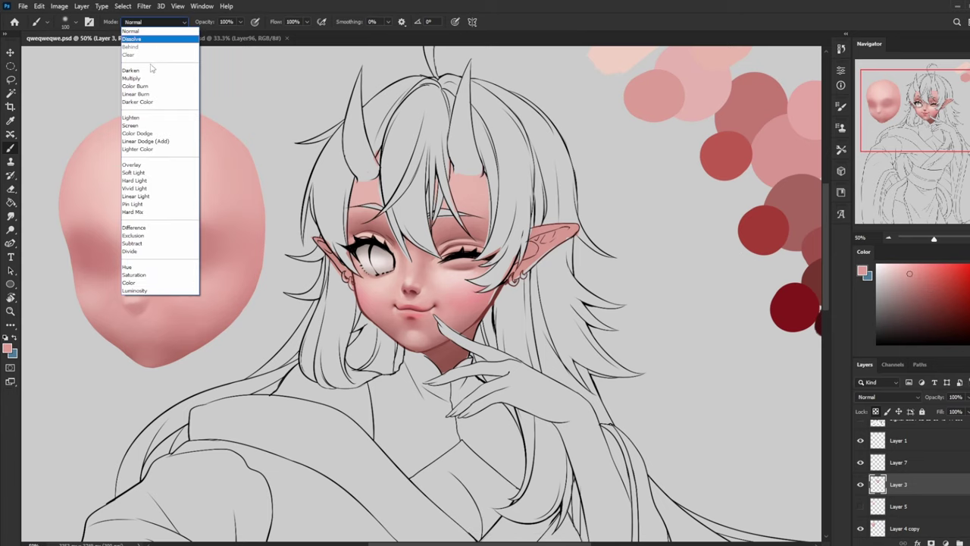
left_click(148, 118)
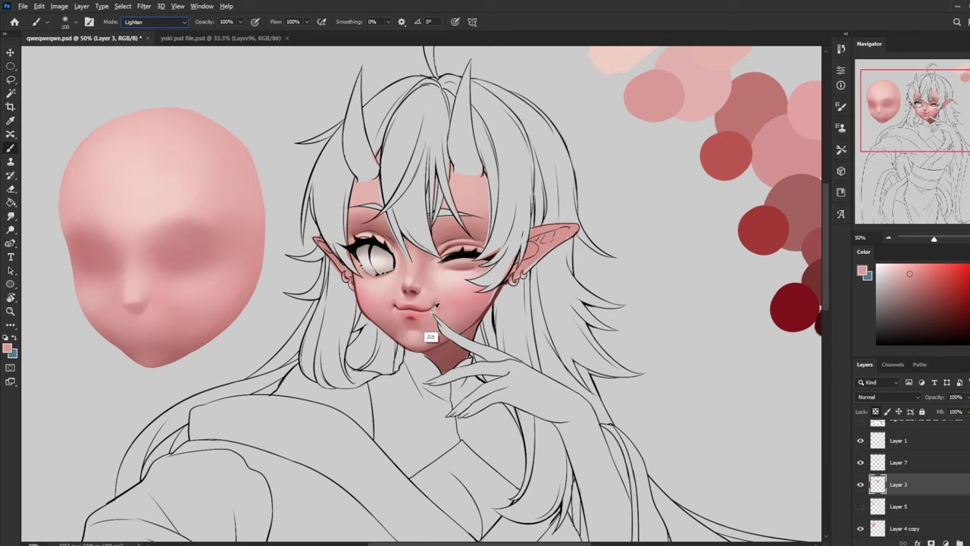
left_click(435, 304, "alt")
left_click(420, 312, "alt")
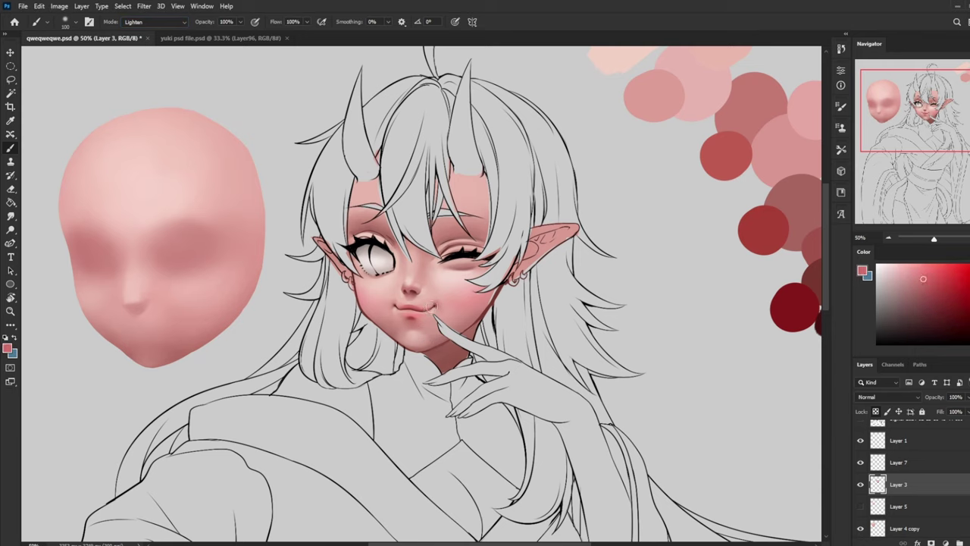
left_click_drag(340, 247, 502, 376)
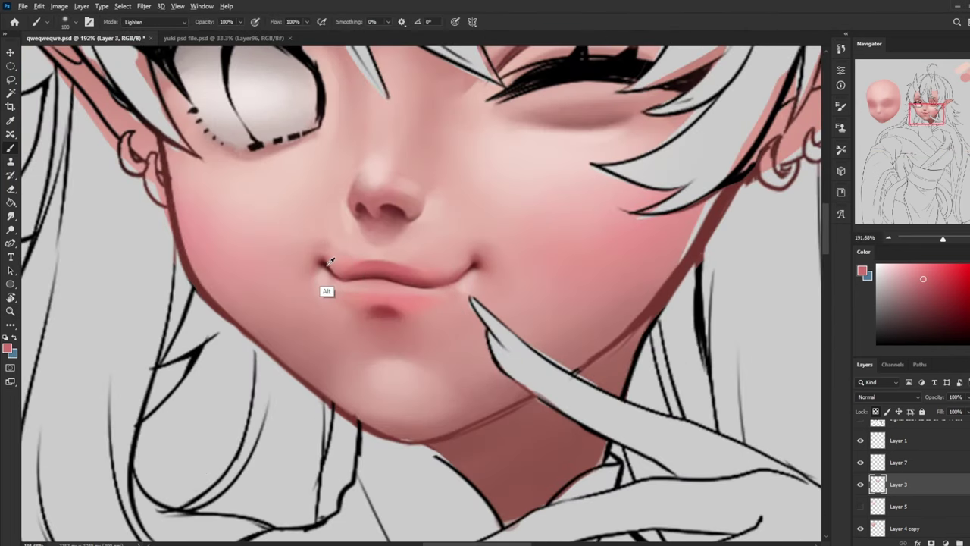
left_click(442, 275, "alt")
left_click(406, 275, "alt")
Dodge highlights onto the nose tip, lips and chin with a 100 px brush, range Highlights, at 8% exposure
left_click(11, 229)
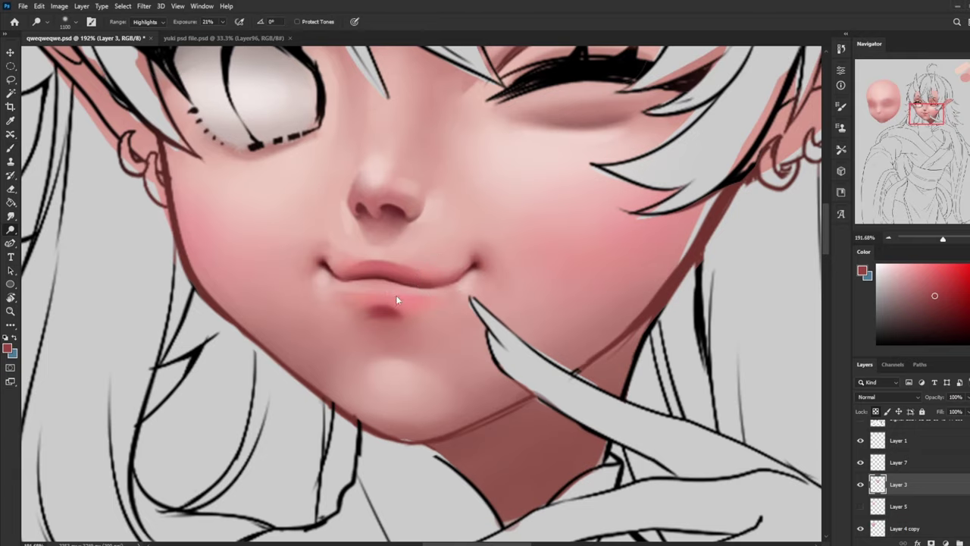
scroll(447, 285, "down", 4)
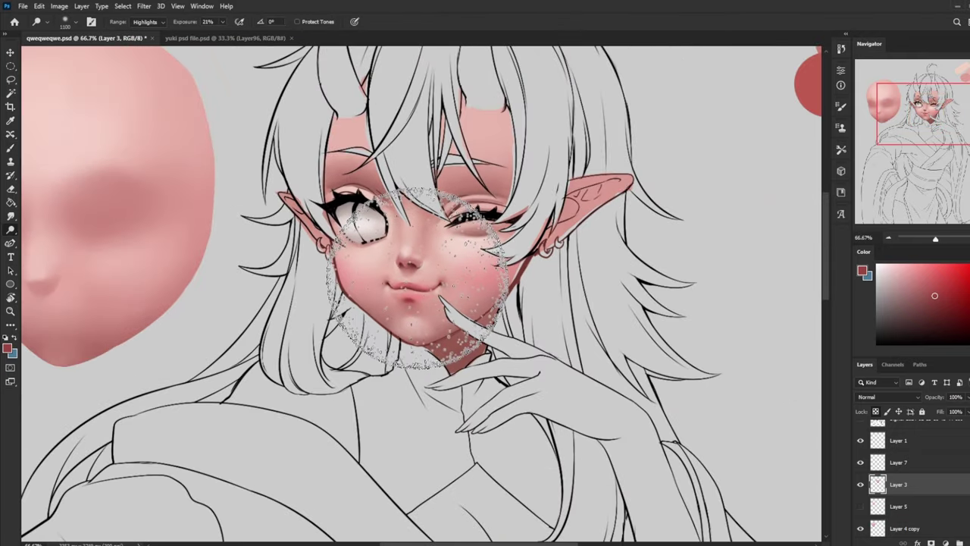
key("bracketleft")
key("bracketleft")
key("bracketleft")
key("bracketleft")
key("bracketleft")
key("bracketleft")
key("bracketleft")
key("bracketleft")
key("bracketleft")
key("bracketleft")
key("bracketleft")
key("bracketleft")
key("bracketleft")
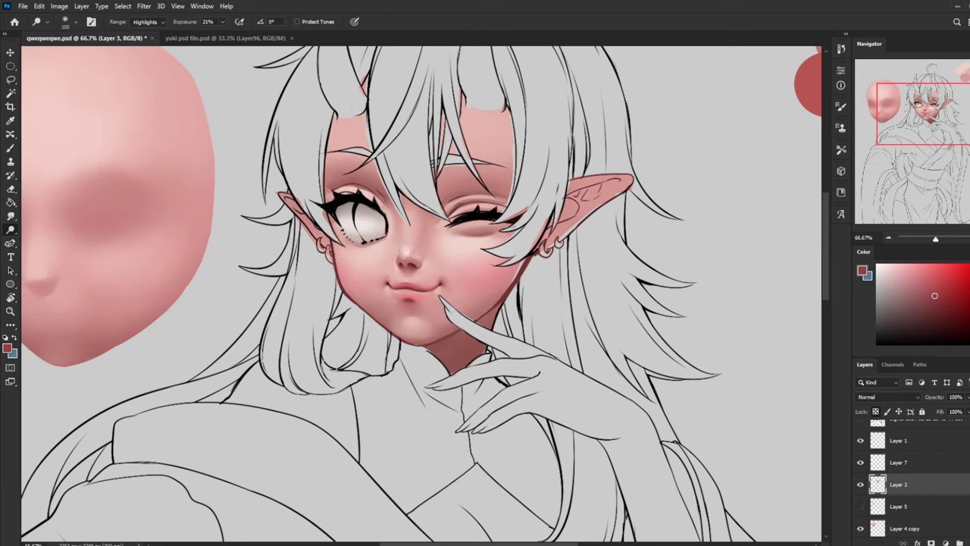
left_click(222, 21)
left_click(409, 264)
key("bracketright")
key("bracketleft")
mouse_move(403, 285)
left_mouse_down()
mouse_move(415, 287)
mouse_move(404, 292)
mouse_move(414, 338)
left_mouse_up()
Intensify the highlights on the nose bridge, nose tip and chin using a smaller Dodge brush
key("bracketleft")
key("bracketleft")
key("bracketleft")
key("bracketleft")
mouse_move(406, 239)
left_mouse_down()
mouse_move(410, 335)
mouse_move(407, 287)
mouse_move(420, 327)
mouse_move(405, 264)
left_mouse_up()
left_click_drag(412, 311, 414, 327)
left_click_drag(407, 242, 408, 260)
left_click_drag(413, 318, 415, 330)
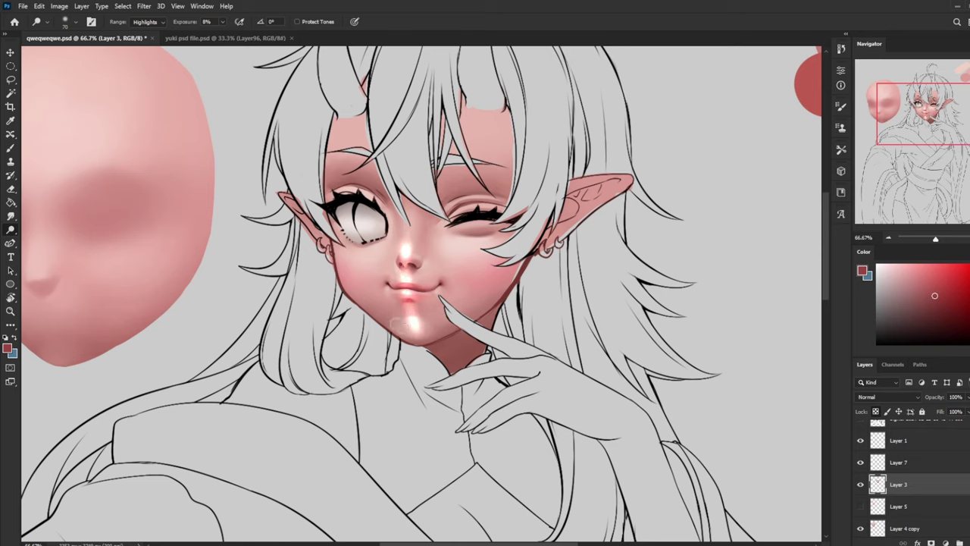
Dodge broad highlight streaks down both cheeks and across the forehead
left_click_drag(478, 241, 443, 305)
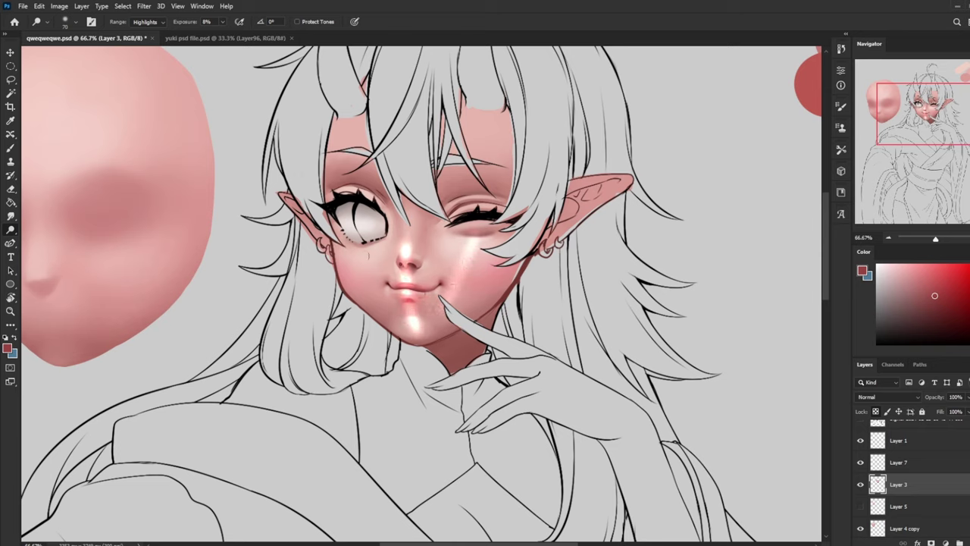
left_click_drag(361, 241, 394, 313)
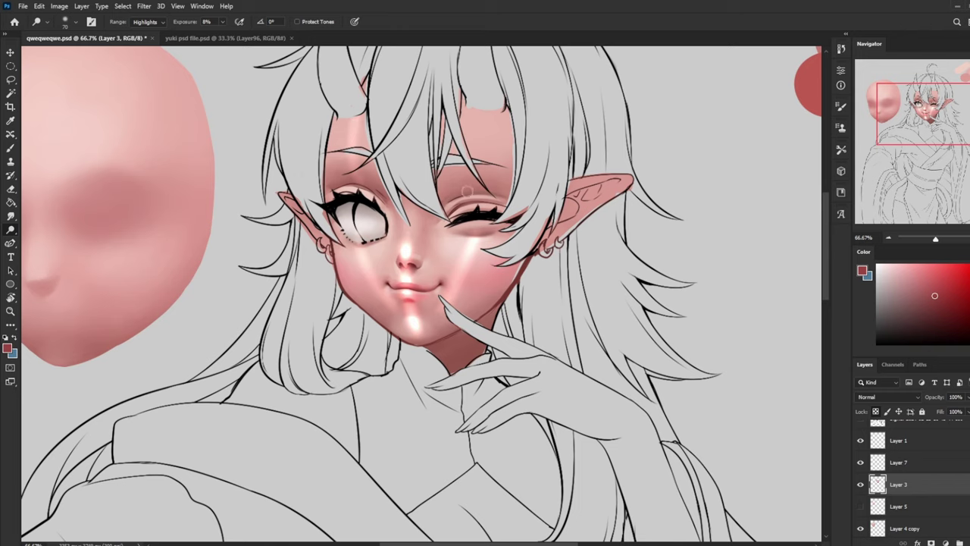
left_click_drag(485, 114, 477, 186)
Undo the dodged highlights on the cheeks, forehead, nose, lips and chin
key("ctrl+z")
key("ctrl+z")
key("ctrl+z")
key("ctrl+z")
key("ctrl+z")
key("ctrl+z")
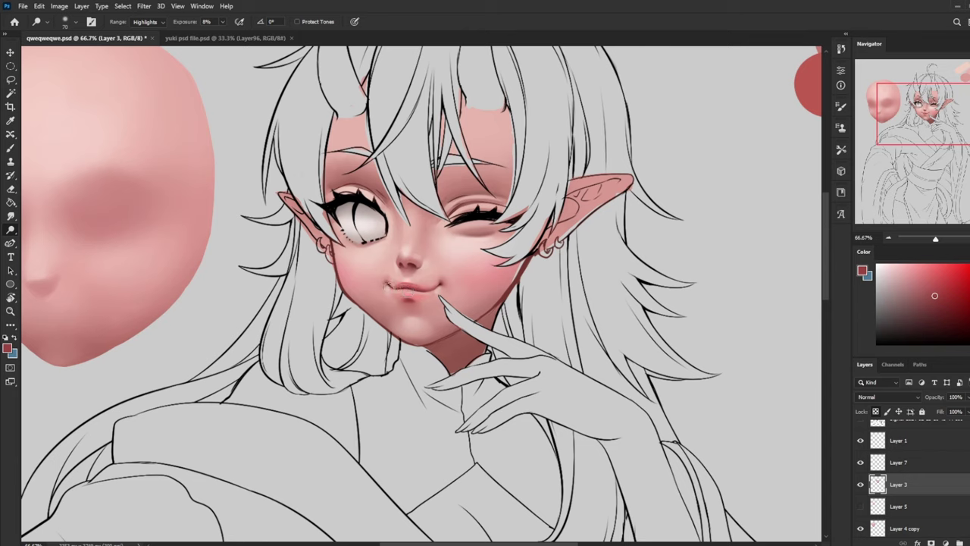
mouse_move(418, 300)
left_mouse_down()
mouse_move(407, 297)
mouse_move(414, 296)
left_mouse_up()
key("ctrl")
key("ctrl")
key("ctrl+z")
key("ctrl+plus")
key("bracketright")
key("bracketright")
key("ctrl+minus")
key("ctrl+minus")
scroll(406, 261, "down", 1)
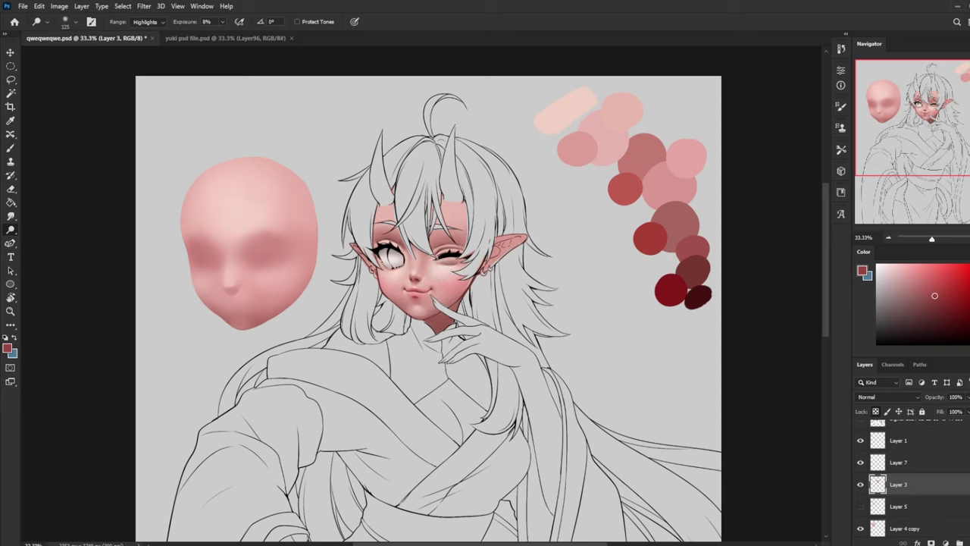
key("bracketright")
Hide and reshow Layer 3 to check what it contributes to the painted face
key("z")
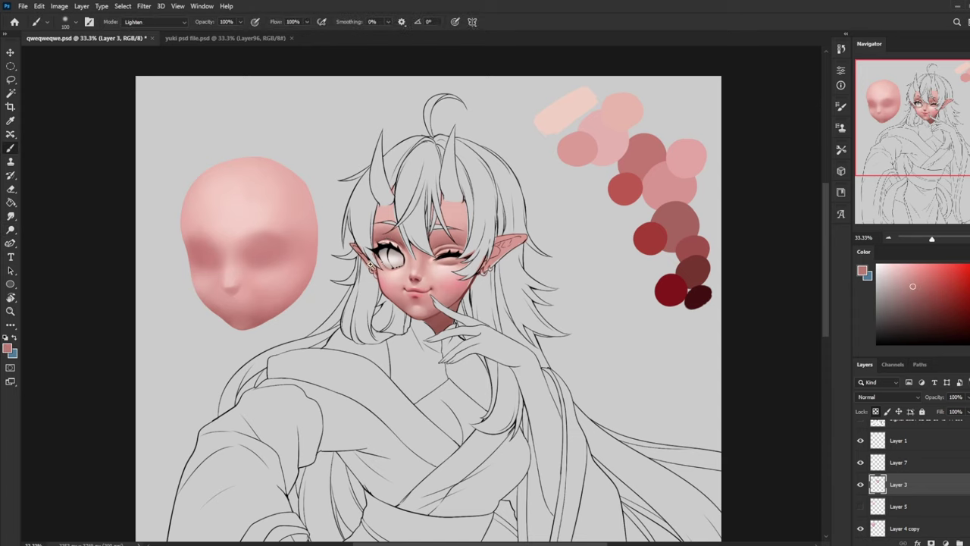
left_click_drag(329, 223, 470, 351)
key("b")
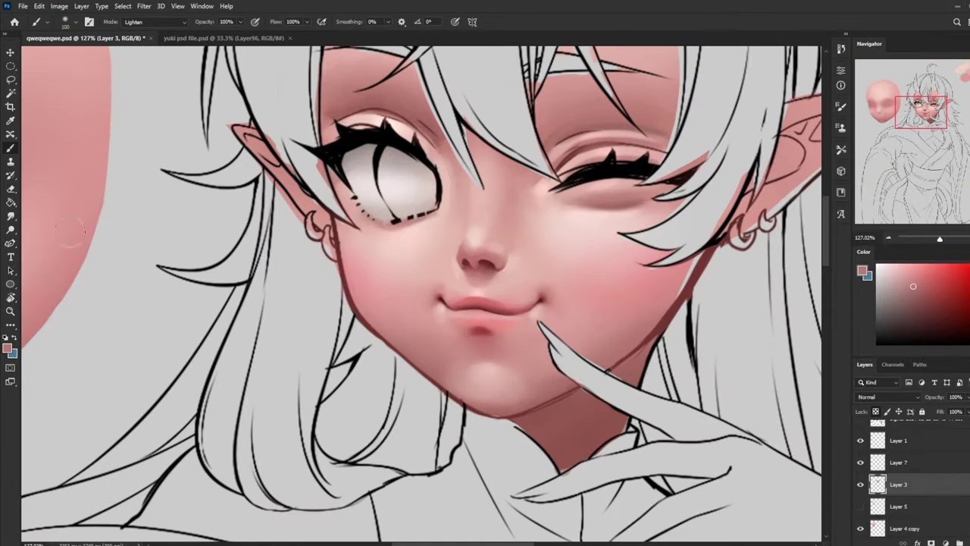
left_click(861, 485)
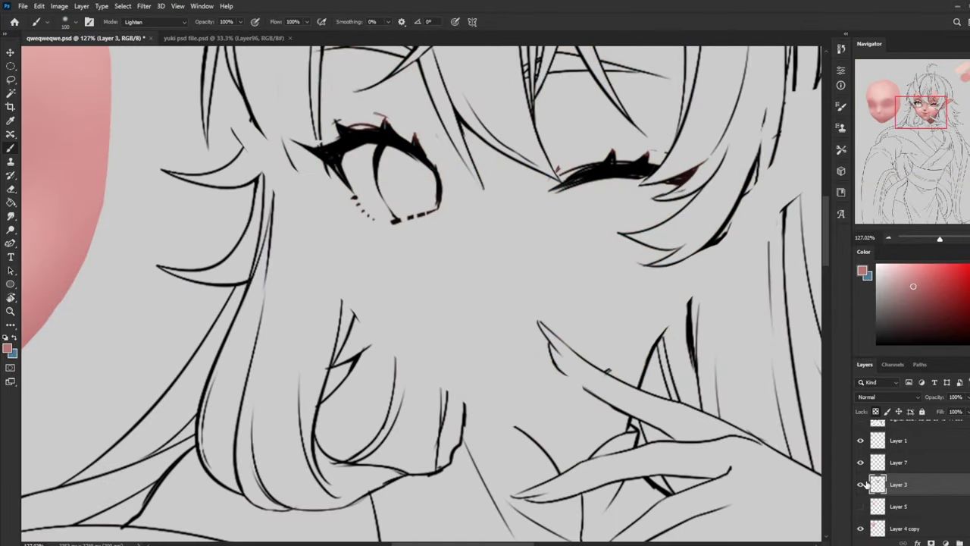
left_click(861, 485)
Choose the soft 500 px basic brush, shrink it, and sample a dark red from the jaw outline
left_click(400, 346, "alt")
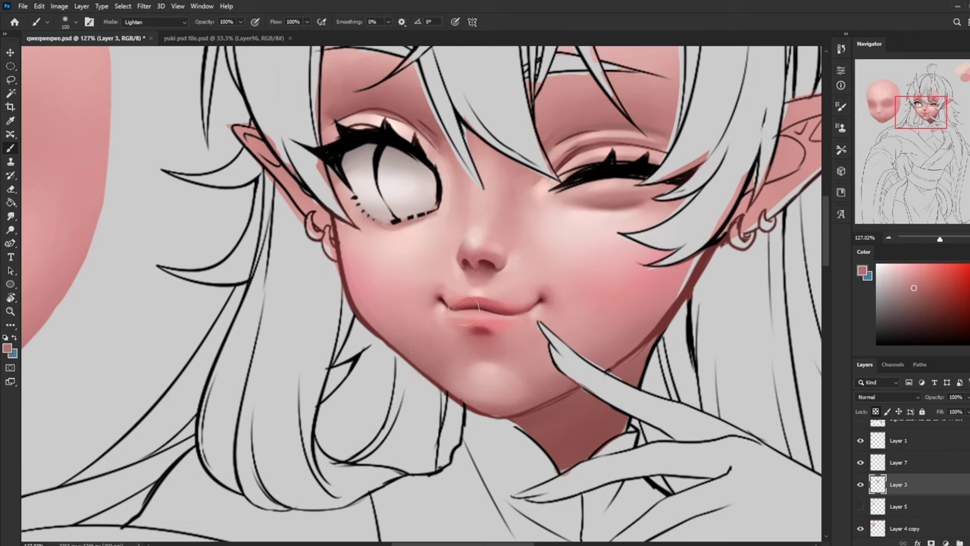
right_click(477, 356)
left_click(423, 367)
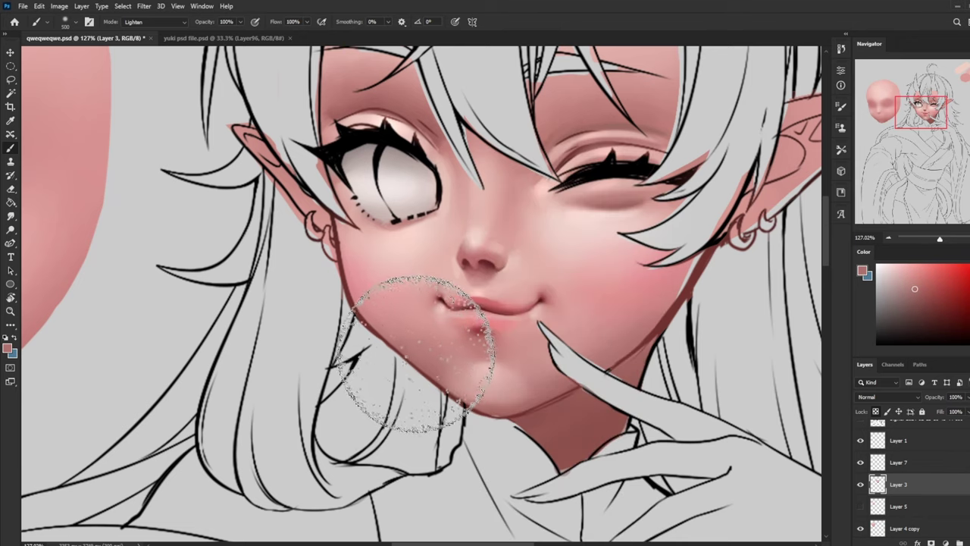
key("bracketleft")
key("bracketleft")
key("bracketleft")
key("bracketleft")
key("bracketleft")
key("bracketleft")
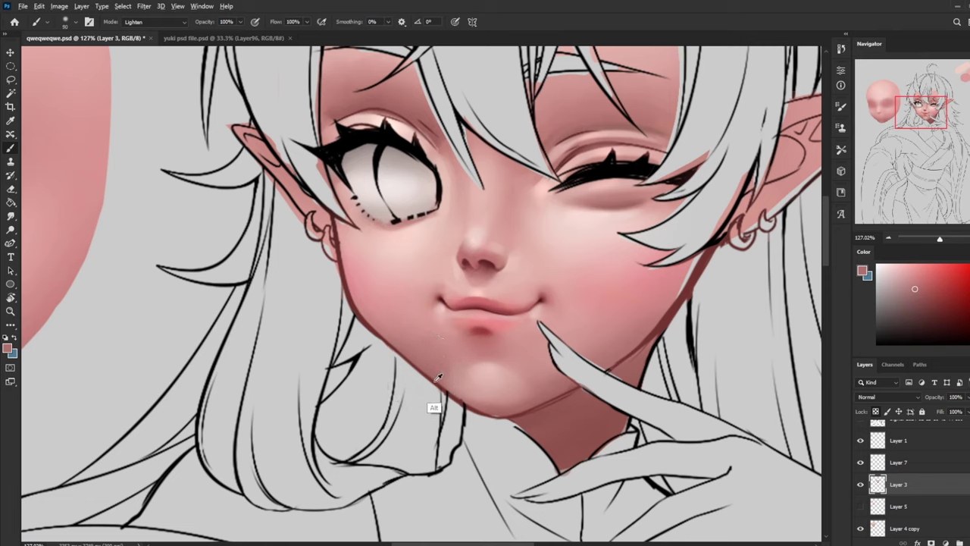
left_click(433, 404, "alt")
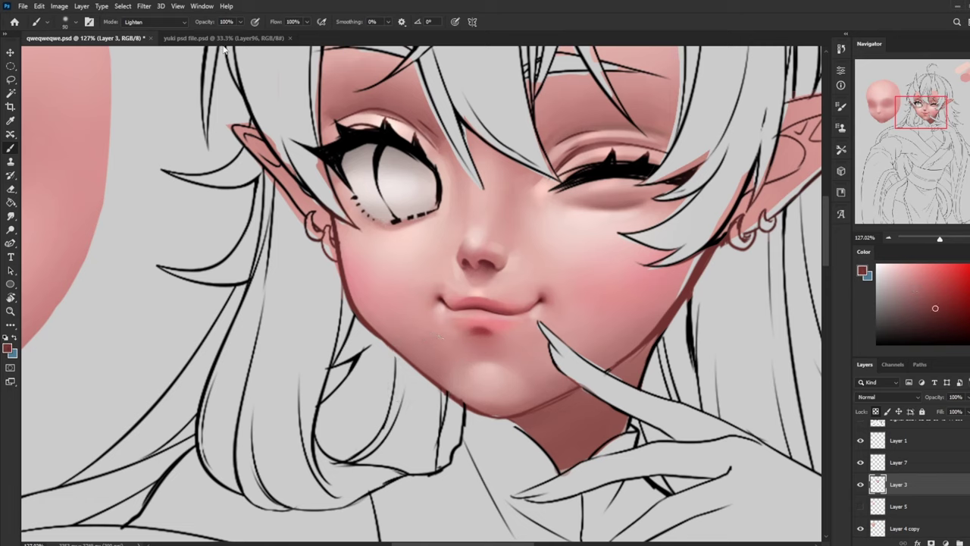
Set the brush mode to Normal at 18% opacity and shade the jawline below the open eye
left_click(168, 25)
left_click(168, 38)
left_click(180, 25)
left_click(179, 31)
key("bracketleft")
left_click(436, 369, "alt")
key("ctrl+z")
left_click(240, 22)
left_click_drag(231, 34, 200, 34)
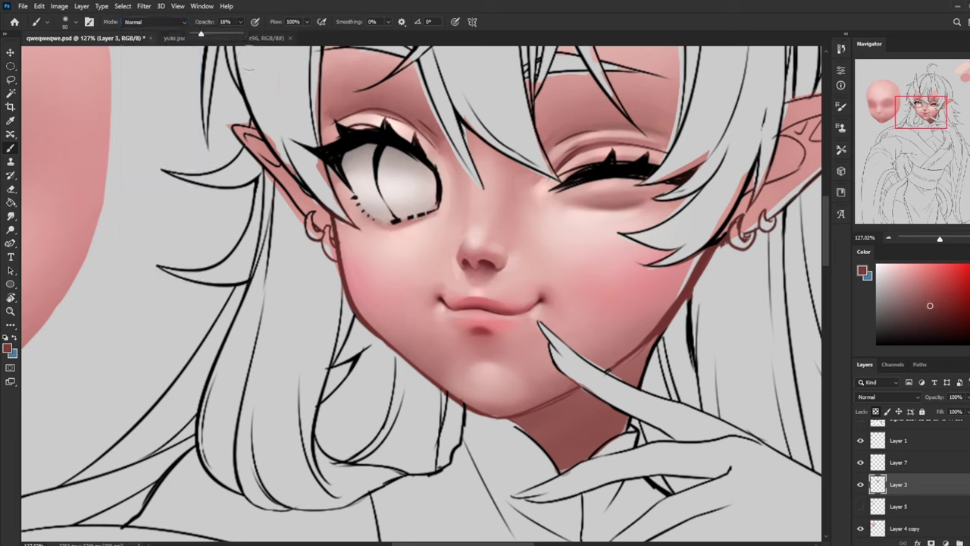
left_click_drag(433, 387, 381, 346)
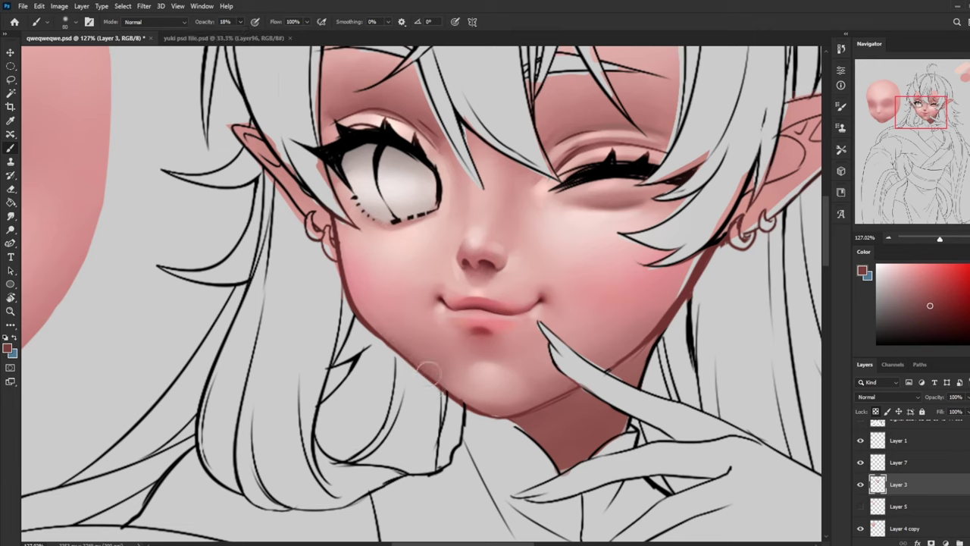
Raise the brush opacity to 59% and paint over the dark jaw and chin outline with sampled skin tones
left_click(416, 346, "alt")
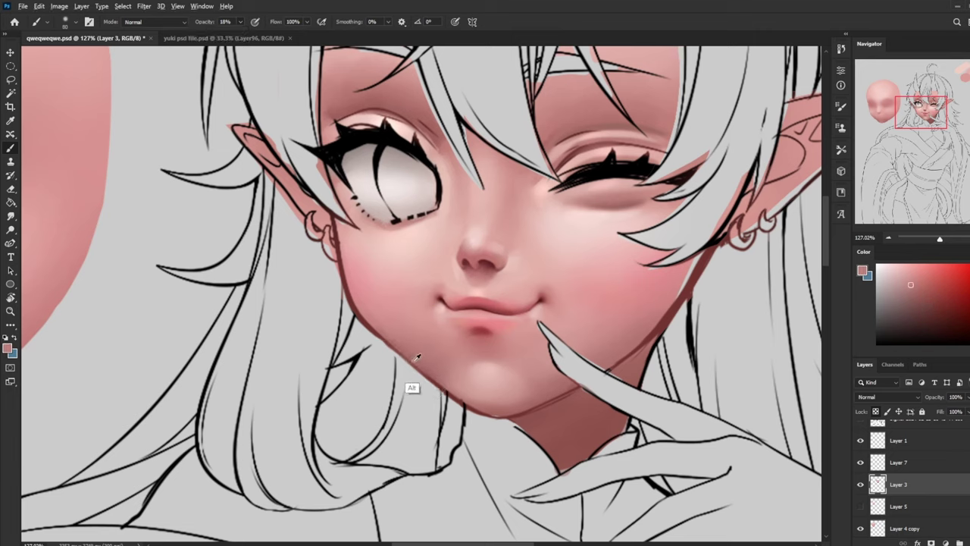
left_click(412, 362, "alt")
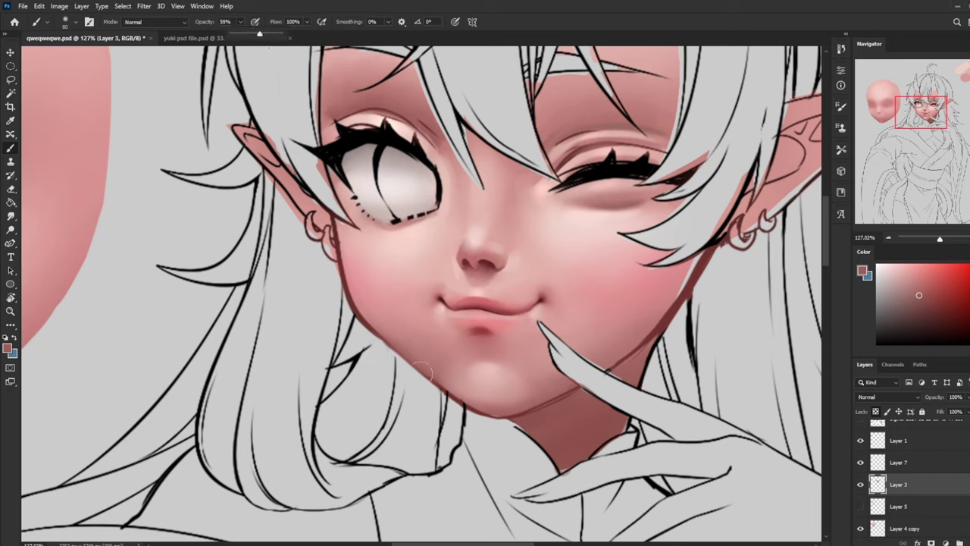
left_click_drag(389, 353, 435, 393)
left_click(455, 384, "alt")
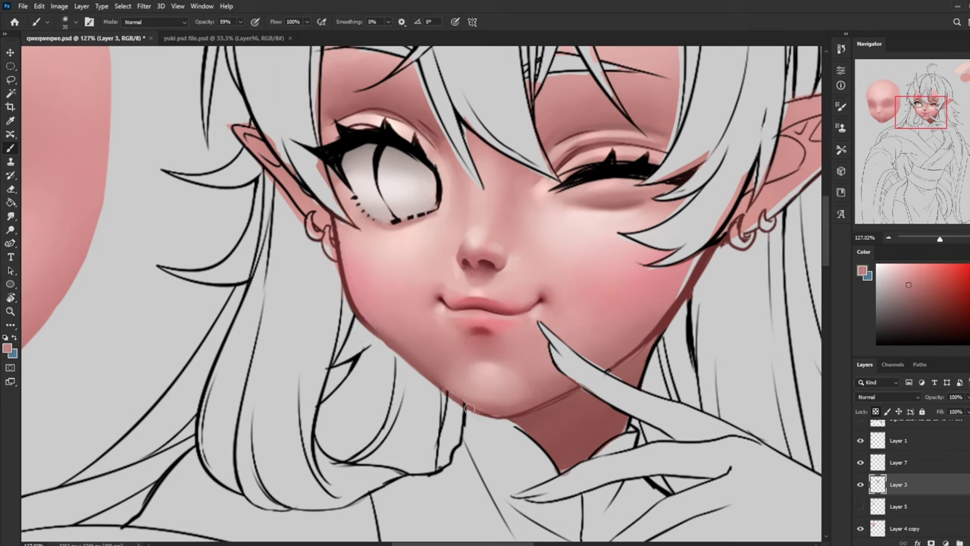
left_click(437, 381, "alt")
left_click(449, 409, "alt")
left_click_drag(445, 398, 474, 408)
mouse_move(439, 379)
left_mouse_down()
mouse_move(485, 423)
mouse_move(443, 390)
mouse_move(502, 410)
left_mouse_up()
Paint over the outer cheek edge below the ear on the open-eye side with sampled pinks, using a 60 px brush
key("bracketright")
key("bracketright")
key("bracketright")
key("bracketright")
key("bracketright")
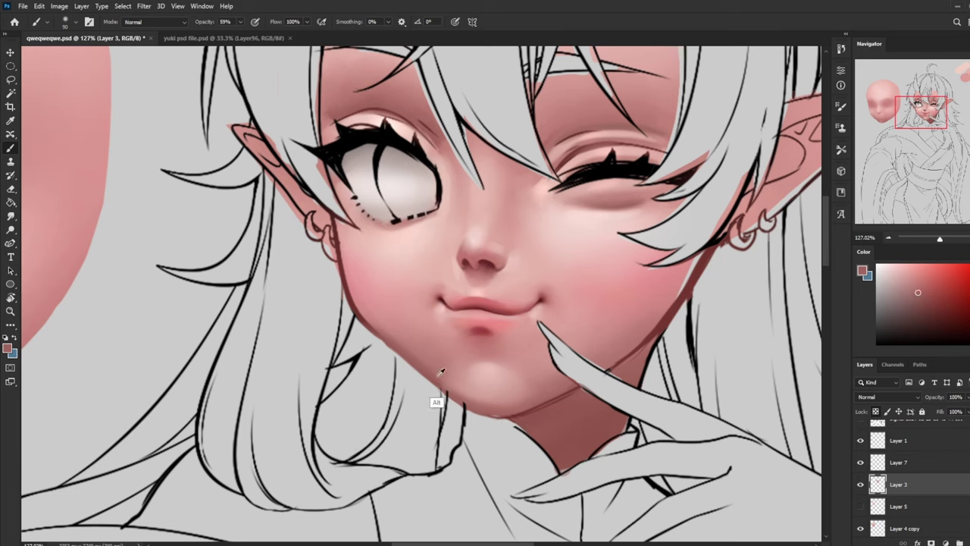
key("bracketright")
key("bracketright")
key("bracketright")
key("bracketright")
key("bracketright")
key("bracketright")
left_click(384, 328, "alt")
key("bracketleft")
key("bracketleft")
key("bracketleft")
key("bracketleft")
key("bracketleft")
key("bracketleft")
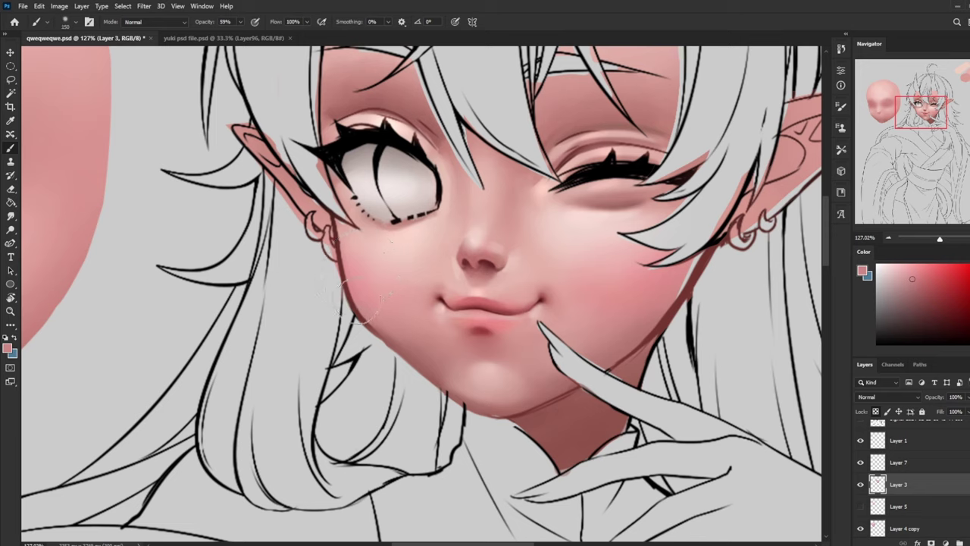
key("bracketleft")
key("bracketleft")
key("bracketleft")
left_click_drag(353, 305, 346, 281)
left_click(354, 273, "alt")
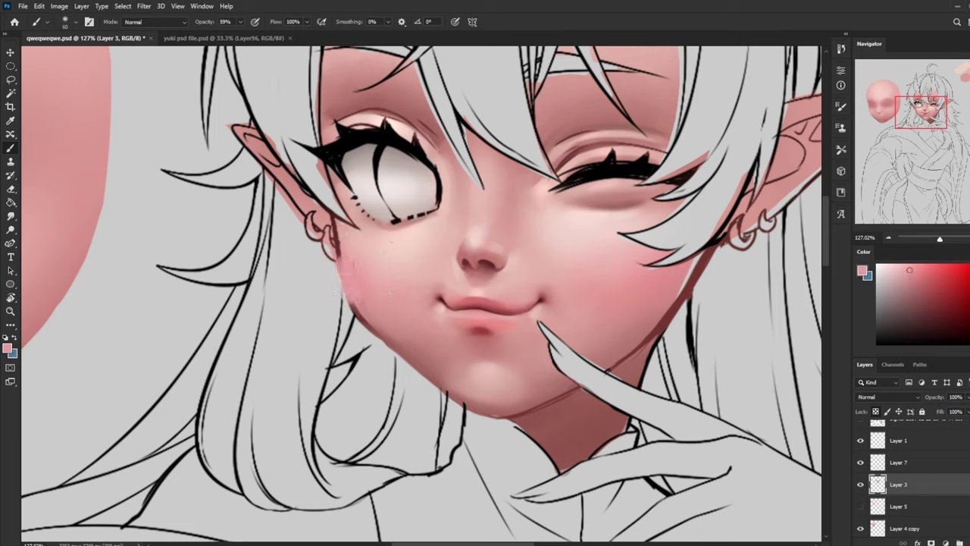
Blend the cheek into the jawline on the open-eye side with sampled pinks and reds, enlarging the brush to 175 px
key("ctrl+minus")
key("ctrl+minus")
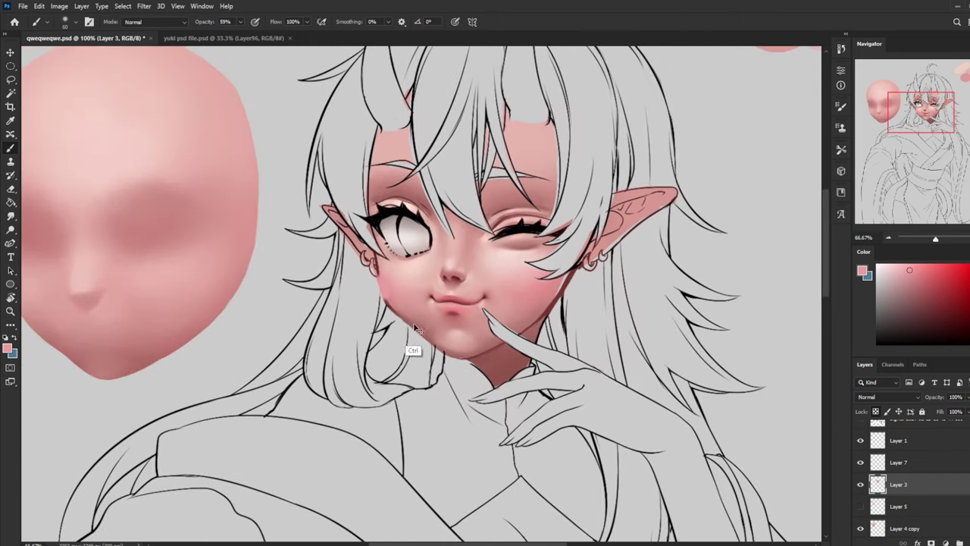
left_click(395, 293, "alt")
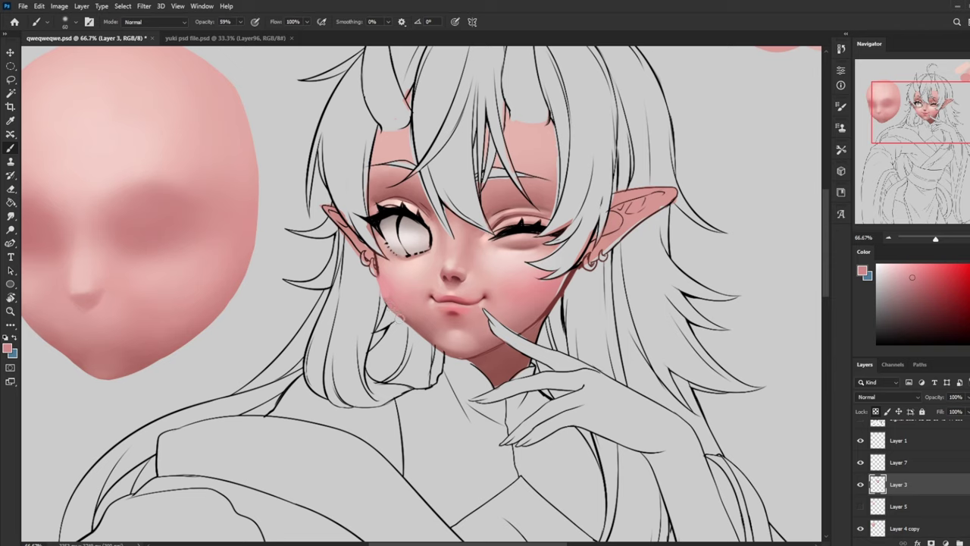
left_click(401, 316, "alt")
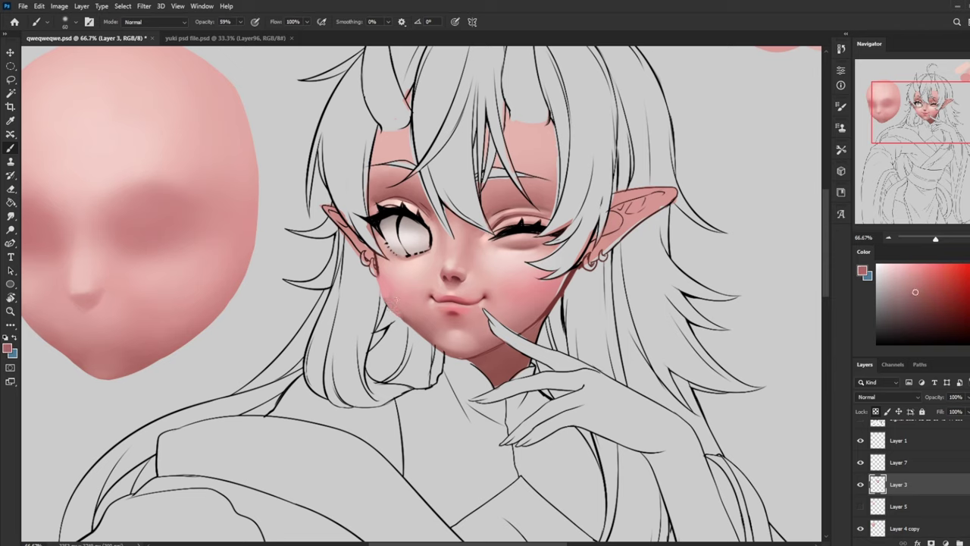
left_click(390, 320, "alt")
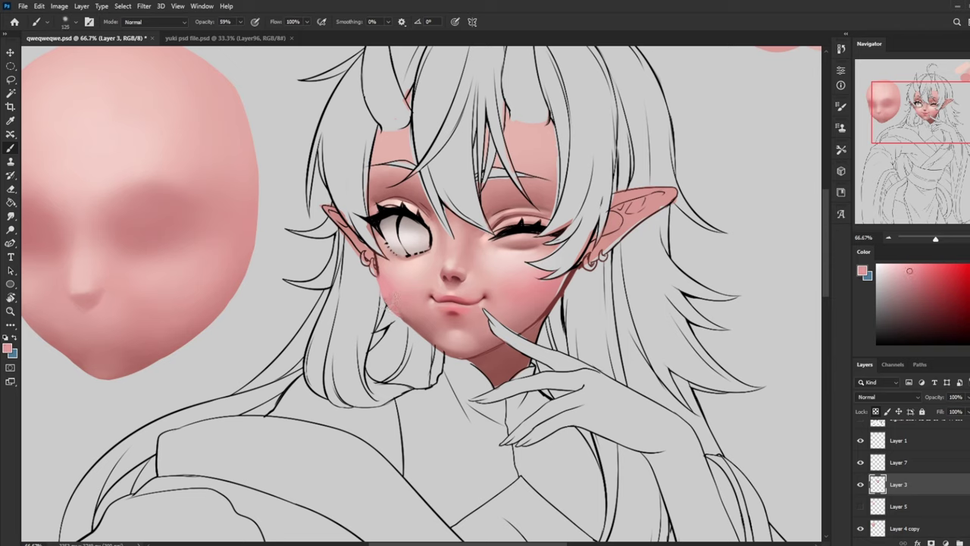
left_click(409, 316, "alt")
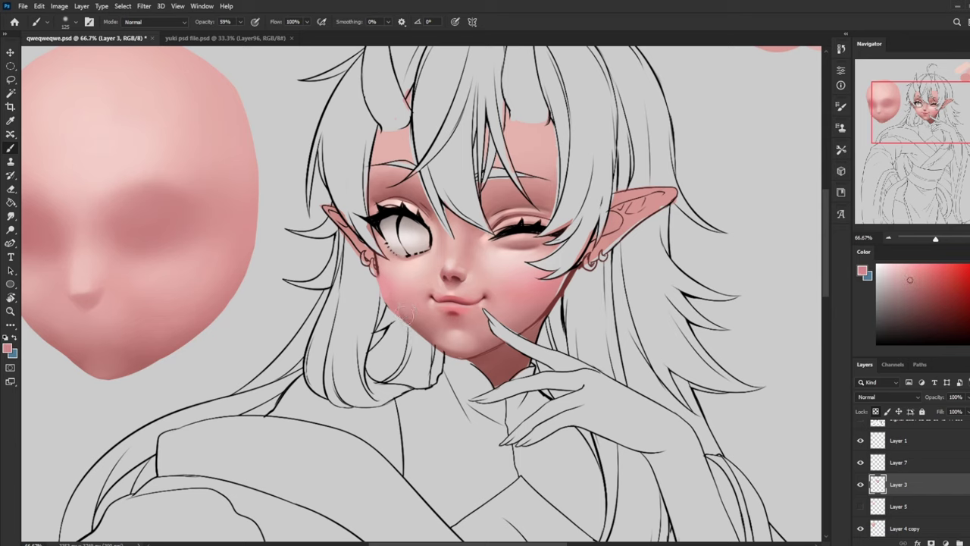
left_click(409, 322, "alt")
left_click(404, 332, "alt")
left_click(390, 313, "alt")
left_click(404, 309, "alt")
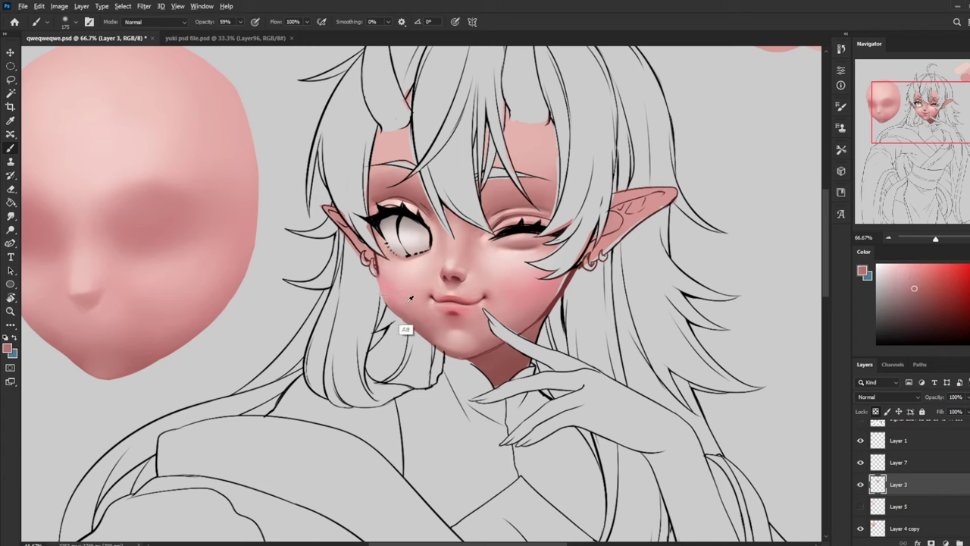
left_click(406, 331, "alt")
mouse_move(413, 310)
left_mouse_down()
mouse_move(413, 321)
mouse_move(425, 324)
left_mouse_up()
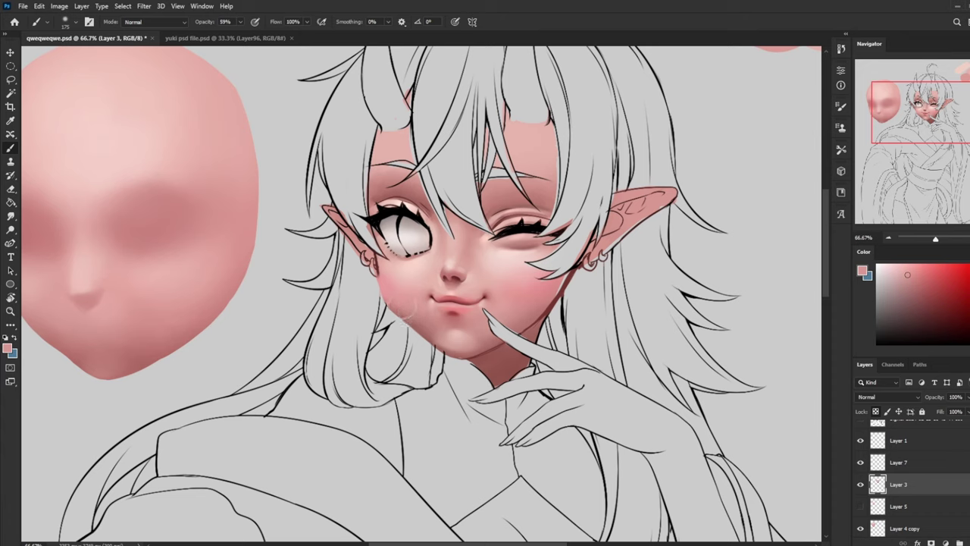
left_click(415, 327, "alt")
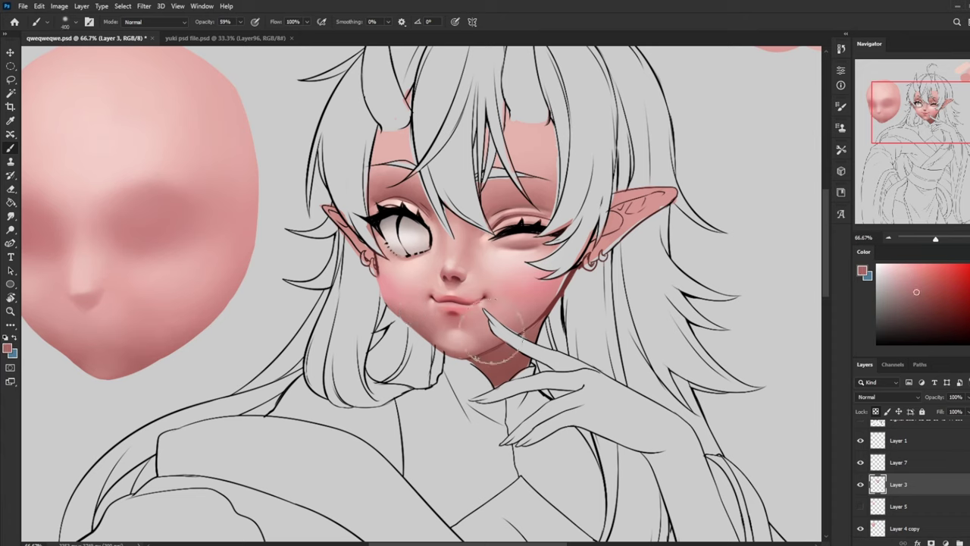
Sample a dark red from the jaw edge beside the pointing finger and choose the narrow flat brush from Istebraks Sketching Brushes
key("bracketleft")
key("bracketleft")
key("bracketleft")
key("bracketleft")
key("bracketleft")
key("bracketleft")
left_click(552, 333, "alt")
right_click(552, 297)
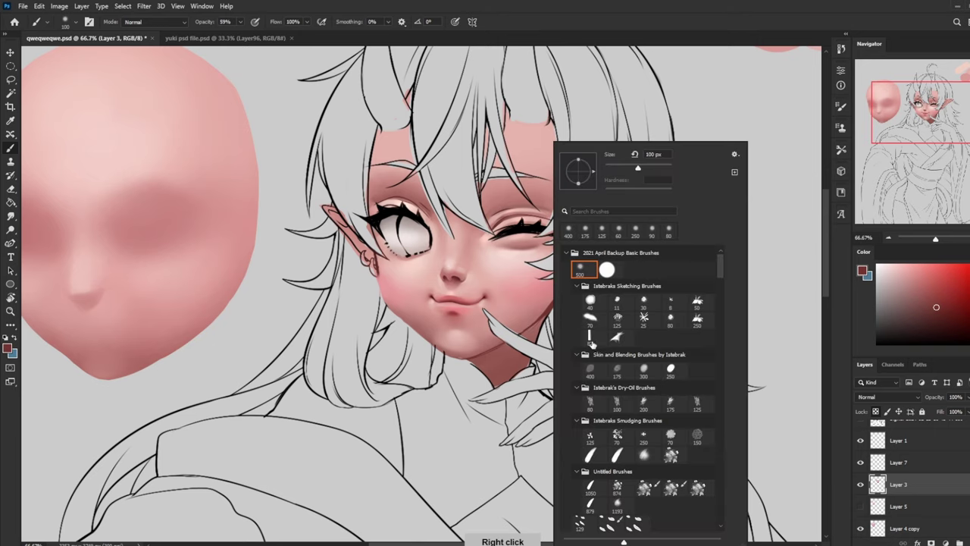
left_click(591, 339)
Paint over the jaw outline on the winking side with sampled skin tones and the flat brush reduced to 15 px
left_click(547, 307, "alt")
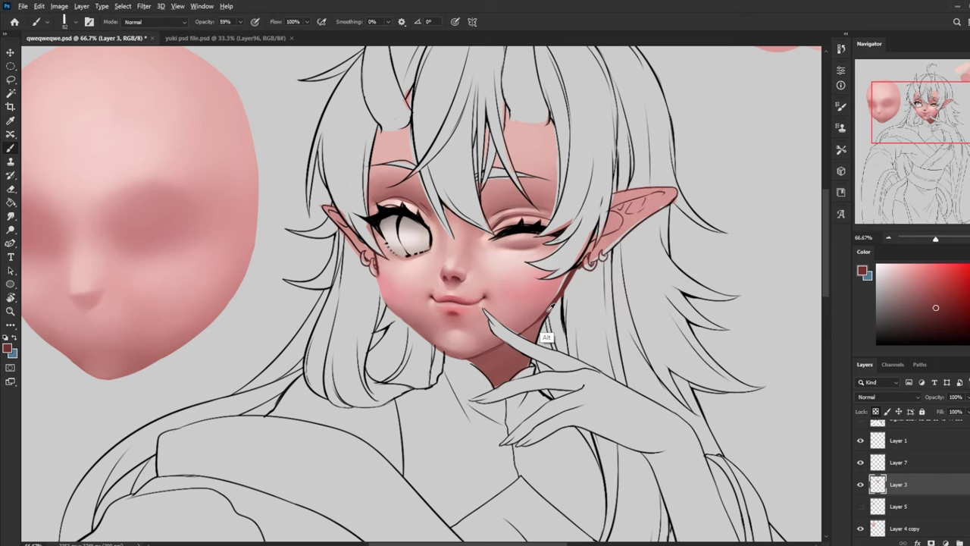
left_click(542, 312, "alt")
key("bracketleft")
key("bracketleft")
key("bracketleft")
key("bracketleft")
key("bracketleft")
left_click_drag(536, 324, 560, 292)
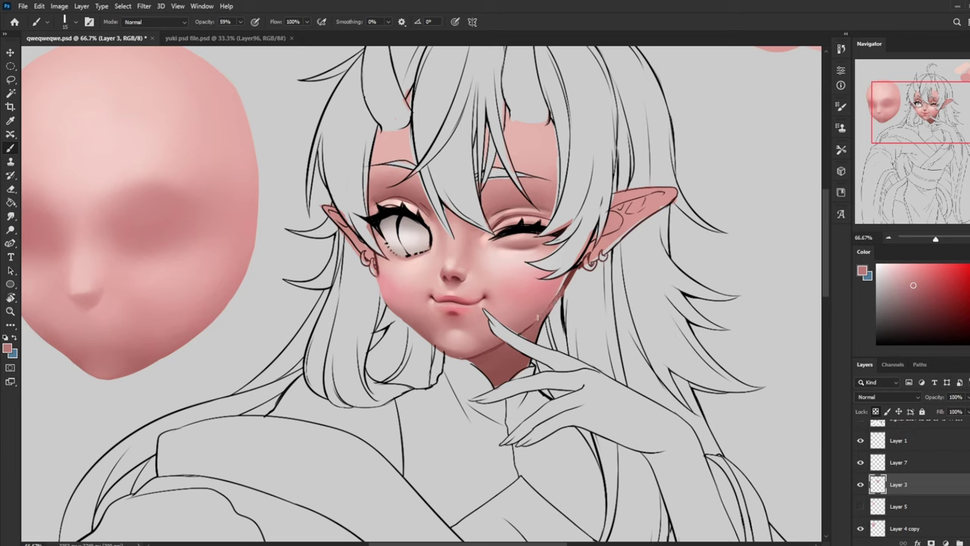
Sample a dark red and define the neck shadow beneath the jaw, from the chin to the winking side
left_click(569, 304, "alt")
left_click_drag(507, 352, 481, 365)
key("]")
left_click_drag(548, 324, 488, 358)
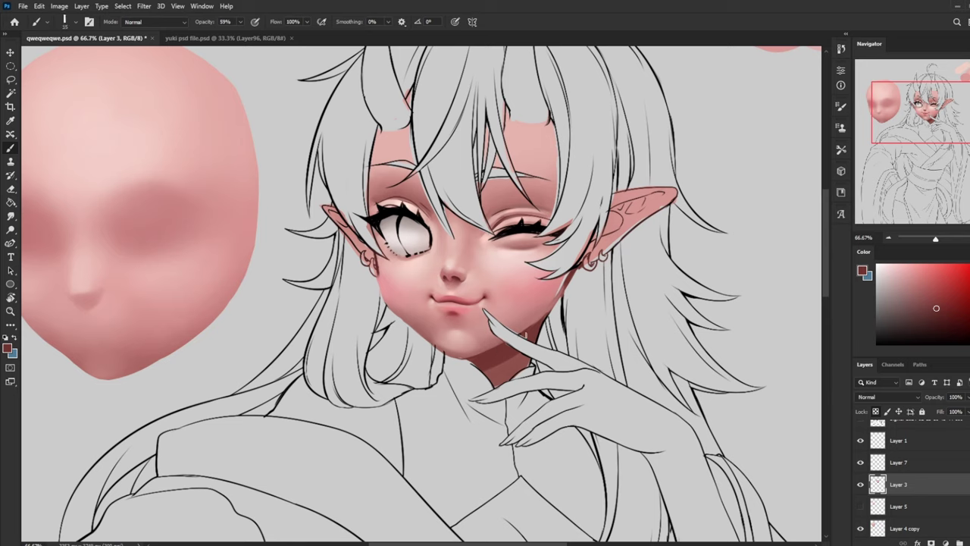
Touch up the cheek edge beneath the hair on the winking side with sampled pink, brush opacity at 77%
left_click(557, 298, "alt")
left_click_drag(571, 273, 565, 287)
left_click(565, 285, "alt")
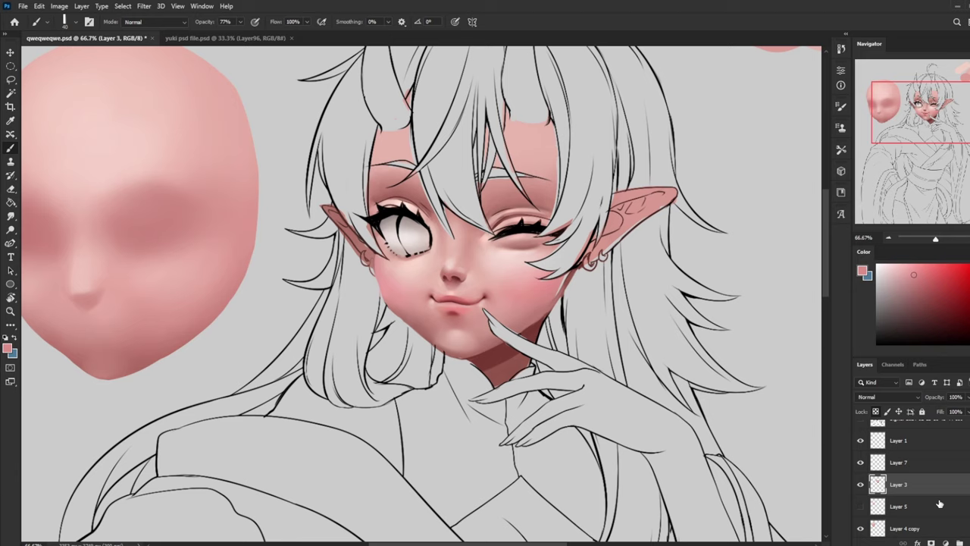
Create a new layer above Layer 5, fill the gap between cheek and hair with sampled pink, and switch to the Eraser
left_click(940, 503)
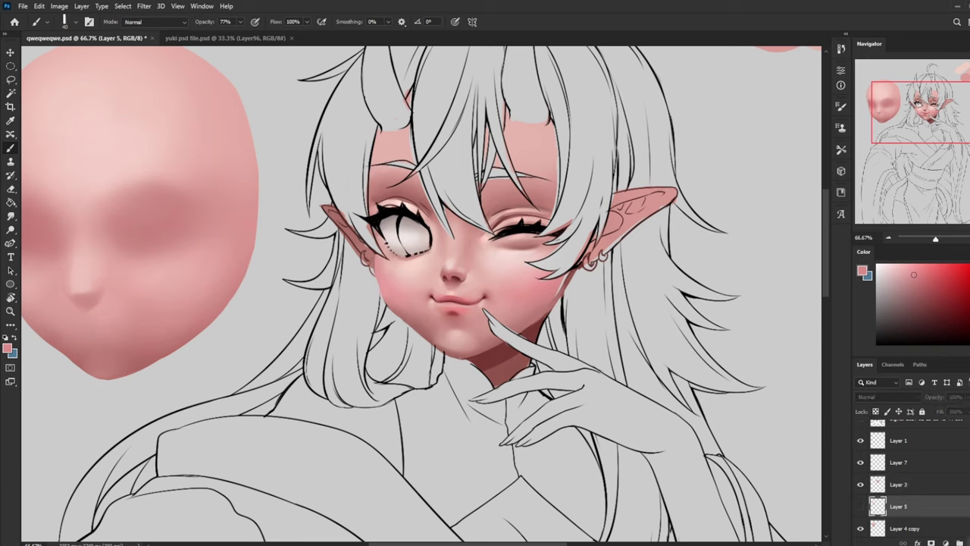
key("ctrl+shift+alt+n")
left_click(557, 295, "alt")
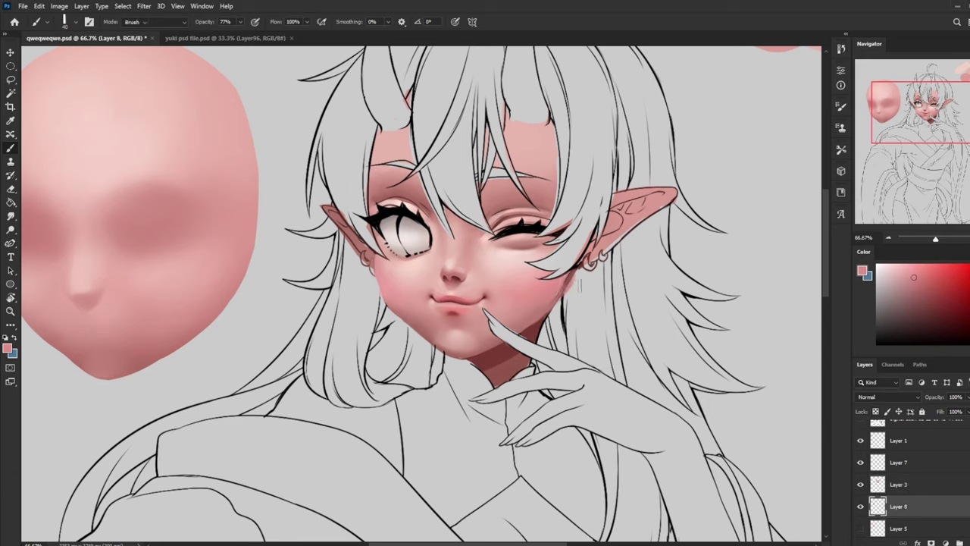
key("e")
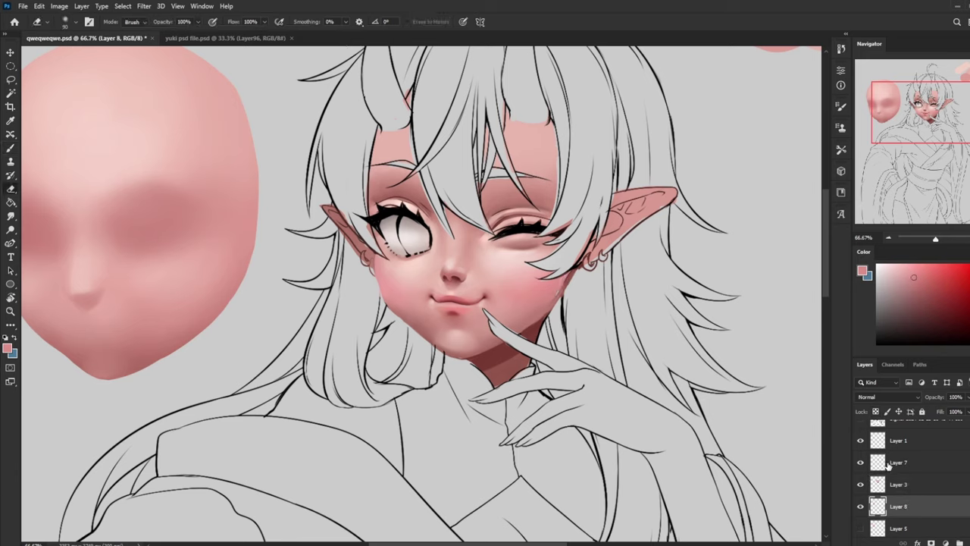
Merge Layer 3 down into Layer 8 and switch back to the Brush tool
right_click(906, 488)
left_click(902, 352)
key("b")
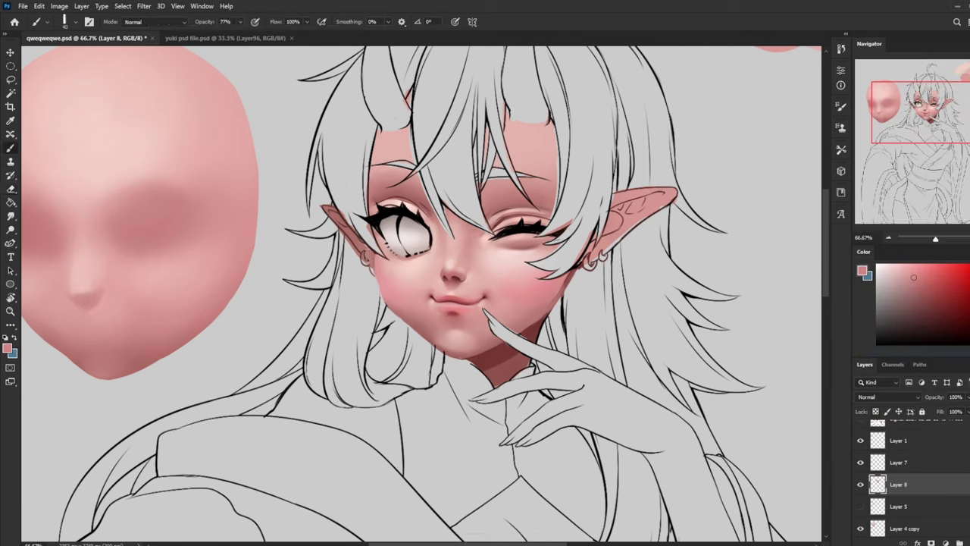
Liquify Layer 8, nudging the cheek edge below the ear on the open-eye side with the brush at 70
left_click(140, 8)
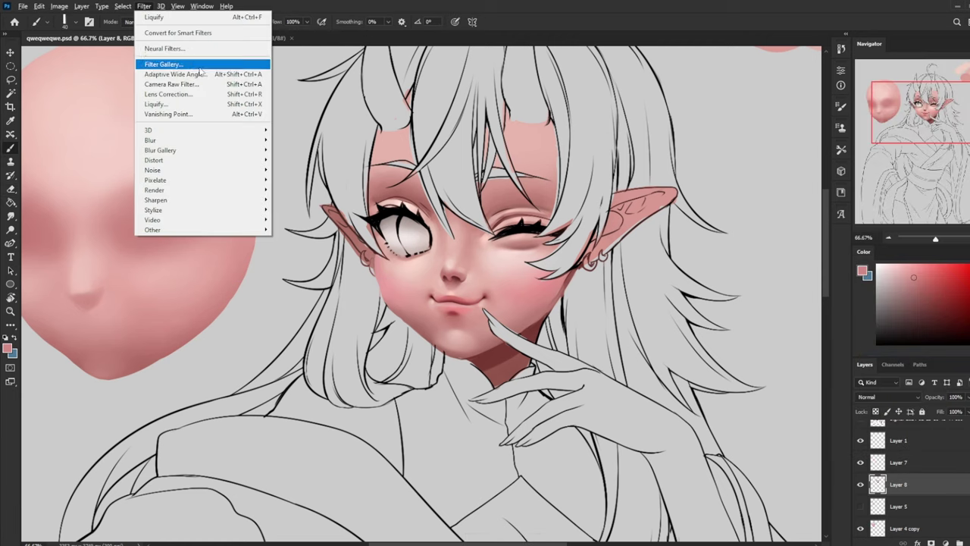
left_click(173, 106)
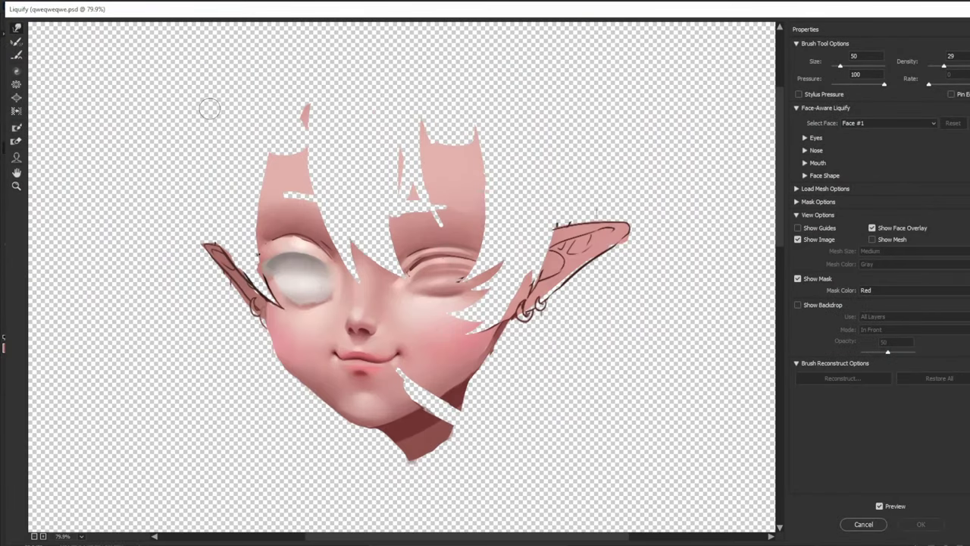
key("bracketright")
key("bracketright")
key("bracketright")
left_click_drag(273, 341, 270, 342)
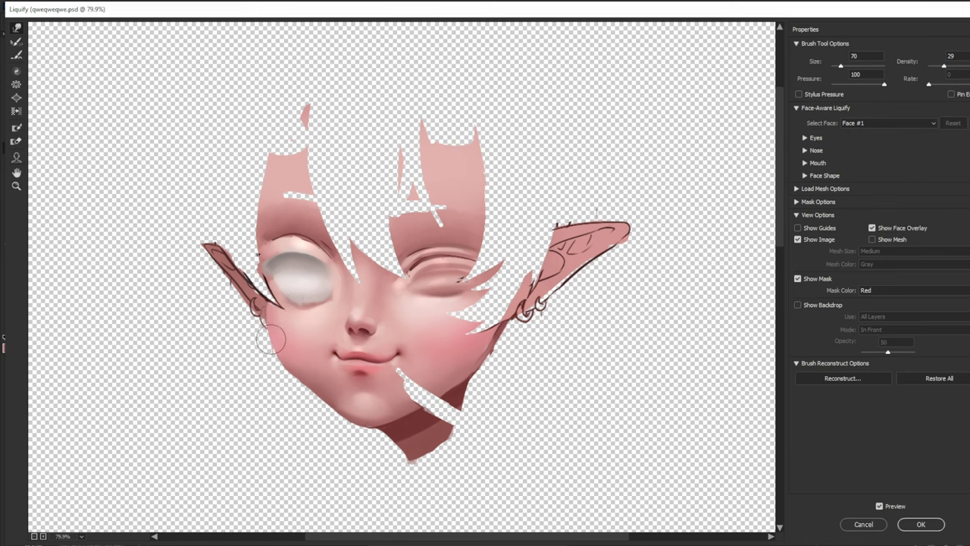
key("bracketright")
key("bracketright")
key("bracketright")
key("bracketleft")
key("bracketleft")
key("bracketleft")
left_click(921, 523)
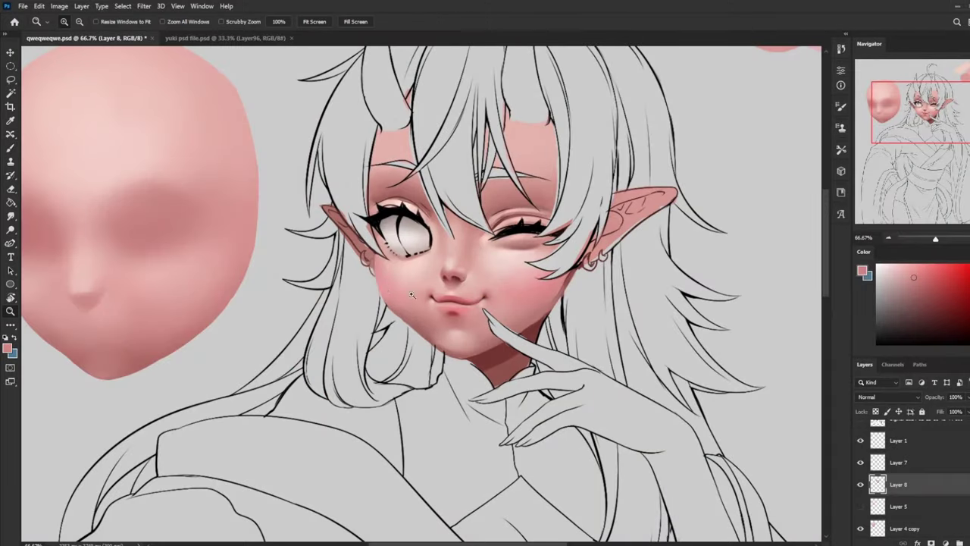
Set the Eraser to the flat sketching brush, reduce its size, and clean the cheek edge on the open-eye side
left_click(404, 317)
key("e")
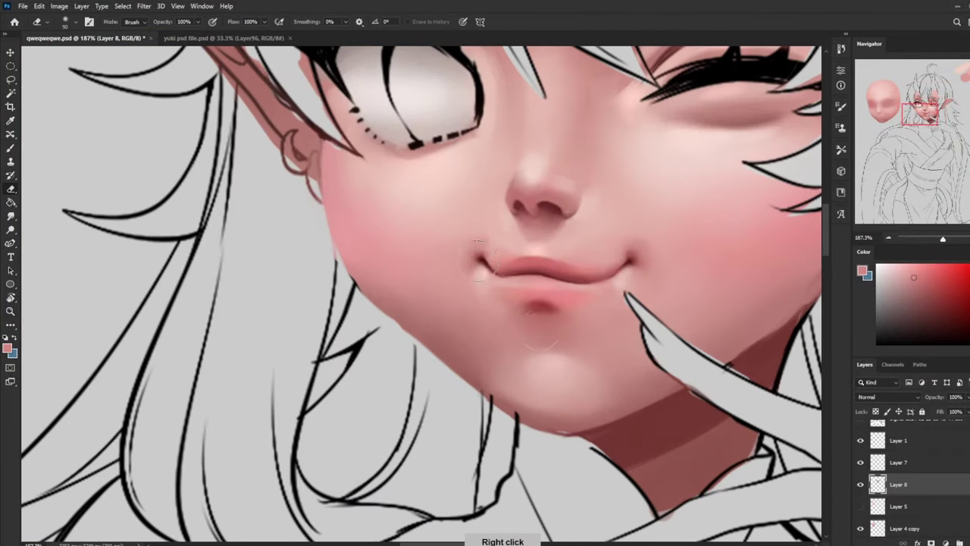
right_click(506, 299)
left_click(546, 335)
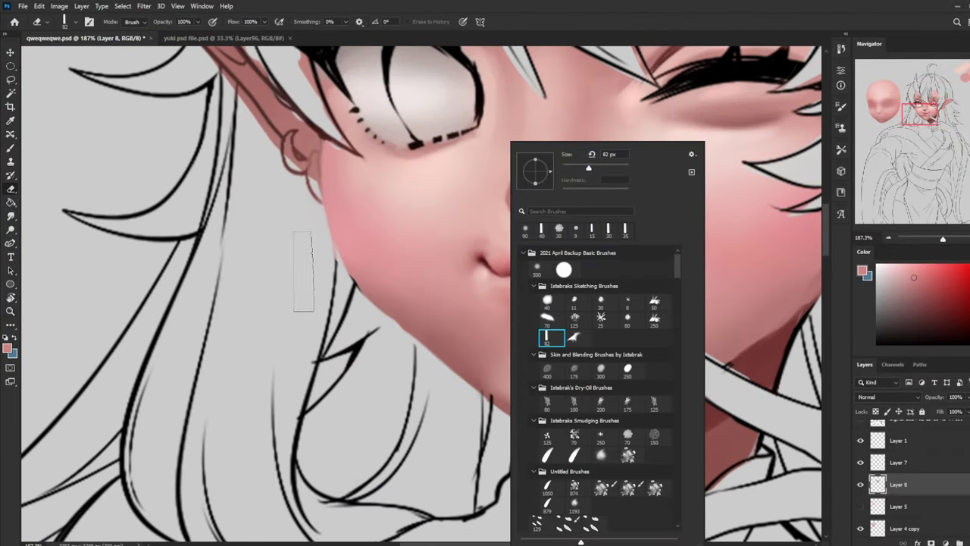
left_click(311, 261)
key("bracketleft")
key("bracketleft")
key("bracketleft")
key("bracketleft")
key("bracketleft")
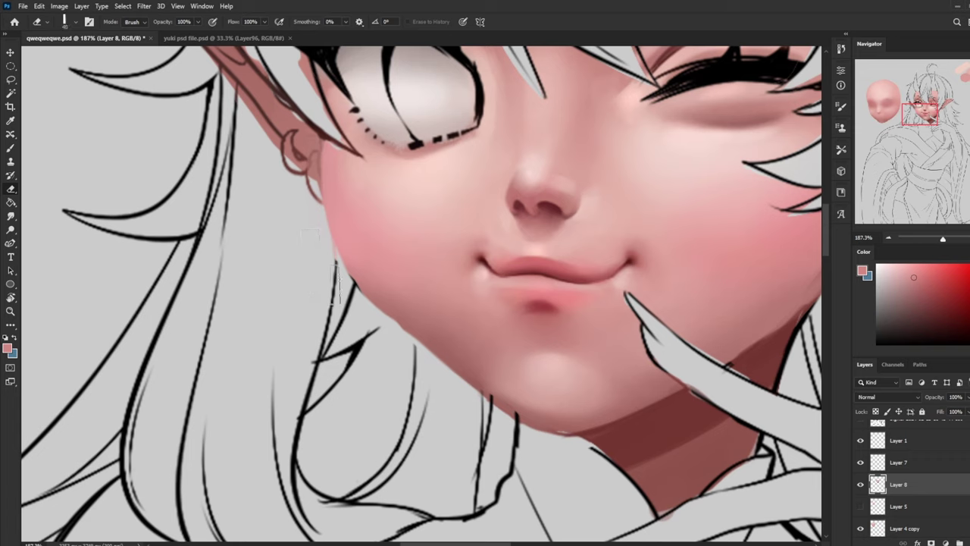
left_click_drag(345, 297, 379, 327)
Reduce the eraser to 15 px and trim stray paint along the jaw and neck edge
key("bracketleft")
key("bracketleft")
key("bracketleft")
key("bracketleft")
key("bracketleft")
key("bracketleft")
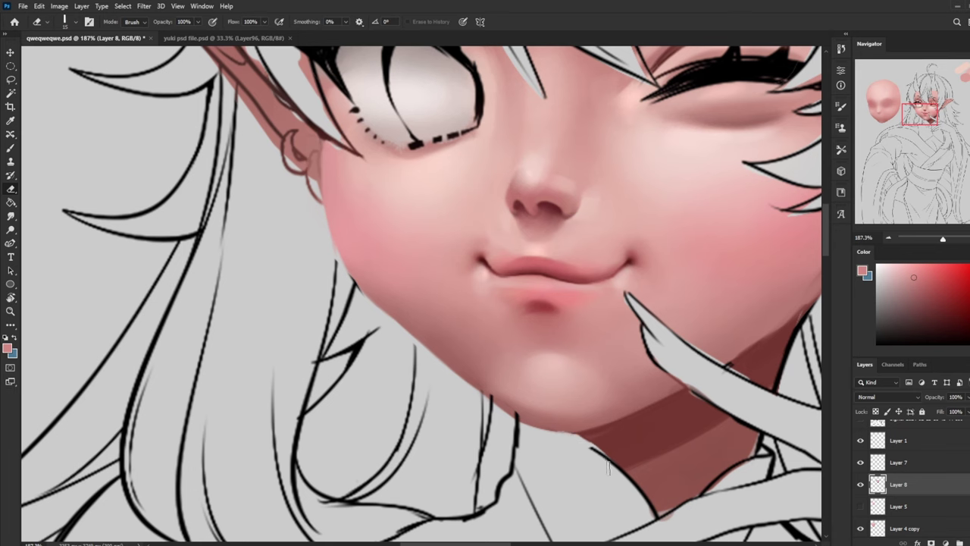
Sample black from the open eye's lashes and create a new layer above Layer 8 for the iris
key("ctrl+0")
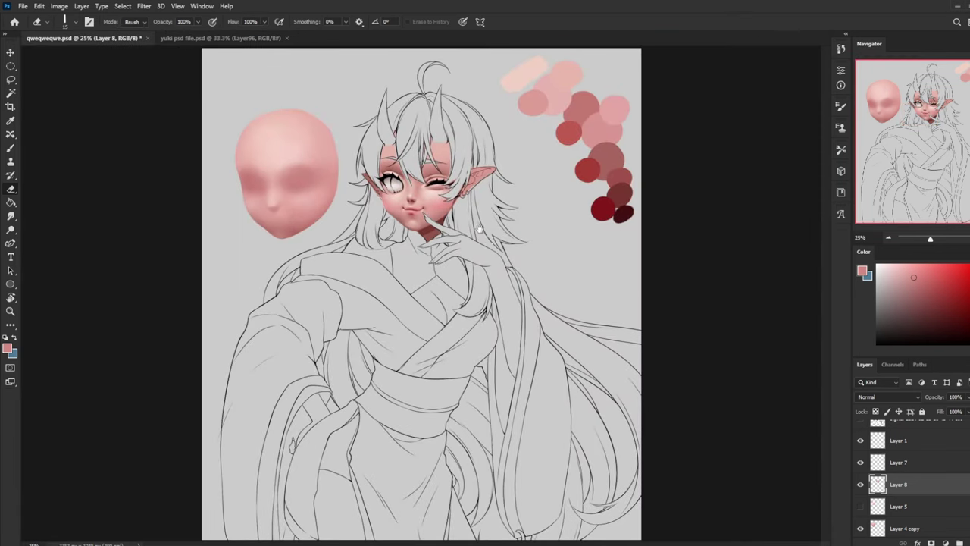
left_click(898, 462)
key("z")
left_click(481, 260)
left_click_drag(468, 274, 474, 316)
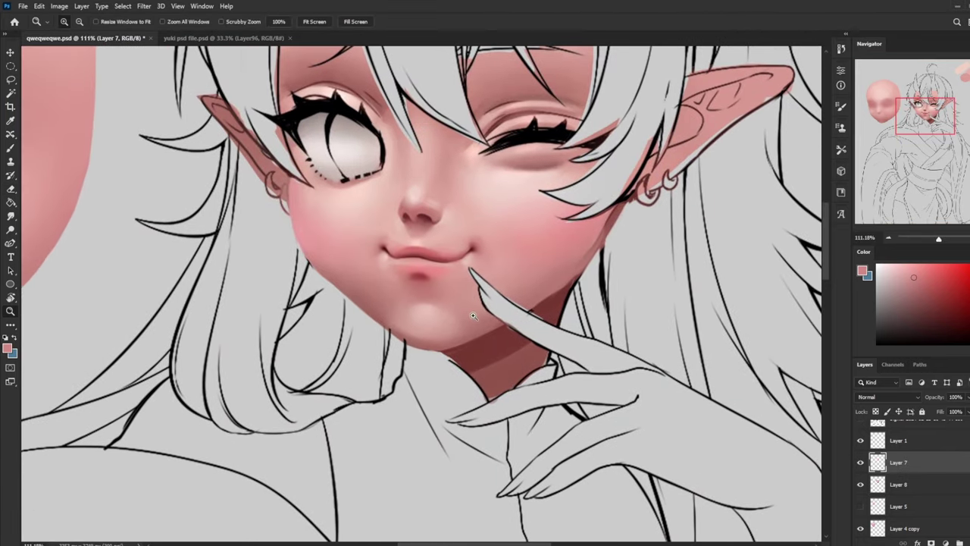
left_click_drag(445, 181, 492, 371)
key("b")
left_click(373, 303, "alt")
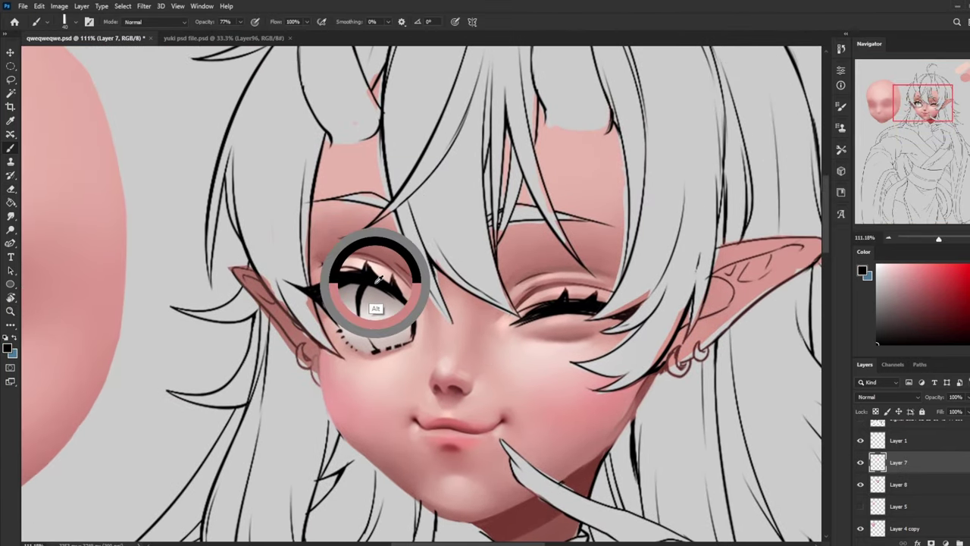
left_click(923, 487)
left_click(969, 543)
Glance at the finished reference painting, and fill the open eye's iris with golden yellow using the hard round brush
right_click(425, 285)
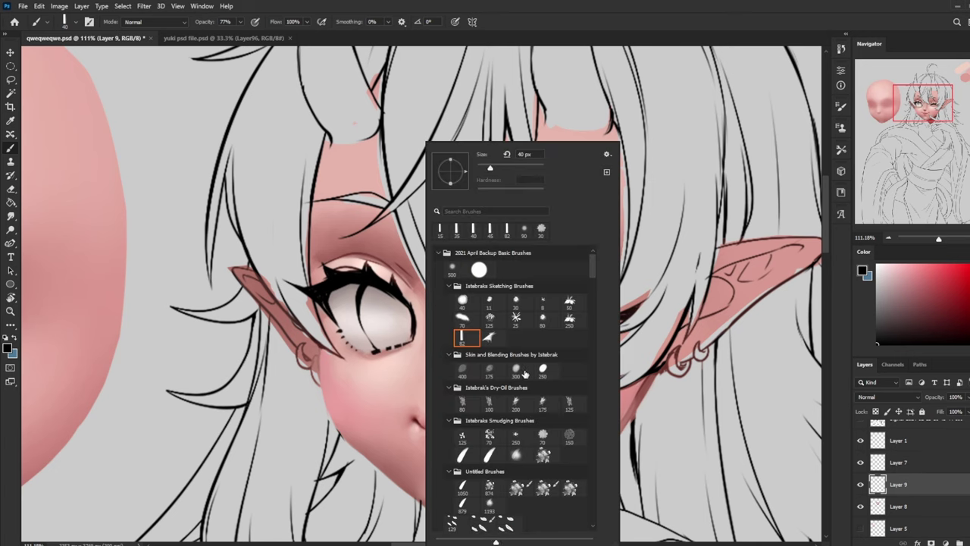
left_click(478, 269)
left_click(370, 288)
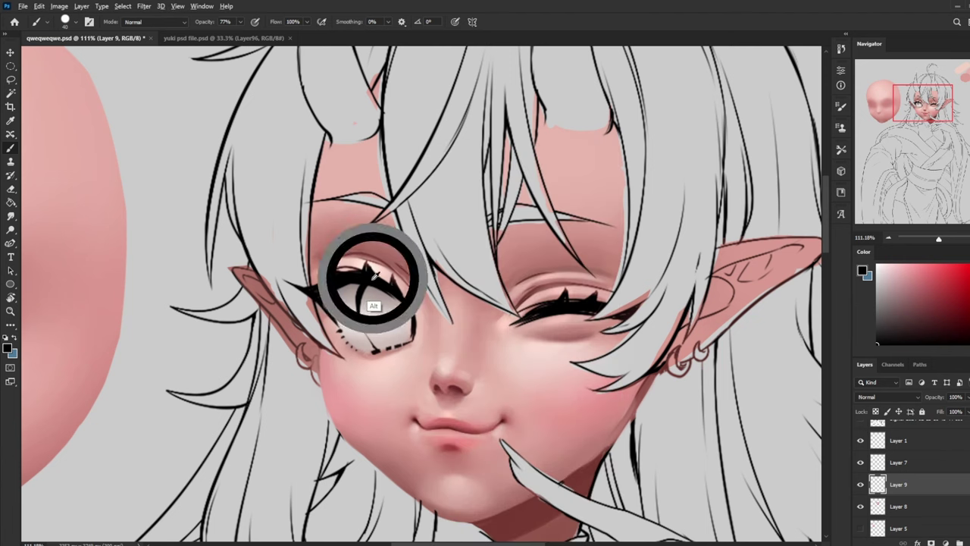
left_click_drag(374, 307, 383, 325)
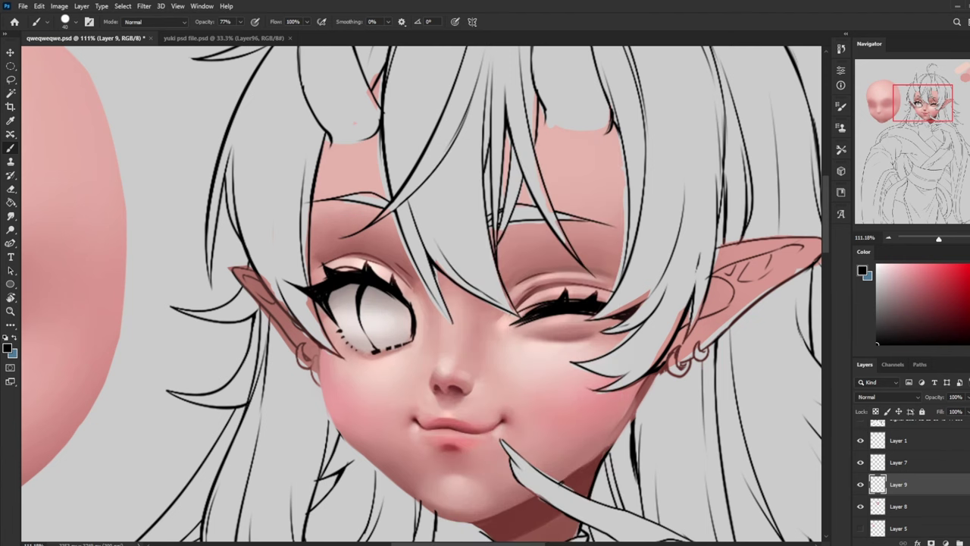
left_click(207, 39)
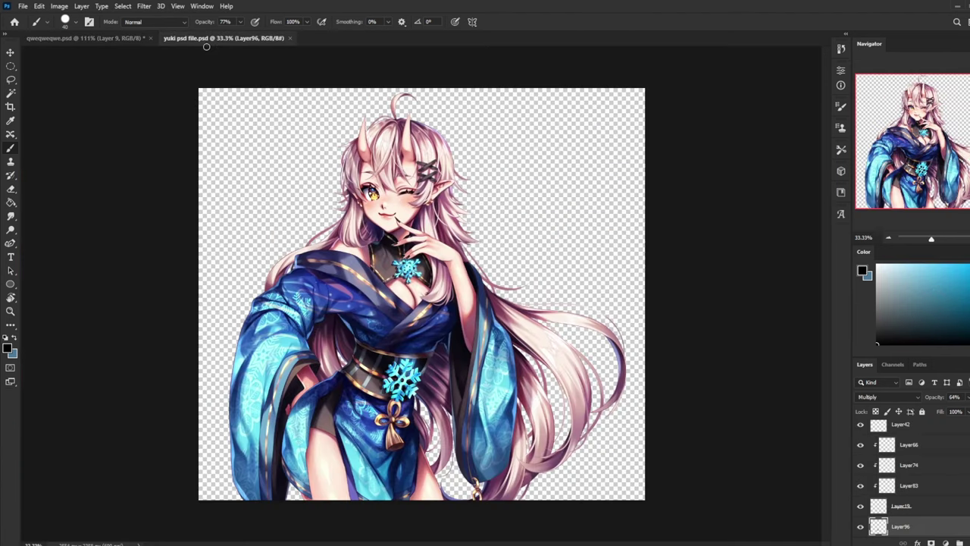
left_click(114, 38)
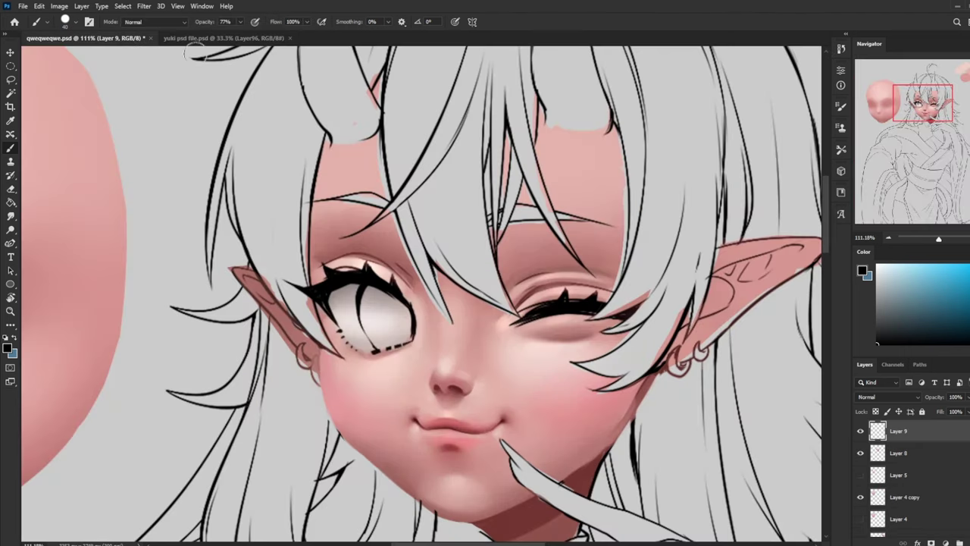
left_click_drag(969, 302, 969, 336)
left_click_drag(949, 269, 940, 265)
mouse_move(377, 298)
left_mouse_down()
mouse_move(384, 328)
mouse_move(388, 313)
mouse_move(401, 338)
mouse_move(393, 323)
left_mouse_up()
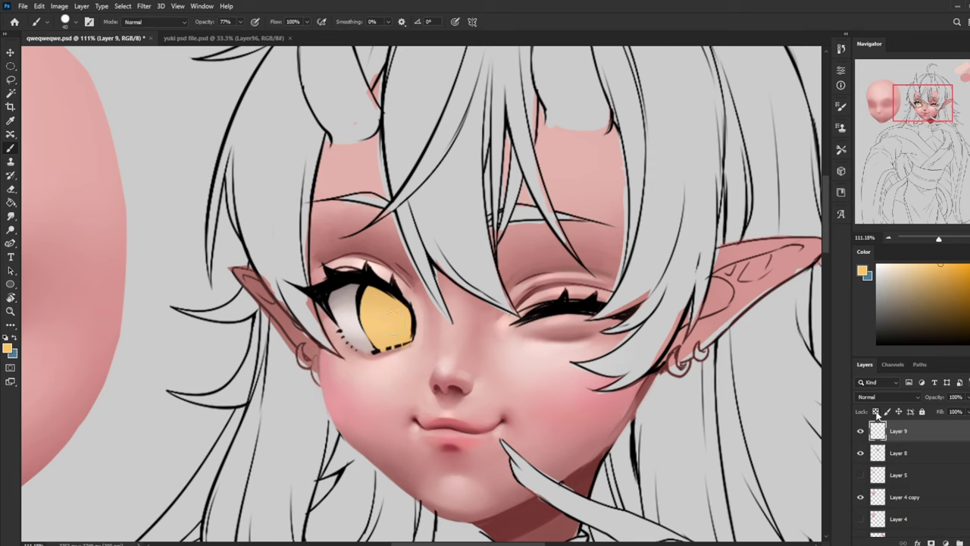
Lock Layer 9's transparent pixels and paint a round black pupil with the 20 px brush at 100% opacity
right_click(405, 297)
left_click(958, 337)
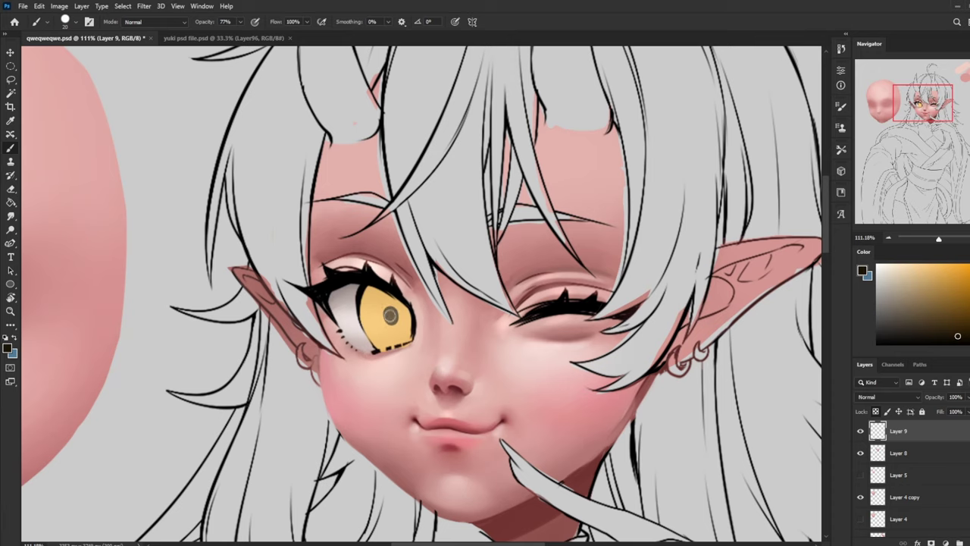
left_click_drag(240, 21, 260, 59)
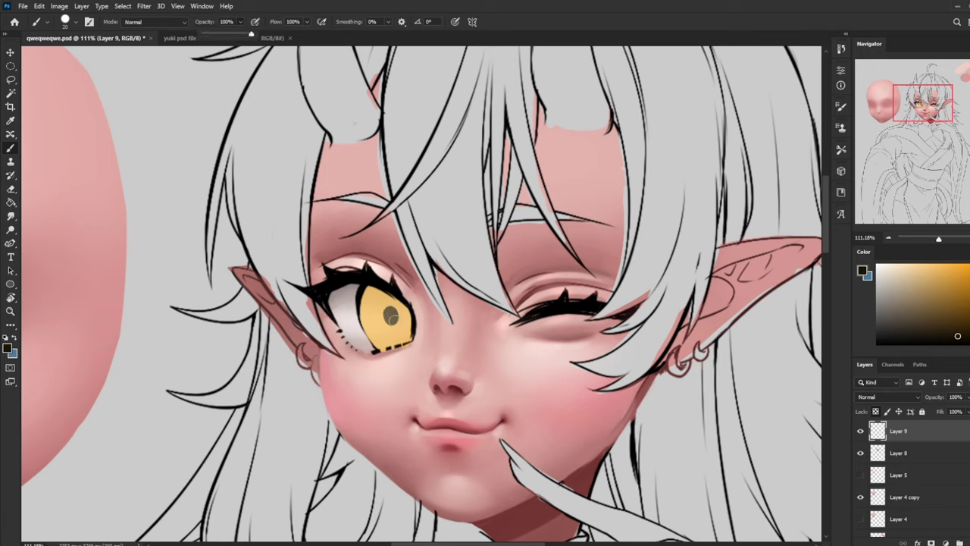
left_click(391, 289, "alt")
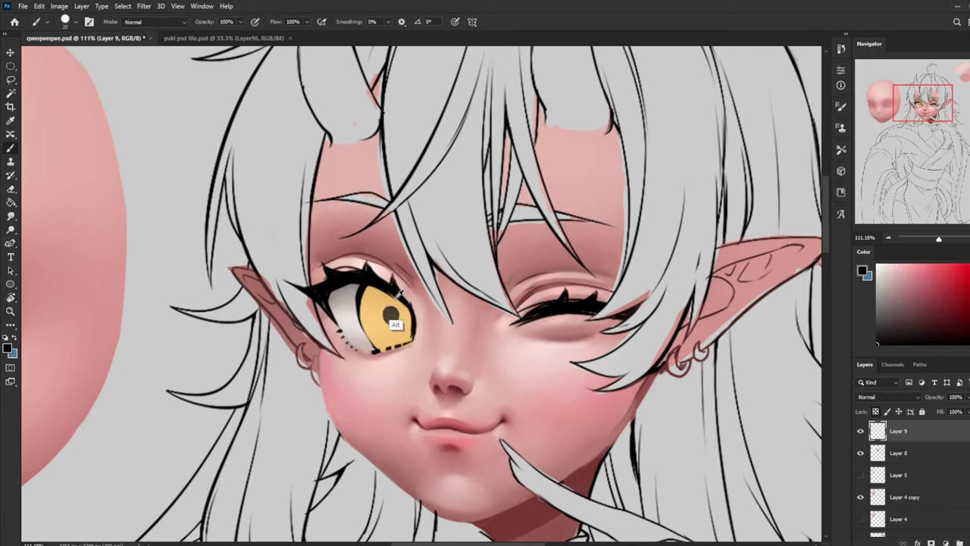
left_click_drag(391, 309, 392, 316)
Duplicate Layer 9 and merge the copy back down into it
key("ctrl+j")
right_click(920, 437)
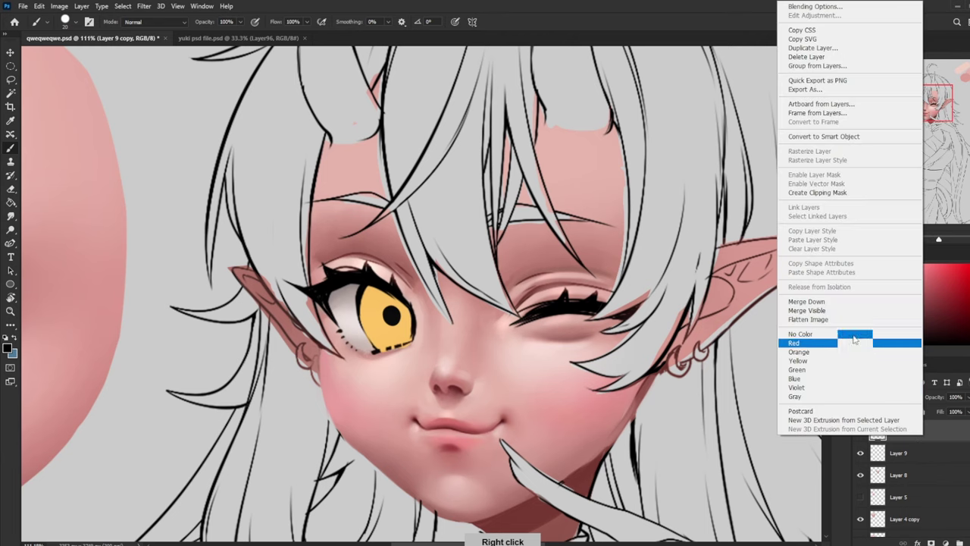
left_click(847, 302)
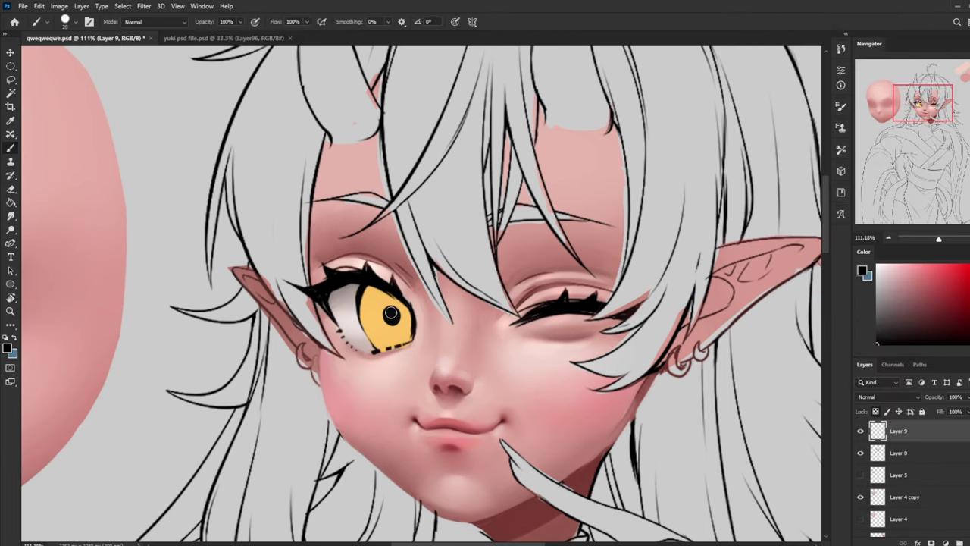
Touch up the round pupil's edge with sampled yellow and dark tones
left_click(390, 347, "alt")
left_click(391, 315)
left_click(394, 343, "alt")
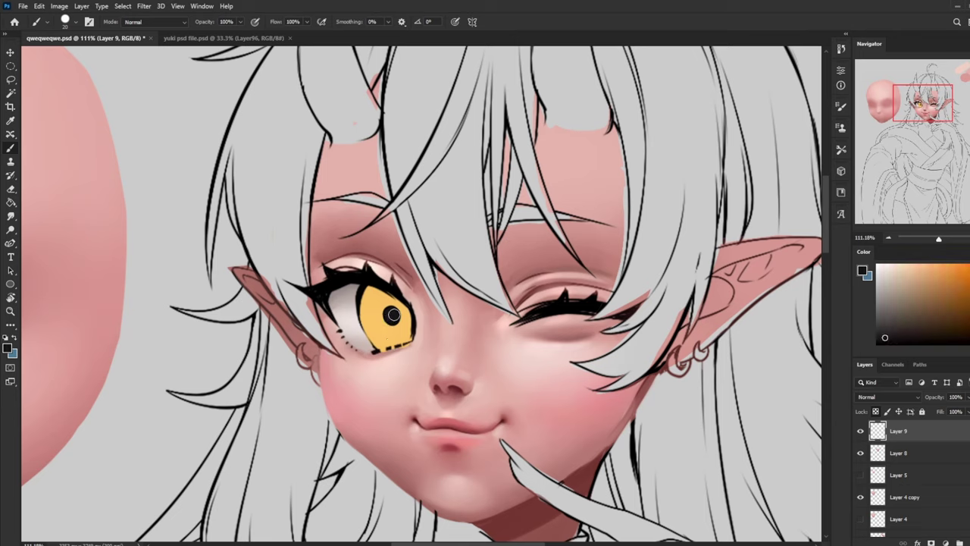
Paint a pale green ring around the pupil with the brush reduced to 10 px, retouching the pupil with sampled dark
left_click(969, 325)
left_click(899, 275)
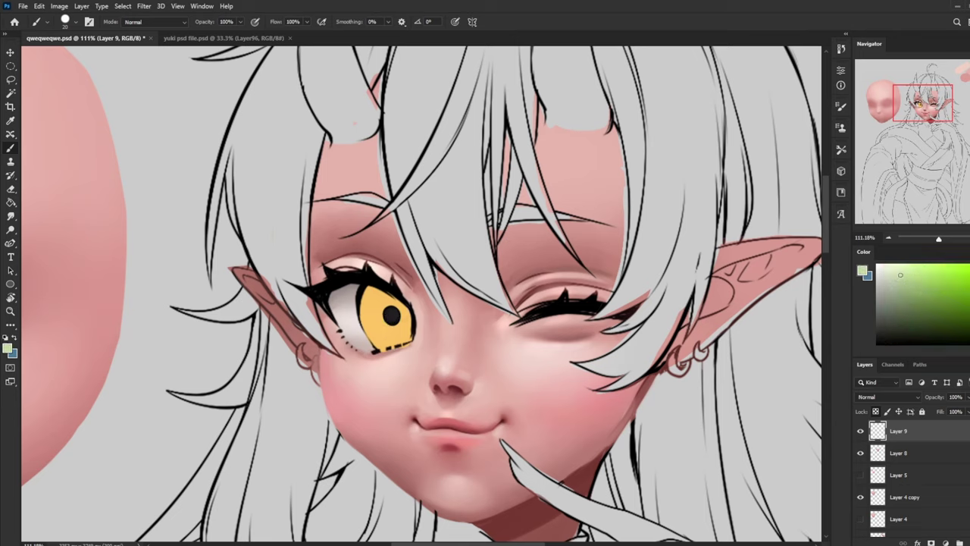
key("bracketleft")
key("bracketleft")
left_click(388, 313, "alt")
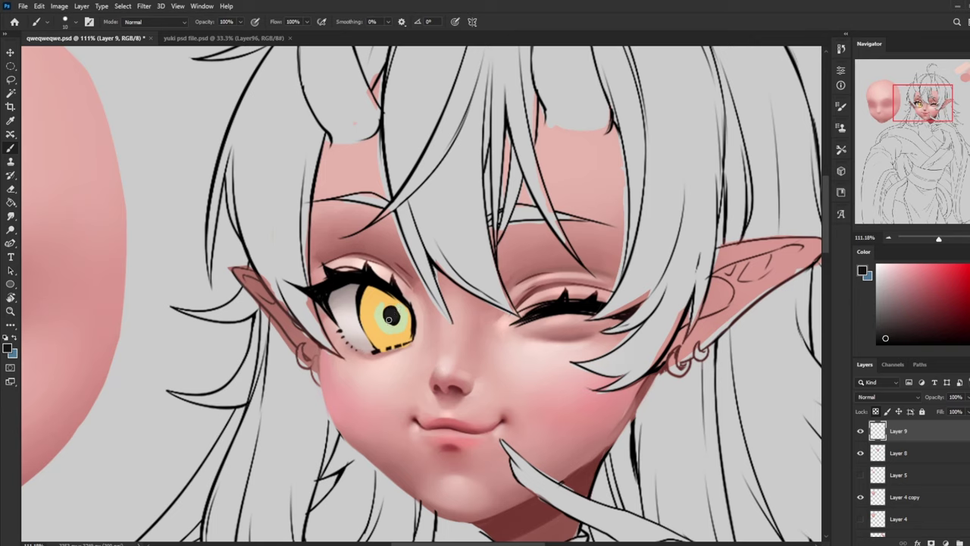
left_click(362, 290, "alt")
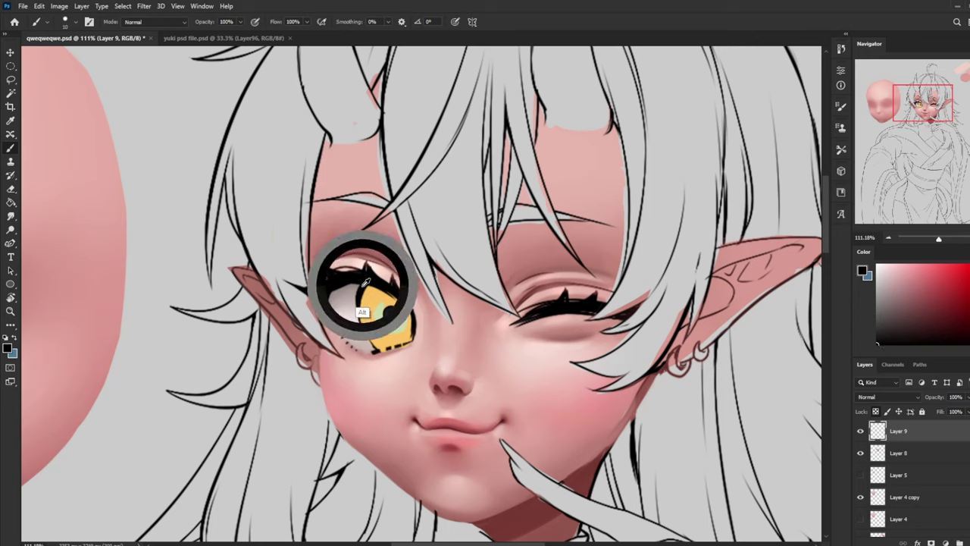
left_click(392, 310, "alt")
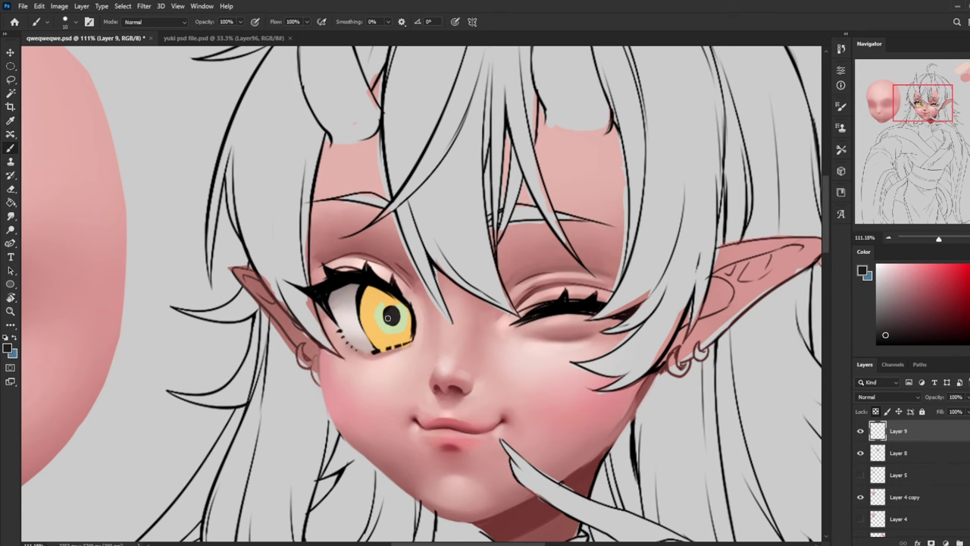
Choose the soft round brush, reduce it to 200 px, and shade the iris with a sampled dark tone
key("ctrl+minus")
key("ctrl+minus")
key("ctrl+minus")
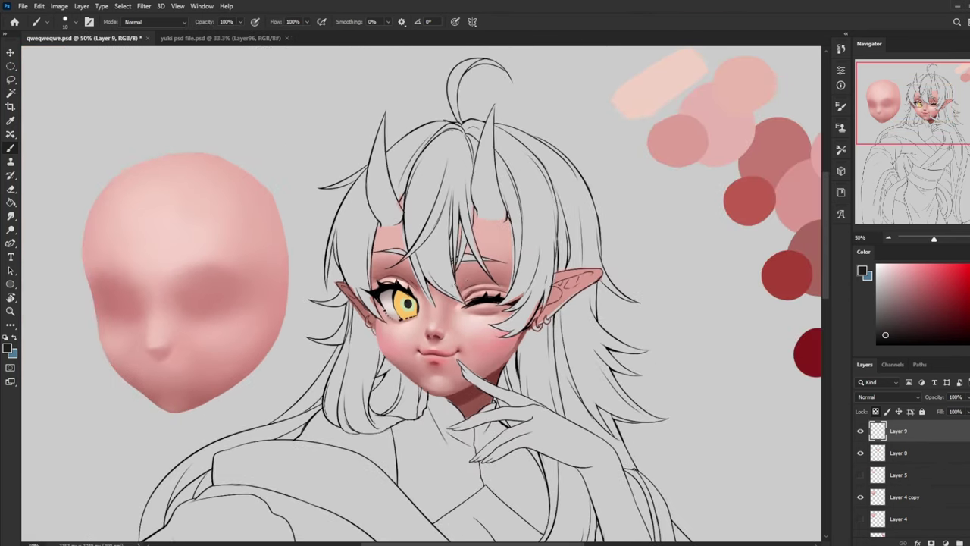
right_click(468, 519)
left_click(499, 271)
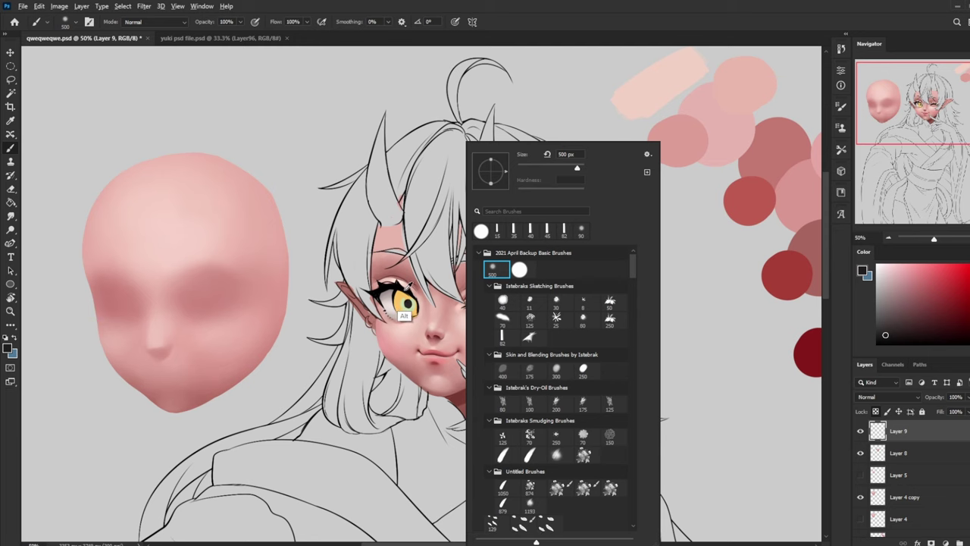
left_click(404, 309, "alt")
key("bracketleft")
key("bracketleft")
key("bracketleft")
key("bracketleft")
key("bracketleft")
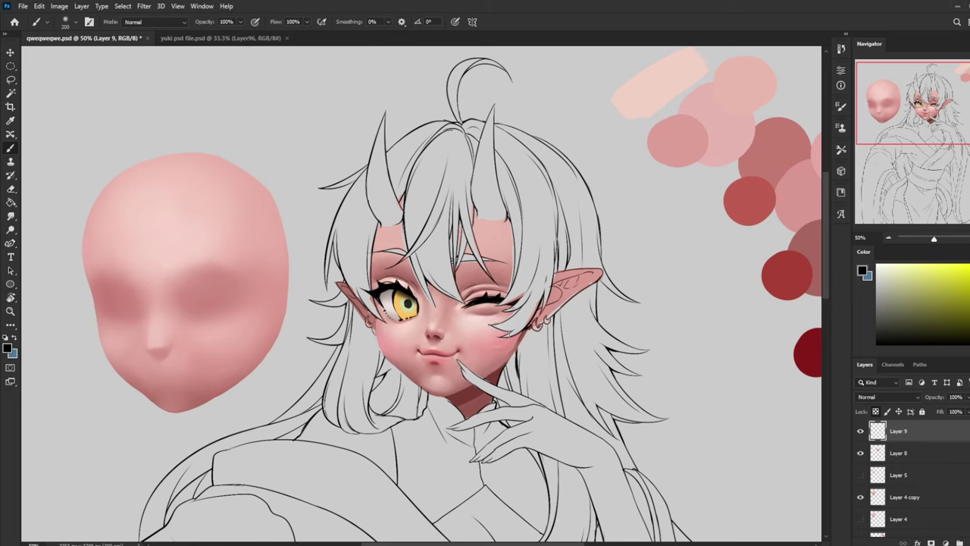
Reduce the soft round brush to 100 px and retouch the iris and pupil with sampled yellow and dark tones
key("ctrl+minus")
key("ctrl+plus")
key("bracketleft")
key("bracketleft")
key("bracketleft")
key("bracketleft")
left_click(407, 302, "alt")
left_click(407, 307, "alt")
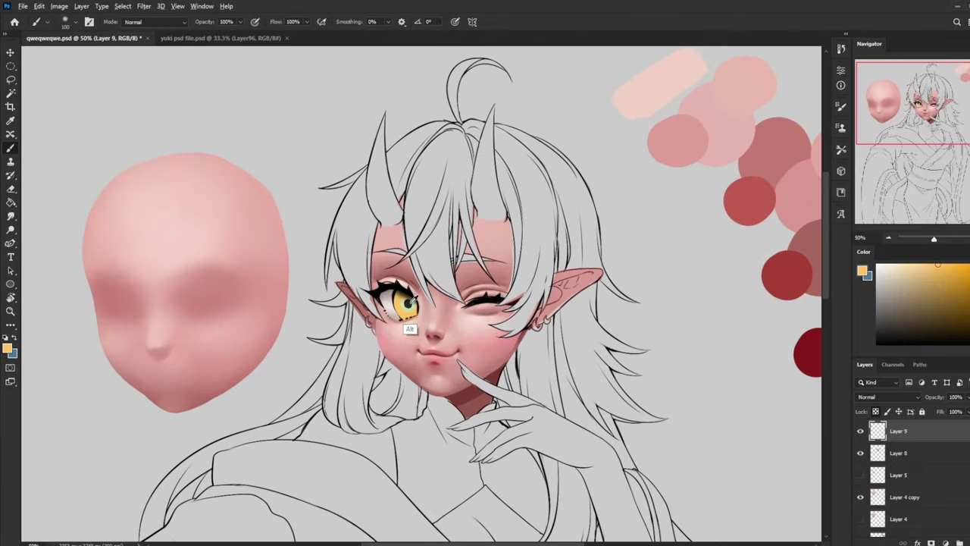
left_click(413, 298, "alt")
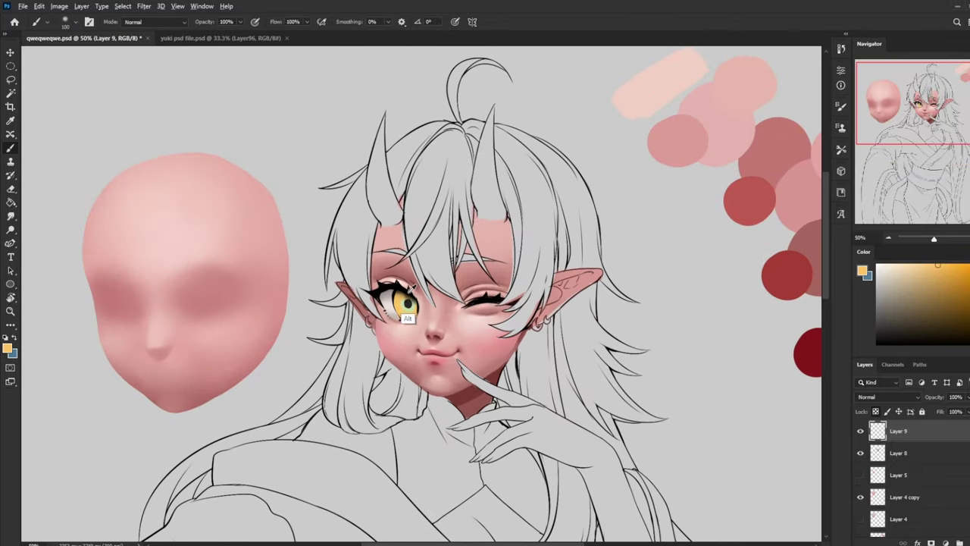
left_click(407, 301, "alt")
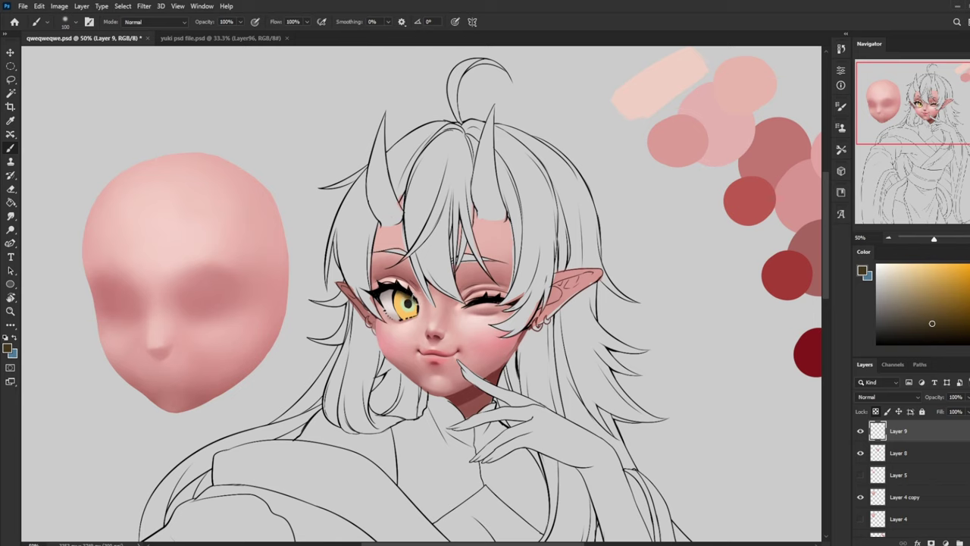
left_click(409, 305, "alt")
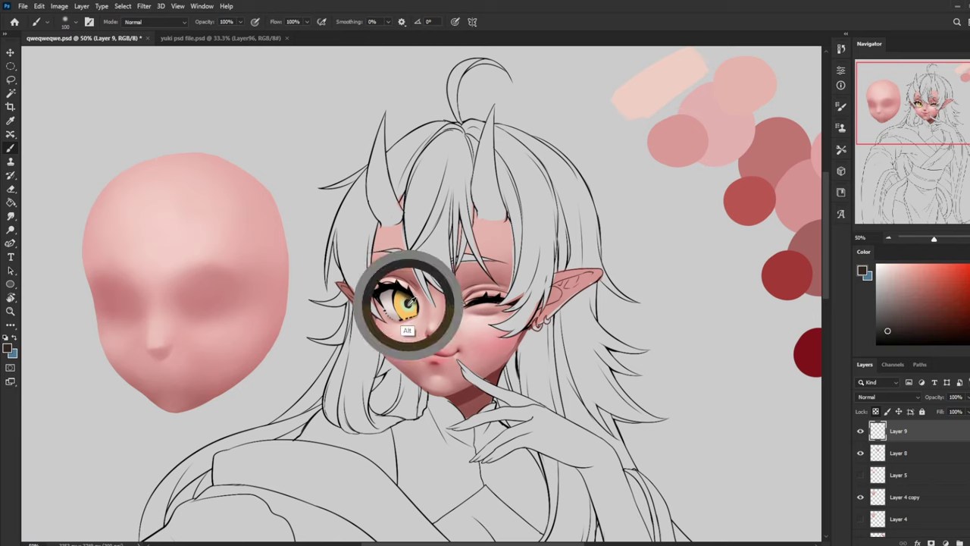
left_click_drag(905, 316, 877, 345)
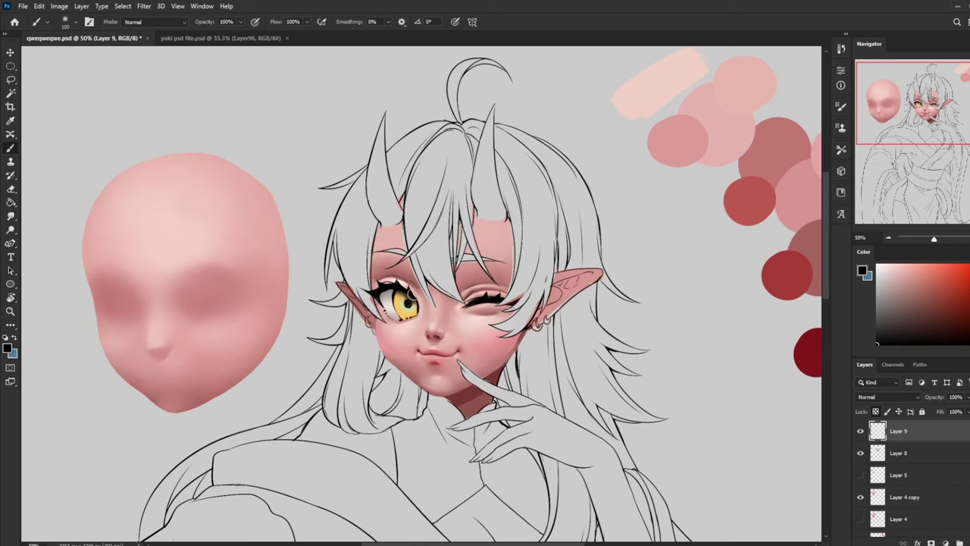
key("ctrl+z")
left_click(402, 307, "alt")
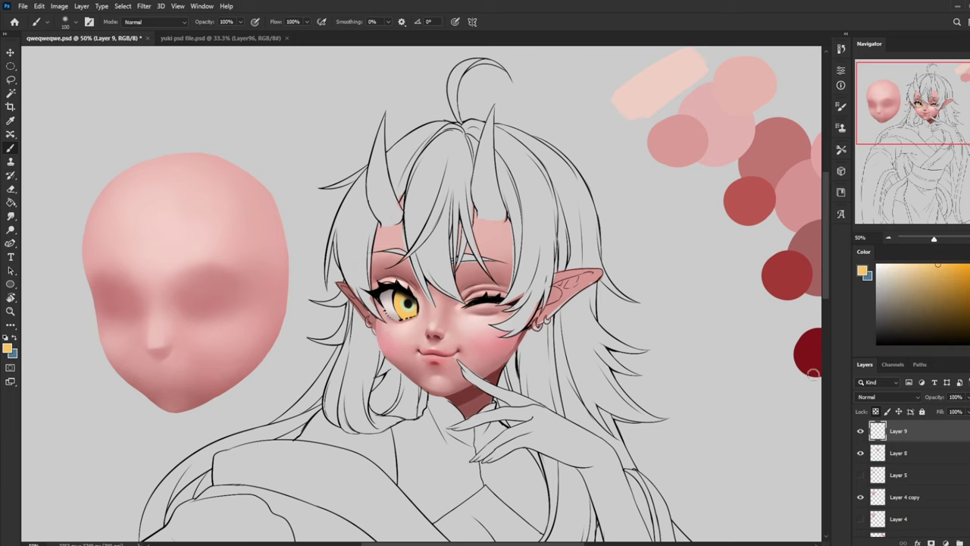
Compare the eye with Layers 7 and 9 hidden, and recolour Layer 7's linework over the iris with sampled yellow and black
scroll(862, 456, "up", 2)
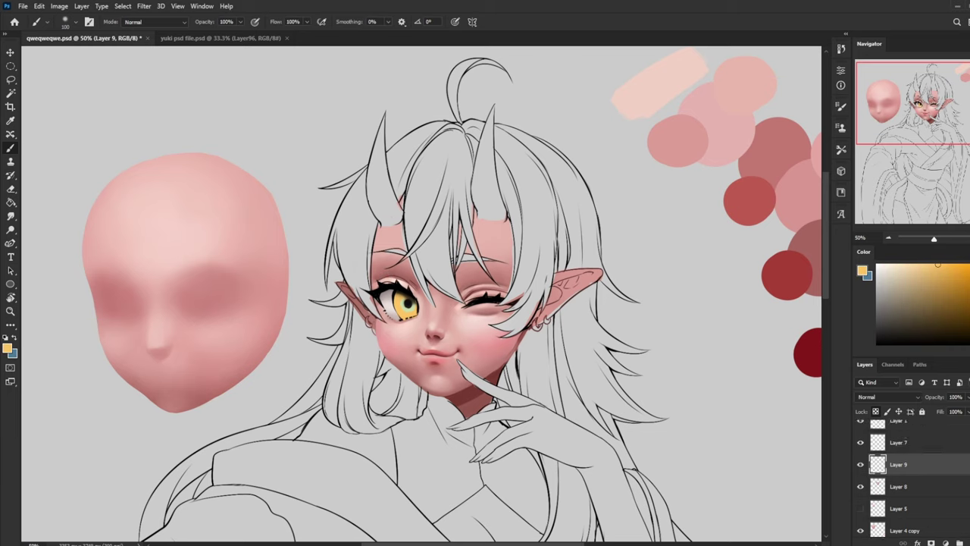
left_click(861, 452)
left_click(861, 451)
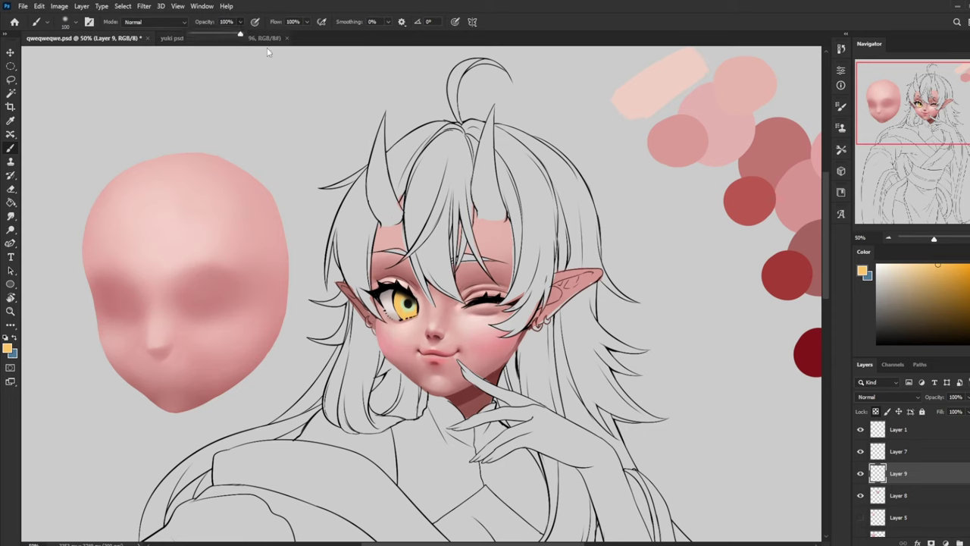
left_click(860, 473)
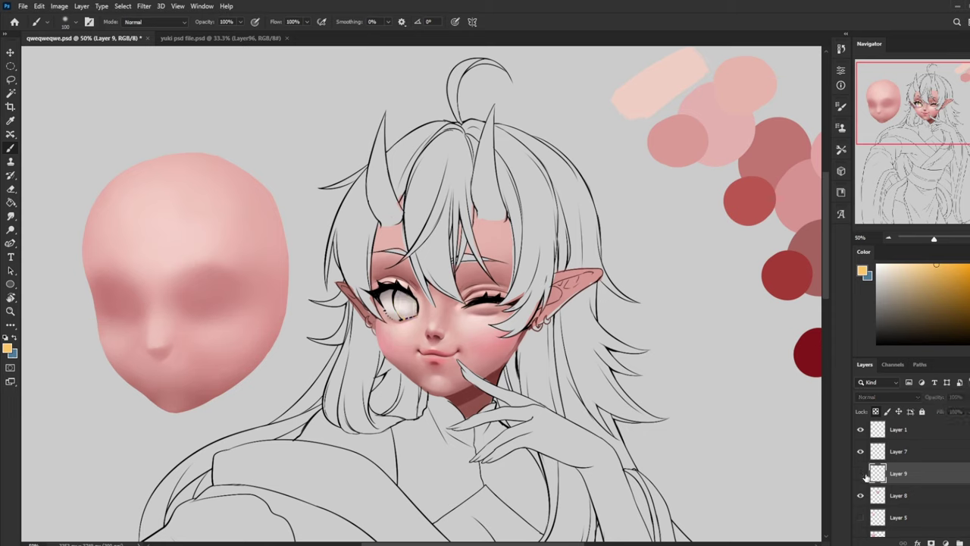
left_click(860, 473)
left_click(898, 451)
left_click(402, 311, "alt")
left_click_drag(401, 312, 410, 307)
left_click(860, 452)
left_click(859, 451)
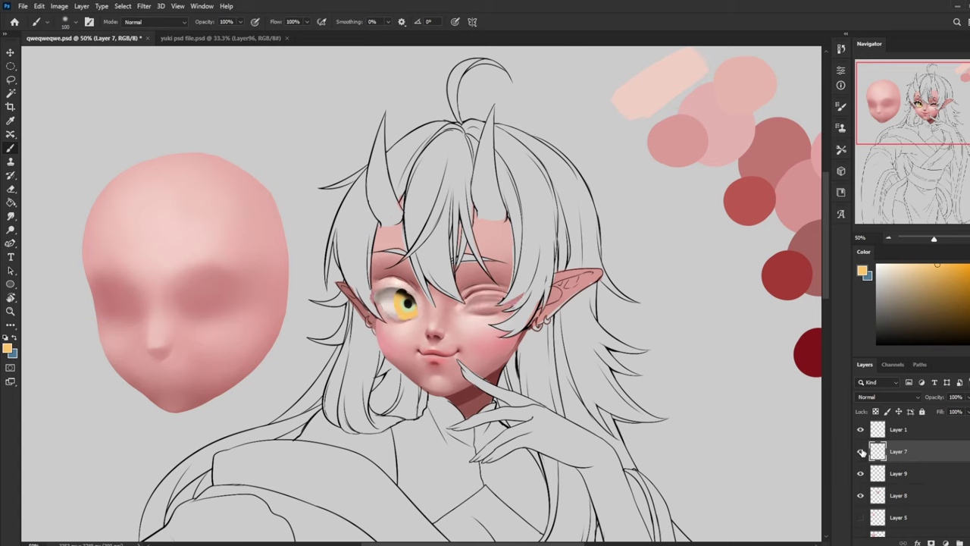
left_click_drag(401, 317, 407, 312)
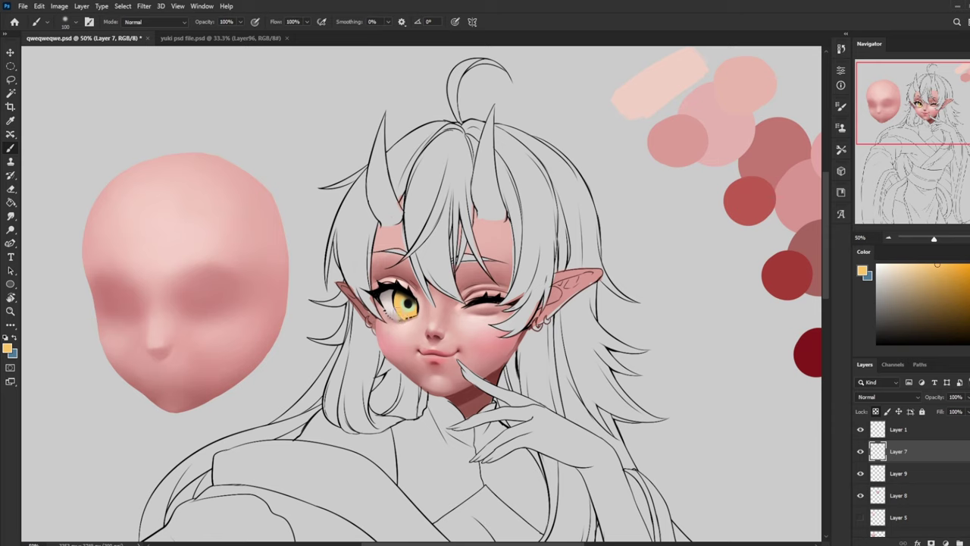
left_click(395, 292, "alt")
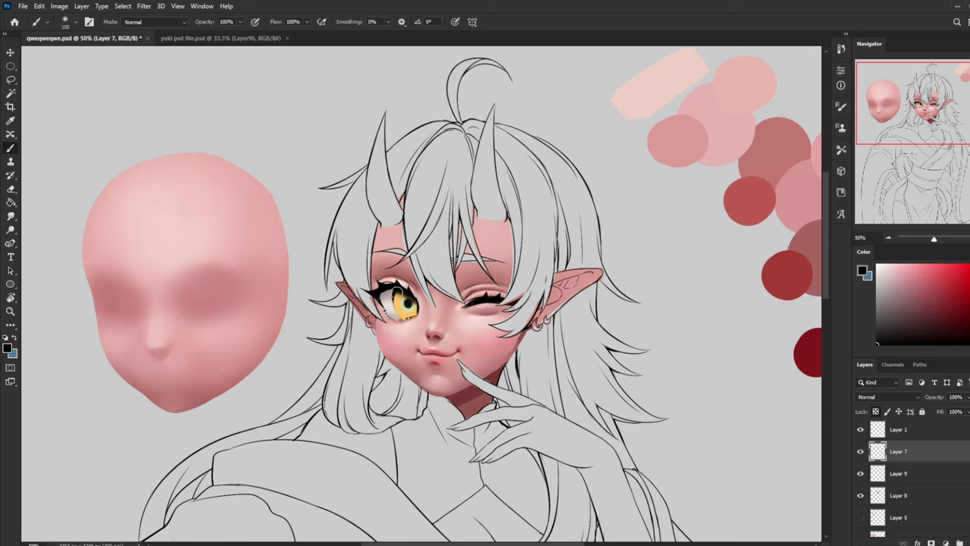
left_click(398, 326, "alt")
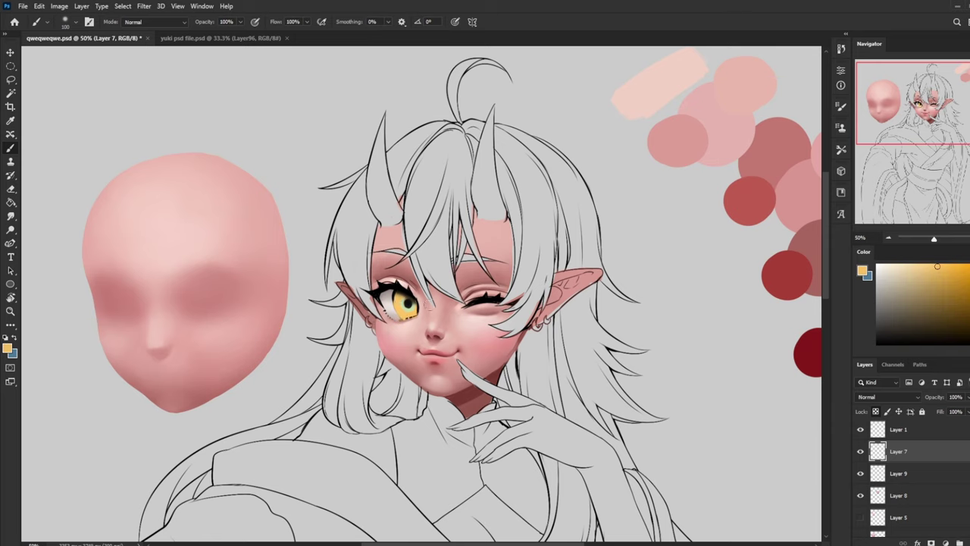
Brighten the iris around the pupil on Layer 9 with a sampled pale green
left_click(905, 477)
left_click(400, 326, "alt")
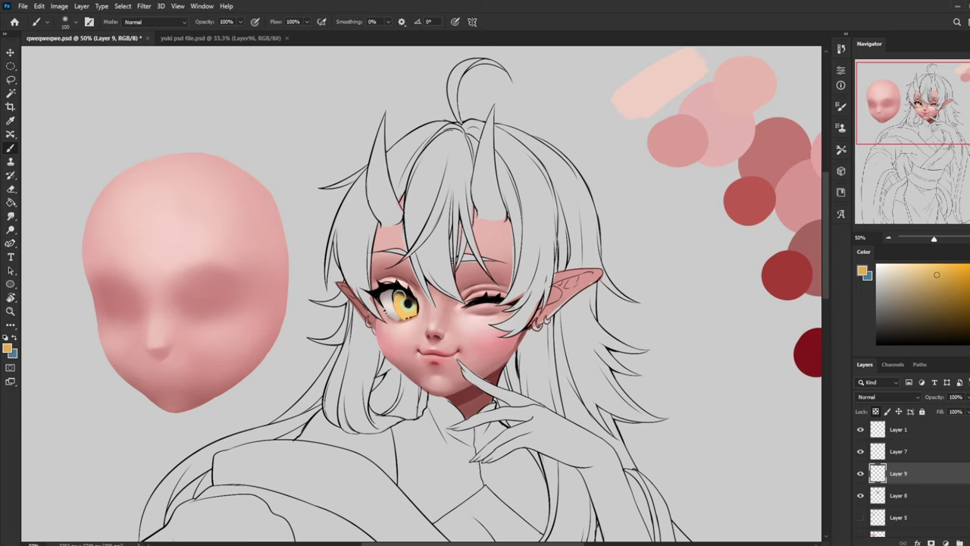
key("ctrl+z")
left_click(406, 302, "alt")
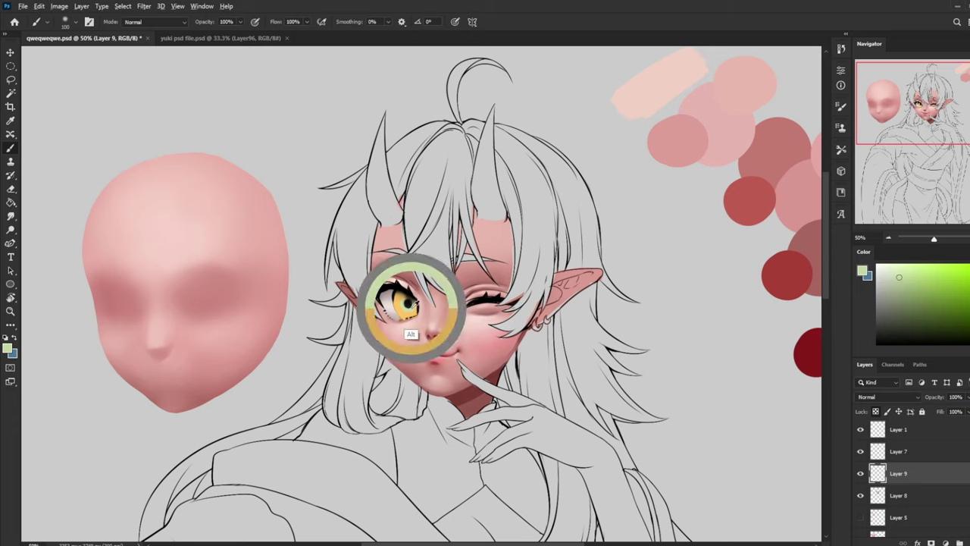
left_click_drag(410, 305, 409, 309)
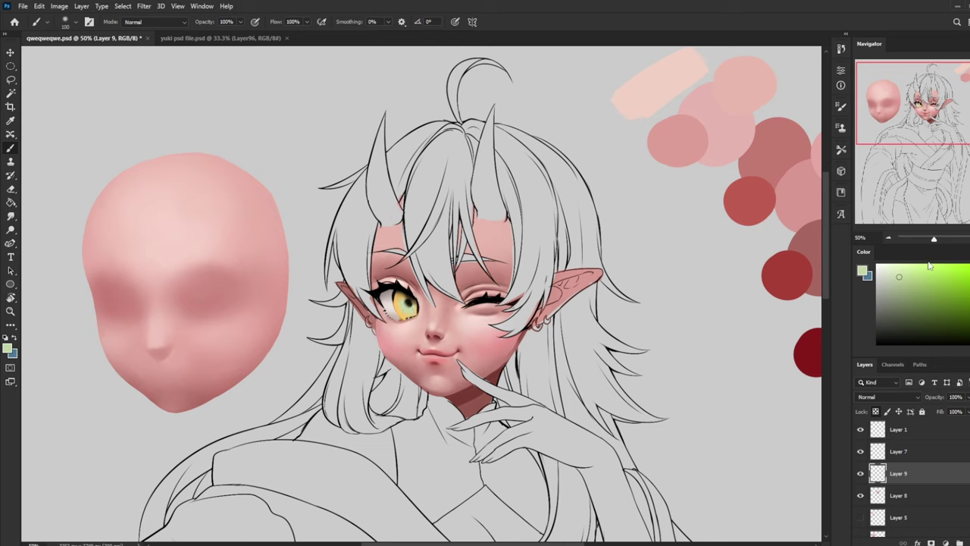
Pick a bright turquoise, enlarge the brush to 250 px, and glaze the iris around the pupil
left_click(903, 264)
left_click(968, 281)
left_click(937, 270)
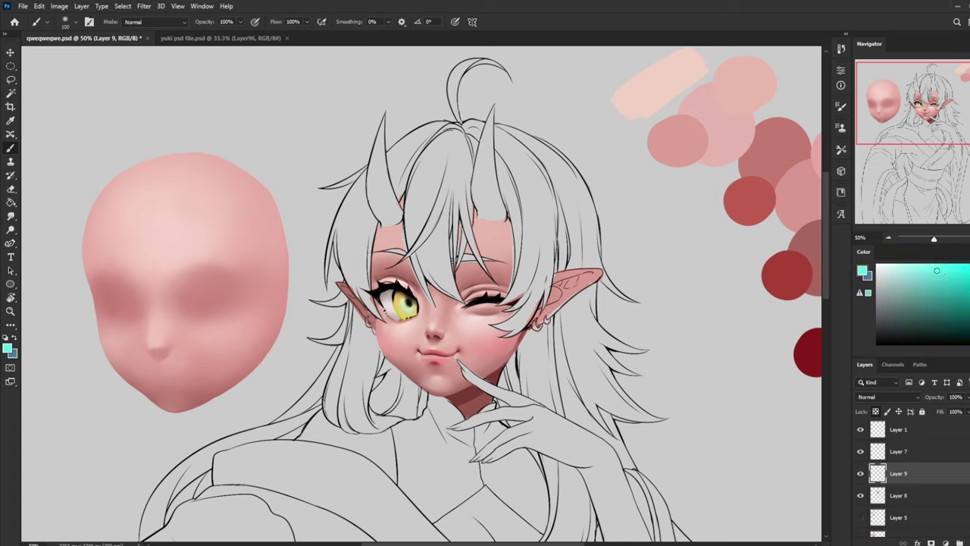
key("bracketright")
key("bracketright")
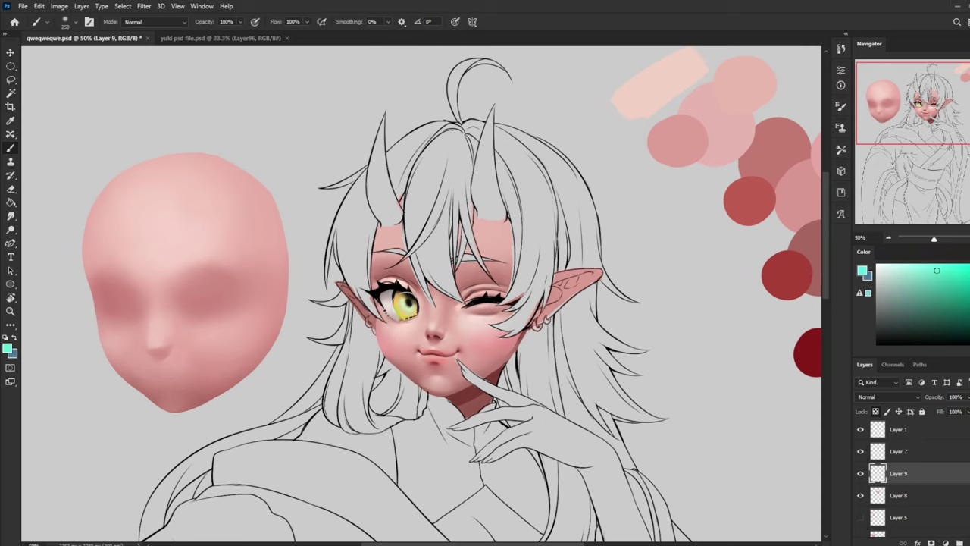
left_click_drag(410, 301, 406, 301)
Choose the 30 px Istebraks sketching brush, reduce it to 25 px, and darken the pupil with black
key("bracketleft")
key("bracketleft")
key("bracketleft")
key("bracketleft")
left_click_drag(920, 304, 877, 344)
right_click(477, 293)
left_click(572, 302)
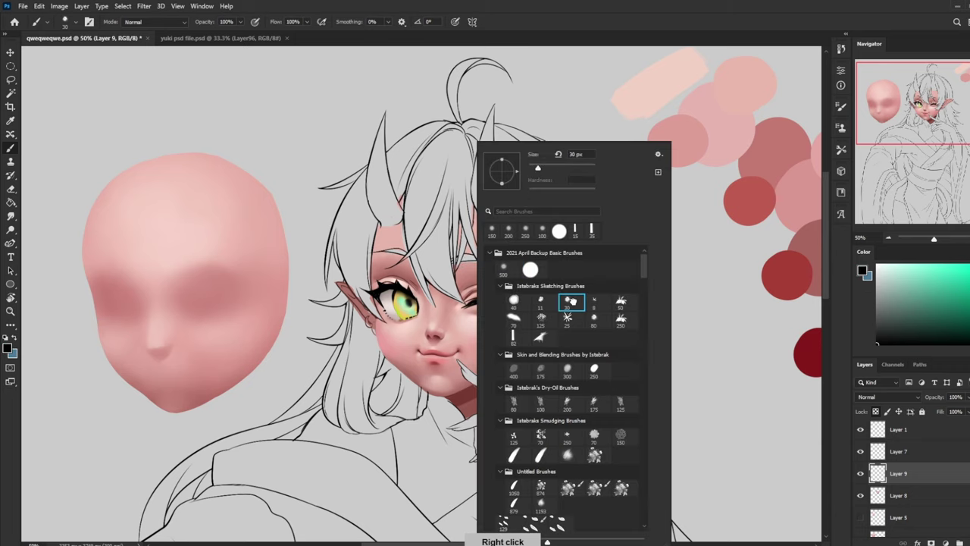
left_click(941, 299)
left_click(409, 303)
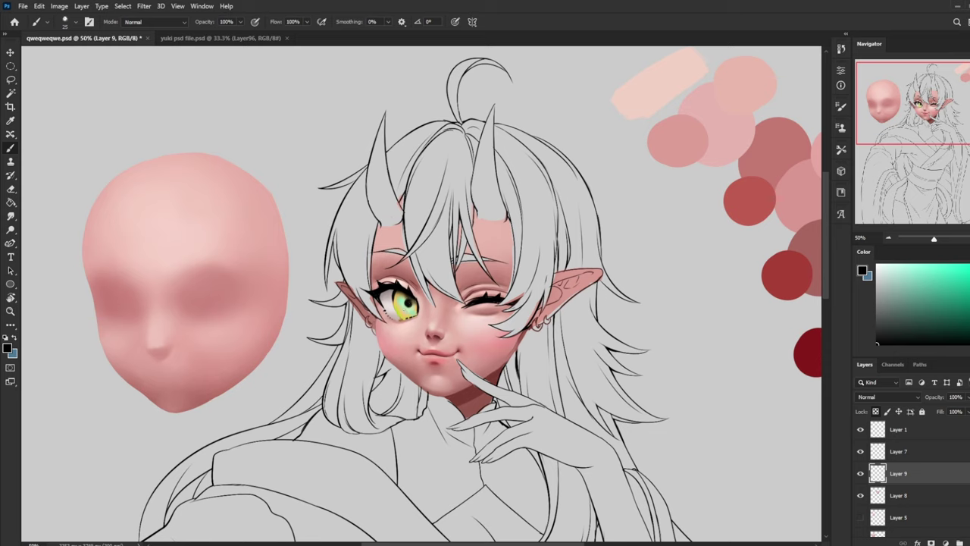
Pick a pale green, set the brush to Color mode, and tint the white of the open eye on Layer 8
left_click(906, 273)
left_click(900, 494)
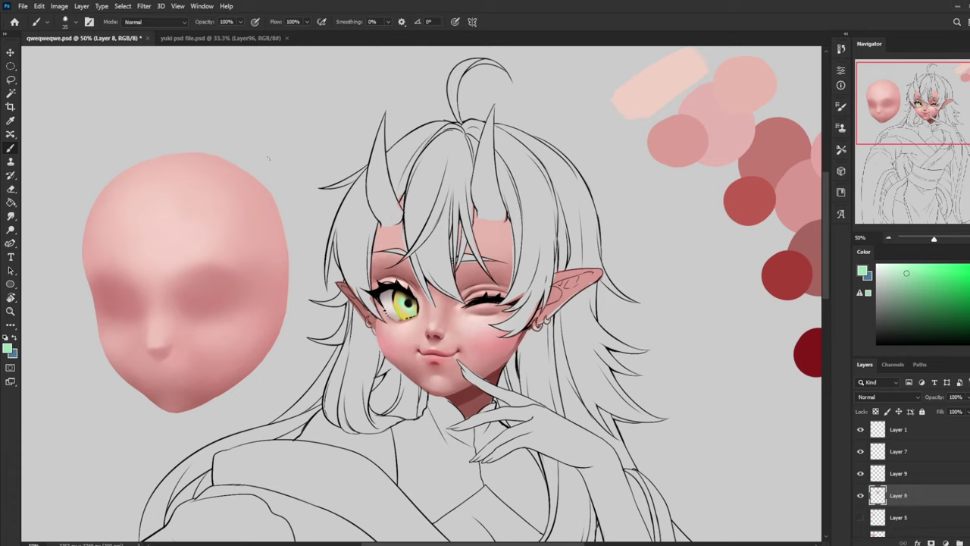
left_click(154, 21)
left_click(152, 279)
left_click_drag(410, 305, 389, 308)
Enlarge the brush to 90 px, lower its opacity to 47%, and extend the green tint across the upper eye white
key("bracketright")
key("bracketright")
key("bracketright")
key("bracketright")
left_click(404, 300, "alt")
left_click(240, 21)
left_click(389, 292)
left_click_drag(391, 294, 381, 300)
Return the brush to Normal mode and soften Layer 7's upper lash line above the iris with sampled pale green
left_click(902, 473)
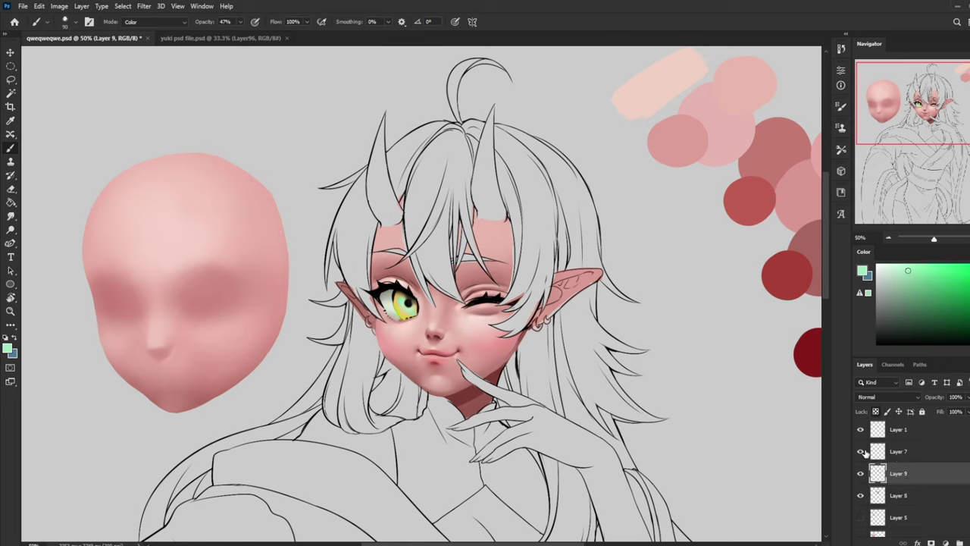
left_click(898, 451)
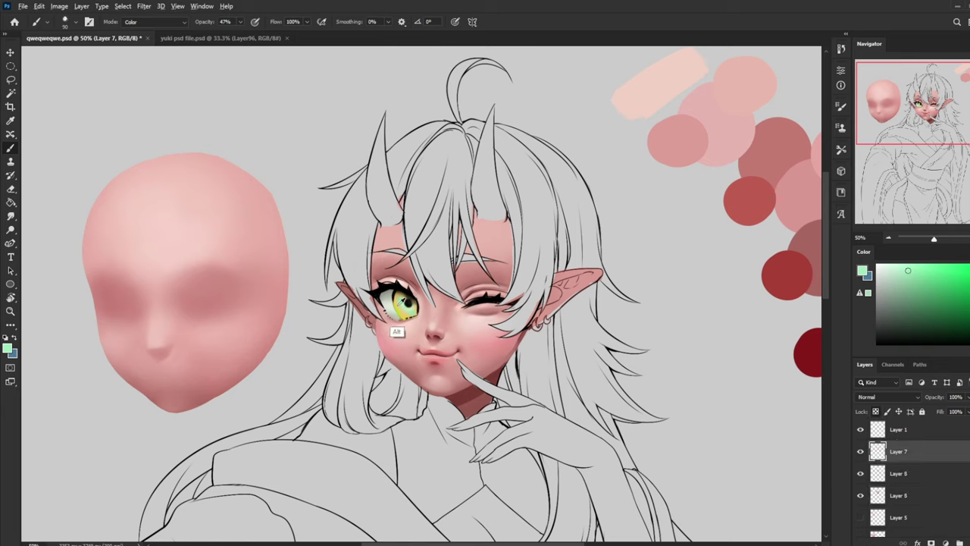
left_click(401, 304, "alt")
left_click(182, 21)
left_click(193, 28)
mouse_move(393, 290)
left_mouse_down()
mouse_move(398, 305)
mouse_move(400, 294)
left_mouse_up()
Brush pale green over the pupil and iris on Layer 9, undoing the last stroke
left_click(914, 476)
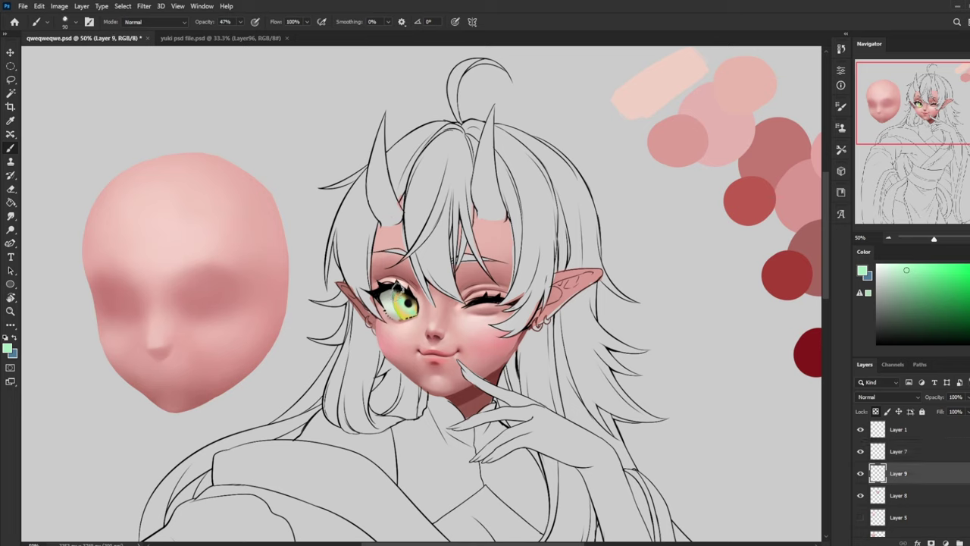
left_click_drag(407, 299, 403, 299)
key("ctrl+z")
Compare the eye with and without Layer 7, and merge Layer 7 down into Layer 9
left_click(860, 451)
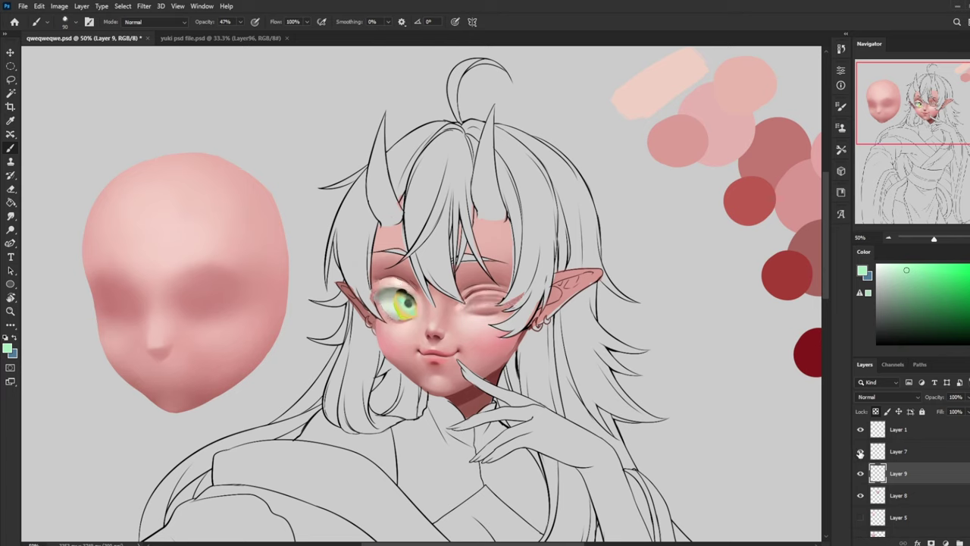
left_click(860, 451)
left_click(860, 452)
left_click(860, 453)
left_click(909, 451)
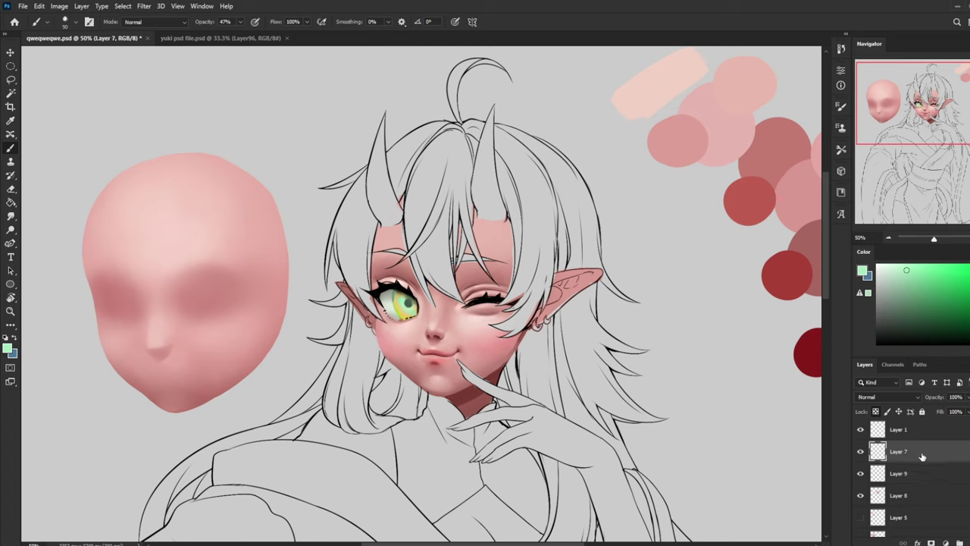
right_click(921, 447)
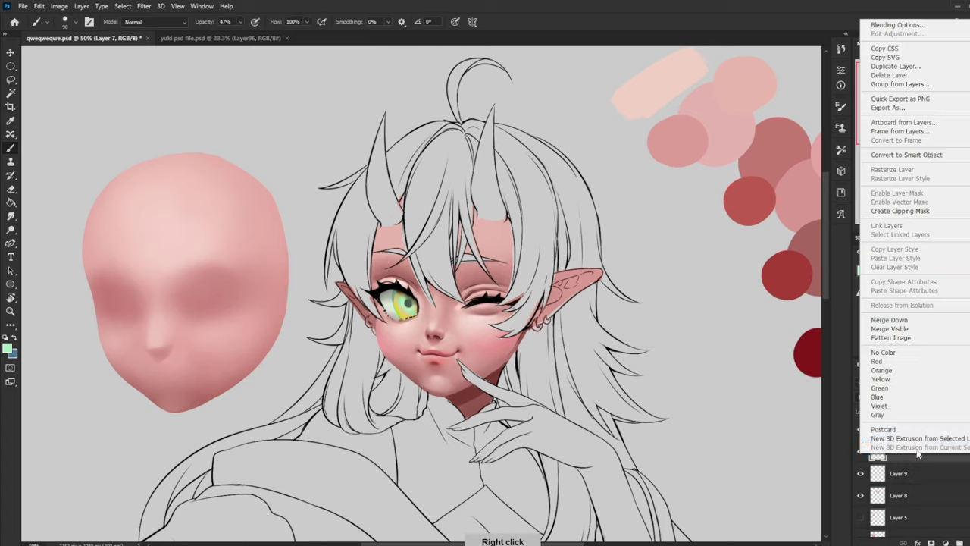
left_click(894, 314)
Retouch the upper lash line with sampled black using the Istebraks sketching brush at 20 px, and check Layer 9 by toggling it
left_click(400, 282, "alt")
right_click(405, 299)
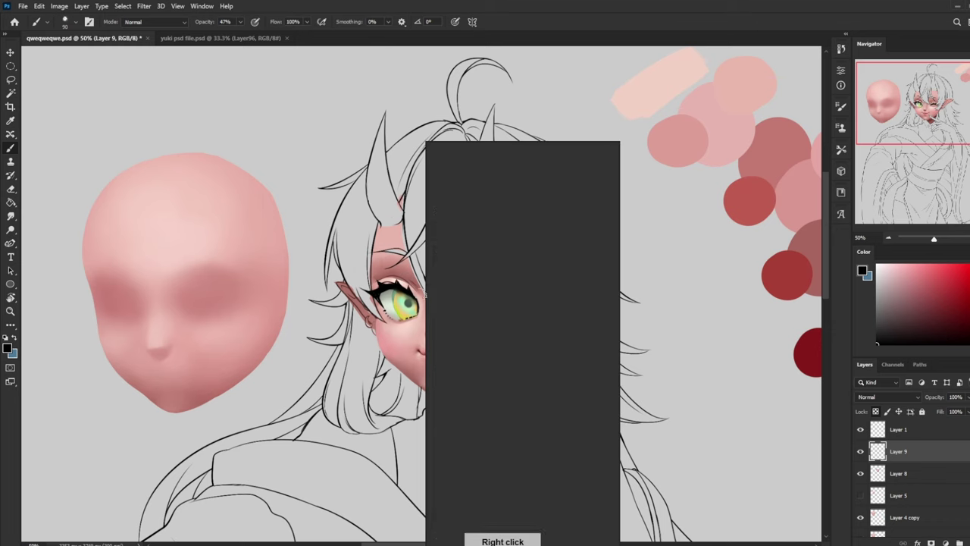
left_click(520, 302)
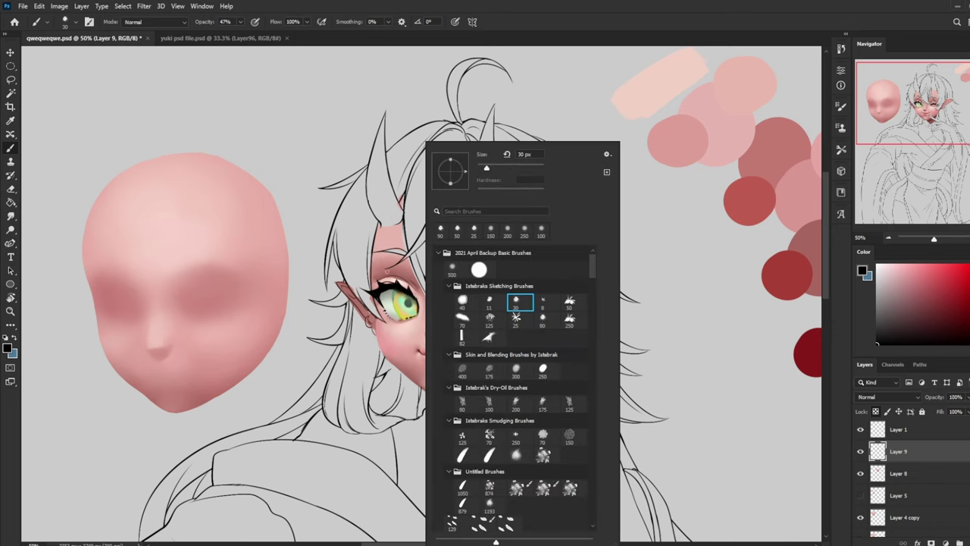
key("alt")
left_click(399, 284, "alt")
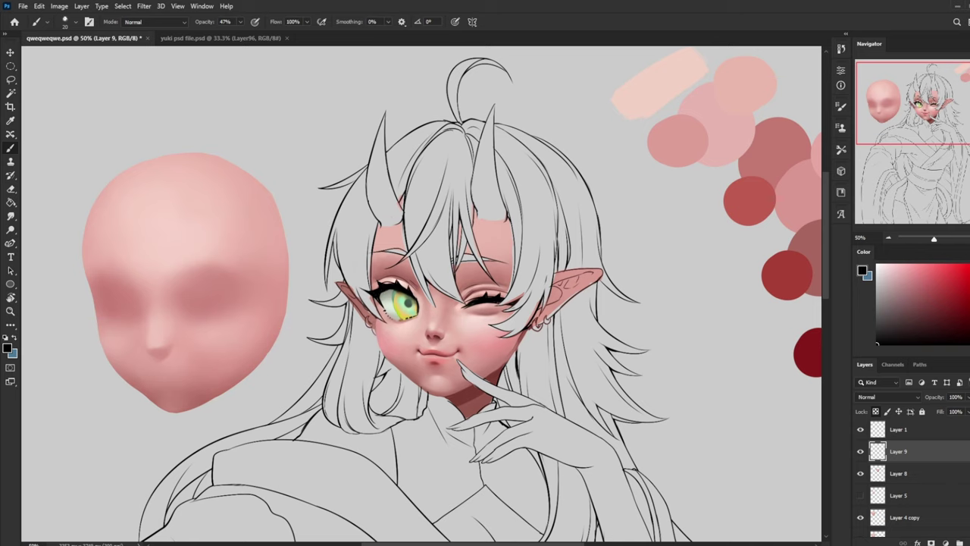
left_click(860, 451)
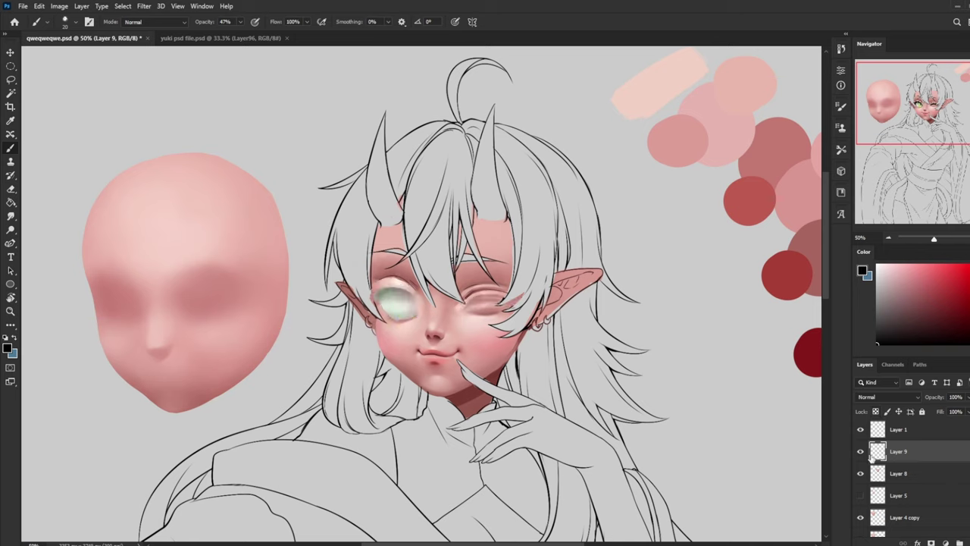
left_click(860, 451)
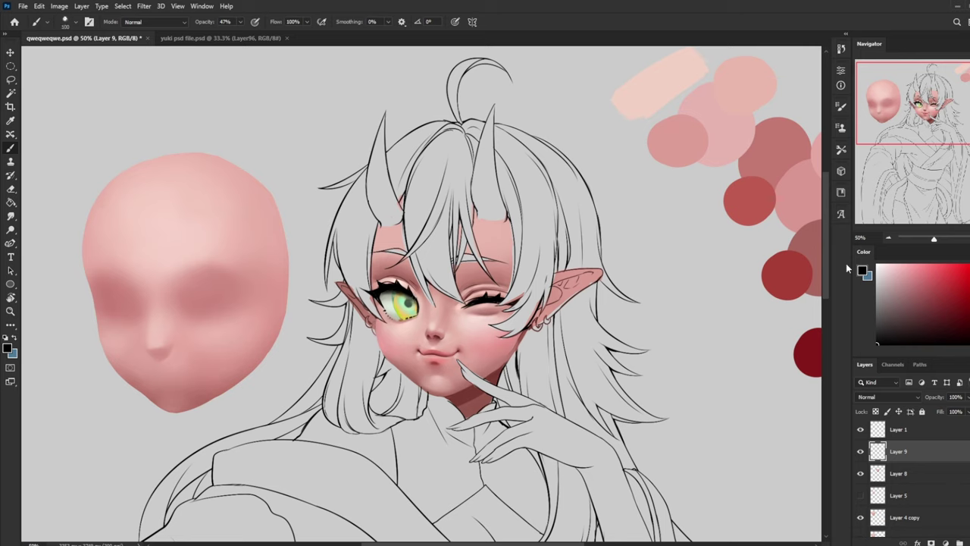
Reduce the brush to 25 px, raise its opacity to 97%, and redefine the dark pupil
left_click_drag(891, 274, 877, 263)
left_click(404, 286, "alt")
key("bracketleft")
key("bracketleft")
key("bracketleft")
key("bracketleft")
key("bracketleft")
left_click_drag(241, 22, 272, 35)
Refine the iris around the pupil with sampled yellow and dark grey-green tones
left_click(409, 305, "alt")
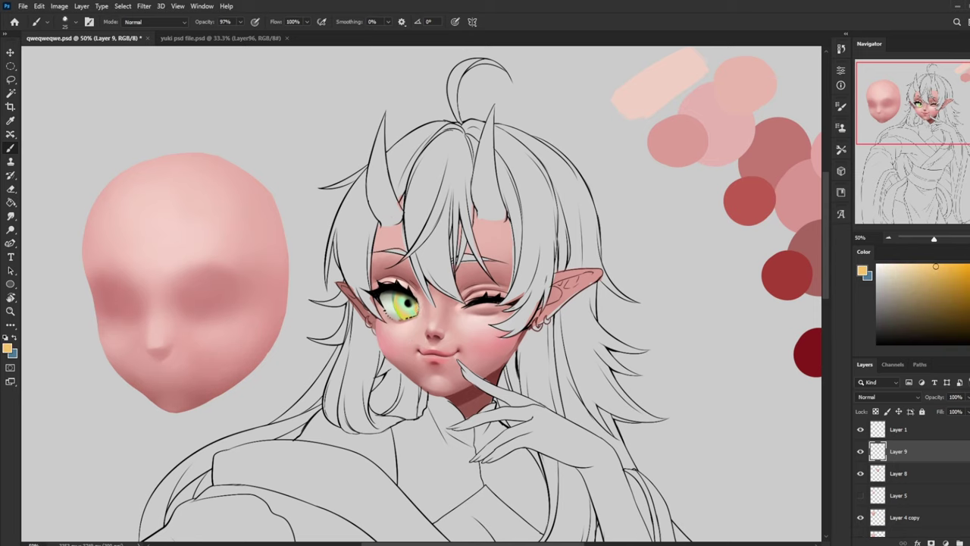
left_click(414, 301, "alt")
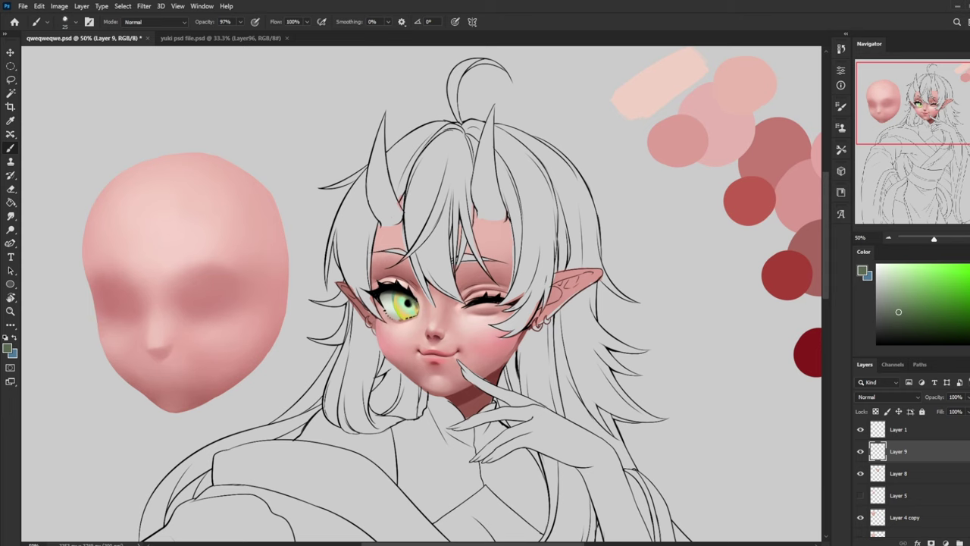
key("ctrl+minus")
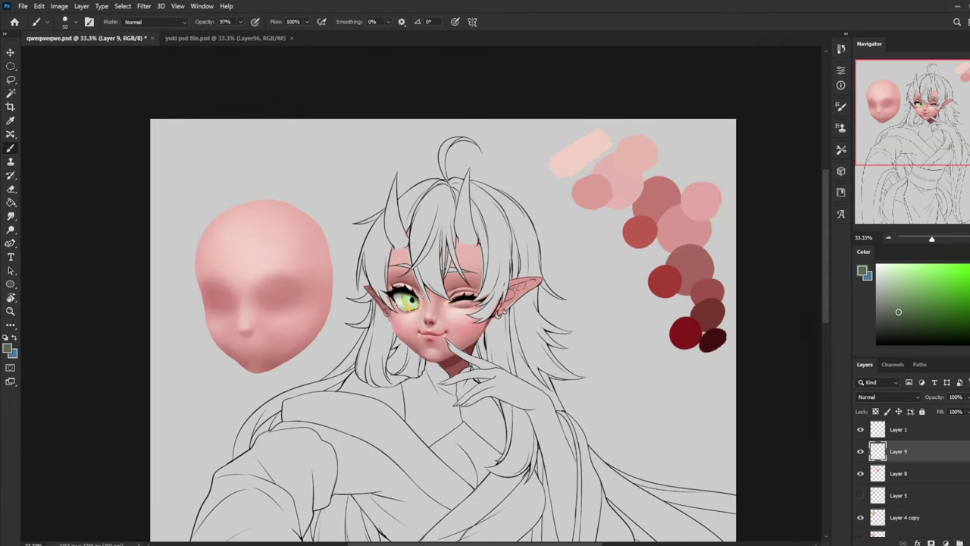
Set the brush mode to Darken, and brighten the open eye's iris with the Dodge tool on Highlights at 8% exposure
left_click(173, 23)
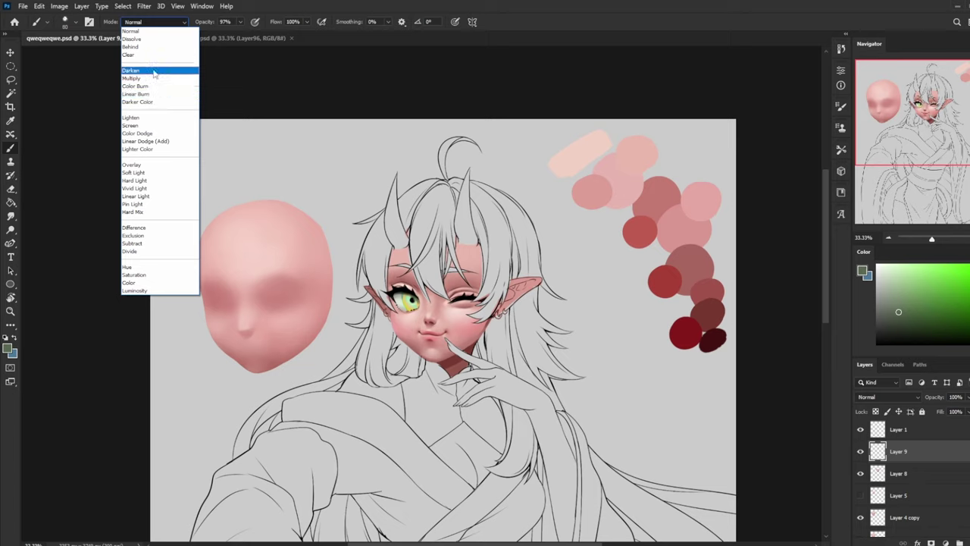
left_click(135, 70)
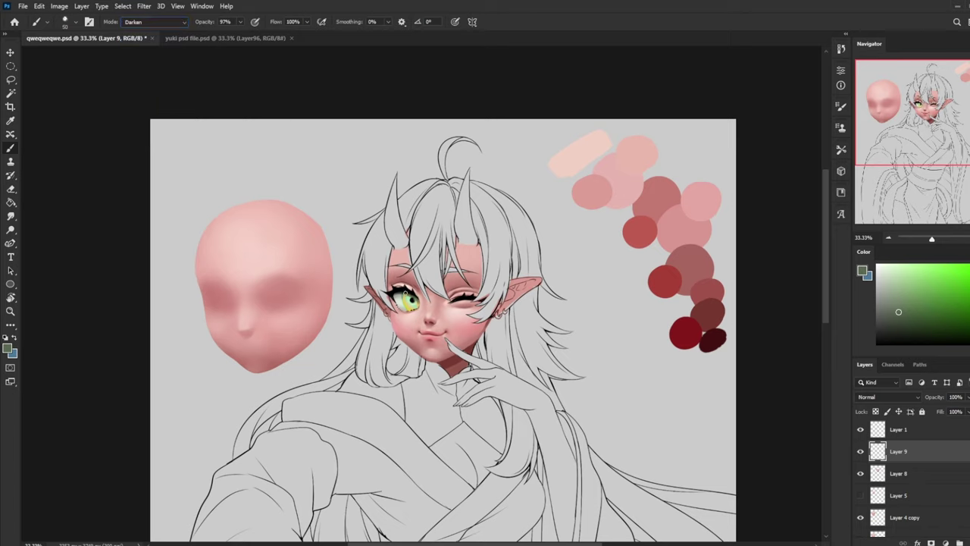
key("o")
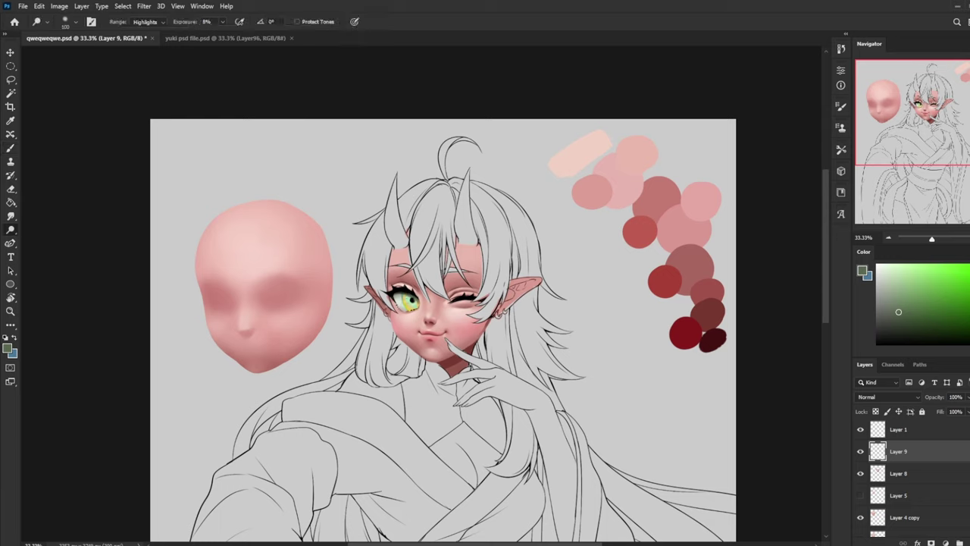
key("[")
left_click_drag(411, 301, 408, 303)
key("bracketright")
key("bracketright")
key("bracketright")
key("b")
Return the brush to Normal mode and paint sampled iris yellow over the lower edge of the iris
key("z")
left_click_drag(343, 268, 459, 338)
key("b")
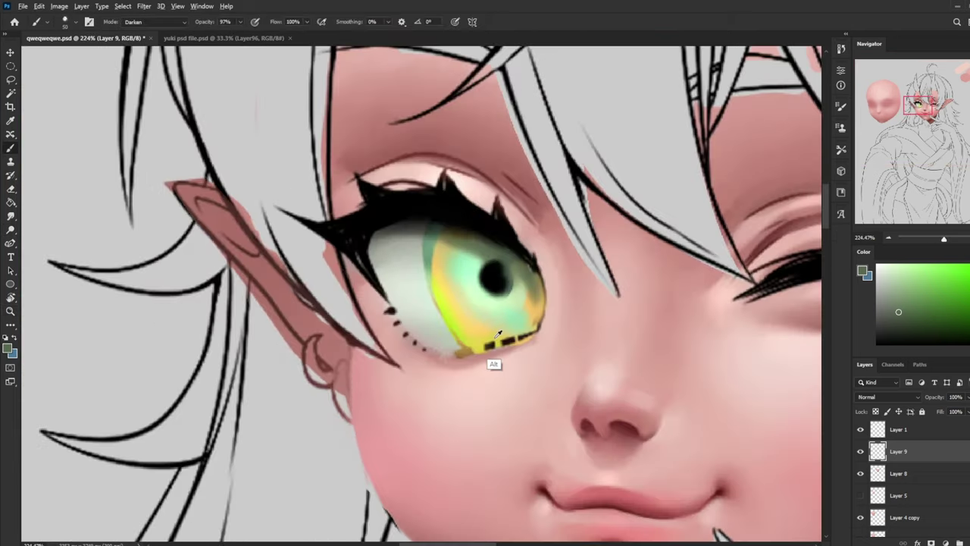
left_click(498, 334, "alt")
left_click(152, 21)
left_click(140, 29)
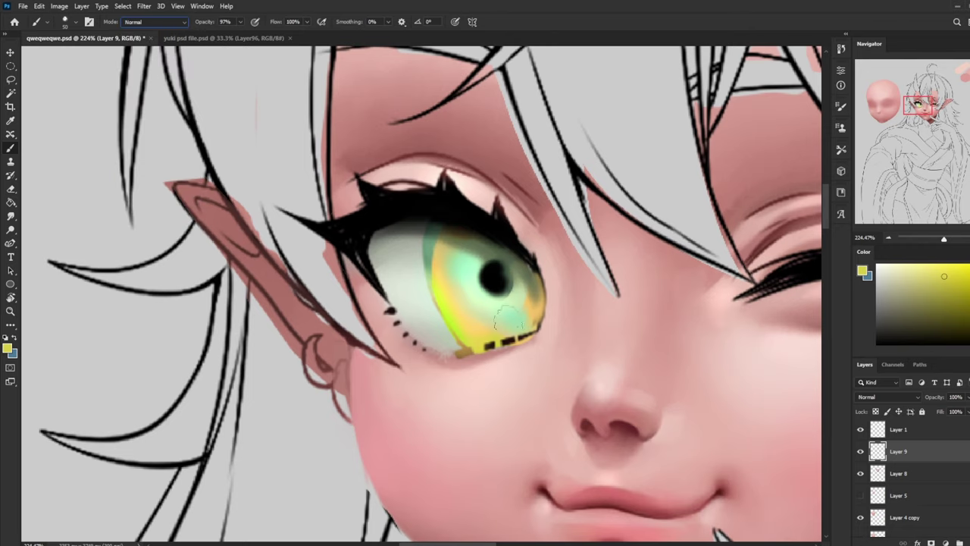
key("bracketleft")
key("bracketleft")
key("bracketleft")
key("bracketleft")
key("bracketleft")
left_click_drag(508, 343, 491, 345)
Cover the dashed black line along the iris's lower edge with sampled yellow and olive tones using a smaller brush
key("bracketleft")
key("bracketleft")
key("bracketleft")
left_click(458, 391, "alt")
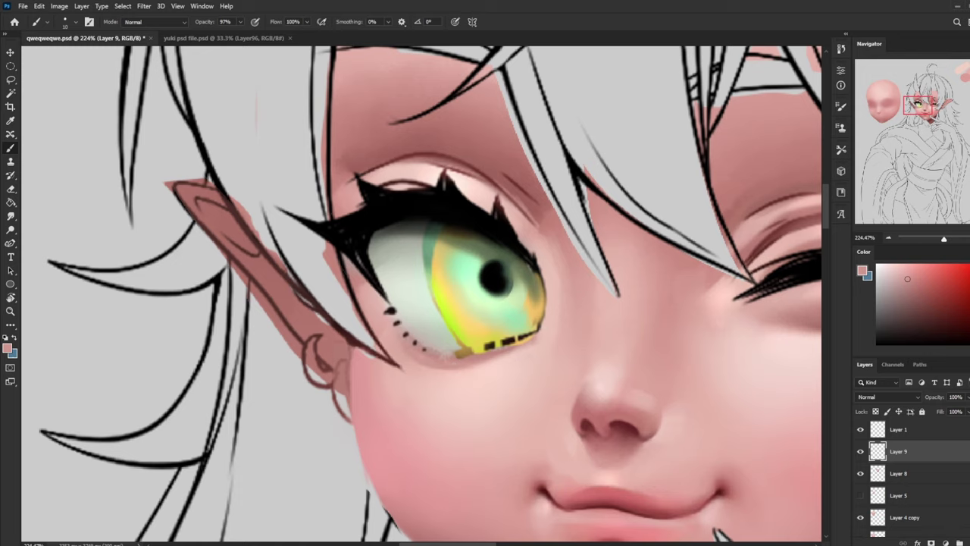
left_click(491, 335, "alt")
mouse_move(486, 346)
left_mouse_down()
mouse_move(529, 339)
mouse_move(514, 338)
left_mouse_up()
left_click(489, 343, "alt")
left_click(529, 326, "alt")
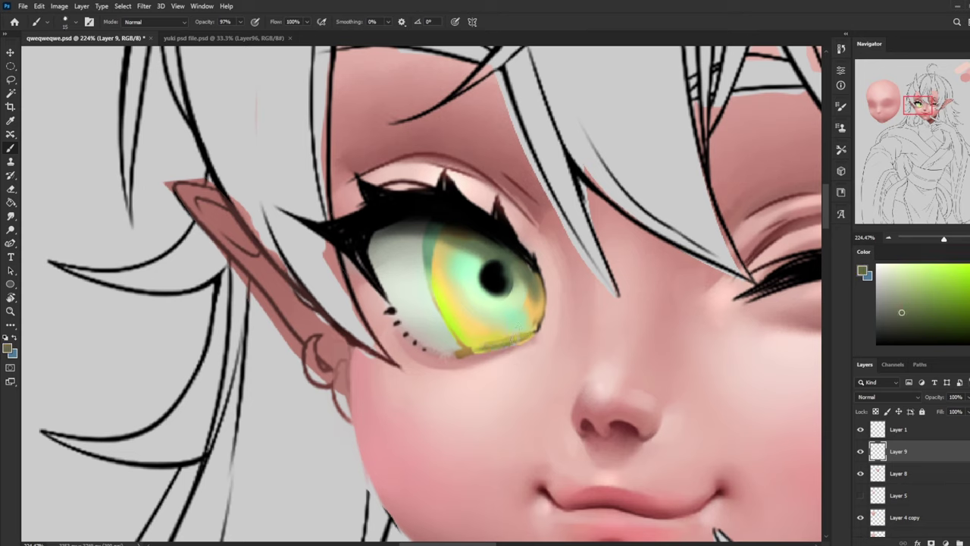
left_click(522, 332, "alt")
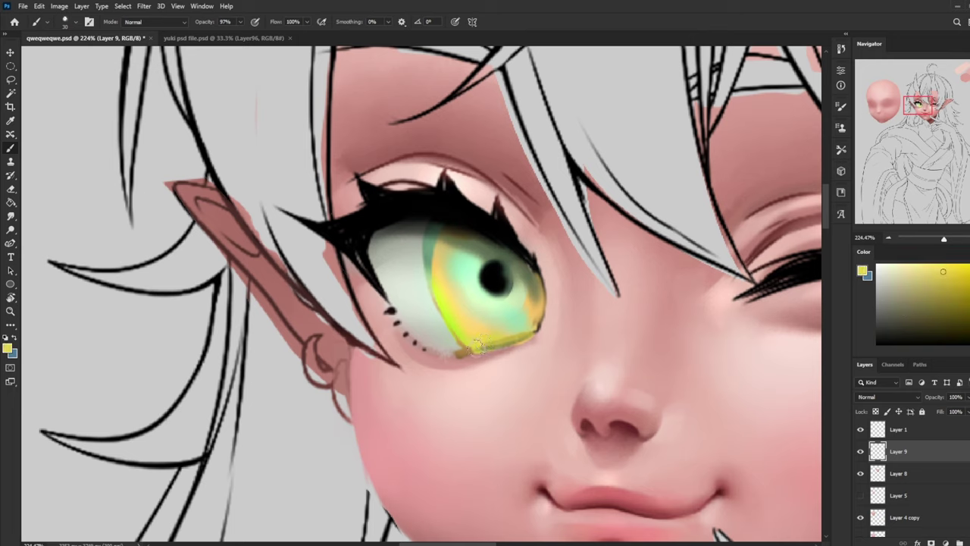
left_click(521, 334, "alt")
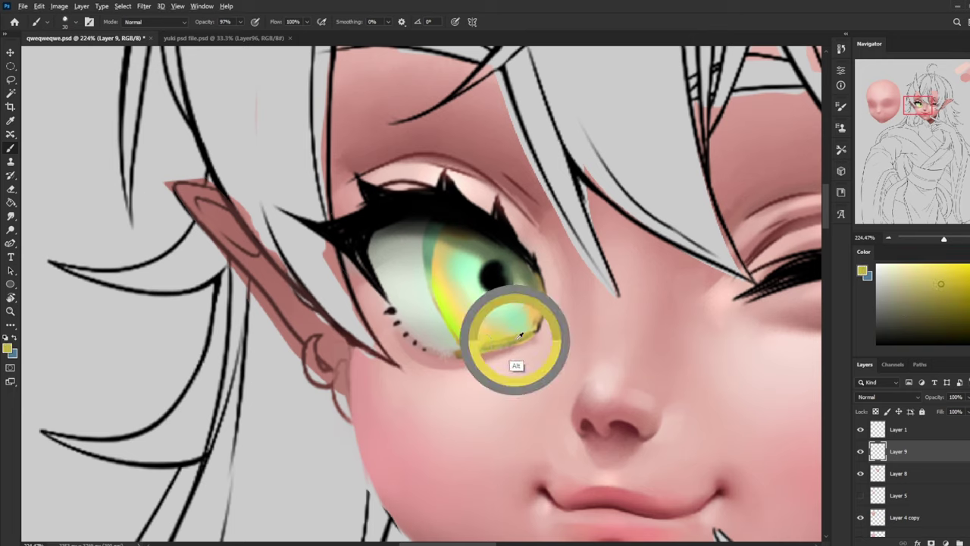
Clean the skin below the iris with sampled skin tone, and paint a pink rim under it at 15 px
left_click(465, 363, "alt")
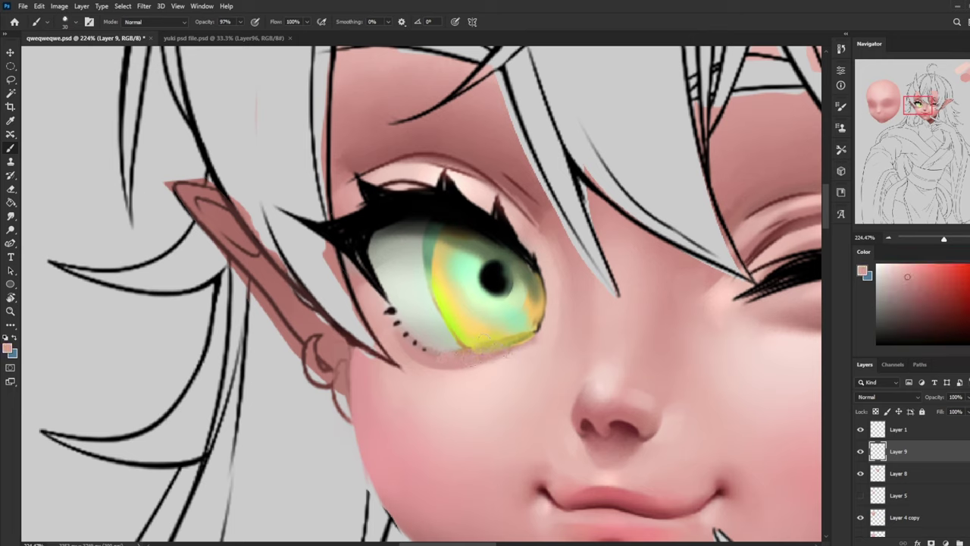
left_click(903, 263)
left_click_drag(903, 261, 912, 264)
left_click(969, 268)
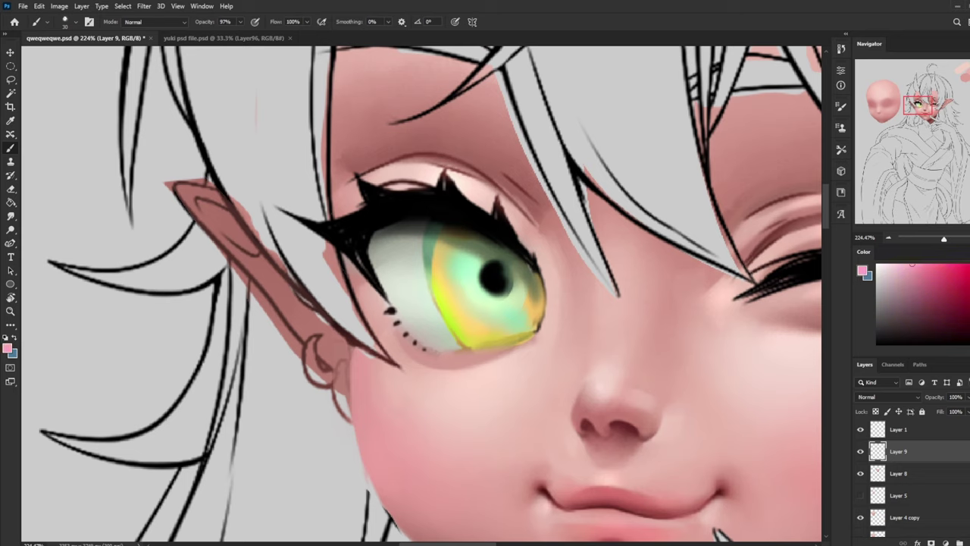
key("bracketleft")
key("bracketleft")
key("bracketleft")
left_click_drag(459, 350, 471, 349)
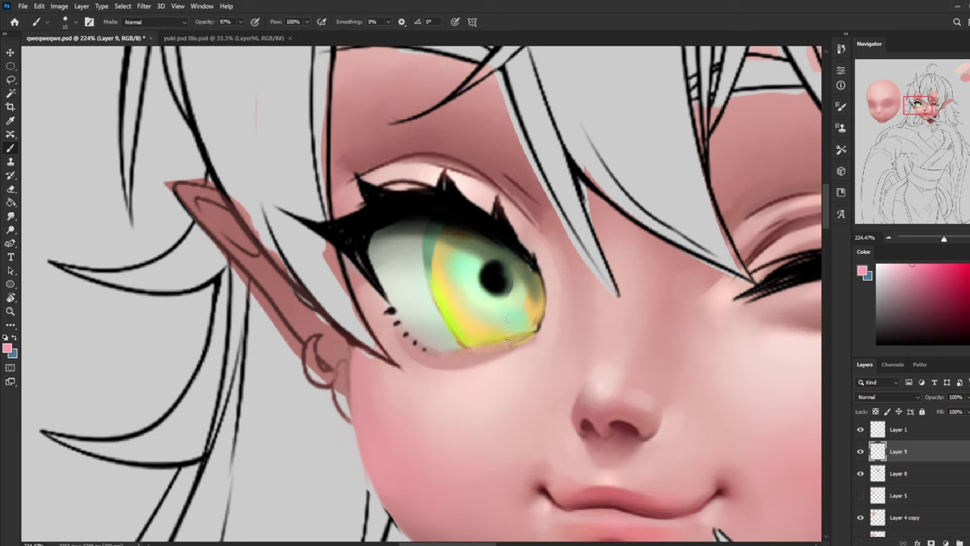
Paint a paler pink waterline along the open eye's whole lower lid
left_click(893, 264)
left_click_drag(896, 264, 900, 263)
mouse_move(529, 336)
left_mouse_down()
mouse_move(470, 352)
mouse_move(404, 339)
left_mouse_up()
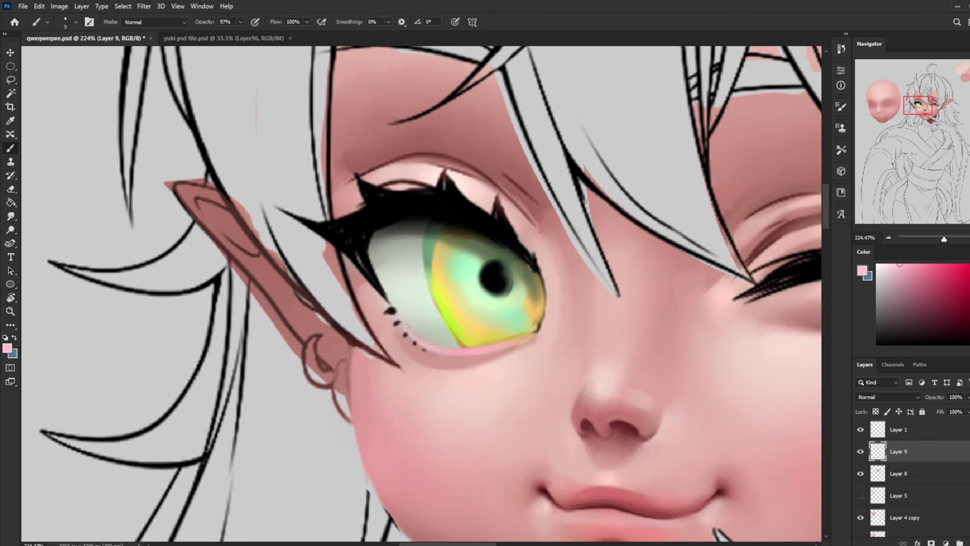
key("ctrl+minus")
key("ctrl+minus")
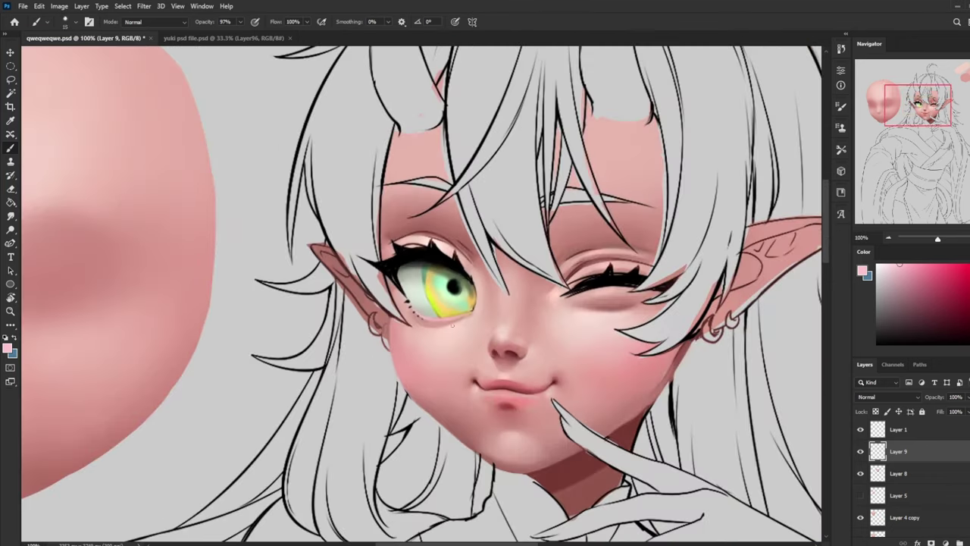
Blend the skin under the lower lid with sampled tones and the Smudge tool at 5% strength, and merge Layer 9 into Layer 8
left_click(437, 325, "alt")
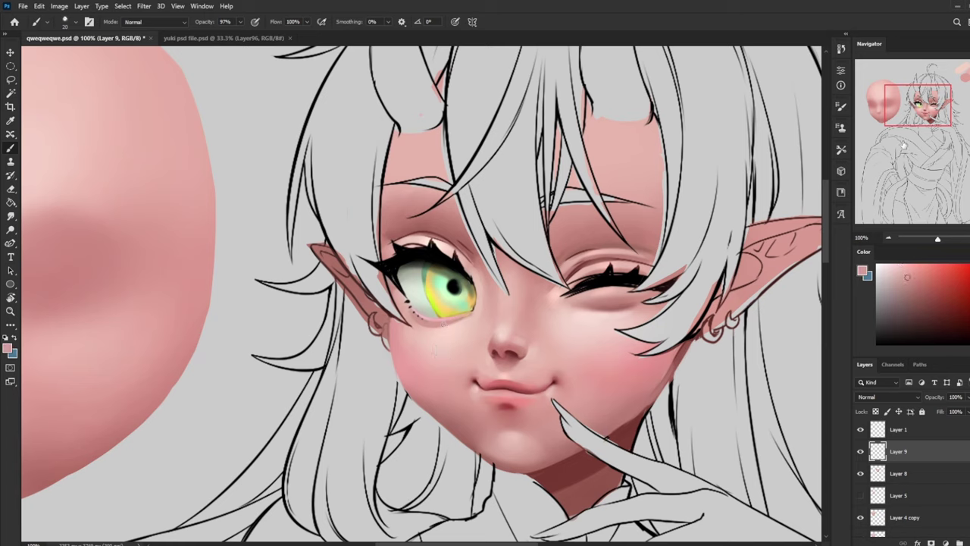
left_click(466, 322, "alt")
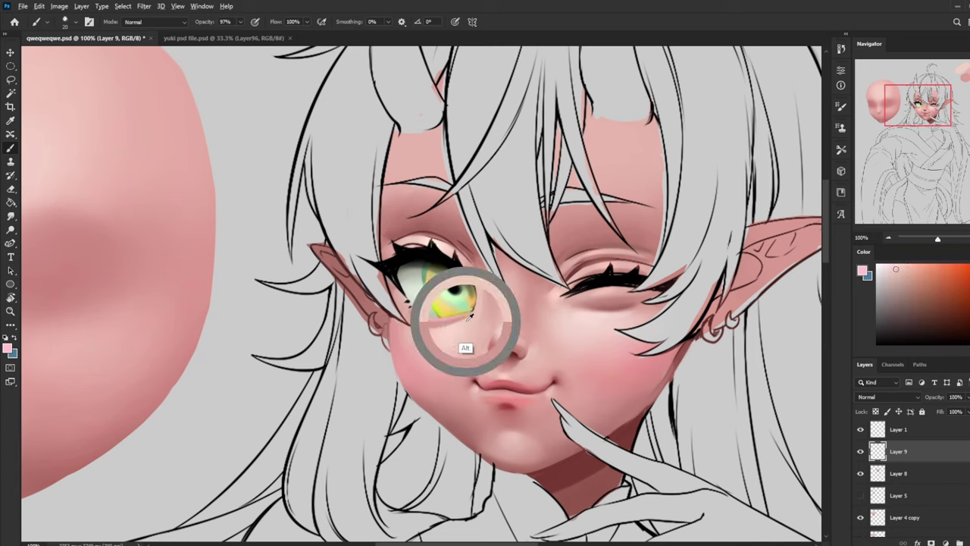
left_click(10, 217)
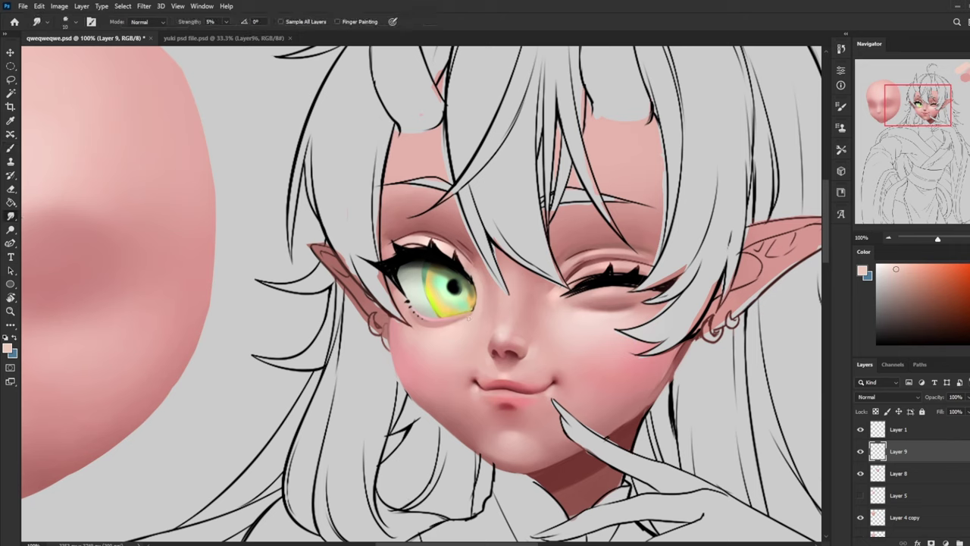
right_click(904, 453)
left_click(894, 325)
Sample the darkest maroon from the palette swatches and paint it along the open eye's lower lash line
key("b")
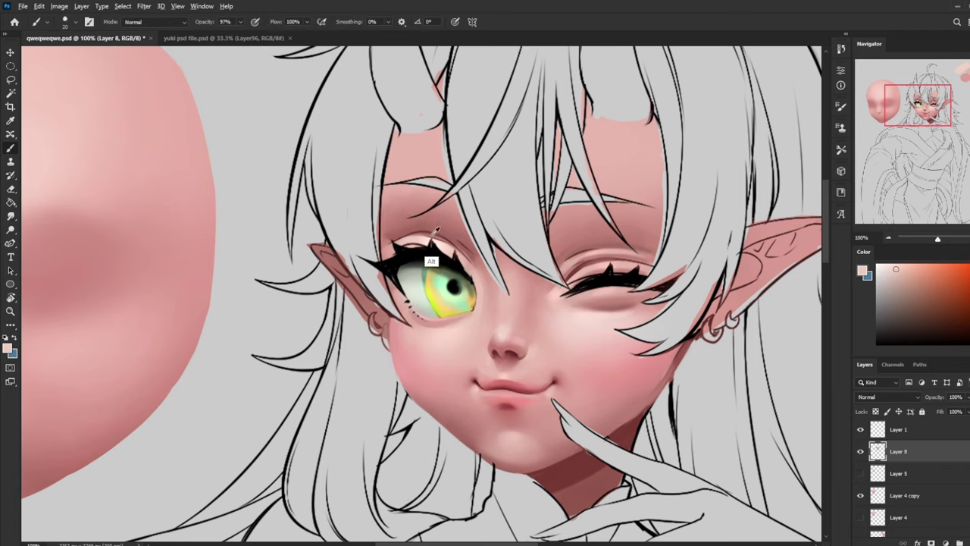
left_click(440, 229, "alt")
left_click(967, 112)
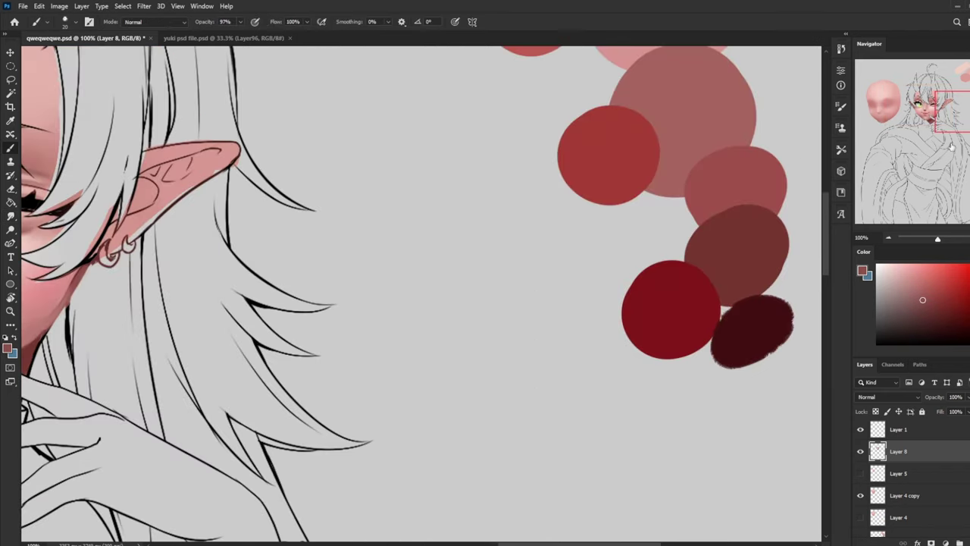
left_click(765, 317, "alt")
left_click(916, 109)
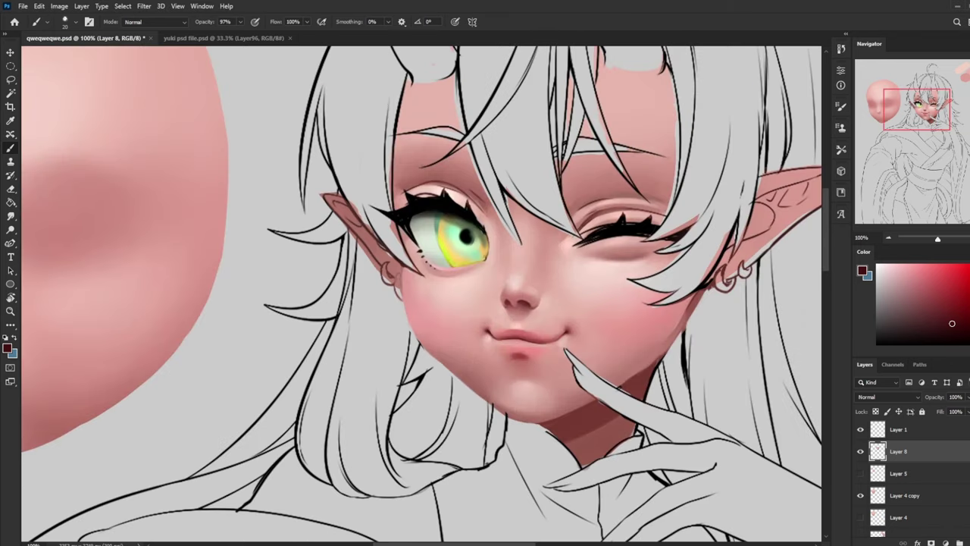
left_click_drag(422, 256, 436, 267)
Shade the lower lash line in maroon at 29% brush opacity, and undo the unwanted strokes
left_click(240, 21)
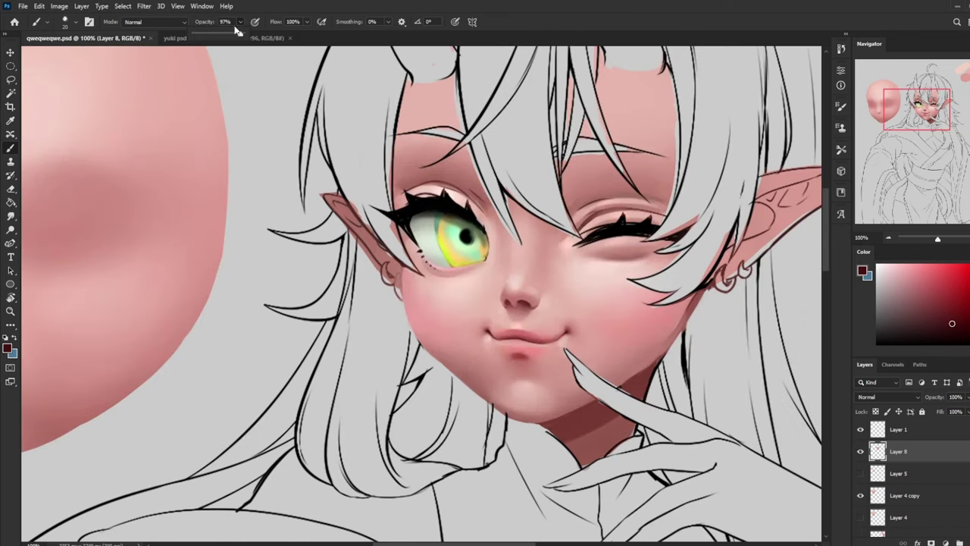
left_click_drag(237, 34, 208, 34)
mouse_move(422, 255)
left_mouse_down()
mouse_move(435, 267)
mouse_move(425, 261)
left_mouse_up()
key("ctrl+z")
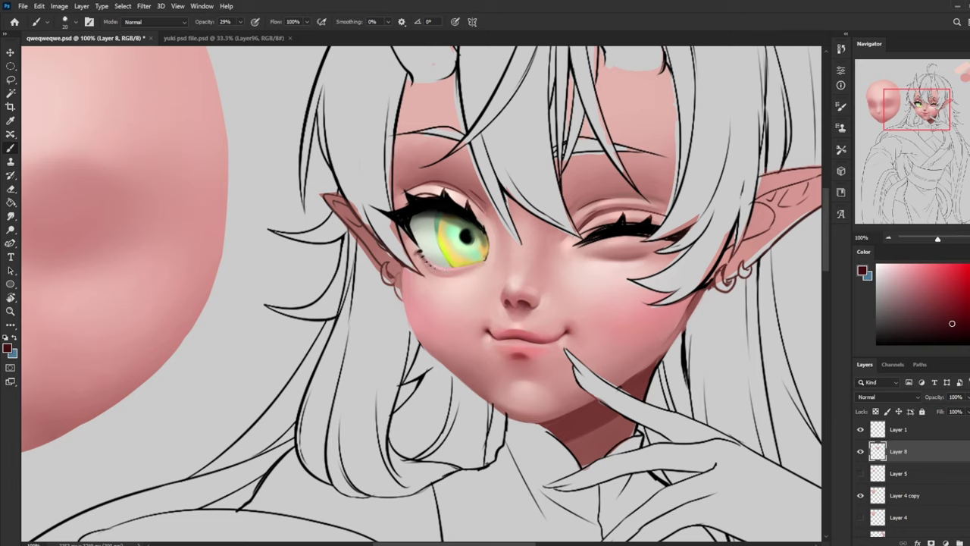
left_click_drag(420, 253, 450, 271)
key("ctrl+z")
Restore the brush opacity to 100% and refine the open eye's lower rim with light pink and sampled lid tones
left_click(444, 294, "alt")
left_click(241, 22)
left_click_drag(242, 35, 294, 40)
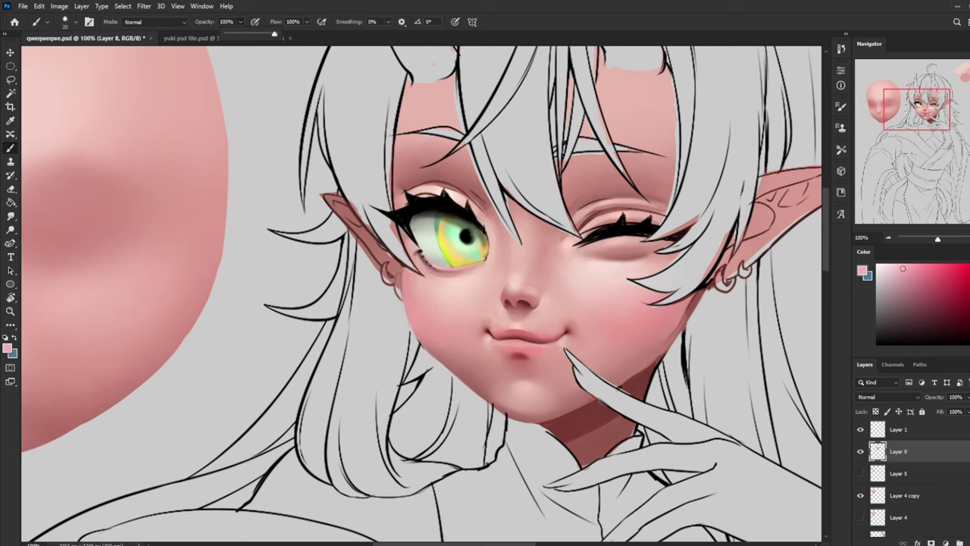
key("bracketleft")
key("bracketleft")
key("bracketright")
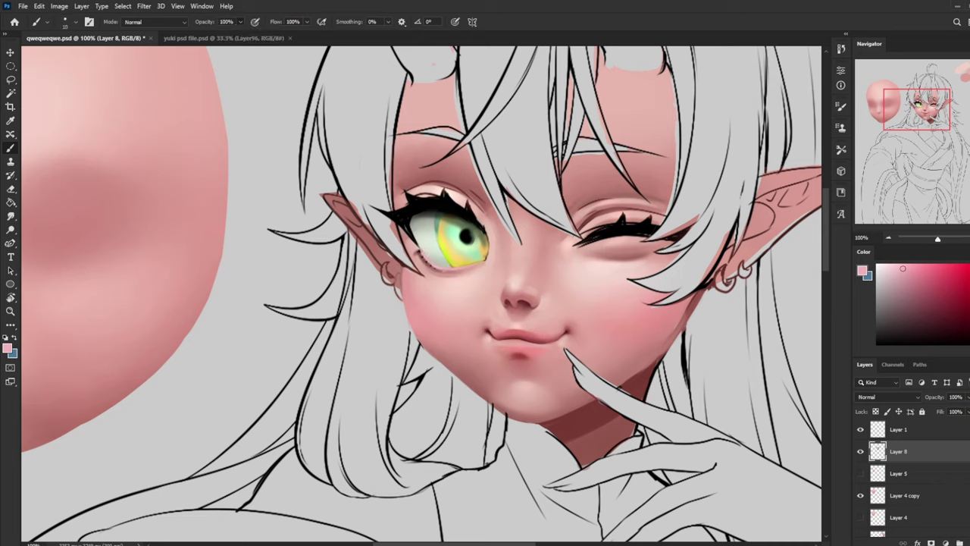
key("bracketright")
key("bracketleft")
key("bracketleft")
left_click_drag(409, 231, 419, 247)
left_click(892, 264)
left_click(485, 204, "alt")
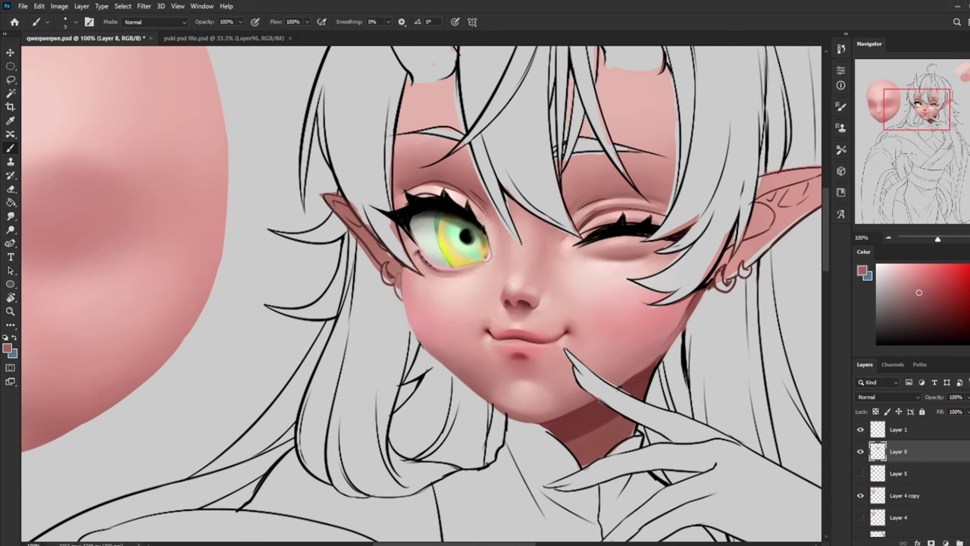
Draw fine lower lashes on the open eye with sampled black
key("ctrl+minus")
key("ctrl+minus")
key("ctrl+minus")
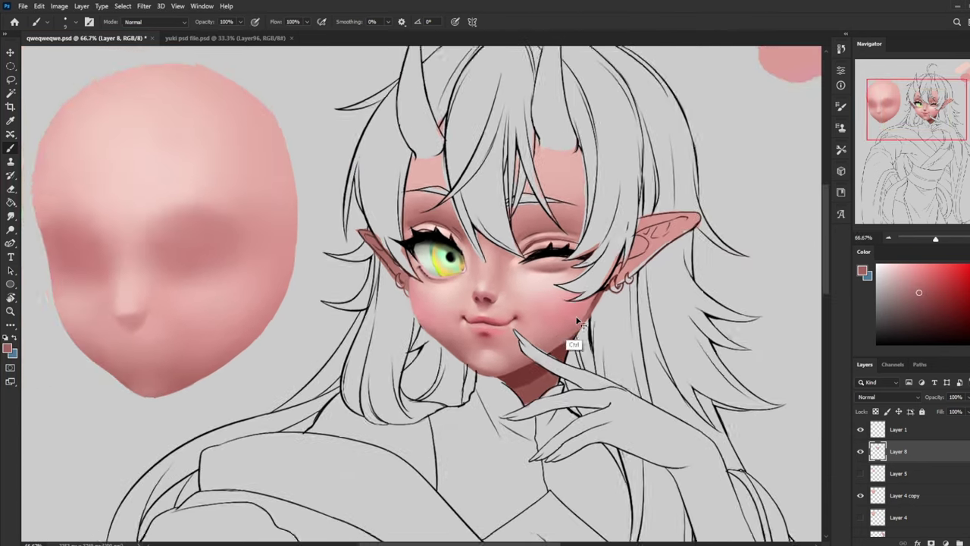
key("ctrl+plus")
key("ctrl+plus")
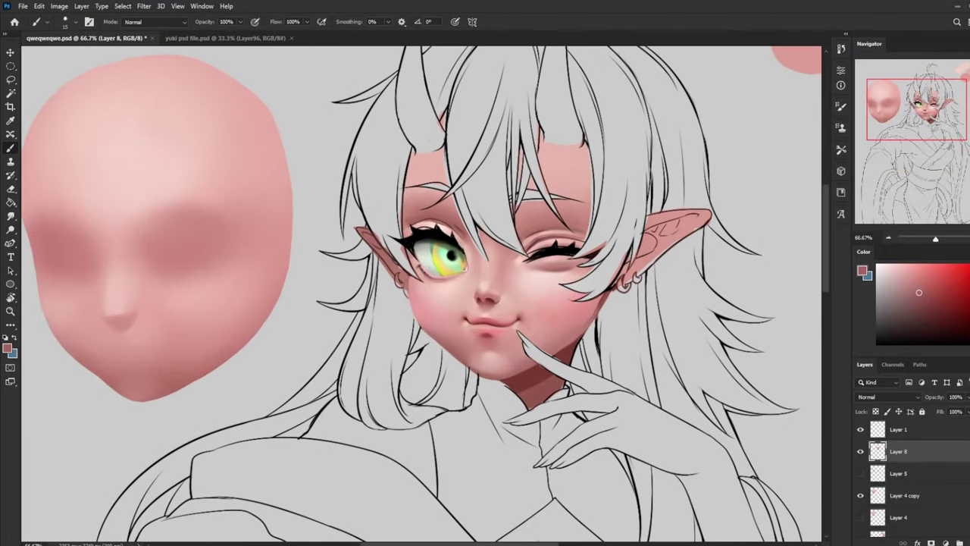
left_click(440, 259, "alt")
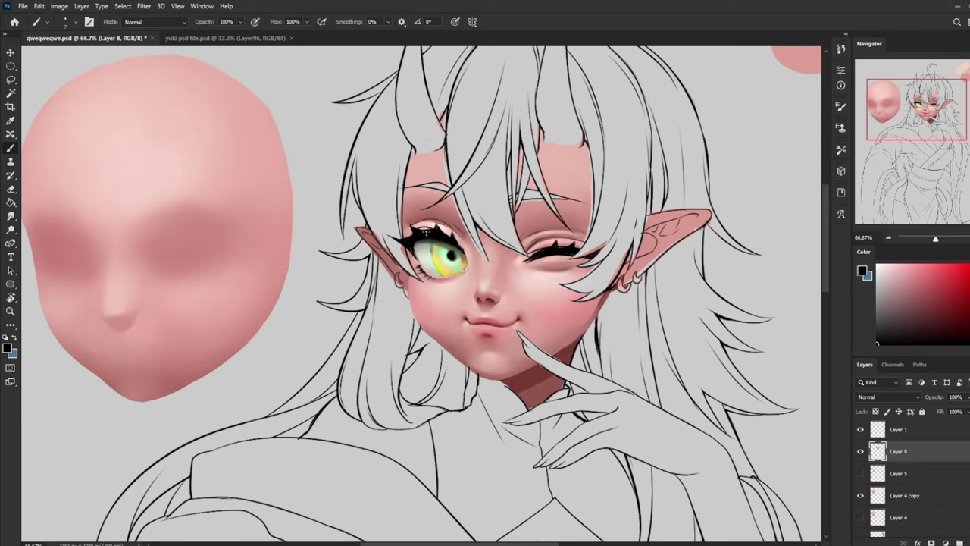
Add a new layer above Layer 8 and paint longer black upper lashes on the open eye with varied brush sizes
key("bracketright")
key("bracketright")
key("ctrl+shift+alt+n")
mouse_move(412, 231)
left_mouse_down()
mouse_move(405, 220)
mouse_move(393, 234)
left_mouse_up()
key("bracketright")
key("bracketright")
key("bracketleft")
key("bracketleft")
key("bracketleft")
key("bracketleft")
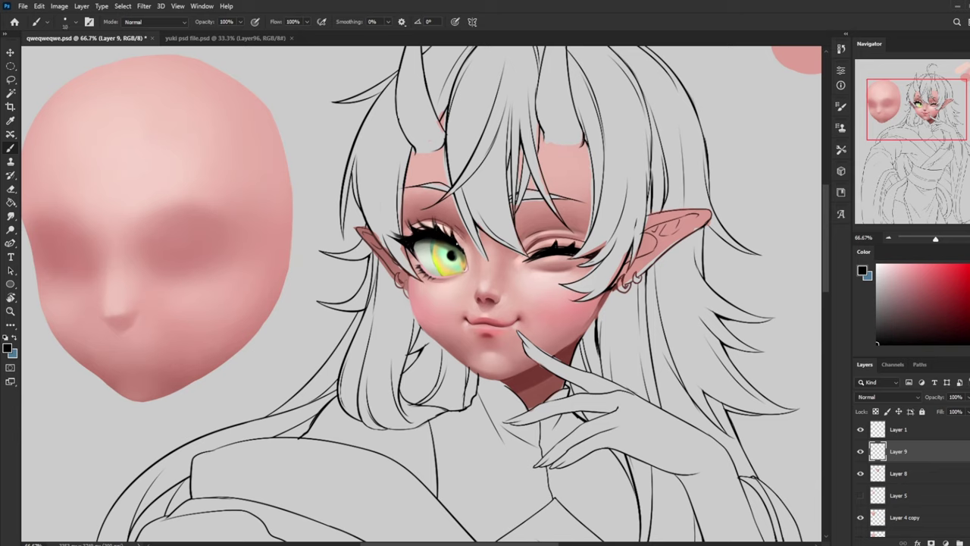
Pick white as the paint colour, and brighten the open eye on Layer 8 with the Dodge tool at 8% exposure
left_click(459, 274, "alt")
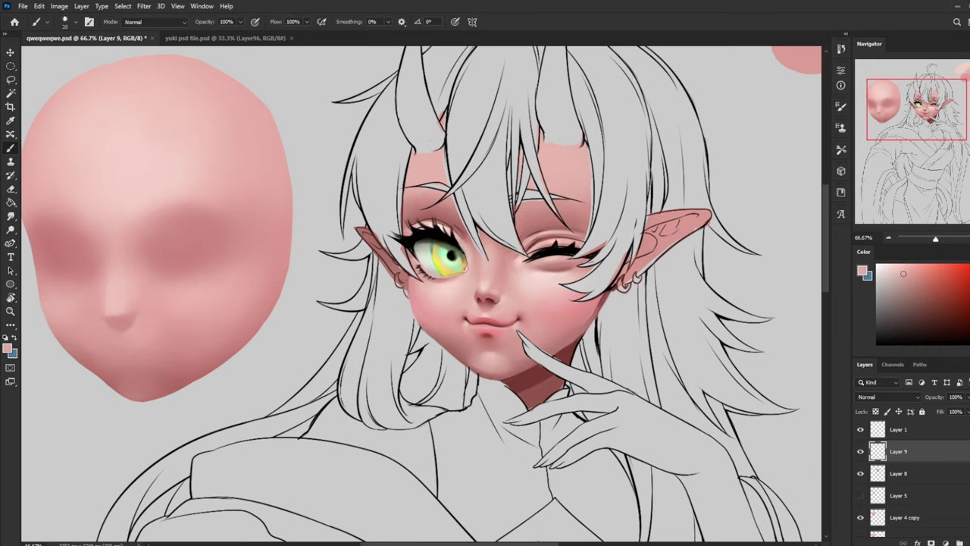
left_click(877, 265)
left_click(10, 229)
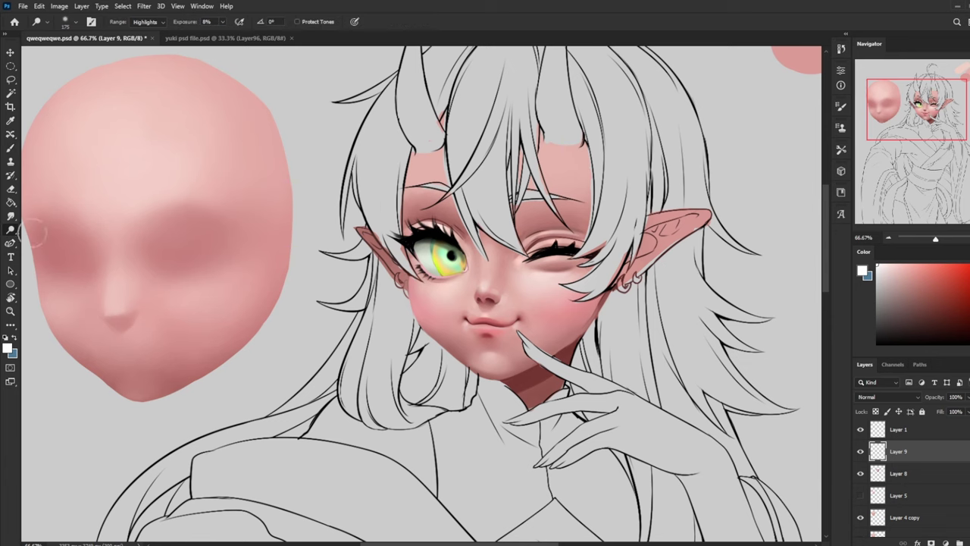
key("ctrl+minus")
key("bracketright")
key("ctrl+minus")
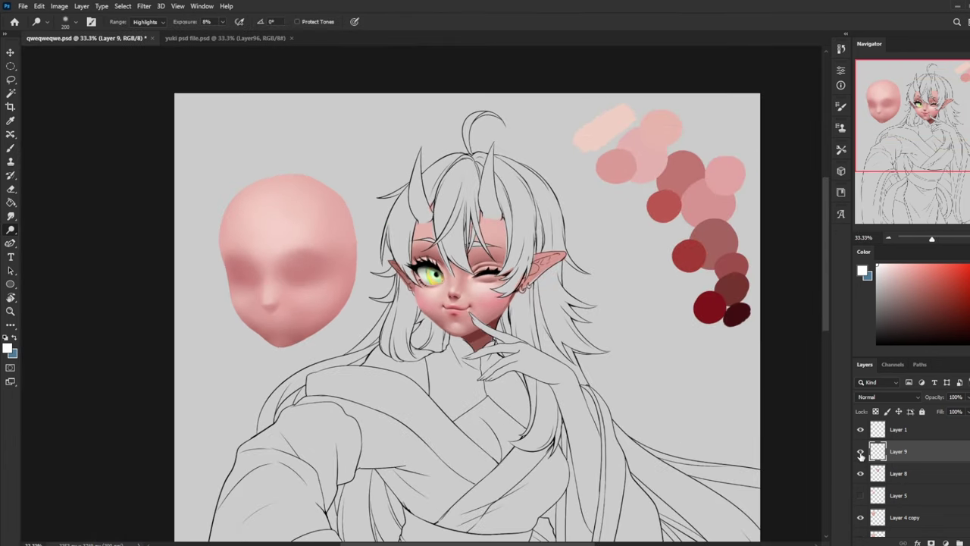
left_click(906, 475)
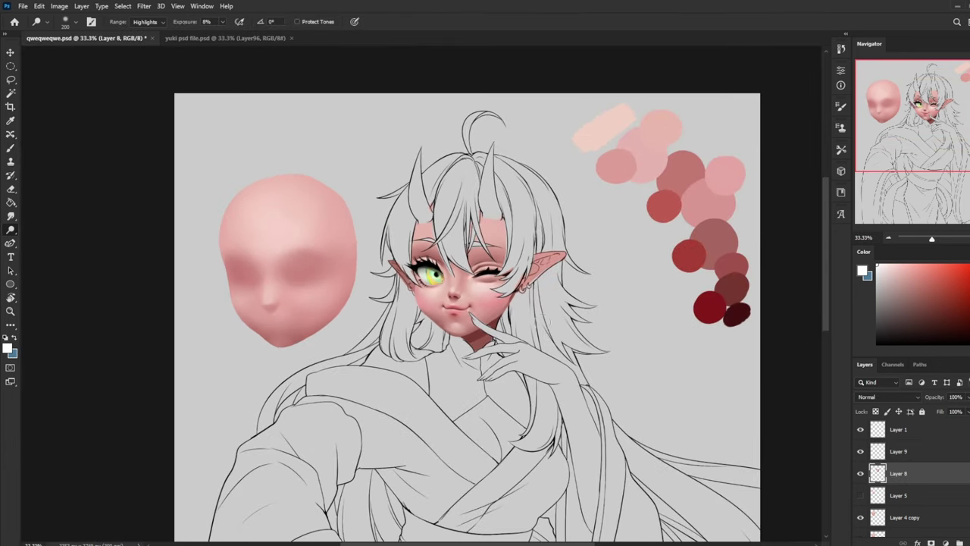
key("bracketright")
key("bracketright")
Sample the pupil's black and switch to the first preset in the Basic Brushes group, reducing its size to fit the iris
key("b")
left_click(436, 275, "alt")
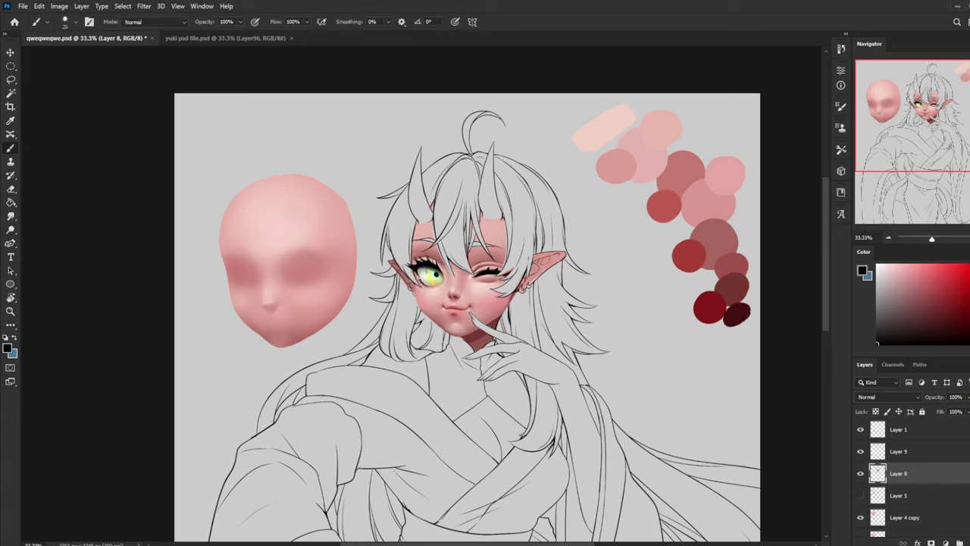
key("ctrl+space")
mouse_move(390, 241)
left_mouse_down()
mouse_move(444, 279)
mouse_move(467, 311)
left_mouse_up()
right_click(573, 246)
left_click(599, 269)
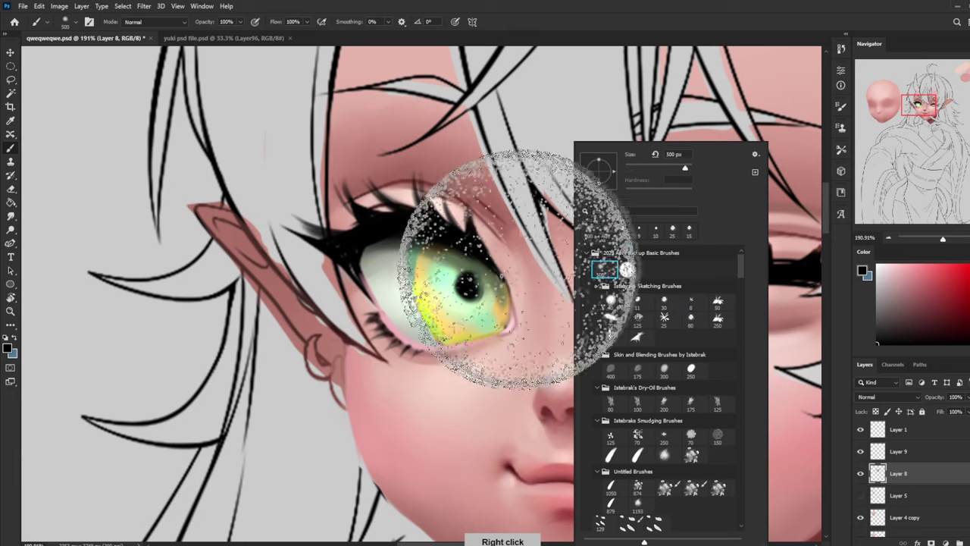
left_click(465, 308)
key("bracketleft")
key("bracketleft")
key("bracketleft")
key("bracketleft")
key("bracketleft")
key("bracketleft")
key("bracketleft")
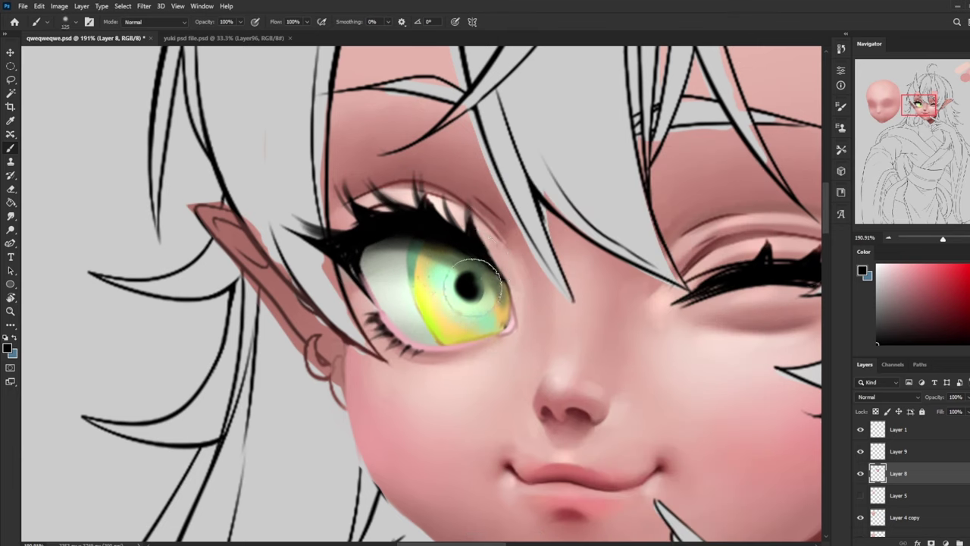
key("bracketleft")
key("bracketleft")
key("bracketleft")
key("bracketleft")
key("bracketleft")
key("bracketleft")
Darken the ring around the pupil with sampled dark grey-green in Darken brush mode
left_click(481, 319, "alt")
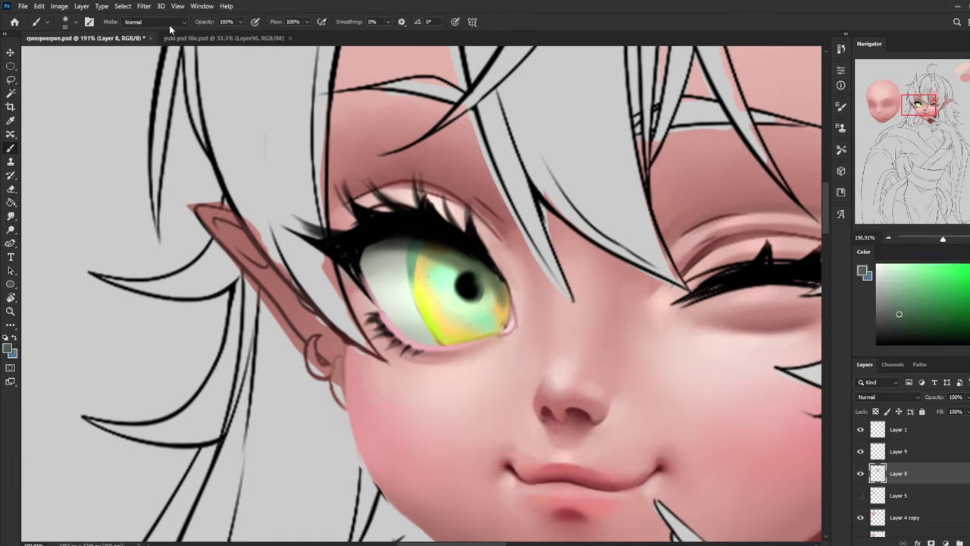
left_click(169, 22)
left_click(140, 43)
mouse_move(464, 287)
left_mouse_down()
mouse_move(475, 282)
mouse_move(470, 296)
left_mouse_up()
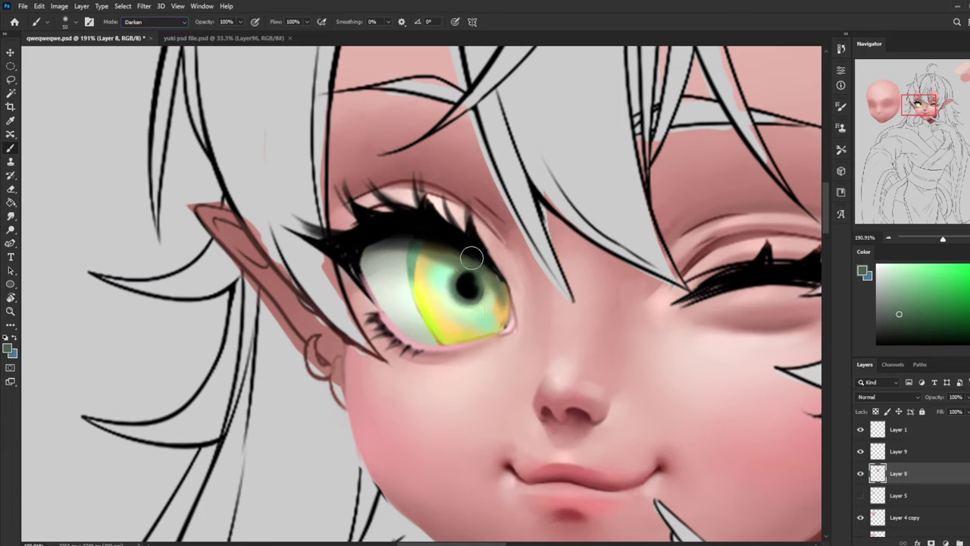
Shade the iris around the pupil of the open eye on Layer 8 with the Darken brush enlarged to 150 px
key("bracketright")
key("bracketright")
key("bracketright")
key("bracketright")
key("bracketright")
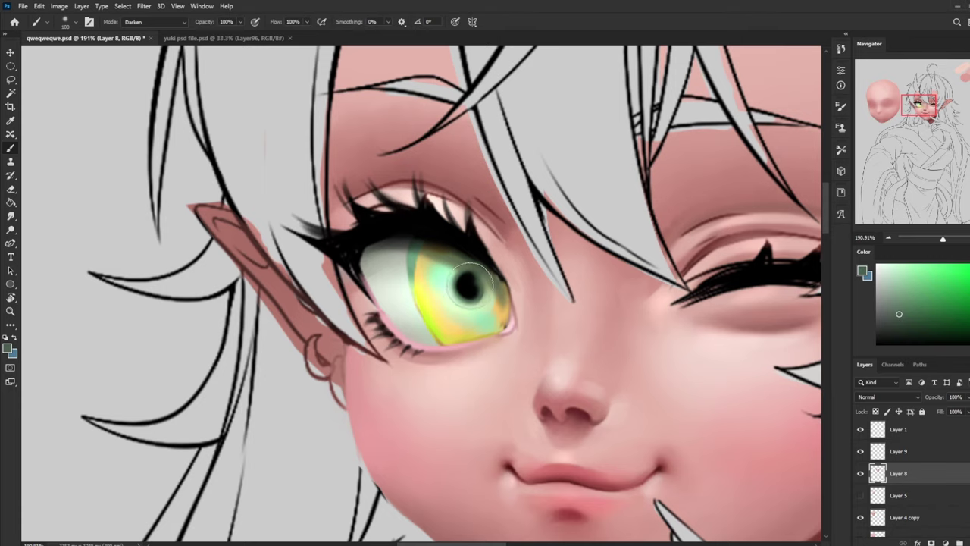
key("bracketright")
key("bracketright")
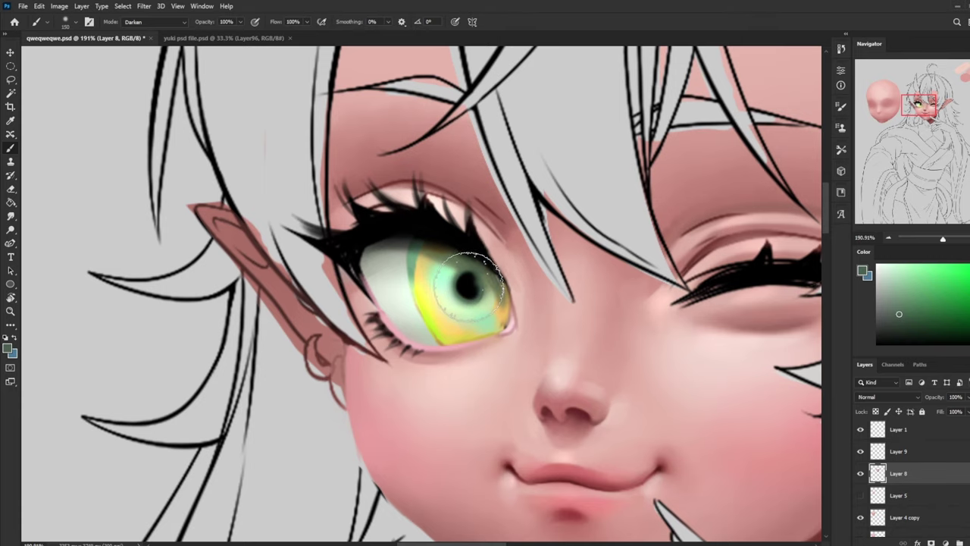
scroll(470, 285, "down", 10)
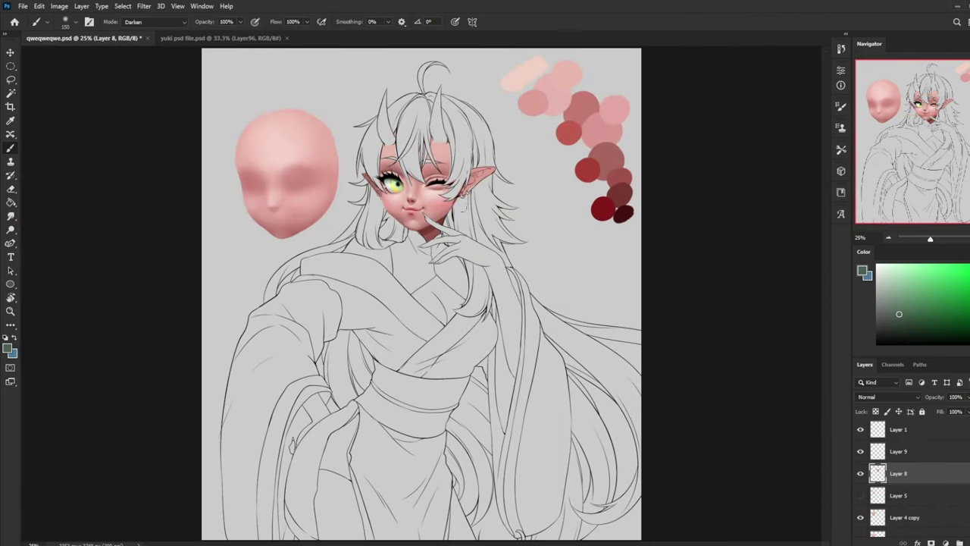
Paint white highlights over the open eye's iris on a new layer above Layer 1, using a Normal-mode brush
left_click(877, 266)
key("ctrl+space")
left_click_drag(346, 141, 463, 239)
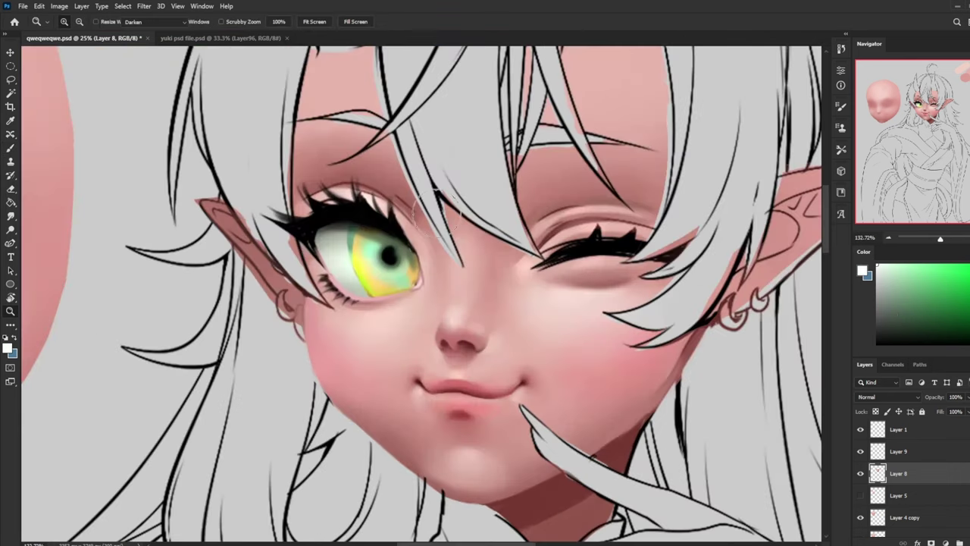
key("b")
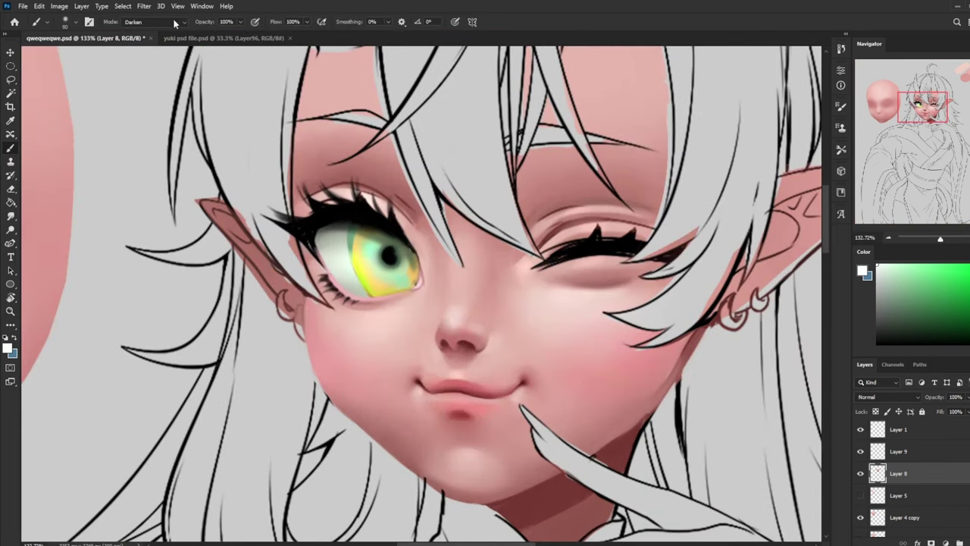
left_click(174, 24)
left_click(144, 29)
left_click_drag(932, 479, 927, 433)
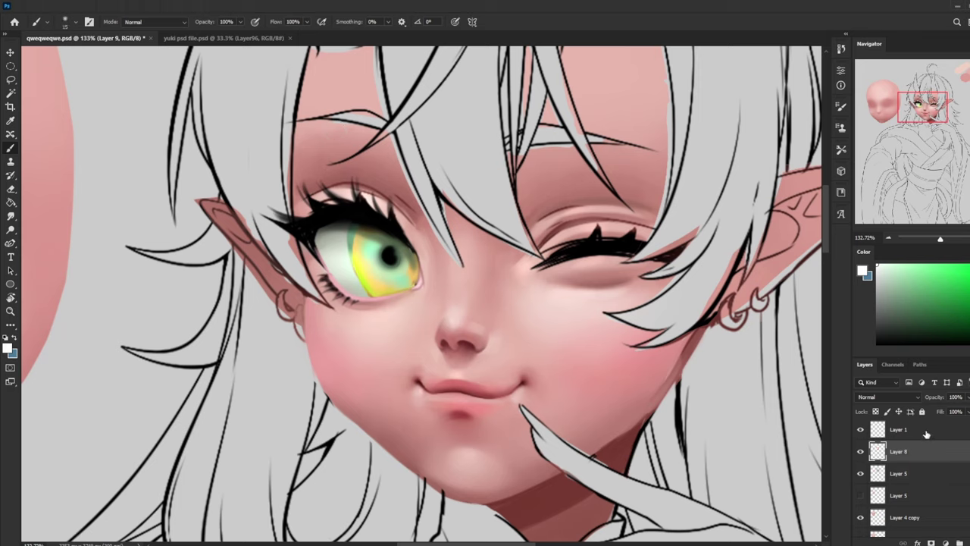
left_click(926, 434)
left_click(969, 542)
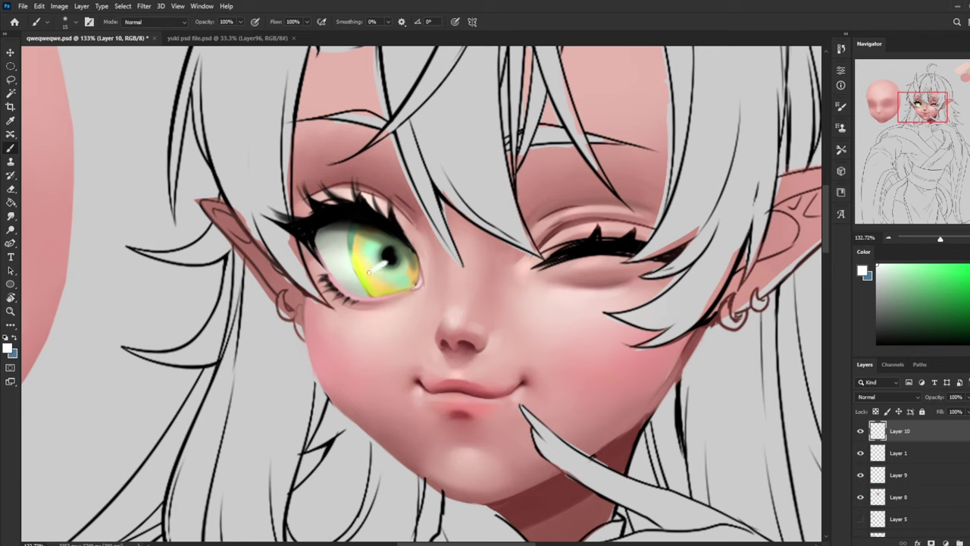
left_click_drag(376, 267, 351, 281)
left_click(351, 247)
Check the eye highlights against the whole character
key("ctrl+minus")
key("ctrl+minus")
key("ctrl+minus")
key("ctrl+minus")
key("ctrl+minus")
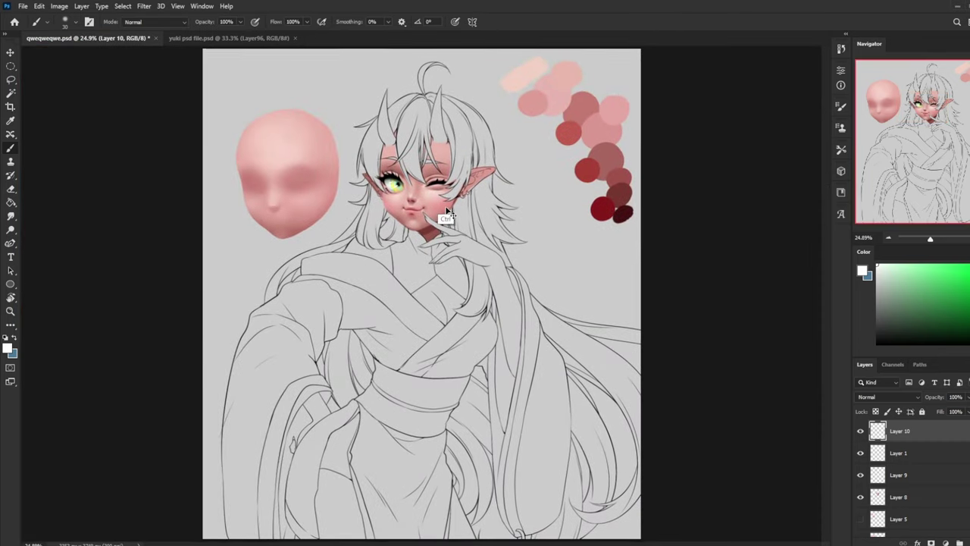
key("ctrl+plus")
left_click_drag(408, 177, 459, 242)
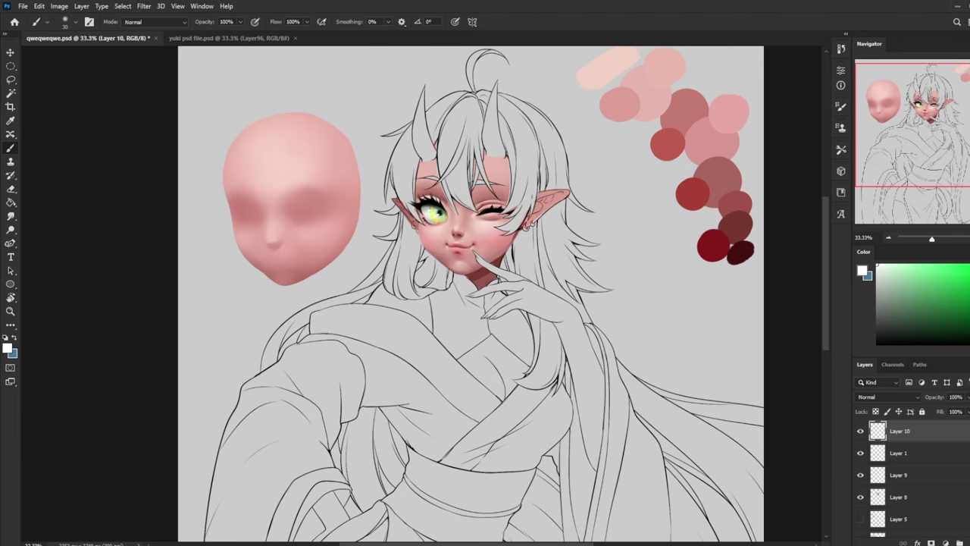
Lighten the open eye's upper eyelid on Layer 8 with sampled pale skin tones and blend it with the Smudge tool at 5% strength
left_click(916, 500)
key("z")
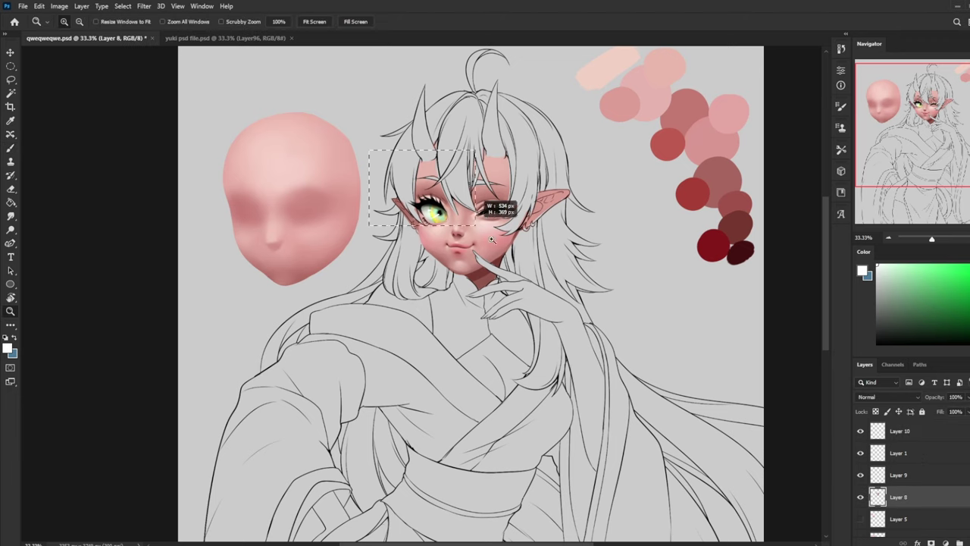
mouse_move(497, 211)
left_mouse_down()
mouse_move(521, 283)
mouse_move(507, 303)
left_mouse_up()
key("b")
left_click(377, 285, "alt")
left_click_drag(366, 271, 400, 290)
key("ctrl+z")
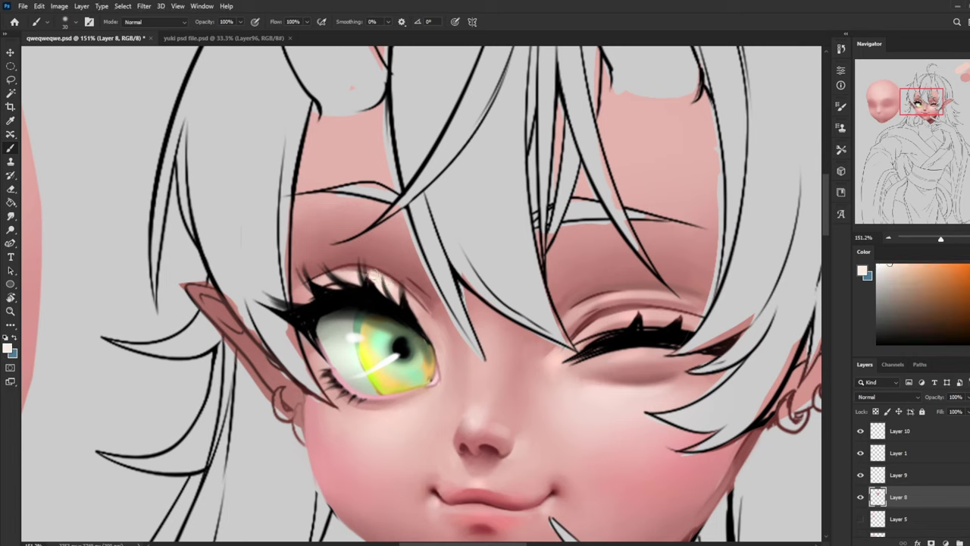
left_click(349, 300, "alt")
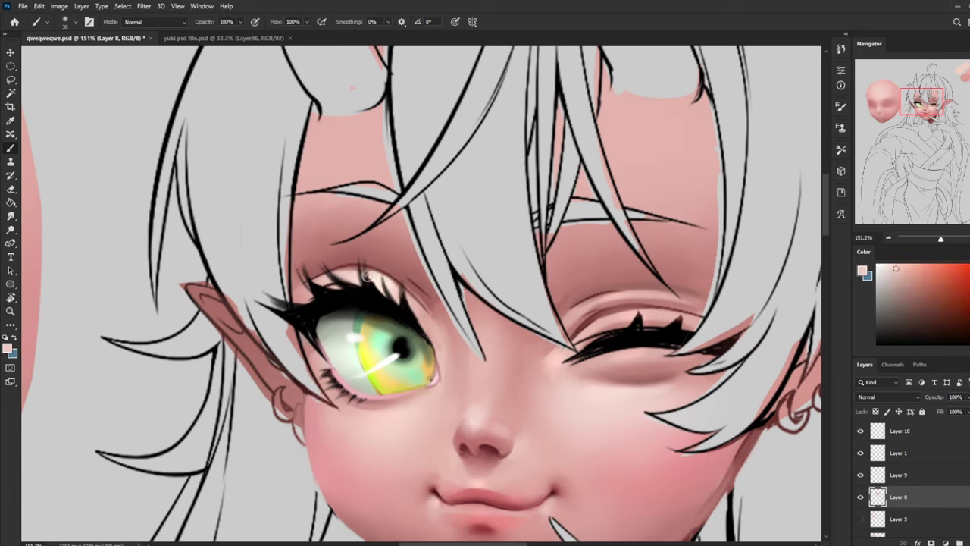
left_click_drag(345, 268, 366, 273)
left_click(11, 215)
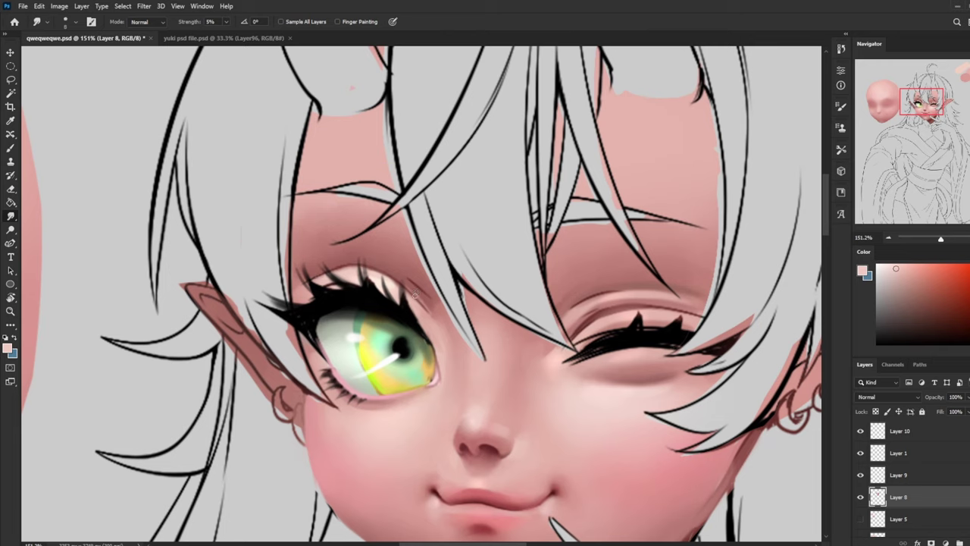
key("b")
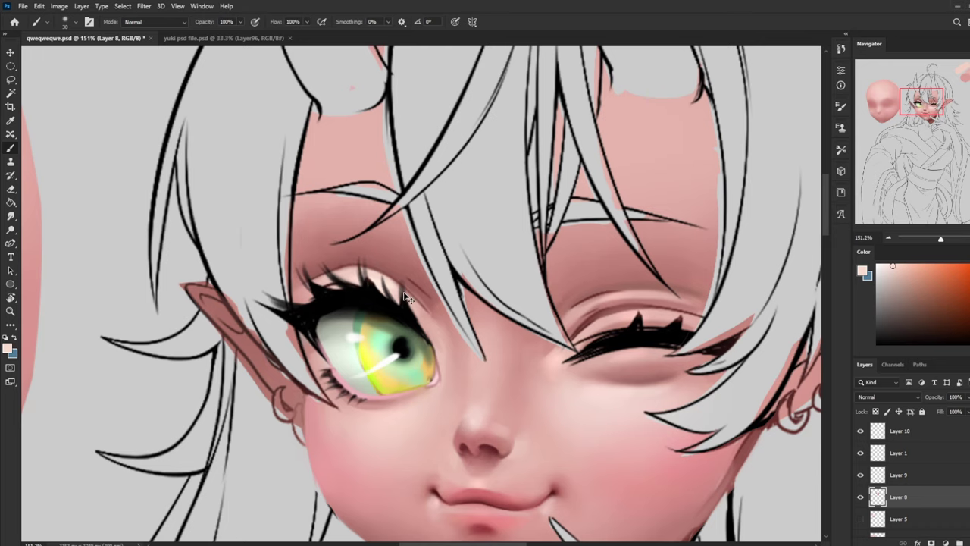
Add a new layer above Layer 8 and pick the 500 px soft brush with the darkest red palette swatch as its colour
key("ctrl+minus")
left_click(945, 543)
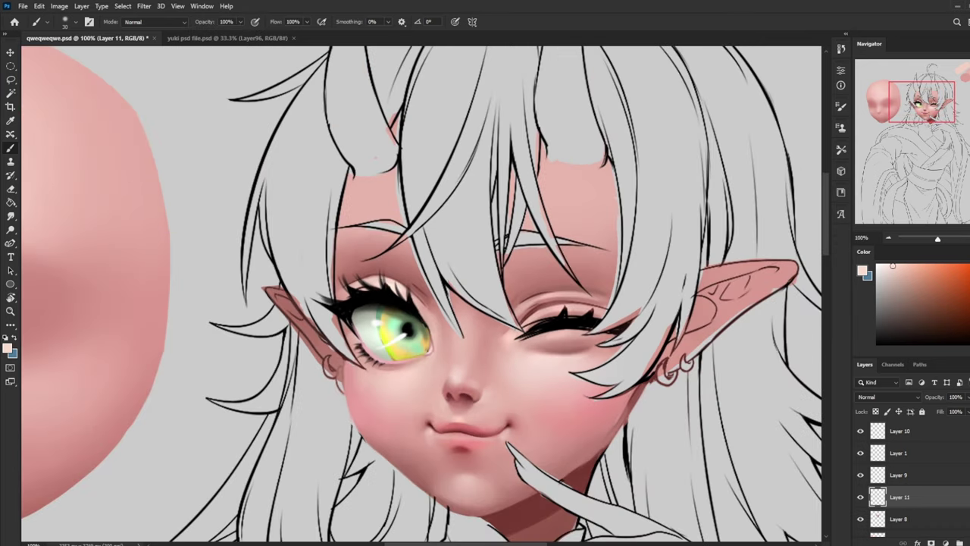
right_click(438, 260)
left_click(474, 270)
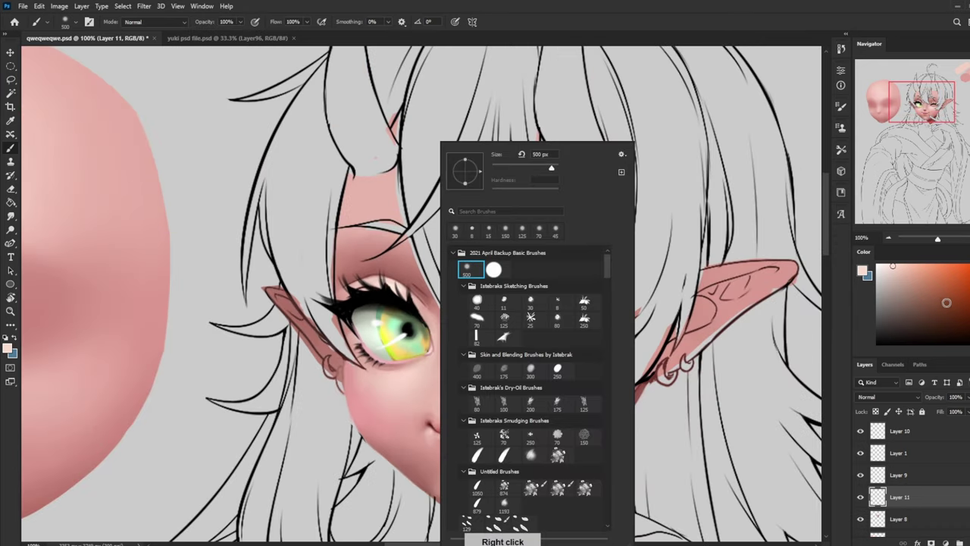
left_click(394, 269, "alt")
left_click_drag(746, 379, 200, 261)
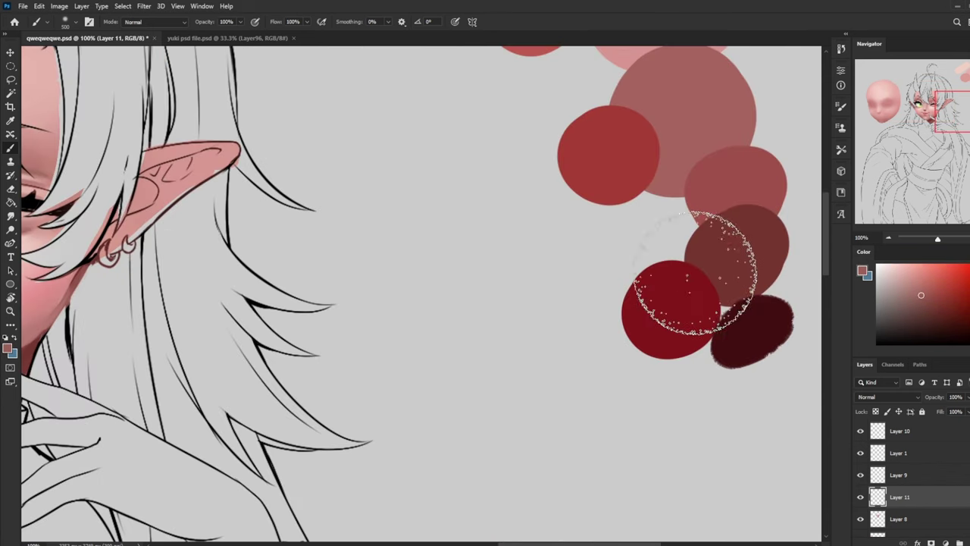
left_click(748, 326, "alt")
left_click_drag(338, 294, 803, 307)
left_click_drag(477, 282, 508, 320)
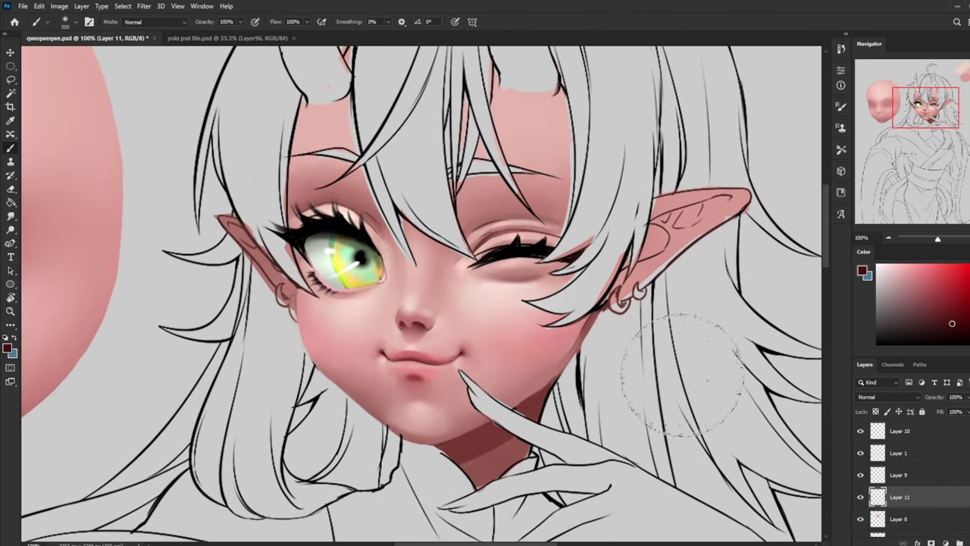
Reduce the brush to 250 px at 6% opacity and choose an even darker red as the painting colour
key("bracketleft")
key("bracketleft")
key("bracketleft")
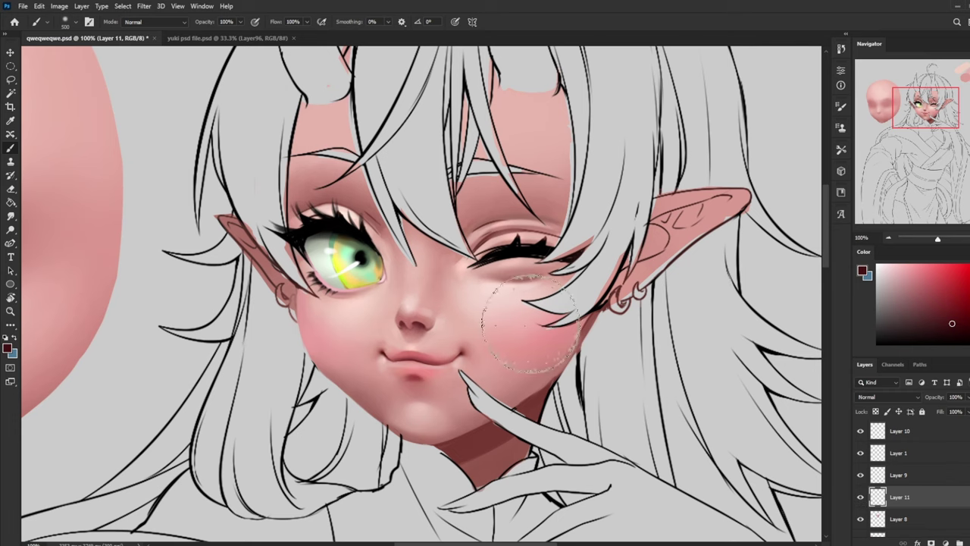
left_click(241, 22)
left_click(195, 36)
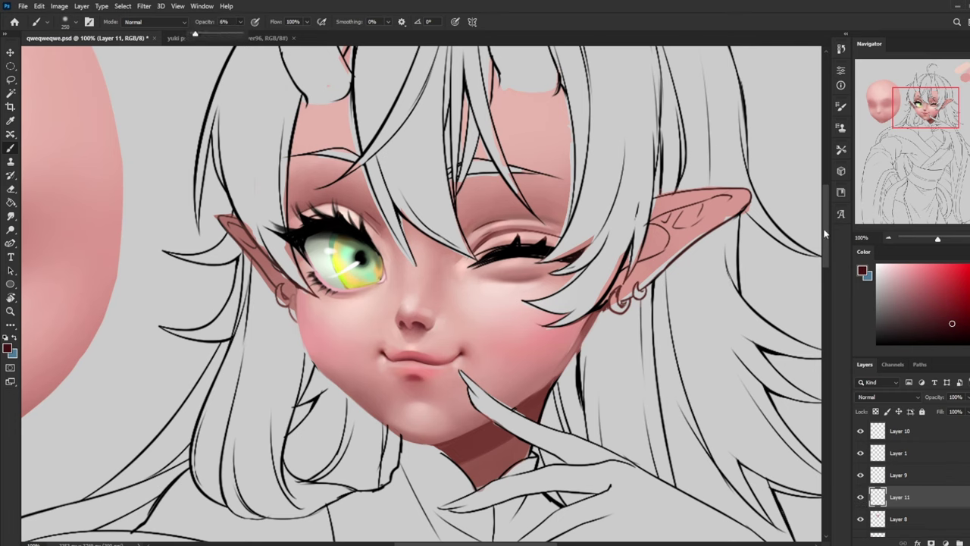
left_click(959, 328)
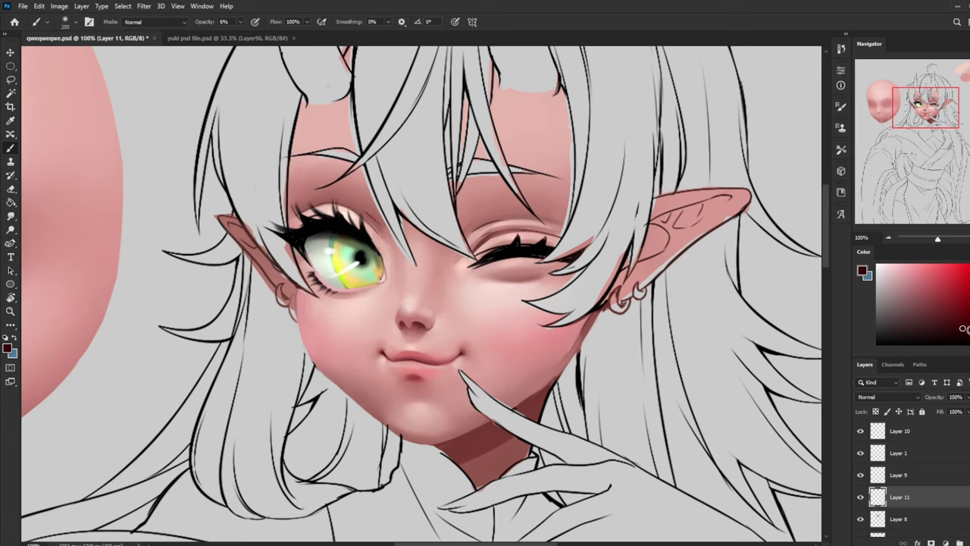
Shade the open eye's upper eyelid on Layer 11 at 22% opacity, shrinking the brush from 150 px to 35 px
key("bracketleft")
key("bracketleft")
key("bracketleft")
key("bracketleft")
key("2")
key("2")
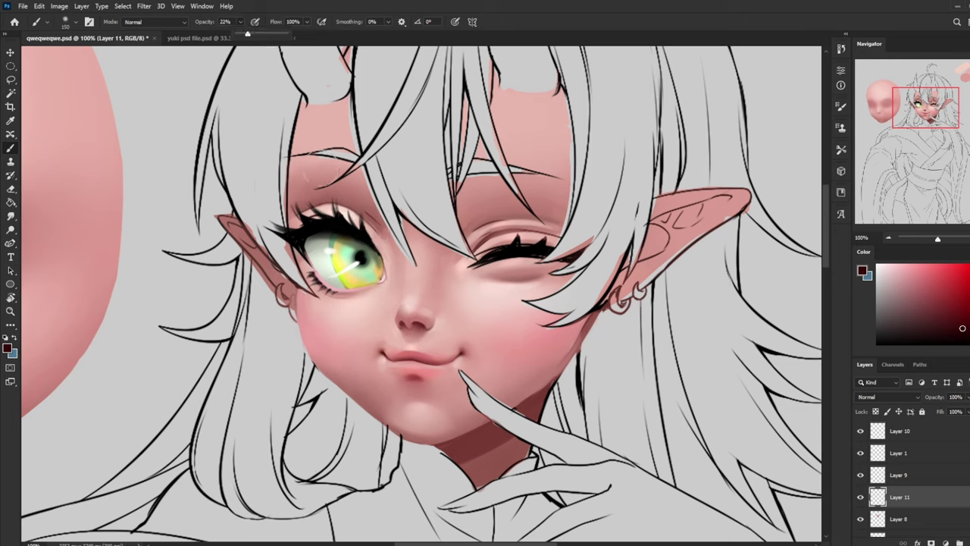
key("bracketleft")
key("bracketleft")
key("bracketleft")
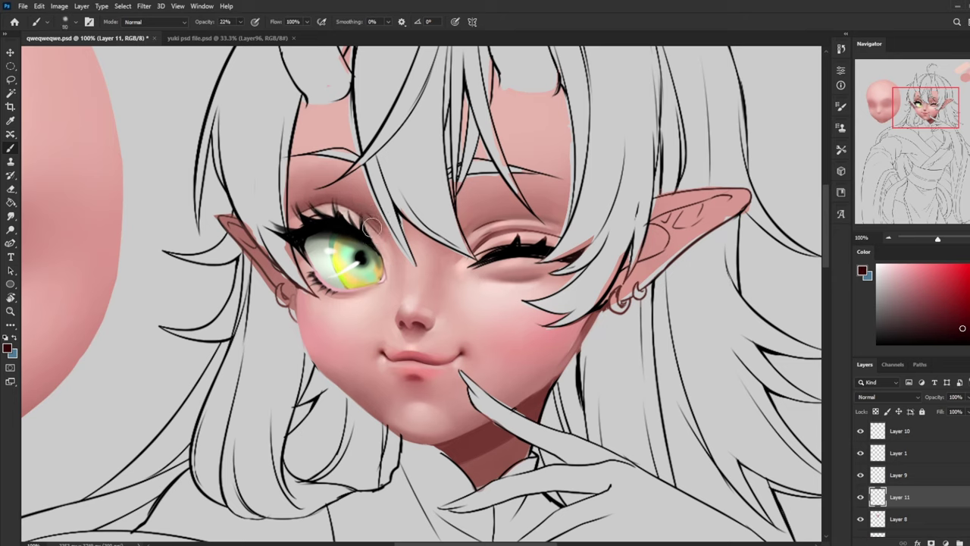
key("bracketleft")
key("bracketleft")
key("bracketleft")
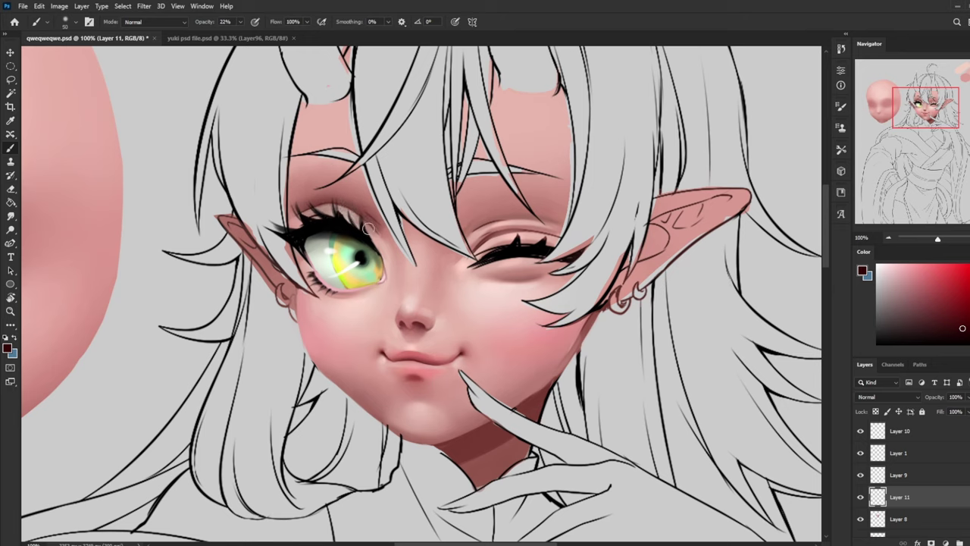
key("bracketleft")
mouse_move(349, 213)
left_mouse_down()
mouse_move(331, 205)
mouse_move(300, 218)
left_mouse_up()
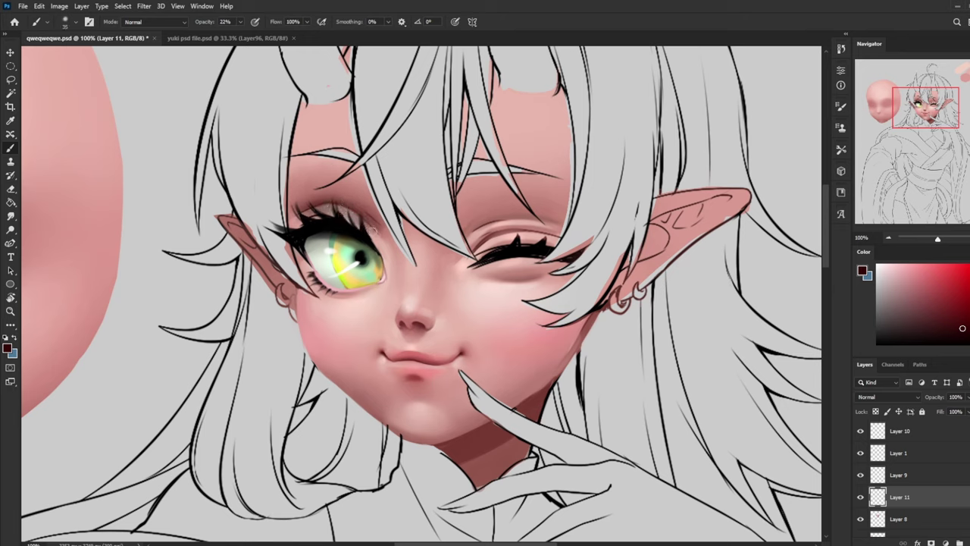
Erase the excess shadow between the open eye's upper lashes with a 35 px eraser, undoing the last stroke
key("e")
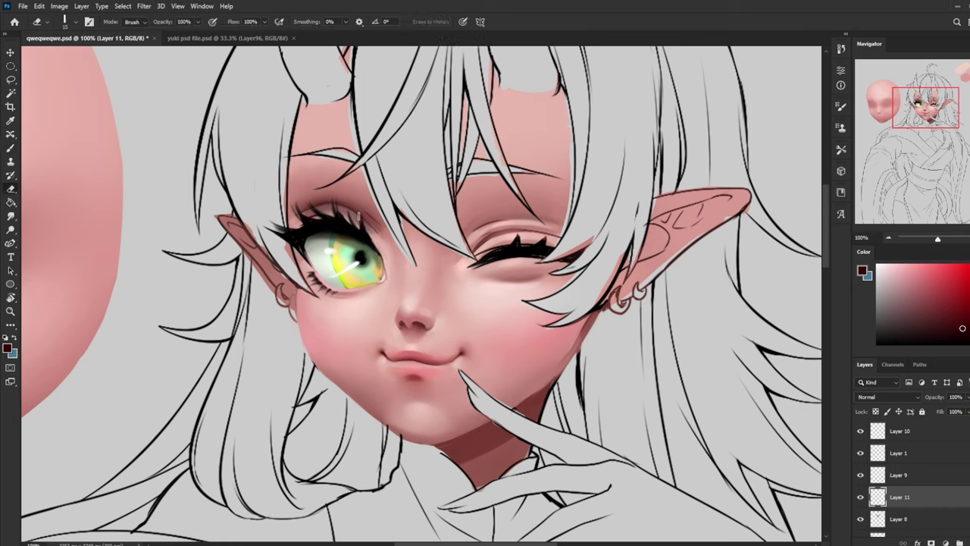
key("bracketright")
key("bracketright")
key("bracketright")
key("bracketright")
left_click_drag(345, 215, 377, 251)
left_click_drag(342, 207, 350, 222)
mouse_move(327, 207)
left_mouse_down()
mouse_move(333, 220)
mouse_move(346, 219)
mouse_move(336, 218)
left_mouse_up()
mouse_move(325, 207)
left_mouse_down()
mouse_move(305, 227)
mouse_move(349, 220)
left_mouse_up()
key("ctrl+z")
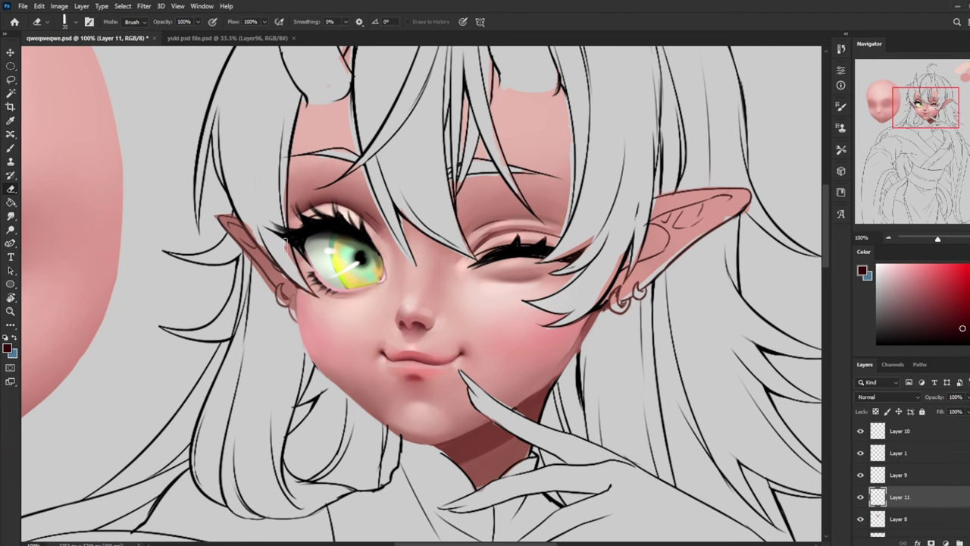
Toggle Layer 11's visibility to compare the eyelid with and without the added shadow
key("ctrl+minus")
left_click(860, 497)
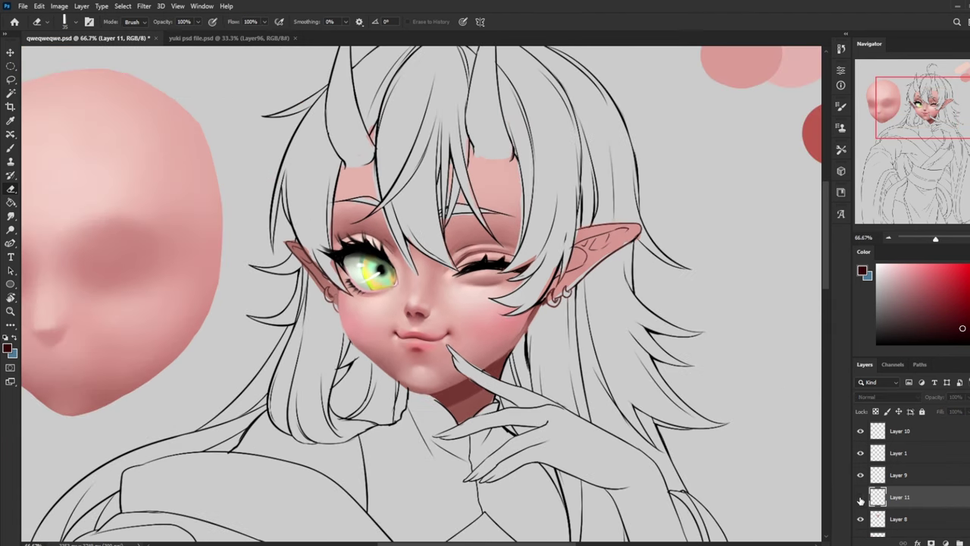
left_click(860, 497)
left_click(860, 497)
left_click(860, 497)
Switch the eraser to the soft brush at 200 px and merge Layer 11 down into Layer 8
right_click(424, 222)
left_click(461, 267)
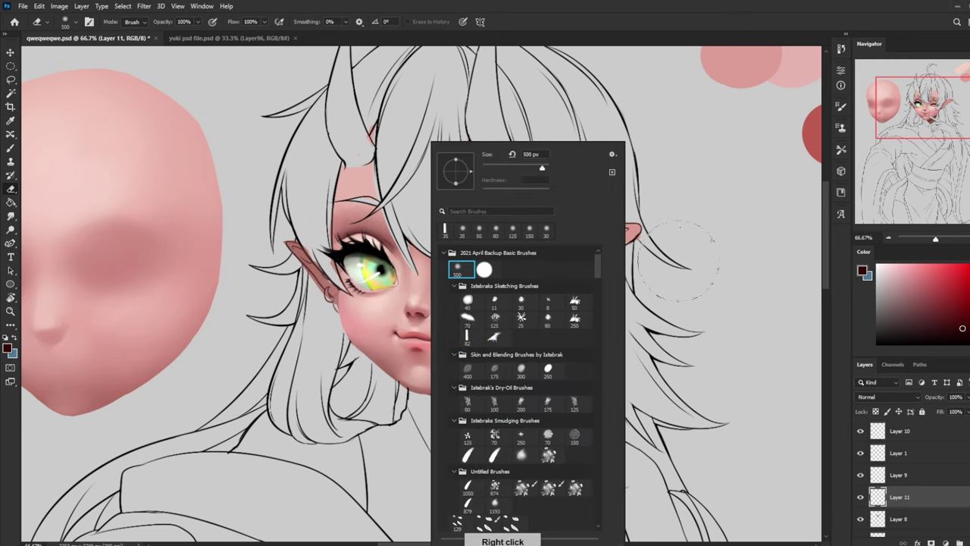
left_click(716, 261)
key("bracketleft")
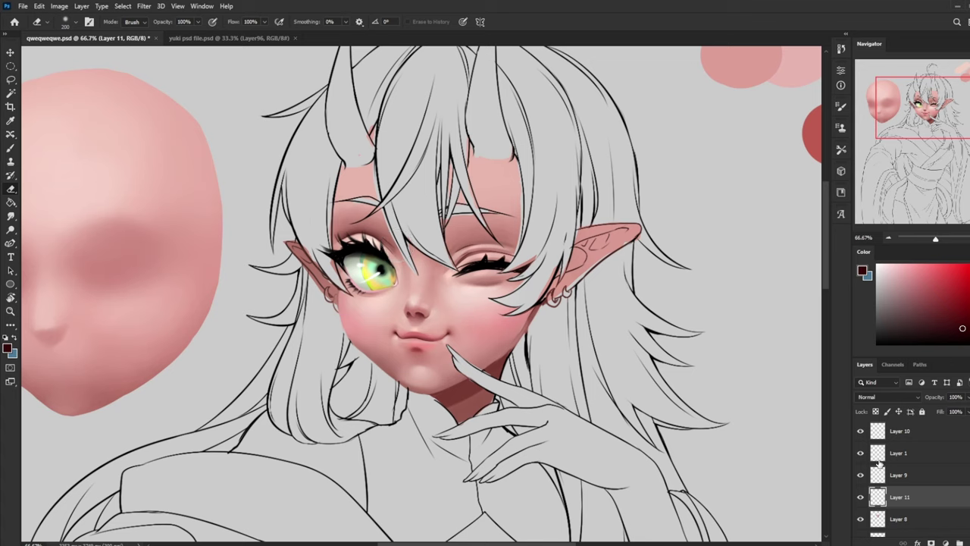
right_click(922, 506)
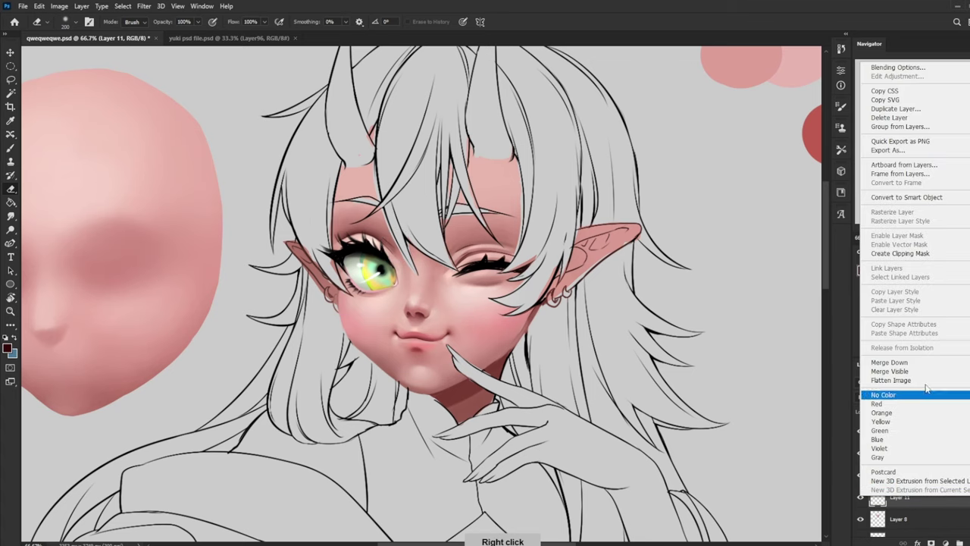
left_click(894, 361)
Blend sampled skin tones over the open eye's upper eyelid and inner corner on Layer 8, using a 20 px brush at 45% opacity and the Smudge tool
key("b")
left_click(372, 233, "alt")
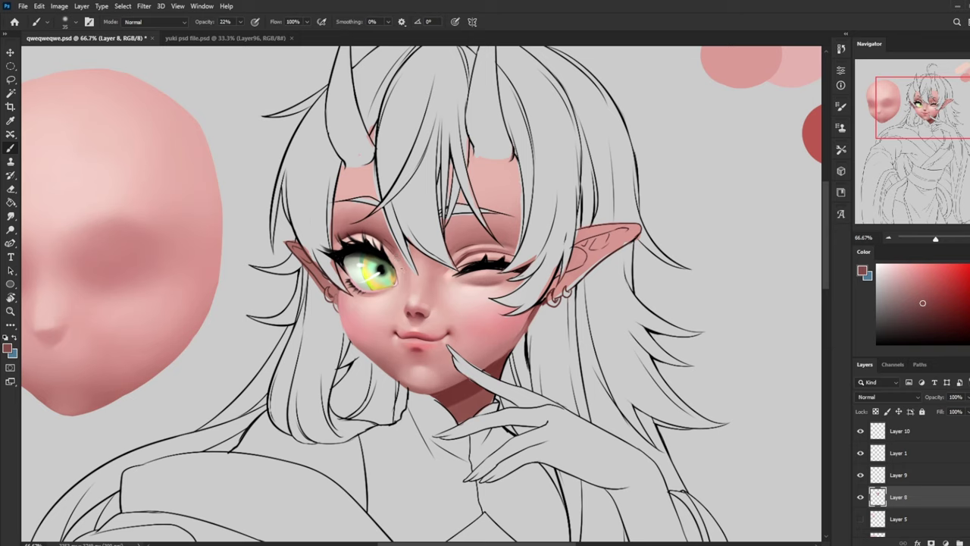
left_click(400, 282, "alt")
left_click(394, 248, "alt")
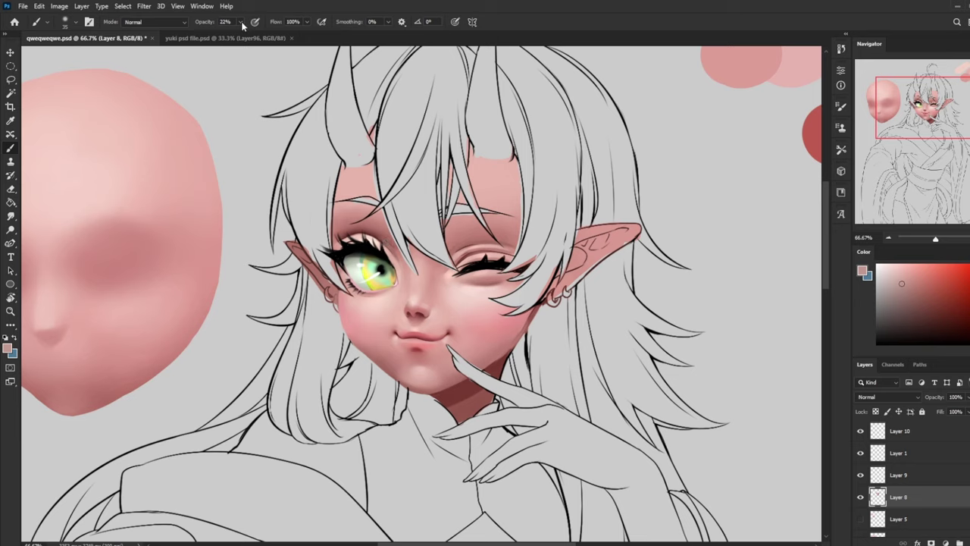
key("[")
left_click(394, 249, "alt")
left_click(376, 238, "alt")
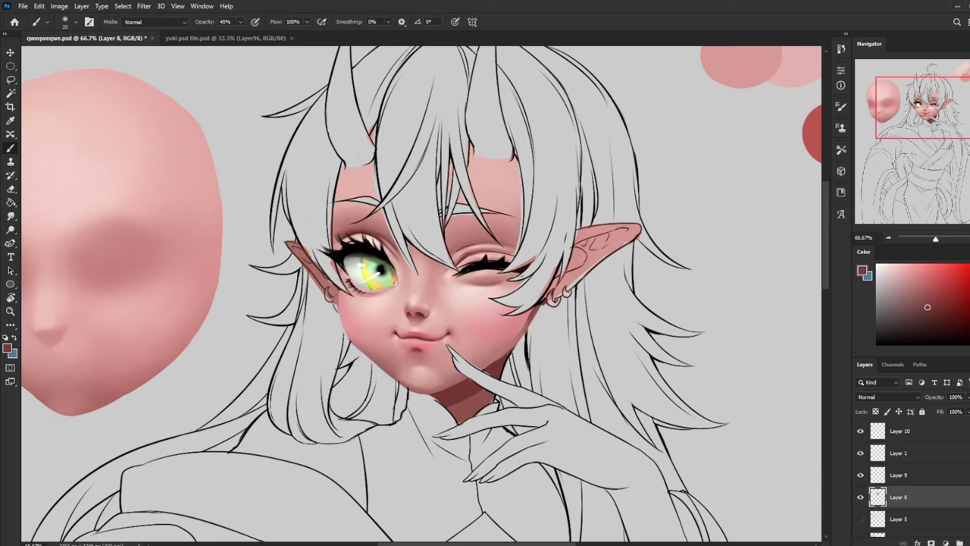
left_click(374, 224, "alt")
left_click(11, 217)
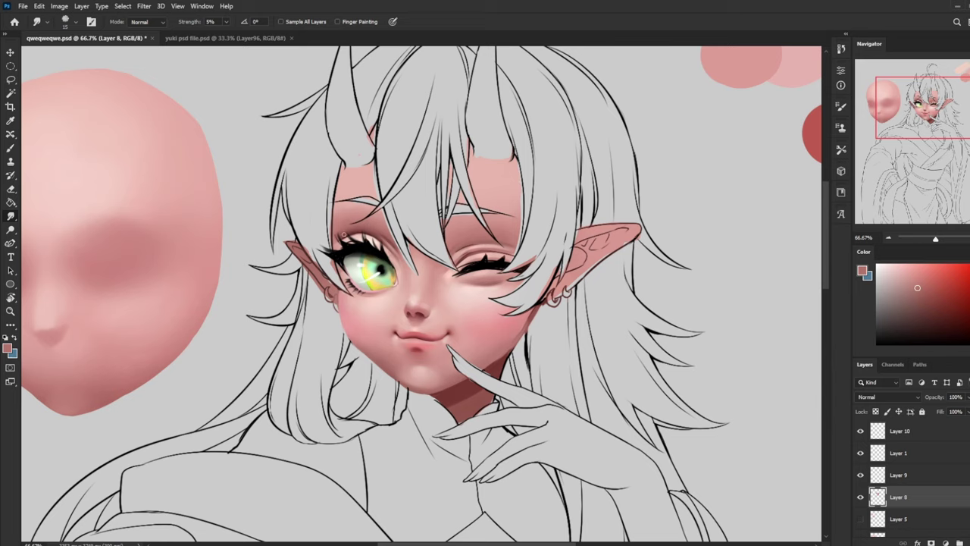
Retouch the open eye's upper eyelid with a sampled dark rose at 71% brush opacity, and smudge the strokes at 5% strength
key("b")
left_click(344, 261, "alt")
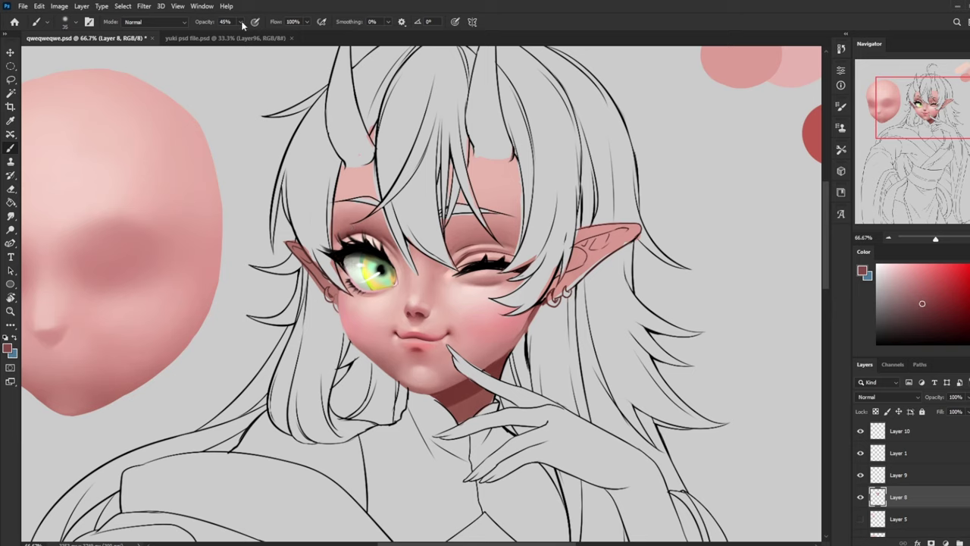
left_click_drag(240, 21, 253, 33)
key("bracketleft")
left_click(10, 216)
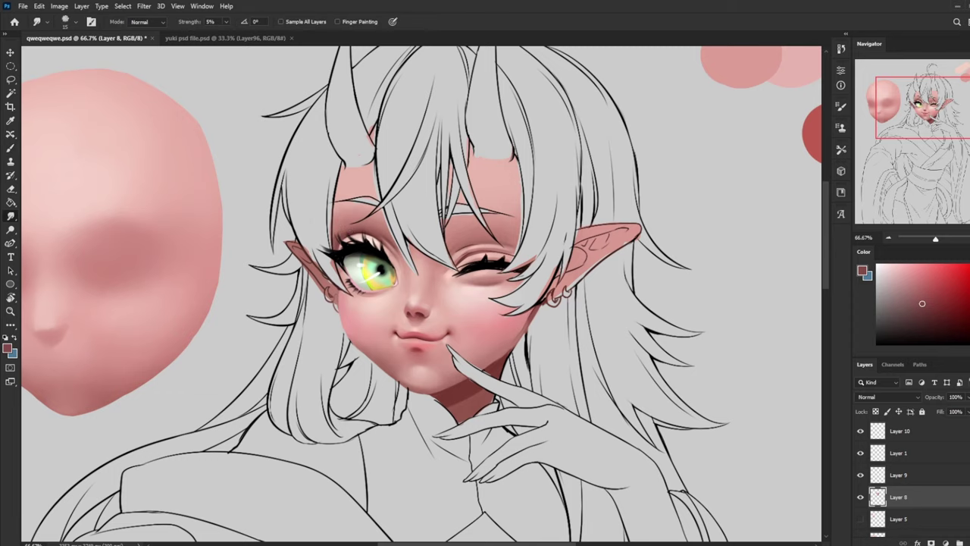
key("ctrl+minus")
key("ctrl+minus")
key("ctrl+plus")
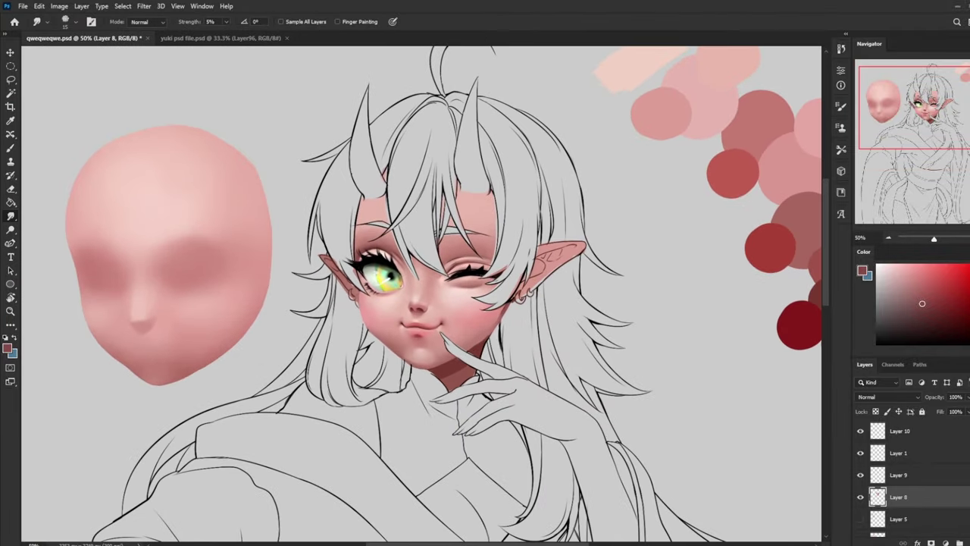
Paint a sampled light skin tone beneath the open eye to soften the outer end of its lower eyelid shadow at 71% opacity
key("b")
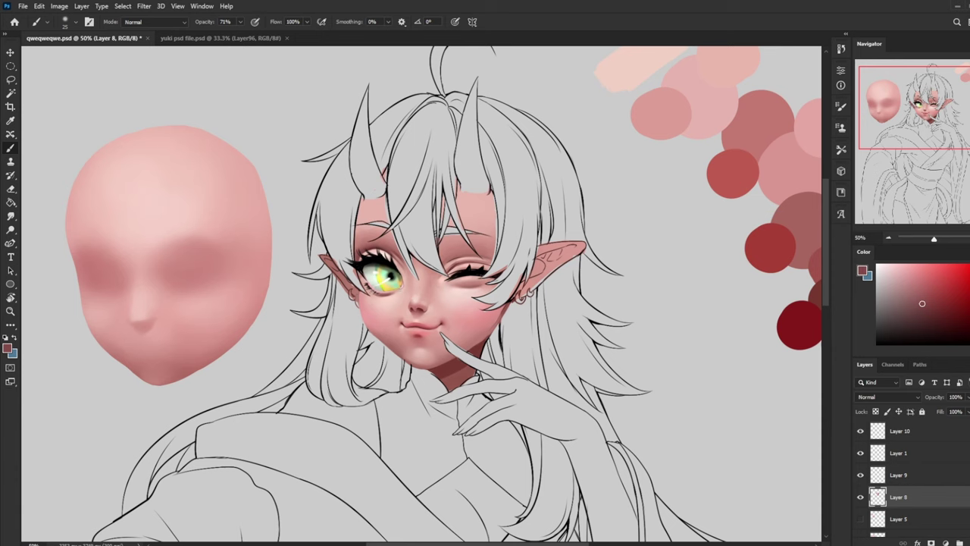
key("ctrl+space")
left_click_drag(331, 238, 439, 324)
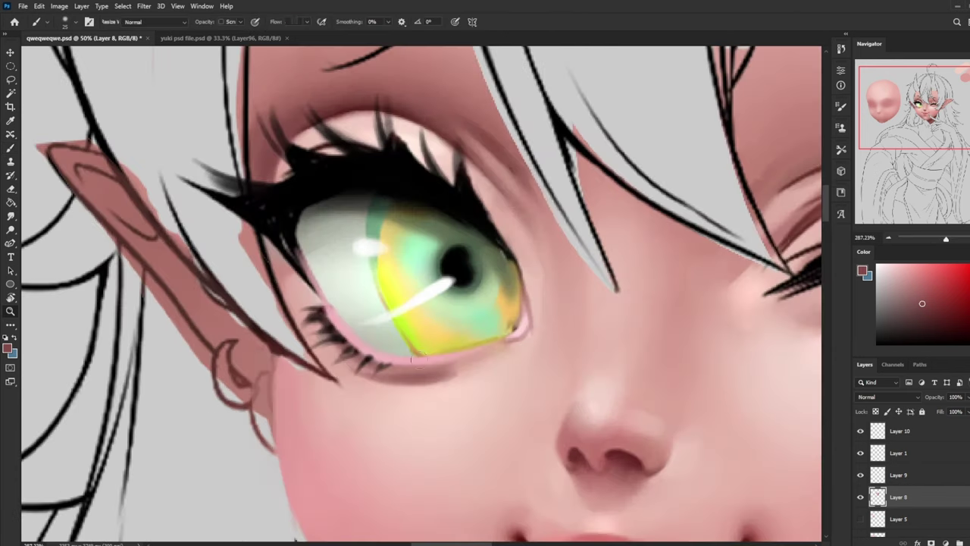
key("b")
left_click(484, 363, "alt")
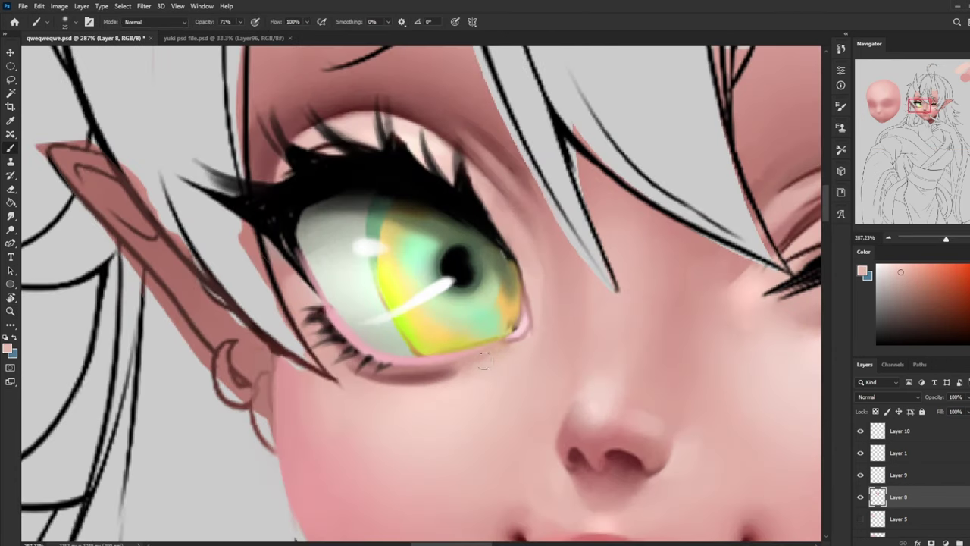
key("bracketright")
key("bracketright")
mouse_move(457, 370)
left_mouse_down()
mouse_move(393, 371)
mouse_move(447, 380)
left_mouse_up()
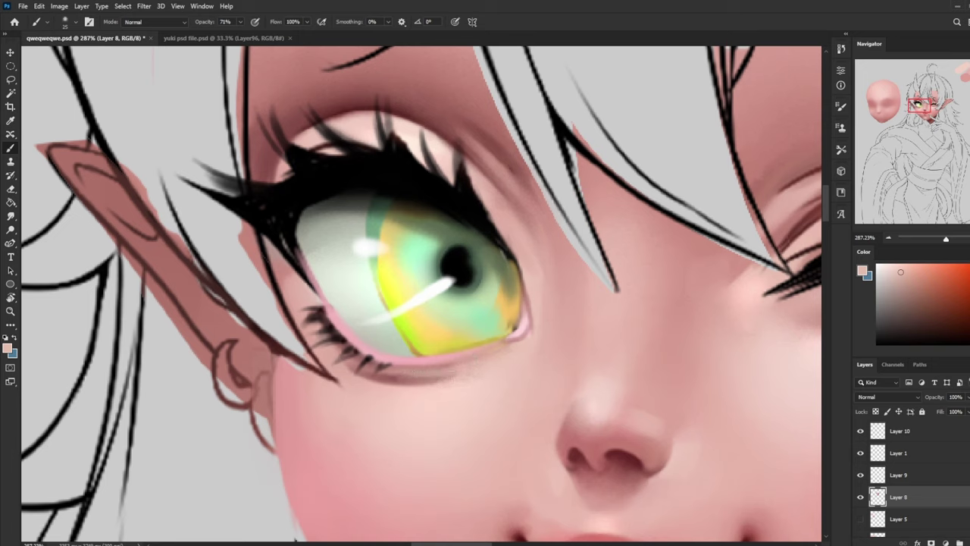
Refine the shadow under the open eye's lower lashes with its sampled color, undo the last stroke, and smudge the shadow at 5% strength
left_click(403, 376, "alt")
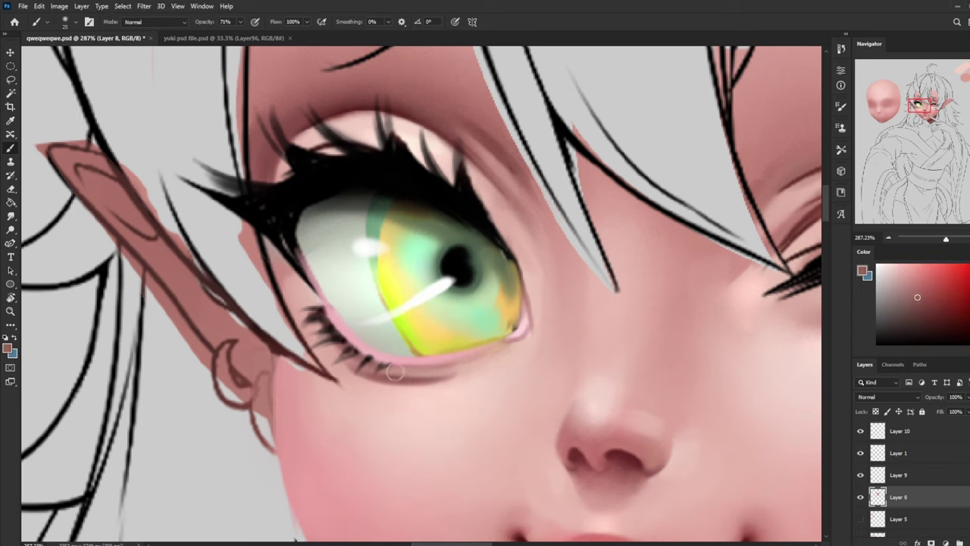
left_click_drag(427, 379, 468, 370)
key("ctrl+z")
key("bracketleft")
left_click(11, 216)
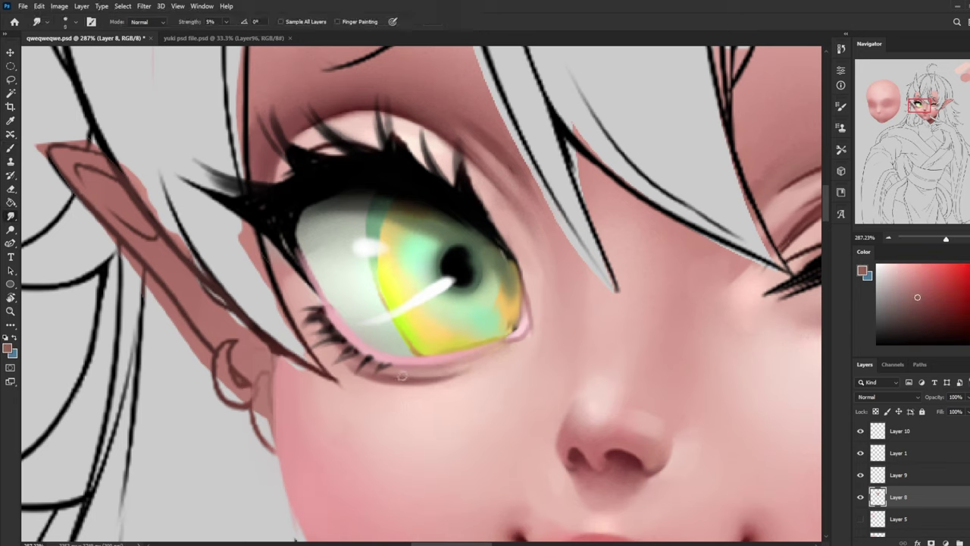
key("ctrl+0")
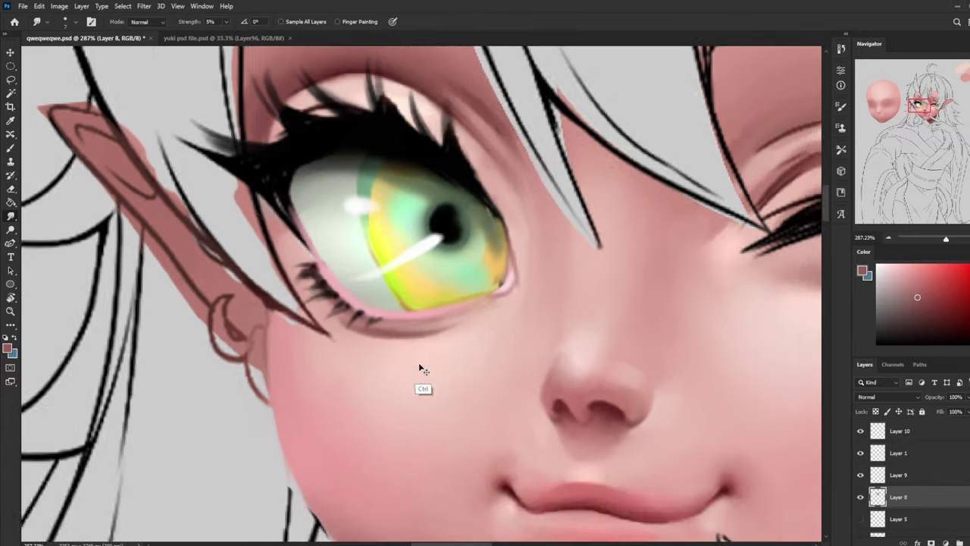
key("ctrl+plus")
key("ctrl+plus")
key("ctrl+plus")
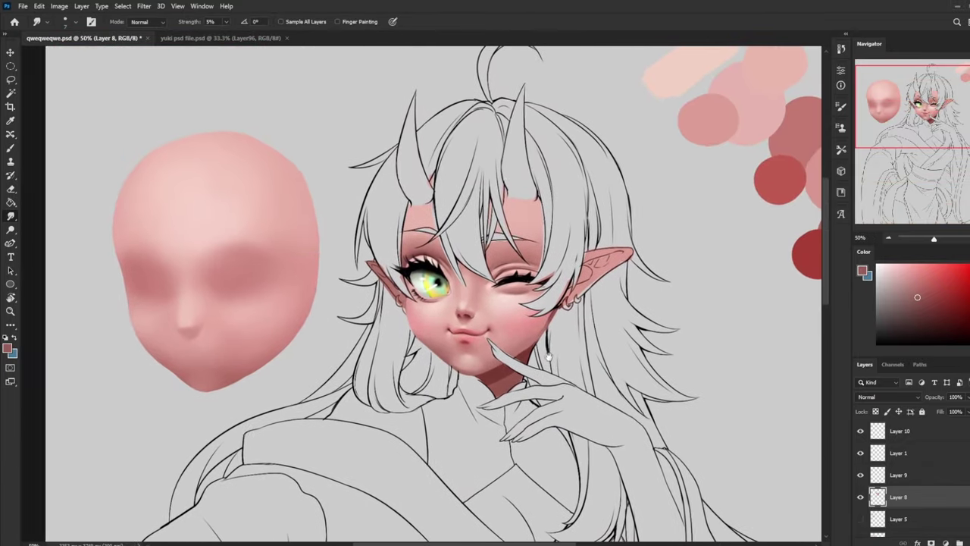
Set up a new layer above Layer 8 for shading, with the soft 500 px brush and the darkest red swatch as the paint color
key("b")
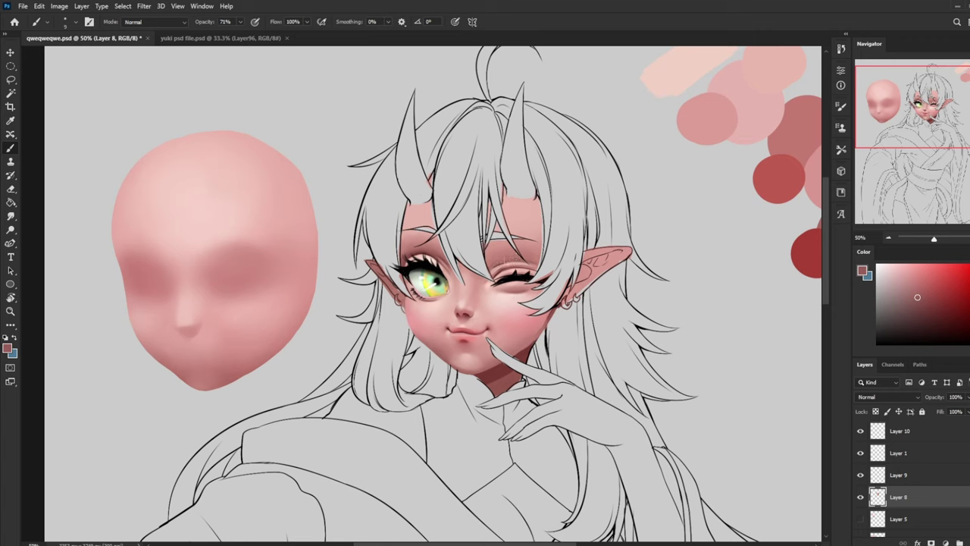
right_click(532, 260)
left_click(568, 268)
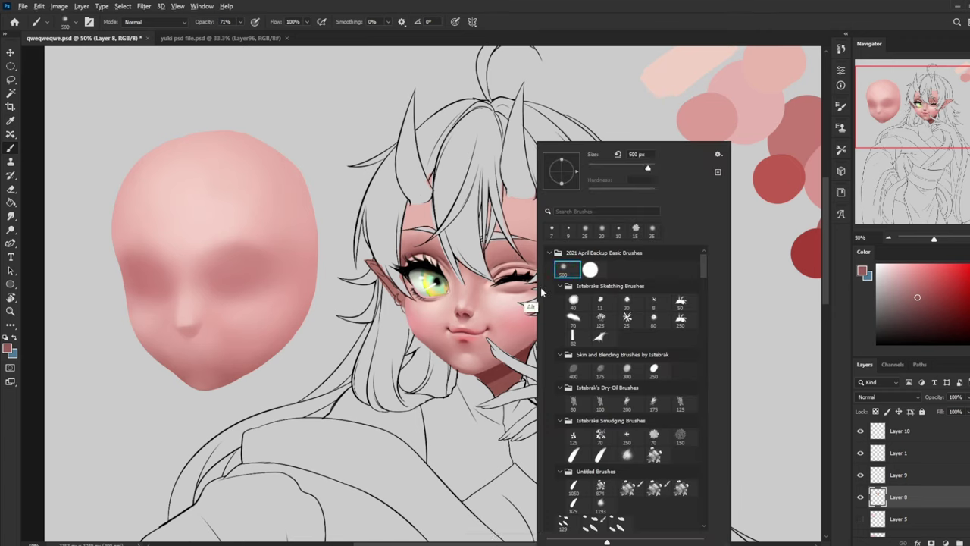
left_click(861, 476)
left_click(861, 475)
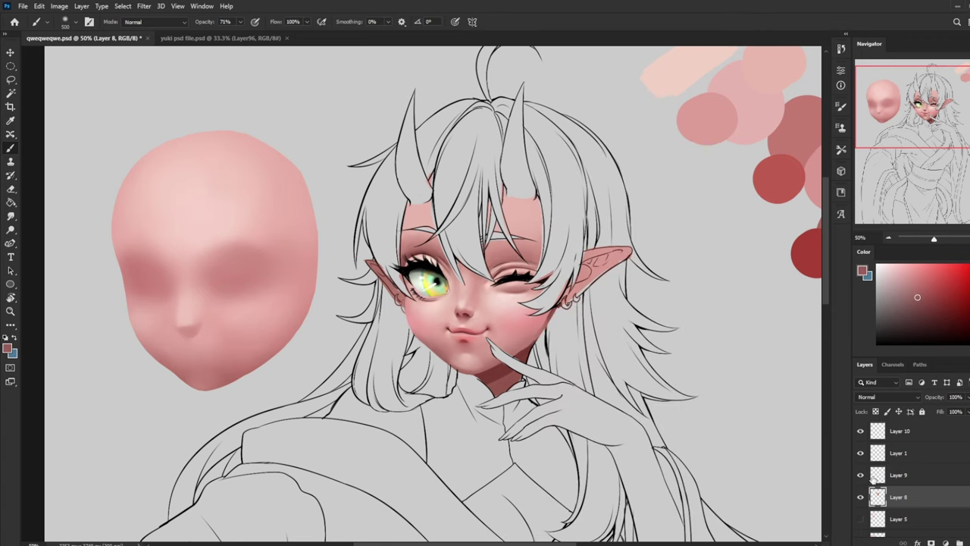
left_click(957, 541)
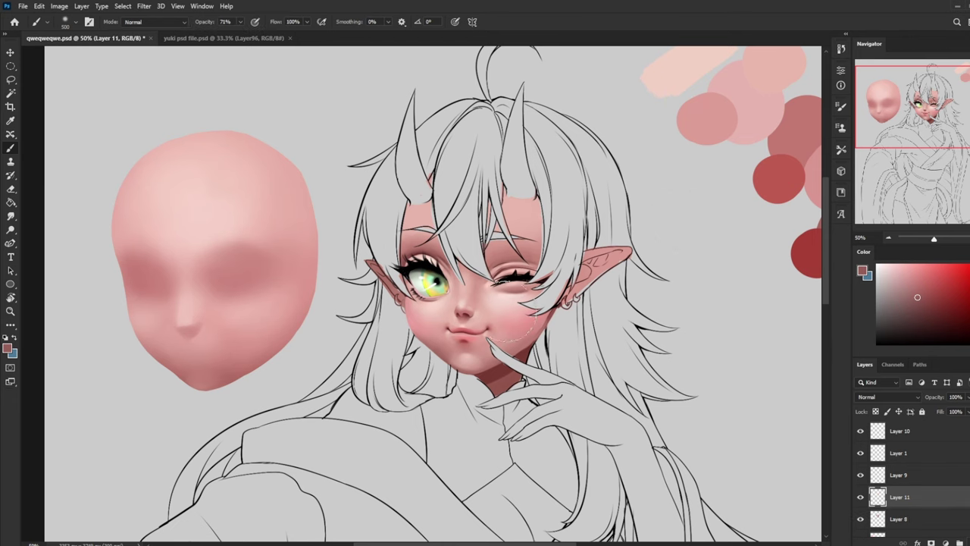
left_click_drag(697, 274, 549, 295)
left_click(738, 357, "alt")
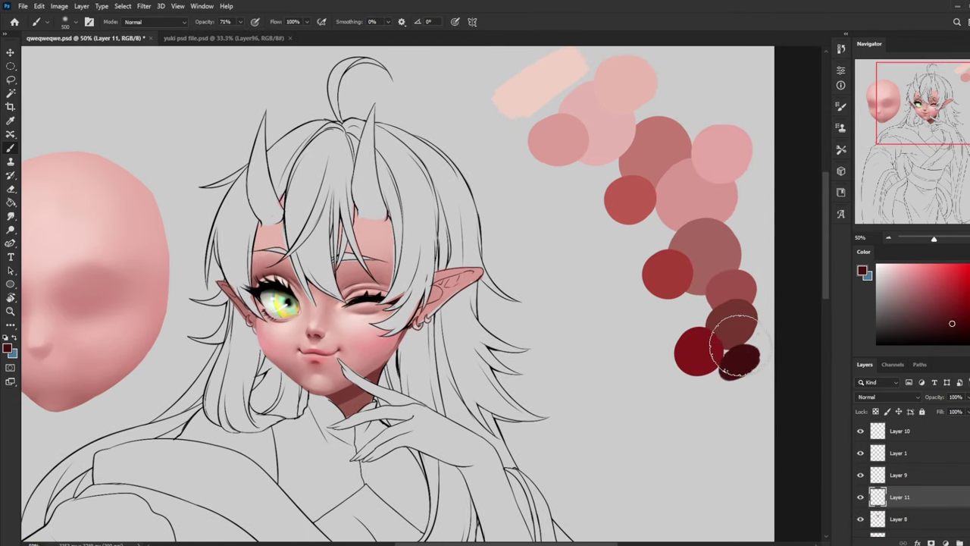
Shade the closed eye's upper eyelid in the dark red at 18% opacity, reducing the soft brush to 125 px and smaller
key("[")
key("[")
key("[")
key("[")
key("[")
left_click_drag(387, 281, 371, 279)
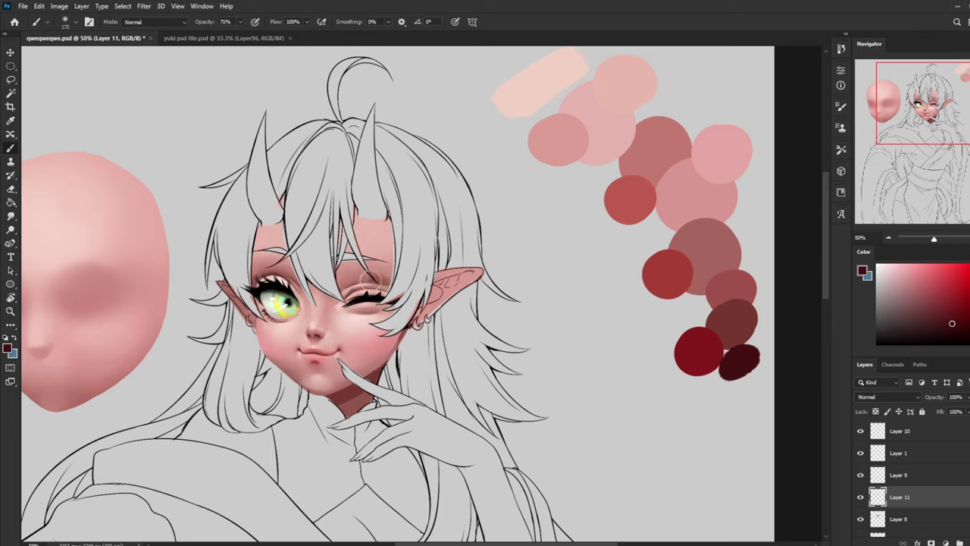
left_click(241, 22)
left_click_drag(245, 36, 211, 36)
left_click_drag(382, 284, 347, 285)
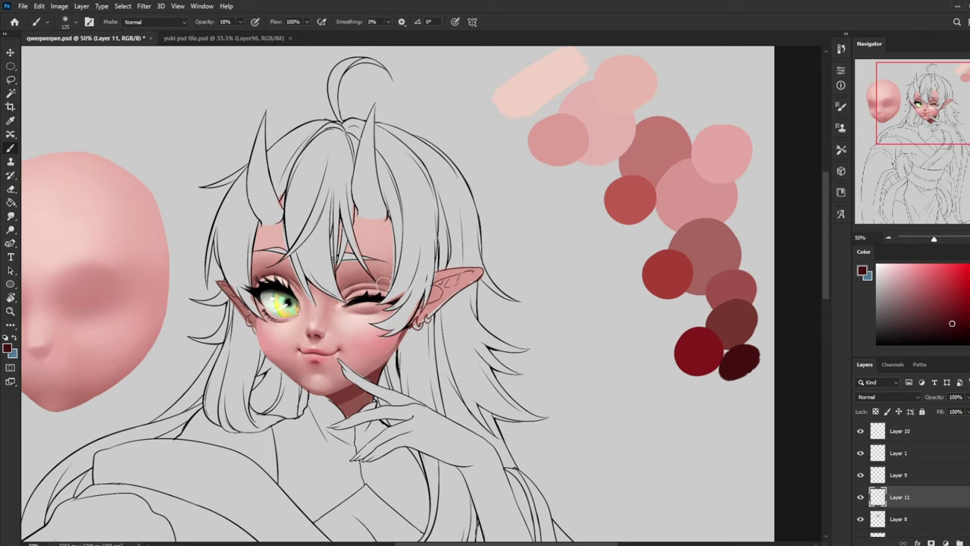
key("[")
key("[")
key("[")
key("[")
key("bracketleft")
key("bracketleft")
key("bracketleft")
key("bracketleft")
key("bracketleft")
Try to erase shadow from the closed eye's eyelid with the flat brush at 100 px, and undo the strokes
key("e")
right_click(370, 292)
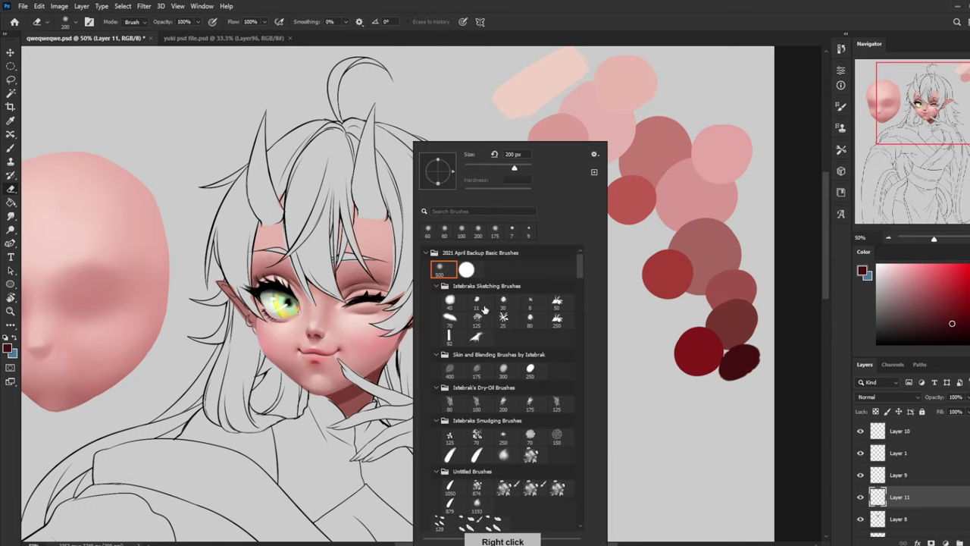
left_click(454, 340)
left_click(636, 347)
key("bracketright")
key("bracketright")
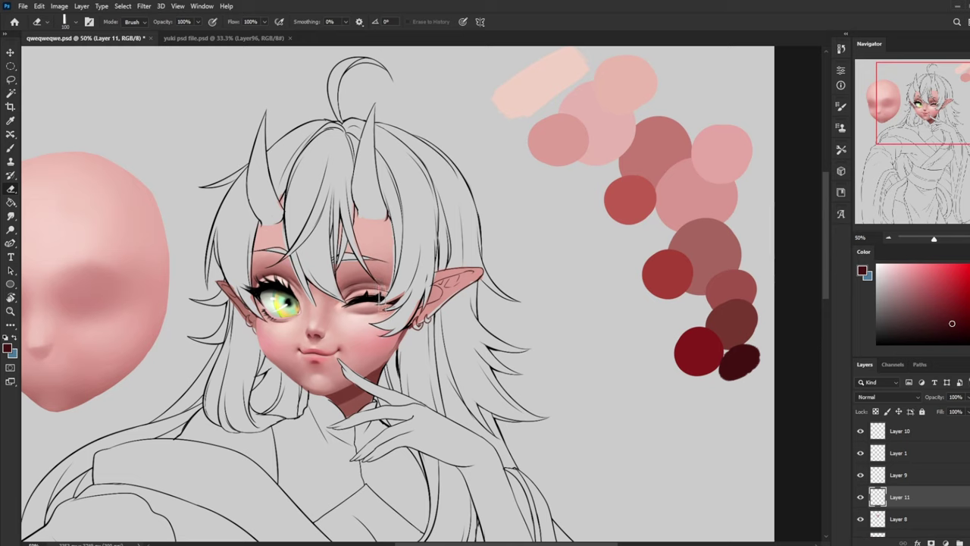
left_click_drag(381, 297, 351, 297)
key("ctrl+z")
key("ctrl+z")
key("ctrl+z")
key("ctrl+z")
Restore the eraser's soft 500 px brush and merge the closed-eye shading layer down into Layer 8
right_click(411, 270)
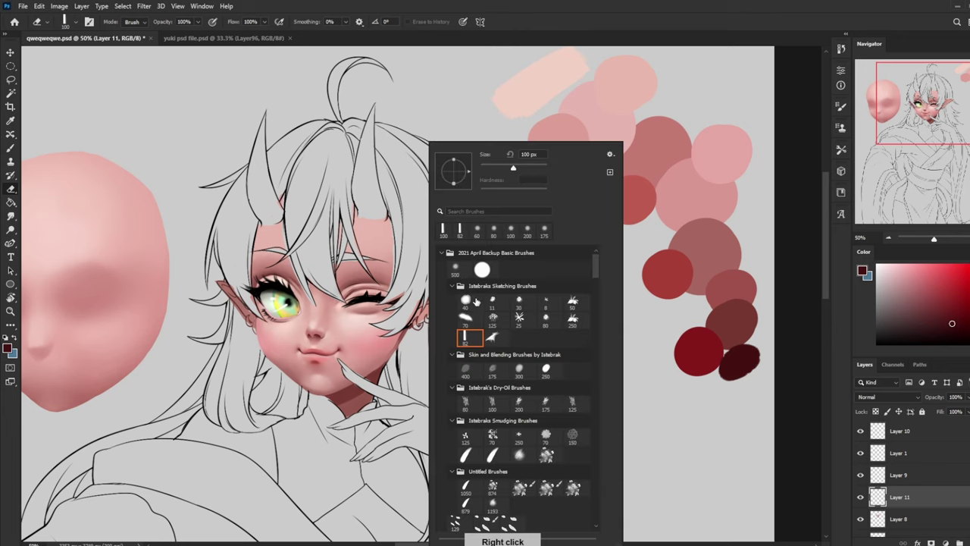
left_click(459, 269)
left_click(10, 217)
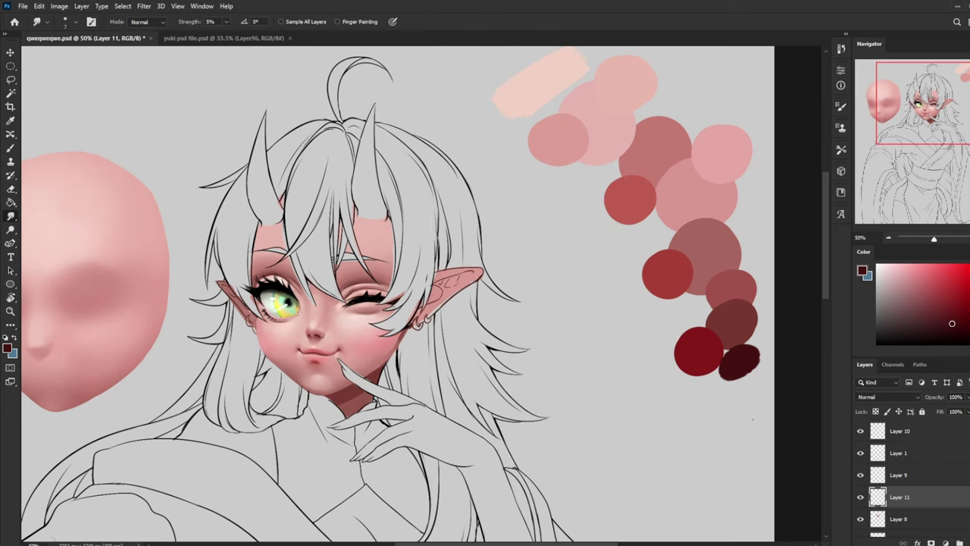
right_click(932, 505)
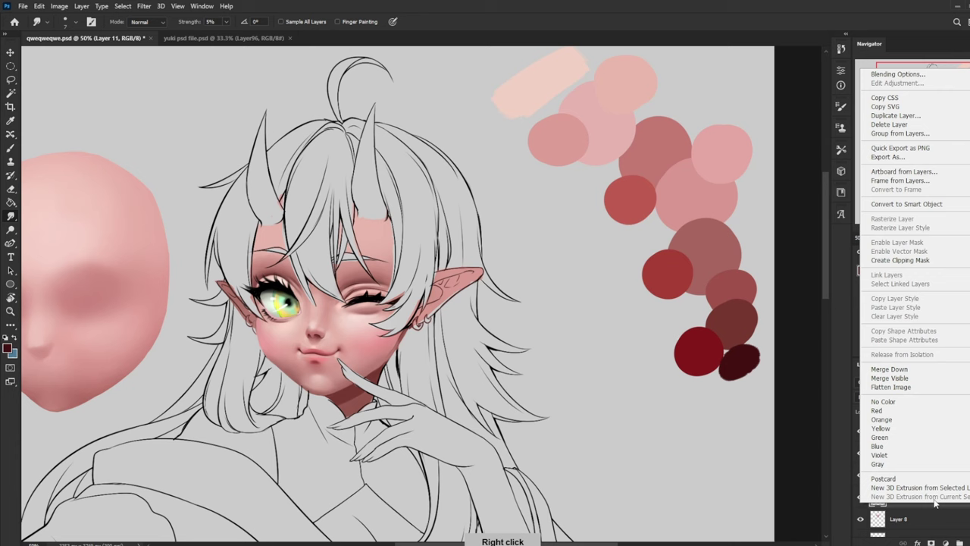
left_click(906, 370)
Paint a soft pale pink highlight on the forehead on a new layer with a 500 px brush at 48% opacity, blending it with Smudge
key("ctrl+minus")
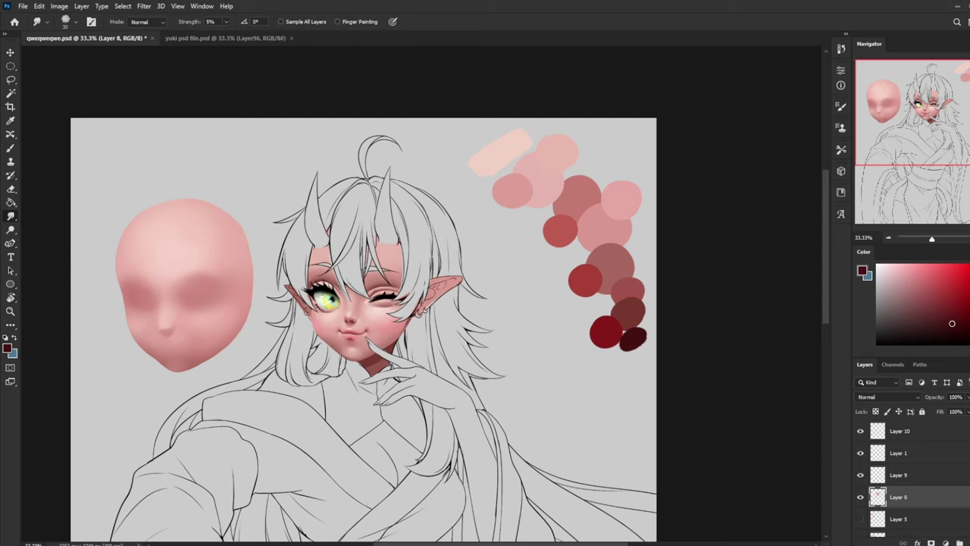
key("b")
left_click(377, 340, "alt")
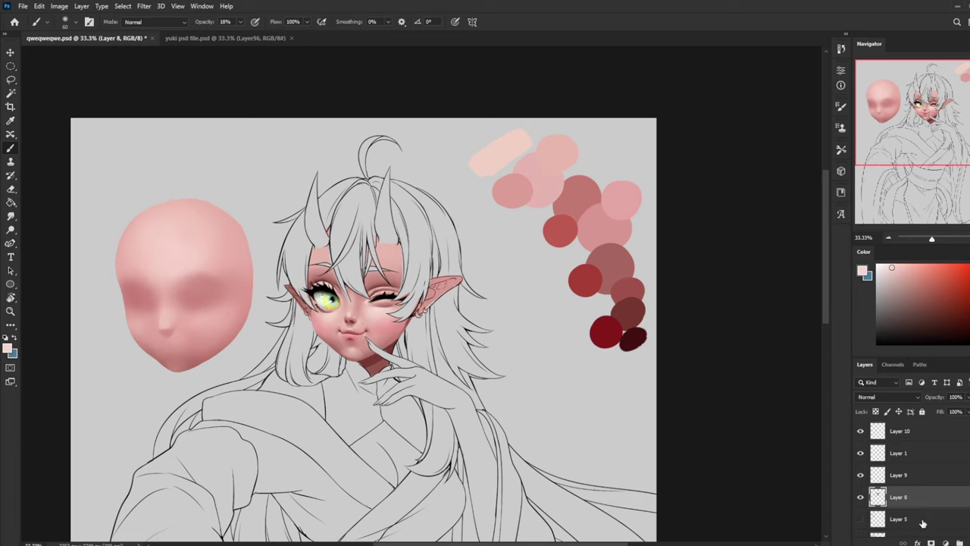
key("ctrl+shift+alt+n")
left_click(380, 312, "alt")
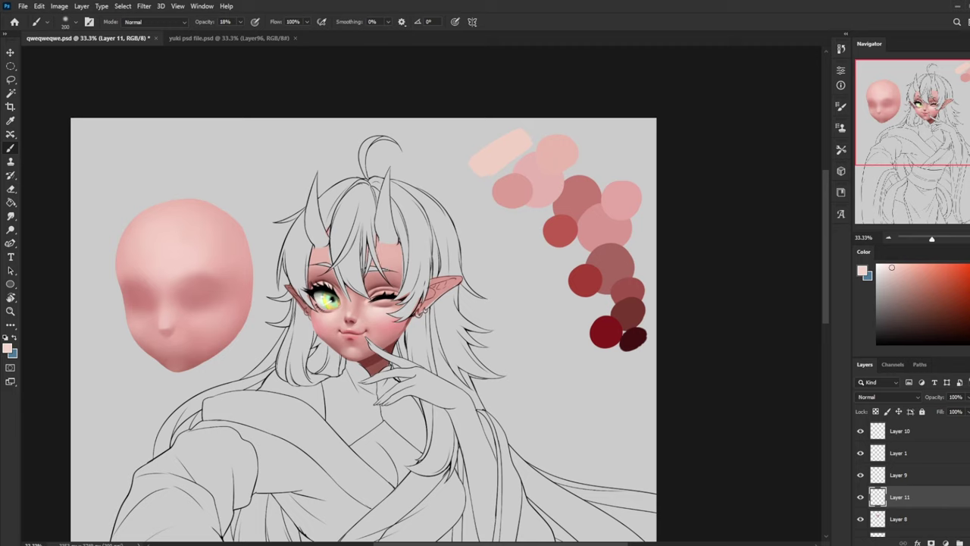
left_click(241, 21)
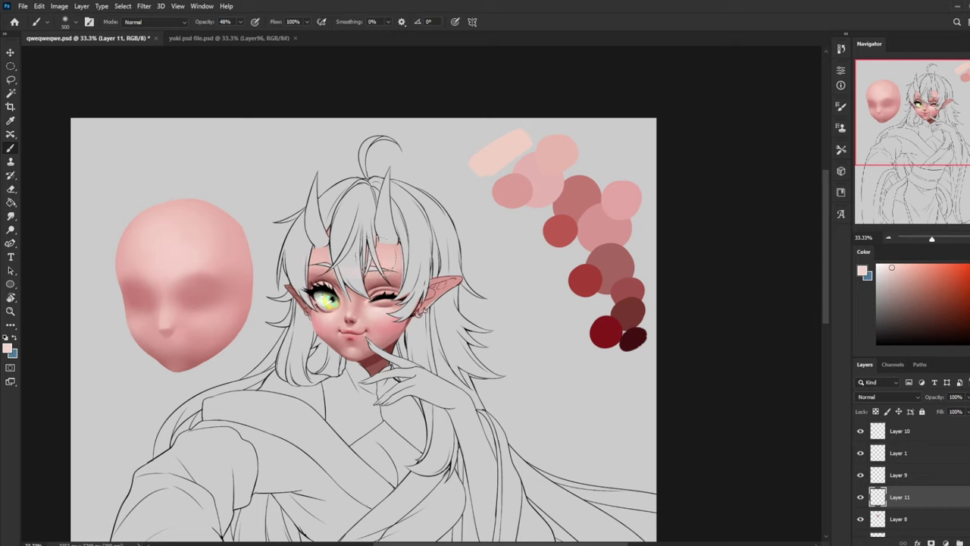
key("bracketleft")
key("bracketleft")
left_click(12, 216)
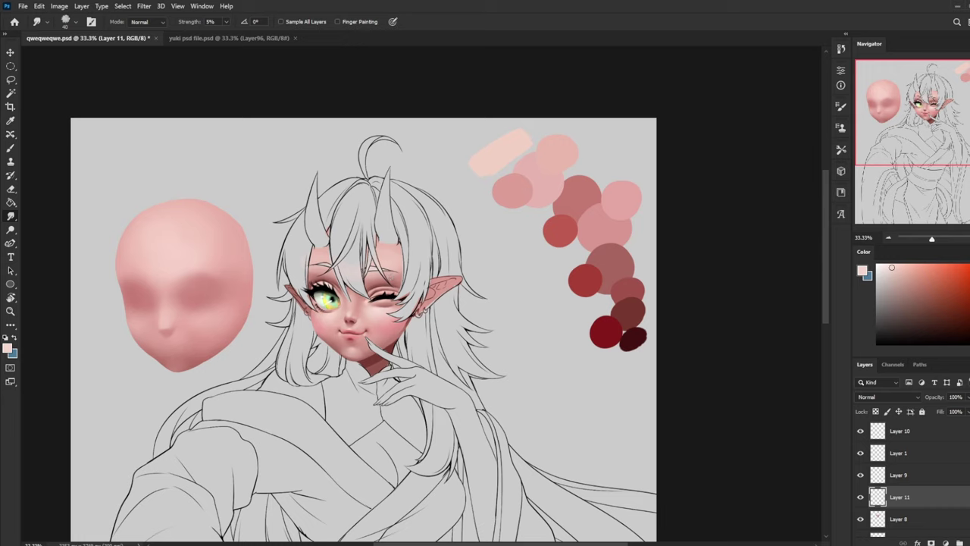
Add a new layer above the forehead highlight and lasso narrow cast-shadow shapes along the bangs over the forehead and nose bridge
key("b")
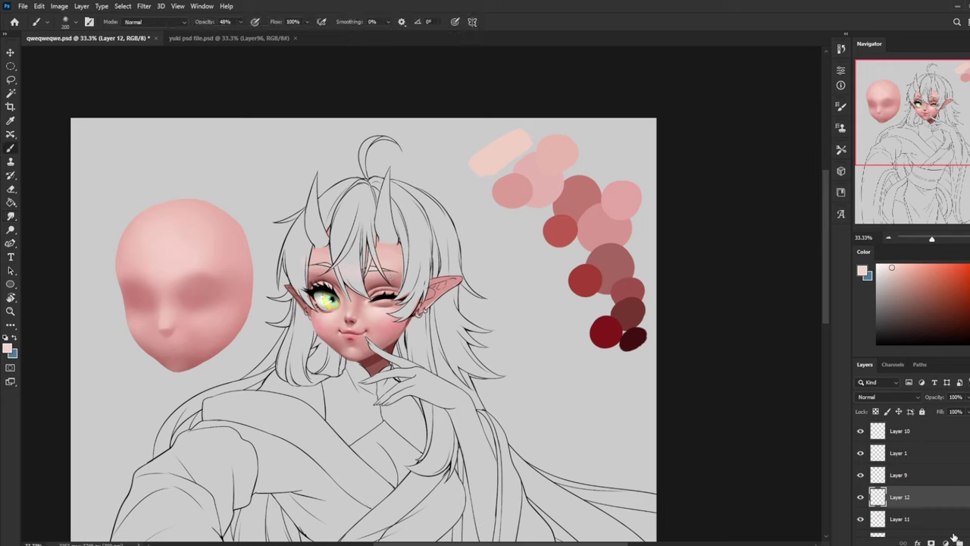
key("l")
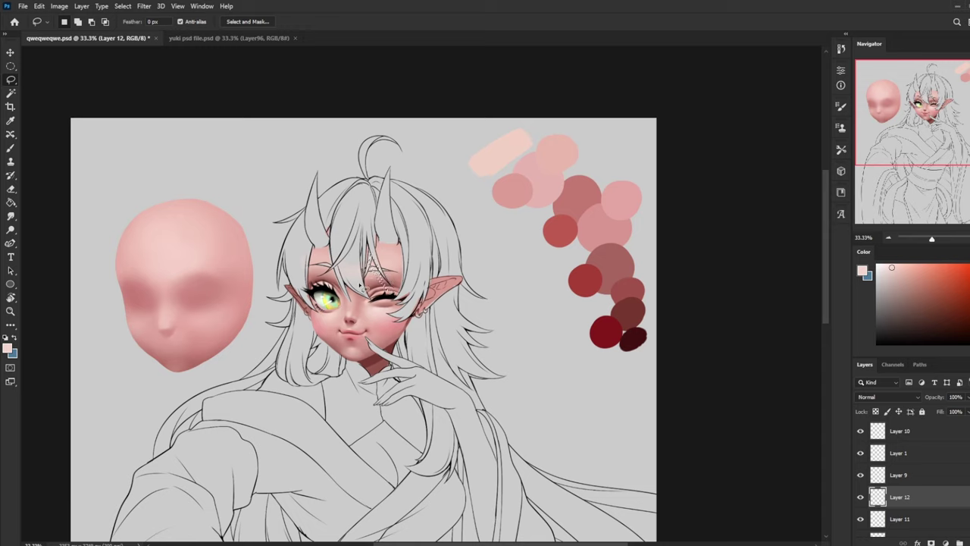
mouse_move(345, 290)
left_mouse_down()
mouse_move(370, 311)
mouse_move(347, 279)
mouse_move(349, 309)
mouse_move(329, 277)
mouse_move(323, 291)
mouse_move(322, 282)
mouse_move(328, 249)
mouse_move(358, 233)
mouse_move(348, 319)
mouse_move(333, 282)
mouse_move(334, 234)
mouse_move(357, 212)
mouse_move(341, 307)
mouse_move(331, 229)
left_mouse_up()
key("ctrl+z")
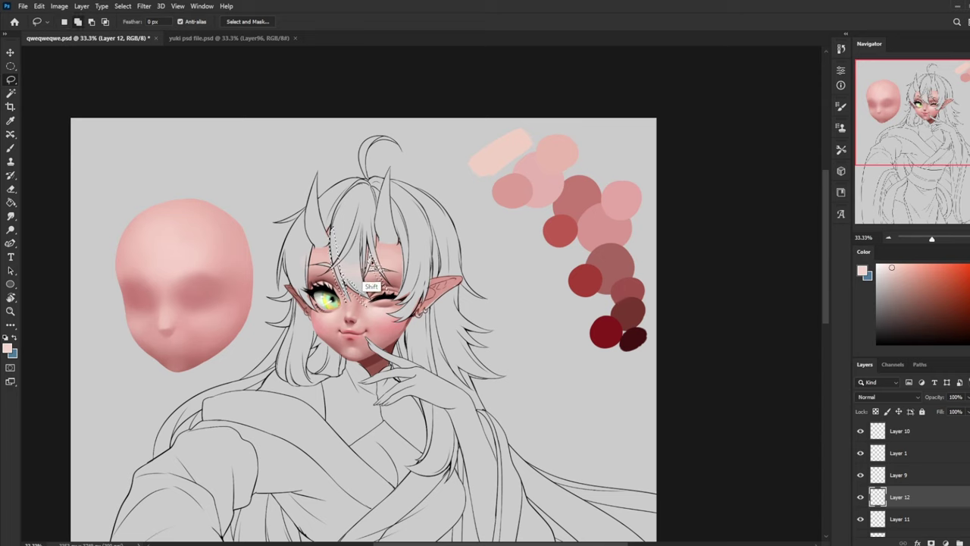
Merge the forehead highlight on Layer 11 down into Layer 8, and make Layer 12 active again
scroll(881, 492, "down", 2)
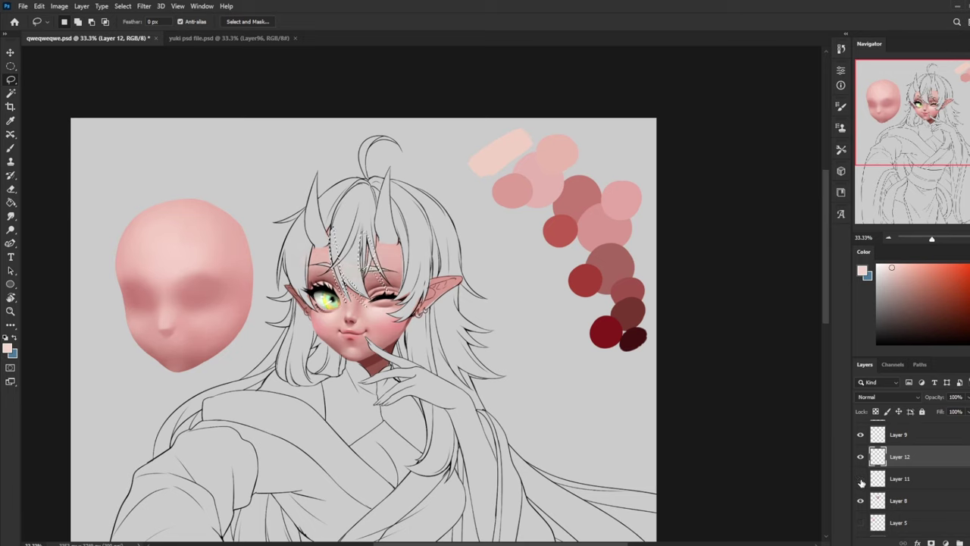
right_click(906, 479)
left_click(915, 353)
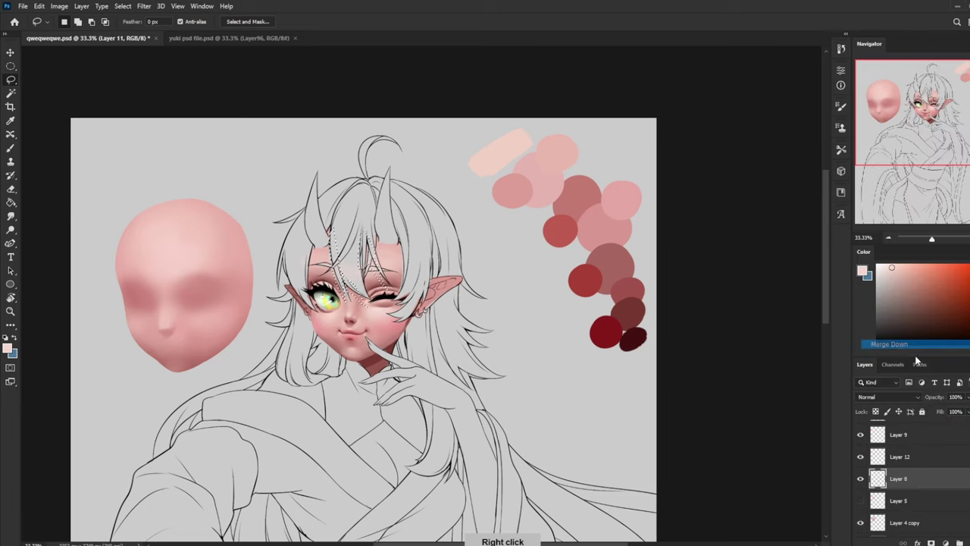
left_click(924, 459)
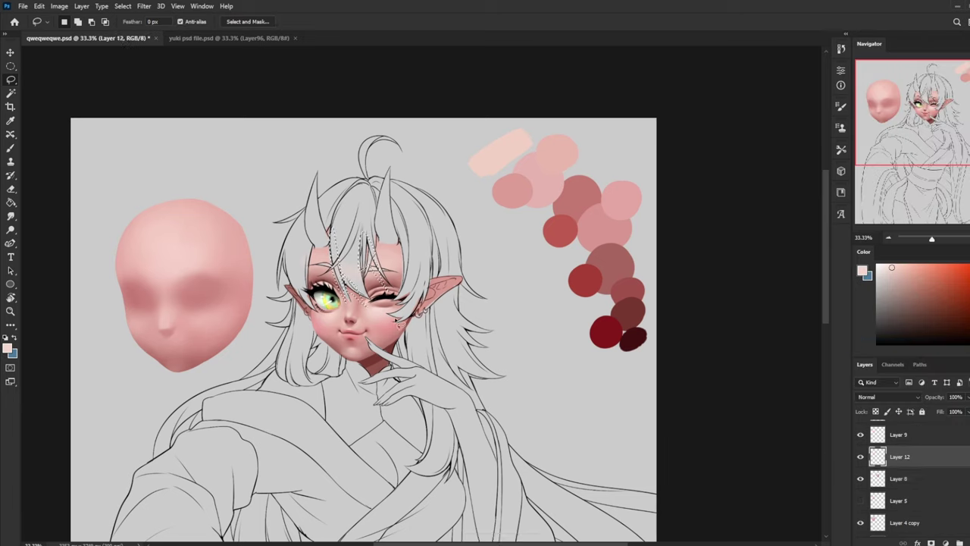
Fill the lassoed hair-shadow shapes on Layer 12 with the darkest maroon sampled from the palette
key("g")
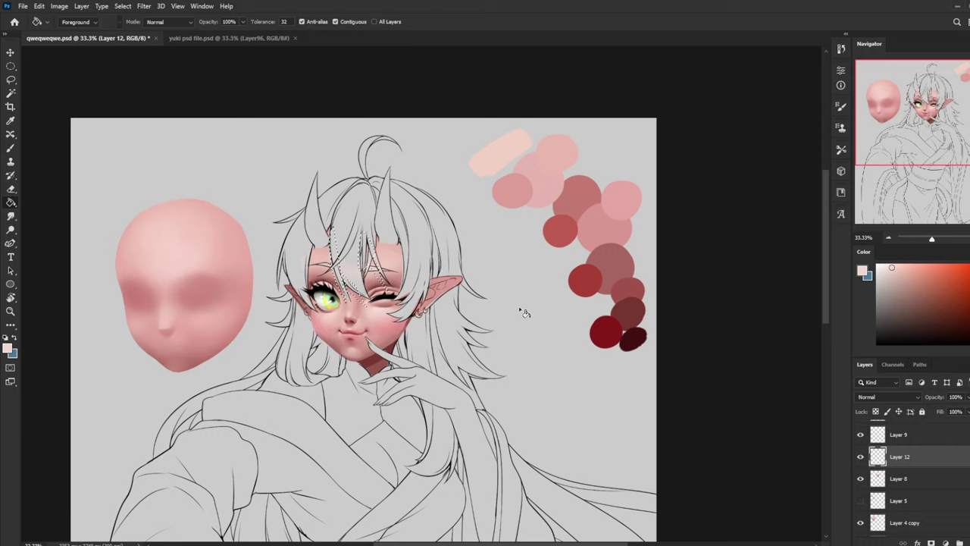
left_click(615, 332, "alt")
key("alt+BackSpace")
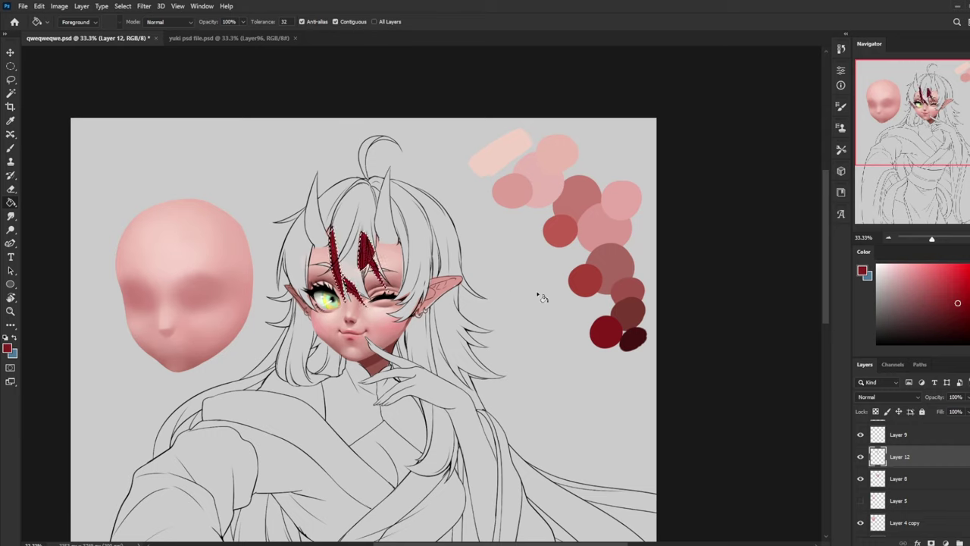
left_click(637, 339, "alt")
key("alt+BackSpace")
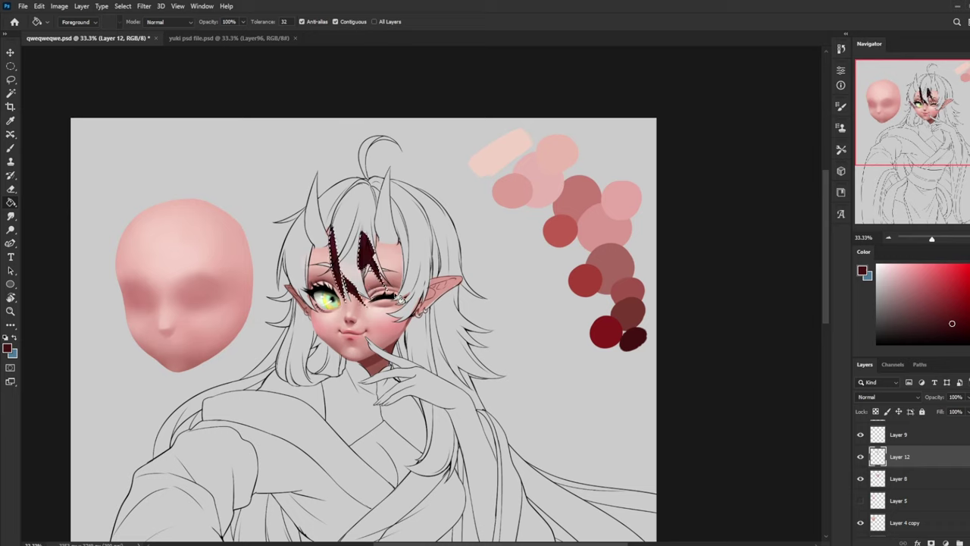
Set Layer 12 to the Darken blend mode with 47% fill, and clear the selection around the hair shadows
left_click(908, 397)
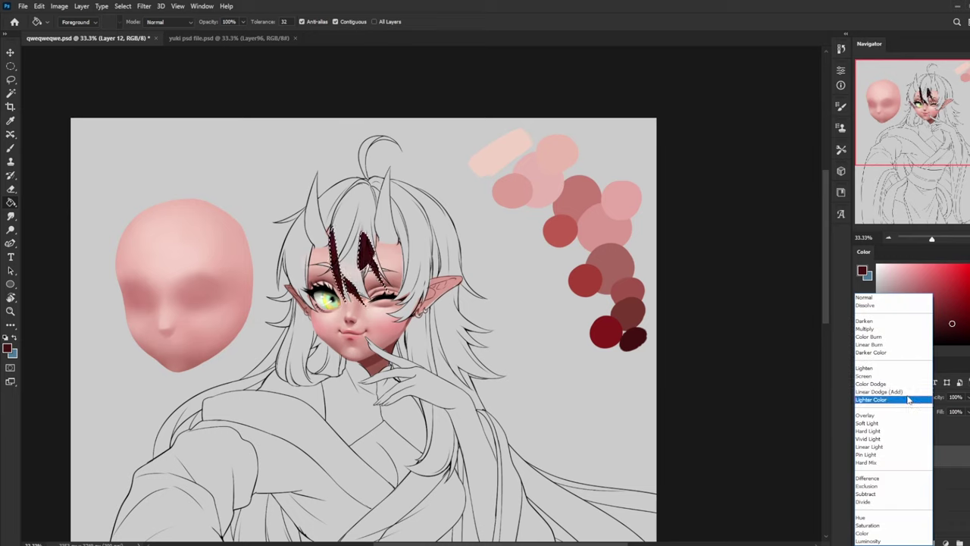
left_click(868, 320)
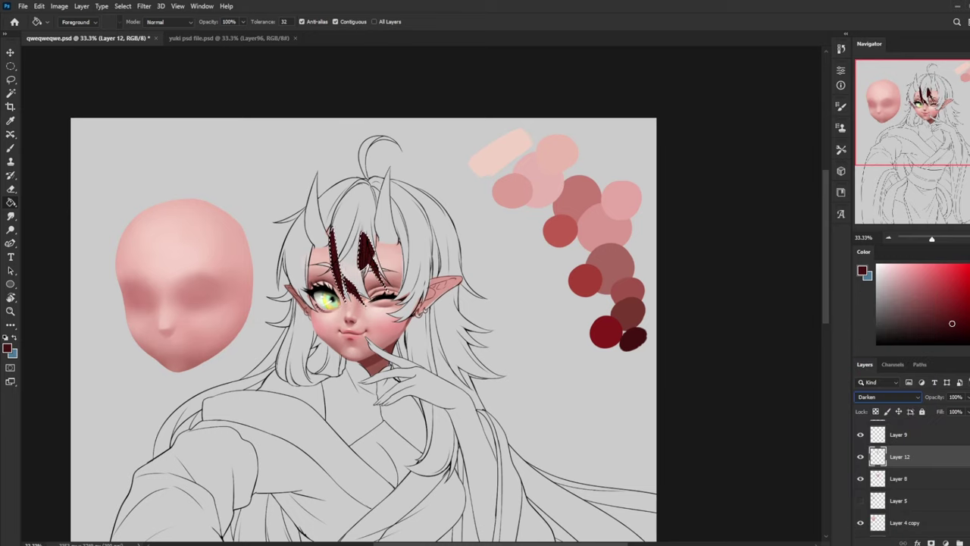
left_click_drag(966, 412, 946, 426)
key("ctrl+u")
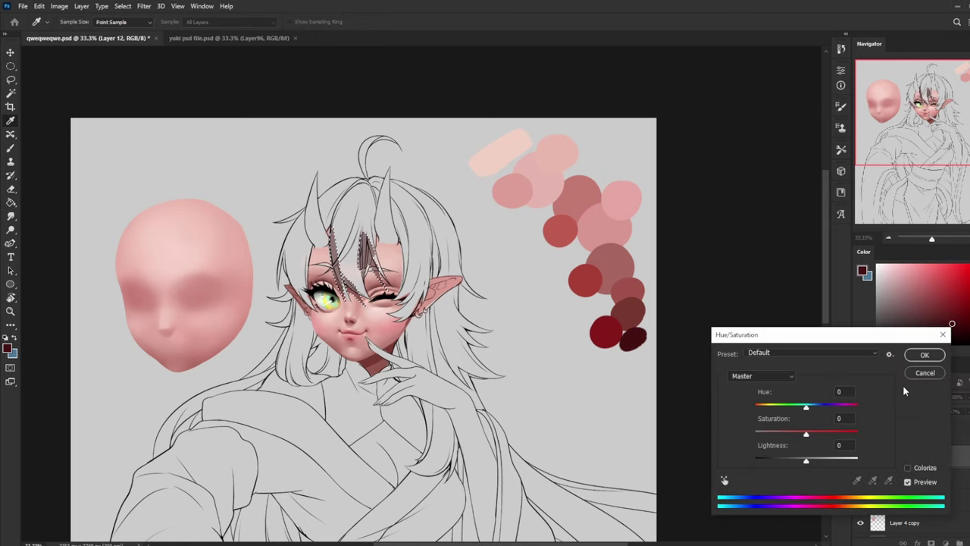
left_click(924, 373)
key("m")
right_click(432, 295)
left_click(452, 298)
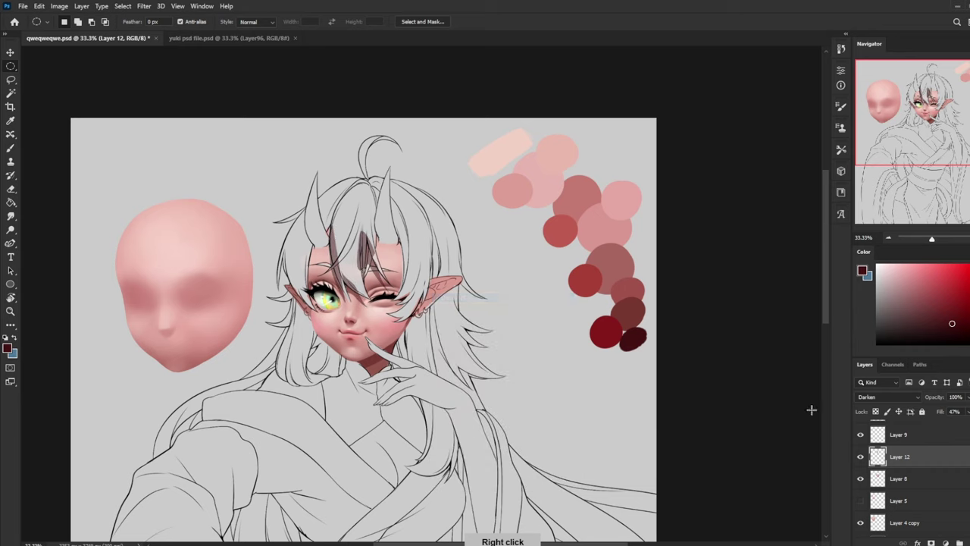
Select the outline of the skin on Layer 8, invert it, and delete the hair shadow outside the skin on Layer 12
left_click(902, 481)
key("ctrl+a")
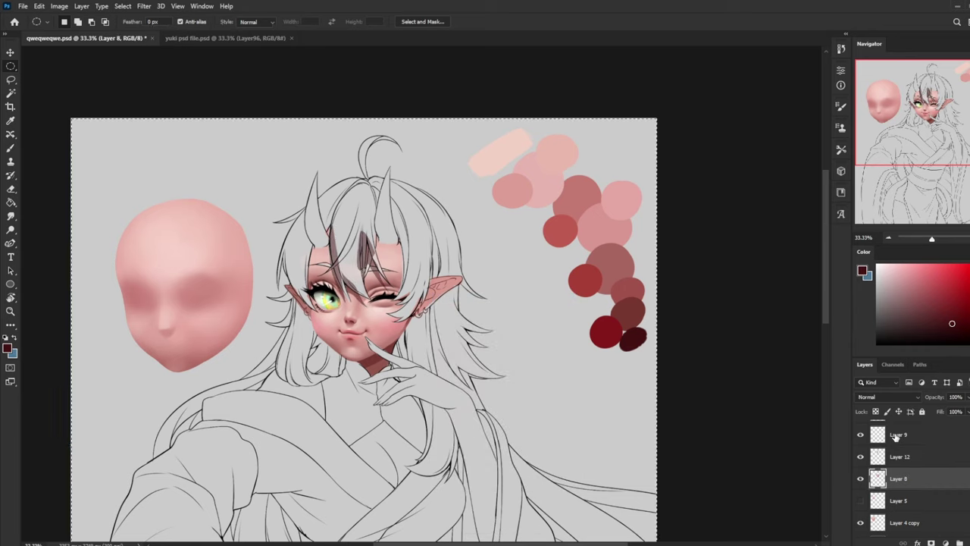
key("v")
key("Left")
key("Right")
left_click(910, 457)
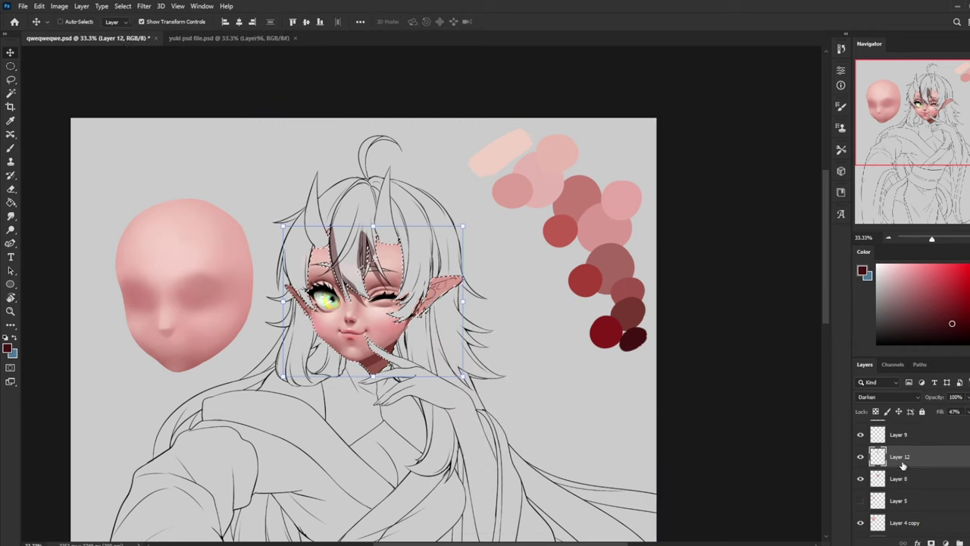
key("m")
right_click(369, 259)
left_click(424, 271)
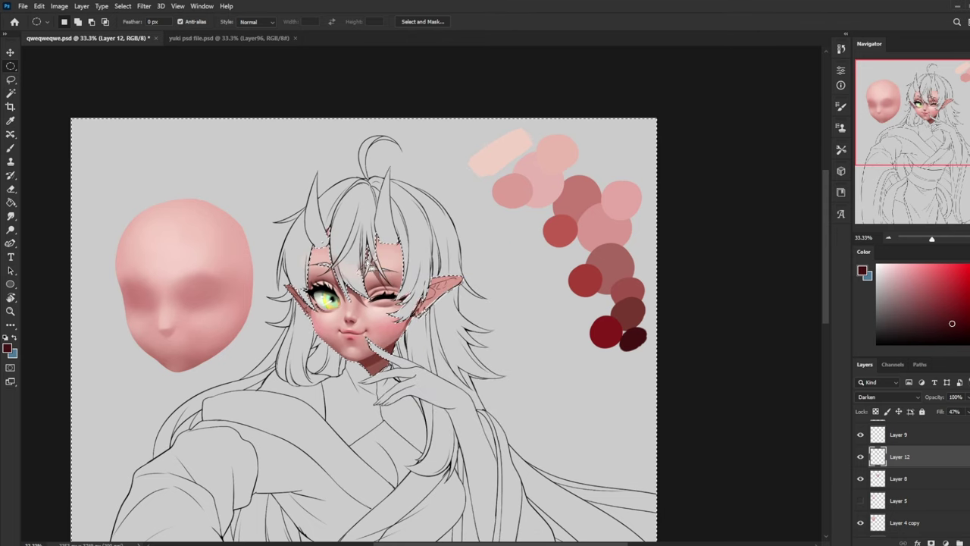
right_click(379, 260)
left_click(398, 269)
Trim the hair shadow on Layer 12 around the bangs with a soft 60 px eraser at 100% opacity
key("b")
key("e")
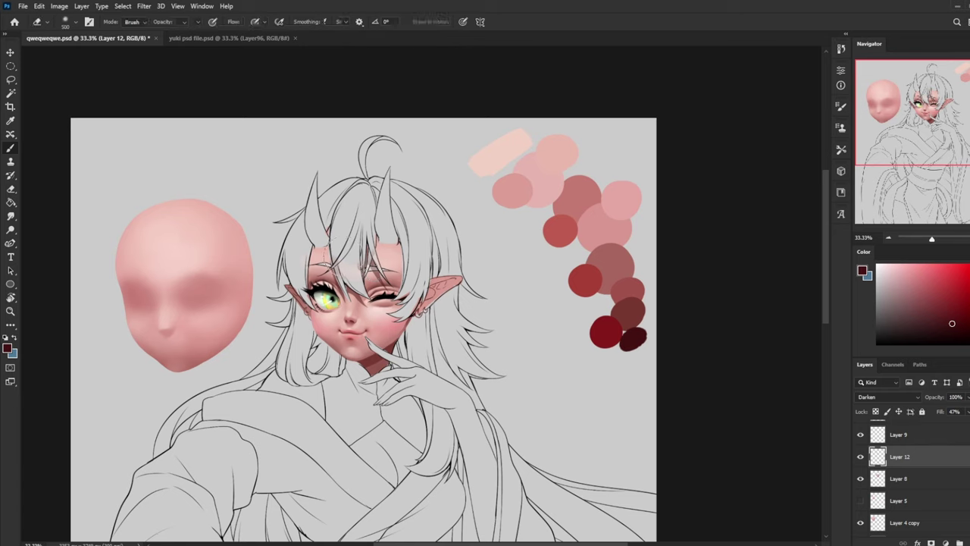
left_click_drag(347, 261, 343, 265)
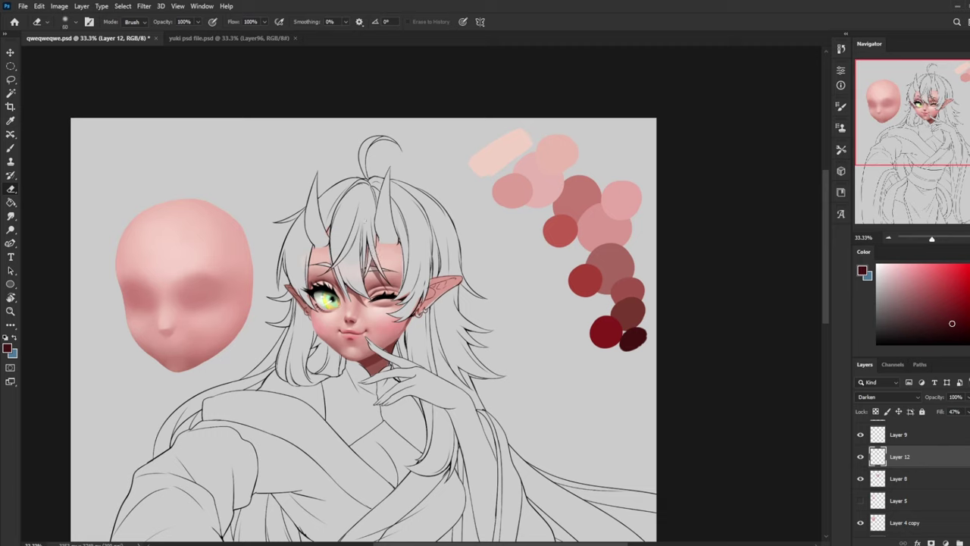
Soften the hair shadow's edges on Layer 12 with a Gaussian Blur at a reduced radius
left_click(143, 6)
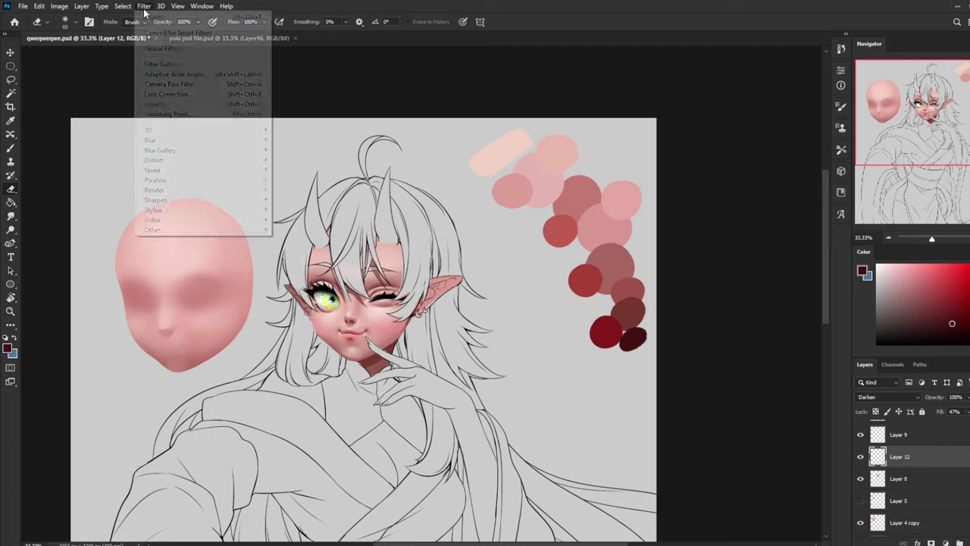
mouse_move(250, 140)
left_click(299, 180)
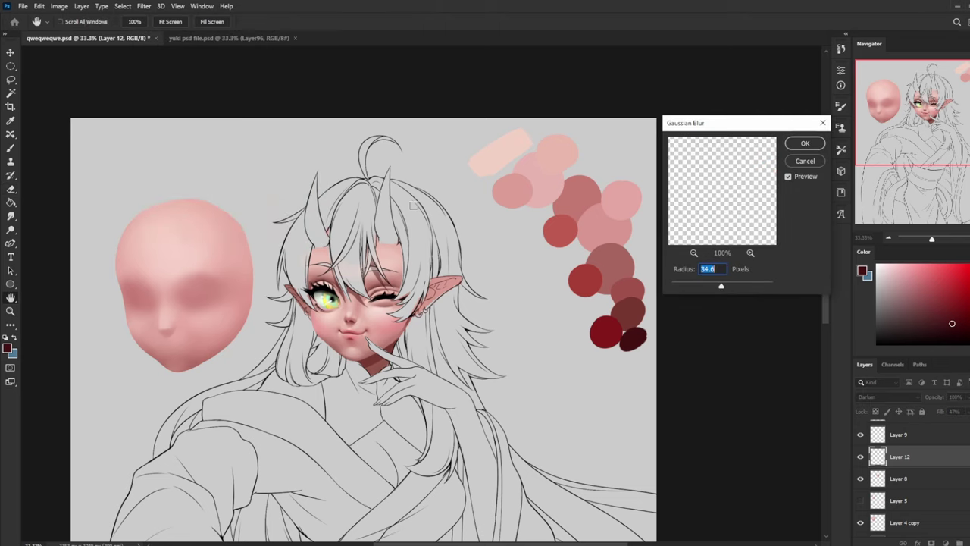
mouse_move(705, 288)
left_mouse_down()
mouse_move(688, 288)
mouse_move(706, 288)
left_mouse_up()
left_click_drag(705, 287, 700, 287)
left_click(805, 143)
Lower Layer 12's fill to 33% and compare the face with the hair shadow hidden and shown
key("e")
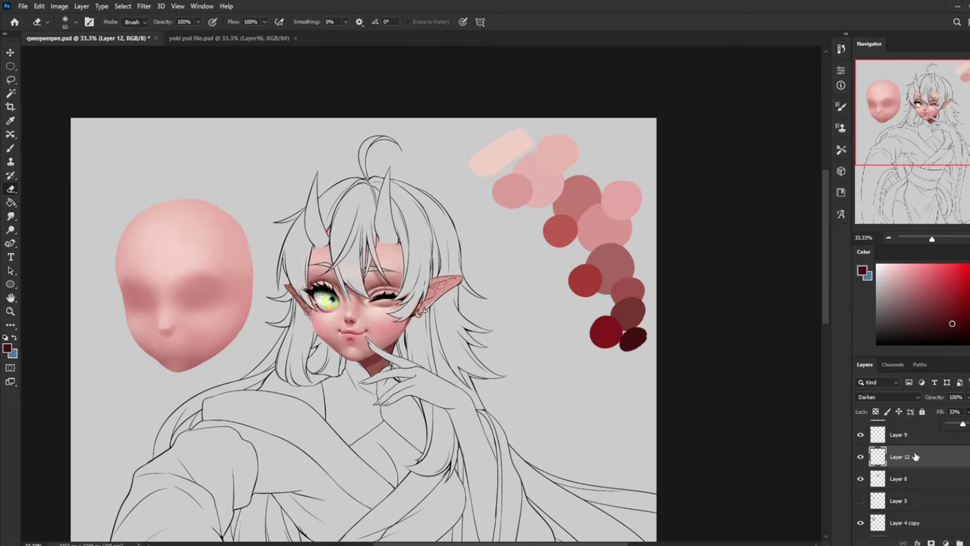
left_click(860, 457)
left_click(861, 458)
key("ctrl+plus")
key("ctrl+plus")
left_click_drag(426, 374, 506, 361)
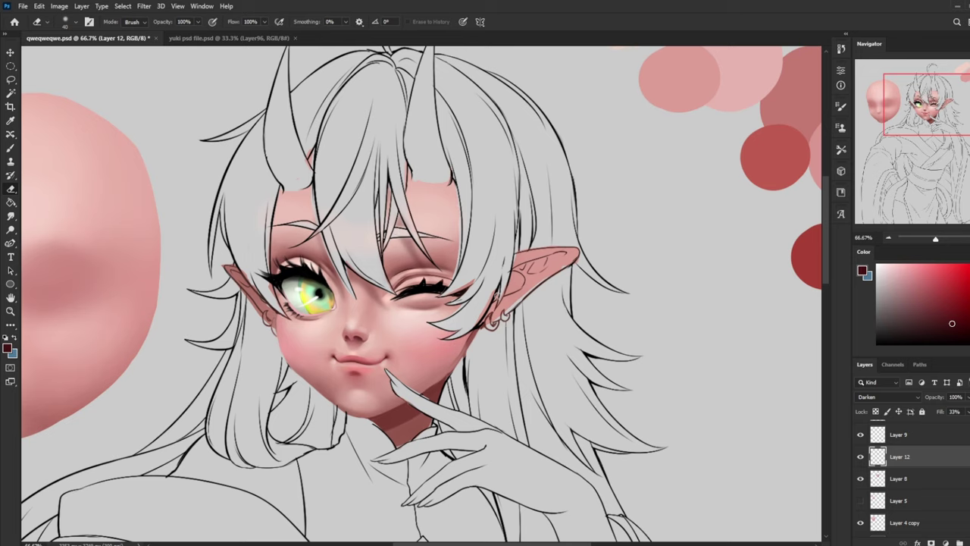
left_click(861, 458)
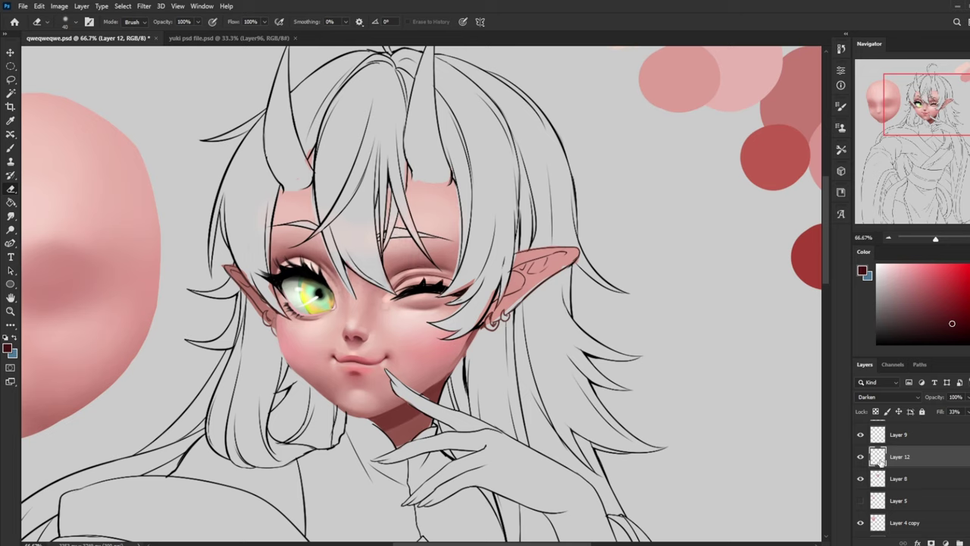
left_click(861, 458)
Increase the saturation of the hair shadow on Layer 12 with Hue/Saturation
key("ctrl+u")
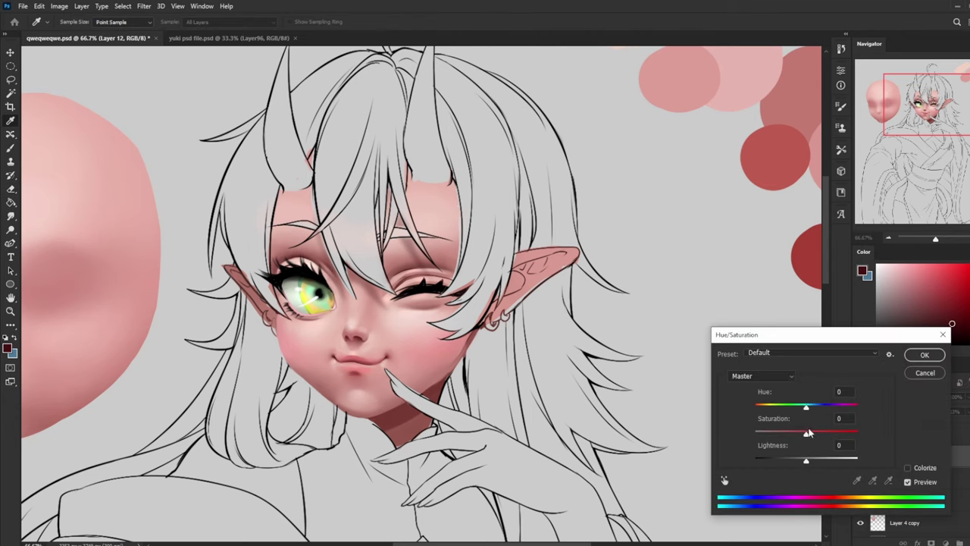
left_click_drag(807, 432, 923, 434)
left_click(924, 355)
key("e")
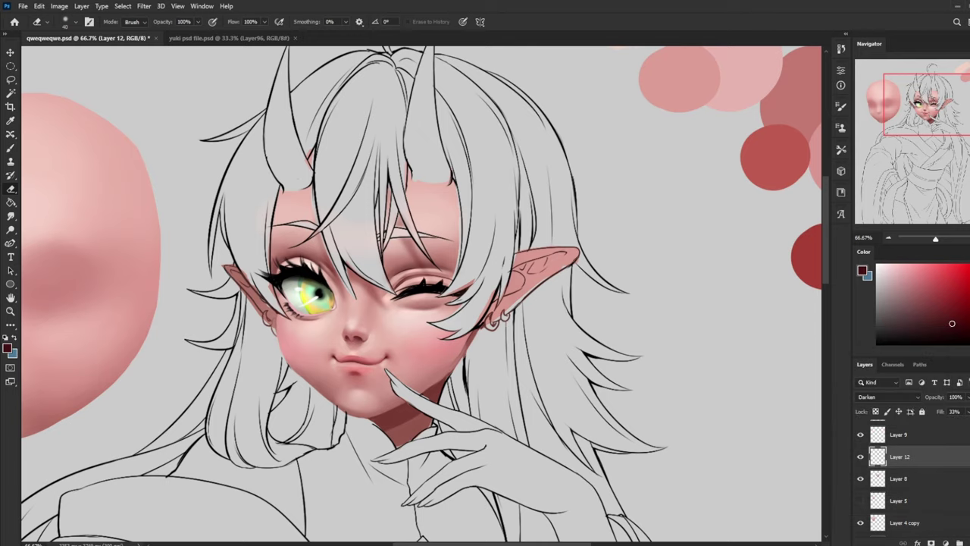
Examine how Layer 12, Layer 8 and the yuki_psd_file layer each contribute to the face by toggling their visibility
left_click(859, 457)
left_click(859, 457)
left_click(917, 483)
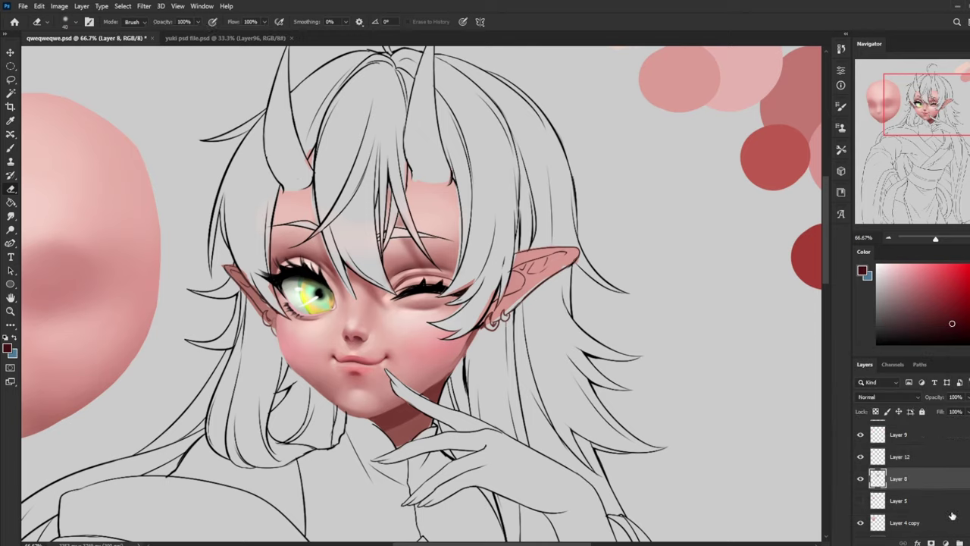
key("b")
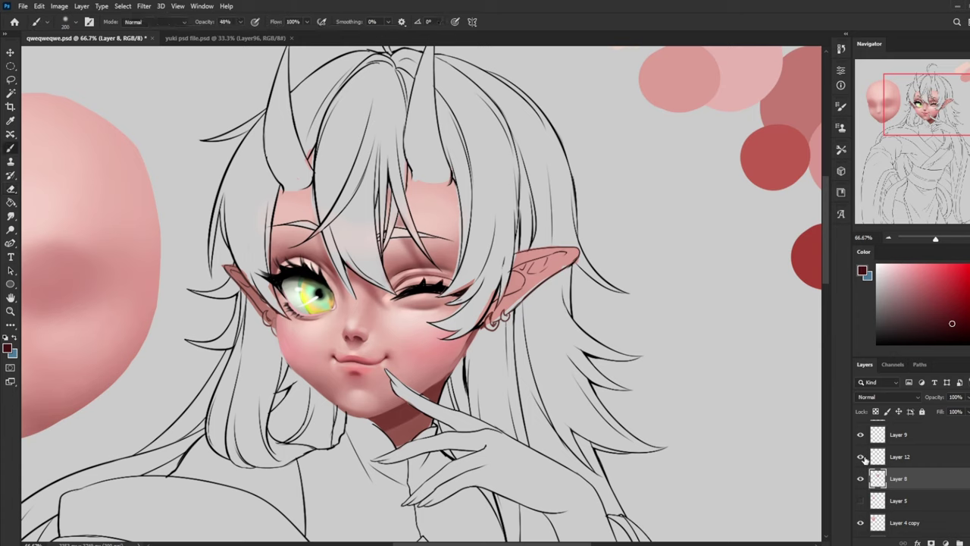
scroll(860, 500, "down", 2)
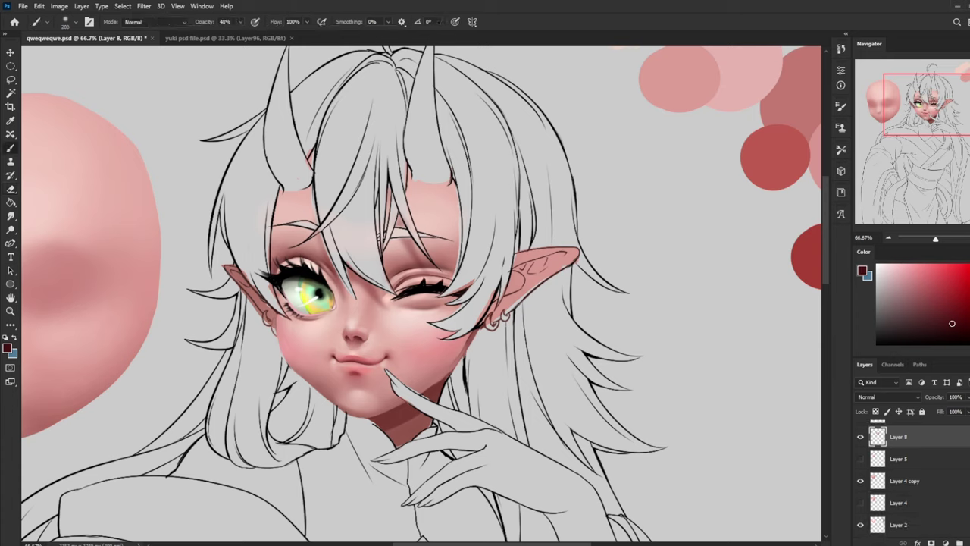
left_click(860, 435)
left_click(860, 435)
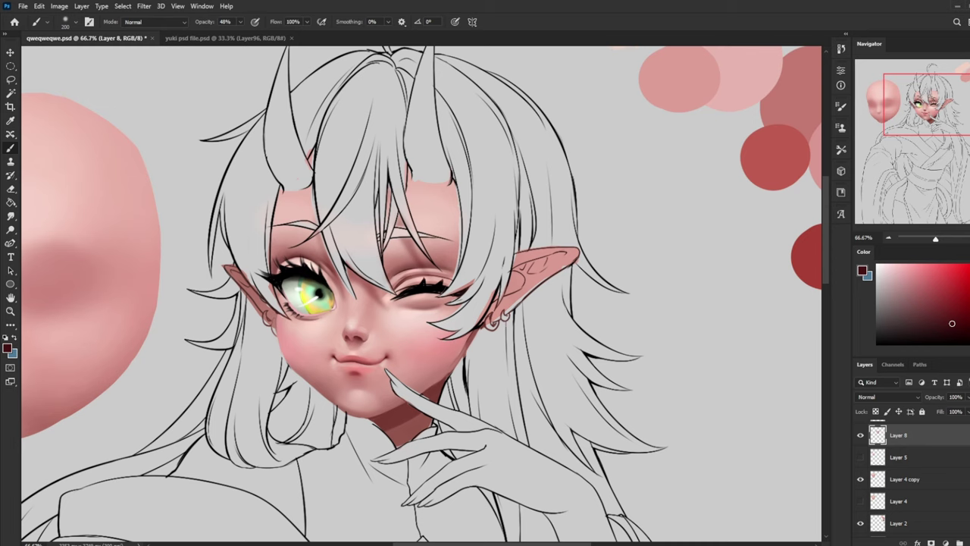
scroll(864, 432, "up", 5)
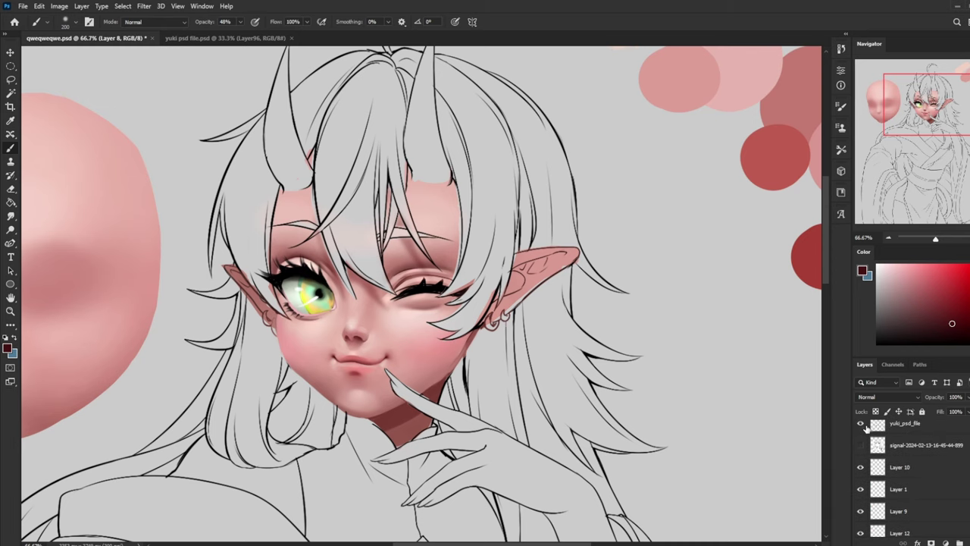
left_click(860, 424)
left_click(860, 424)
Lasso small areas at the inner ends of both eyebrows on the yuki_psd_file layer, and clear the selection
left_click(905, 423)
key("l")
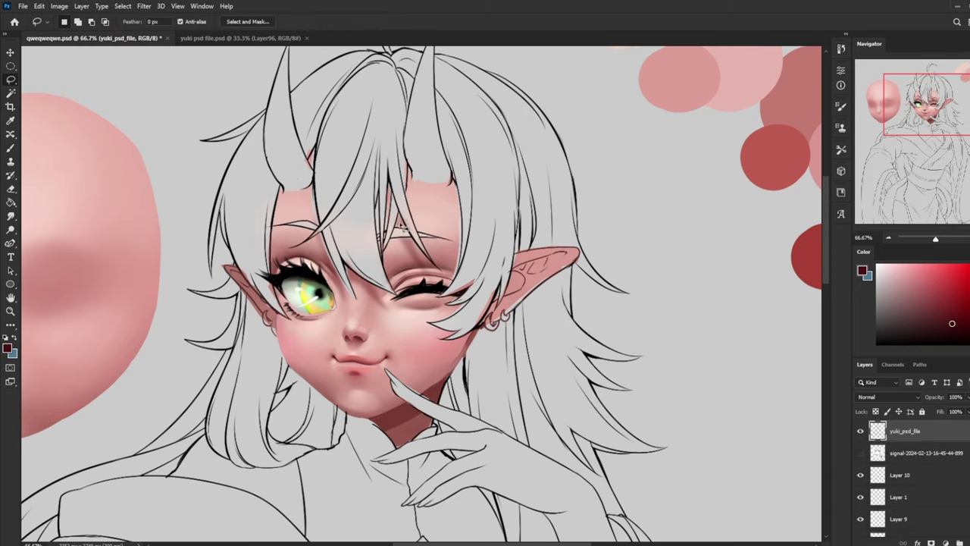
mouse_move(397, 222)
left_mouse_down()
mouse_move(391, 231)
mouse_move(409, 243)
mouse_move(398, 221)
mouse_move(427, 244)
mouse_move(414, 212)
mouse_move(420, 238)
left_mouse_up()
mouse_move(319, 222)
left_mouse_down()
mouse_move(313, 234)
mouse_move(272, 231)
mouse_move(311, 218)
mouse_move(314, 228)
left_mouse_up()
key("ctrl+d")
Create a new layer, place it between Layer 12 and Layer 8, and ready the Brush at 48% opacity
key("ctrl+shift+alt+n")
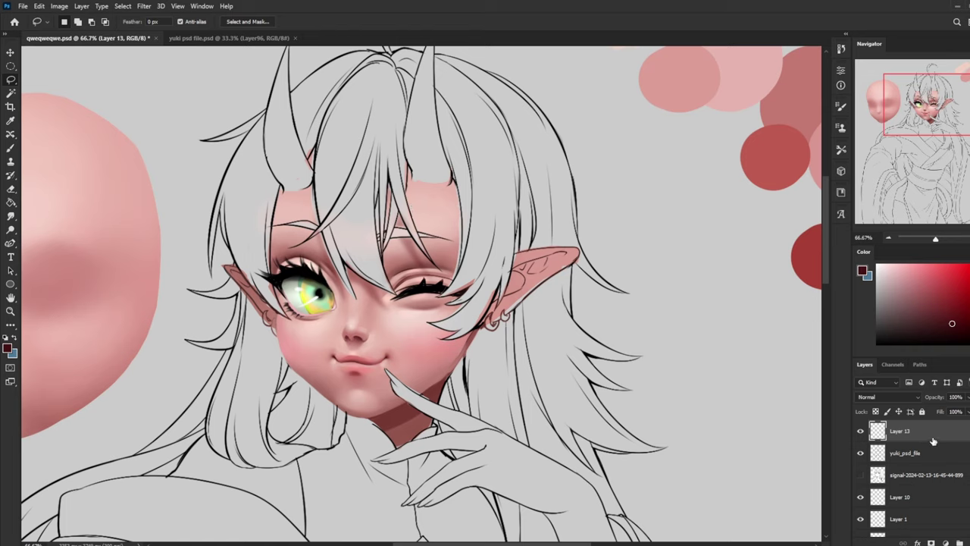
key("ctrl+bracketleft")
key("ctrl+bracketleft")
key("ctrl+bracketleft")
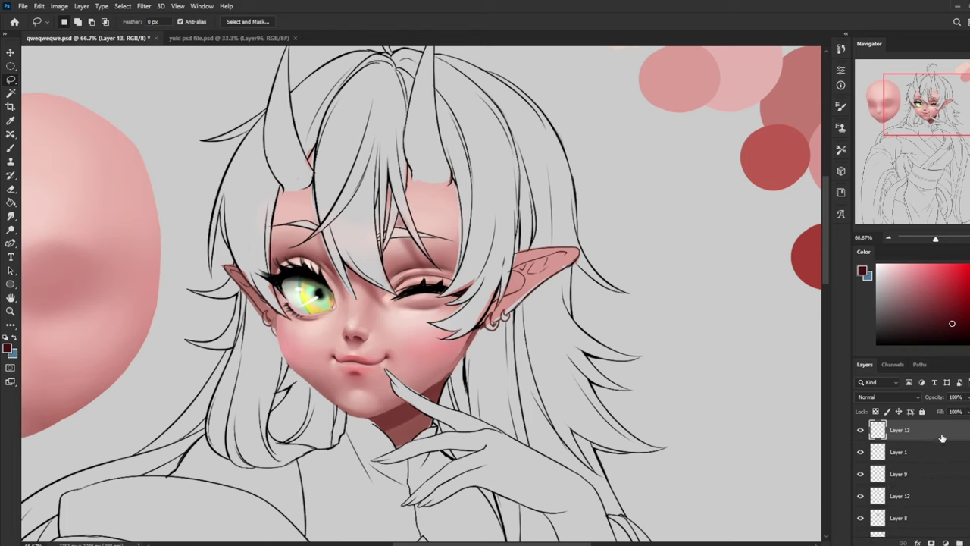
left_click_drag(942, 438, 908, 496)
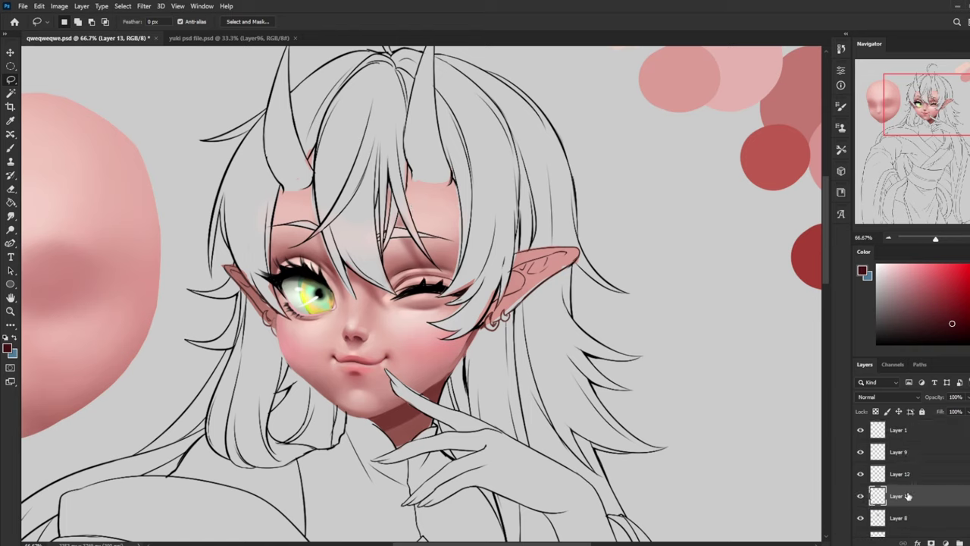
key("b")
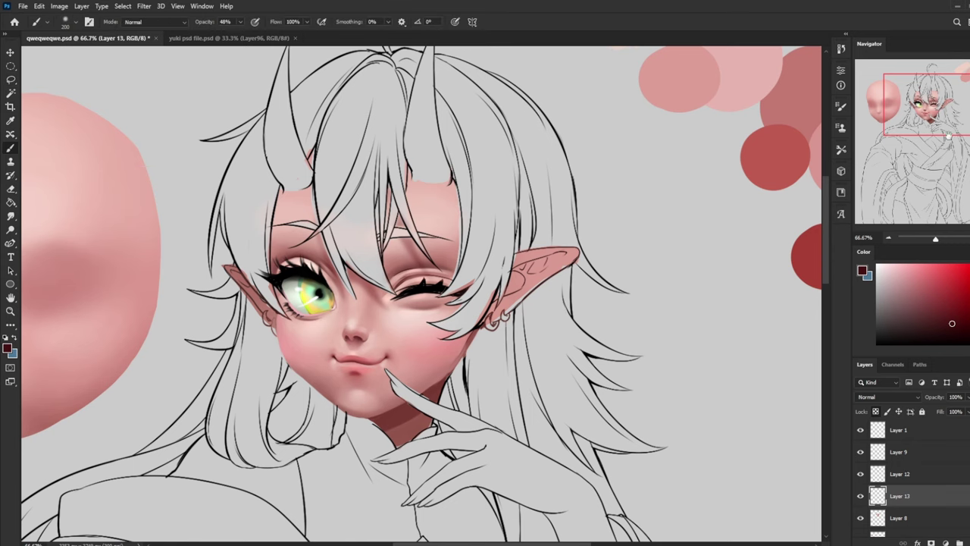
Raise the Brush opacity to 100% for painting on Layer 13
left_click_drag(948, 136, 966, 149)
left_click(768, 265, "alt")
left_click_drag(380, 218, 512, 308)
mouse_move(240, 23)
left_mouse_down()
mouse_move(240, 33)
mouse_move(305, 46)
left_mouse_up()
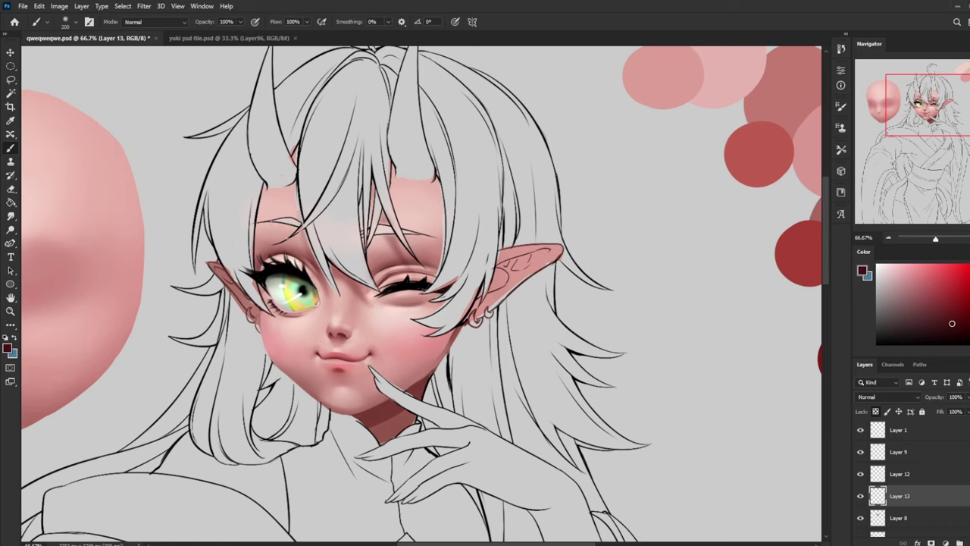
key("m")
right_click(402, 234)
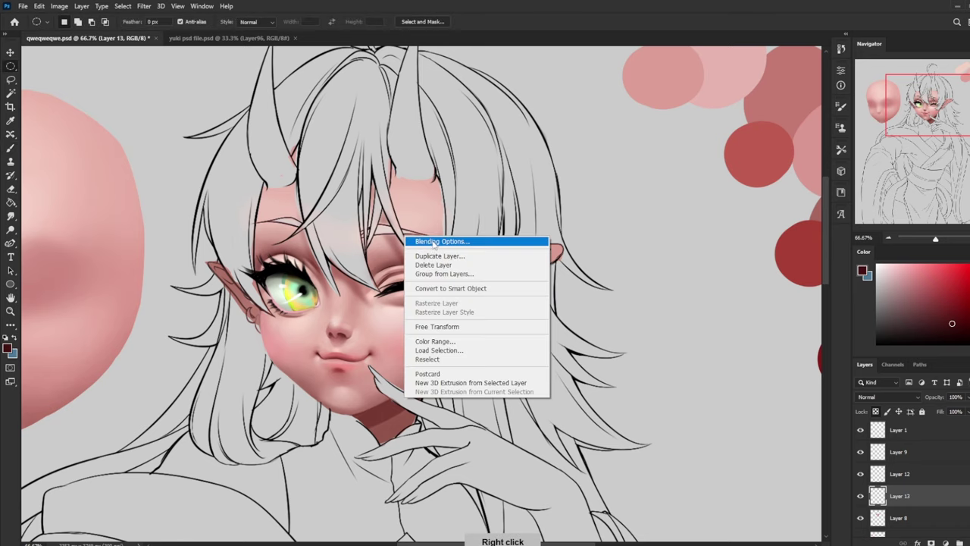
left_click(690, 302)
key("b")
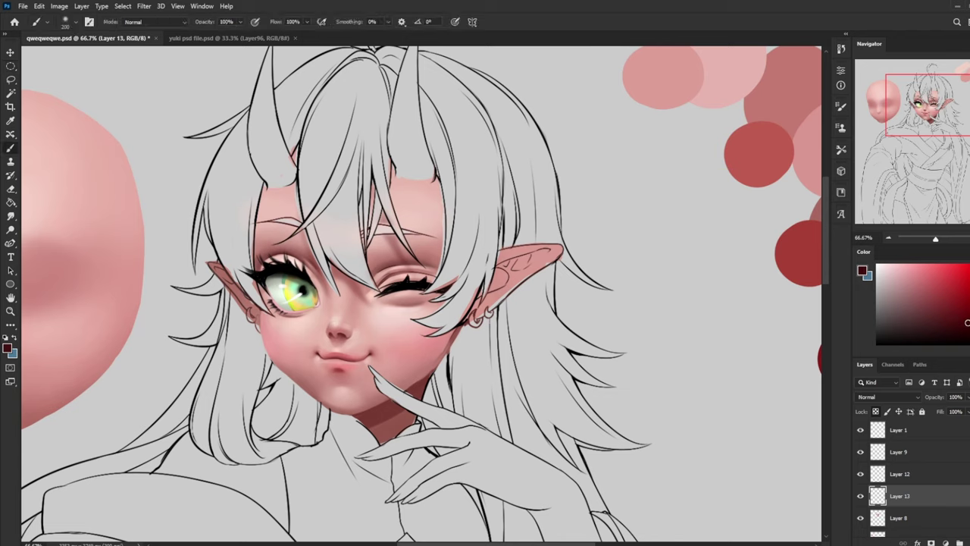
Fill in both eyebrows on Layer 13 with a small brush in a dark reddish brown
mouse_move(969, 344)
left_mouse_down()
mouse_move(917, 304)
mouse_move(936, 316)
left_mouse_up()
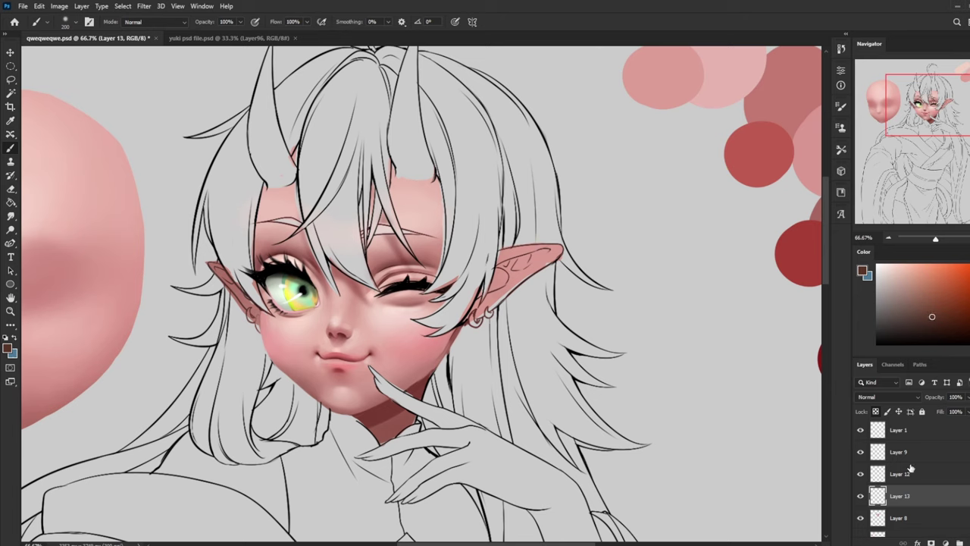
left_click(920, 522)
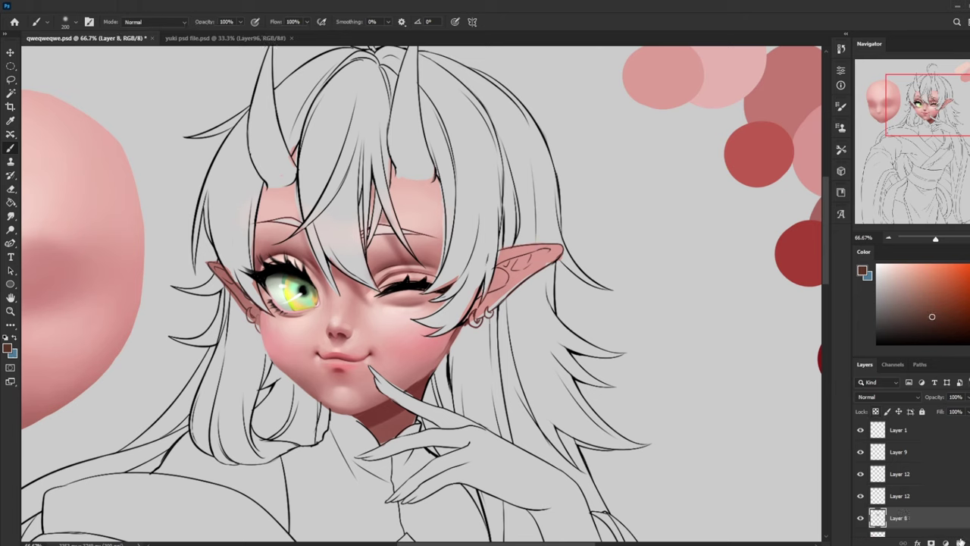
left_click(928, 502)
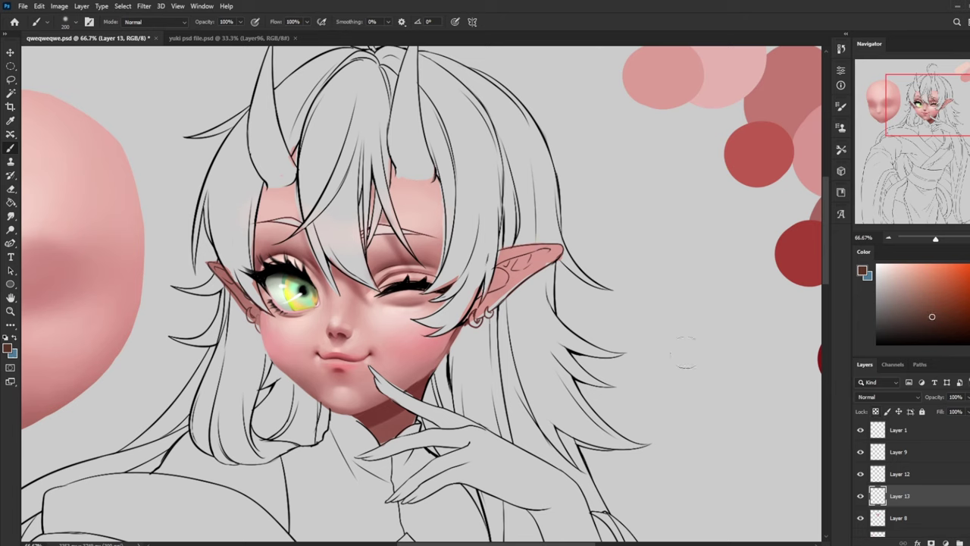
key("bracketleft")
key("bracketleft")
key("bracketleft")
left_click_drag(396, 231, 377, 227)
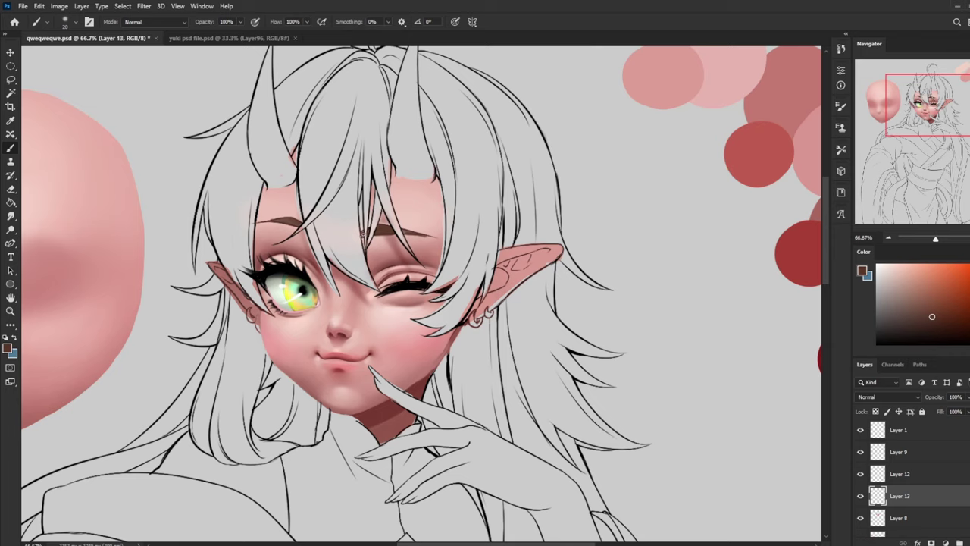
Check the eyebrows by toggling Layer 13's visibility, and merge Layer 13 down into Layer 8
key("e")
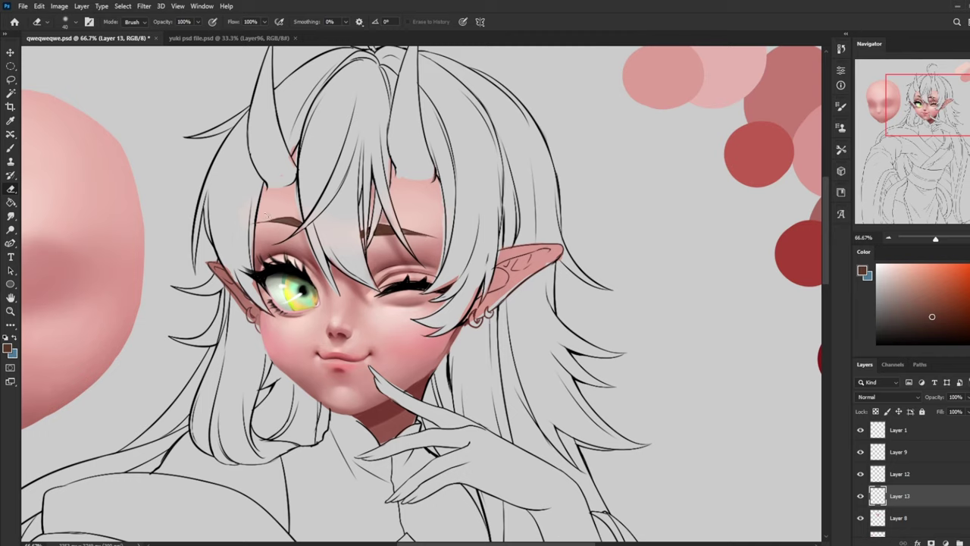
left_click(860, 495)
left_click(860, 496)
right_click(916, 502)
left_click(842, 361)
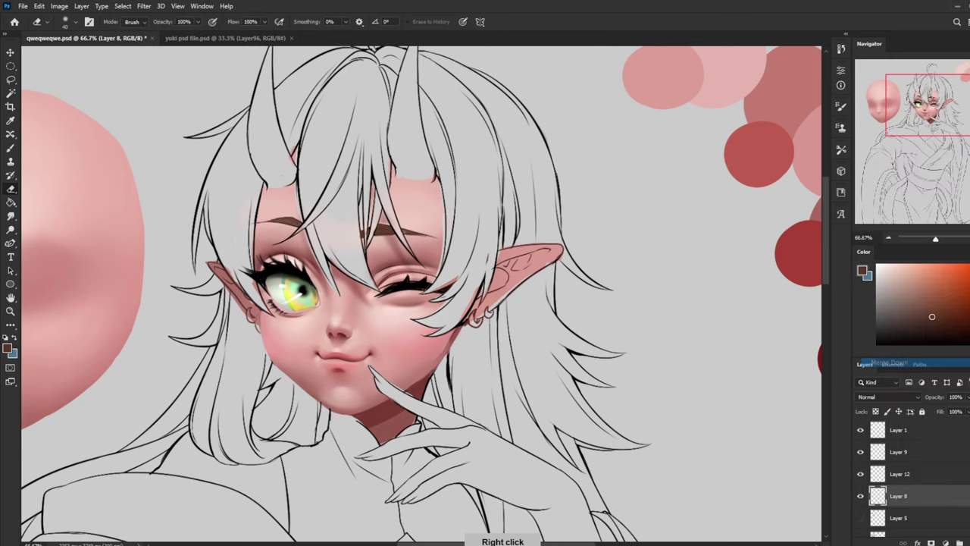
Shade the eyebrows with the Brush in Darken mode at 28% opacity, using brown sampled from the brow
key("b")
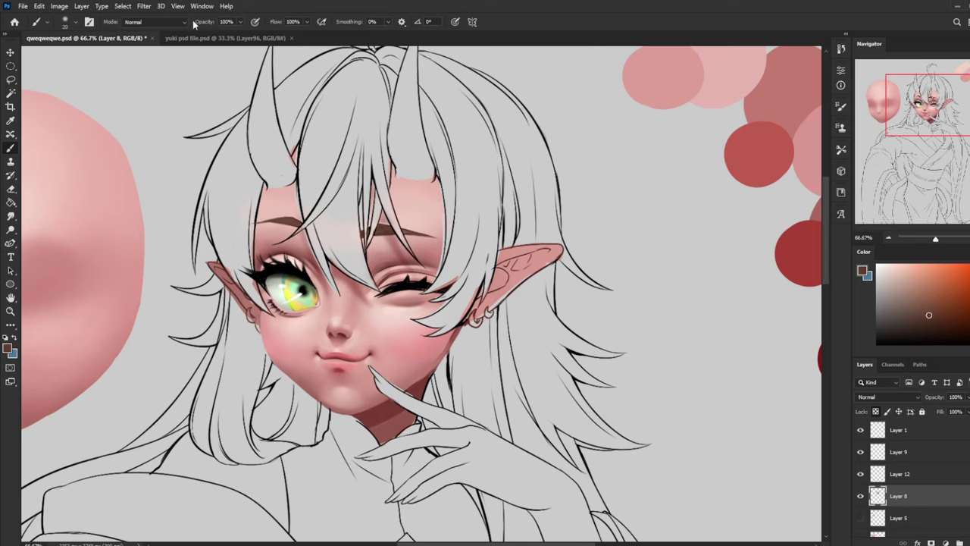
left_click(174, 22)
left_click(151, 63)
left_click(376, 259, "alt")
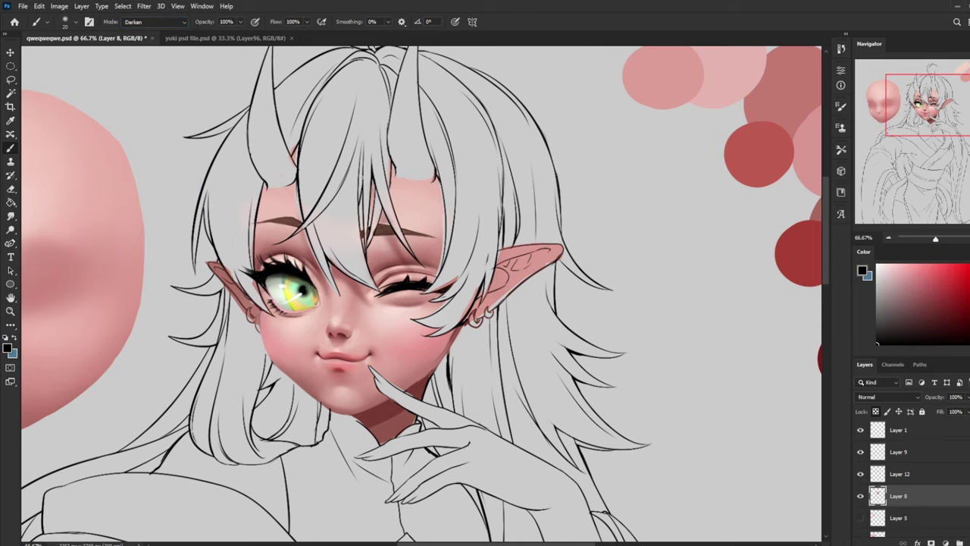
left_click_drag(426, 236, 406, 233)
left_click_drag(240, 22, 223, 31)
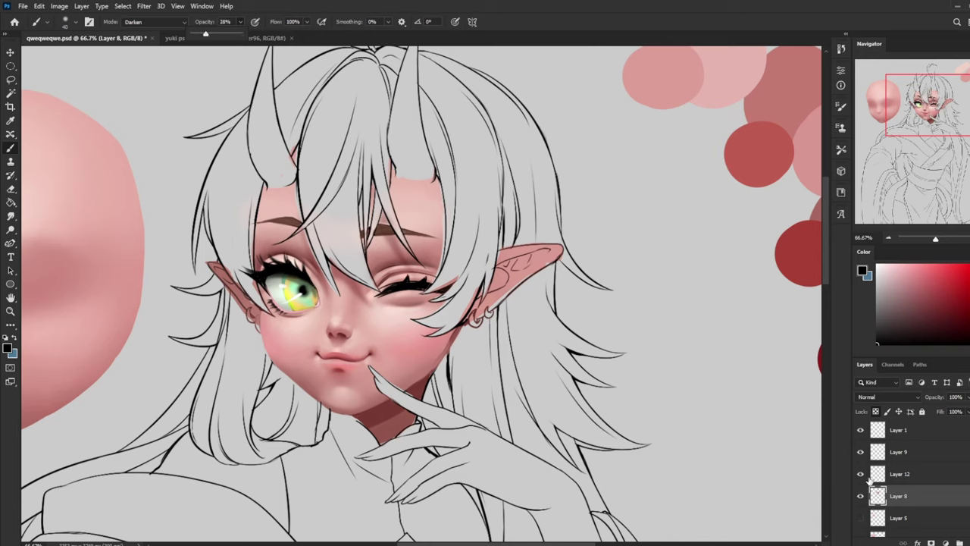
left_click_drag(391, 235, 373, 244)
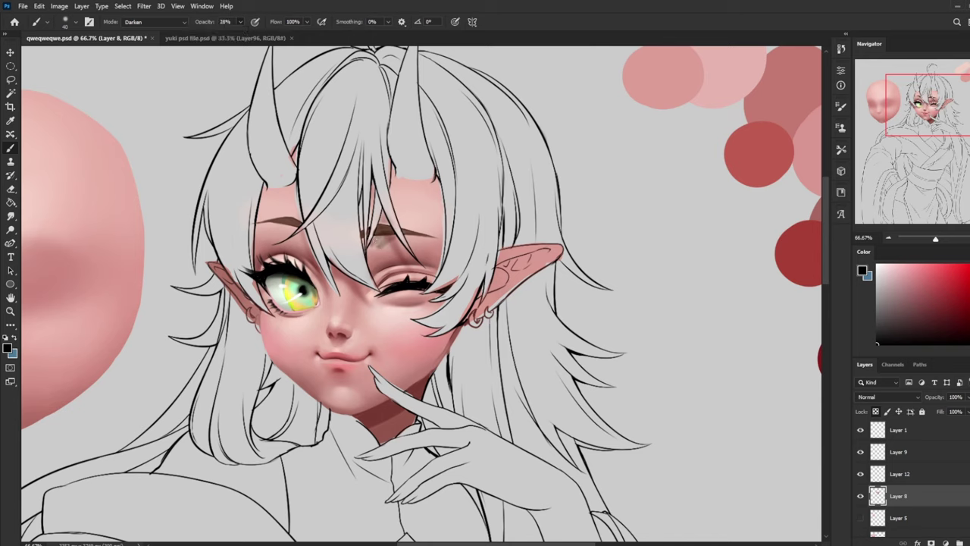
left_click(386, 232, "alt")
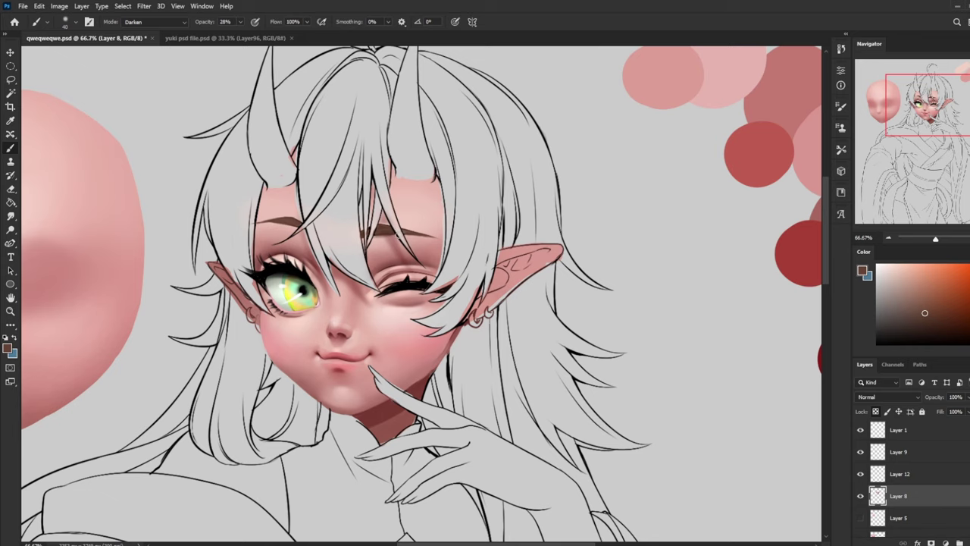
left_click_drag(299, 225, 280, 222)
Soften the edges of both eyebrows with a small Smudge tool at 5% strength
left_click(10, 216)
key("ctrl+minus")
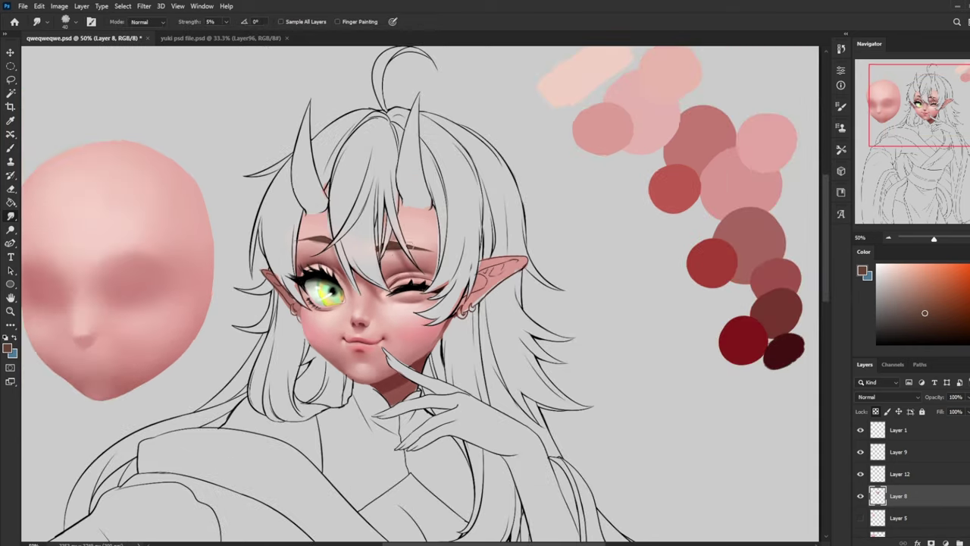
key("bracketleft")
key("bracketleft")
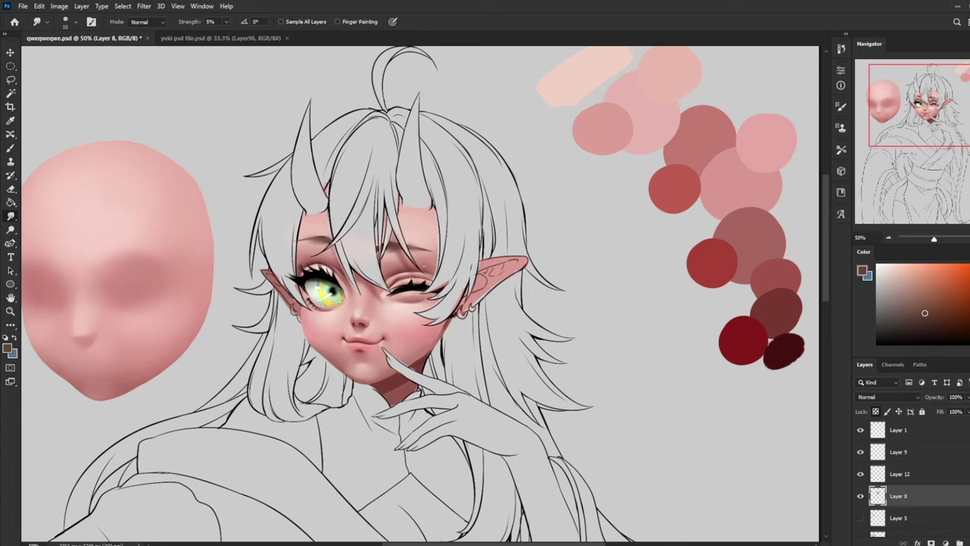
Choose the 80 px Istebrak's Dry-Oil brush, sample the light skin tone near the eyebrow, and reduce the size to 20 px
key("b")
right_click(341, 144)
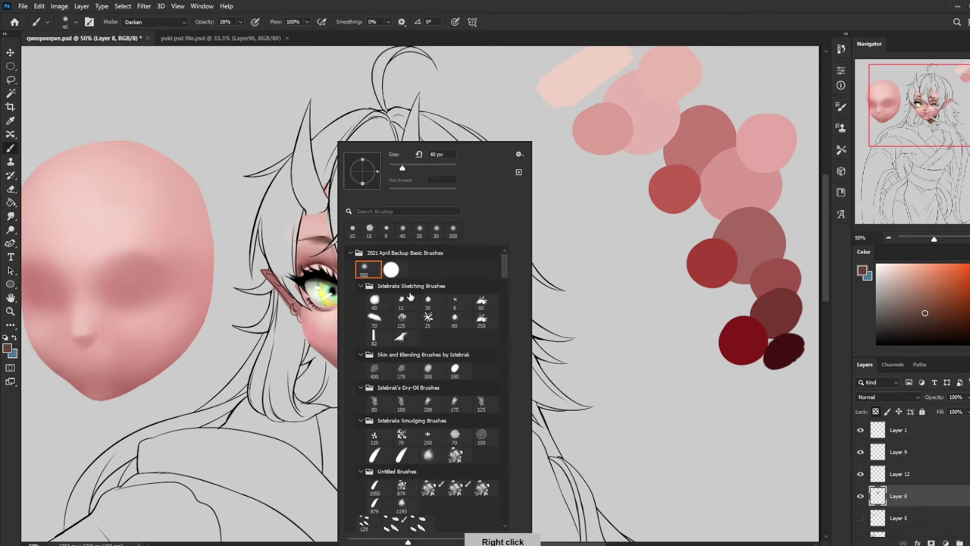
left_click(378, 335)
left_click(377, 409)
left_click(306, 241, "alt")
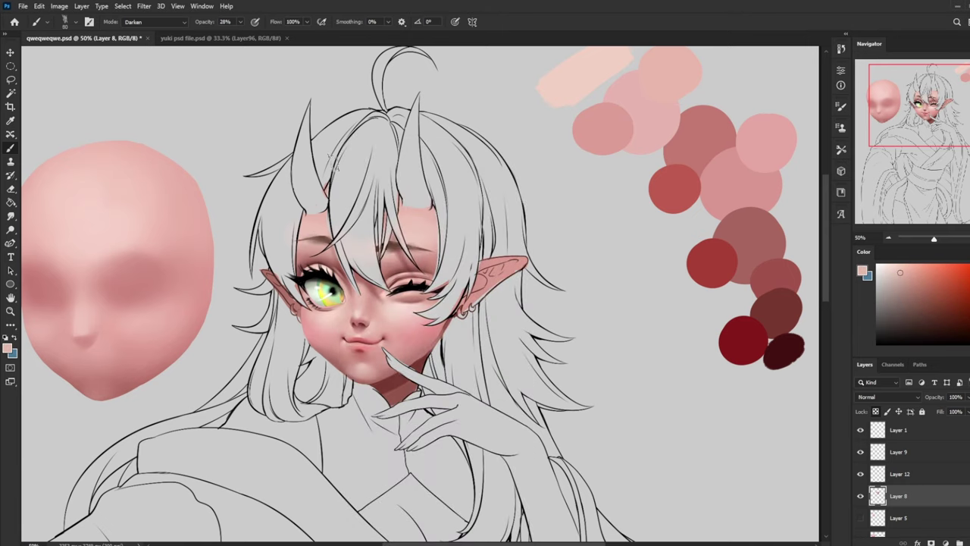
key("bracketleft")
key("bracketleft")
key("bracketleft")
key("bracketleft")
key("bracketleft")
key("bracketleft")
Refine the skin around both eyebrows in Normal mode at 63% opacity, sampling nearby skin tones
left_click(164, 22)
left_click(152, 26)
left_click(240, 22)
left_click_drag(240, 34, 260, 34)
left_click_drag(325, 245, 312, 243)
left_click(313, 230, "alt")
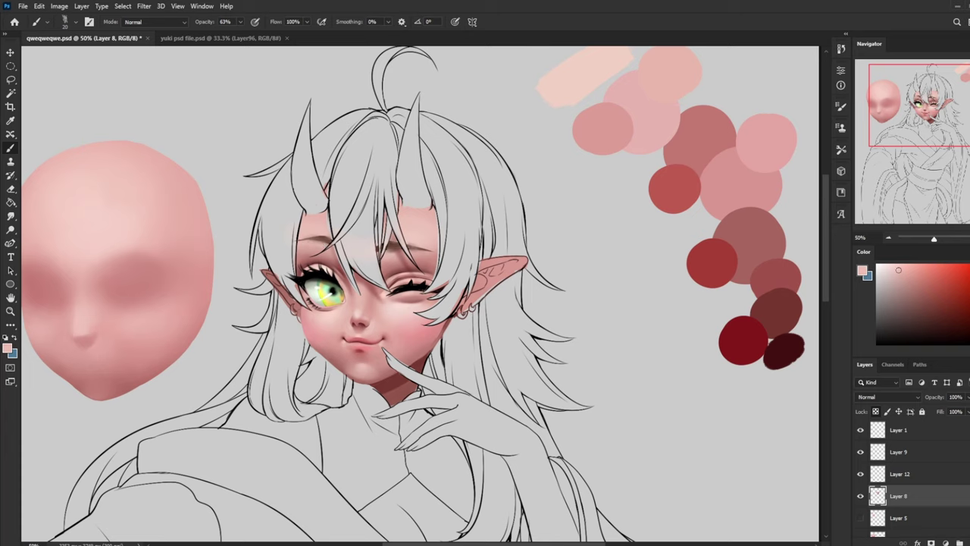
left_click(394, 249, "alt")
left_click(421, 268, "alt")
left_click(302, 231, "alt")
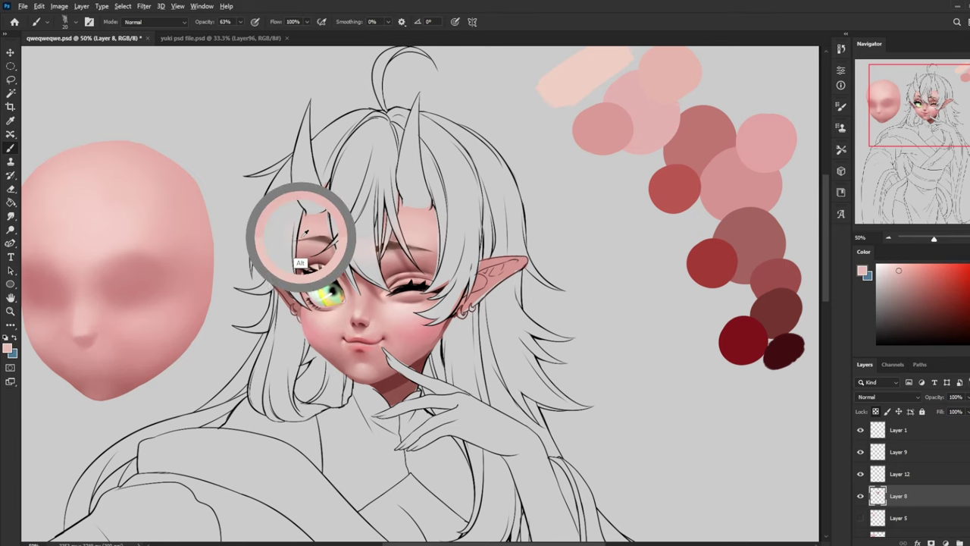
Blend the eyebrow above the winking eye with the Smudge tool, using the soft round brush at 15% strength
left_click(12, 217)
right_click(363, 257)
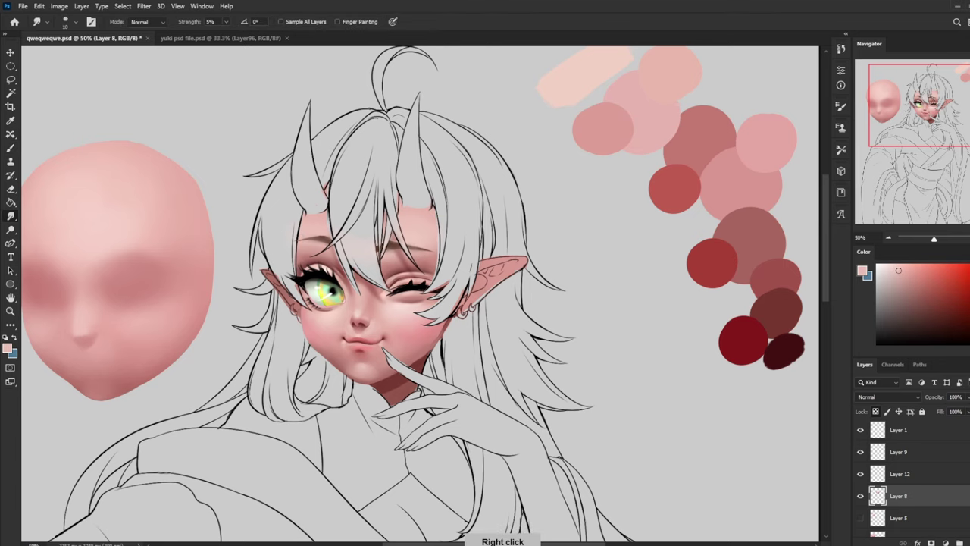
right_click(428, 249)
left_click(456, 270)
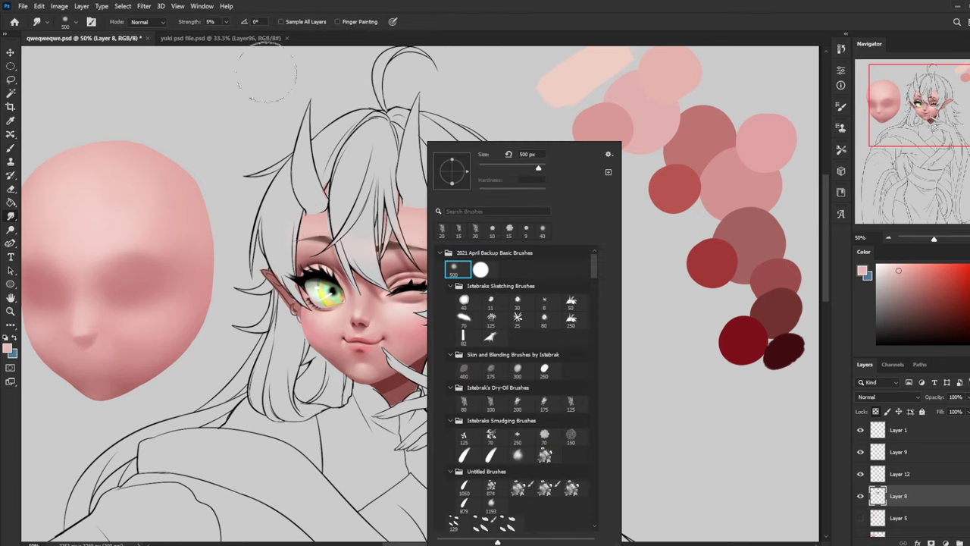
left_click(226, 21)
left_click(231, 34)
key("bracketleft")
key("bracketleft")
key("bracketleft")
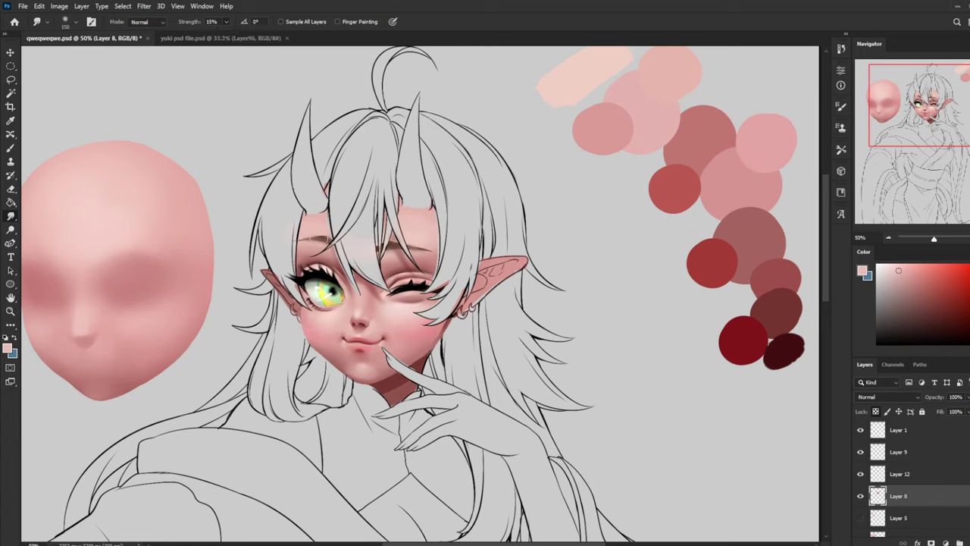
key("bracketleft")
key("bracketleft")
left_click_drag(394, 244, 392, 249)
Choose the soft round brush for painting, sample the darkest palette swatch, and shift the colour to a dark reddish brown
key("b")
right_click(465, 262)
left_click(486, 270)
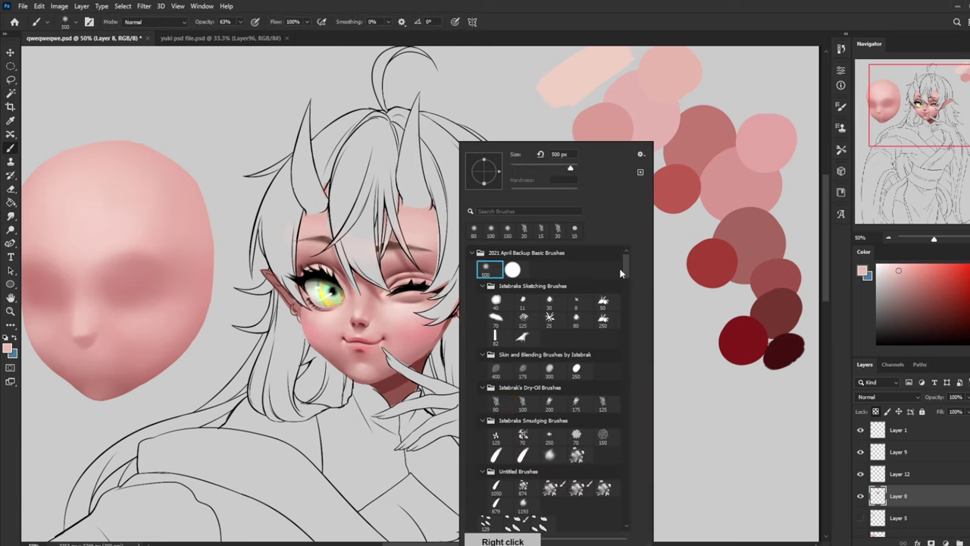
left_click(784, 350, "alt")
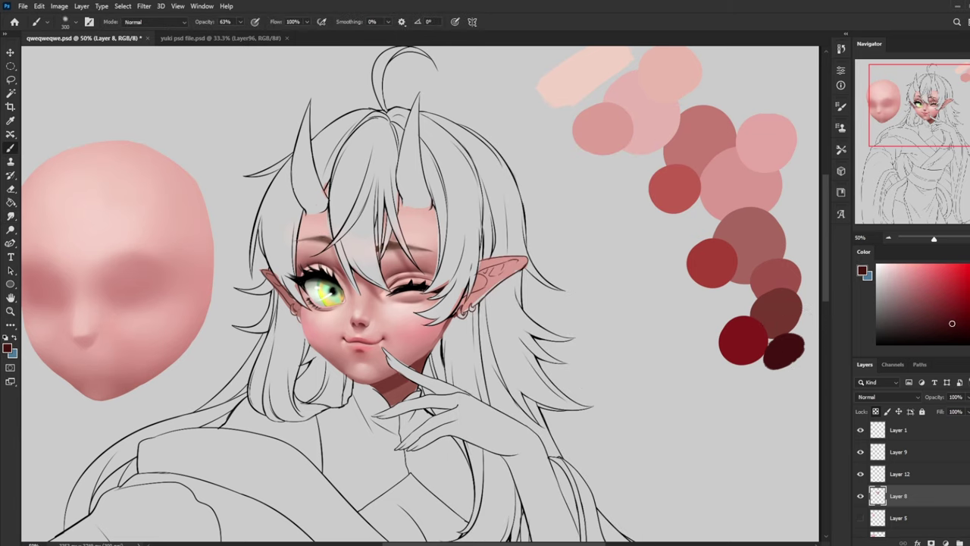
left_click(969, 342)
left_click_drag(960, 310, 950, 325)
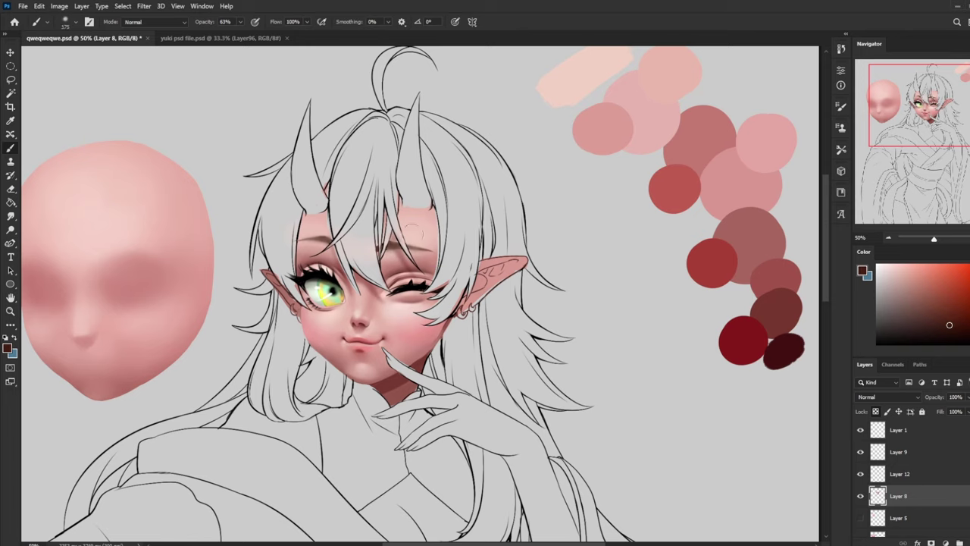
Darken the inner end of the eyebrow above the winking eye with a small brush at 75% opacity
key("bracketleft")
key("bracketleft")
key("bracketleft")
key("bracketleft")
key("bracketleft")
key("bracketleft")
left_click(240, 22)
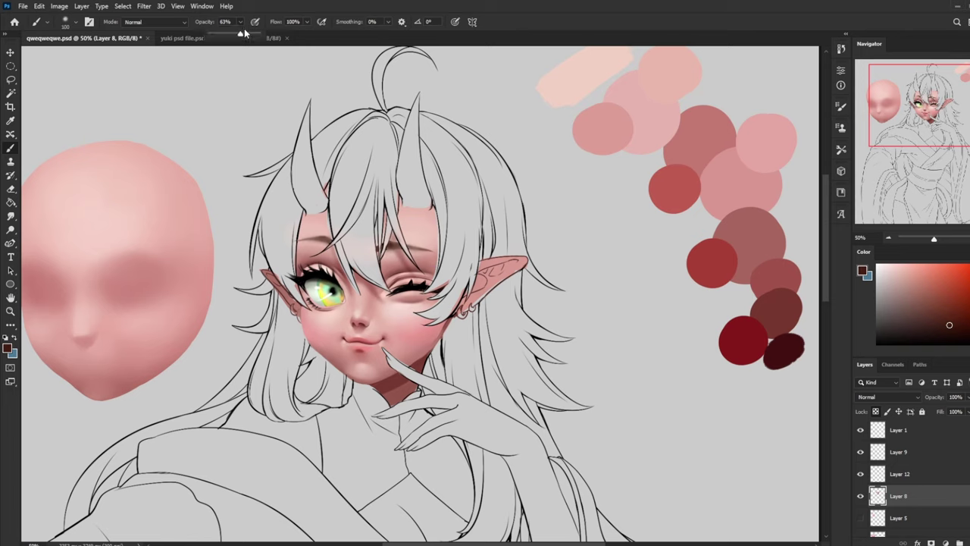
left_click(244, 34)
key("bracketleft")
key("bracketleft")
key("bracketleft")
key("bracketleft")
left_click_drag(390, 246, 400, 248)
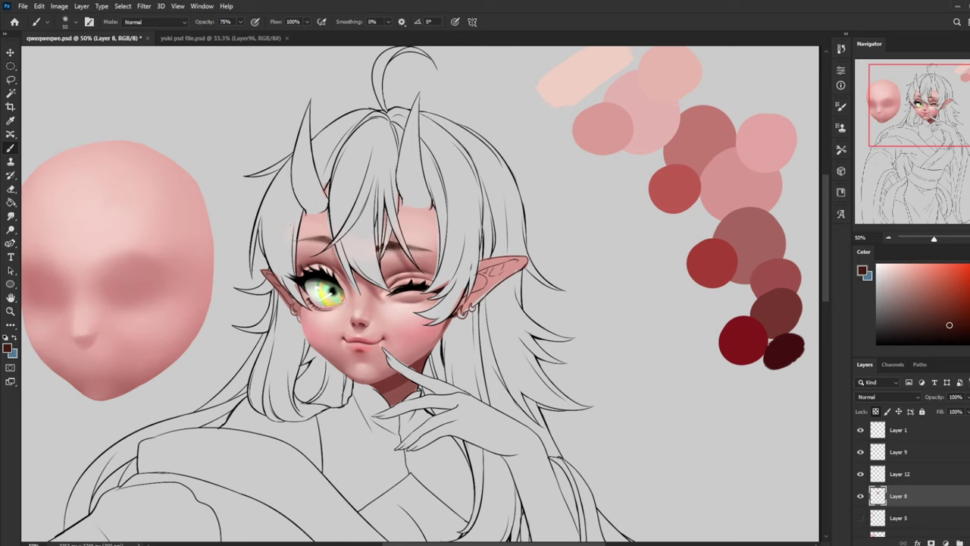
Darken the inner part of the eyebrow above the open eye with the same brown
key("bracketleft")
left_click_drag(330, 241, 319, 239)
key("bracketright")
key("ctrl+minus")
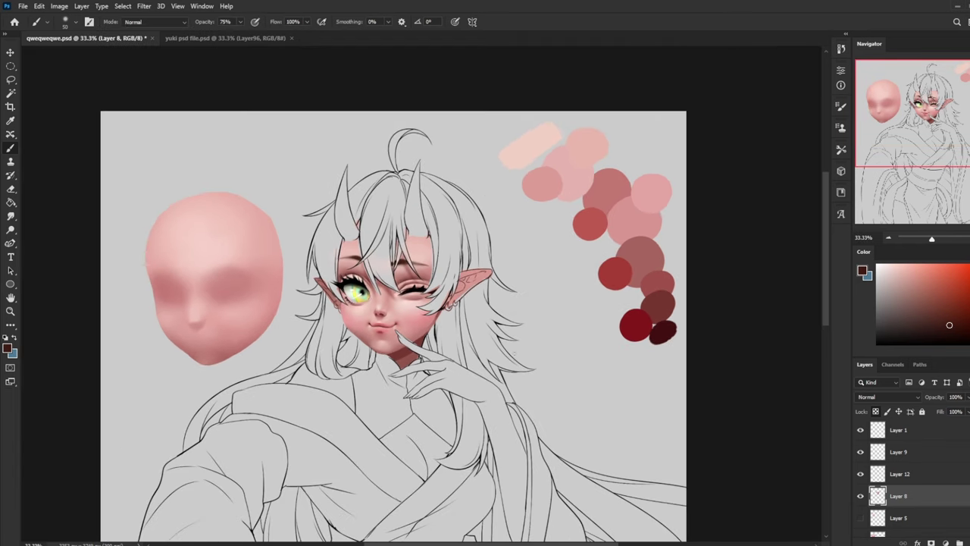
Brighten the highlights on the face with an enlarged Dodge tool set to Highlights at 8% exposure
key("o")
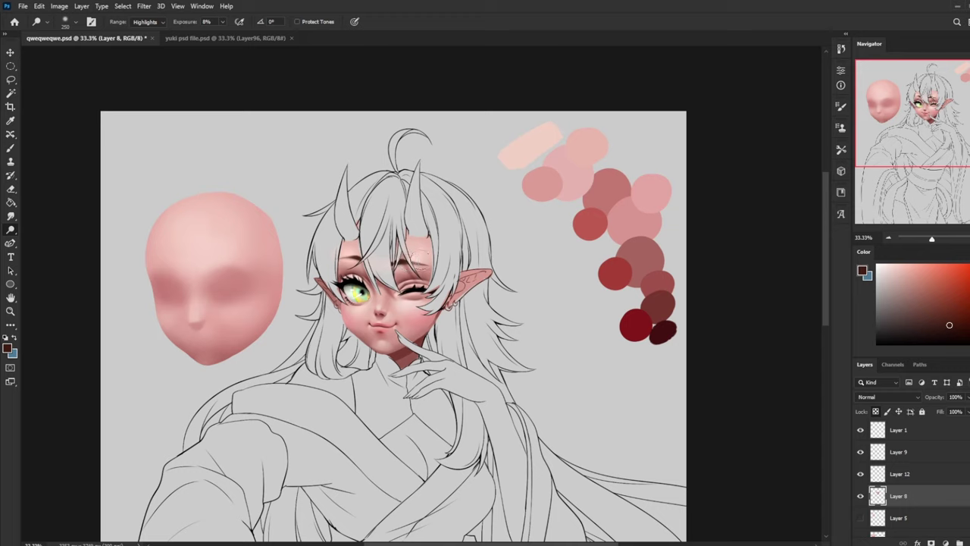
key("bracketright")
key("bracketright")
key("bracketright")
Desaturate the skin around the eyebrow above the open eye with the Sponge tool in Desaturate mode at 300 px
right_click(15, 232)
left_click(50, 251)
left_click(157, 22)
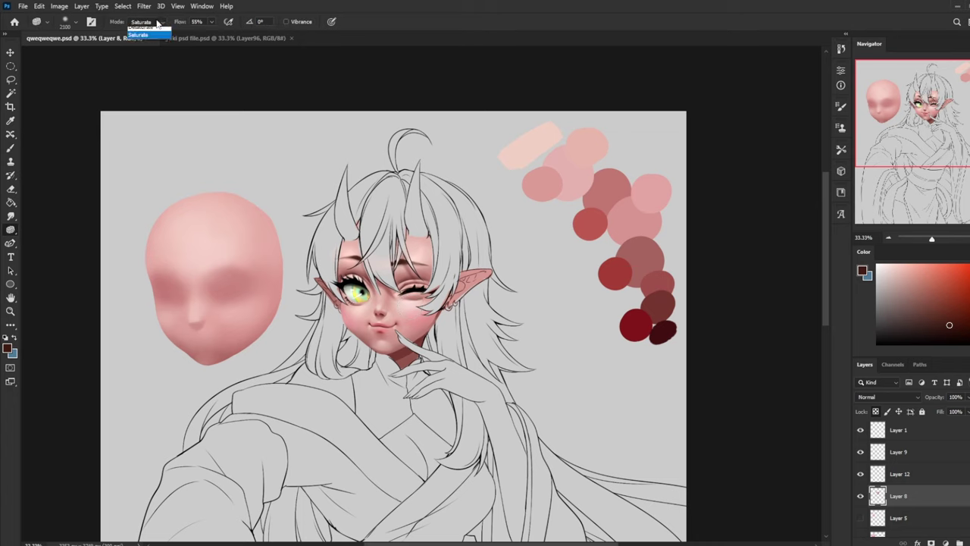
left_click(148, 30)
key("bracketleft")
key("bracketleft")
key("bracketleft")
key("bracketleft")
key("bracketleft")
key("bracketleft")
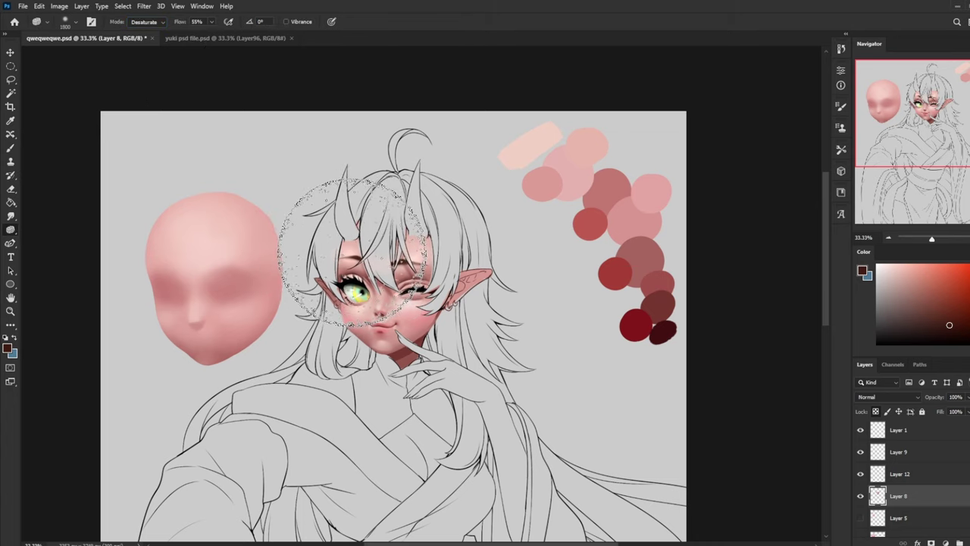
key("bracketleft")
key("bracketleft")
key("bracketleft")
key("bracketleft")
key("bracketleft")
key("bracketleft")
key("bracketleft")
key("bracketleft")
key("bracketleft")
key("bracketleft")
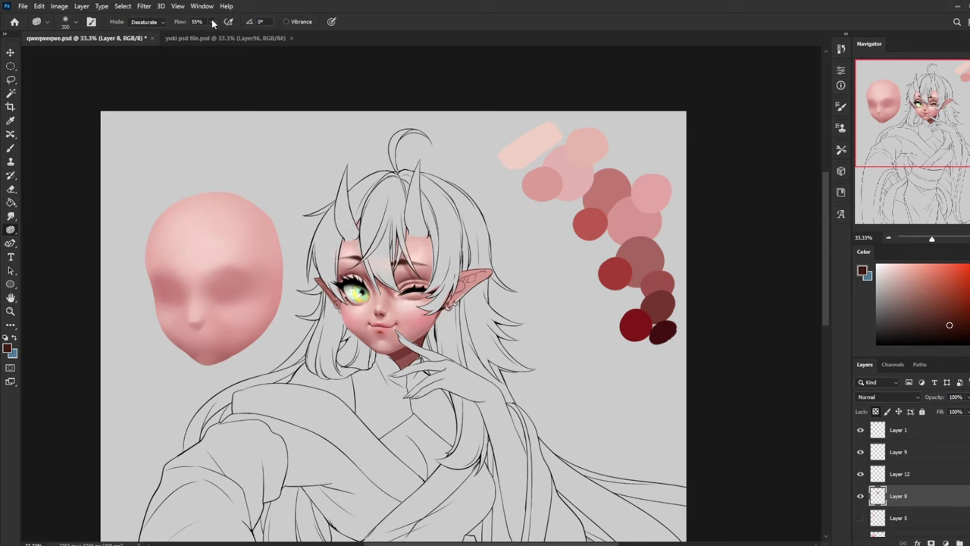
left_click(357, 266)
Tint the cheek below the winking eye a saturated pink with a large soft brush in Color mode at 75% opacity
key("b")
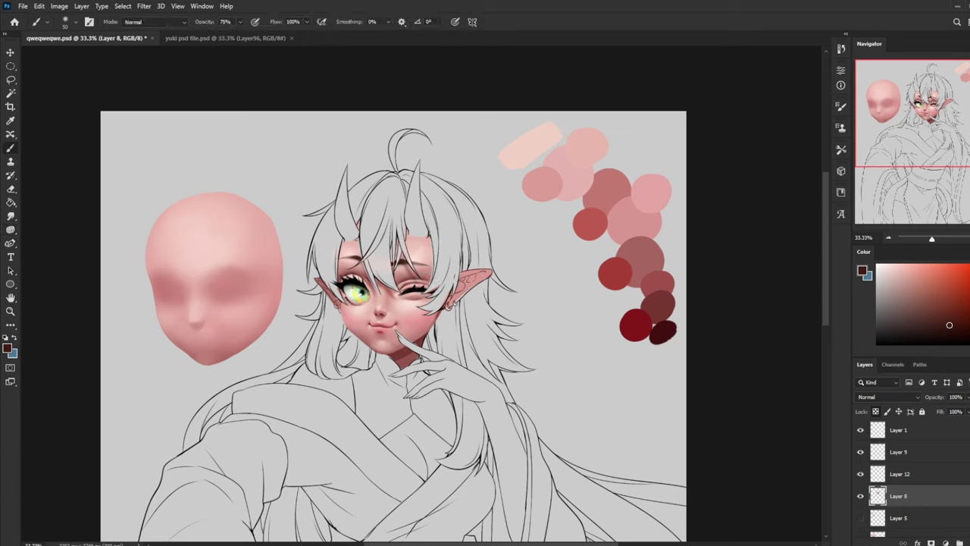
left_click(382, 354, "alt")
right_click(482, 273)
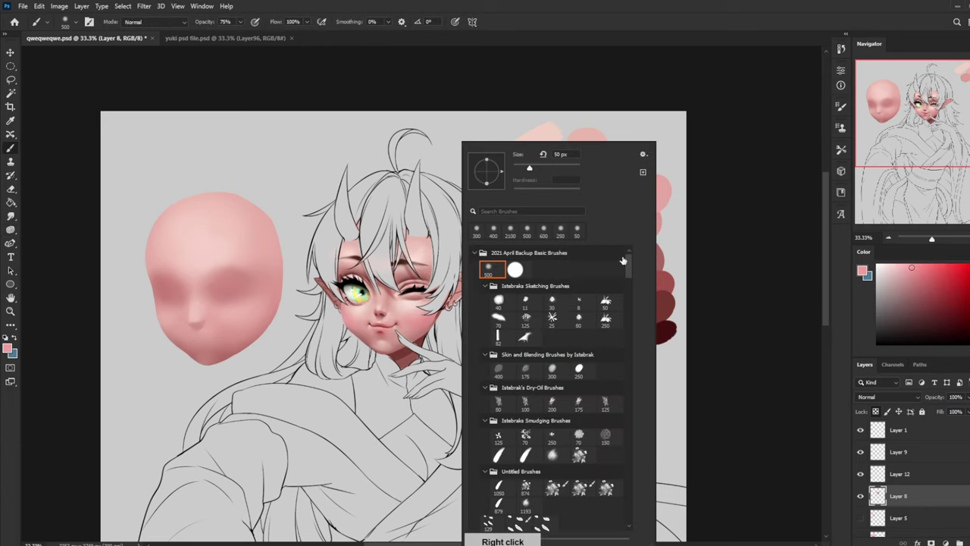
left_click(746, 266)
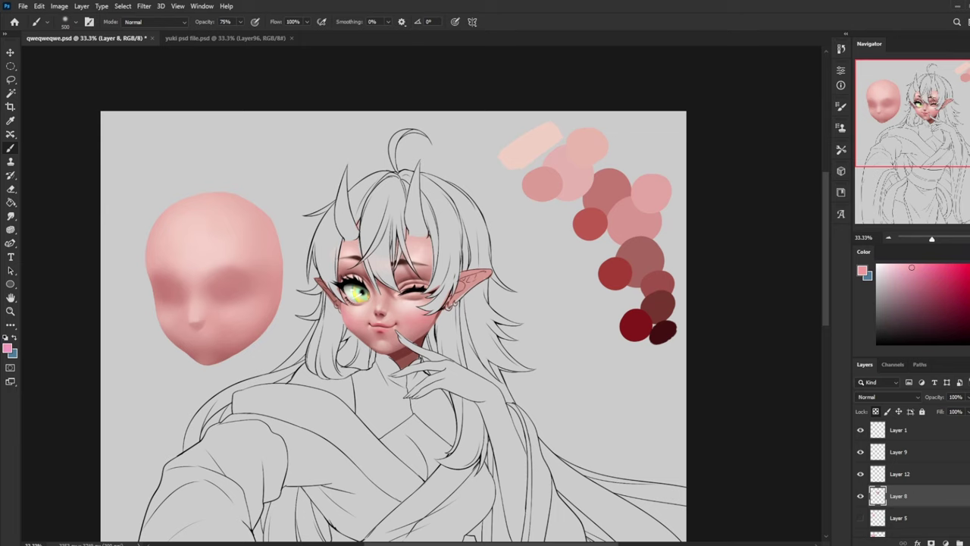
left_click(933, 263)
key("bracketright")
key("bracketright")
mouse_move(422, 312)
left_mouse_down()
mouse_move(415, 317)
mouse_move(424, 311)
left_mouse_up()
left_click(152, 21)
left_click(144, 281)
left_click_drag(417, 314, 420, 316)
Try recolouring the open eye's iris pink with a 250 px brush in Color mode
key("bracketleft")
key("bracketleft")
key("bracketleft")
key("bracketleft")
key("bracketleft")
key("bracketleft")
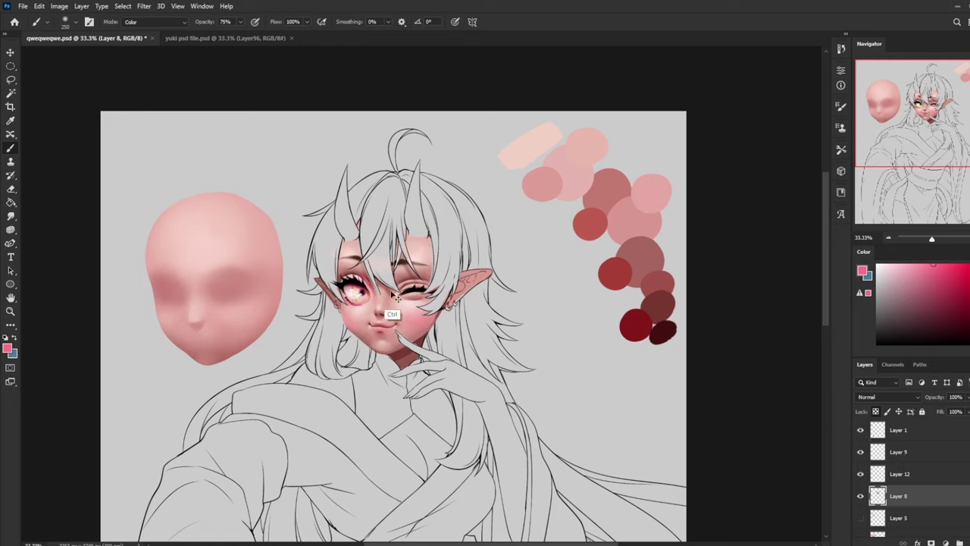
key("ctrl+z")
Try recolouring the open eye's iris bright blue in Color mode at 100% opacity
left_click(362, 294, "alt")
left_click_drag(240, 22, 253, 34)
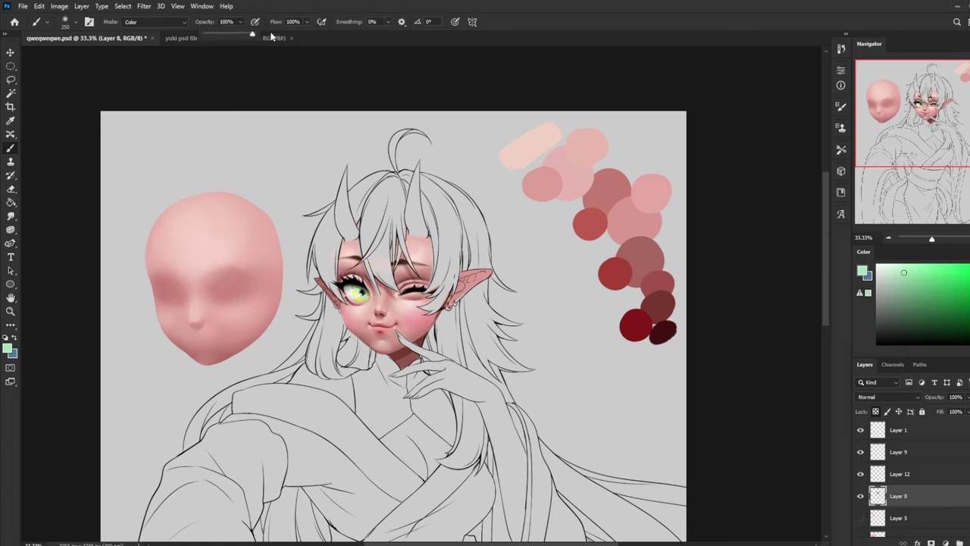
left_click(969, 264)
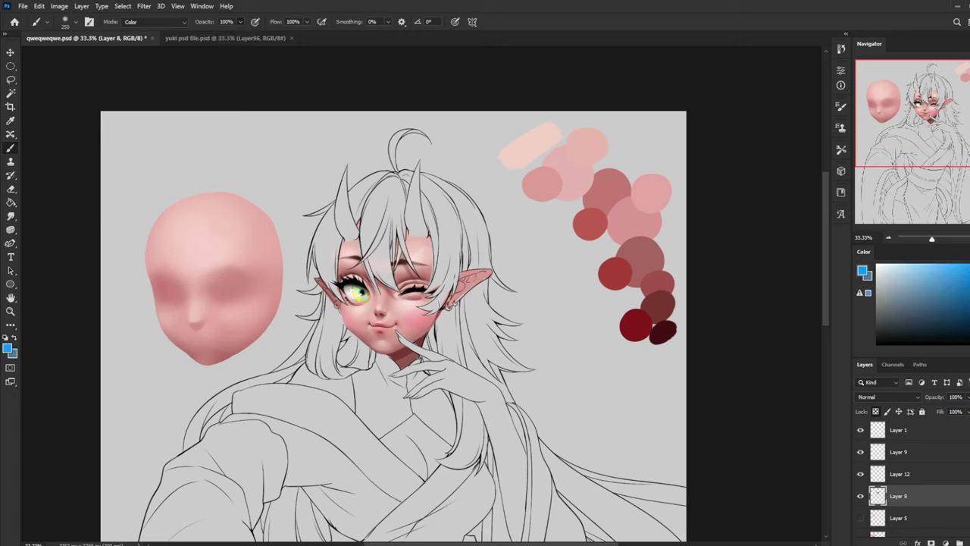
left_click_drag(358, 287, 365, 292)
key("ctrl")
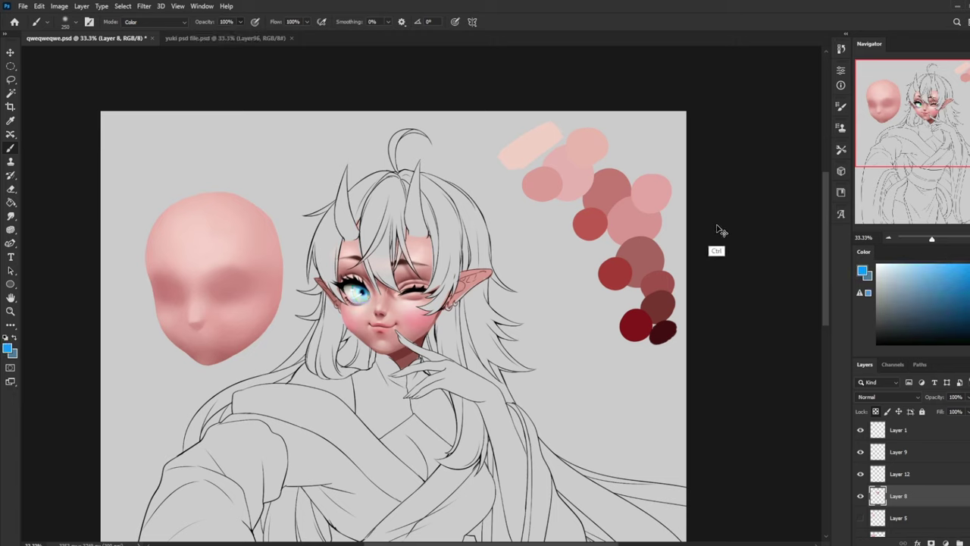
key("ctrl+z")
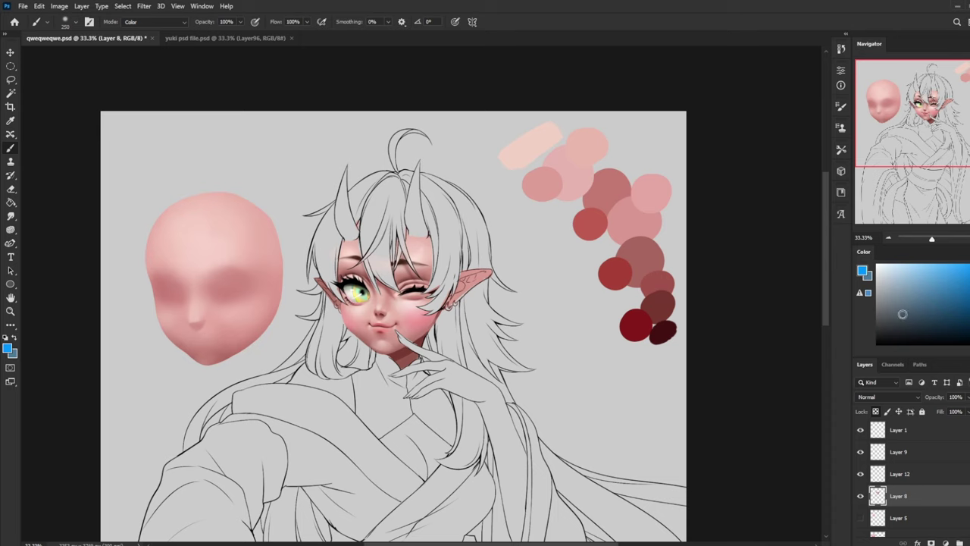
Set the brush to Normal mode at 59% opacity with the palette's muted red, and add a new layer above Layer 8
key("alt")
left_click(633, 261, "alt")
left_click_drag(226, 35, 220, 36)
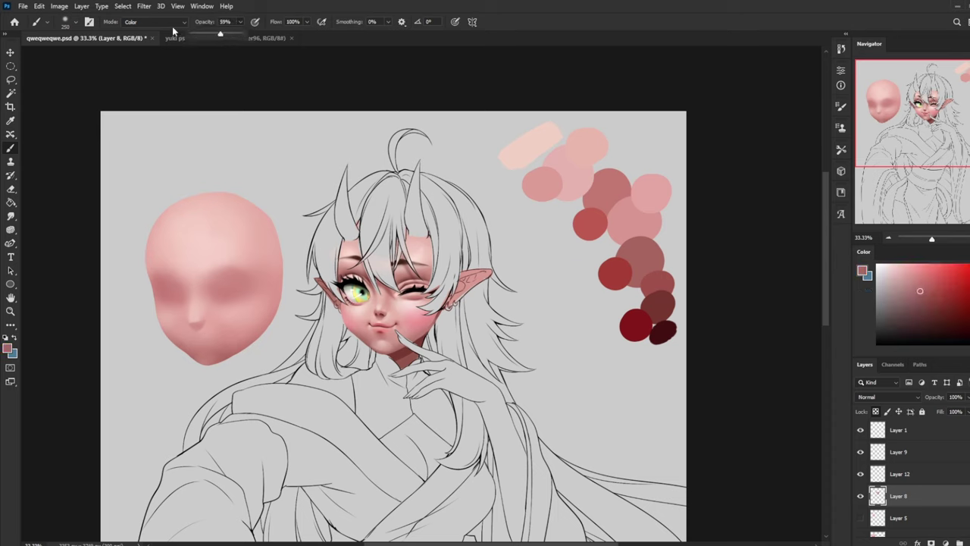
left_click(155, 22)
left_click(157, 34)
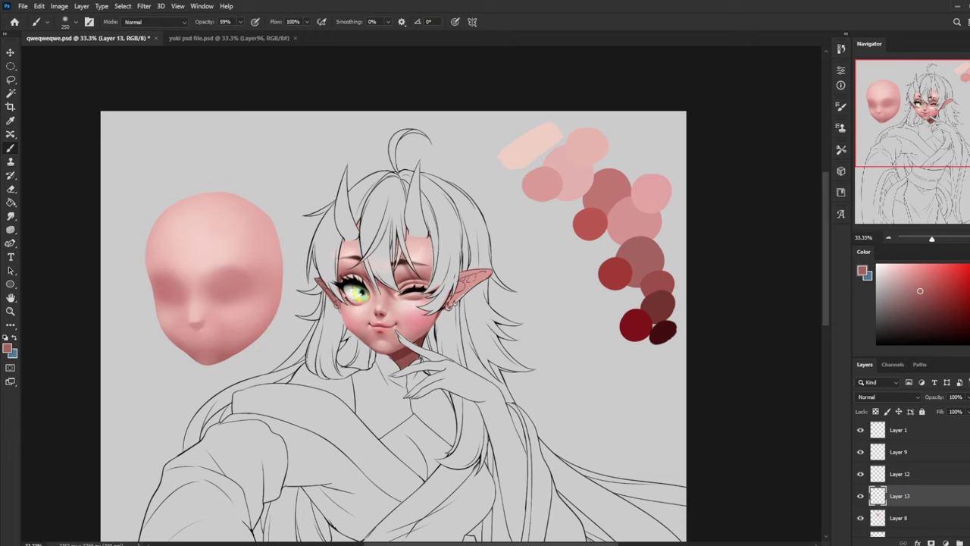
Blend sampled skin tones over the face on Layer 13 with a soft 175 px brush at 21% opacity
key("alt")
left_click(397, 347, "alt")
left_click(240, 22)
left_click_drag(242, 34, 247, 35)
left_click(249, 66)
left_click(240, 21)
left_click_drag(248, 35, 216, 35)
key("ctrl+plus")
key("ctrl+plus")
key("ctrl+plus")
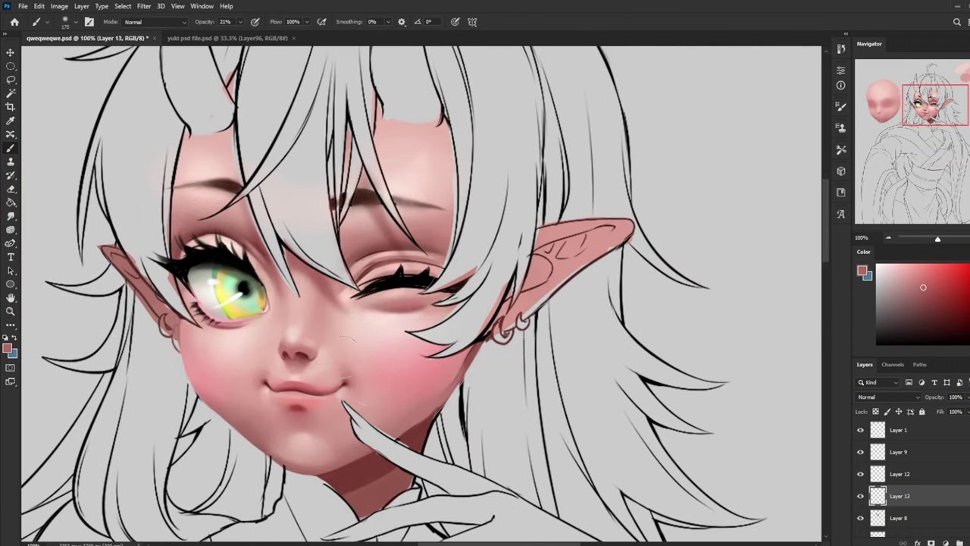
left_click(281, 375, "alt")
Soften the new skin strokes with the Smudge tool at 15% strength, switching to a small textured smudging brush
left_click(11, 216)
key("ctrl+minus")
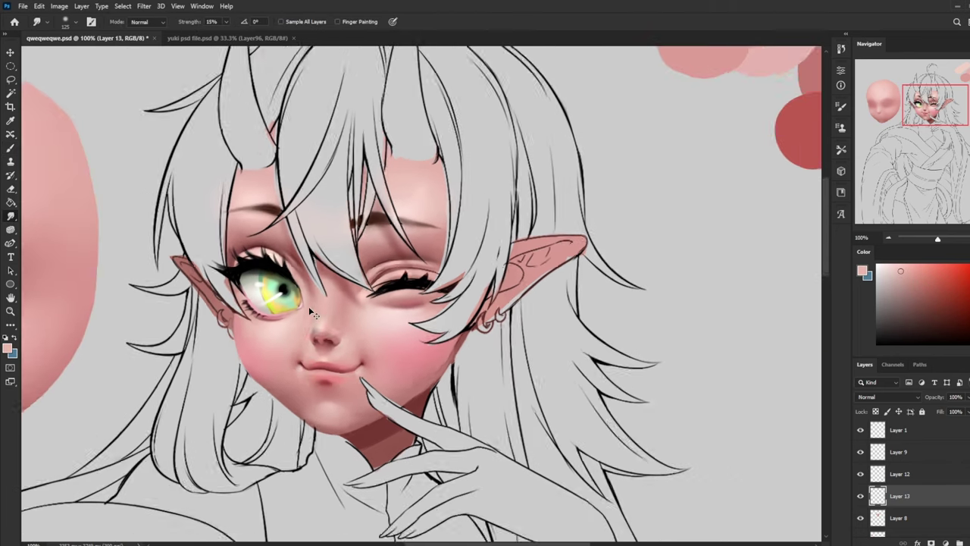
key("ctrl+minus")
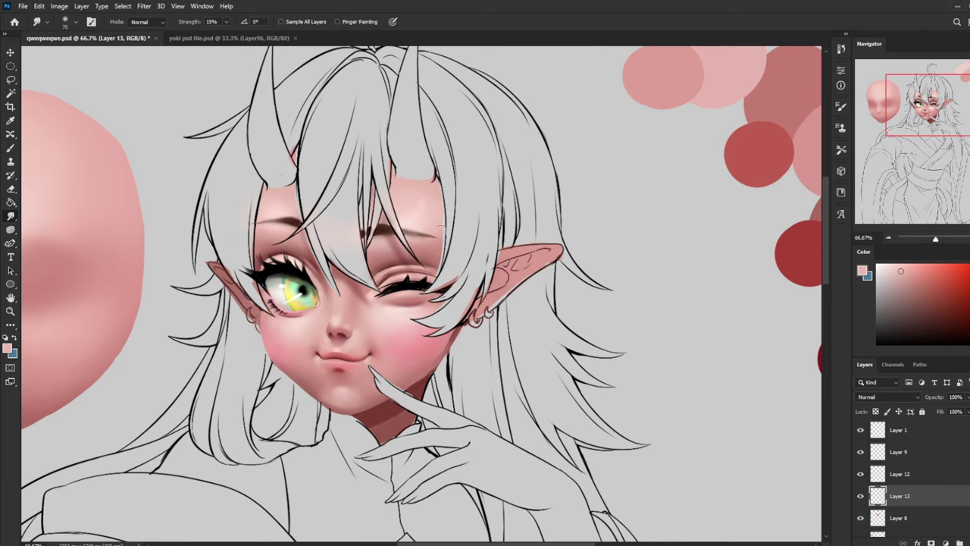
right_click(441, 227)
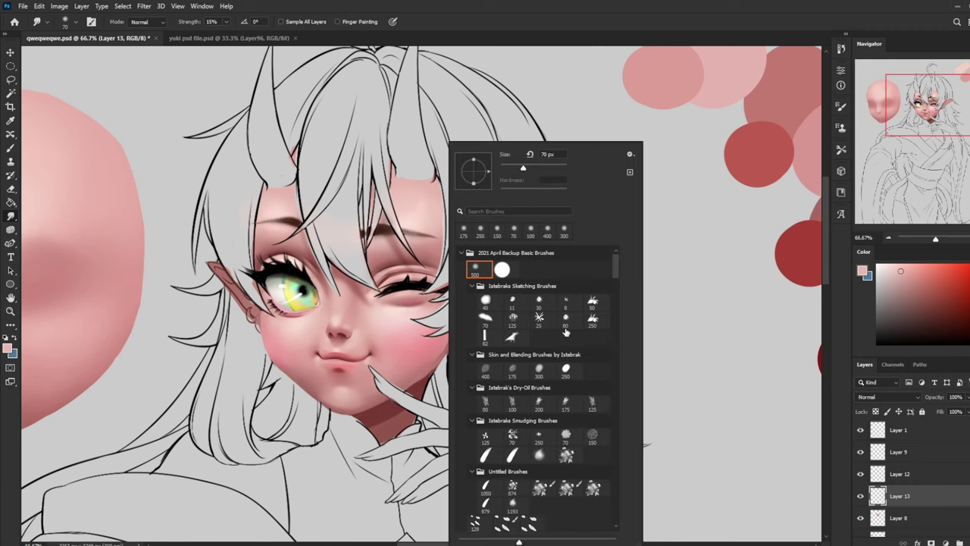
double_click(568, 437)
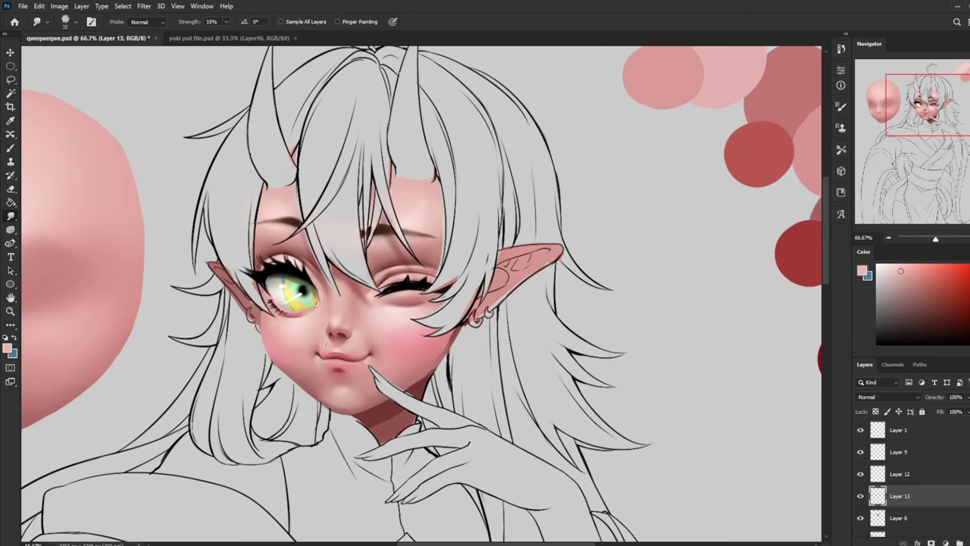
key("bracketleft")
Merge Layer 13 down into Layer 8
scroll(909, 454, "down", 2)
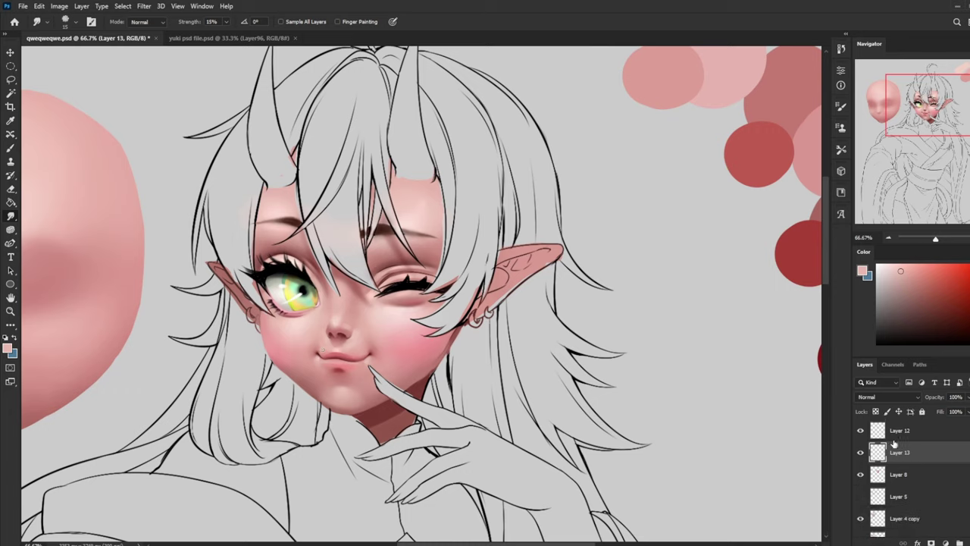
right_click(913, 454)
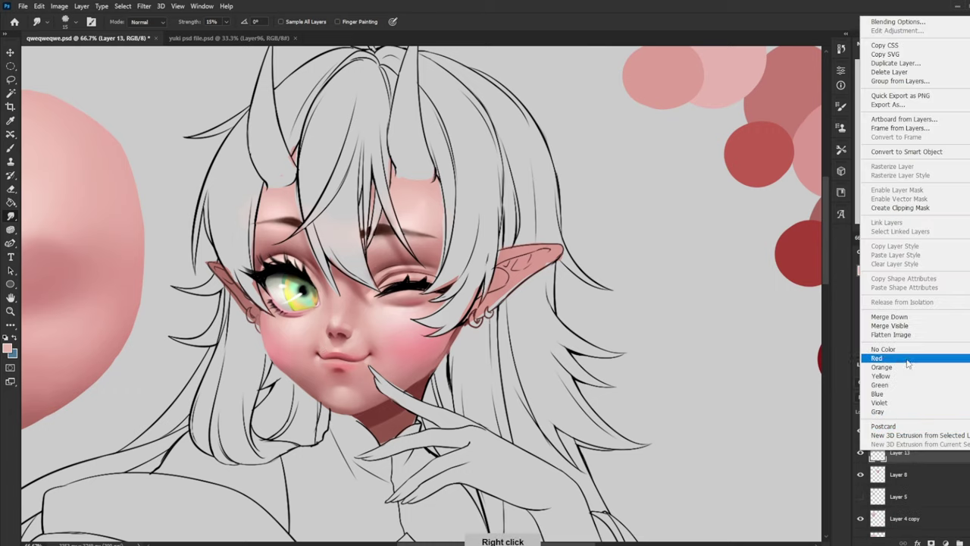
left_click(888, 353)
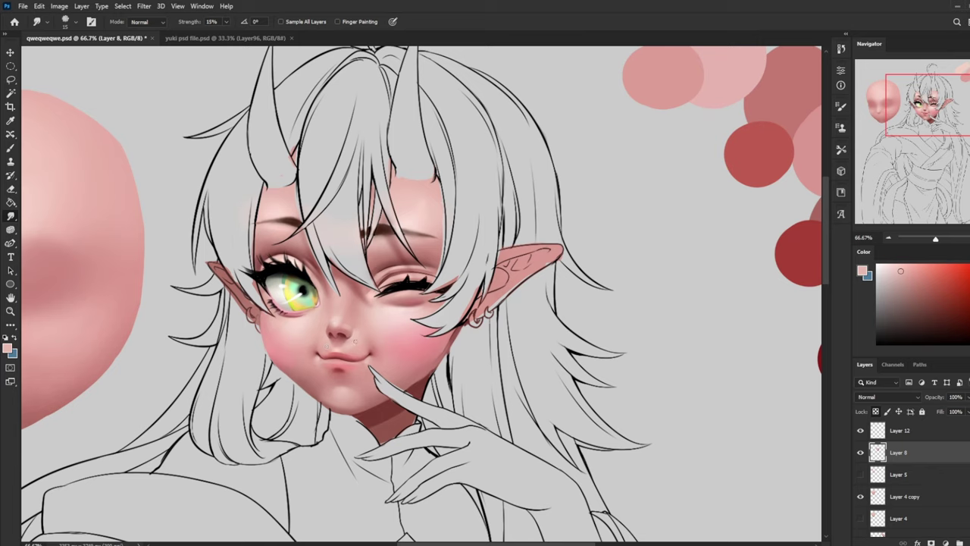
Tint the nose a saturated pink-red with the brush in Color mode at 22% opacity
key("b")
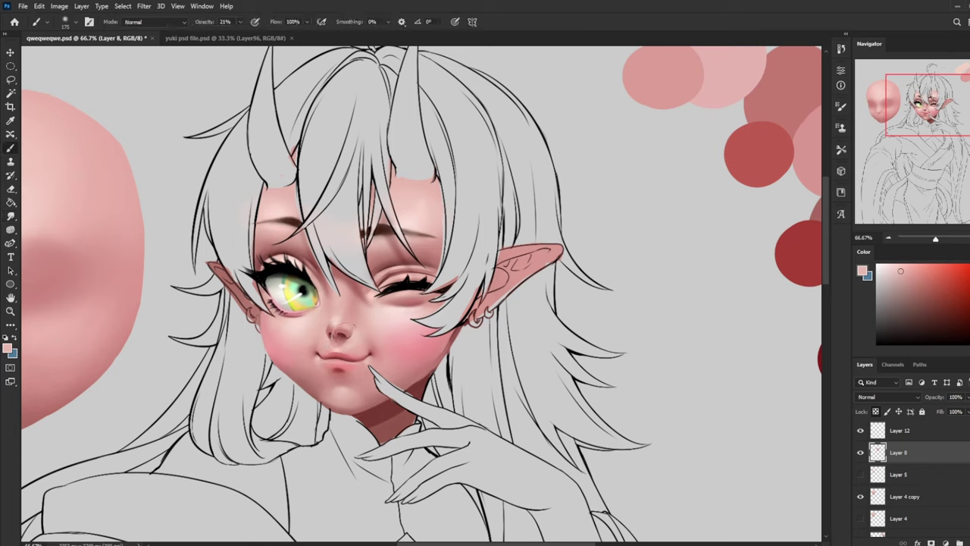
left_click(145, 21)
left_click(152, 284)
left_click(816, 243, "alt")
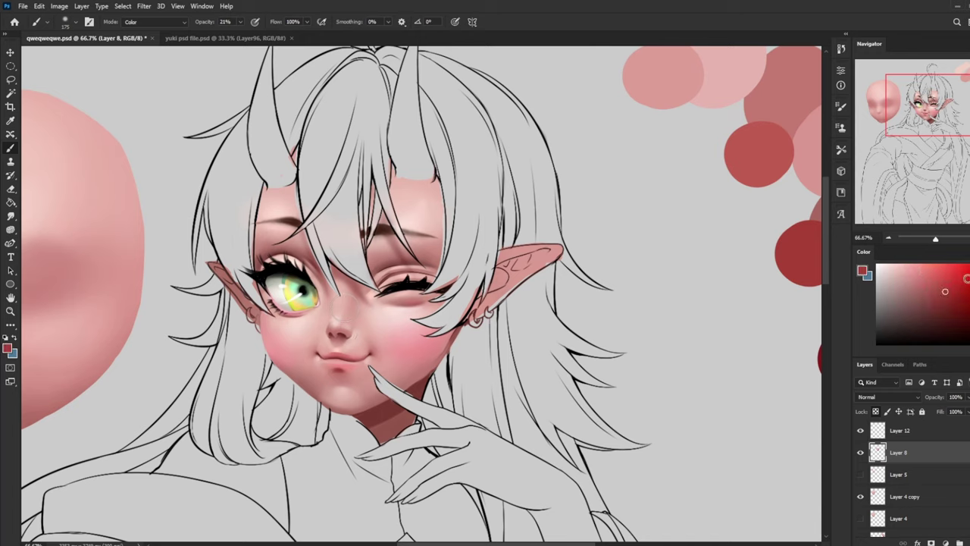
left_click(968, 264)
left_click_drag(967, 264, 944, 269)
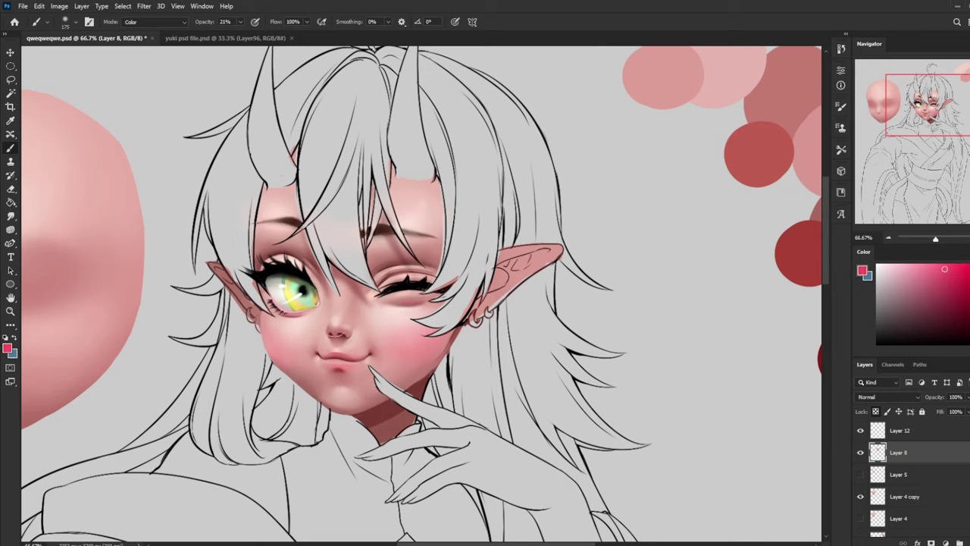
left_click(240, 21)
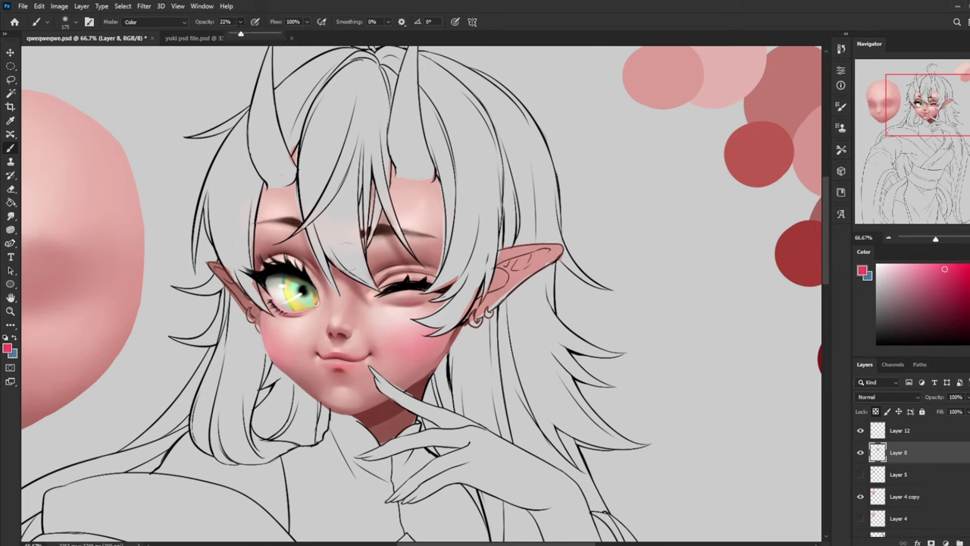
left_click(340, 331)
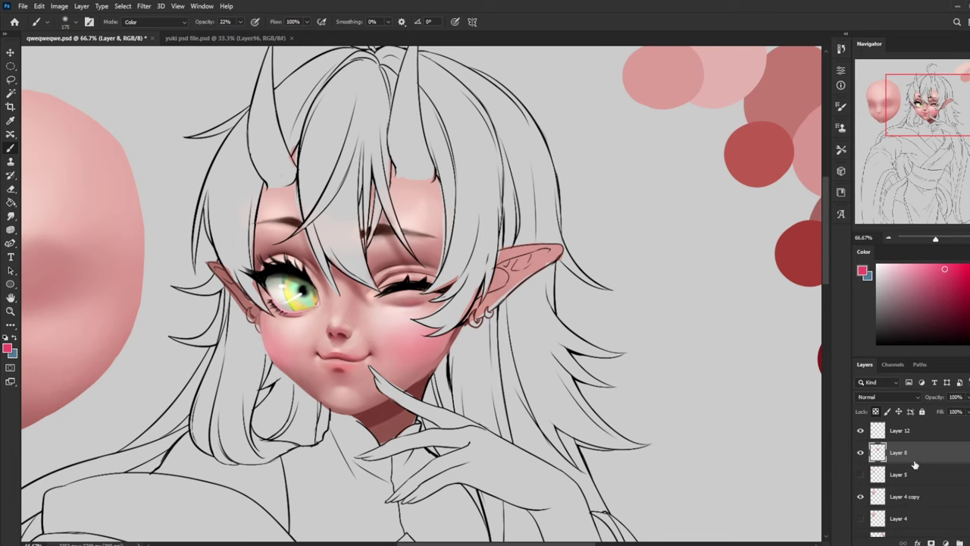
Set the Smudge tool to the soft 500 px basic brush at 12% strength
left_click(11, 216)
right_click(423, 199)
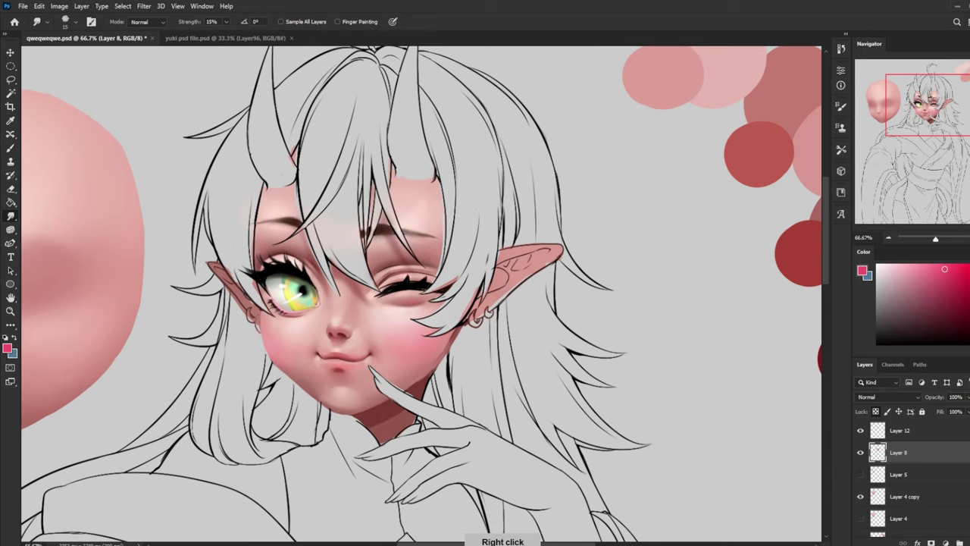
right_click(476, 196)
left_click(500, 269)
left_click(720, 250)
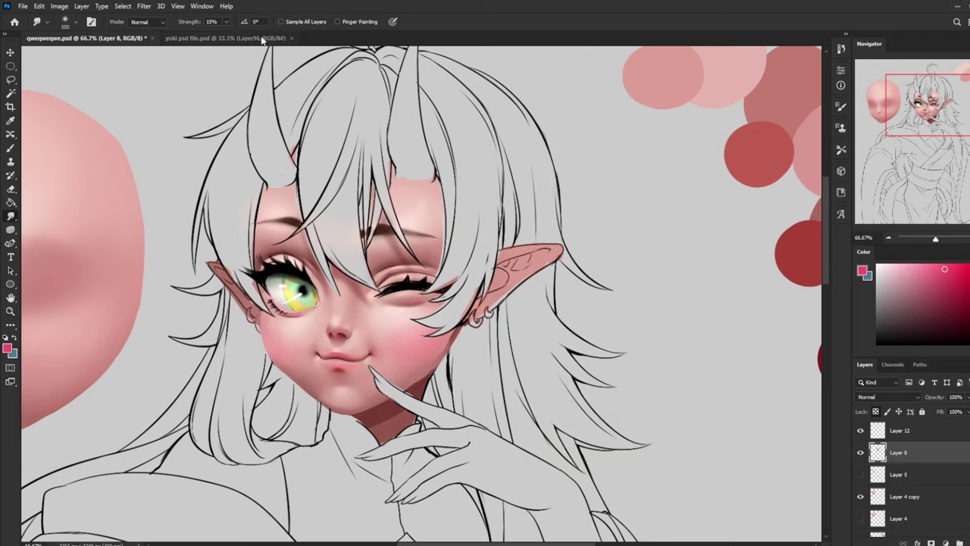
left_click(227, 23)
left_click_drag(226, 33, 224, 33)
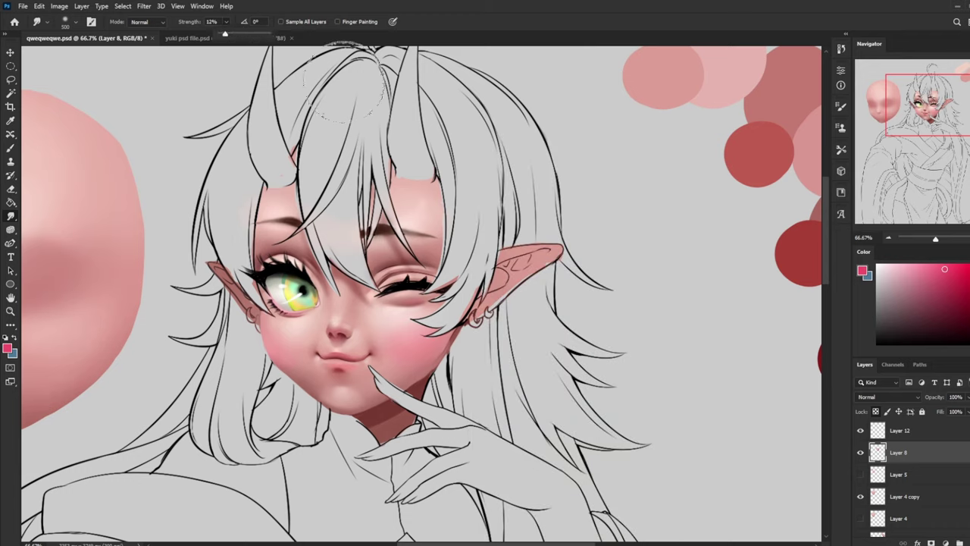
left_click(613, 236)
Soften the lashes and eyelid of the winking eye with the Smudge tool reduced to 125 px and smaller
key("bracketleft")
key("bracketleft")
key("bracketleft")
key("bracketleft")
key("bracketleft")
key("bracketleft")
key("bracketleft")
key("bracketleft")
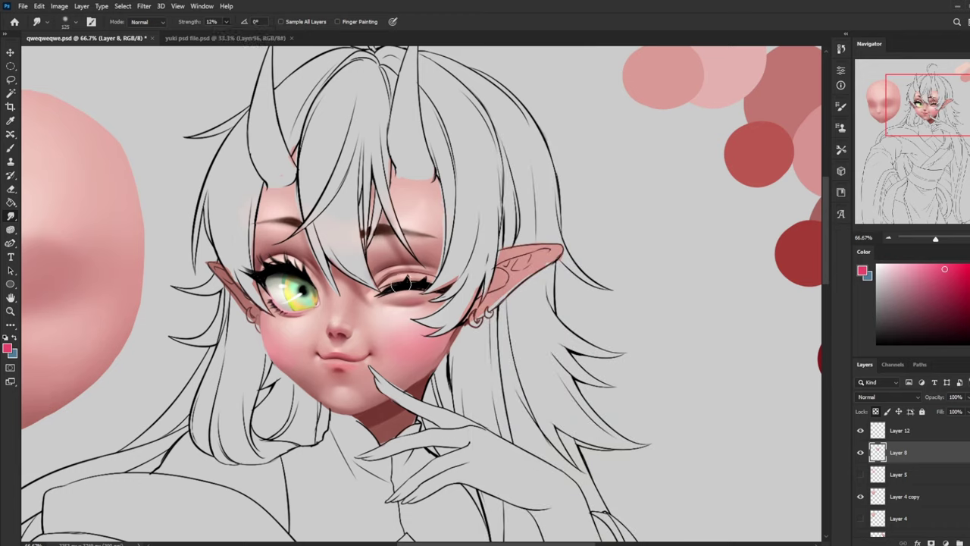
left_click_drag(406, 283, 423, 285)
key("bracketleft")
key("bracketleft")
key("bracketleft")
key("bracketright")
key("bracketright")
key("bracketright")
key("bracketleft")
key("ctrl+minus")
key("ctrl+minus")
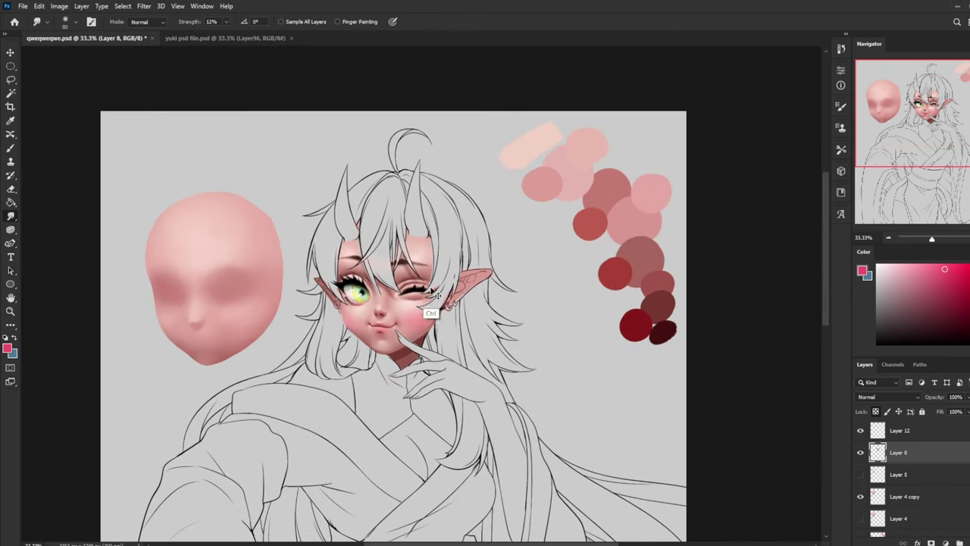
Lighten the lips with their sampled pink using the brush in Lighten mode at 34% opacity
key("ctrl+plus")
key("b")
left_click(363, 339, "alt")
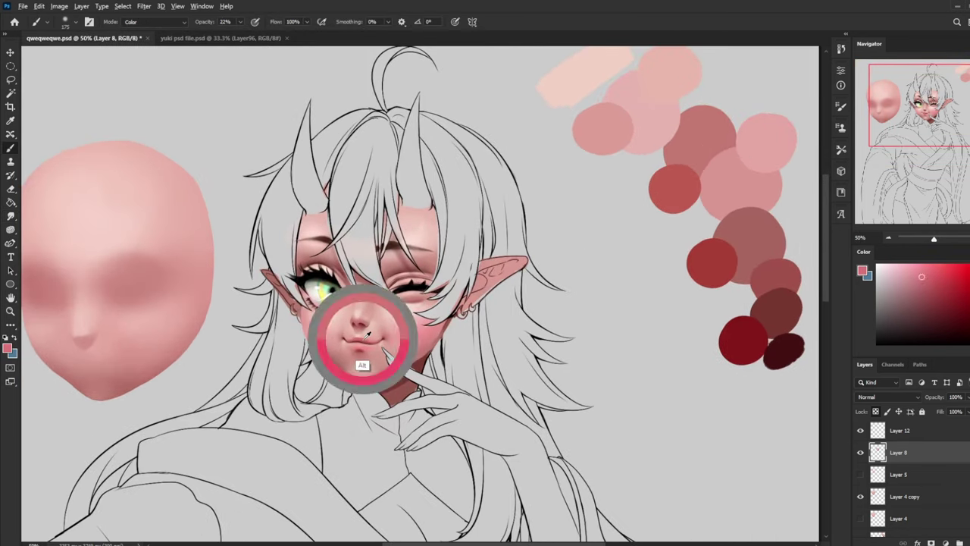
left_click(151, 22)
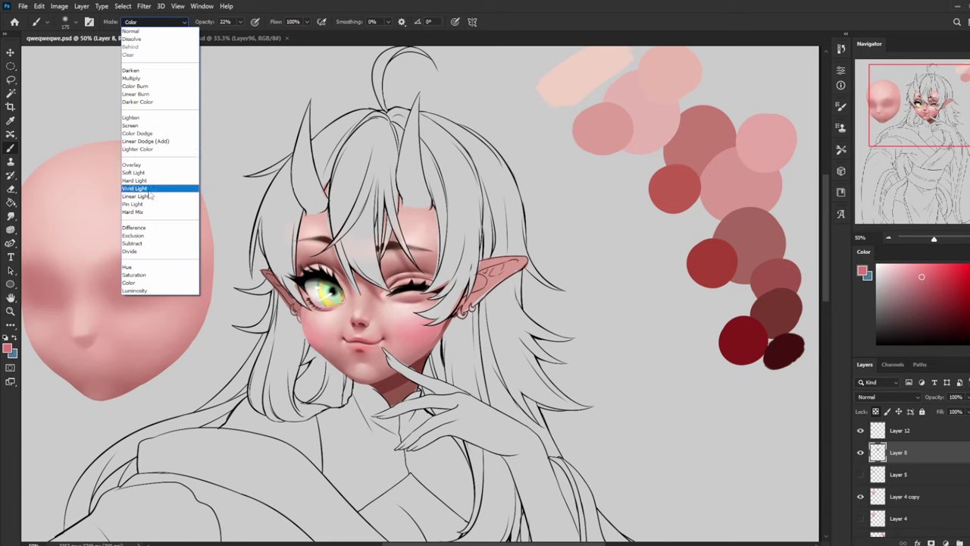
left_click(148, 120)
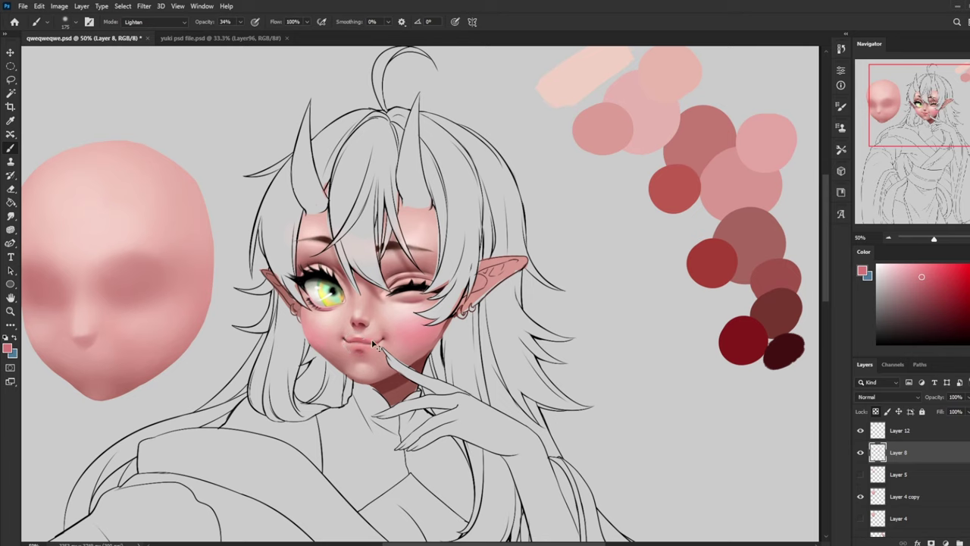
Choose white as the painting color and reduce the soft brush to 175 px
key("ctrl+minus")
key("ctrl+minus")
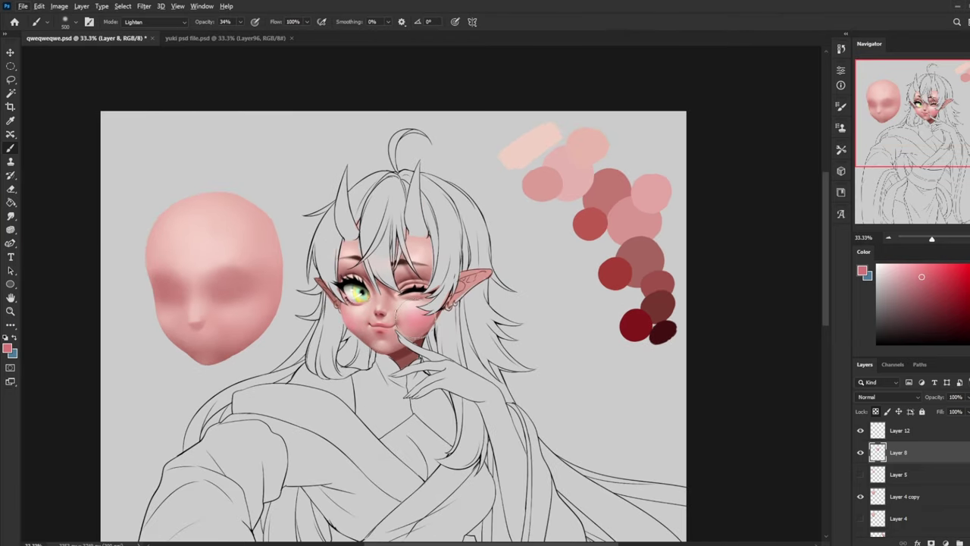
key("bracketright")
key("bracketright")
left_click(599, 222, "alt")
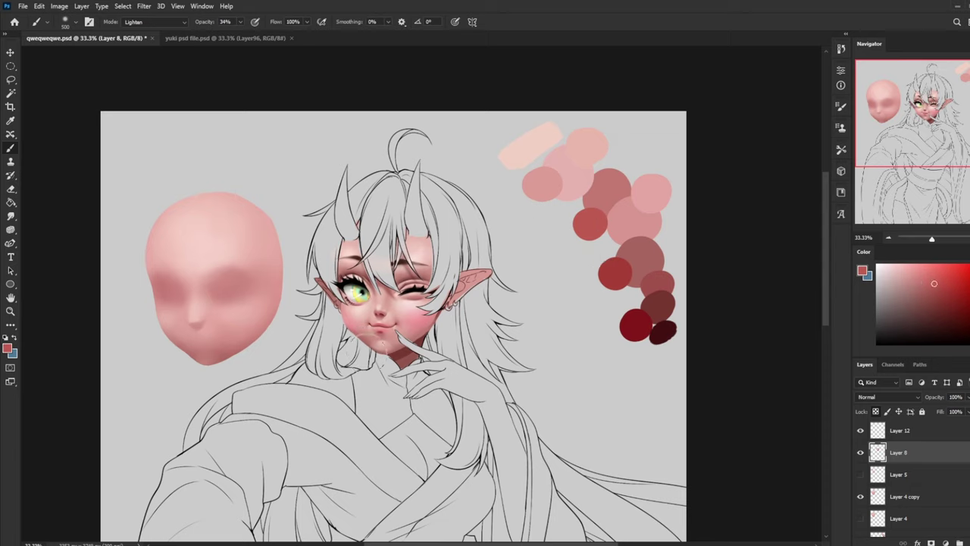
left_click(543, 142, "alt")
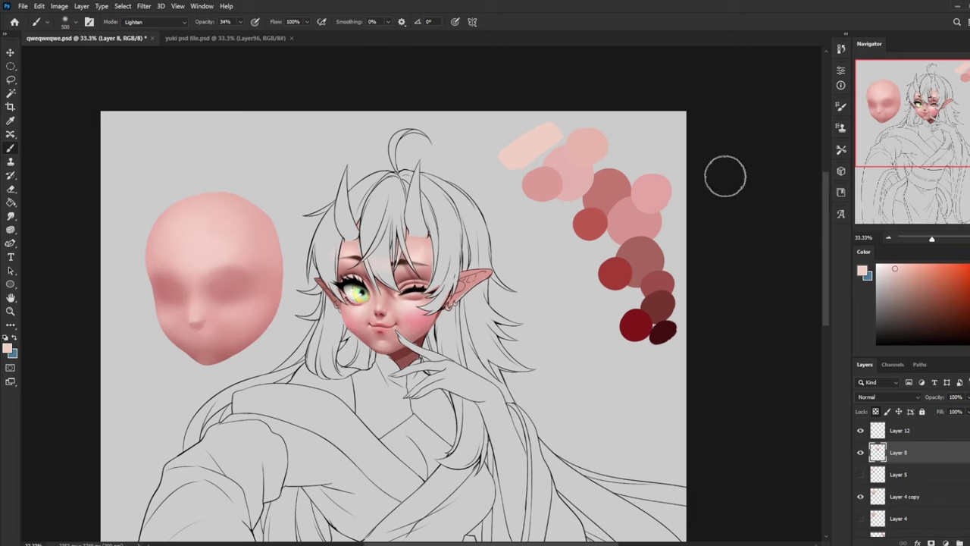
left_click_drag(890, 265, 878, 265)
key("bracketleft")
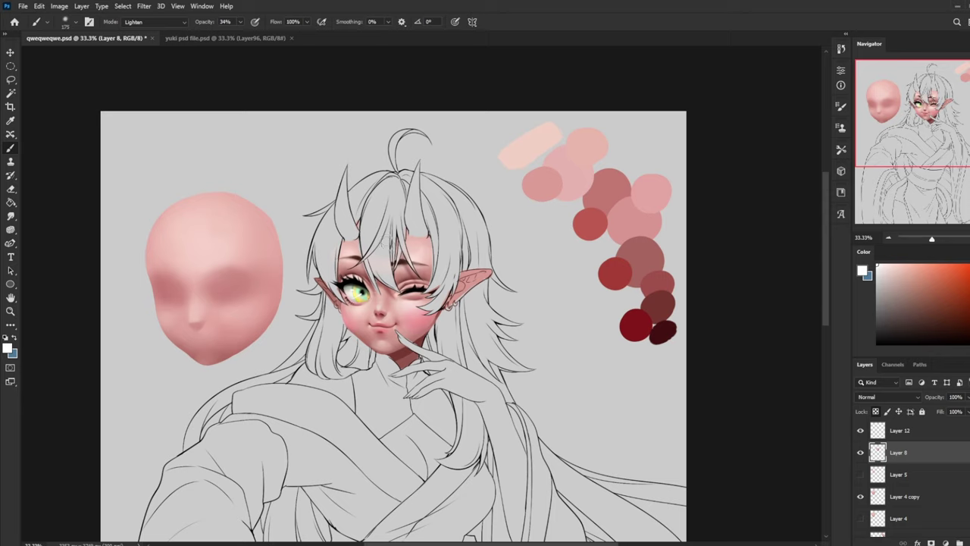
Undo the last strokes and paint a white highlight on the chin with the brush in Normal mode at 50% opacity
left_click(183, 22)
left_click(143, 28)
key("5")
key("ctrl+z")
key("ctrl+z")
key("ctrl+z")
key("ctrl+z")
left_click_drag(380, 338, 381, 345)
Blend the highlight on the chin and below the lower lip using skin tones sampled from the surrounding area
left_click(387, 341, "alt")
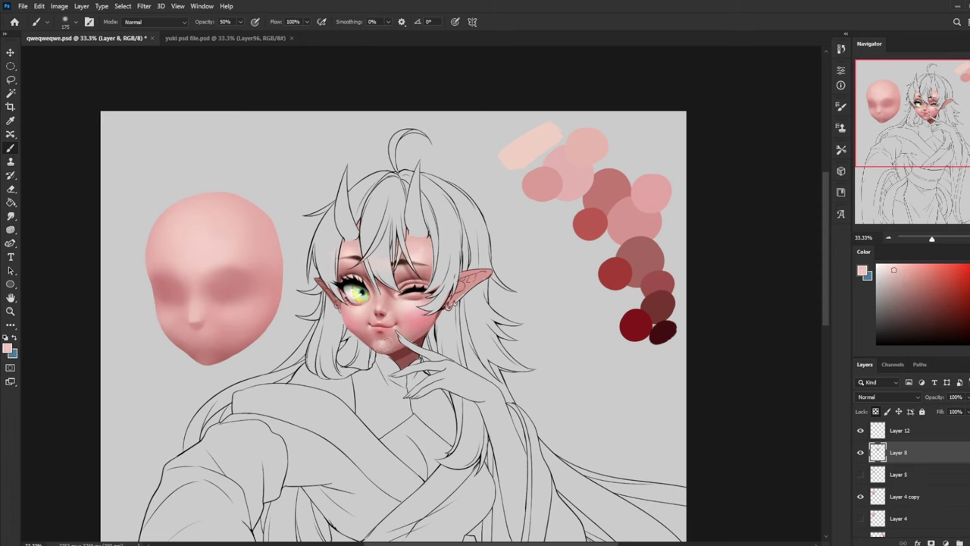
left_click(381, 341, "alt")
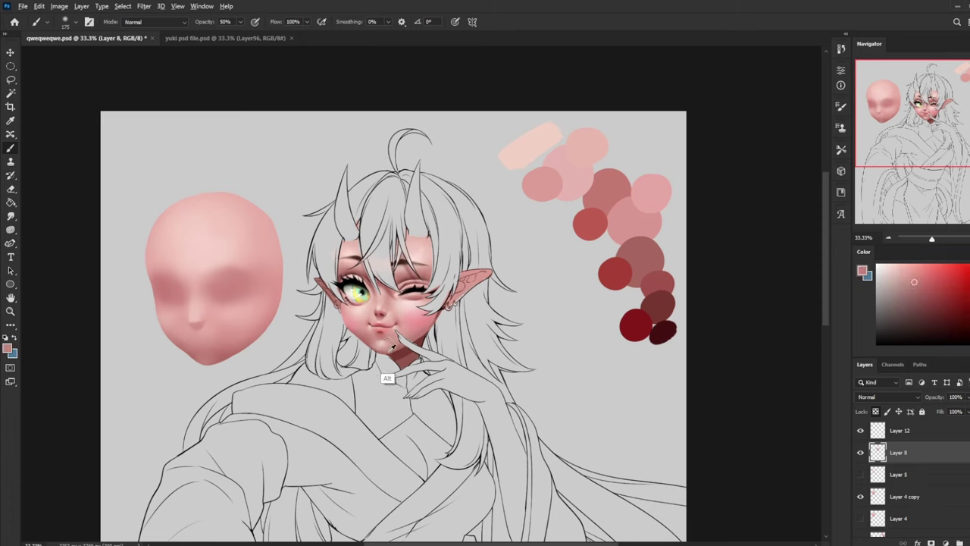
left_click(389, 347, "alt")
left_click(381, 345, "alt")
left_click(382, 348, "alt")
left_click_drag(390, 351, 381, 350)
left_click(167, 23)
left_click(164, 31)
left_click(385, 345, "alt")
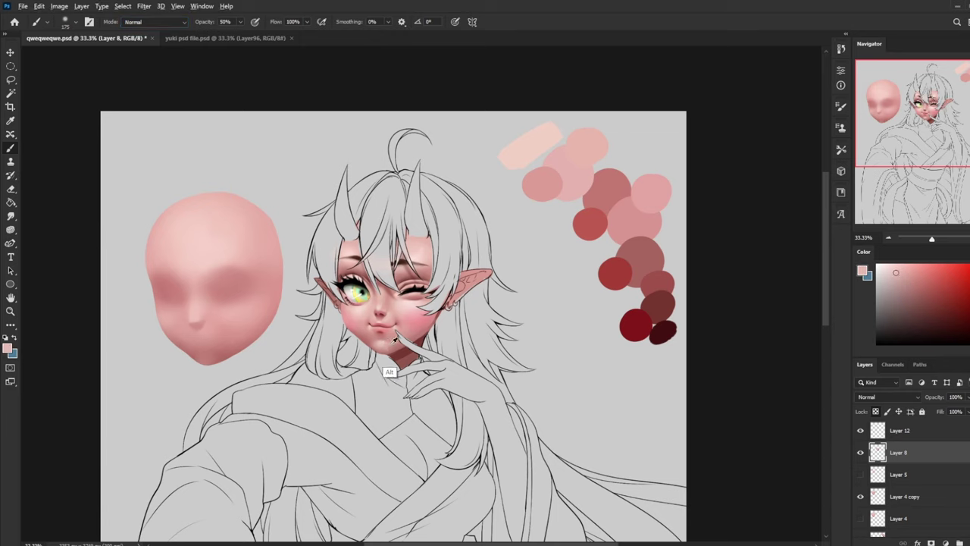
left_click(389, 350, "alt")
left_click(393, 345, "alt")
left_click(380, 334, "alt")
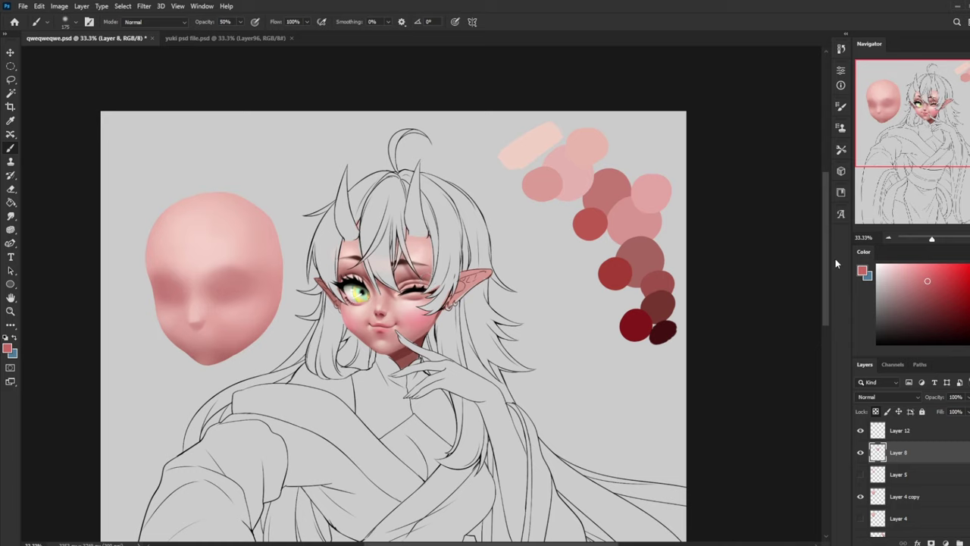
Set up a smaller white brush at 100% opacity and save the document
left_click(877, 266)
key("bracketleft")
key("bracketleft")
key("bracketleft")
key("bracketleft")
key("ctrl+z")
left_click(240, 22)
left_click_drag(239, 34, 293, 38)
key("ctrl+plus")
key("ctrl+plus")
key("ctrl+s")
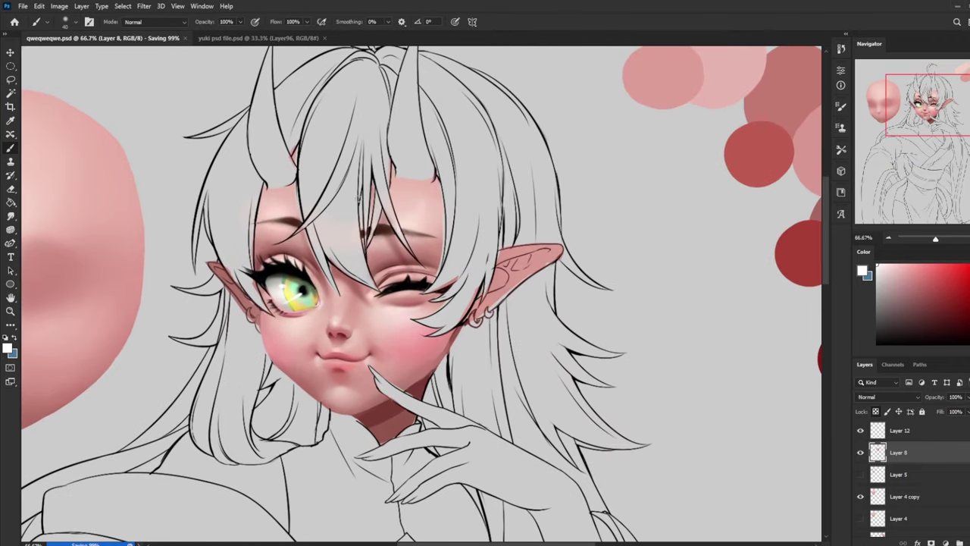
Add tiny white highlights to the open eye's iris and the winking eye's lashes with a 20 px brush
key("bracketleft")
key("bracketleft")
key("bracketleft")
left_click_drag(293, 311, 304, 310)
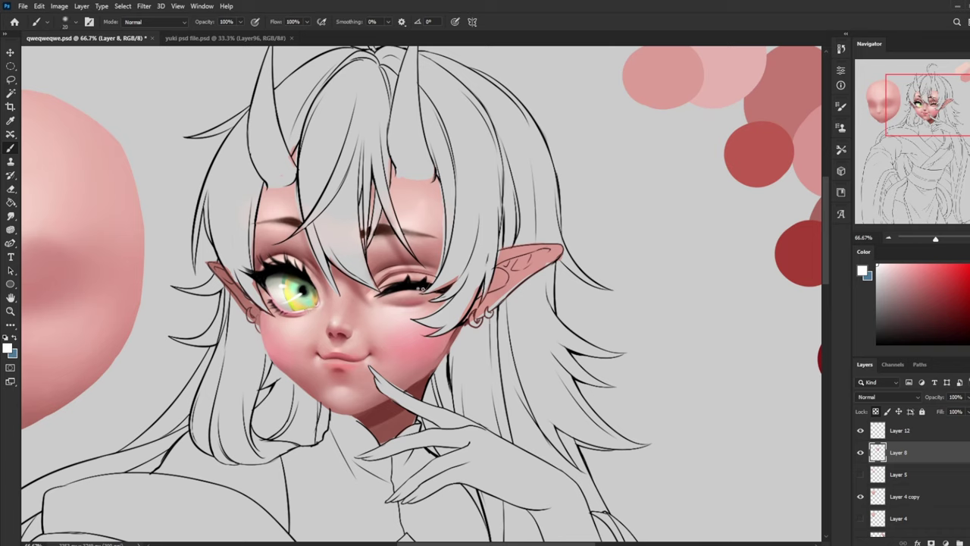
key("ctrl+z")
key("ctrl+z")
left_click(415, 288)
key("ctrl+z")
Darken the eyelid line above the winking eye with the palette's darkest maroon and switch to the Smudge tool
left_click(409, 287, "alt")
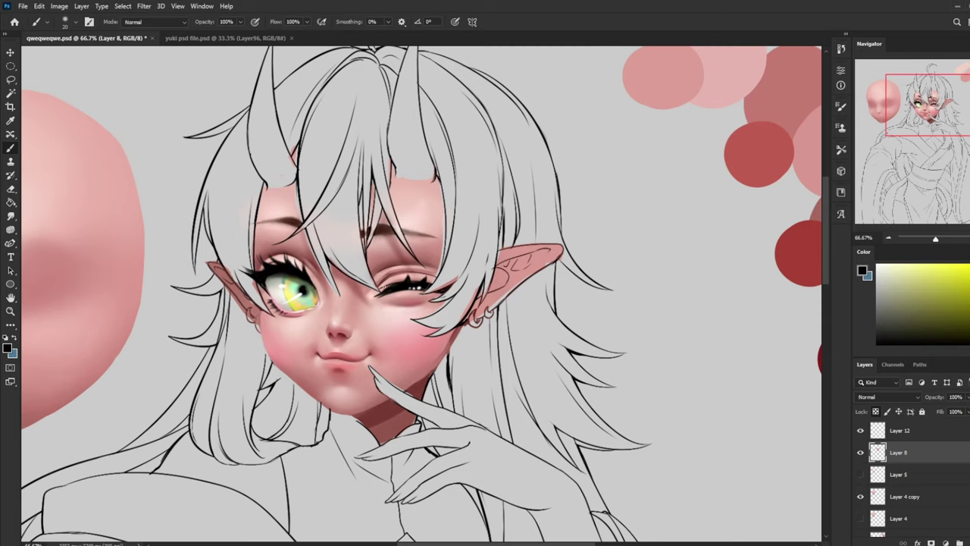
left_click(279, 251, "alt")
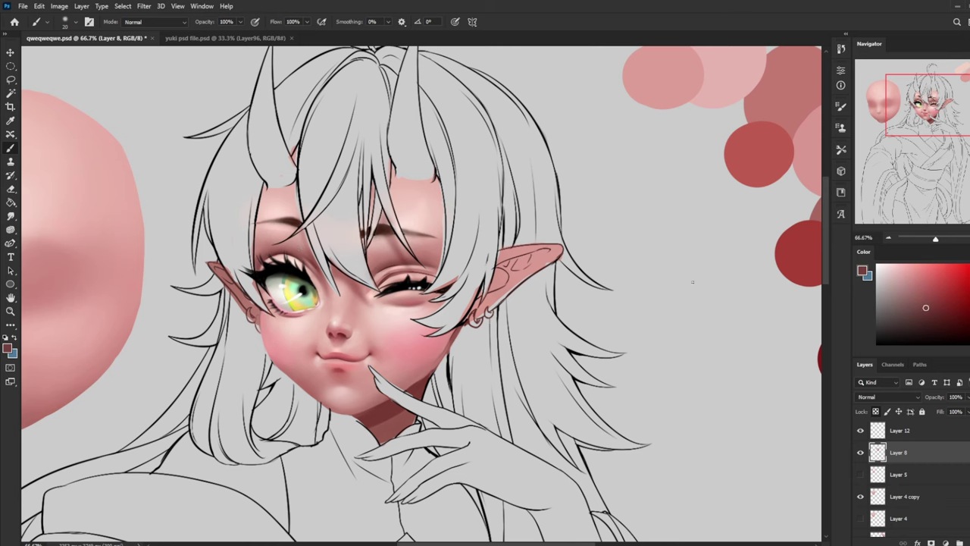
left_click_drag(693, 275, 573, 301)
left_click(794, 330, "alt")
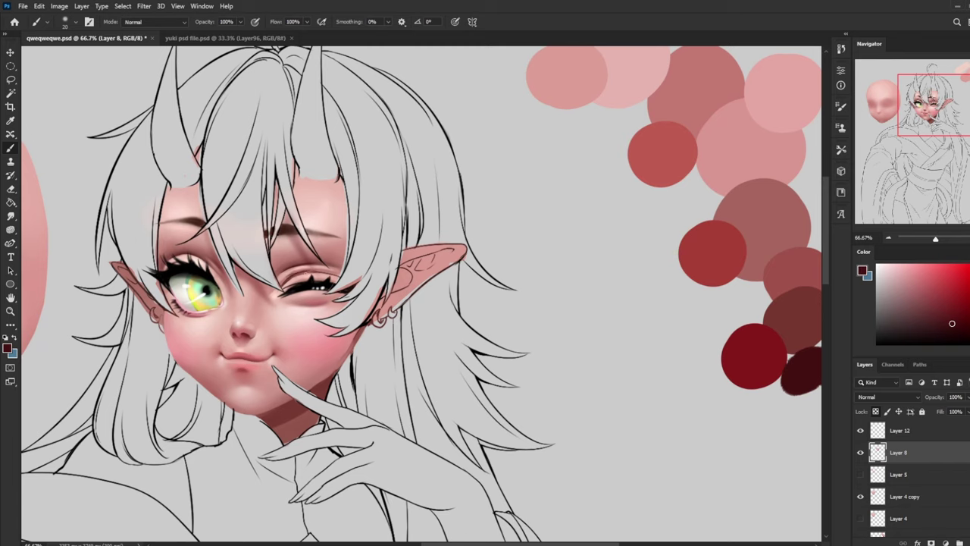
left_click_drag(293, 277, 313, 272)
left_click(11, 216)
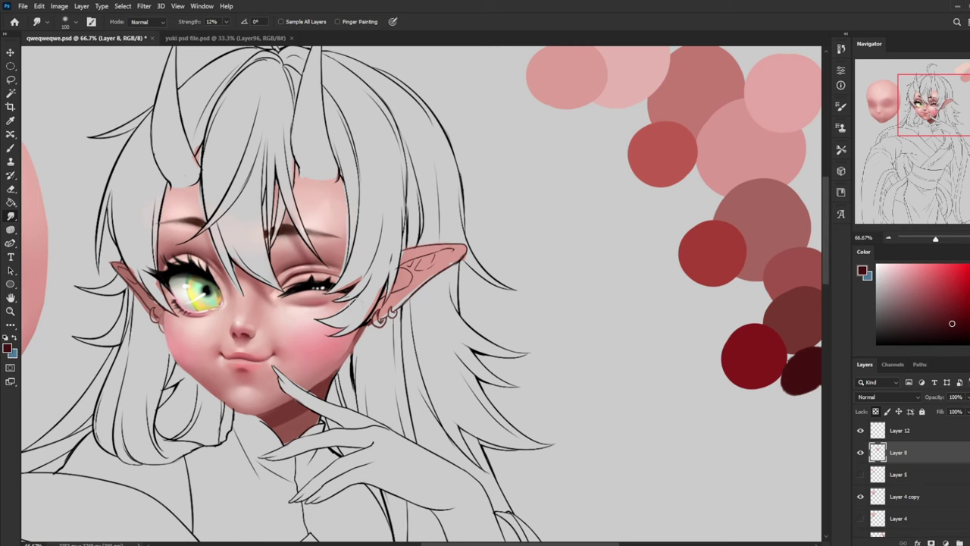
Add one empty layer above Layer 8 and another above Layer 12
key("ctrl+minus")
key("ctrl+minus")
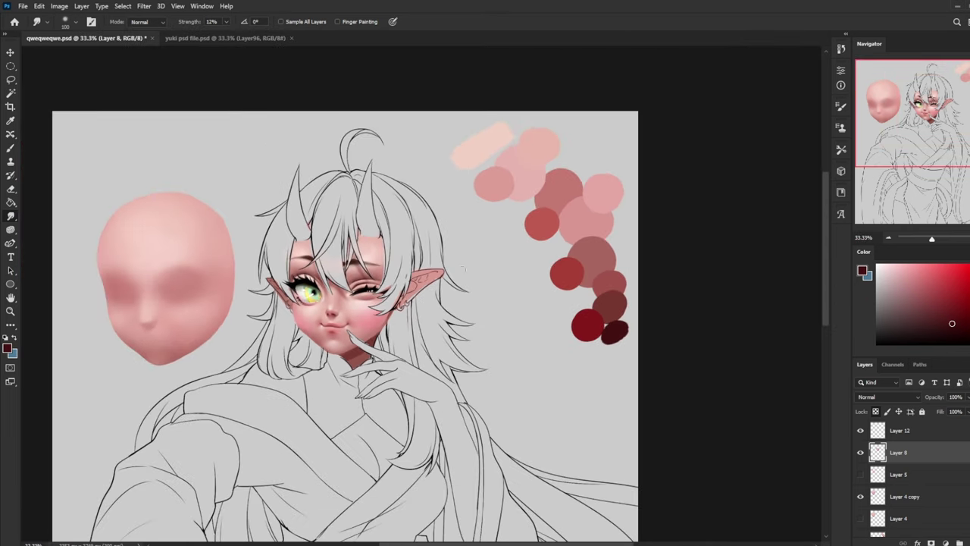
left_click(969, 542)
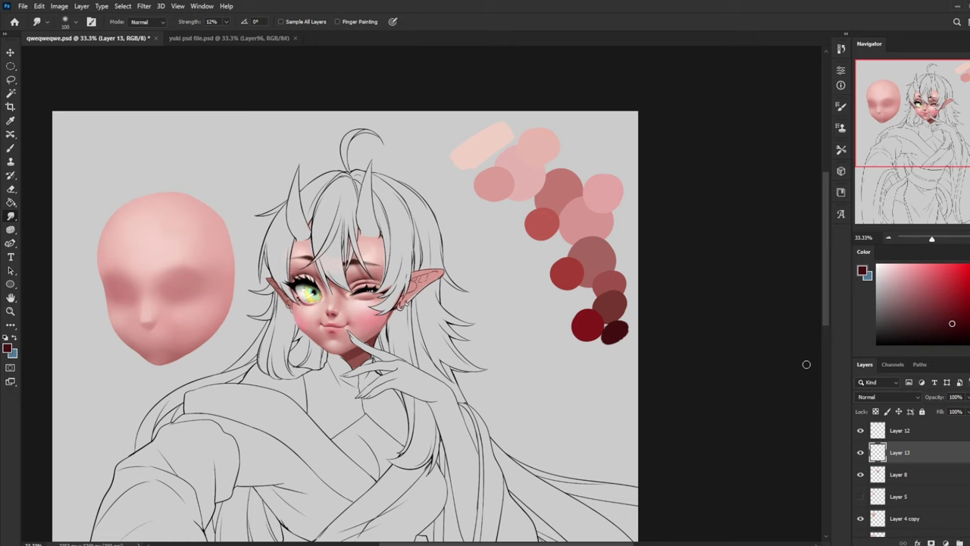
left_click(898, 432)
left_click(860, 432)
left_click(859, 432)
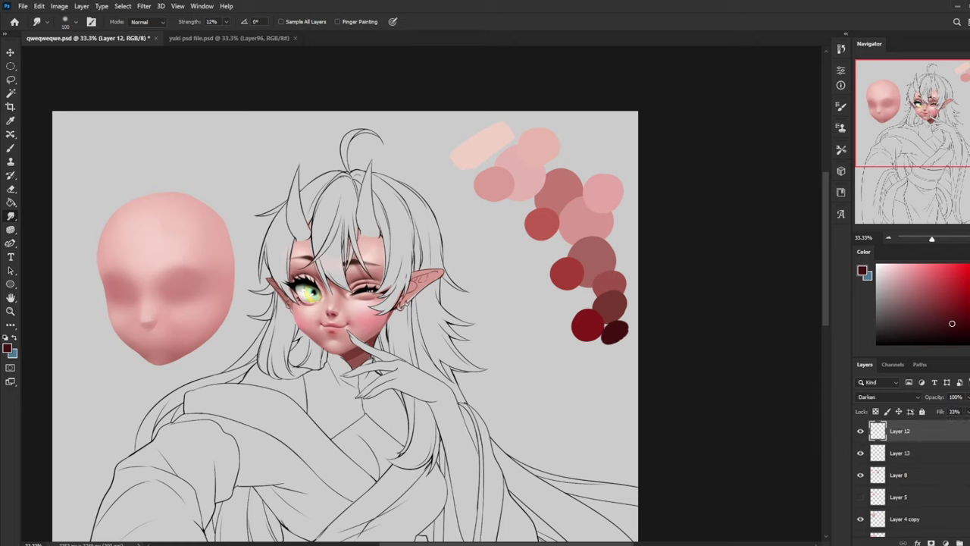
scroll(962, 474, "up", 1)
key("ctrl+shift+alt+n")
Lasso the forehead areas below both horns, fill them with dark maroon and clear the selection
key("l")
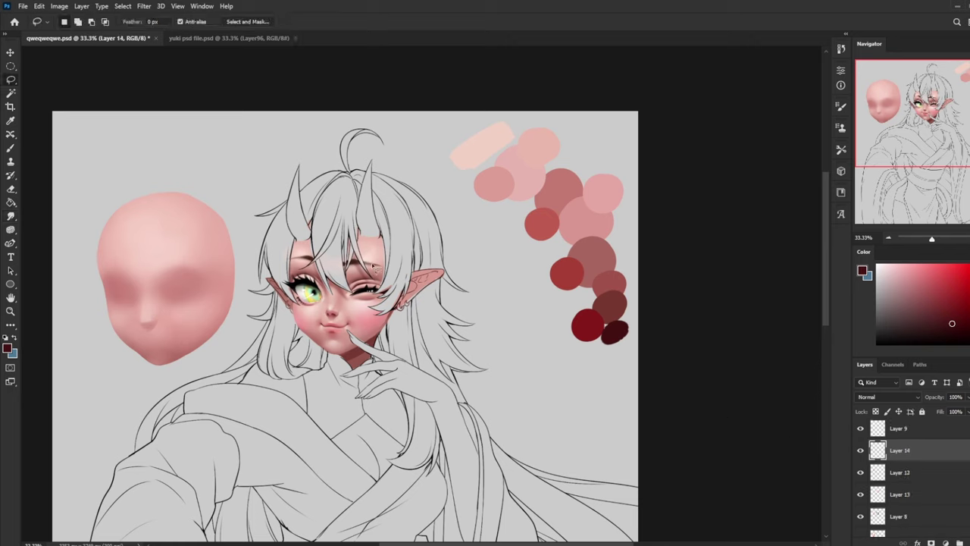
mouse_move(374, 257)
left_mouse_down()
mouse_move(392, 241)
mouse_move(389, 226)
left_mouse_up()
mouse_move(305, 224)
left_mouse_down()
mouse_move(315, 242)
mouse_move(301, 261)
mouse_move(290, 218)
mouse_move(282, 268)
left_mouse_up()
mouse_move(379, 263)
left_mouse_down()
mouse_move(384, 274)
mouse_move(365, 227)
left_mouse_up()
key("g")
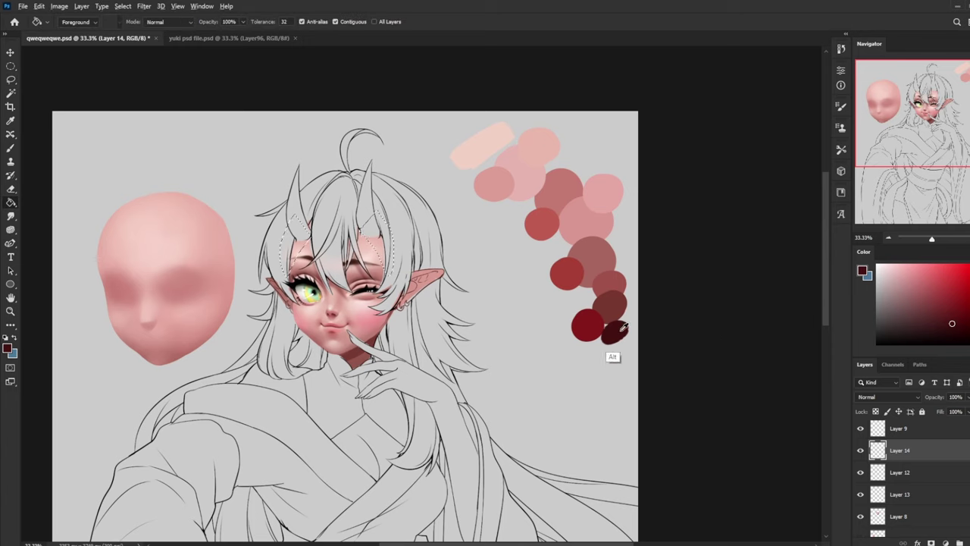
left_click(385, 247)
key("e")
right_click(421, 270)
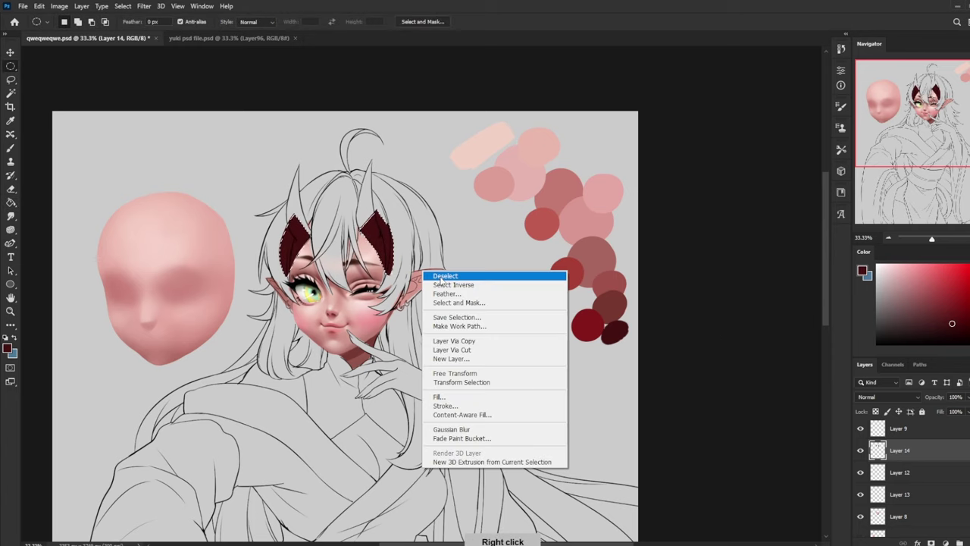
left_click(448, 275)
Erase the excess maroon fill outside the forehead, over the hair and horns on both sides
left_click_drag(380, 220, 388, 269)
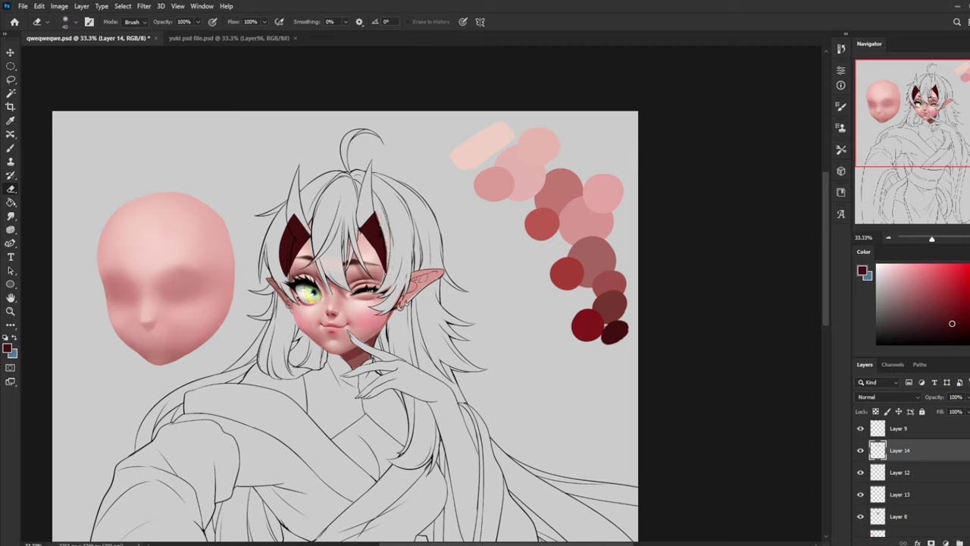
mouse_move(287, 226)
left_mouse_down()
mouse_move(285, 277)
mouse_move(282, 235)
left_mouse_up()
key("b")
key("e")
mouse_move(309, 231)
left_mouse_down()
mouse_move(294, 236)
mouse_move(301, 229)
mouse_move(291, 220)
left_mouse_up()
mouse_move(371, 238)
left_mouse_down()
mouse_move(362, 226)
mouse_move(382, 237)
mouse_move(364, 224)
mouse_move(387, 241)
mouse_move(356, 229)
mouse_move(374, 226)
mouse_move(368, 218)
mouse_move(387, 251)
left_mouse_up()
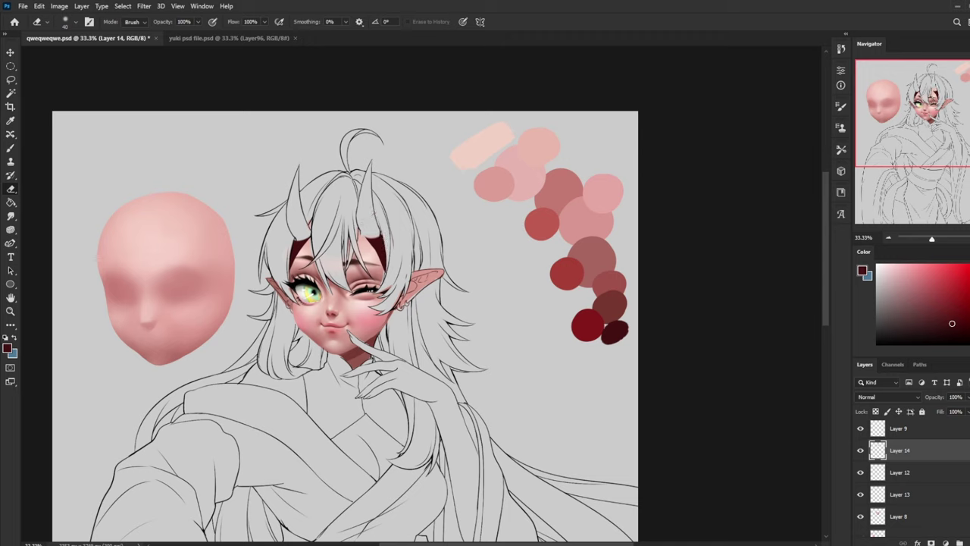
Lower the forehead shadow layer's fill to 45% and soften it with a Gaussian Blur
left_click(968, 411)
left_click_drag(950, 424, 943, 424)
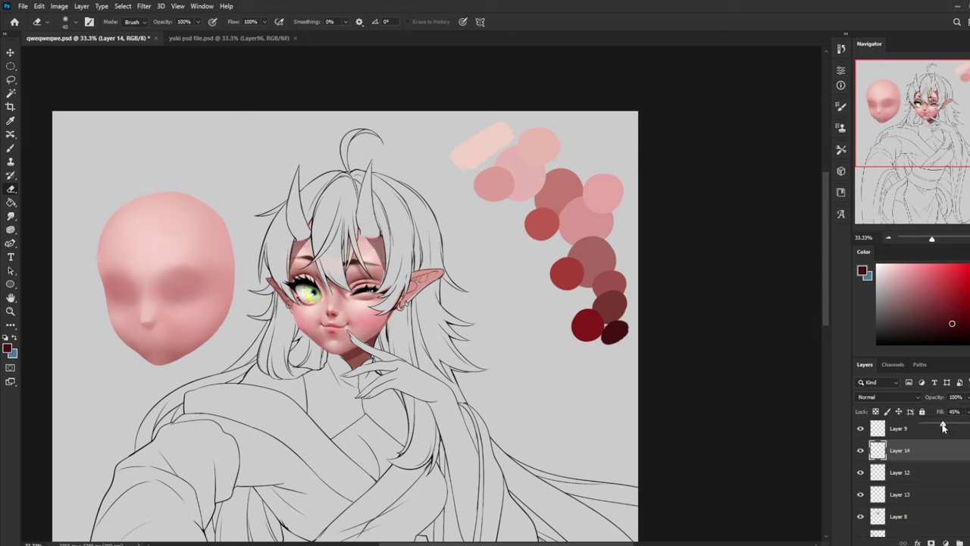
left_click(143, 6)
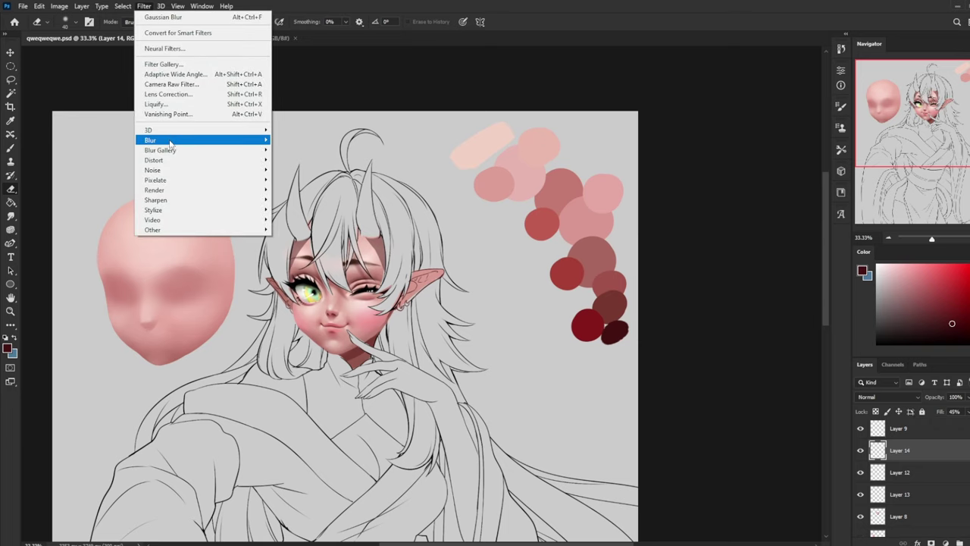
mouse_move(172, 142)
left_click(300, 180)
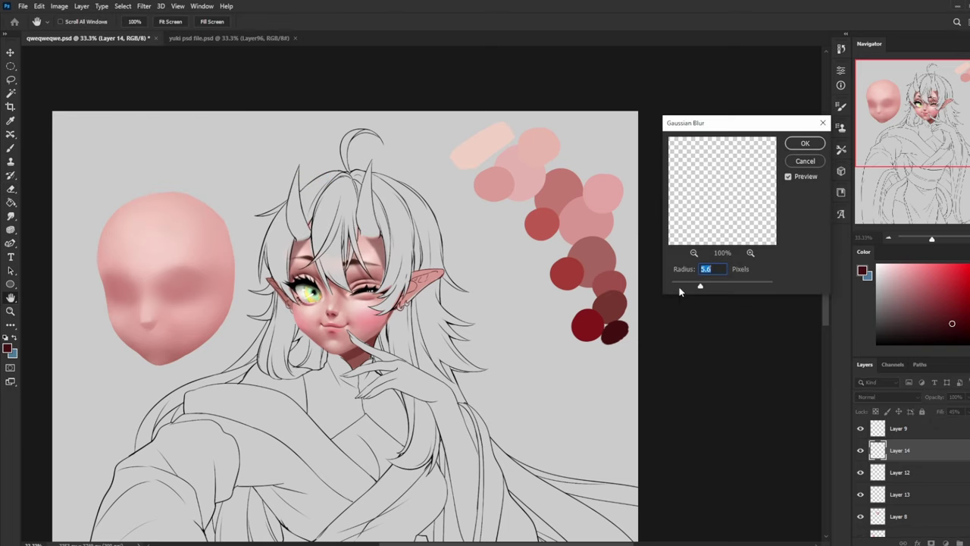
left_click_drag(709, 288, 704, 288)
left_click(806, 144)
key("e")
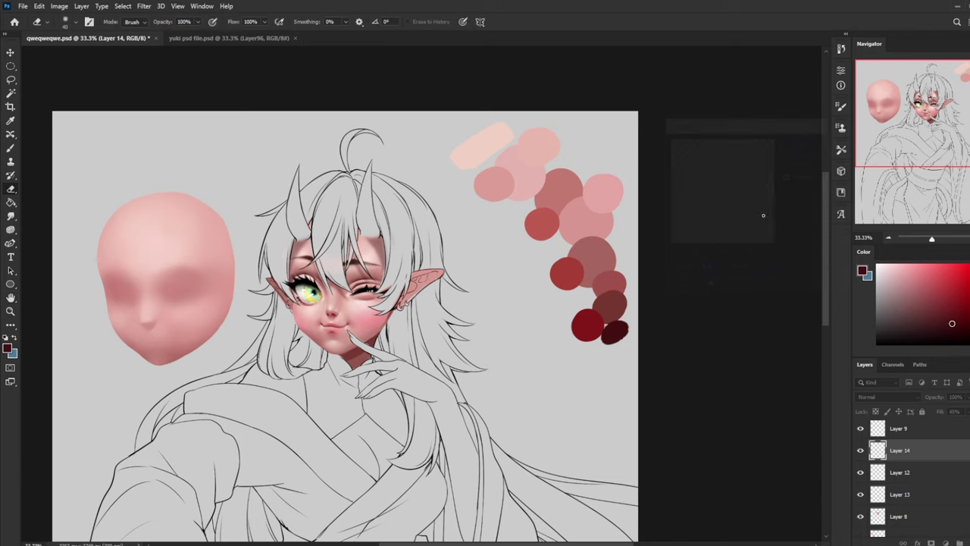
Set the forehead shadow layer's fill to 38% and adjust its color with hue -15 and saturation +40
left_click(968, 412)
left_click_drag(969, 424, 967, 425)
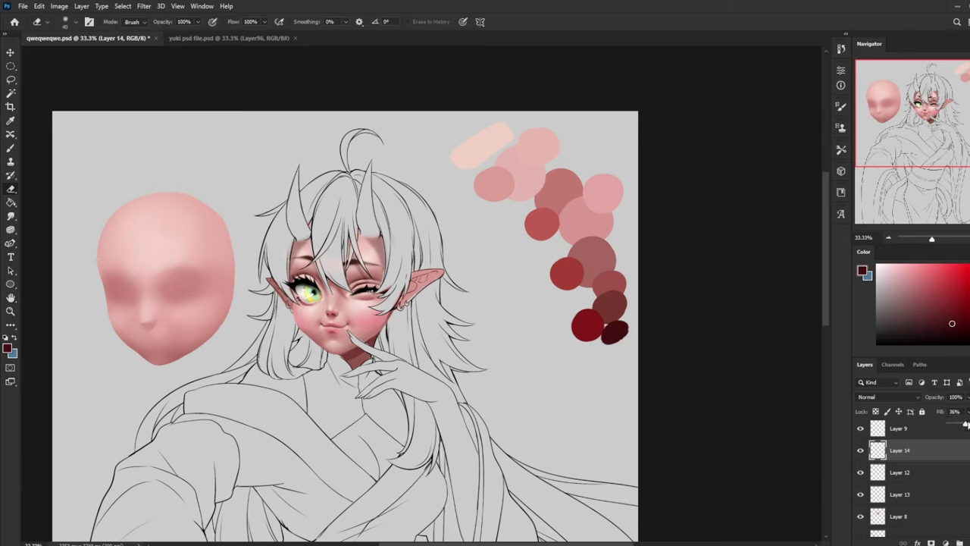
key("ctrl+u")
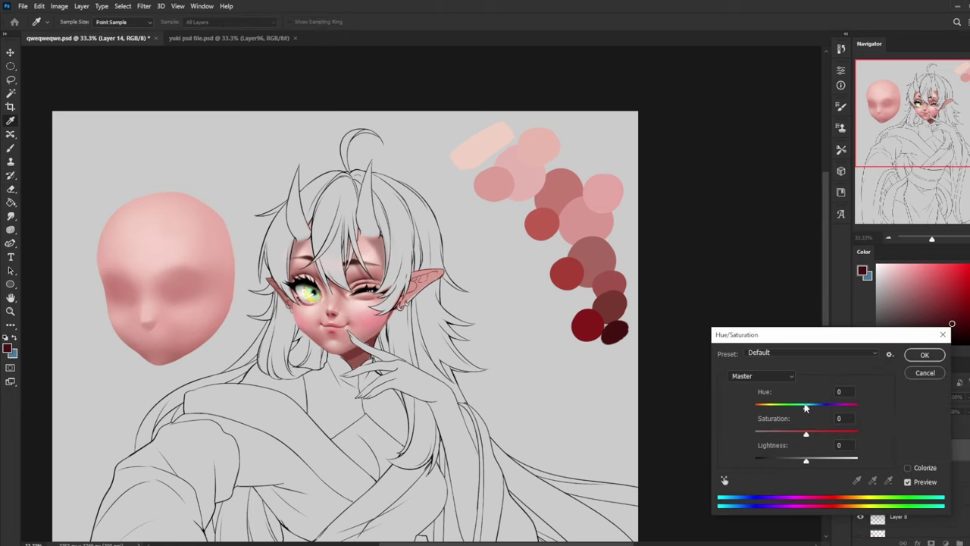
left_click(911, 357)
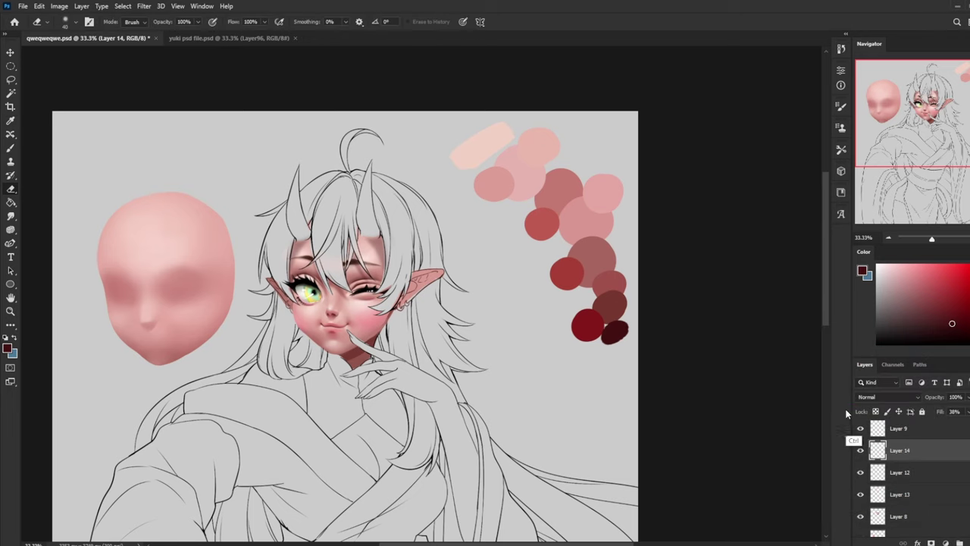
key("ctrl+u")
left_click_drag(805, 433, 800, 410)
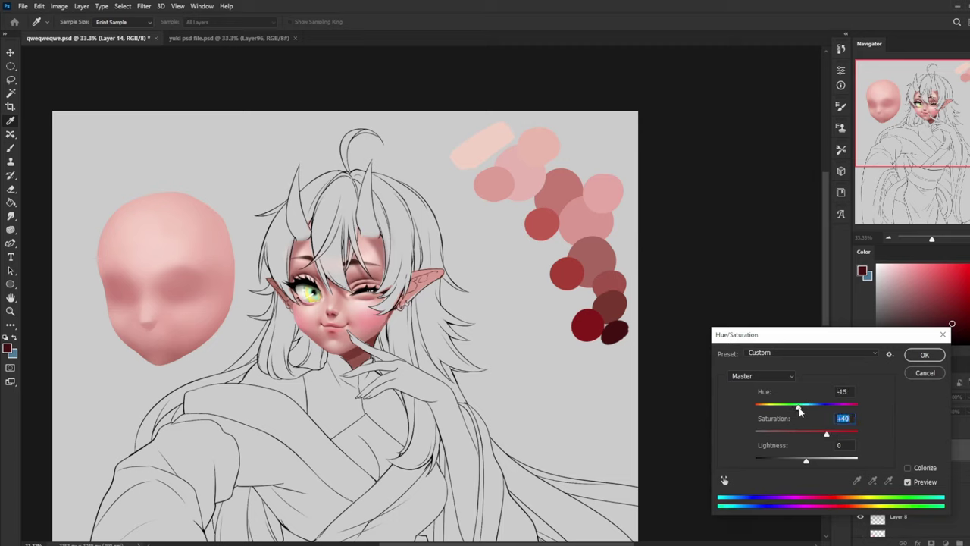
left_click(924, 354)
Add a new layer in Color blend mode and set up a soft 500 px pure red brush in Color mode
key("b")
left_click(969, 542)
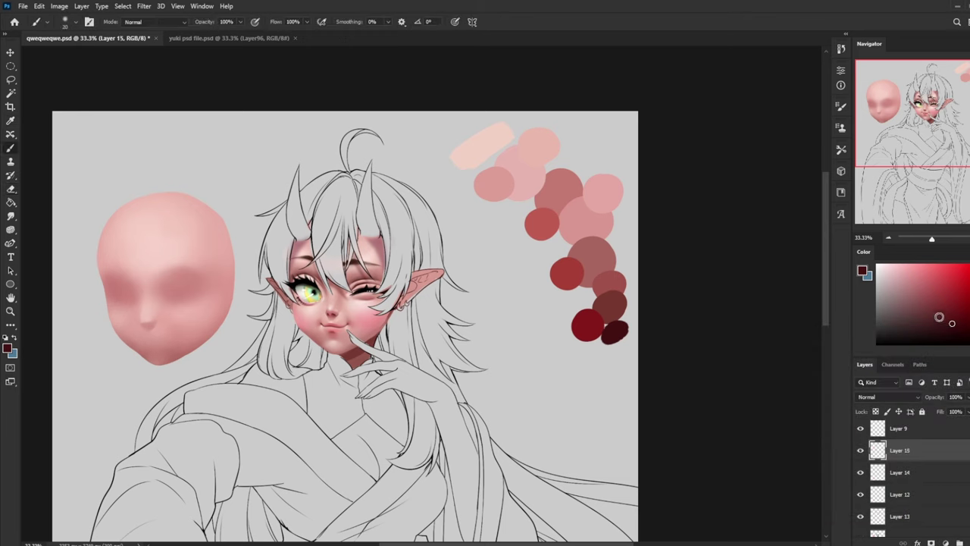
left_click(969, 274)
right_click(297, 202)
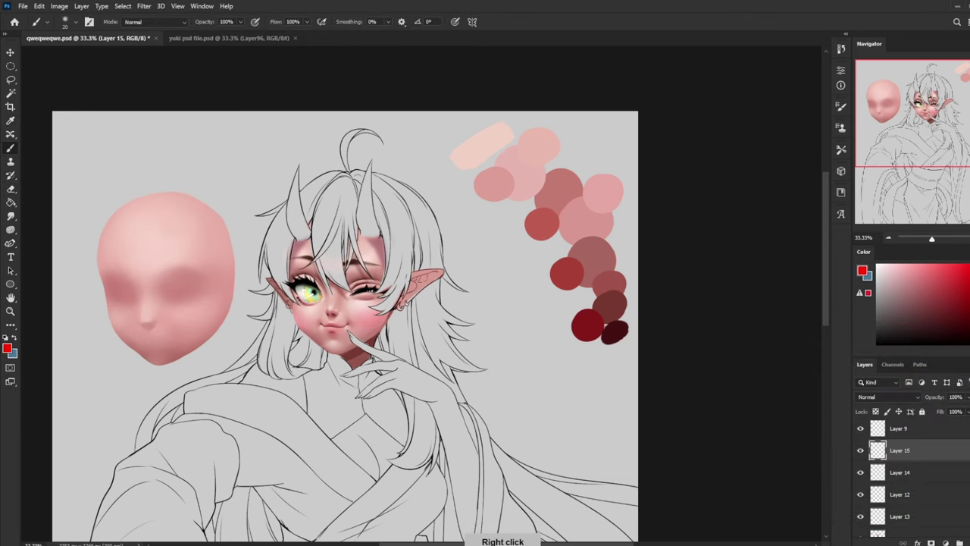
left_click(354, 272)
left_click(710, 234)
left_click(151, 22)
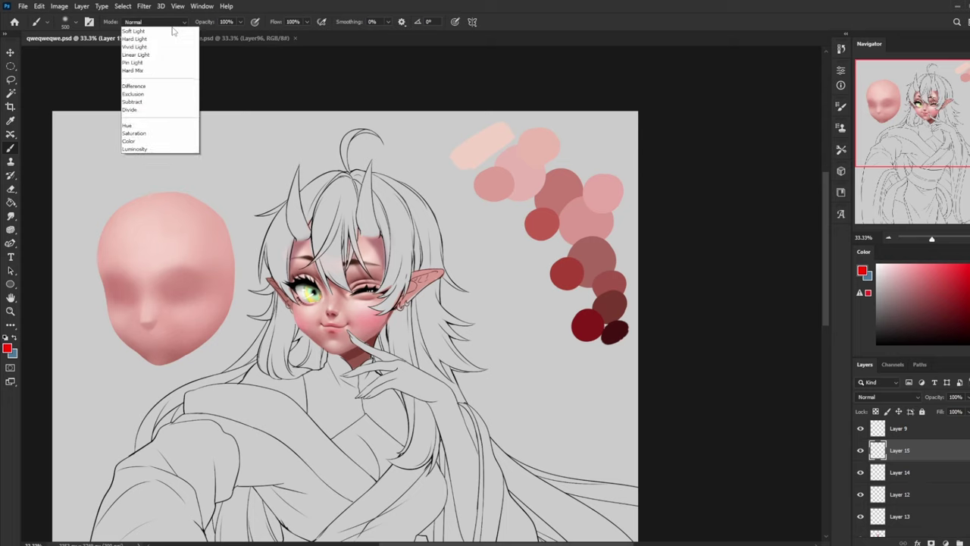
left_click(147, 277)
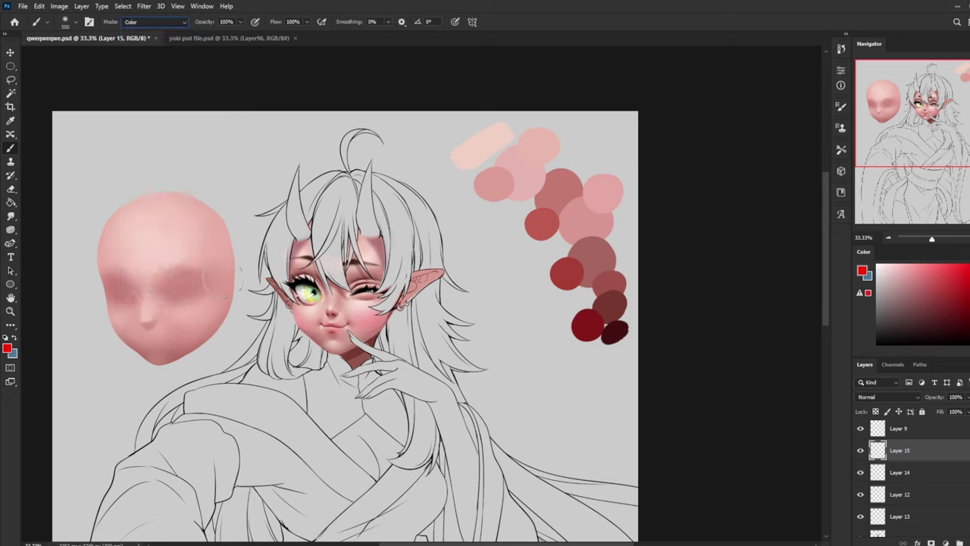
left_click(888, 397)
left_click(883, 521)
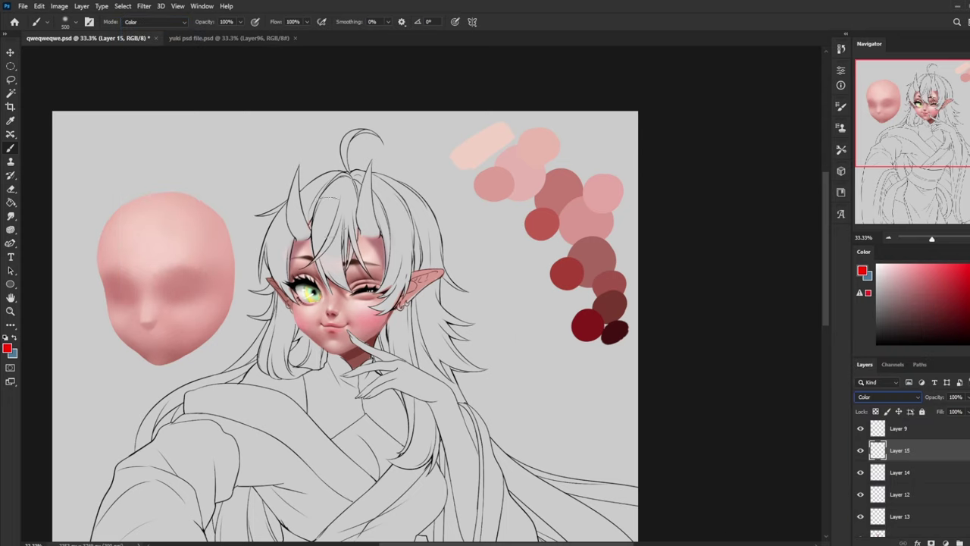
Reduce the red Color-mode brush to 60 px and lower its opacity to 21% for tinting the face
key("bracketleft")
key("bracketleft")
left_click(240, 21)
left_click_drag(243, 34, 215, 34)
key("bracketleft")
key("bracketleft")
key("ctrl+plus")
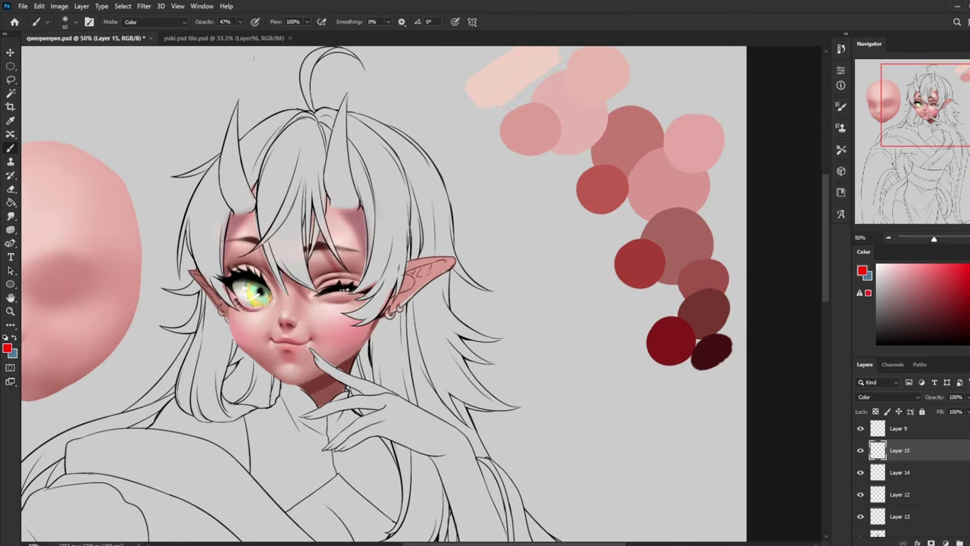
left_click_drag(240, 22, 227, 36)
key("ctrl+minus")
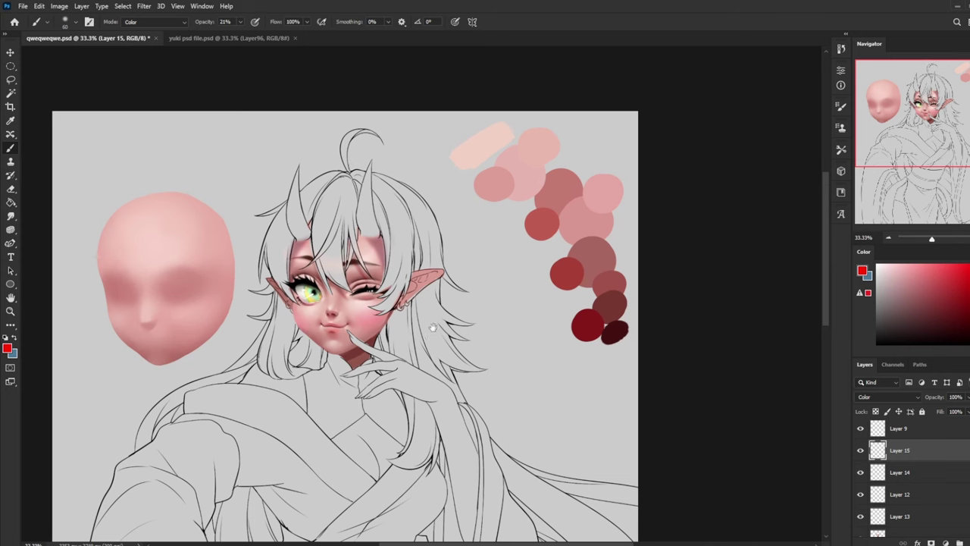
left_click_drag(433, 327, 530, 301)
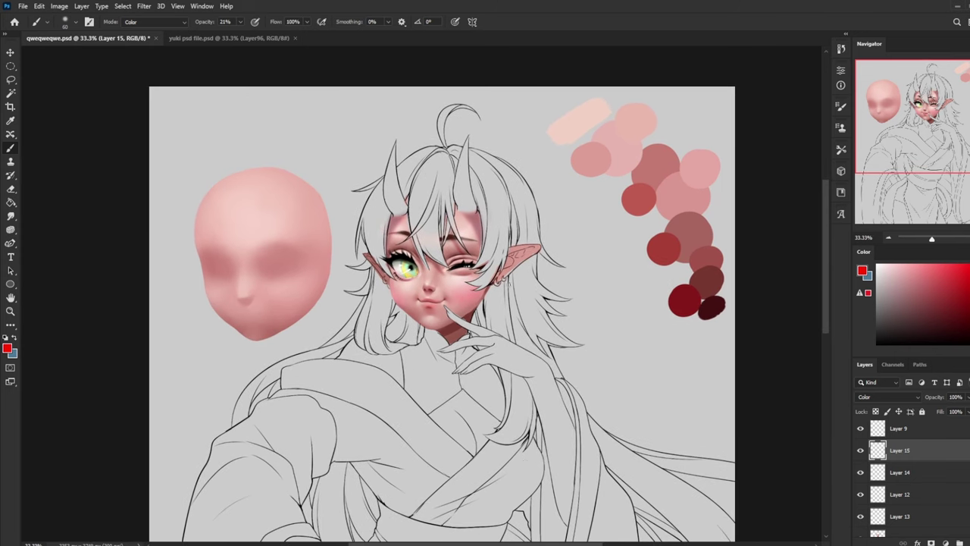
key("ctrl+plus")
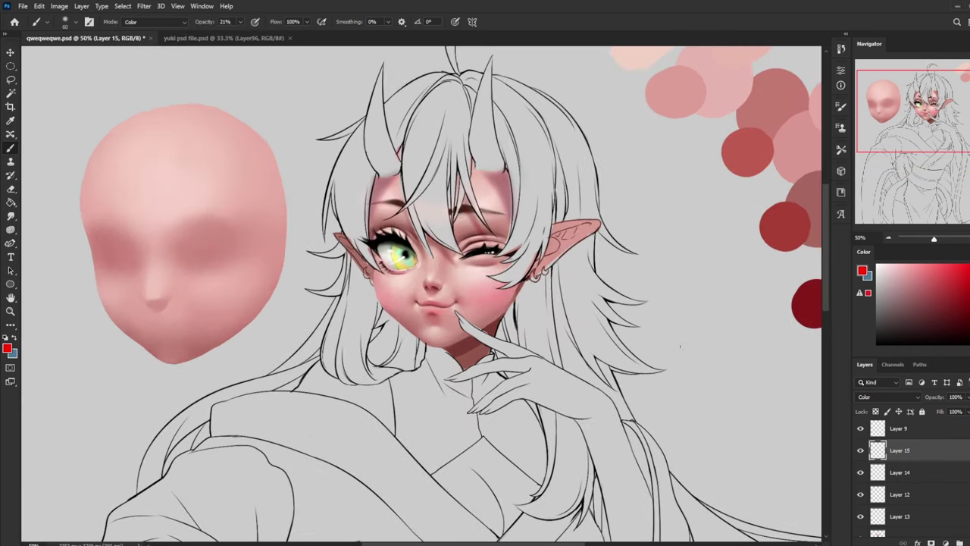
left_click_drag(637, 368, 593, 364)
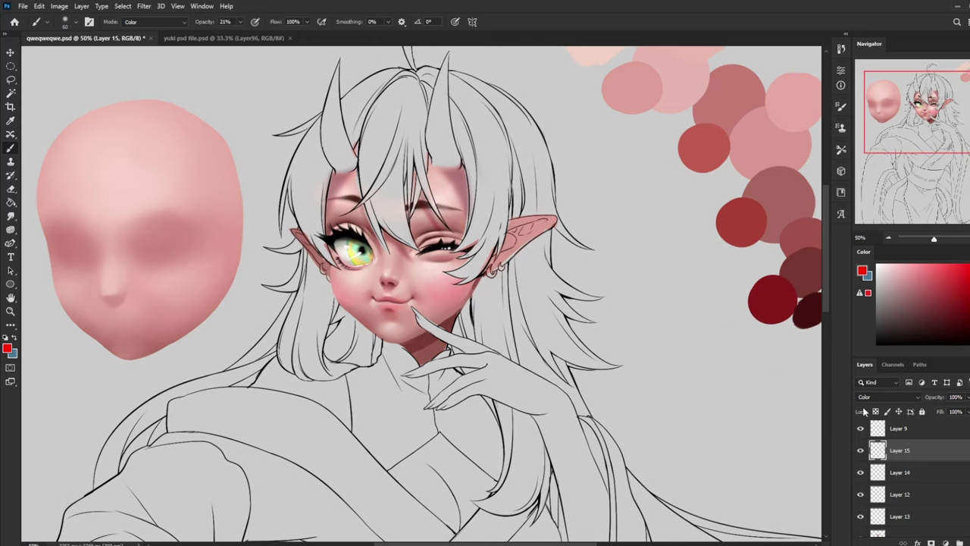
Lower the red brush's opacity to 4% and dab a faint tint over the winking eye's lid
key("e")
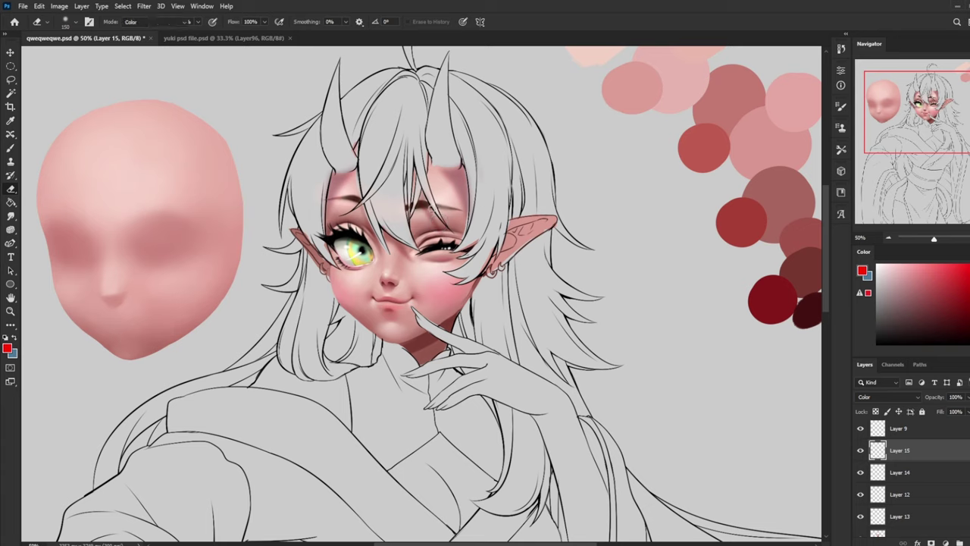
key("b")
left_click(240, 21)
left_click_drag(243, 34, 233, 34)
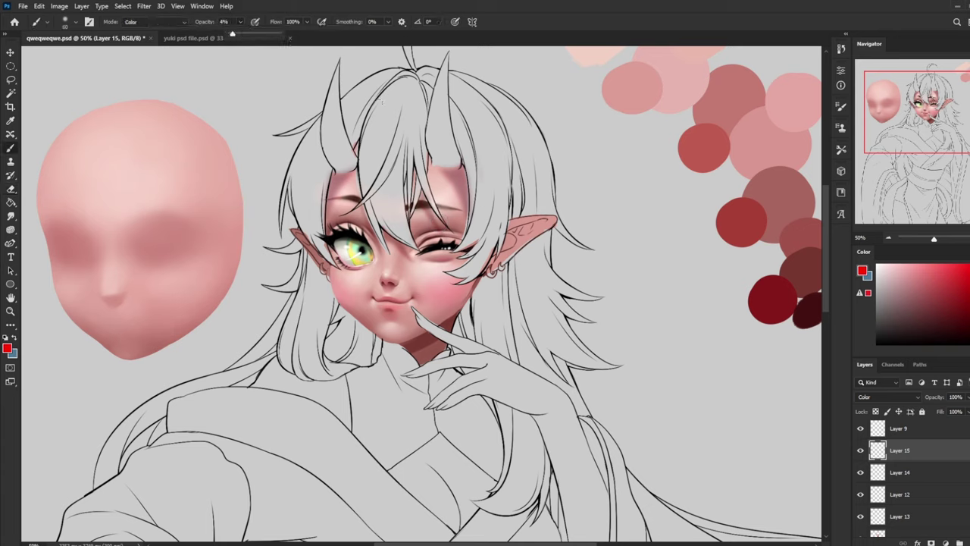
left_click(441, 234)
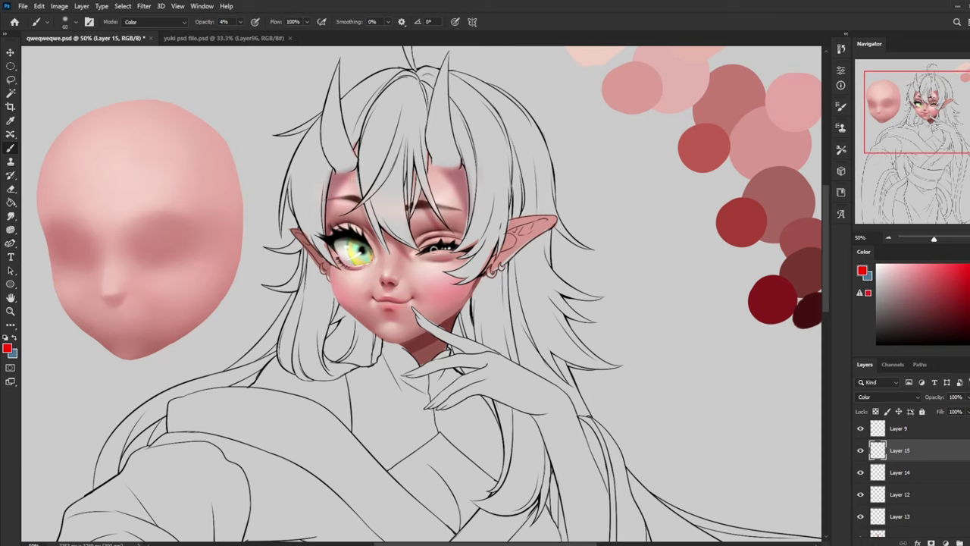
key("ctrl+minus")
key("ctrl+minus")
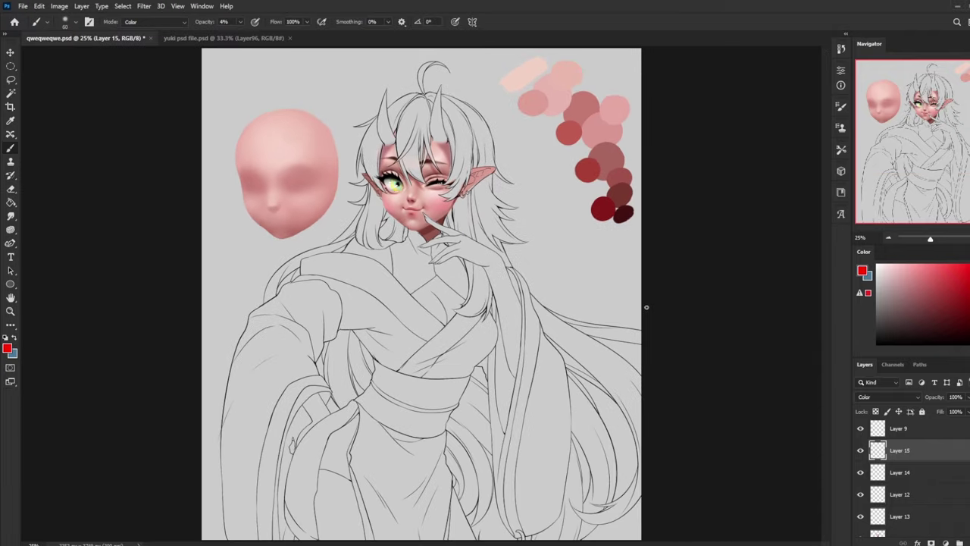
Choose the soft 500 px brush, sample a pale pink from the face and set the brush mode to Normal
right_click(690, 404)
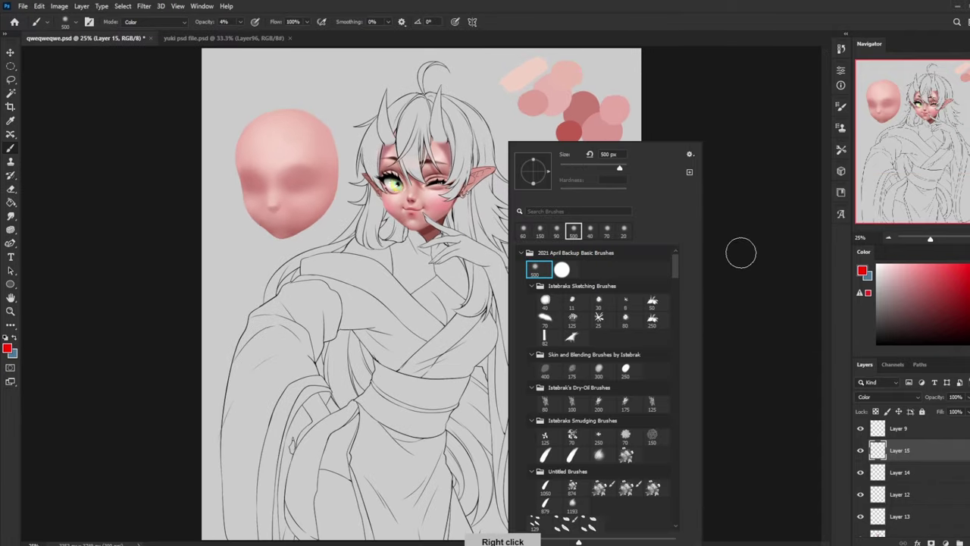
left_click(740, 253)
key("z")
left_click_drag(287, 82, 530, 259)
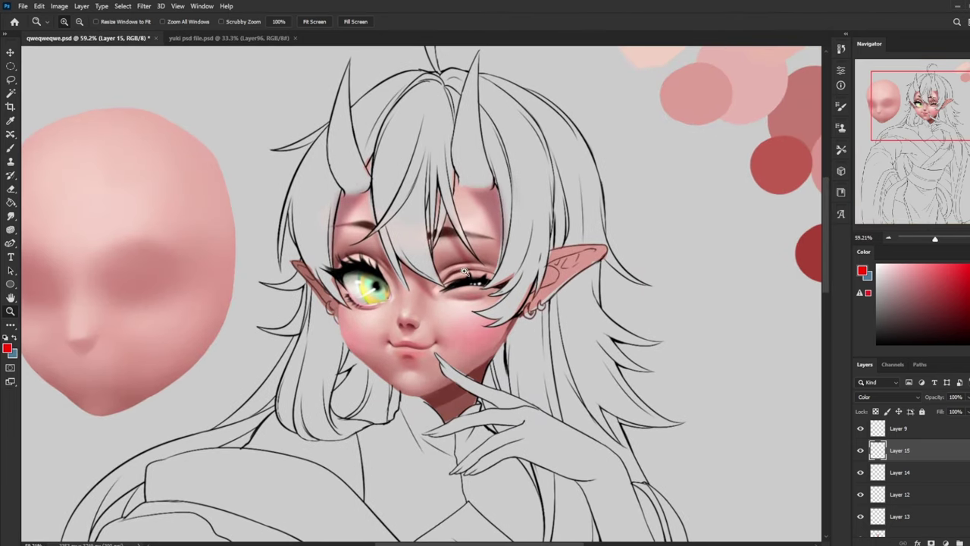
key("b")
left_click(405, 341, "alt")
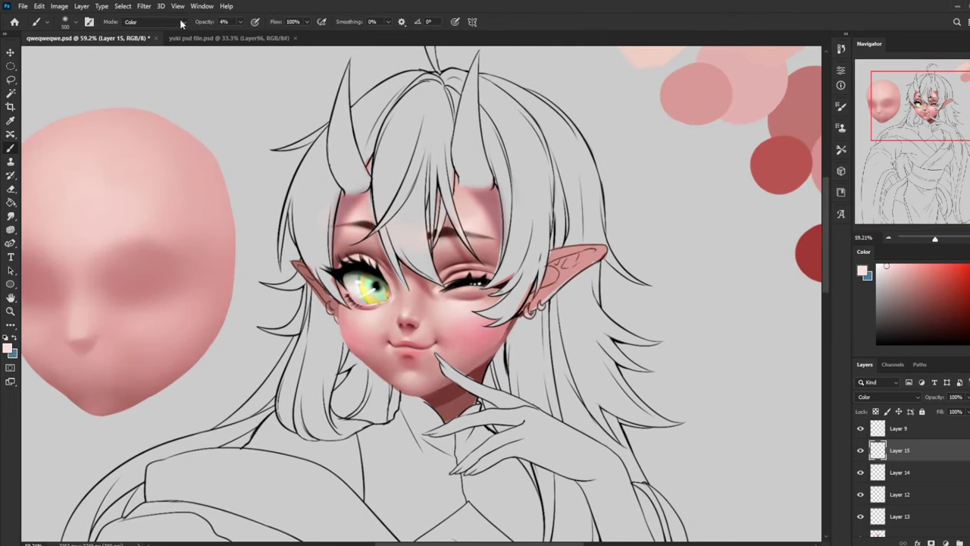
left_click(155, 21)
left_click(144, 25)
Shrink the pale pink brush to 35 px, raise its opacity to 24% and touch up the nose area
key("bracketleft")
key("bracketleft")
key("bracketleft")
key("bracketleft")
key("bracketleft")
key("bracketleft")
key("bracketleft")
key("bracketleft")
key("bracketleft")
key("bracketleft")
left_click(240, 21)
left_click_drag(236, 33, 249, 33)
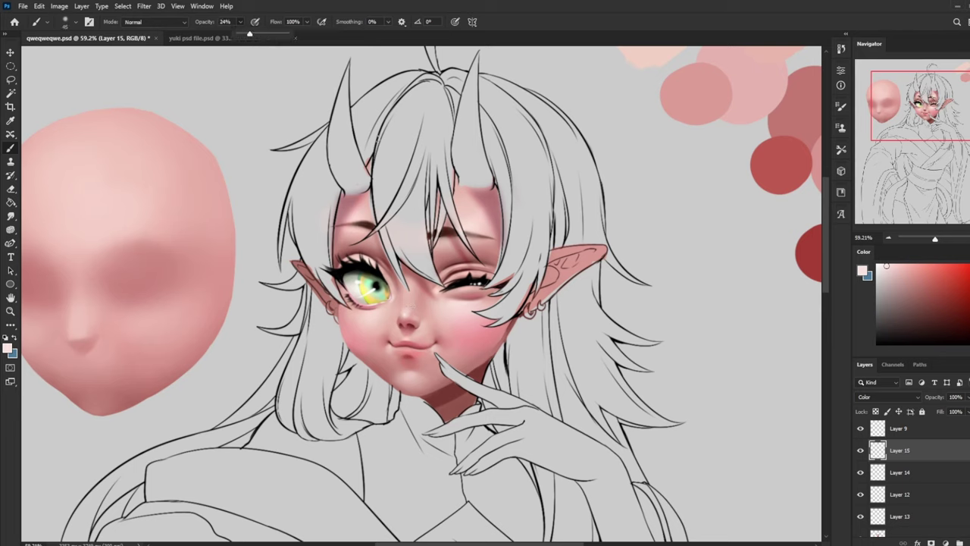
key("bracketleft")
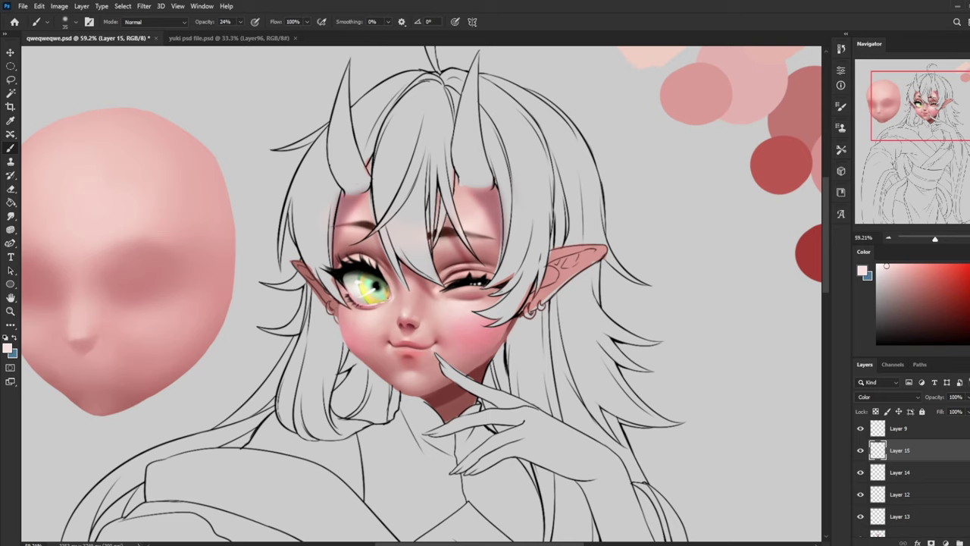
key("e")
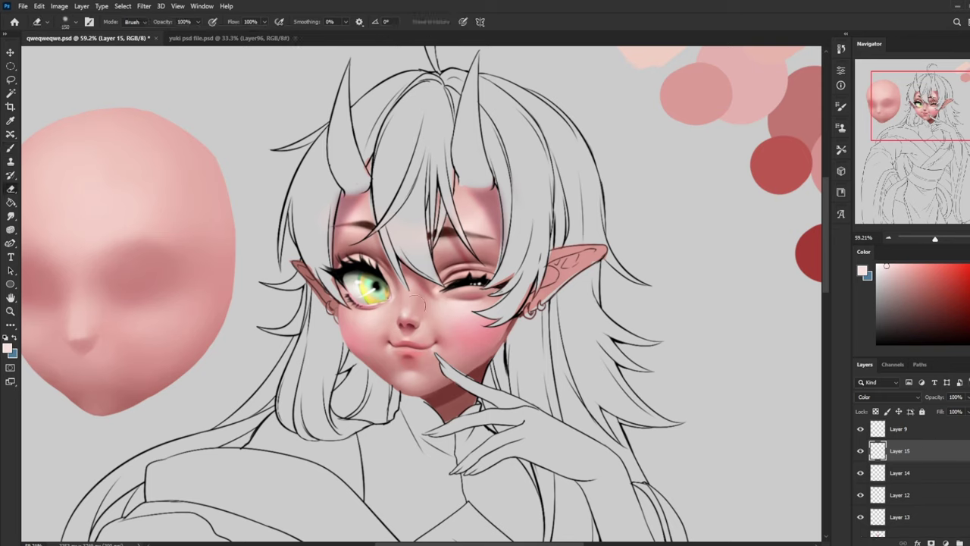
Select the face paint layer, Layer 8, sample light pink from the nose and reduce the brush to 15 px
scroll(906, 477, "down", 4)
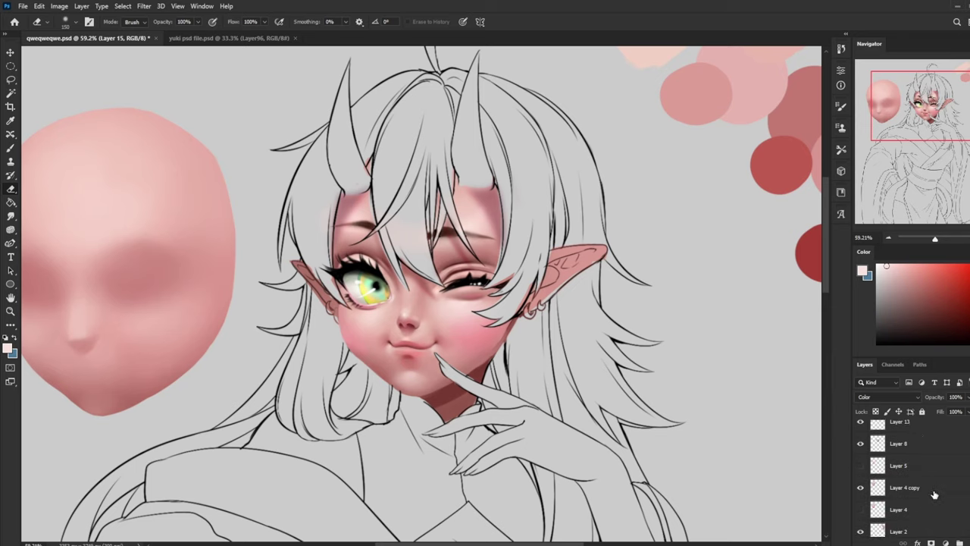
left_click(906, 486)
left_click(901, 446)
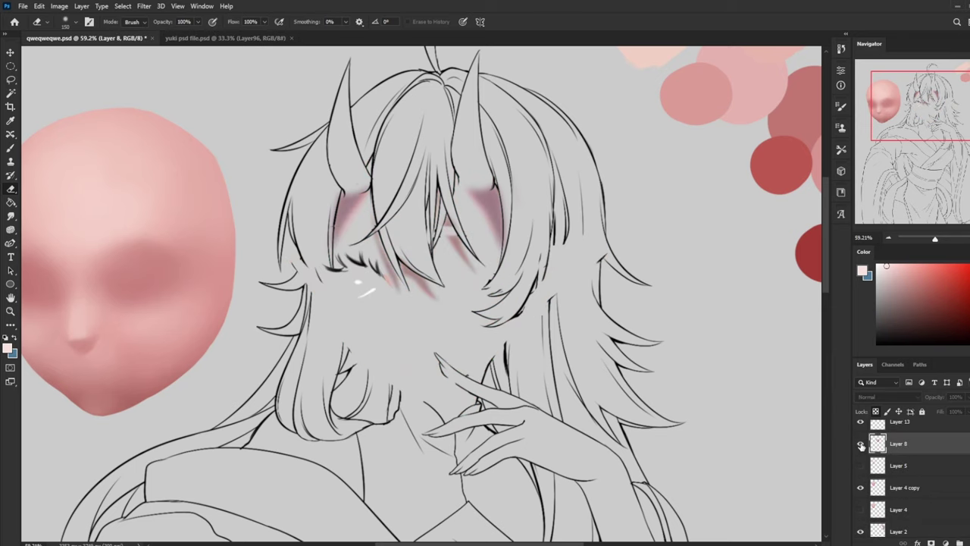
key("b")
left_click(406, 310, "alt")
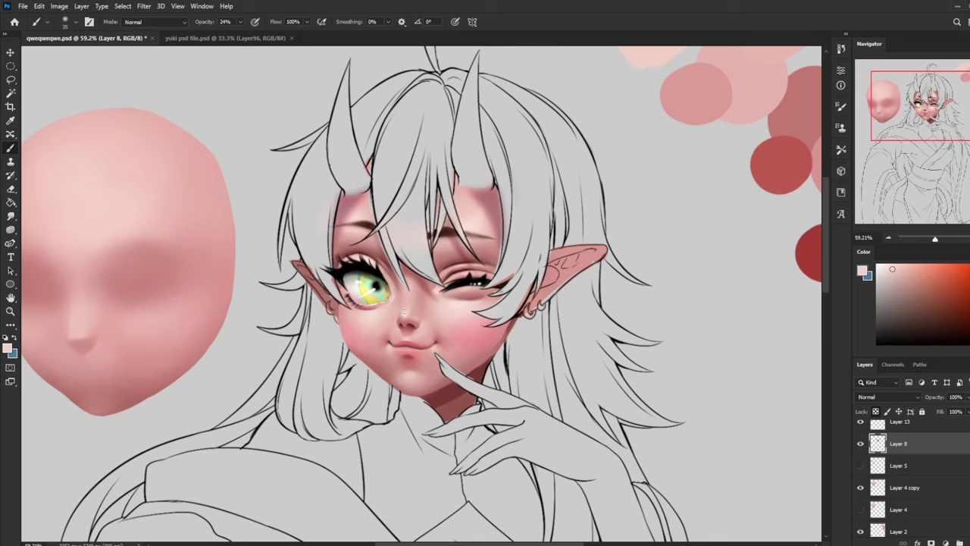
left_click(403, 312, "alt")
key("bracketleft")
key("bracketleft")
Refine the nose's highlights and shading at 24% opacity, using light pink and a sampled darker rose tone
key("z")
left_click_drag(332, 261, 479, 372)
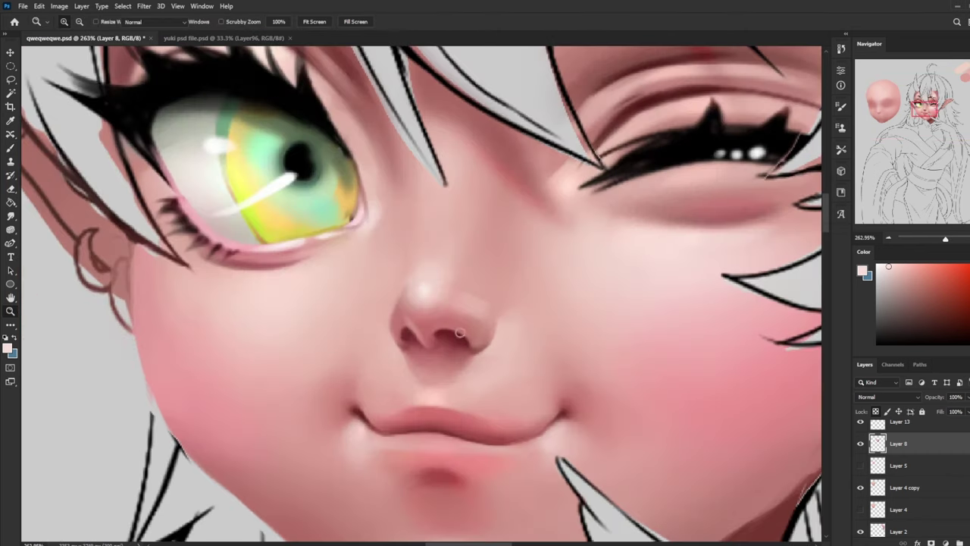
key("b")
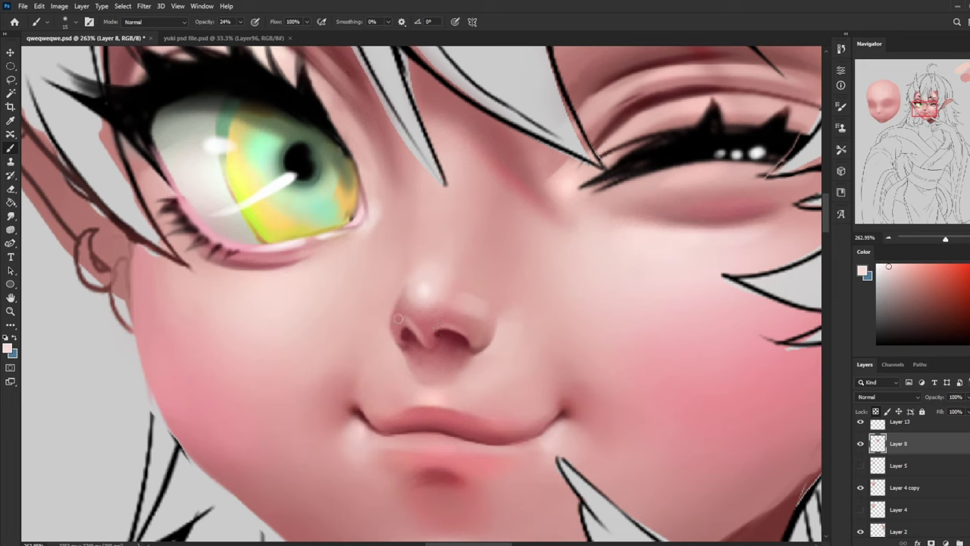
key("alt")
left_click(405, 303, "alt")
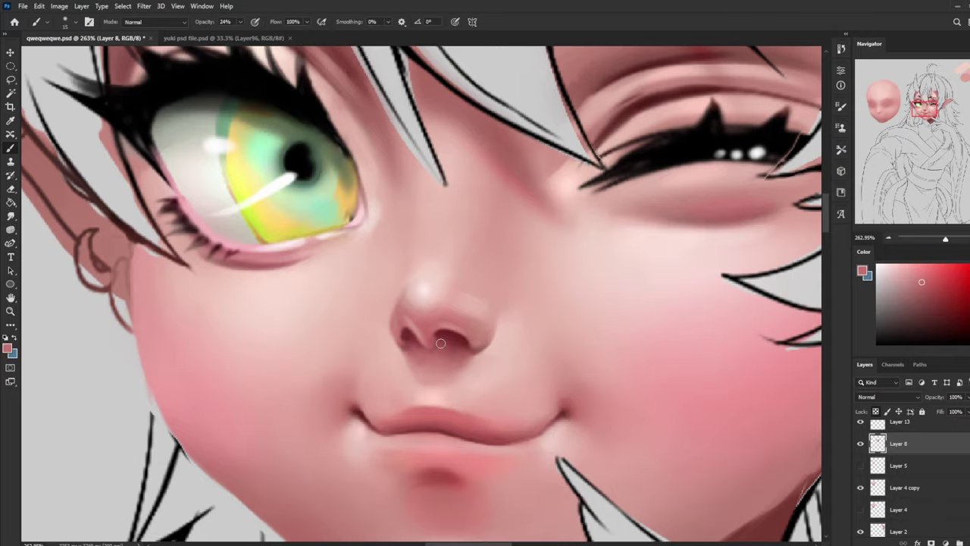
key("ctrl+0")
key("z")
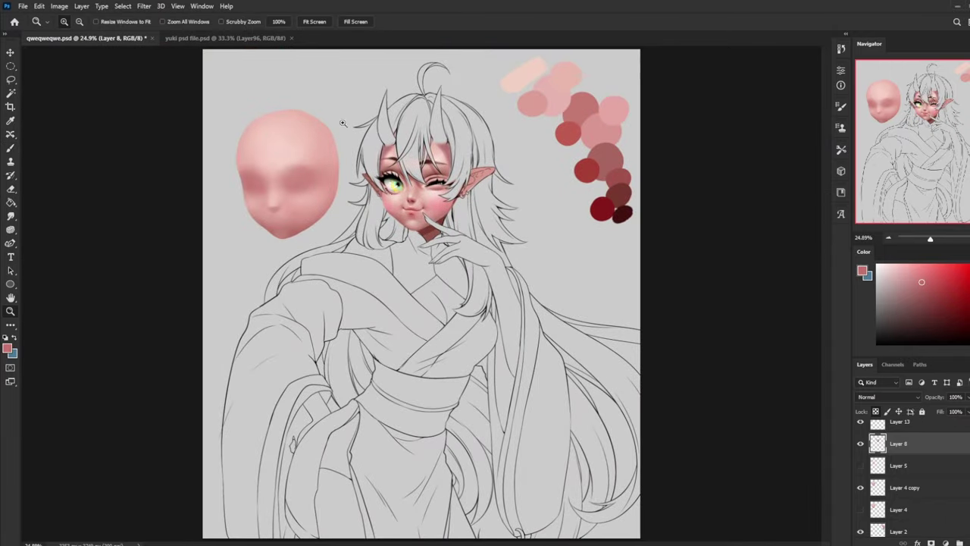
left_click_drag(343, 123, 467, 241)
left_click_drag(582, 358, 545, 351)
key("ctrl+minus")
key("ctrl+minus")
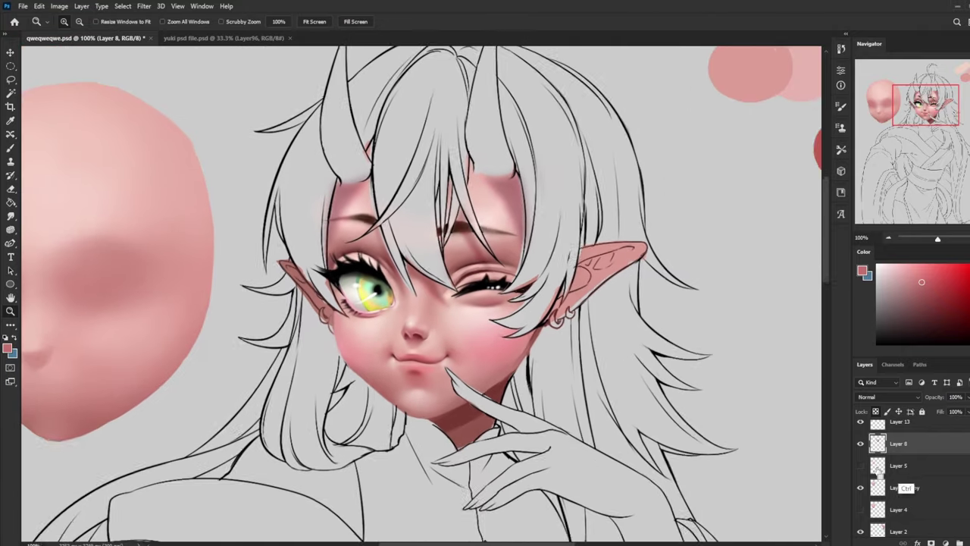
Shade the jaw edges with the dark red swatch color, using the soft round brush reduced to about 200 px
key("b")
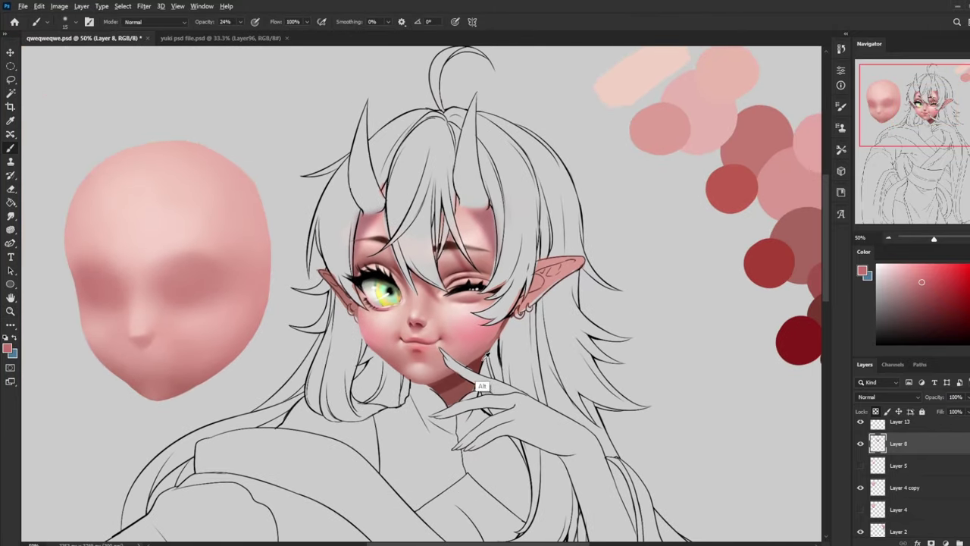
left_click(802, 338, "alt")
right_click(489, 238)
left_click(537, 269)
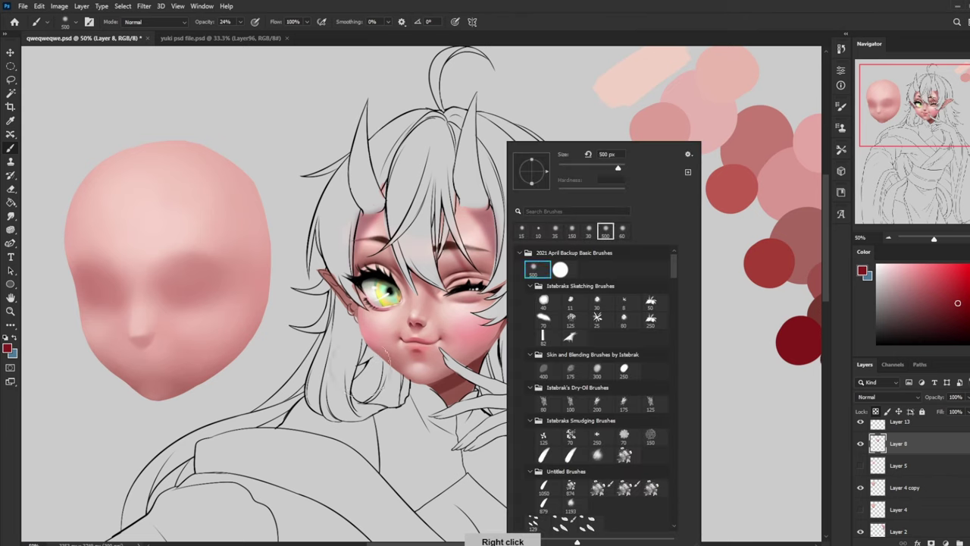
left_click(365, 355)
key("bracketleft")
key("bracketleft")
key("bracketleft")
key("bracketleft")
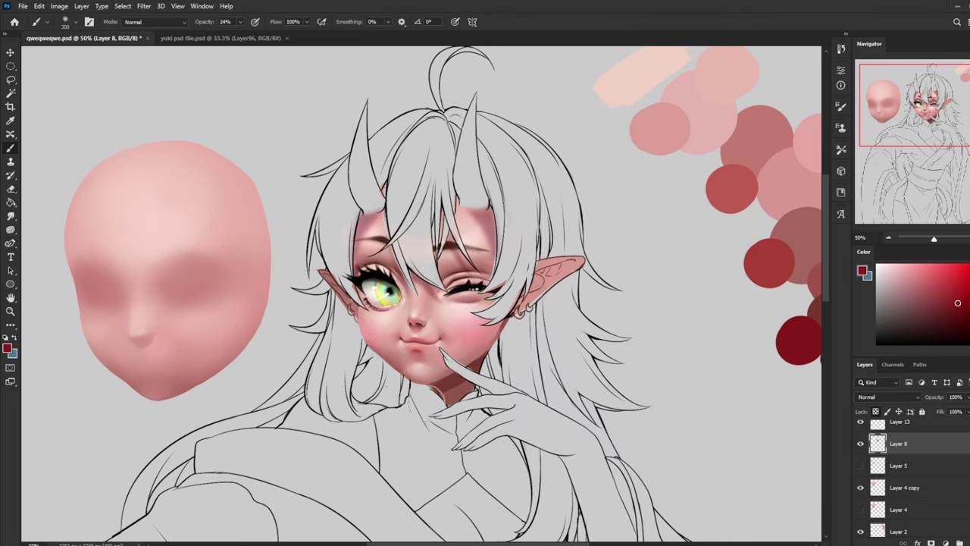
key("bracketright")
key("ctrl+minus")
key("ctrl+minus")
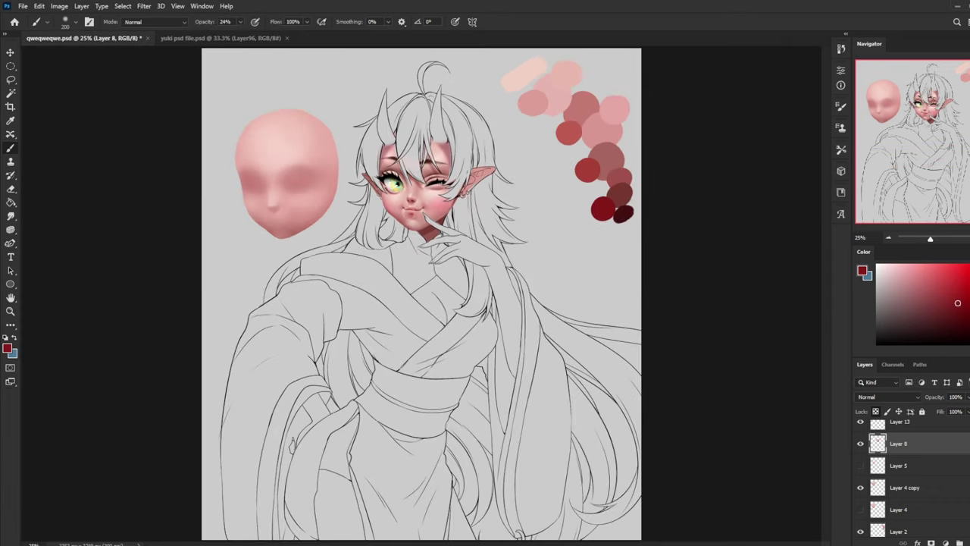
Blend the cheek and jaw shading with a 150 px brush, using skin tones sampled from the surrounding face
left_click(391, 227, "alt")
left_click(389, 229, "alt")
left_click(397, 217, "alt")
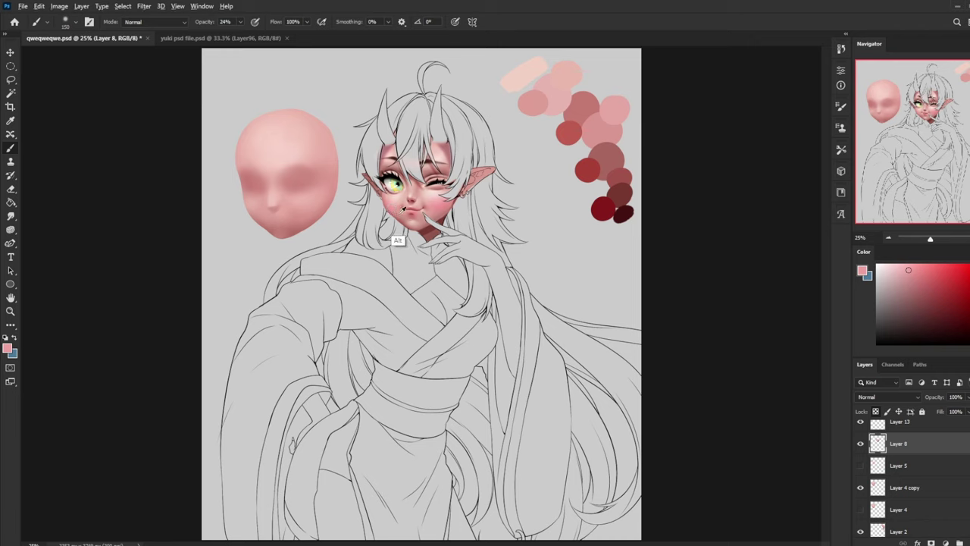
left_click(409, 222, "alt")
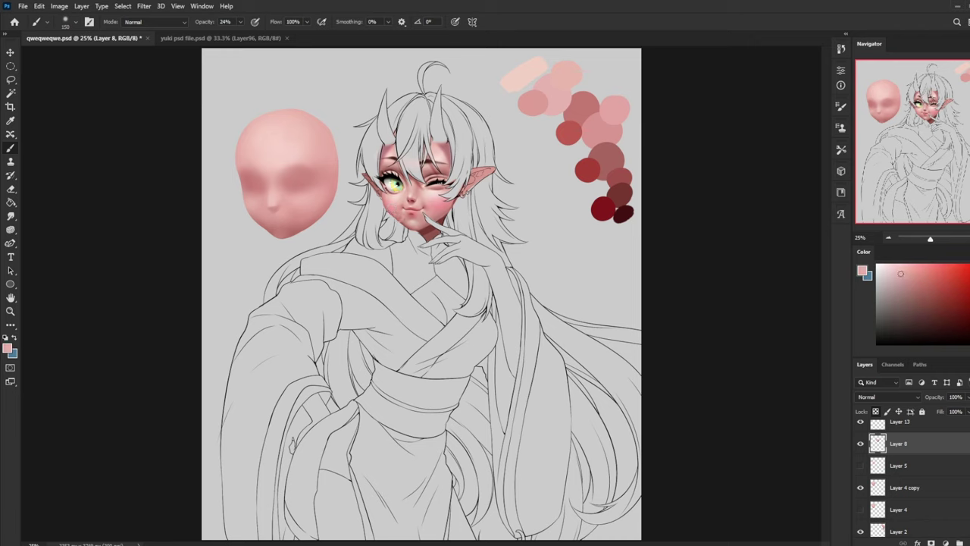
left_click(400, 215, "alt")
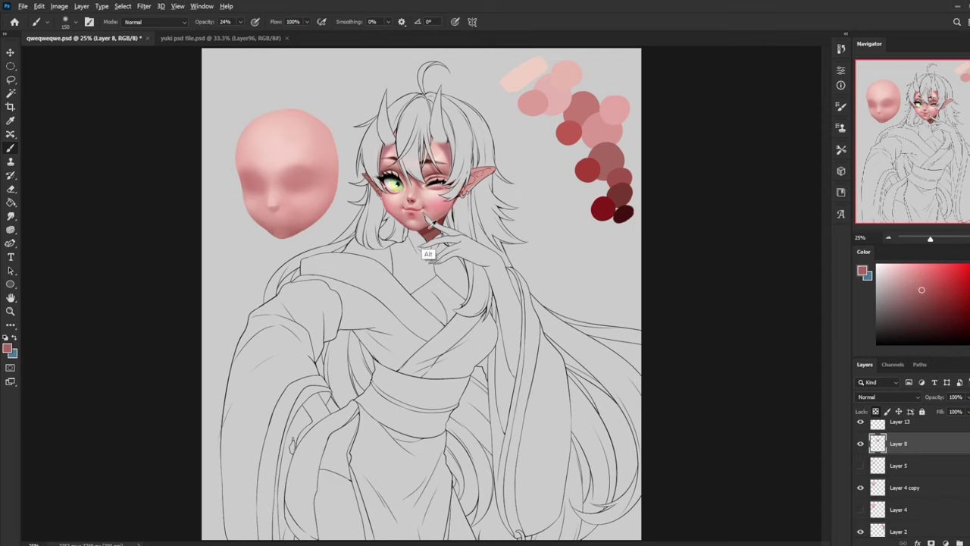
left_click(425, 227, "alt")
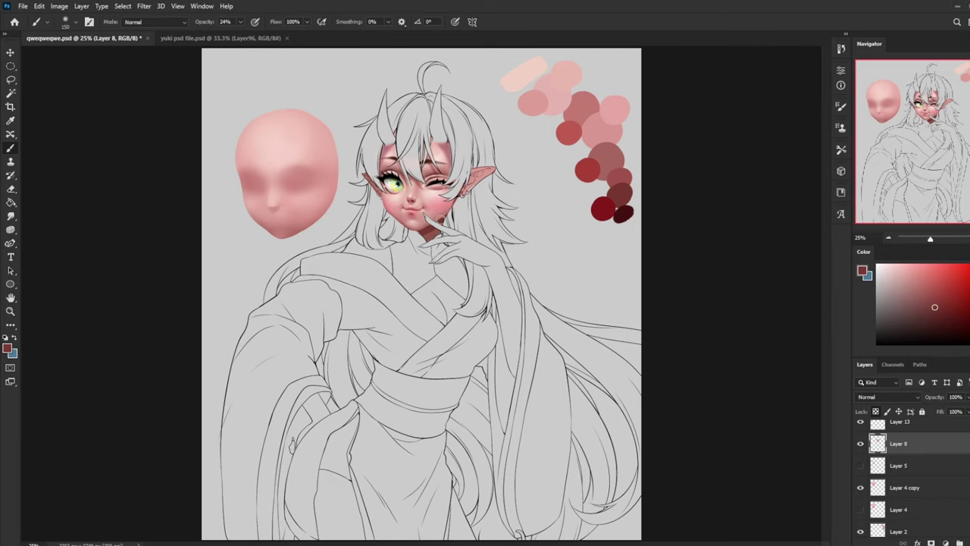
Shade the lower edge of the chin and jaw with the dark red swatch color at 15% opacity
left_click(604, 212, "alt")
left_click_drag(239, 32, 236, 34)
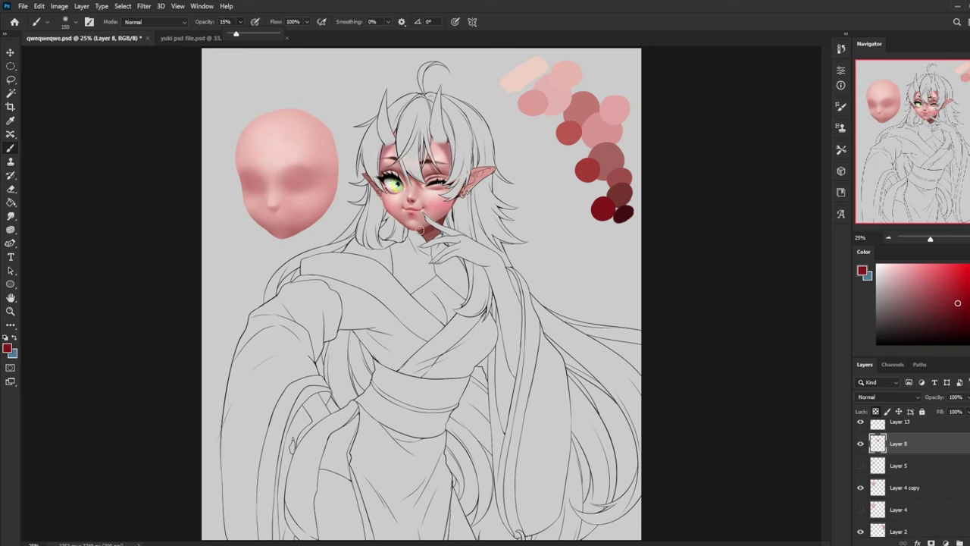
left_click_drag(419, 229, 438, 219)
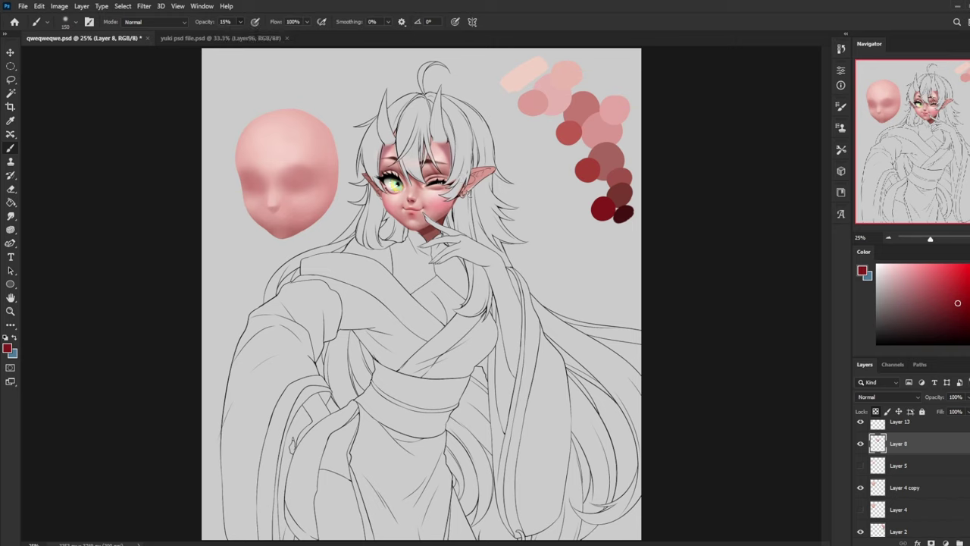
Soften the chin and jaw with light pink sampled from the face, using a 50 px brush at 25% opacity
left_click(431, 221, "alt")
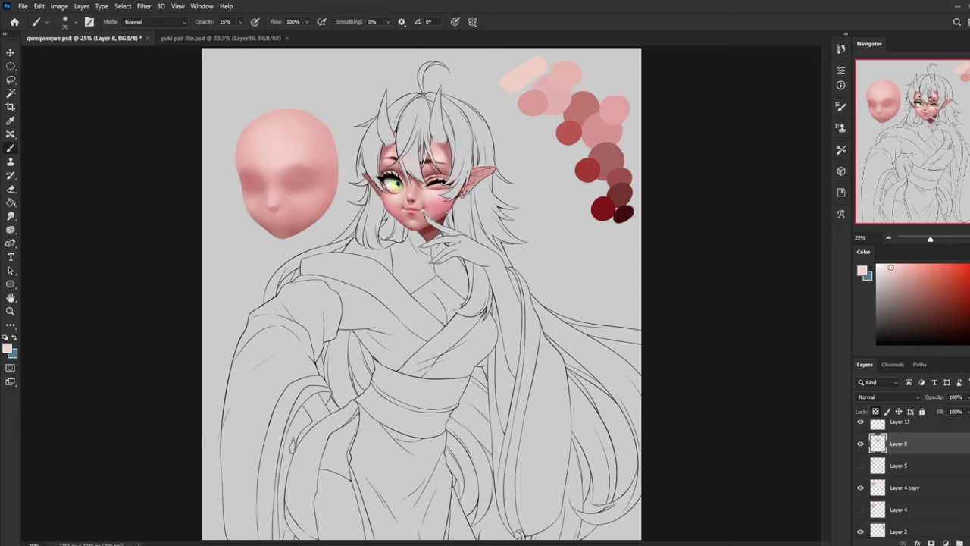
left_click(240, 21)
left_click(444, 215)
key("ctrl+space")
left_click_drag(467, 193, 394, 330)
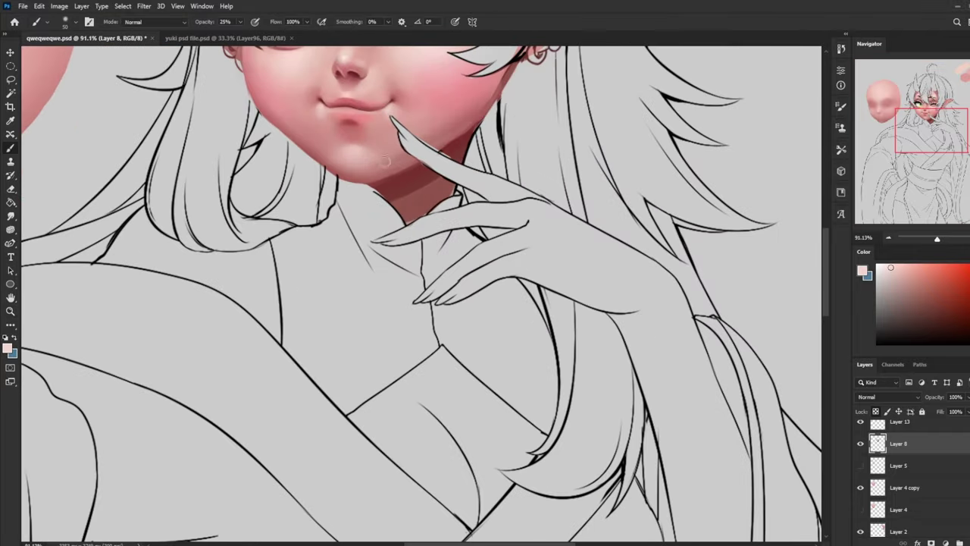
left_click_drag(473, 120, 383, 171)
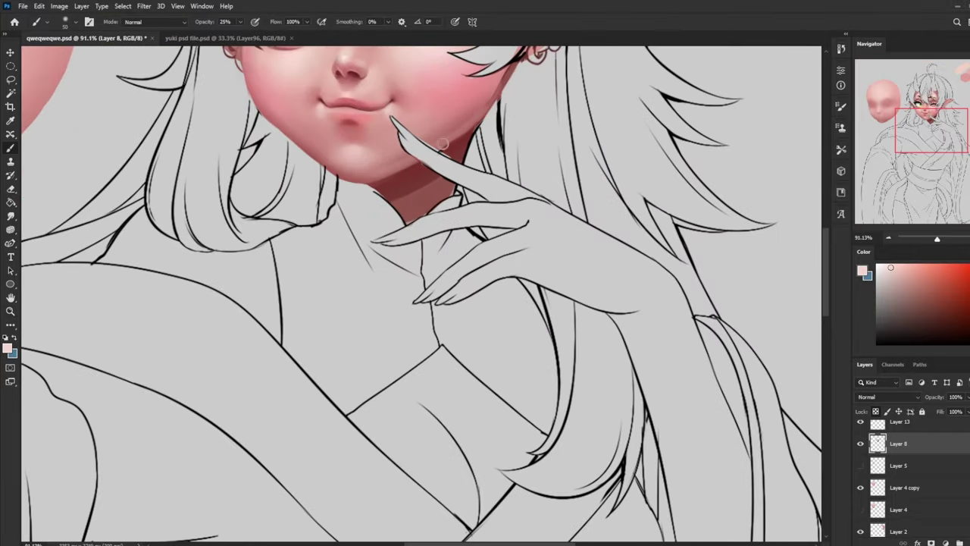
key("space")
left_click_drag(443, 144, 386, 314)
Blend the chin's lower edge with the Smudge tool at 5% strength, using a preset from Istebraks Smudging Brushes
left_click(11, 217)
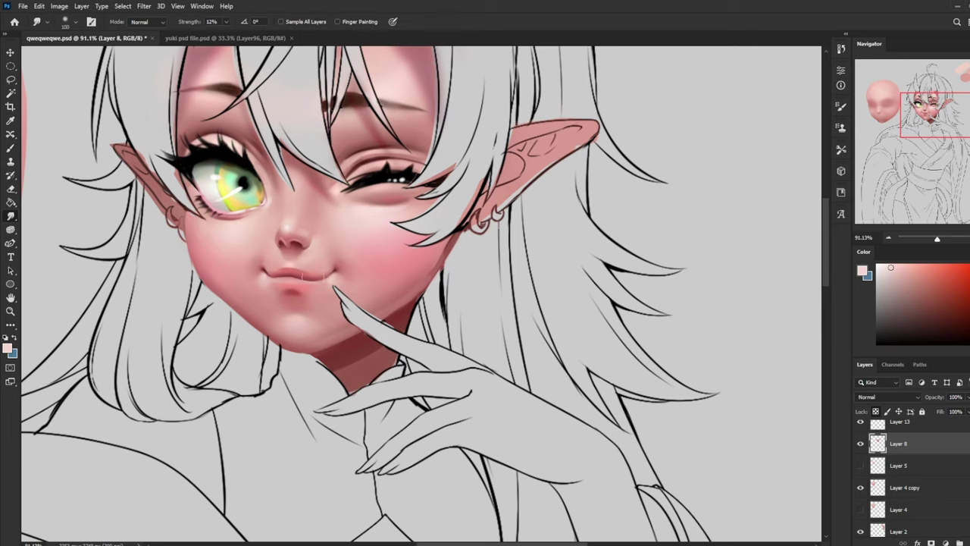
right_click(341, 329)
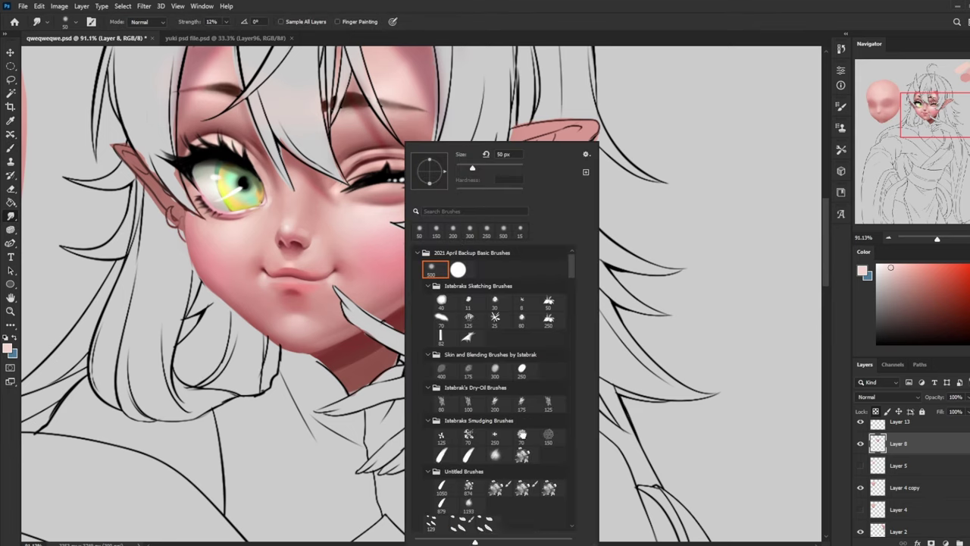
double_click(522, 435)
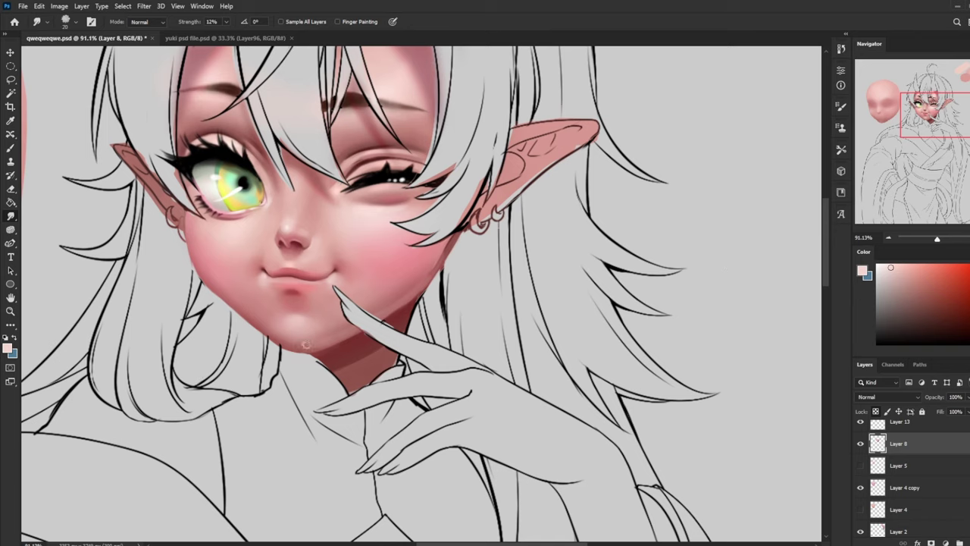
left_click(225, 22)
left_click_drag(225, 34, 221, 34)
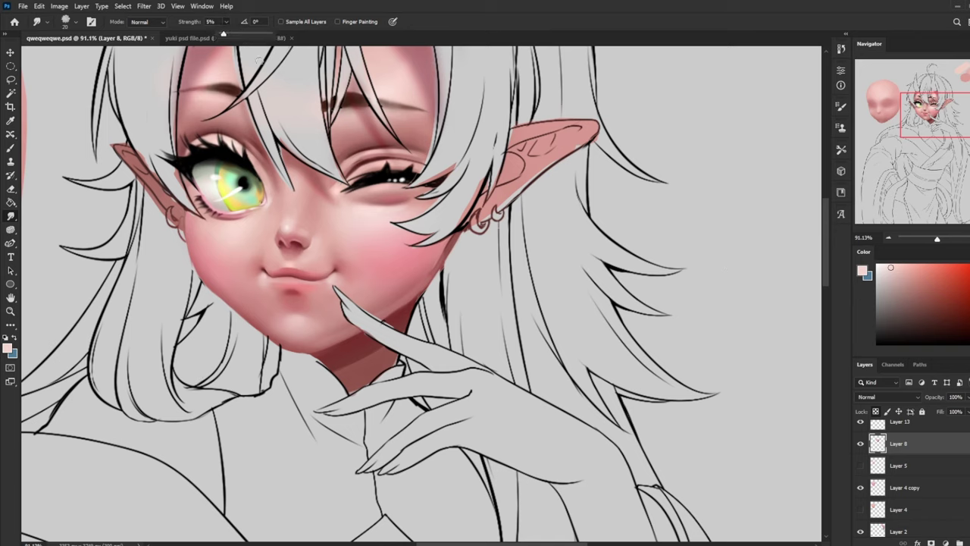
key("bracketleft")
key("bracketright")
key("bracketright")
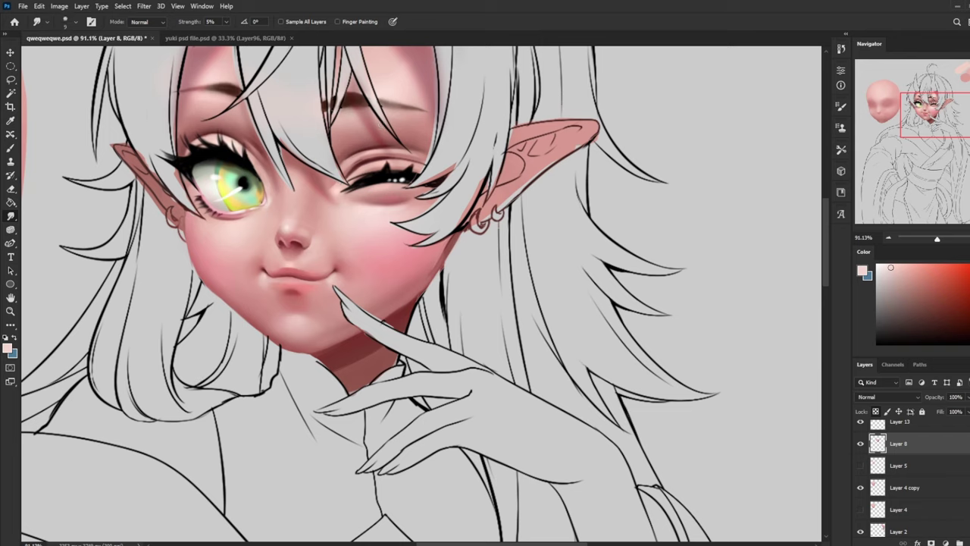
Refine the chin and jaw edge with sampled rose skin tones at 100% brush opacity
key("b")
left_click(389, 307, "alt")
left_click(241, 22)
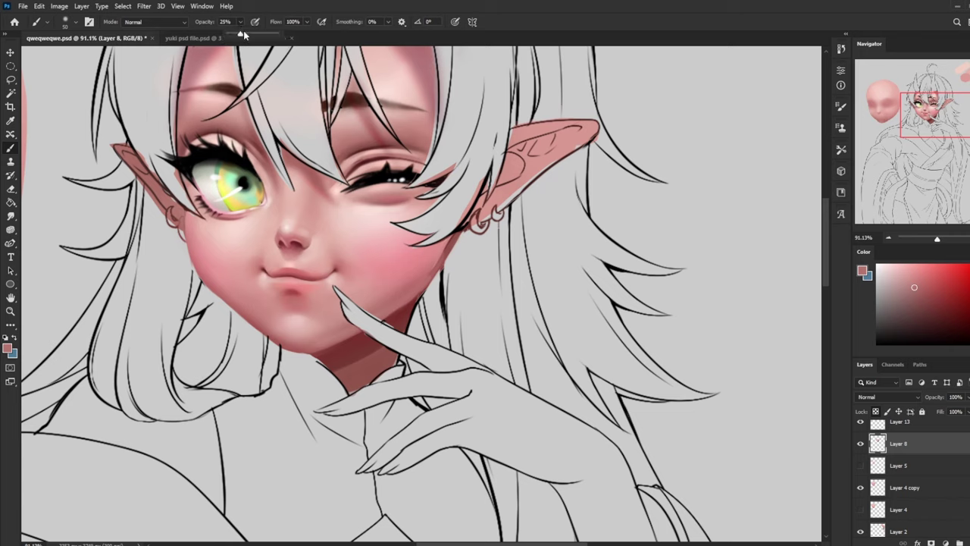
left_click_drag(242, 33, 324, 47)
left_click(462, 228)
left_click(351, 342, "alt")
mouse_move(315, 351)
left_mouse_down()
mouse_move(349, 335)
mouse_move(315, 350)
left_mouse_up()
left_click(347, 333, "alt")
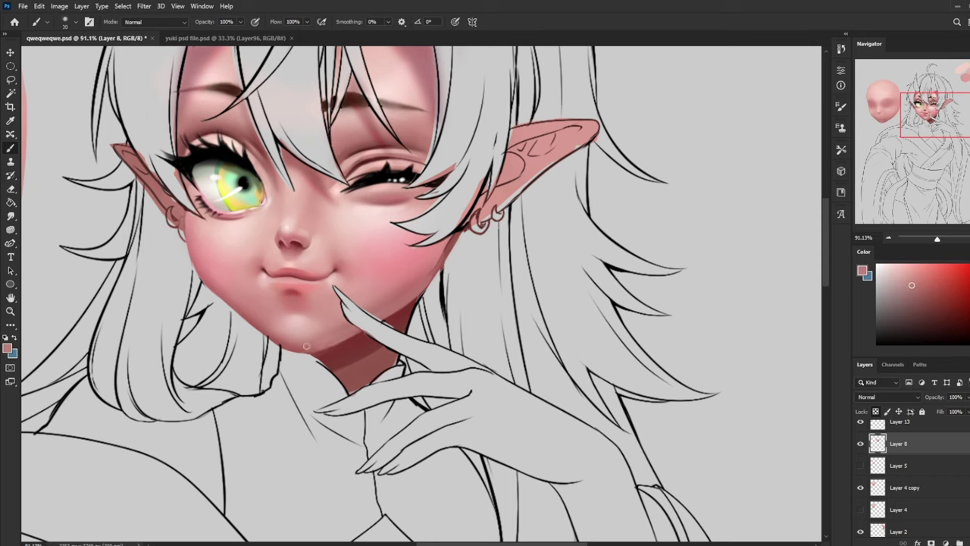
key("bracketright")
key("bracketright")
Smooth the repainted chin edge with the Smudge tool at 5% strength
left_click(11, 216)
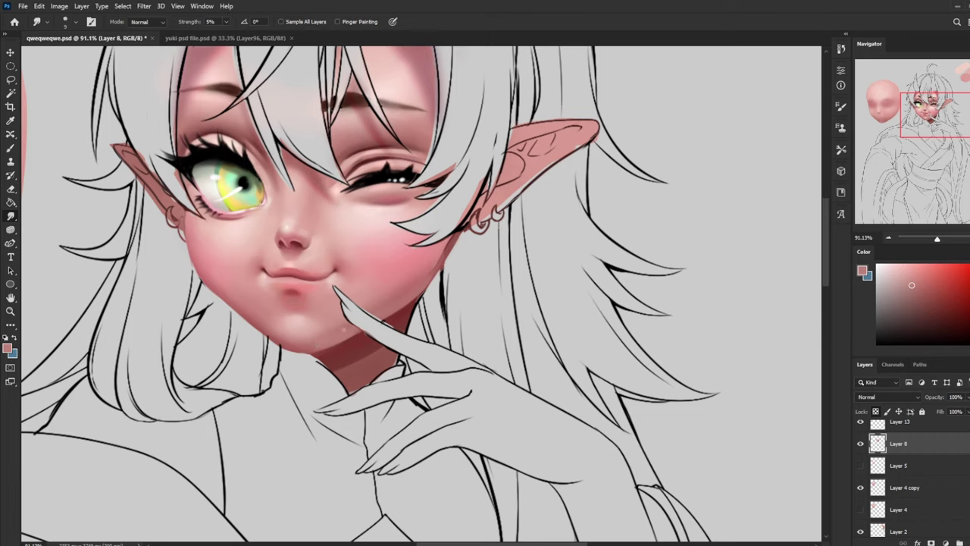
key("ctrl+minus")
key("ctrl+minus")
key("ctrl+minus")
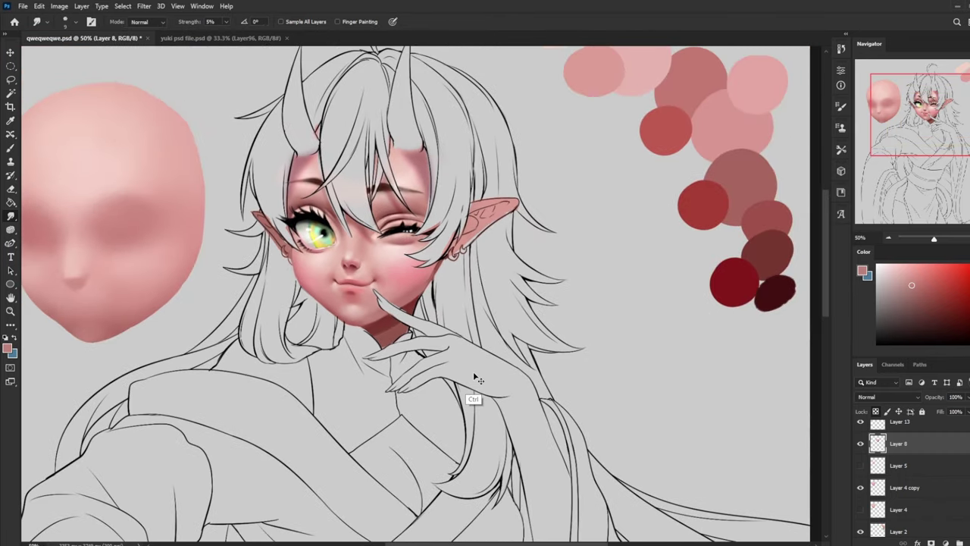
key("ctrl+plus")
left_click_drag(395, 257, 436, 277)
Retouch the outer corner and lower lid of the open eye with colors sampled from the surrounding area
key("b")
left_click(350, 260, "alt")
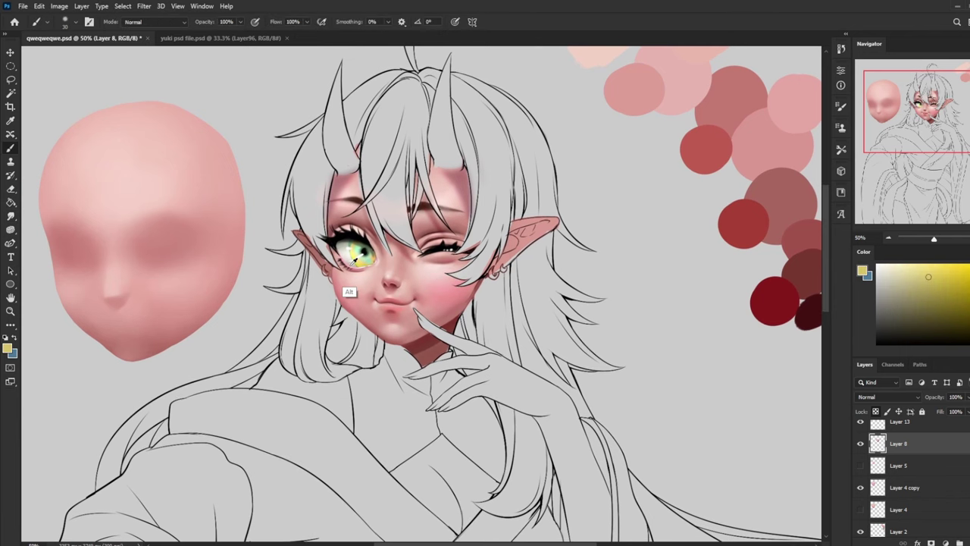
left_click(350, 260, "alt")
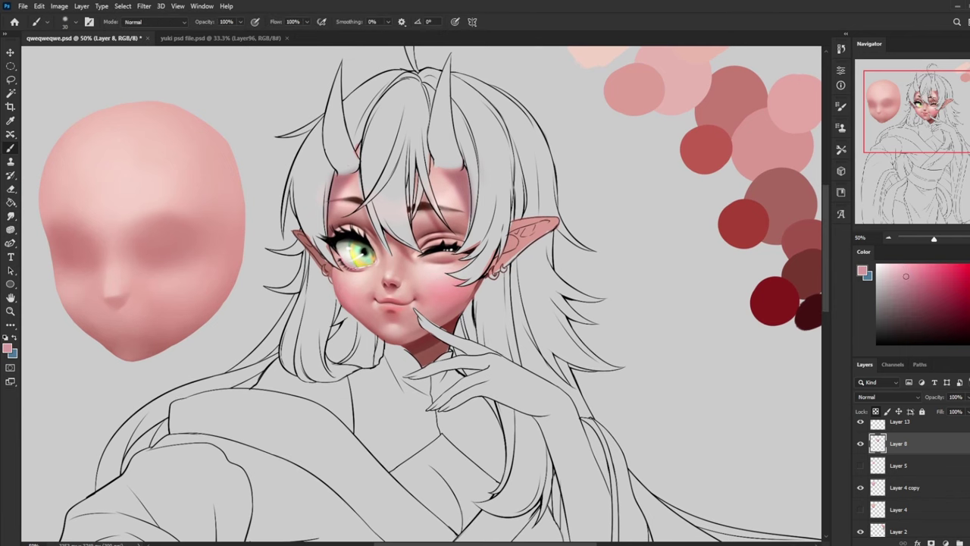
left_click(366, 293, "alt")
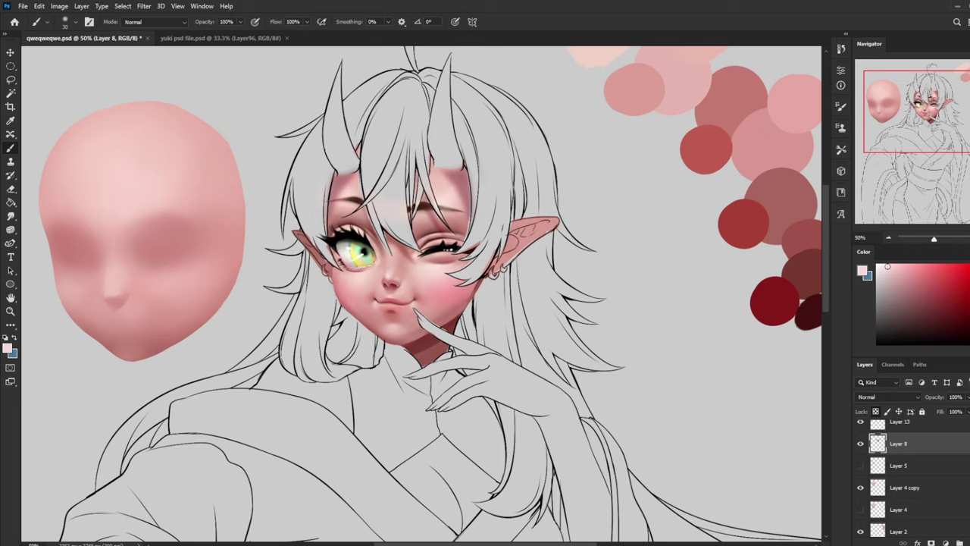
left_click(334, 242, "alt")
left_click_drag(335, 244, 345, 262)
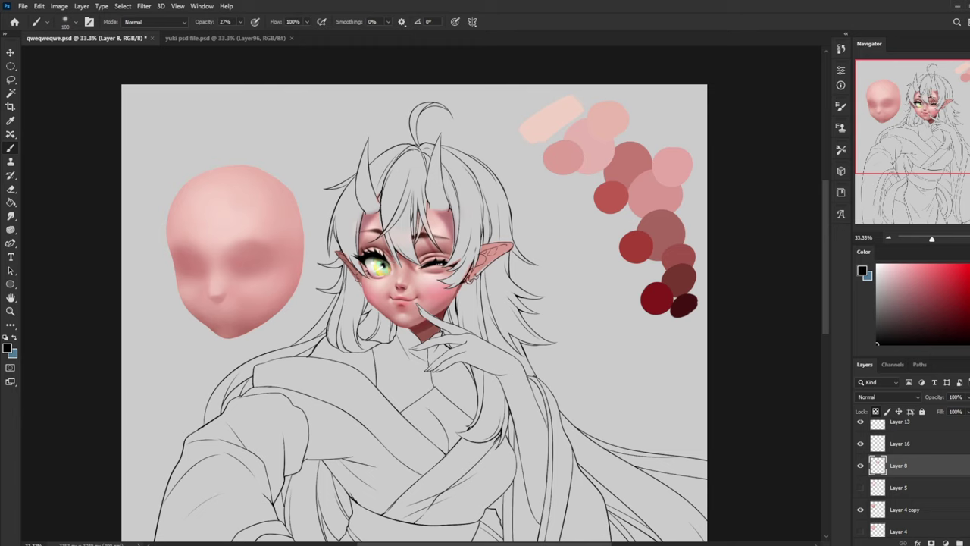
Merge Layer 16 down into Layer 8 and remove Layer 13 from the layer stack
key("bracketleft")
right_click(932, 449)
left_click(879, 310)
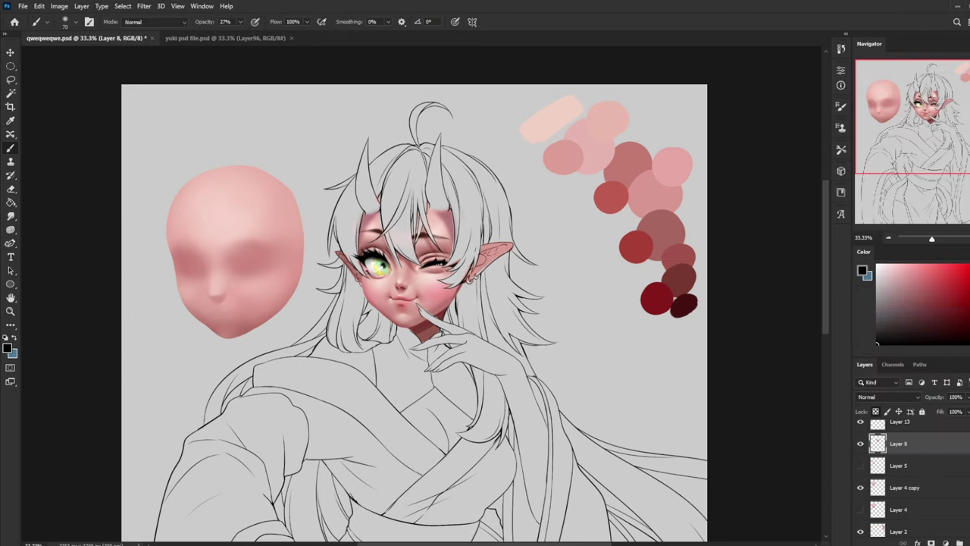
scroll(859, 486, "up", 3)
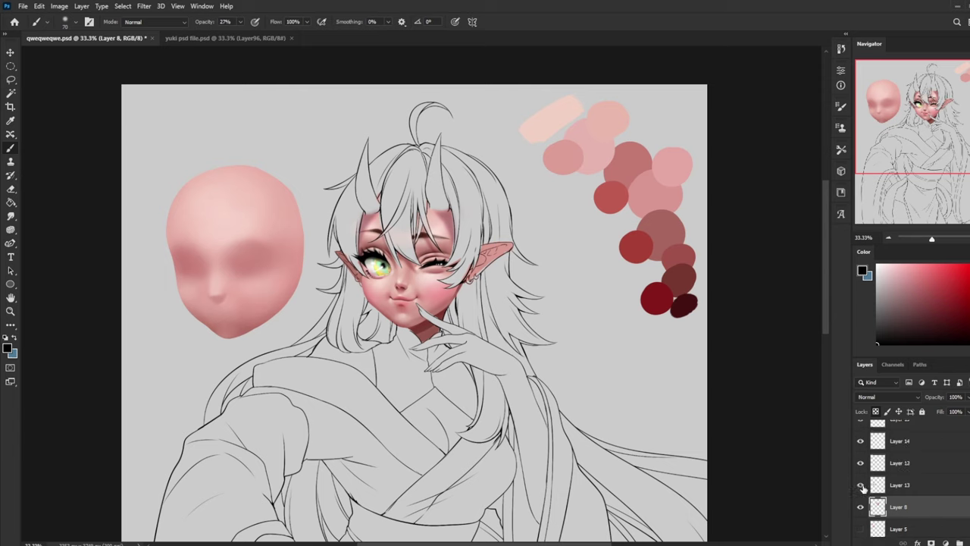
left_click(908, 484)
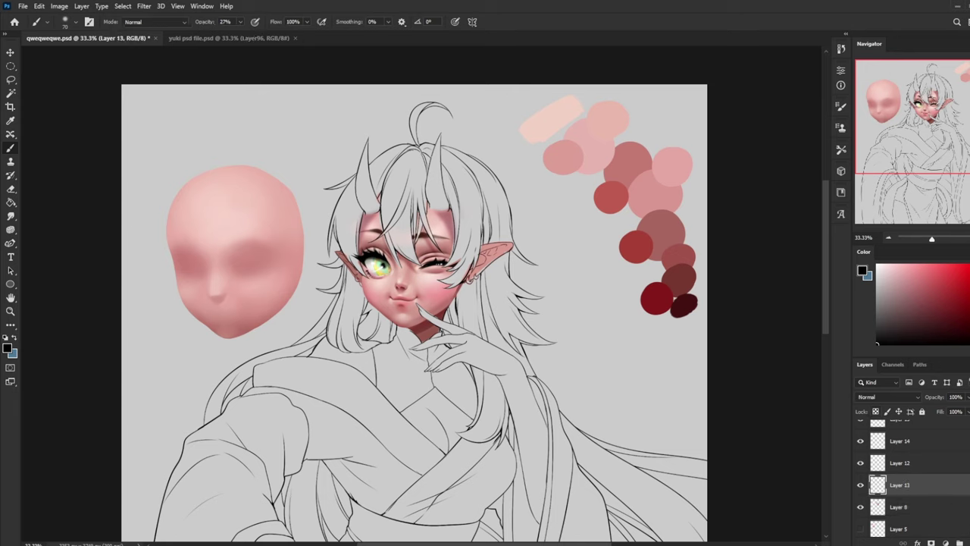
key("ctrl+e")
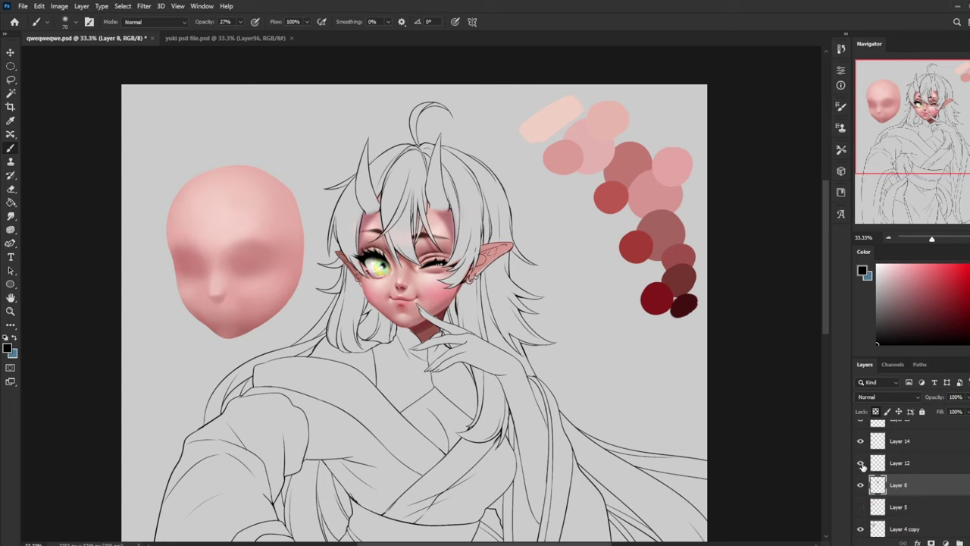
Compare the face with and without Layer 12 and try adjusting that layer's fill
left_click(861, 463)
left_click(861, 463)
left_click(905, 465)
left_click(906, 464)
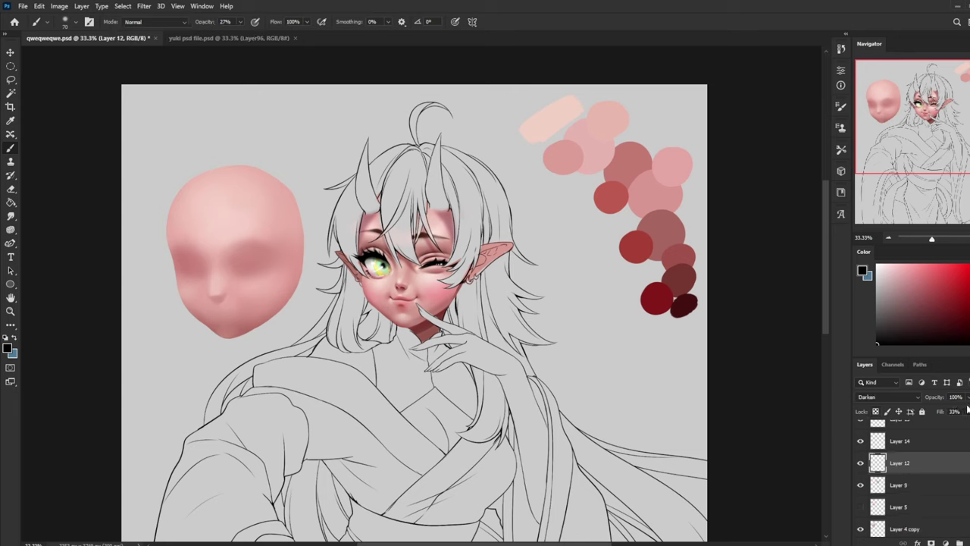
left_click(967, 411)
left_click_drag(961, 425, 967, 426)
Slightly lower the saturation of Layer 8 with Hue/Saturation, comparing the preview before applying
left_click(902, 484)
key("ctrl+u")
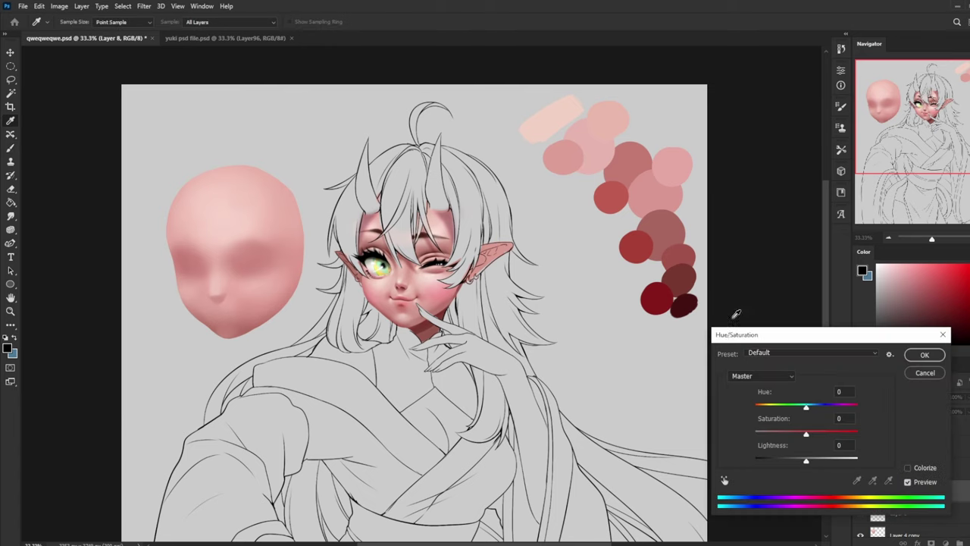
left_click_drag(807, 435, 804, 437)
left_click(909, 483)
left_click(911, 483)
left_click(925, 358)
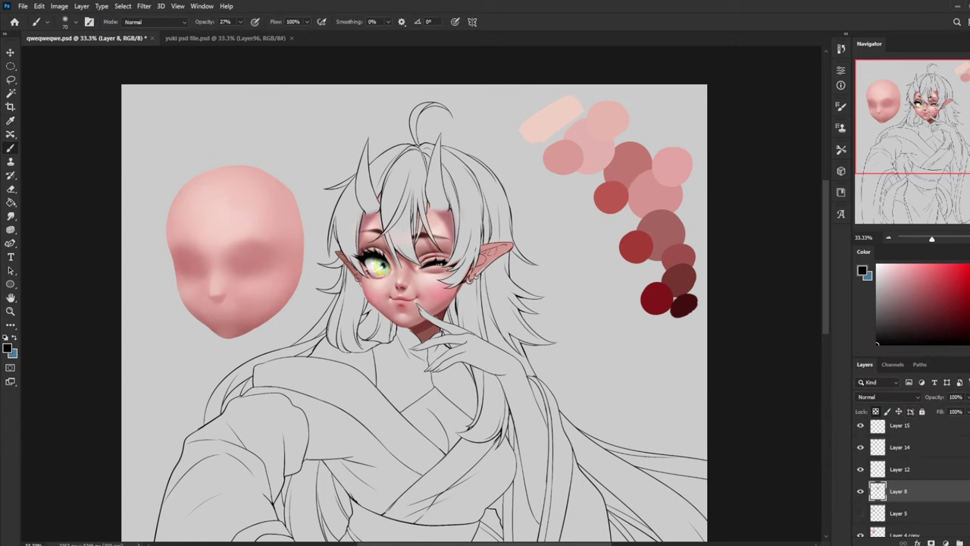
Check Layer 14's effect, merge it down into Layer 12, and set the merged layer's fill to 100%
scroll(931, 481, "up", 1)
left_click(863, 454)
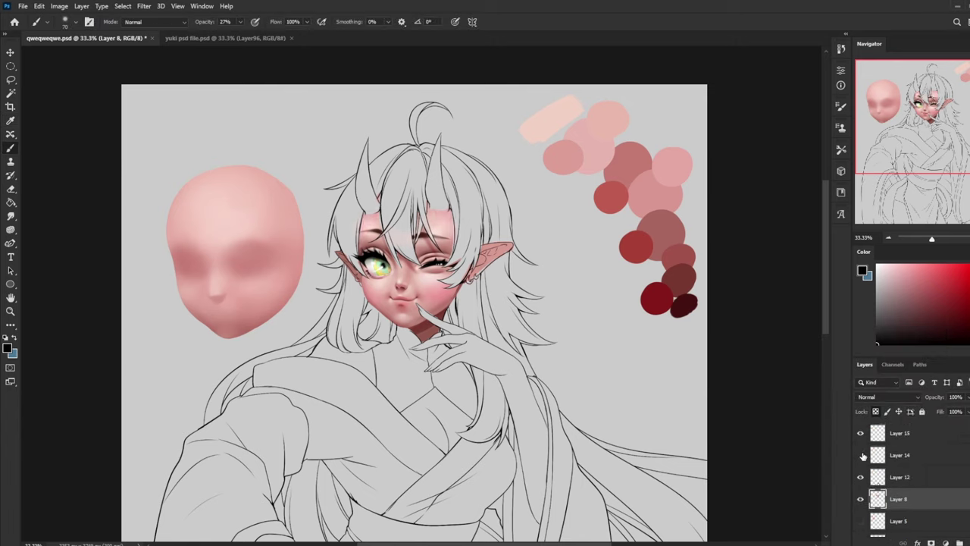
left_click(863, 455)
right_click(902, 457)
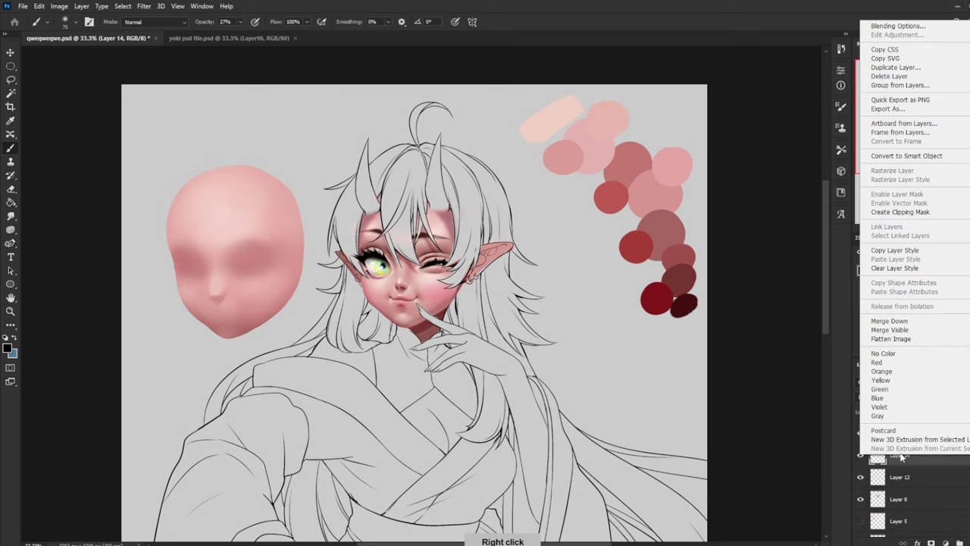
left_click(913, 327)
left_click(968, 412)
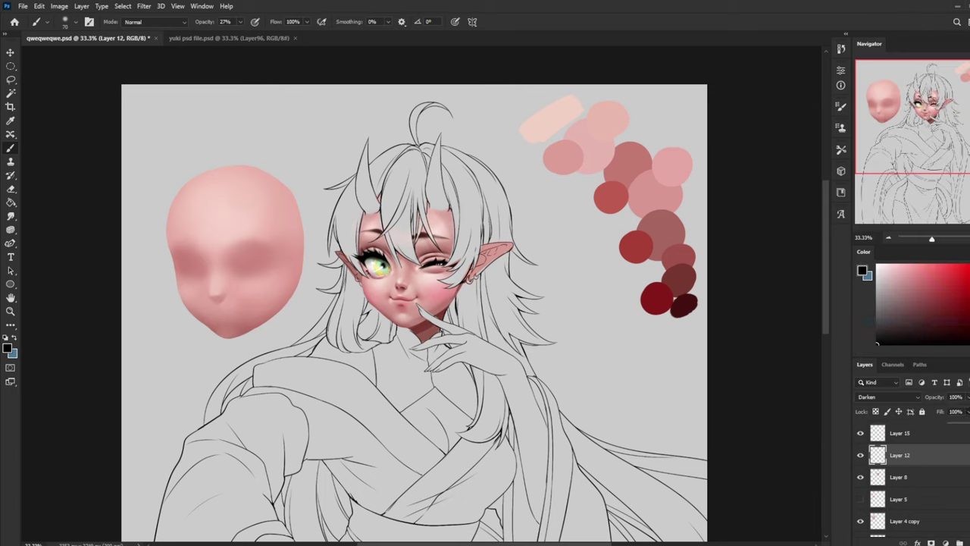
Try merging the Color-mode Layer 15 down into the layer below, and undo the merge
scroll(860, 463, "up", 1)
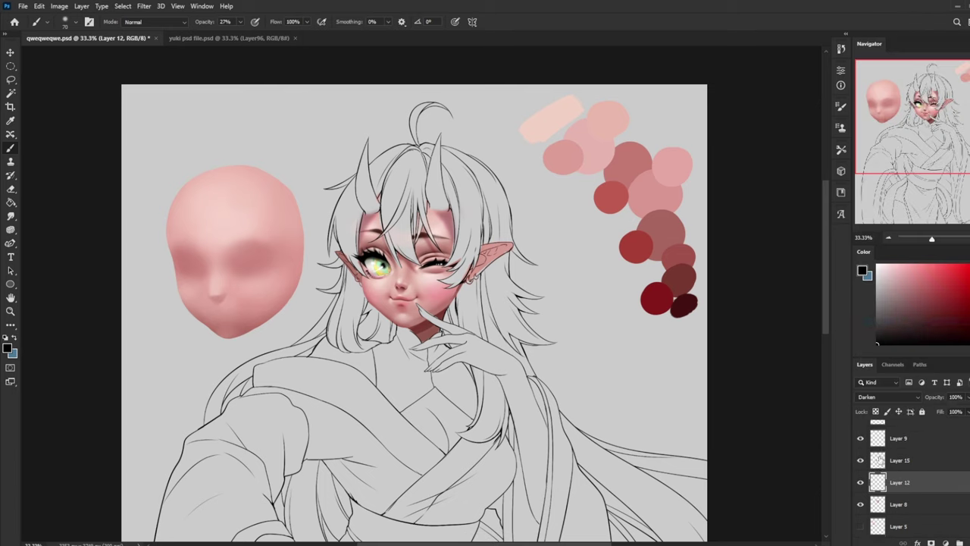
left_click(905, 463)
key("v")
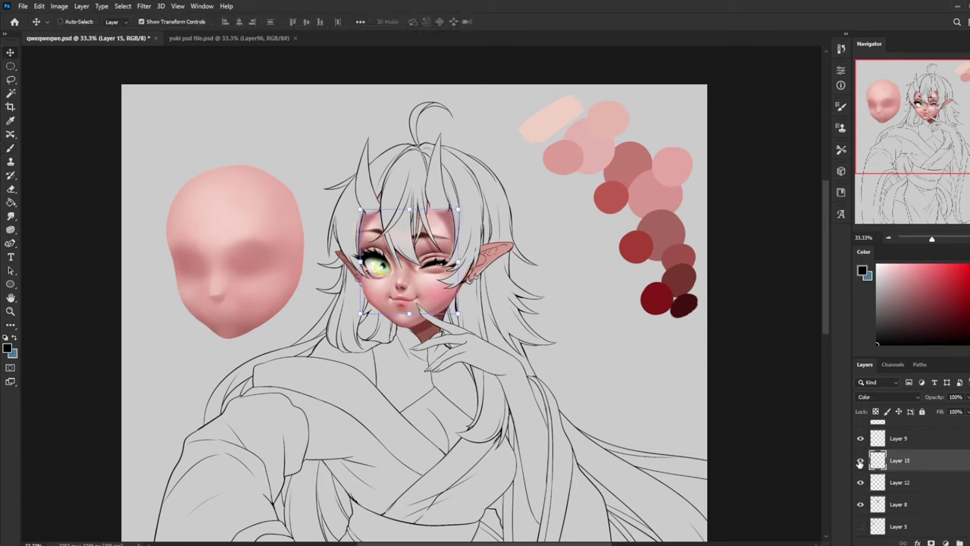
right_click(919, 464)
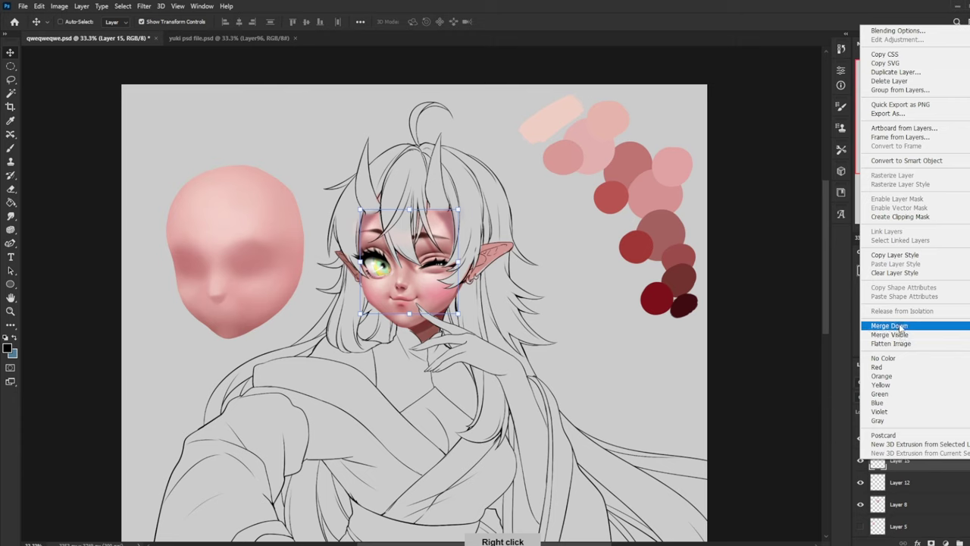
left_click(905, 336)
key("ctrl+z")
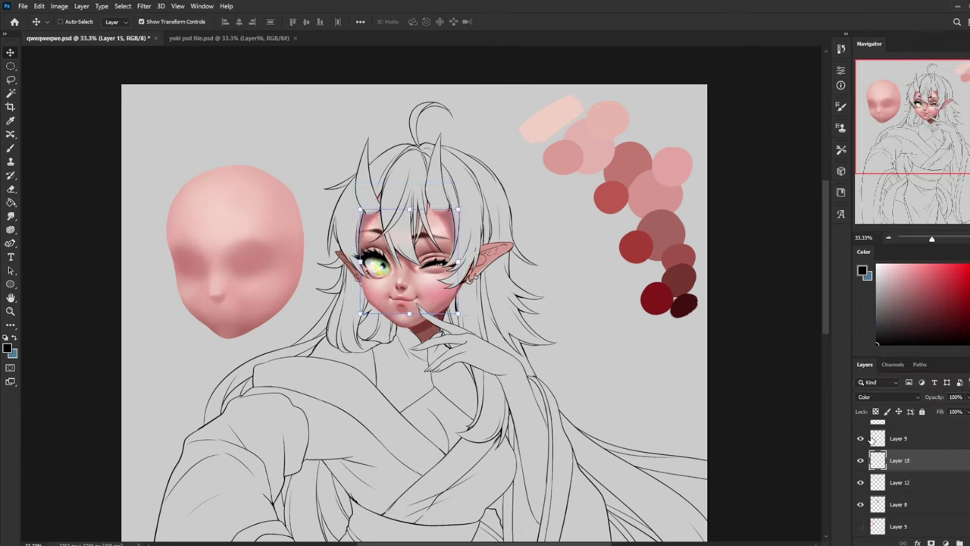
Refine the black eyelash lines on Layer 9 with a different brush preset at 100% opacity and 20 px
left_click(919, 440)
key("b")
right_click(461, 241)
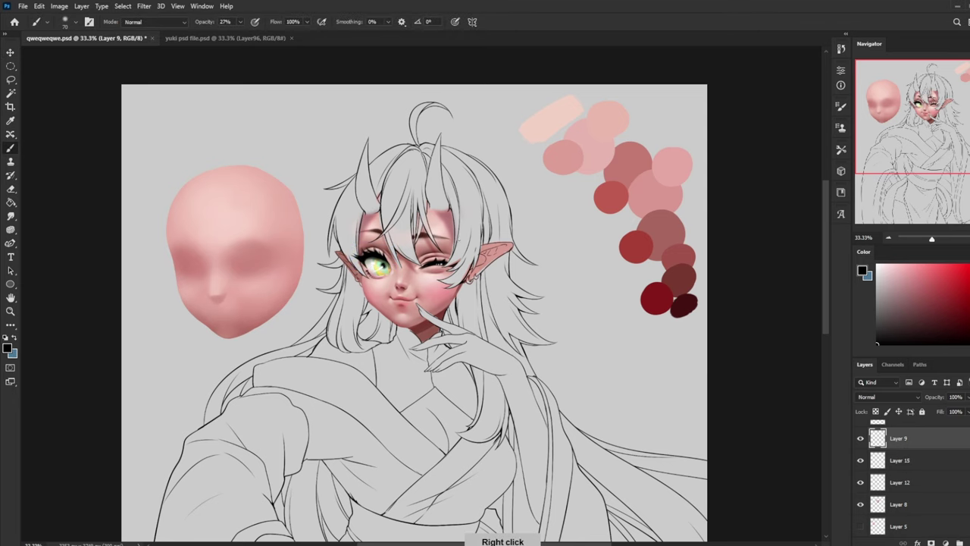
right_click(466, 144)
left_click(558, 303)
left_click(850, 326)
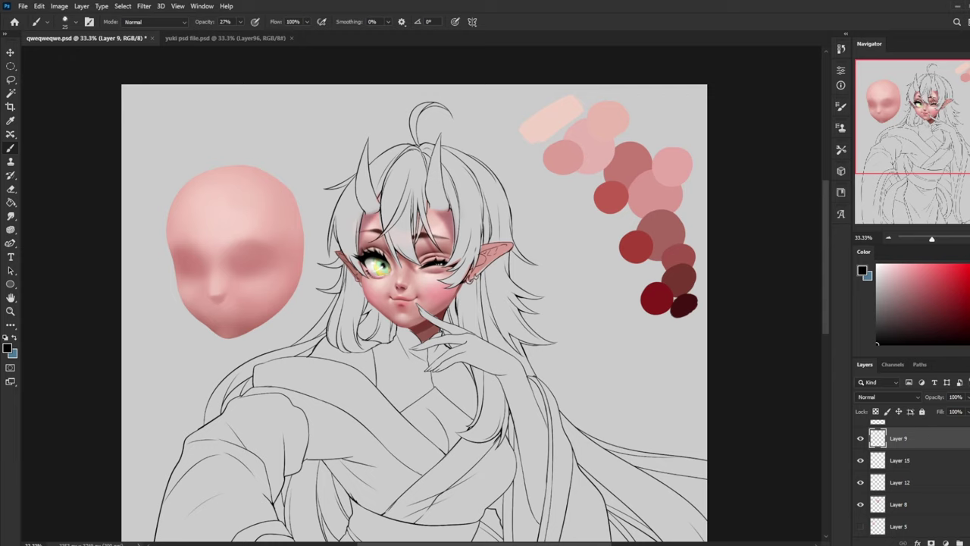
left_click(242, 22)
left_click_drag(248, 33, 280, 35)
key("[")
Look back through the document's edit history to its earlier states
key("ctrl+minus")
key("ctrl+plus")
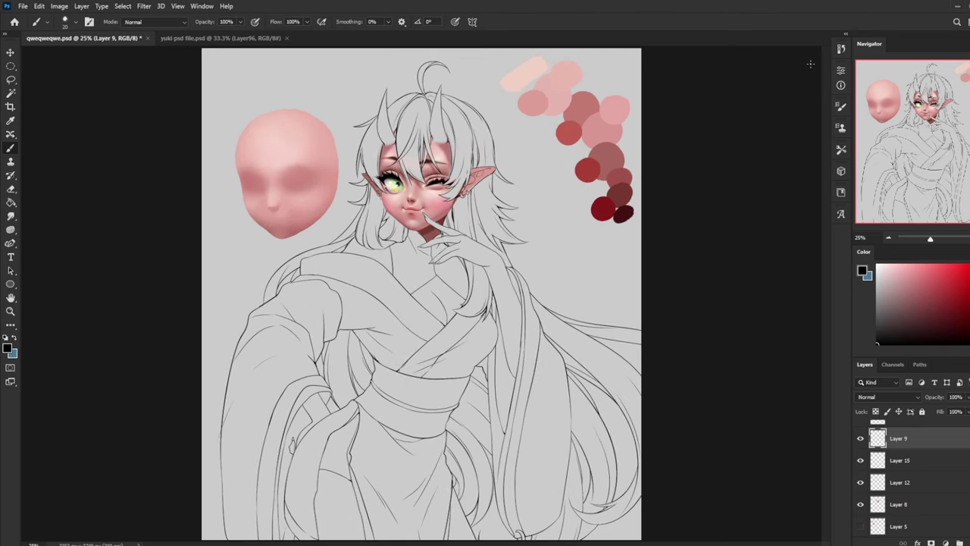
left_click(840, 49)
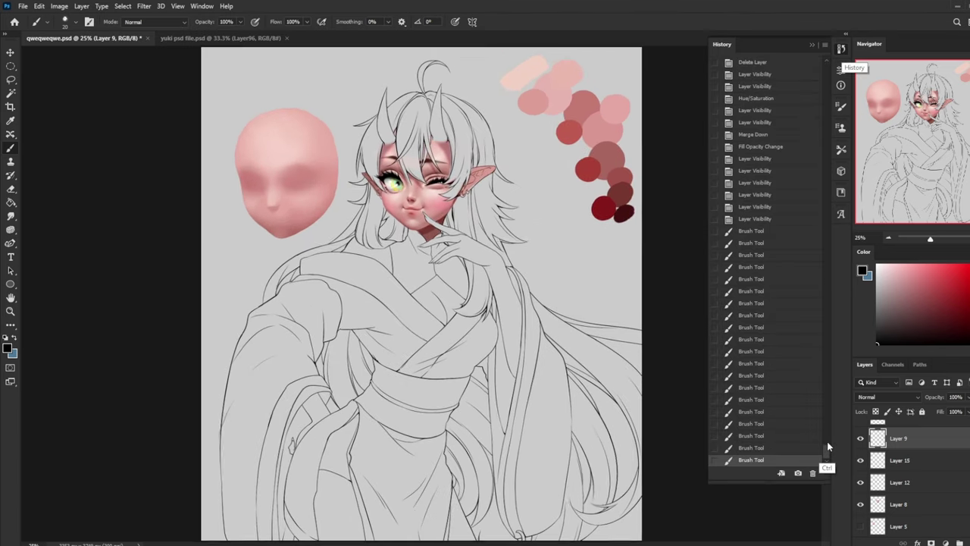
key("ctrl+plus")
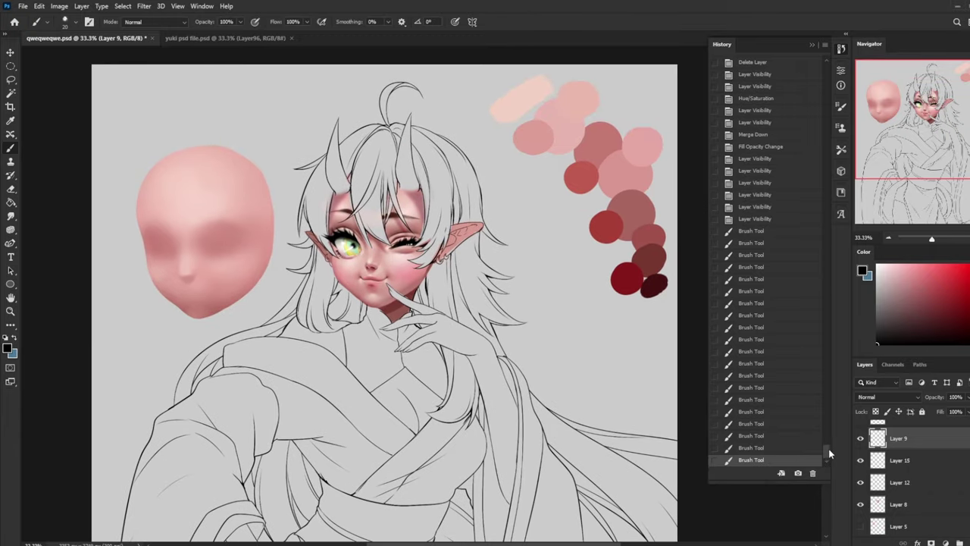
left_click_drag(830, 454, 828, 61)
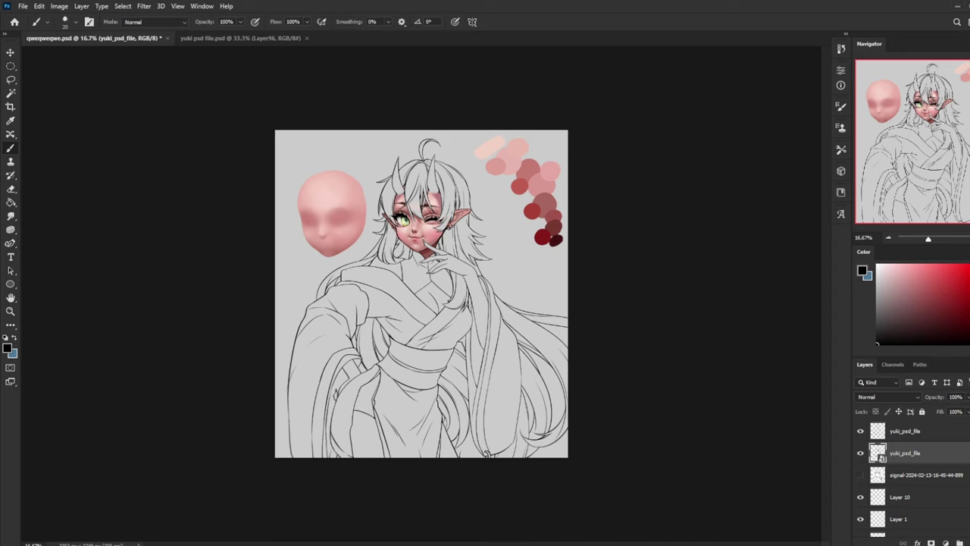
Move the placed yuki_psd_file line art to the top of the stack and fill a new layer beneath it with the canvas's light grey
left_click_drag(934, 454, 937, 421)
left_click(938, 453)
left_click(969, 543)
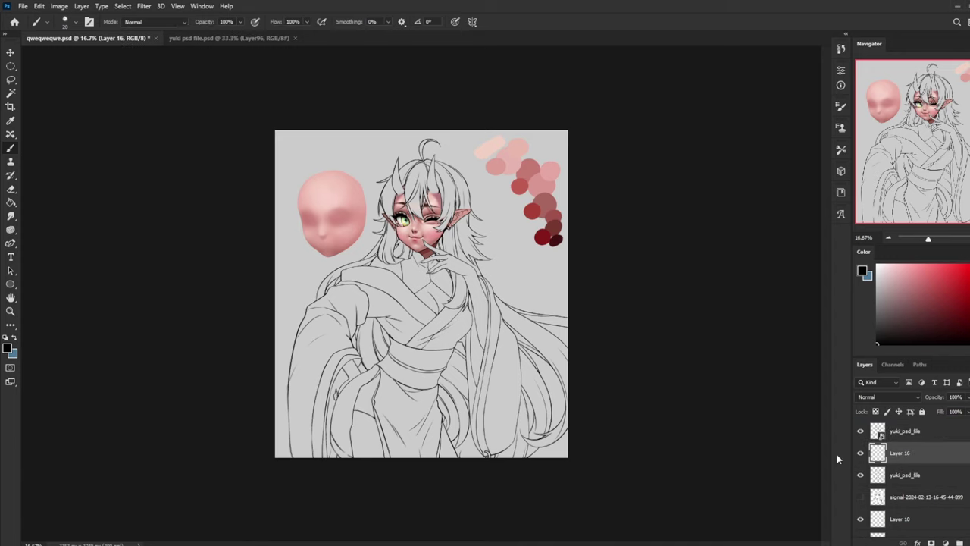
key("g")
left_click(516, 271, "alt")
left_click(511, 279)
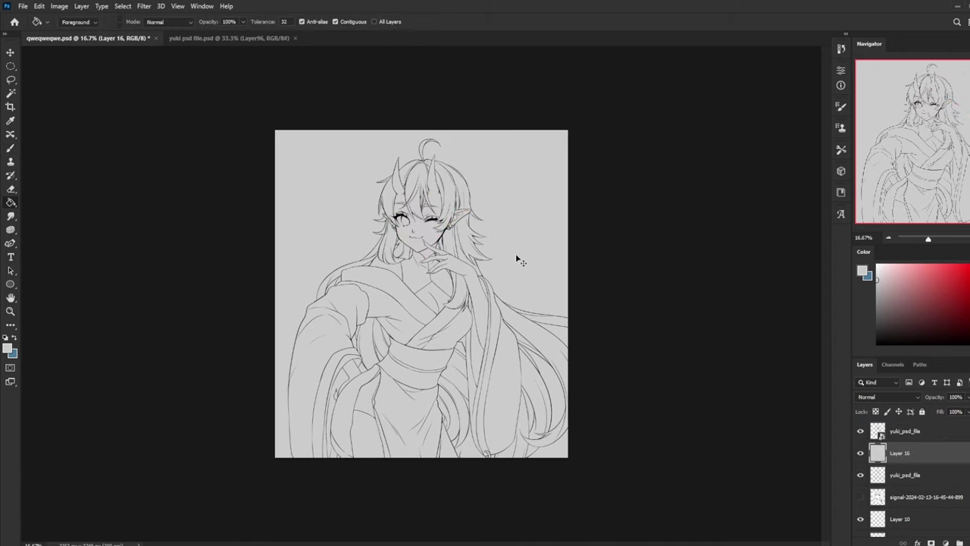
key("ctrl+plus")
key("ctrl+plus")
mouse_move(580, 162)
left_mouse_down()
mouse_move(558, 264)
mouse_move(573, 217)
left_mouse_up()
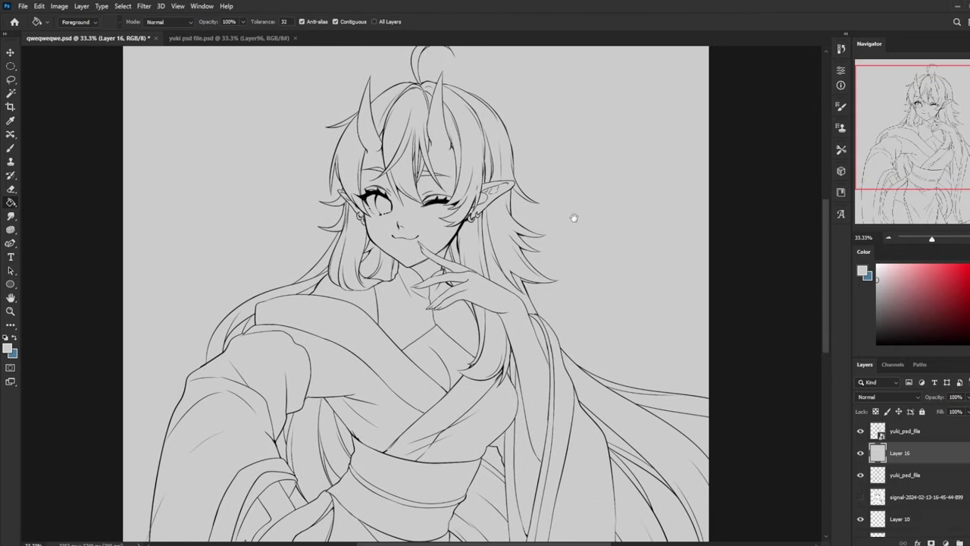
Rasterize the top yuki_psd_file layer, then compare the plain line art with the painted face, leaving that layer and Layer 16 hidden
key("b")
right_click(921, 439)
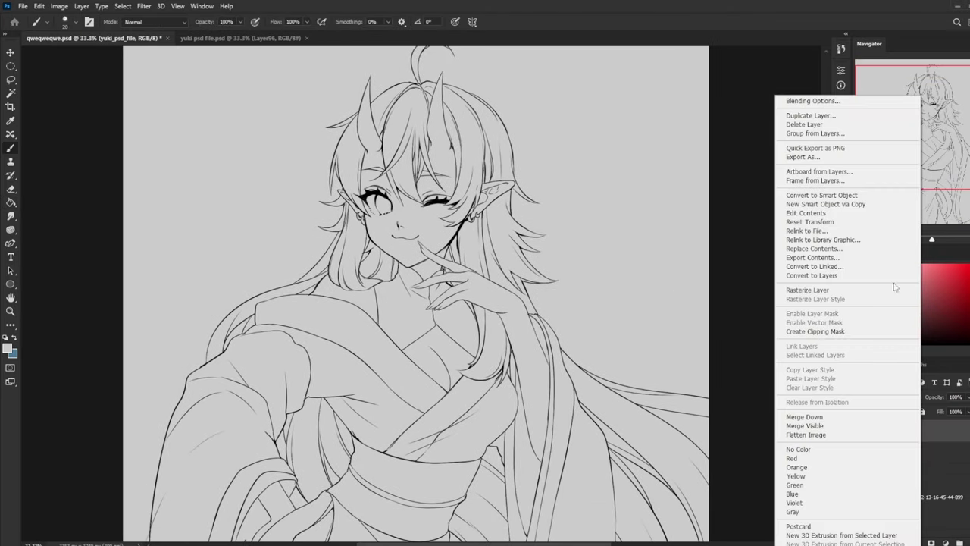
left_click(826, 290)
left_click(861, 453)
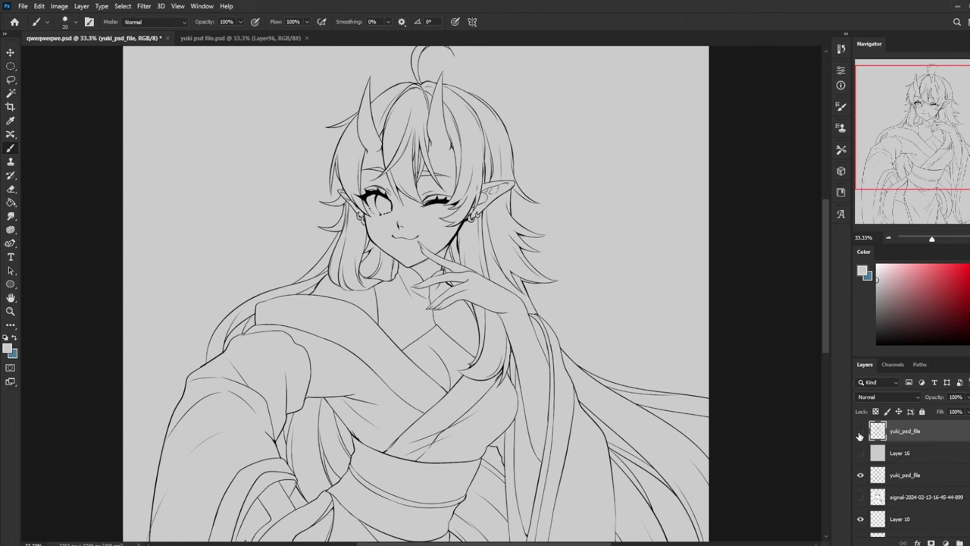
left_click(861, 431)
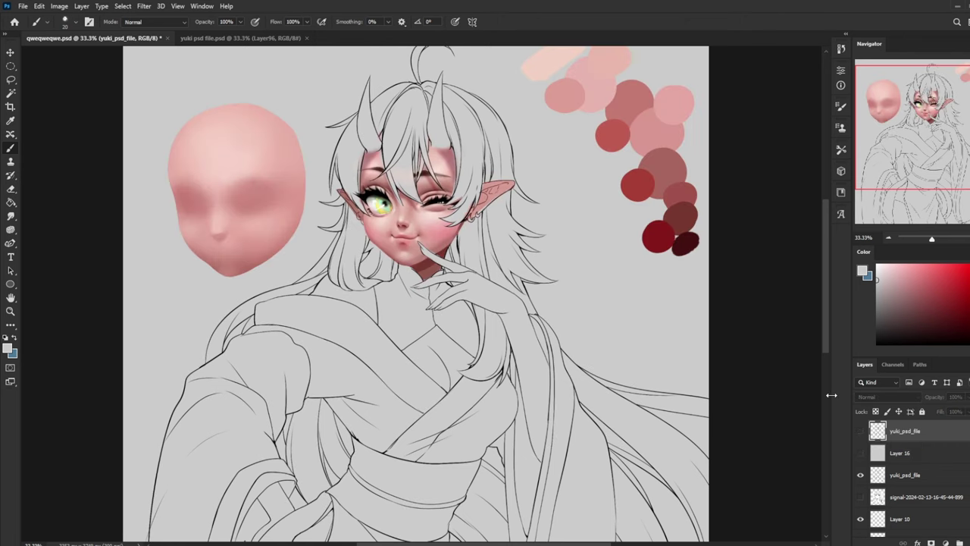
key("ctrl+plus")
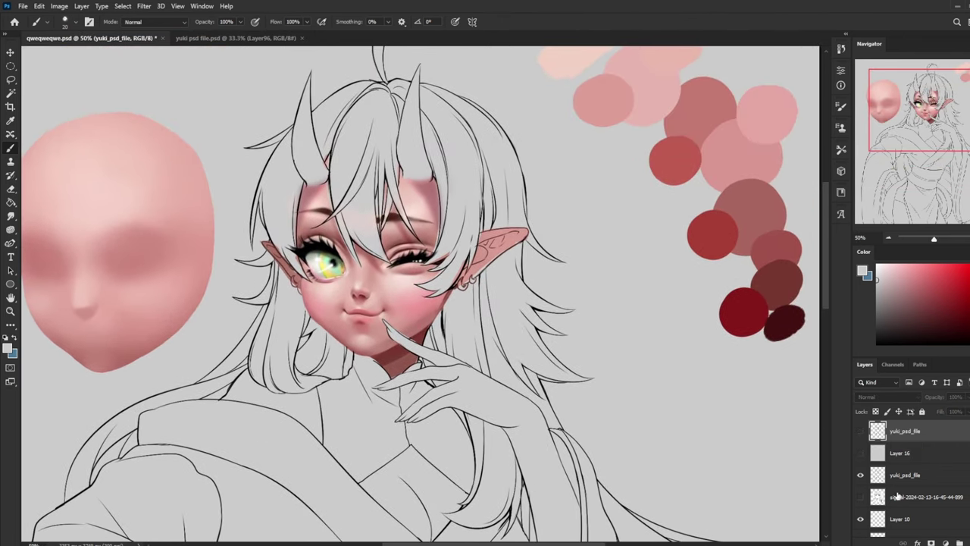
left_click(860, 432)
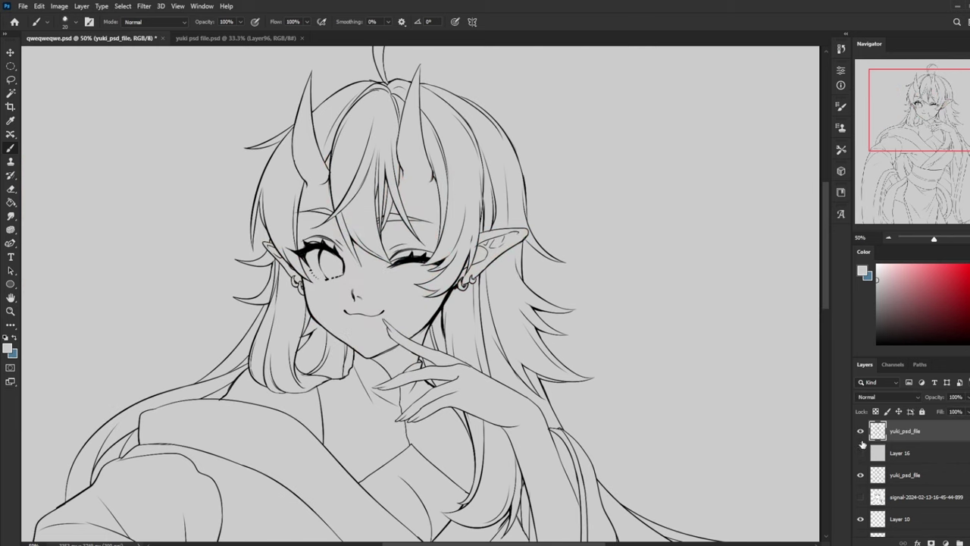
left_click(861, 453)
Duplicate Layer 8 and erase the open eye area on the copy with a 60 px eraser
scroll(939, 468, "down", 5)
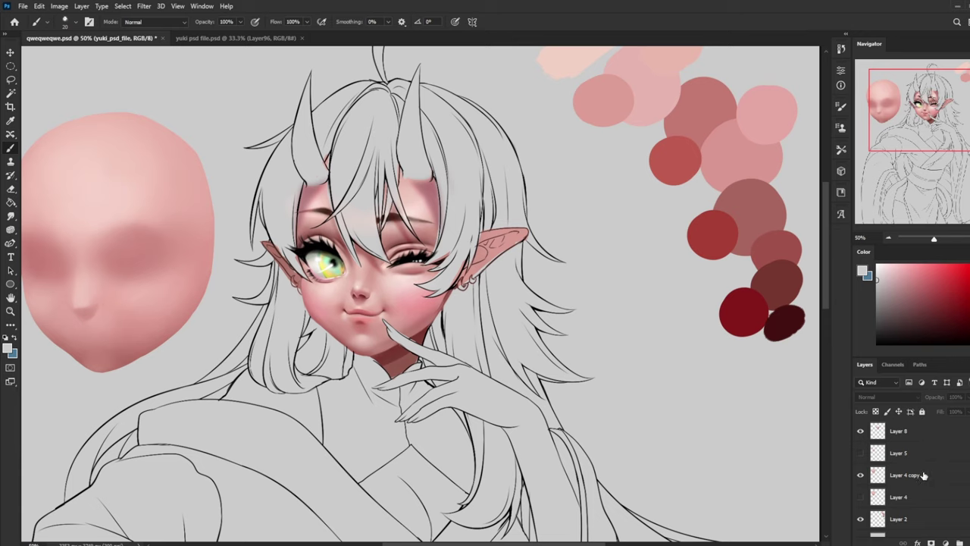
scroll(923, 454, "down", 1)
left_click(923, 438)
key("ctrl+u")
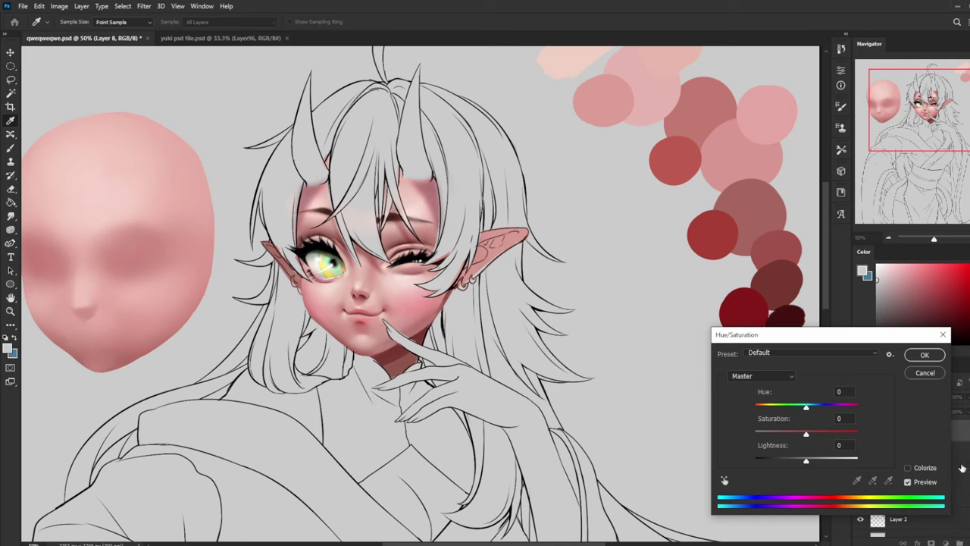
left_click(938, 373)
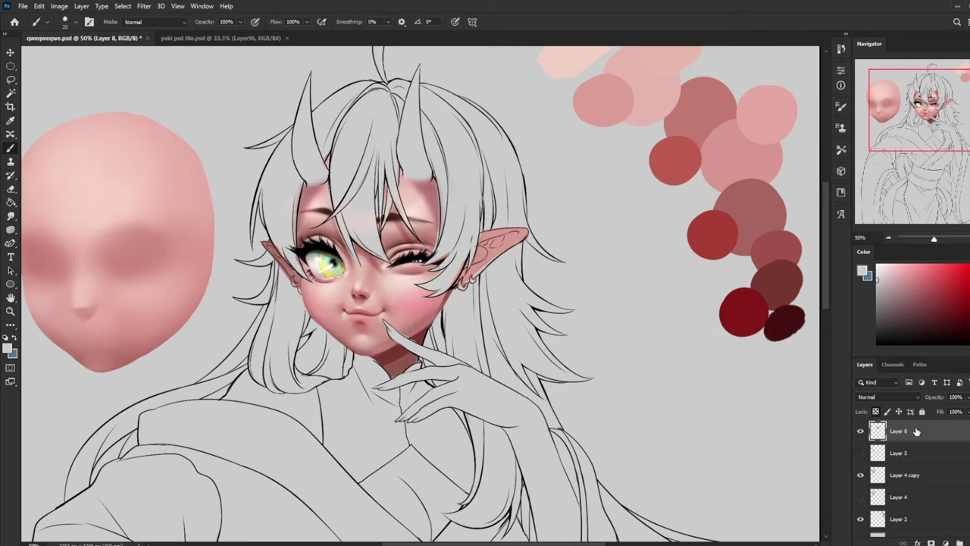
key("ctrl+j")
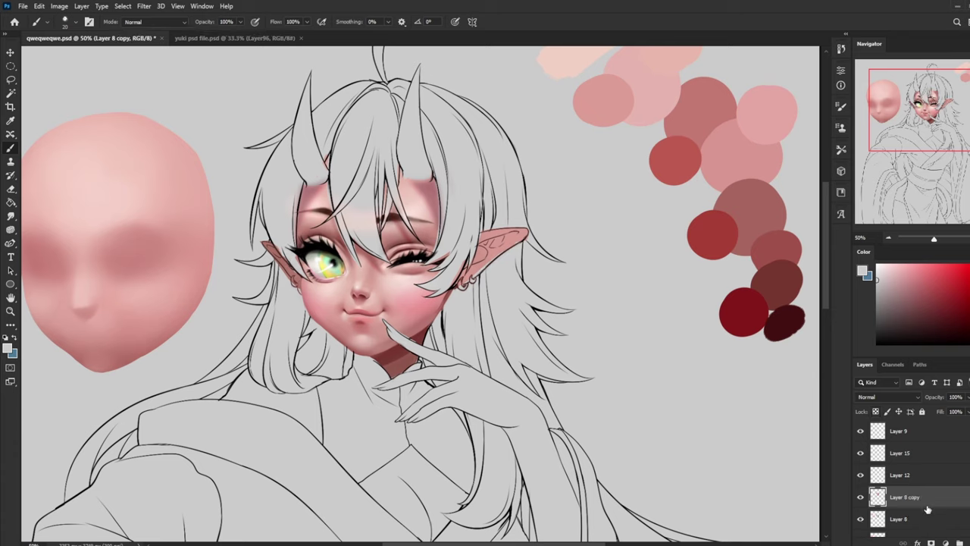
key("e")
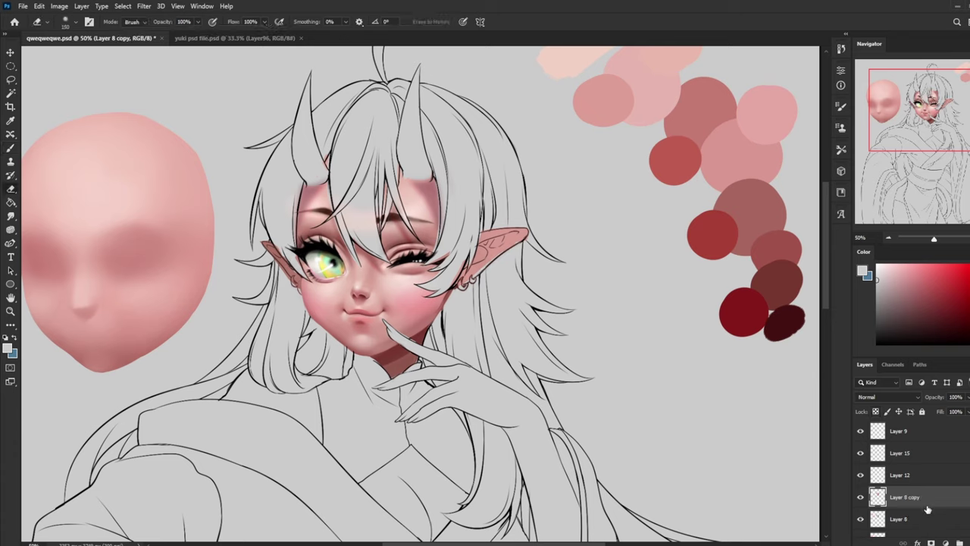
key("bracketleft")
key("bracketleft")
key("bracketleft")
left_click_drag(323, 259, 337, 260)
Try recoloring the skin on Layer 8 copy to green with Hue/Saturation at hue +90, saturation +10 and lightness -19
key("ctrl+u")
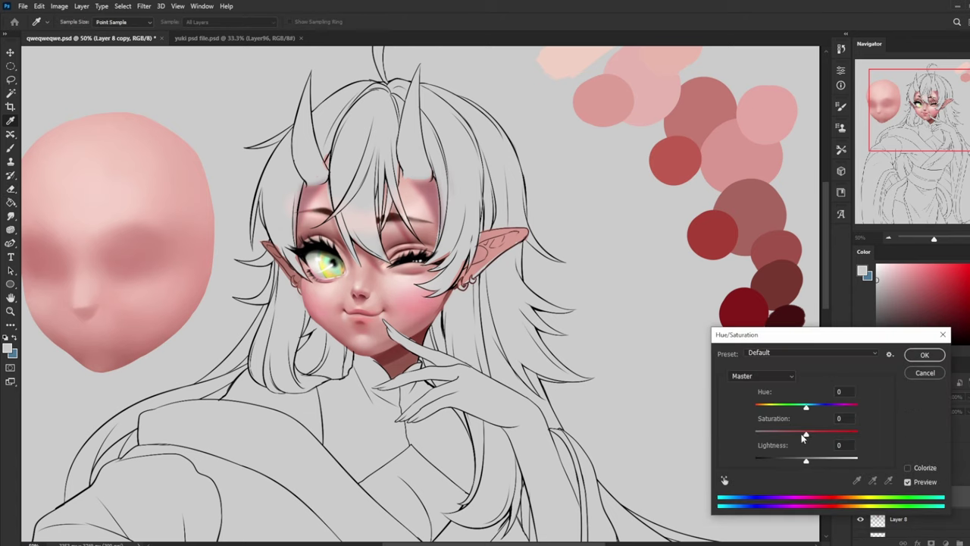
left_click_drag(806, 460, 800, 462)
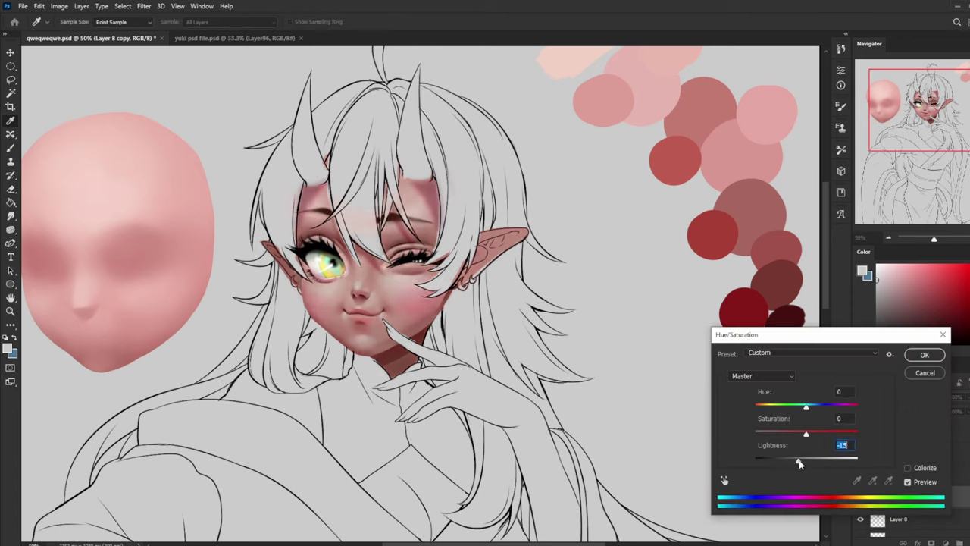
left_click_drag(806, 409, 807, 410)
left_click_drag(804, 461, 795, 461)
left_click(805, 435)
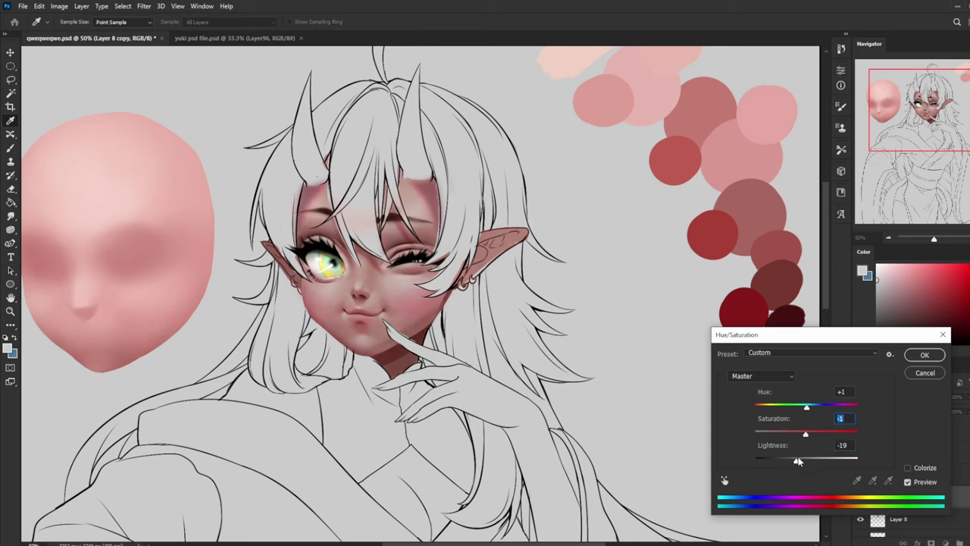
left_click_drag(810, 431, 813, 433)
left_click(806, 409)
left_click_drag(808, 412, 840, 411)
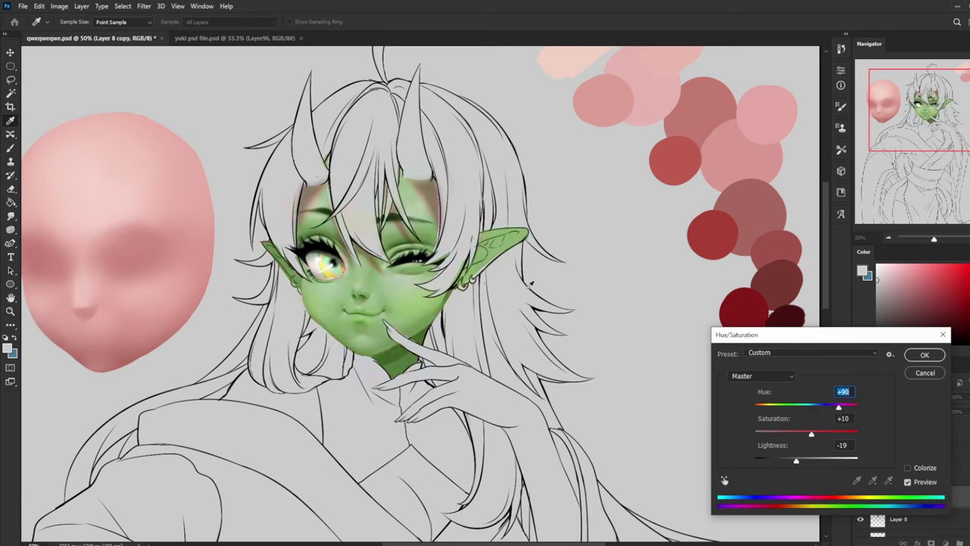
left_click(926, 373)
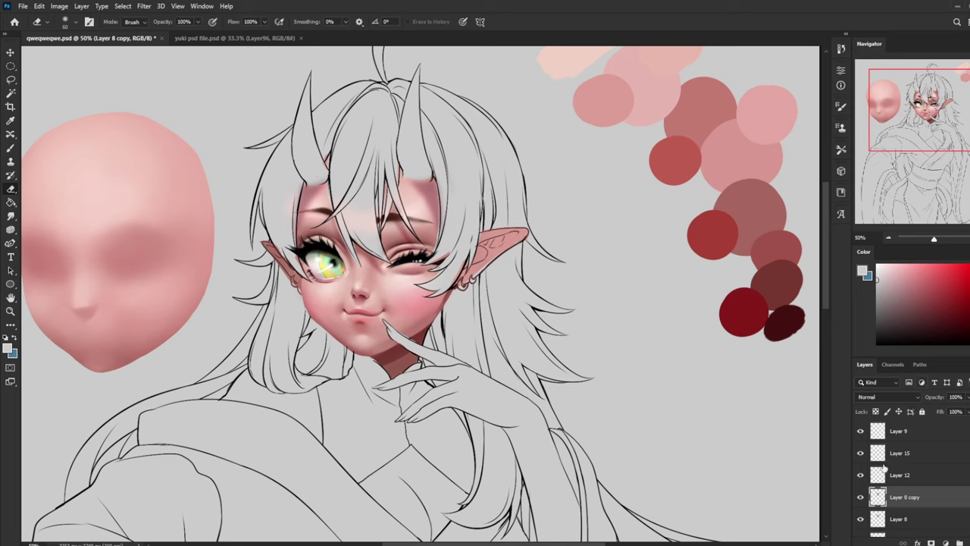
key("ctrl+u")
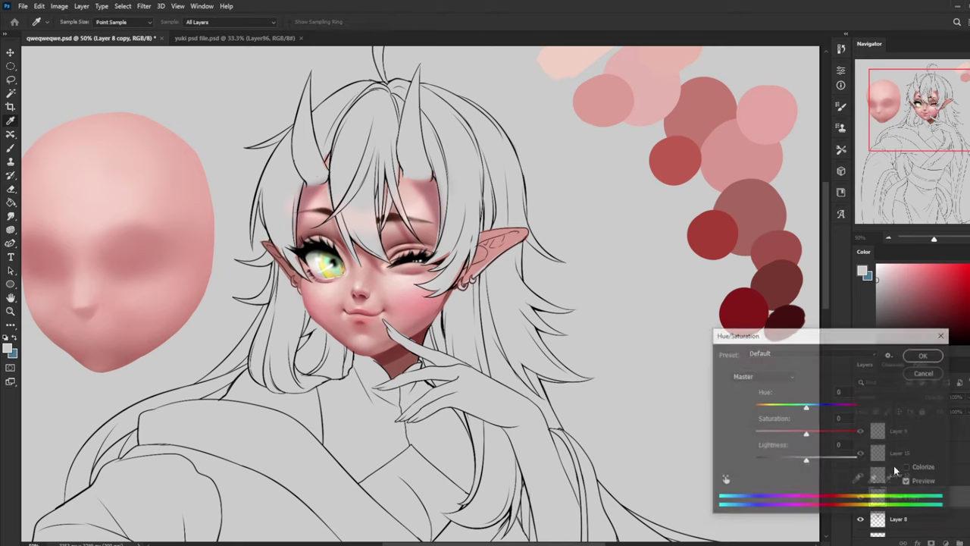
left_click(924, 372)
key("e")
Hide Layer 8 copy and lower Layer 8's saturation to -11 with Hue/Saturation
left_click(861, 497)
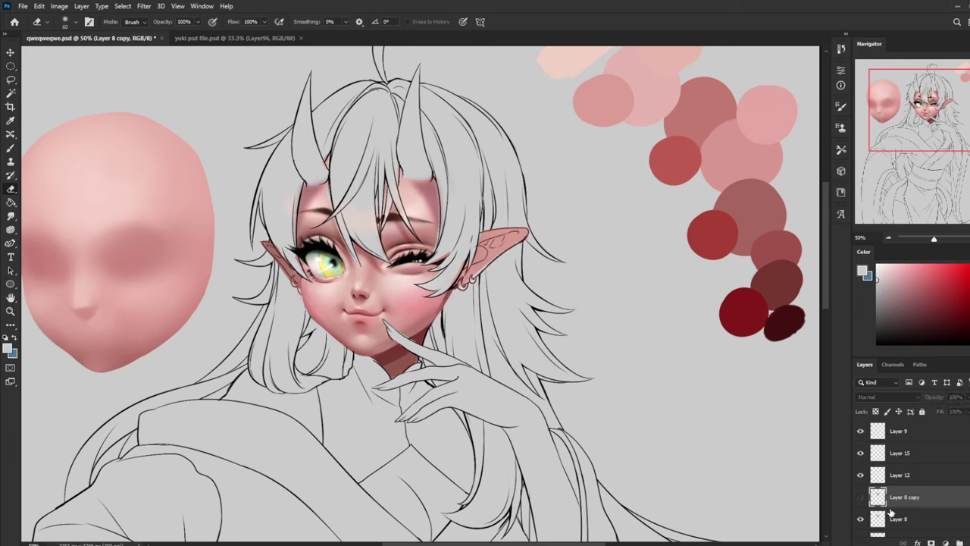
left_click(899, 518)
key("ctrl+u")
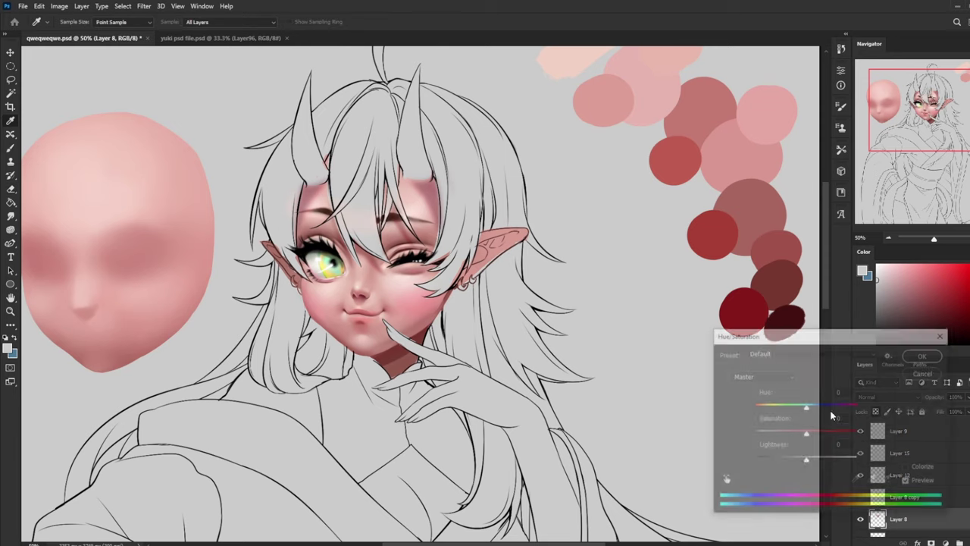
left_click_drag(806, 432, 802, 438)
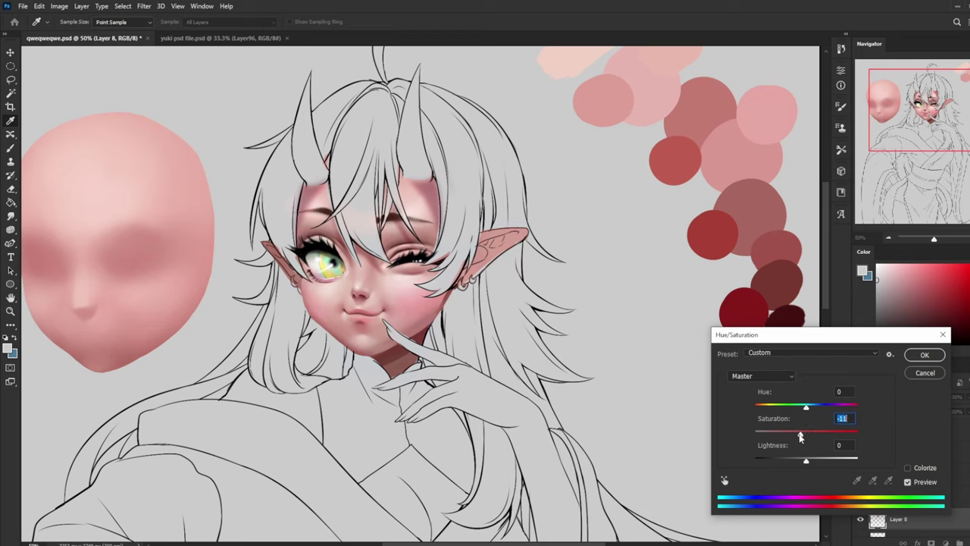
left_click(925, 355)
key("e")
Copy the desaturated Layer 8, revert the original to before its Hue/Saturation change, and paste the copy as a new layer above it
scroll(941, 473, "down", 1)
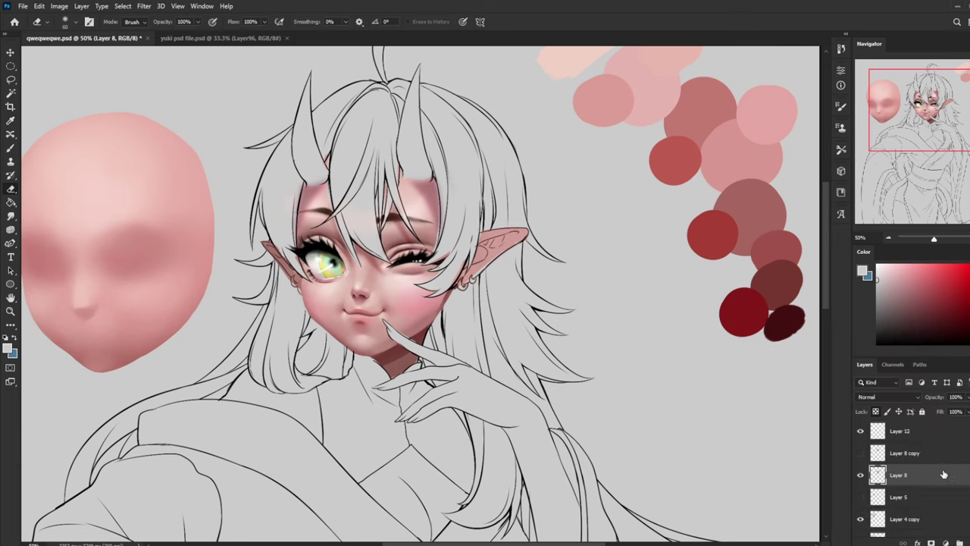
key("ctrl+a")
left_click(840, 50)
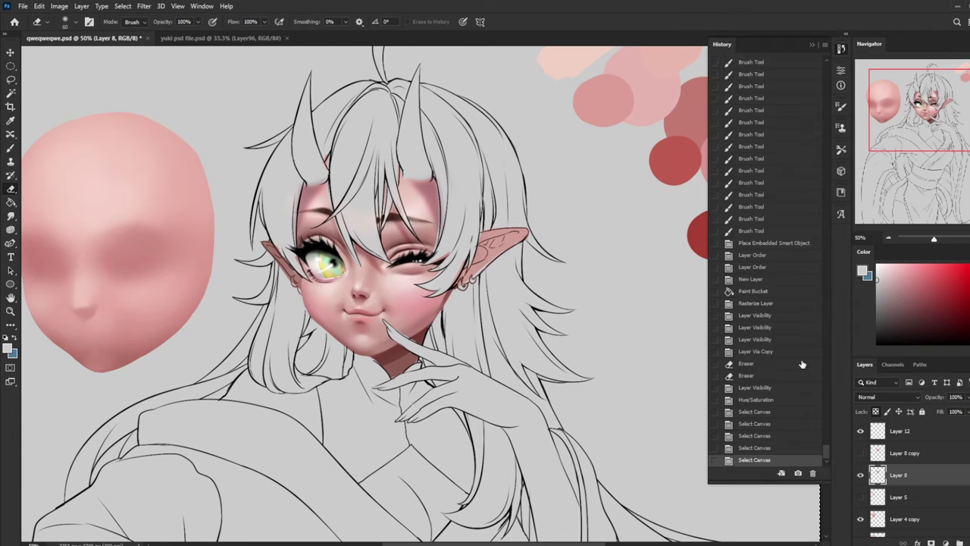
left_click(768, 400)
left_click(767, 389)
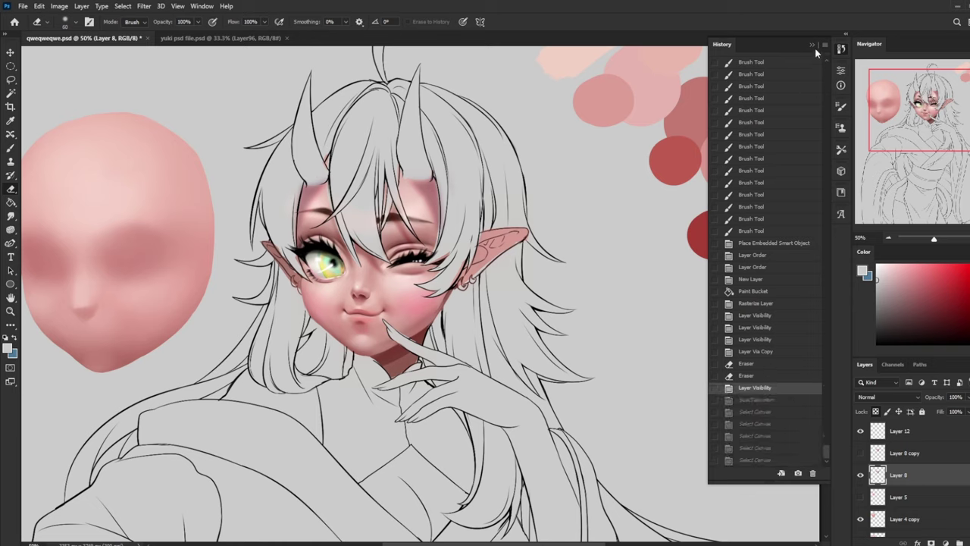
left_click(813, 46)
key("ctrl+alt+shift+n")
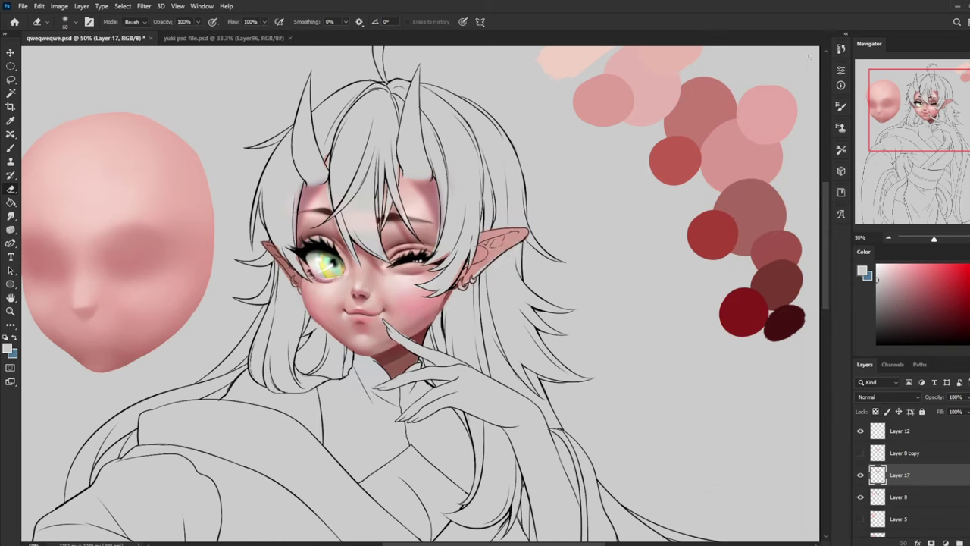
Erase the cheek areas of Layer 17 with the soft basic brush at 300 px to reveal the pinker skin below
right_click(418, 280)
left_click(456, 274)
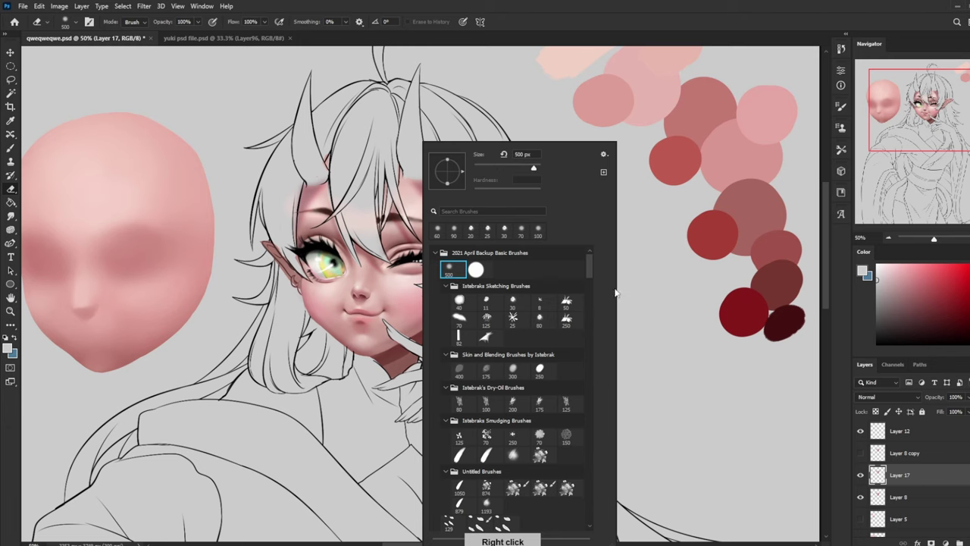
left_click(658, 289)
key("[")
key("[")
key("[")
key("[")
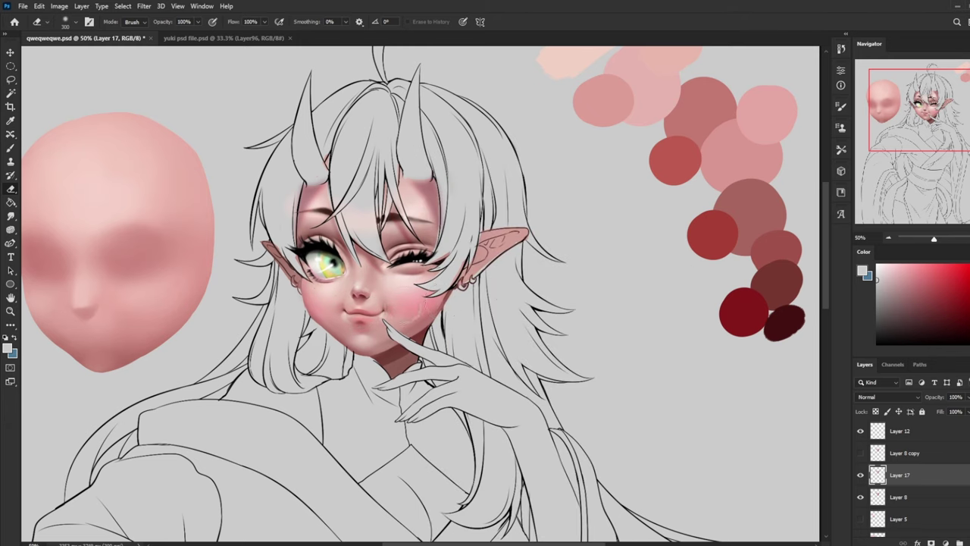
Compare the face with Layer 17 hidden and shown
left_click(860, 476)
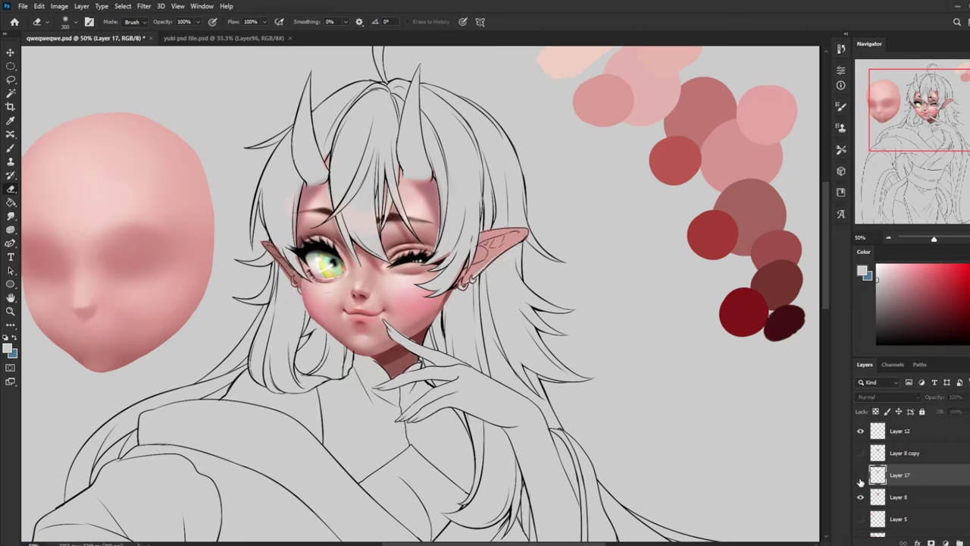
left_click(860, 476)
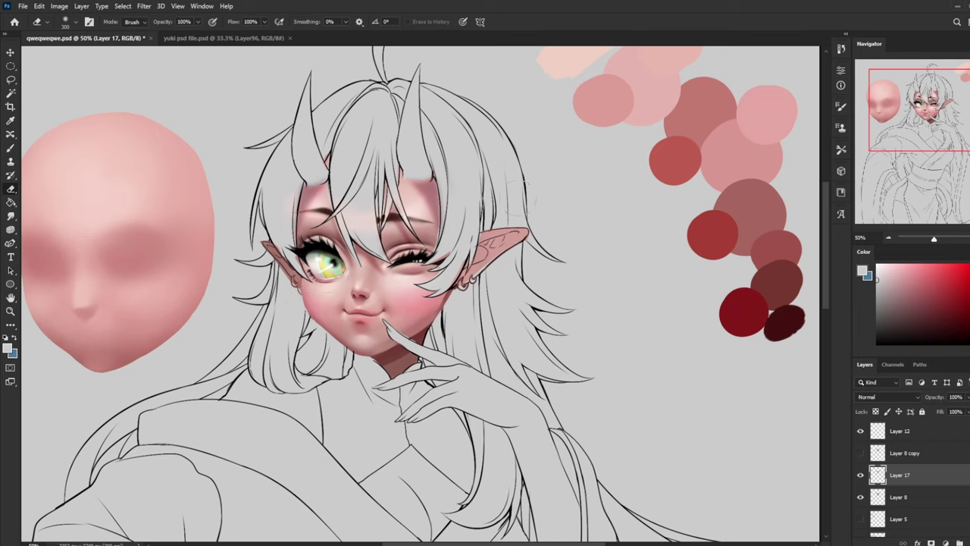
left_click(860, 476)
left_click(860, 476)
left_click(860, 476)
left_click(860, 476)
Lighten the large pointed ear on Layer 8 with the Dodge tool, using the Highlights range and 8% exposure
left_click(10, 230)
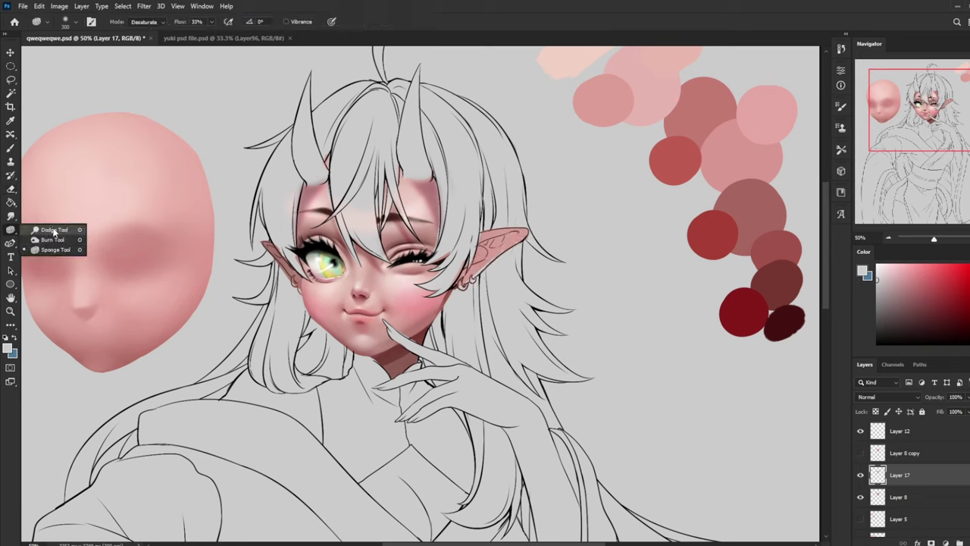
left_click(45, 230)
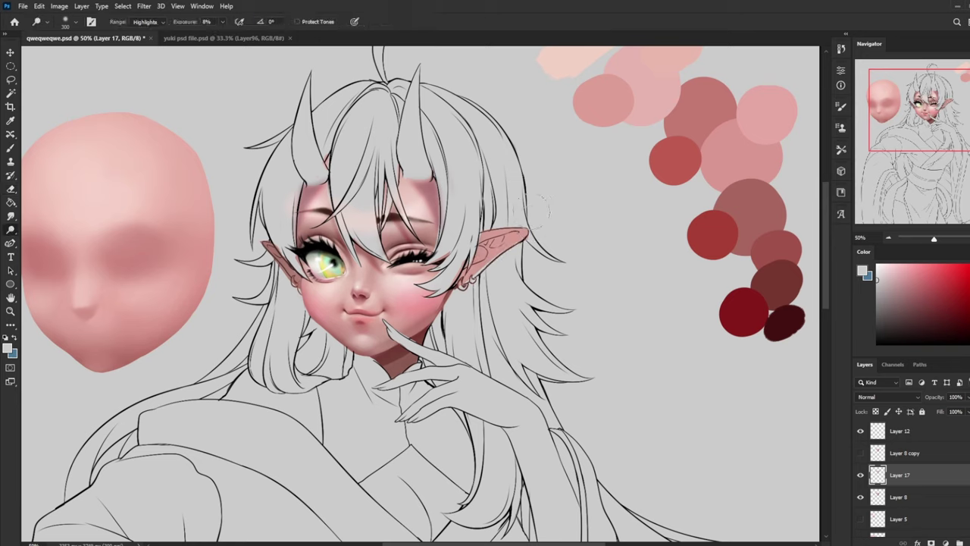
left_click(898, 497)
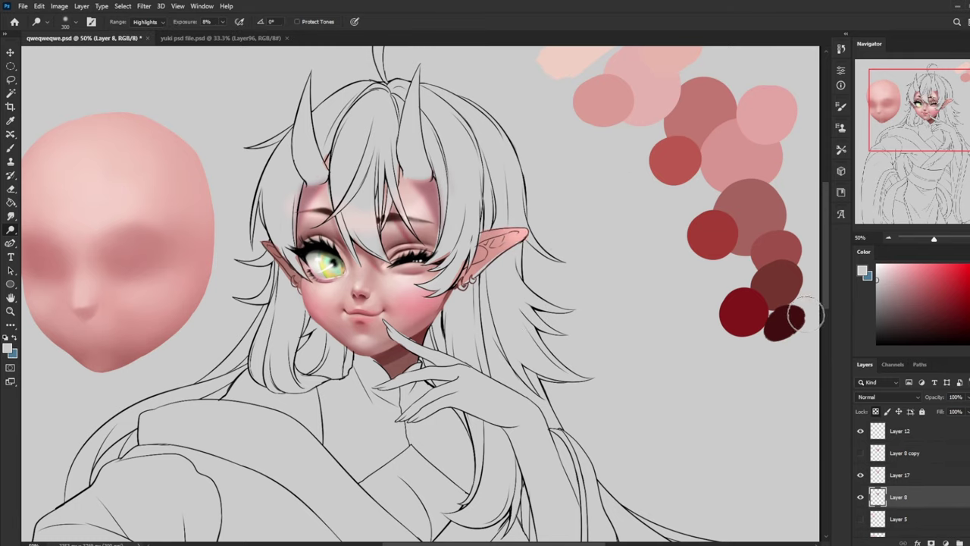
Compare the painted face with the clean line art by showing and hiding Layer 16 and the topmost yuki_psd_file layer
key("ctrl+minus")
key("ctrl+minus")
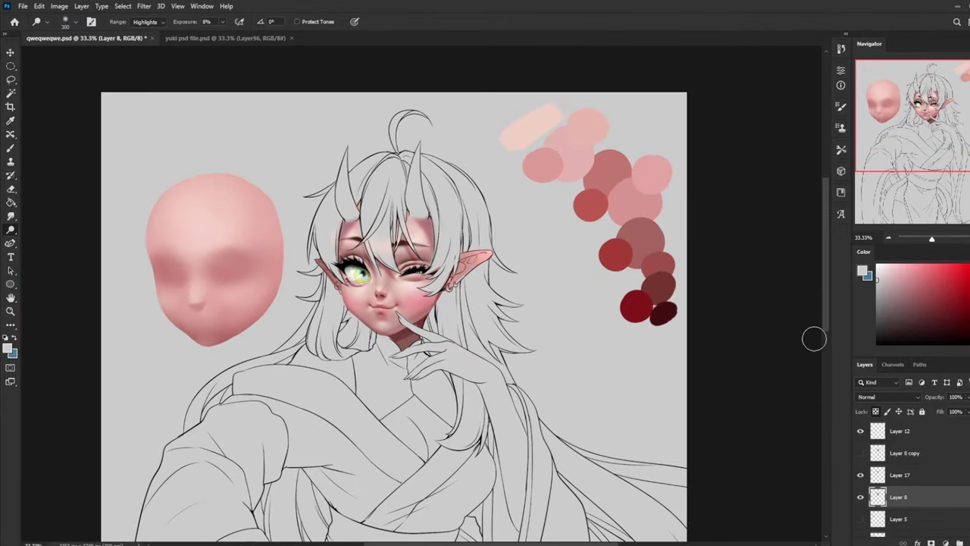
key("ctrl+plus")
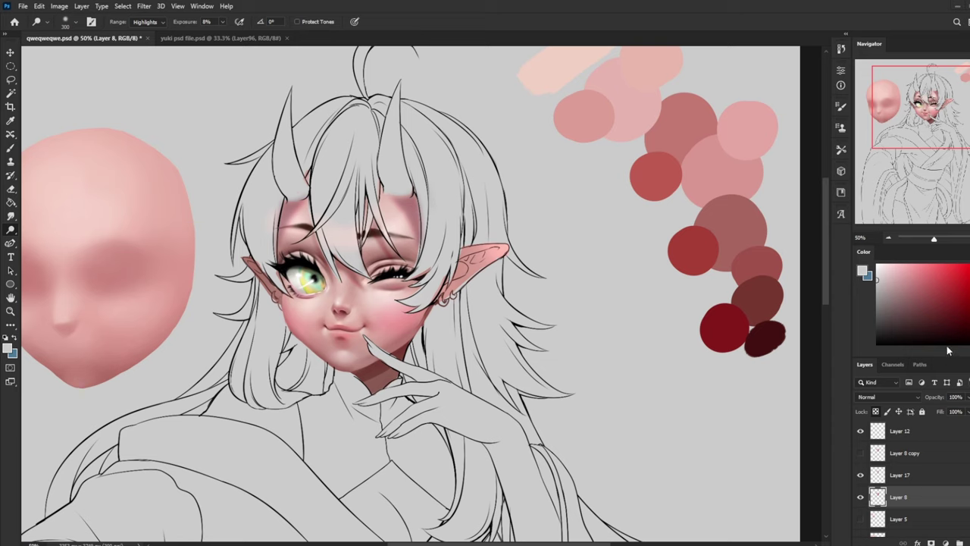
left_click_drag(955, 358, 955, 331)
scroll(968, 453, "up", 3)
scroll(968, 453, "up", 1)
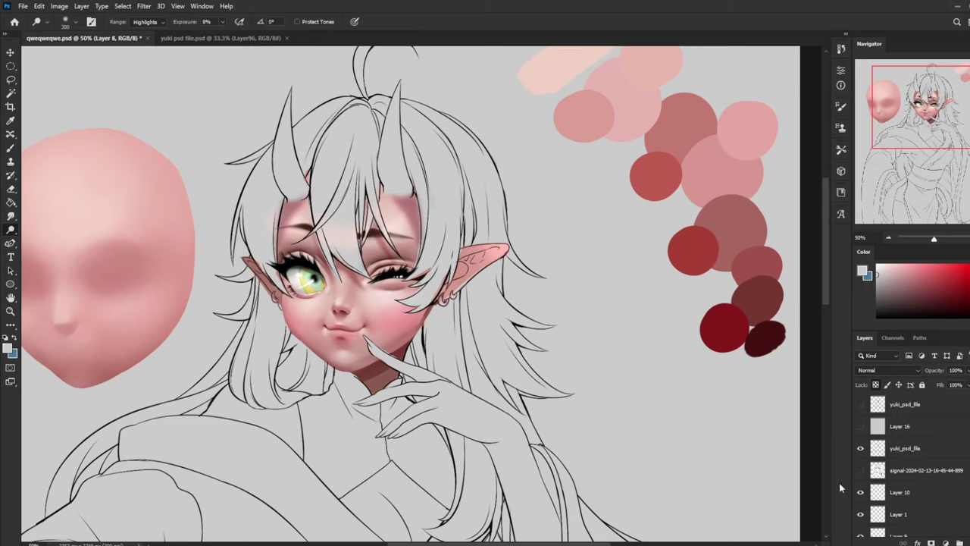
left_click(860, 423)
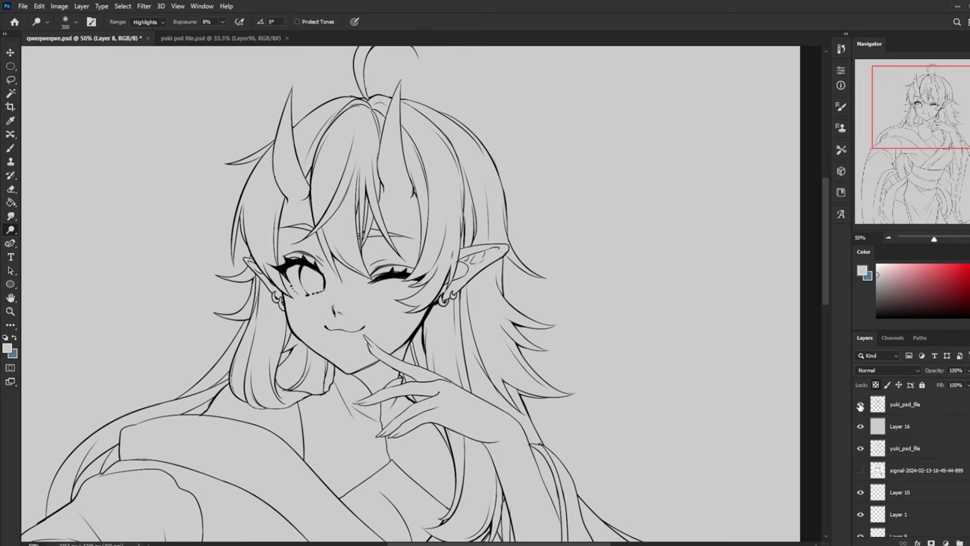
left_click(860, 407)
left_click(861, 425)
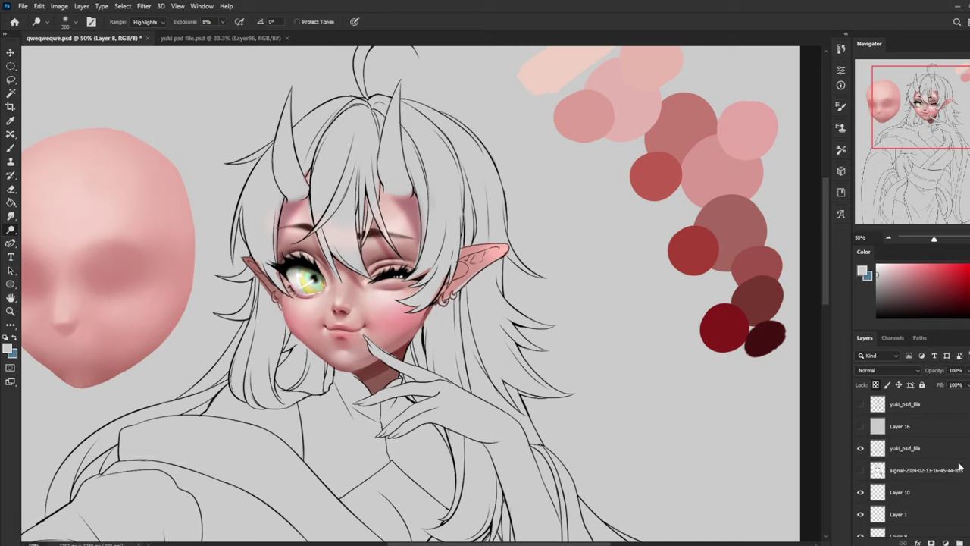
left_click(966, 543)
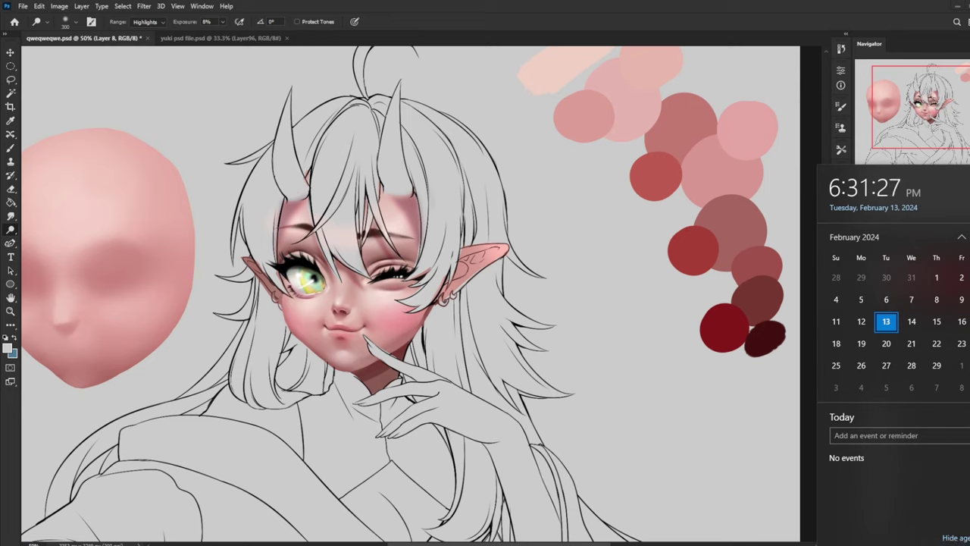
key("Escape")
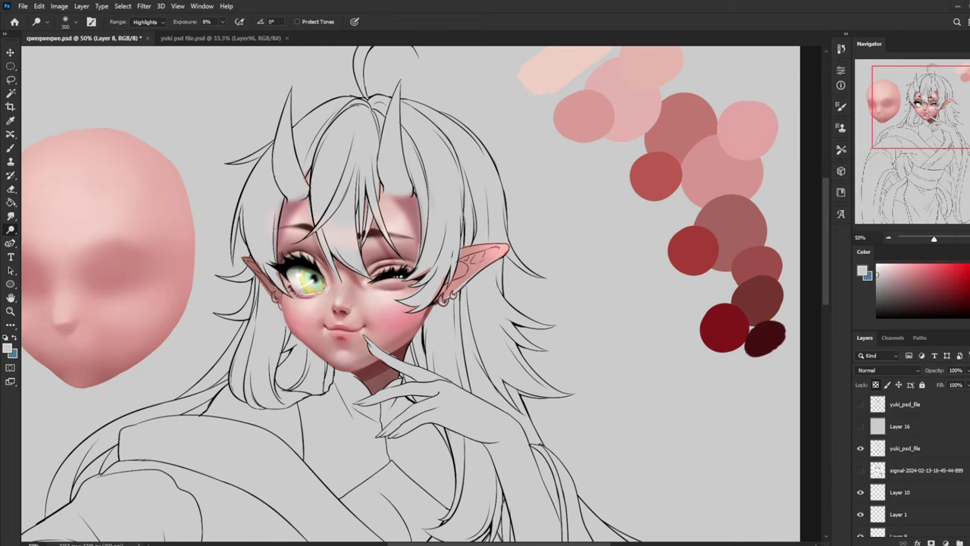